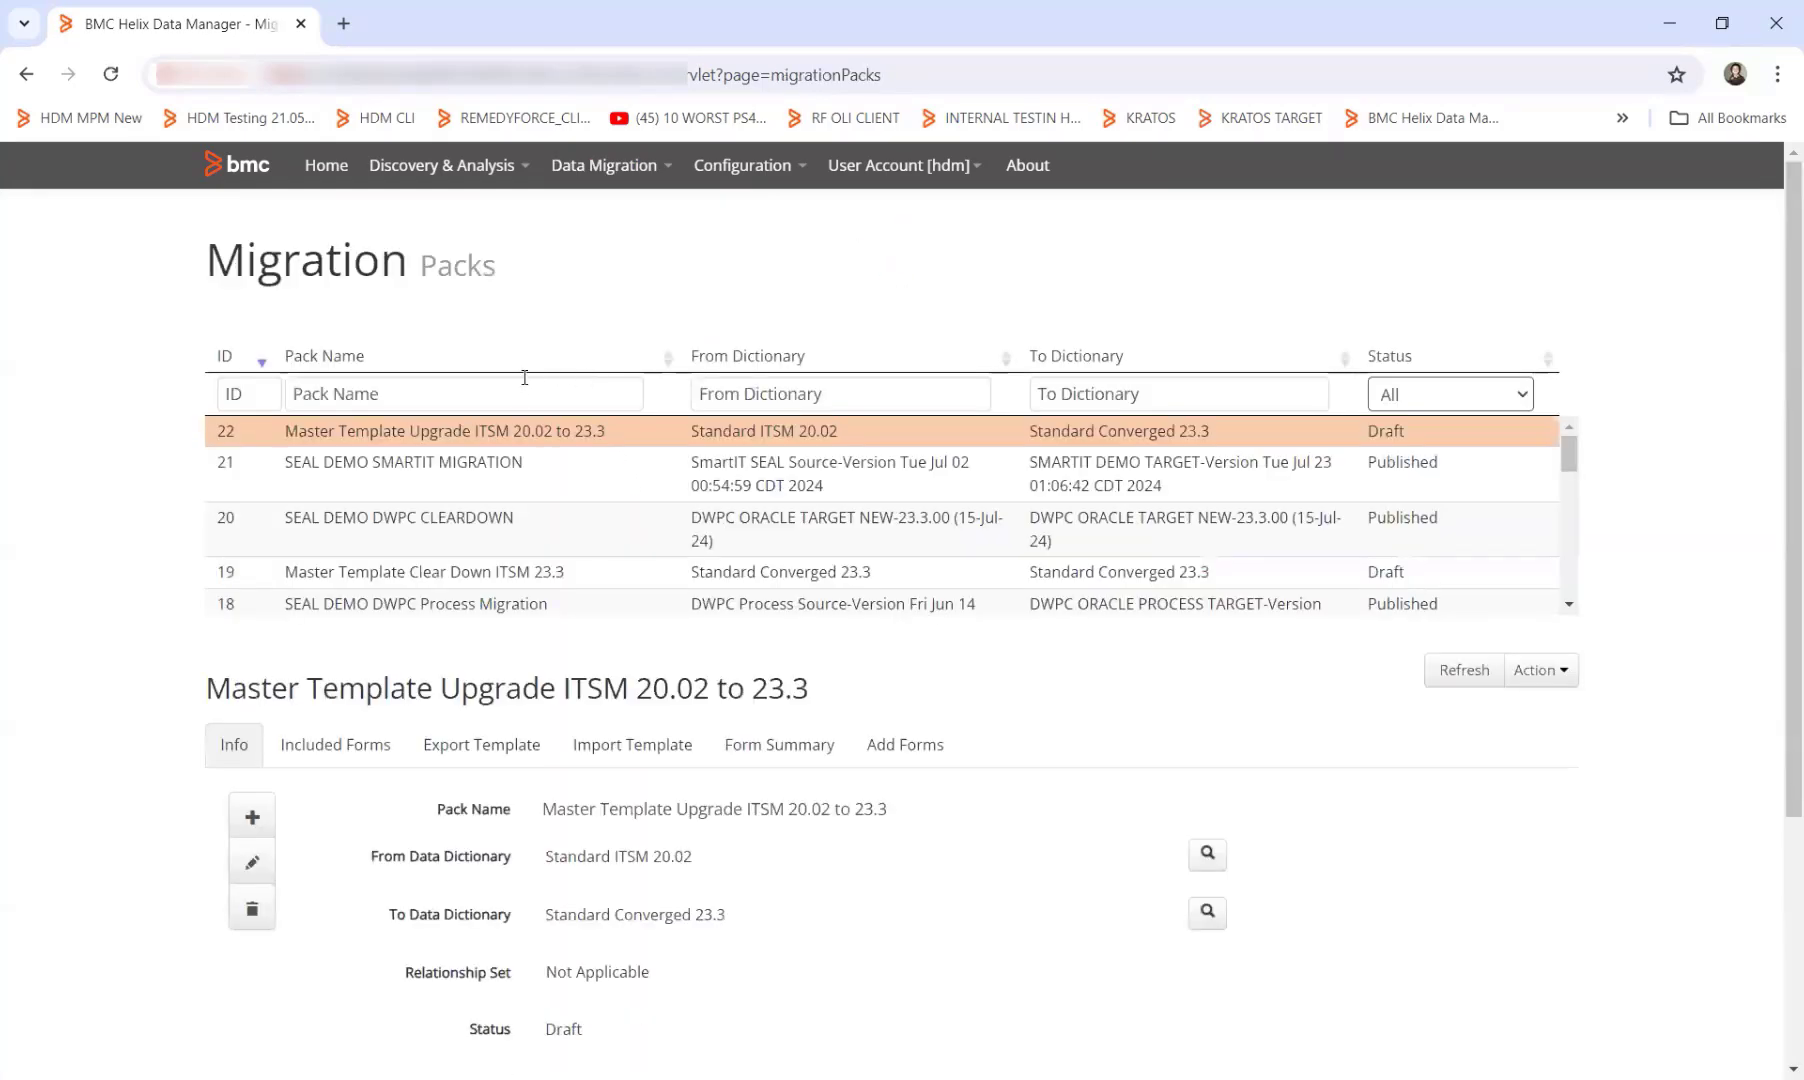
Step: Filter the migration packs by name with "template dwpc" and select Template DWPC Migration 20.02 to 23.3
{"action": "left_click", "coordinate": [526, 396]}
{"action": "type", "text": "templa"}
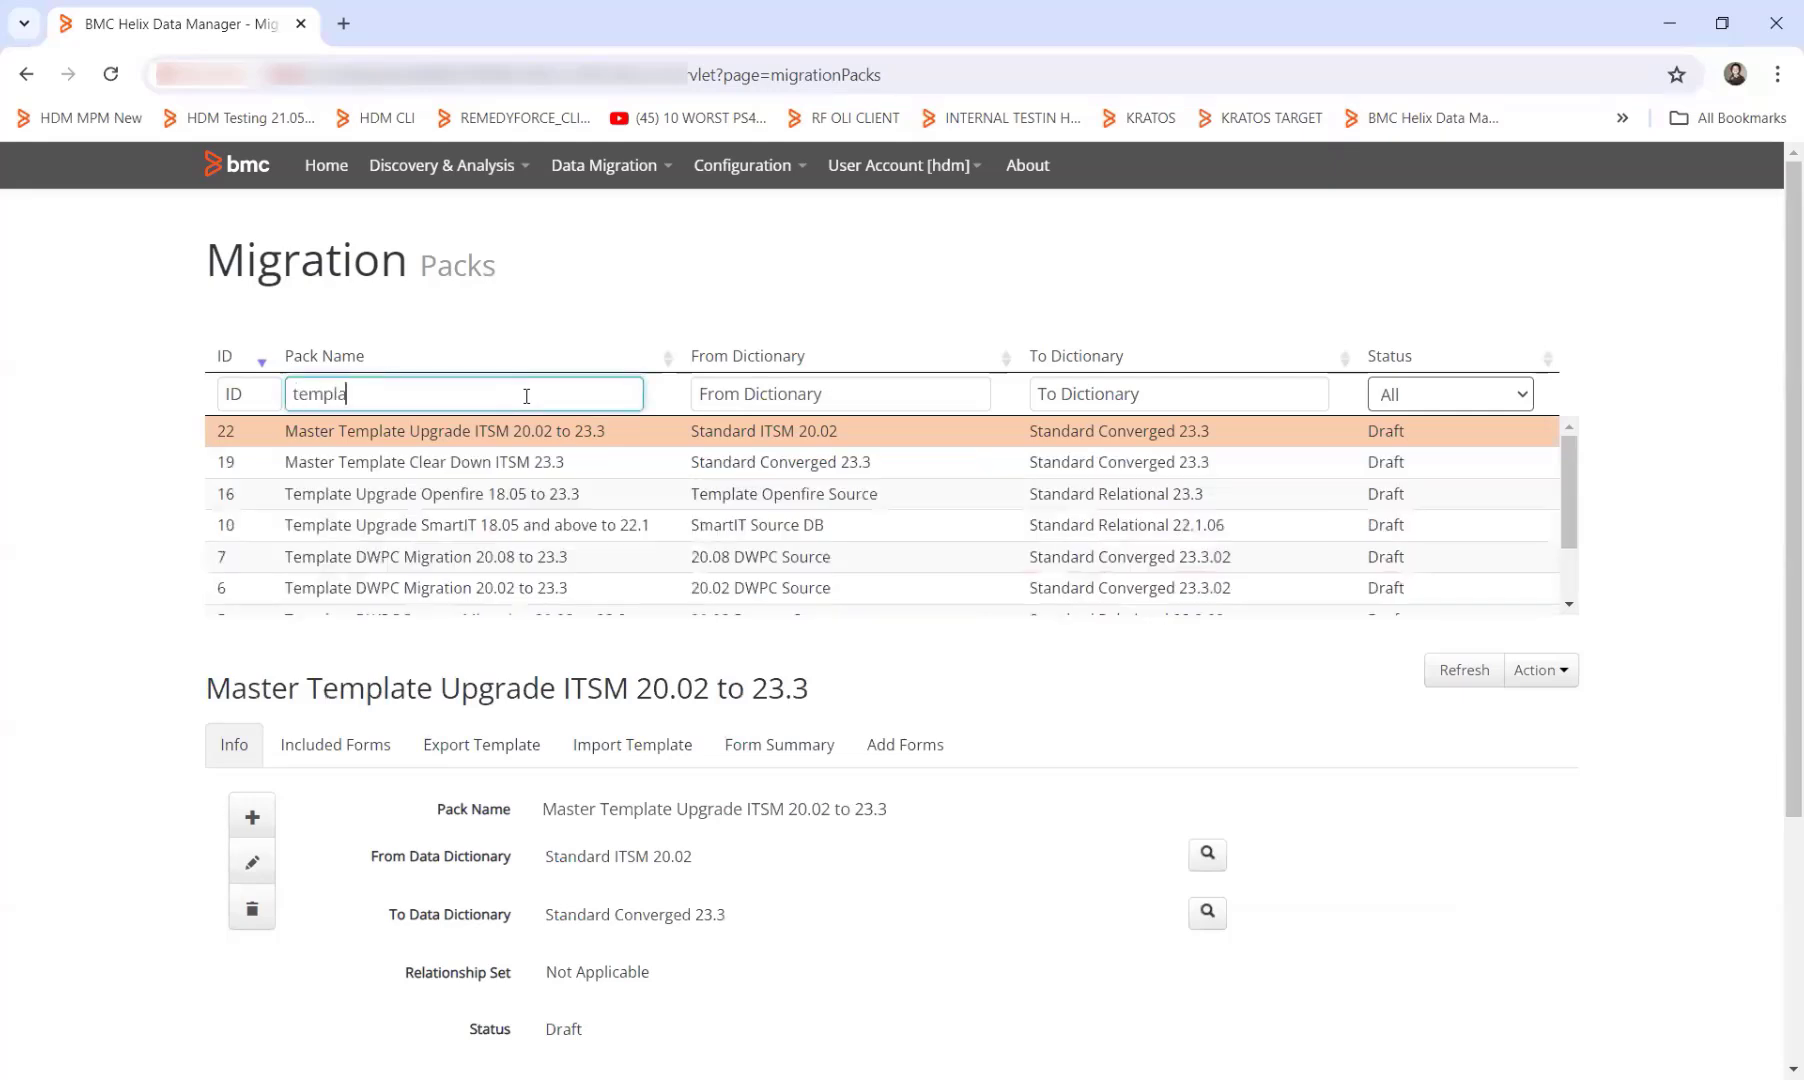
{"action": "type", "text": "te dwpc"}
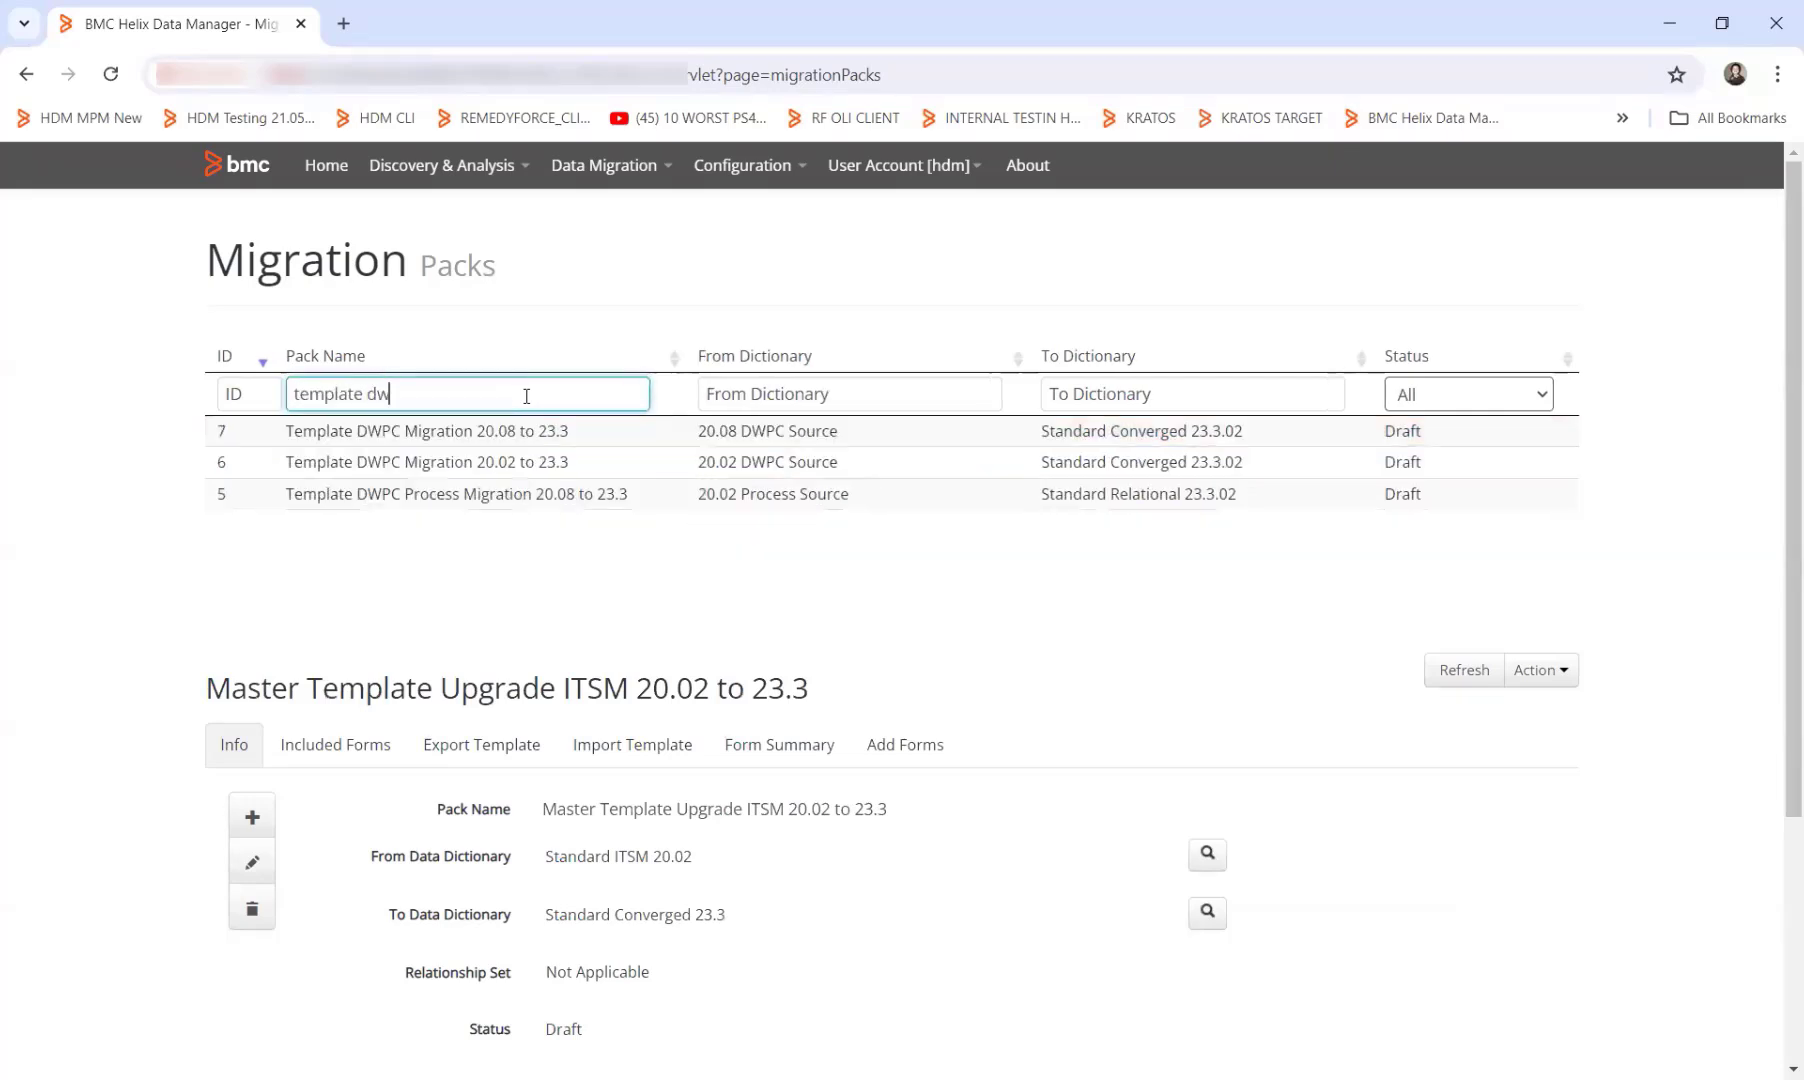
{"action": "left_click", "coordinate": [540, 462]}
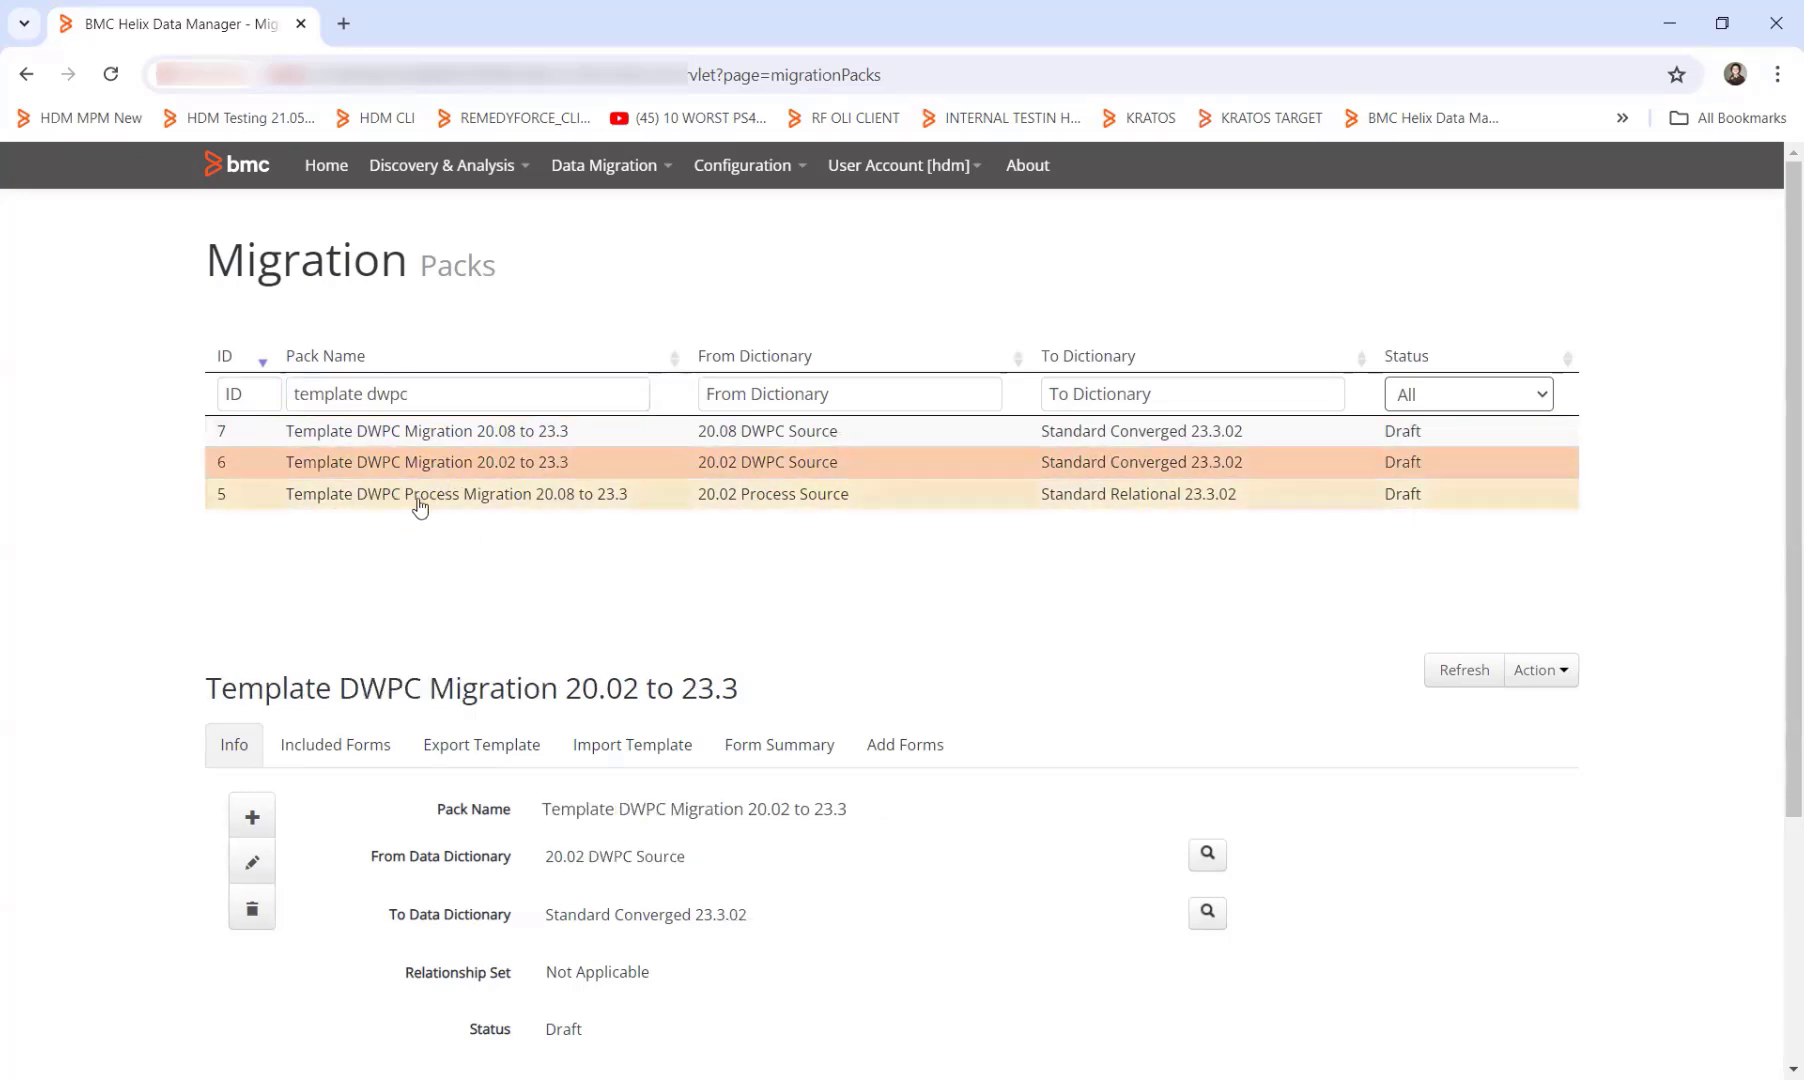
Step: Review the included forms of the Template DWPC Migration 20.02 to 23.3 pack
{"action": "scroll", "coordinate": [1248, 655], "scroll_direction": "down", "scroll_amount": 3}
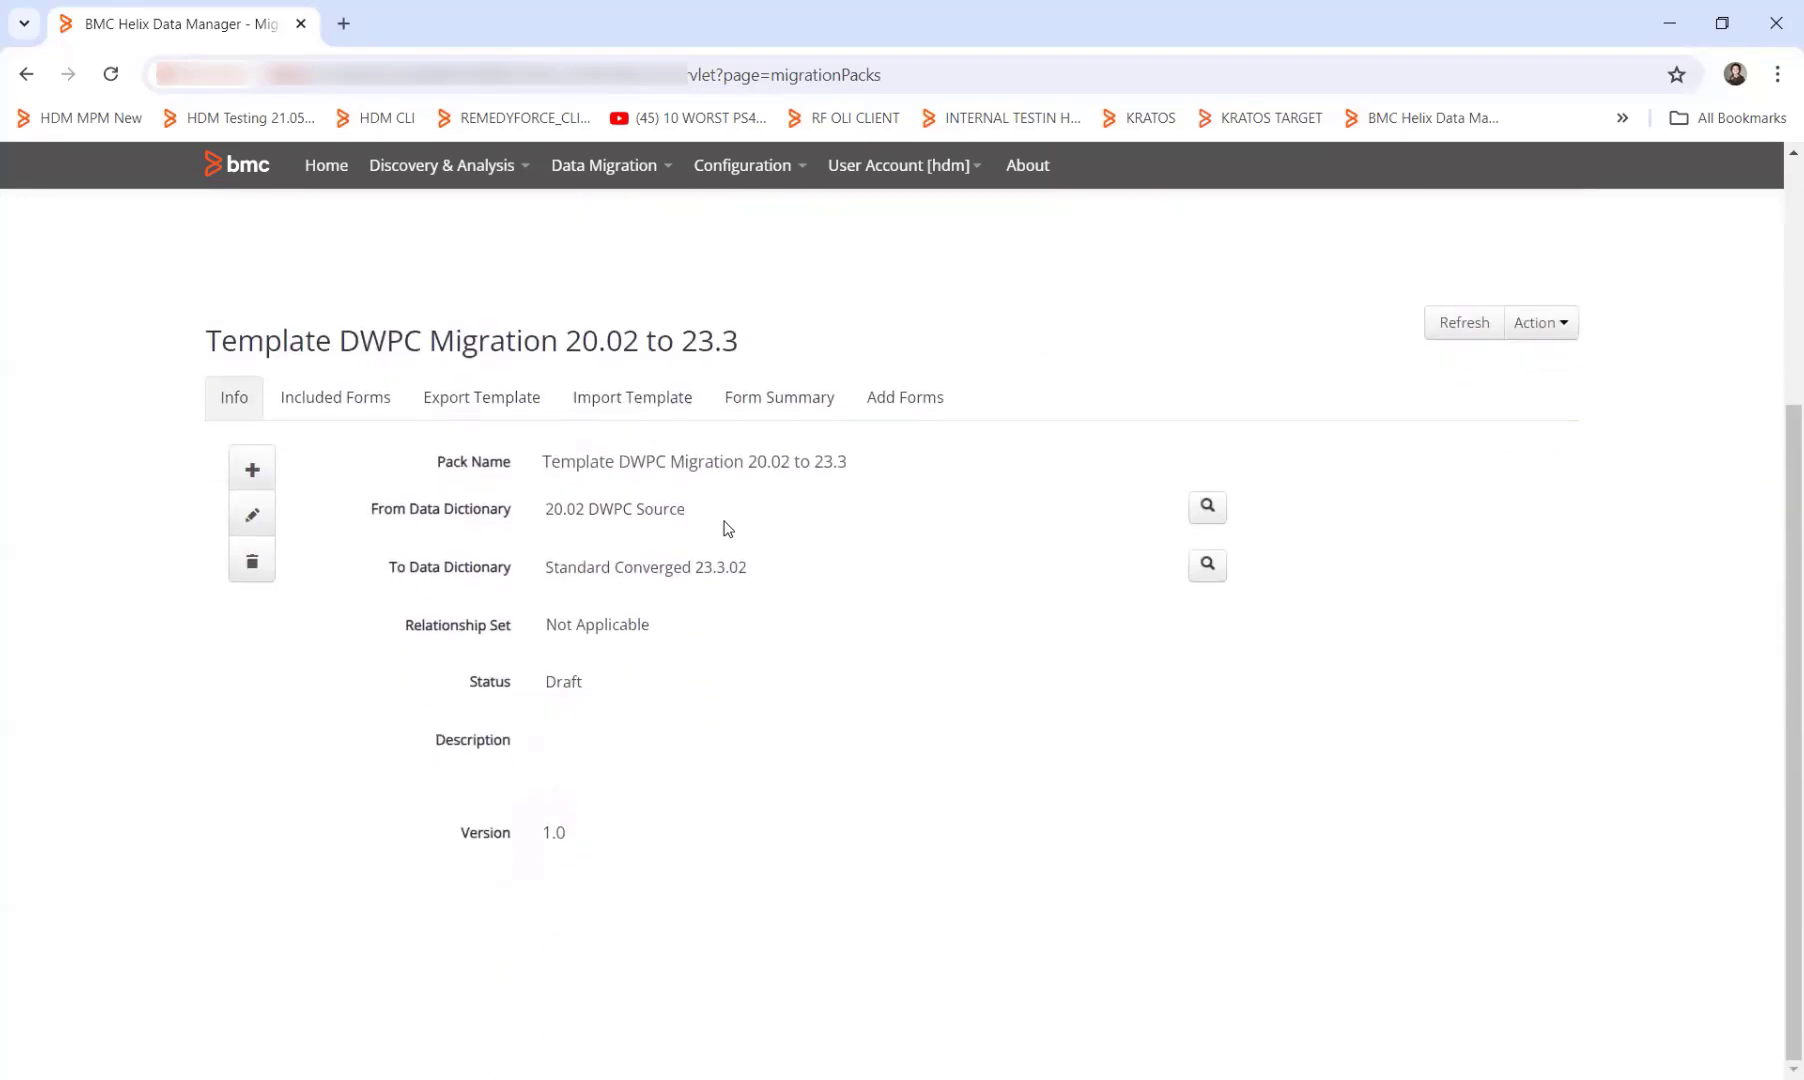
{"action": "left_click", "coordinate": [338, 398]}
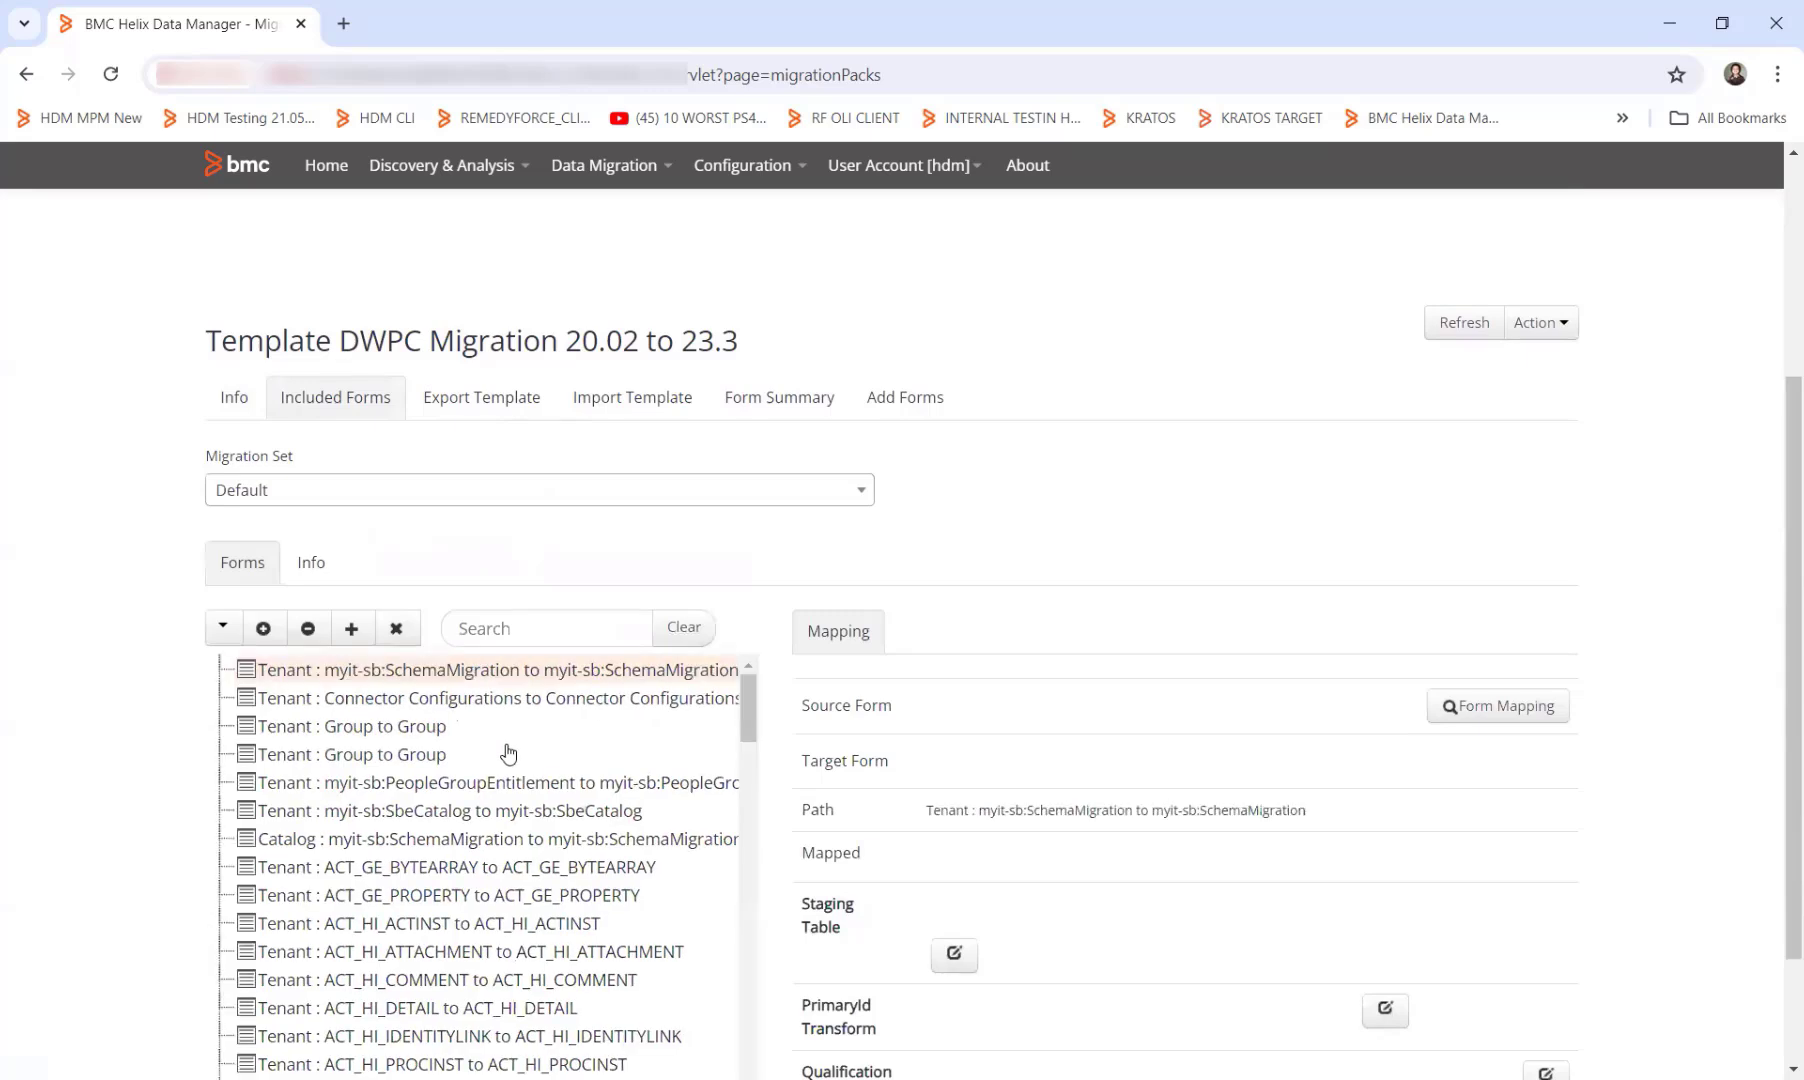
{"action": "scroll", "coordinate": [410, 790], "scroll_direction": "down", "scroll_amount": 2}
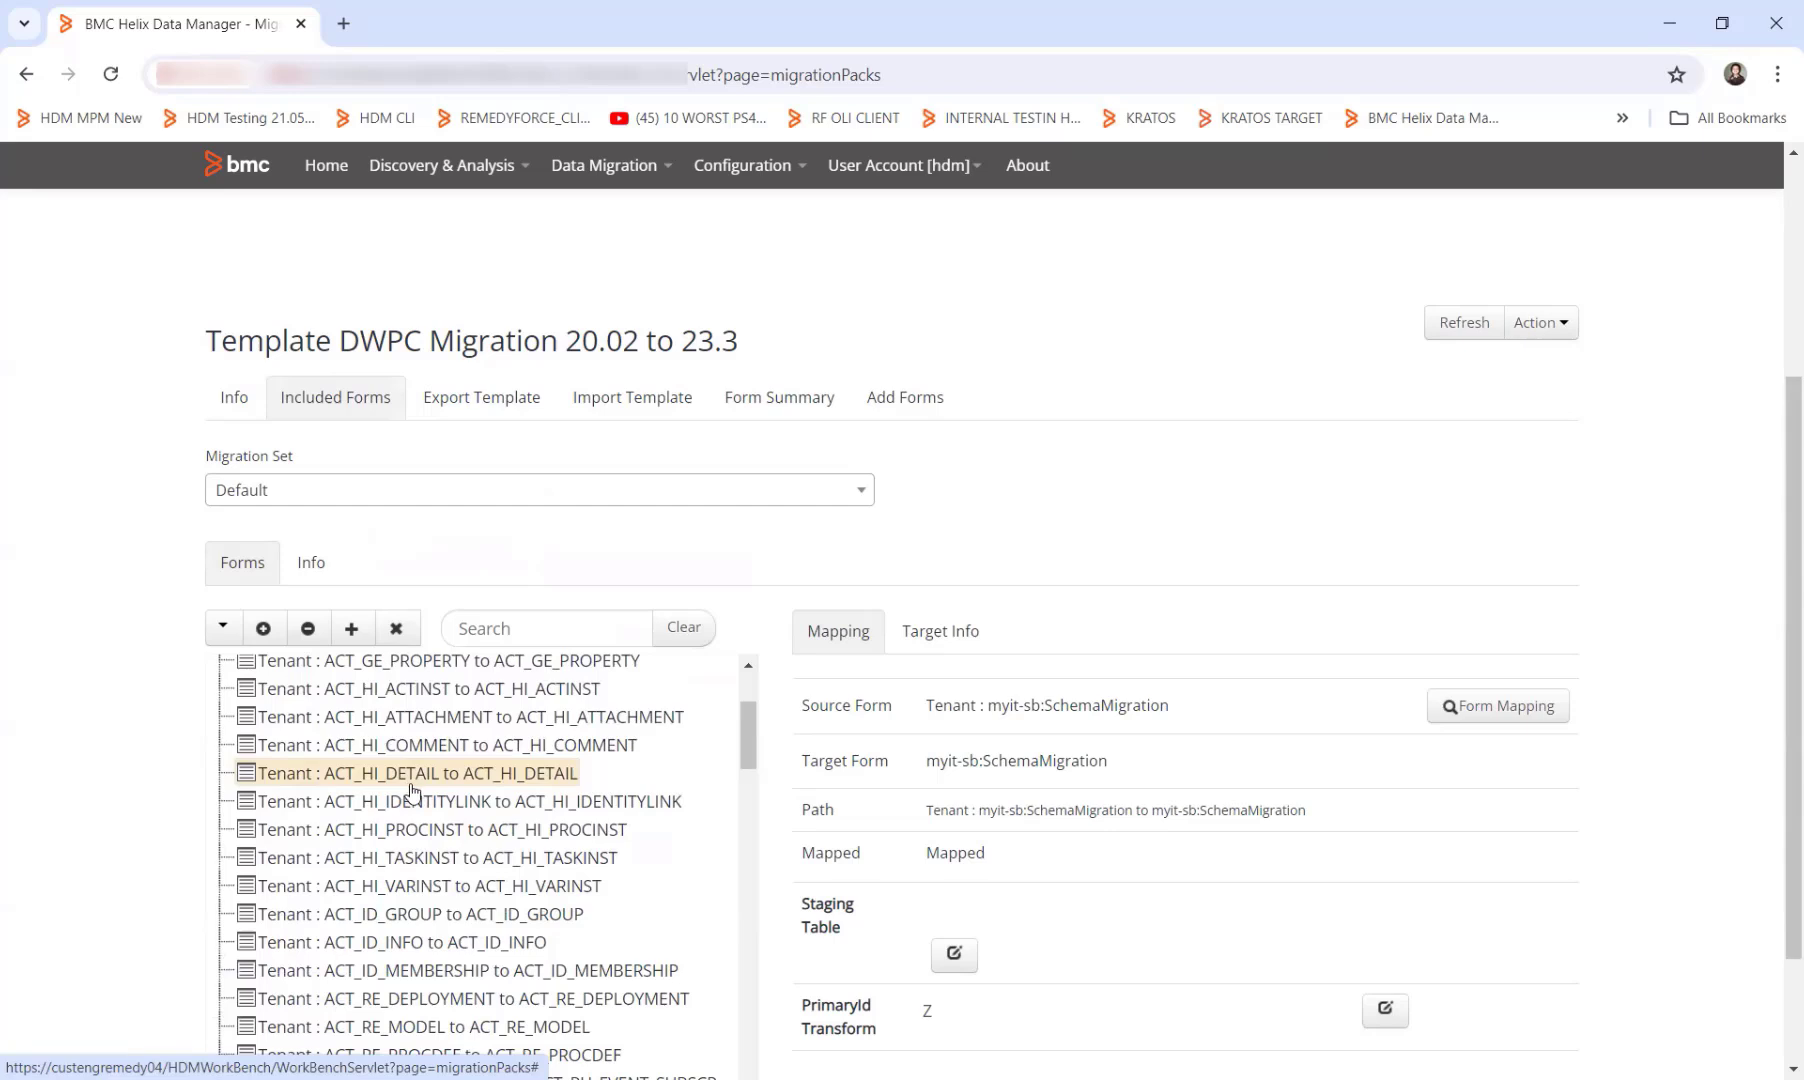
{"action": "scroll", "coordinate": [412, 790], "scroll_direction": "down", "scroll_amount": 5}
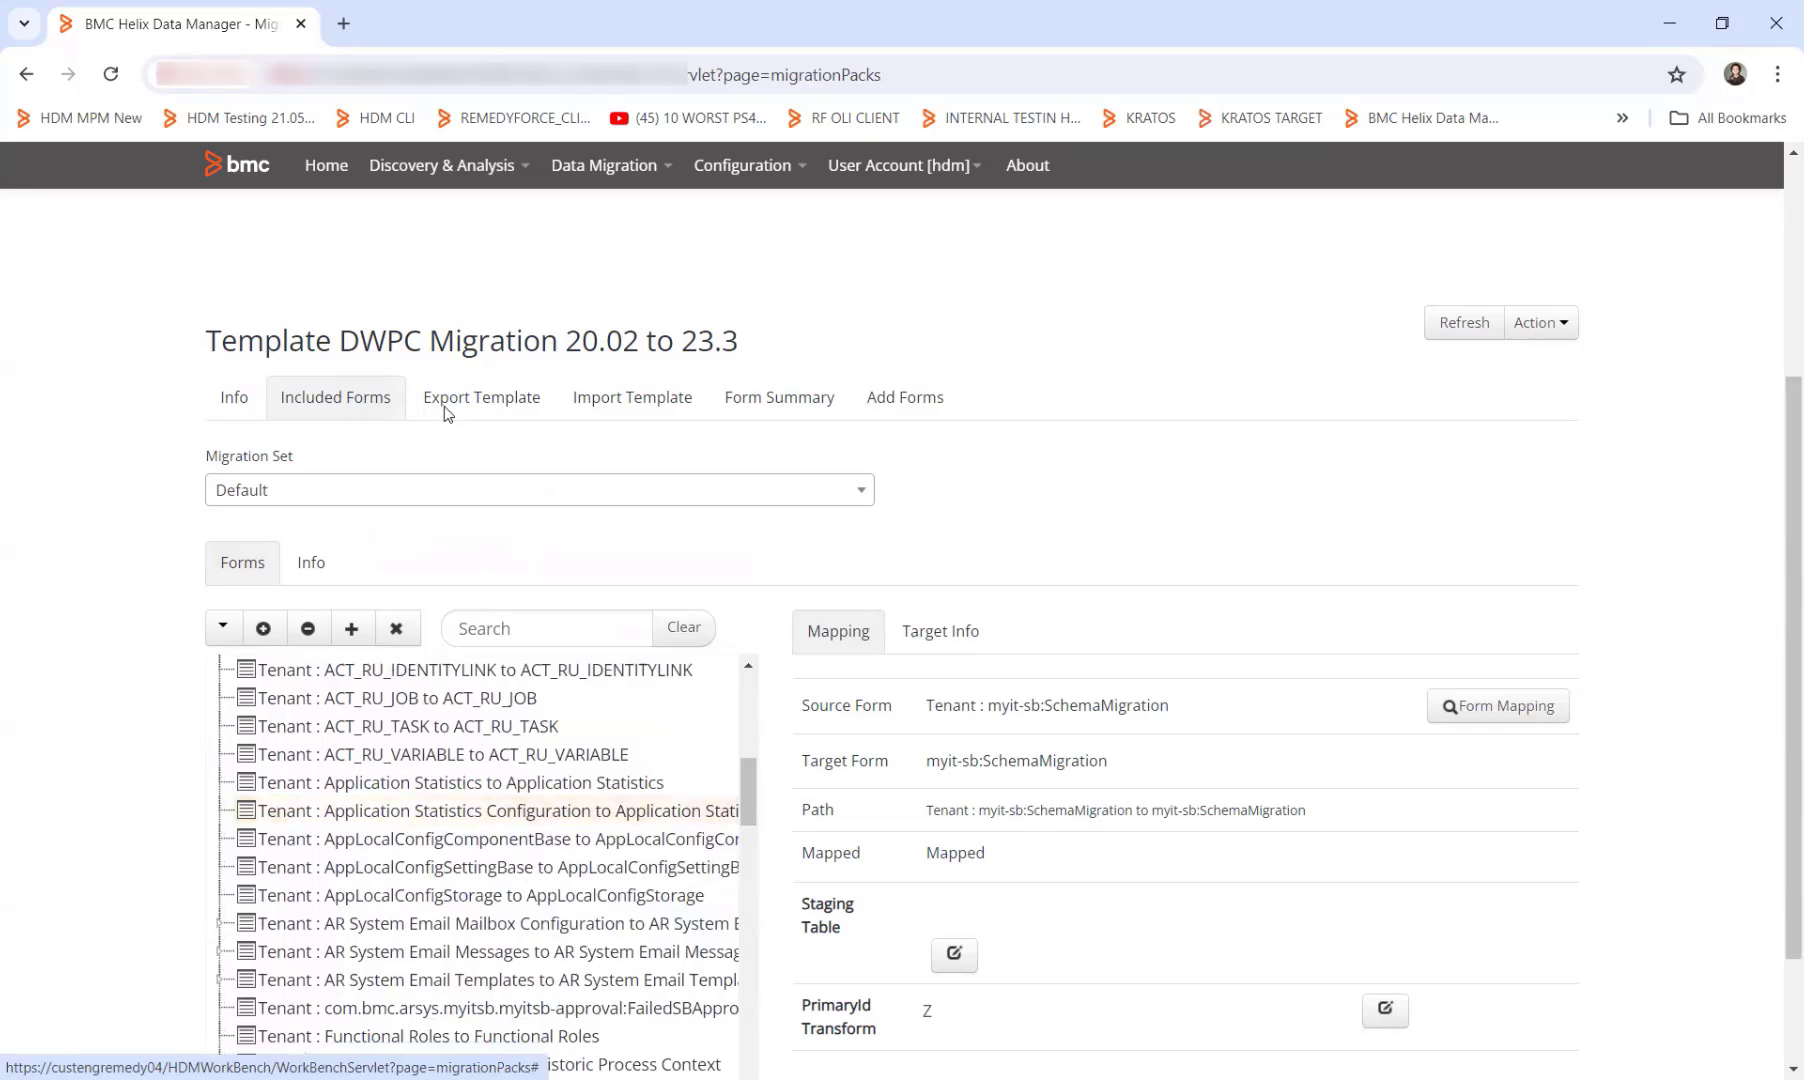
Step: Select the Template DWPC Process Migration 20.08 to 23.3 pack and review its included tables
{"action": "scroll", "coordinate": [444, 406], "scroll_direction": "up", "scroll_amount": 1}
{"action": "left_click", "coordinate": [397, 265]}
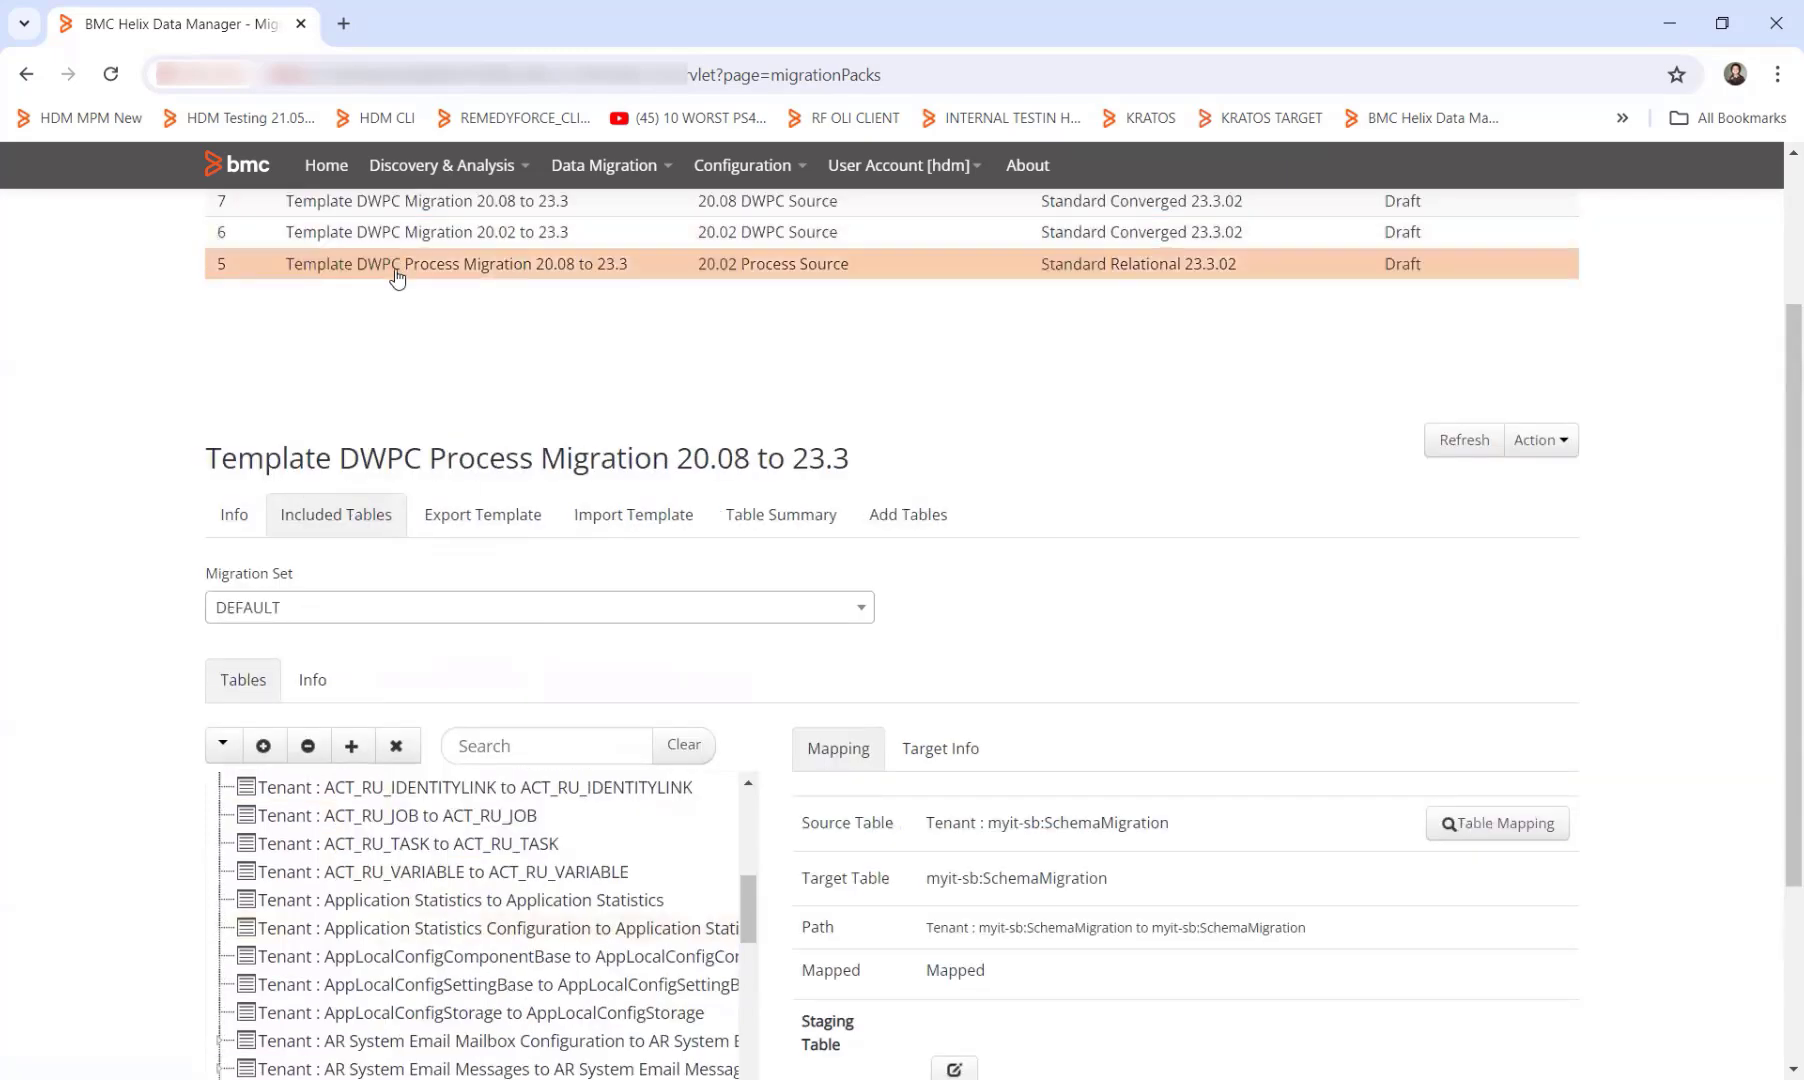
{"action": "scroll", "coordinate": [402, 993], "scroll_direction": "down", "scroll_amount": 2}
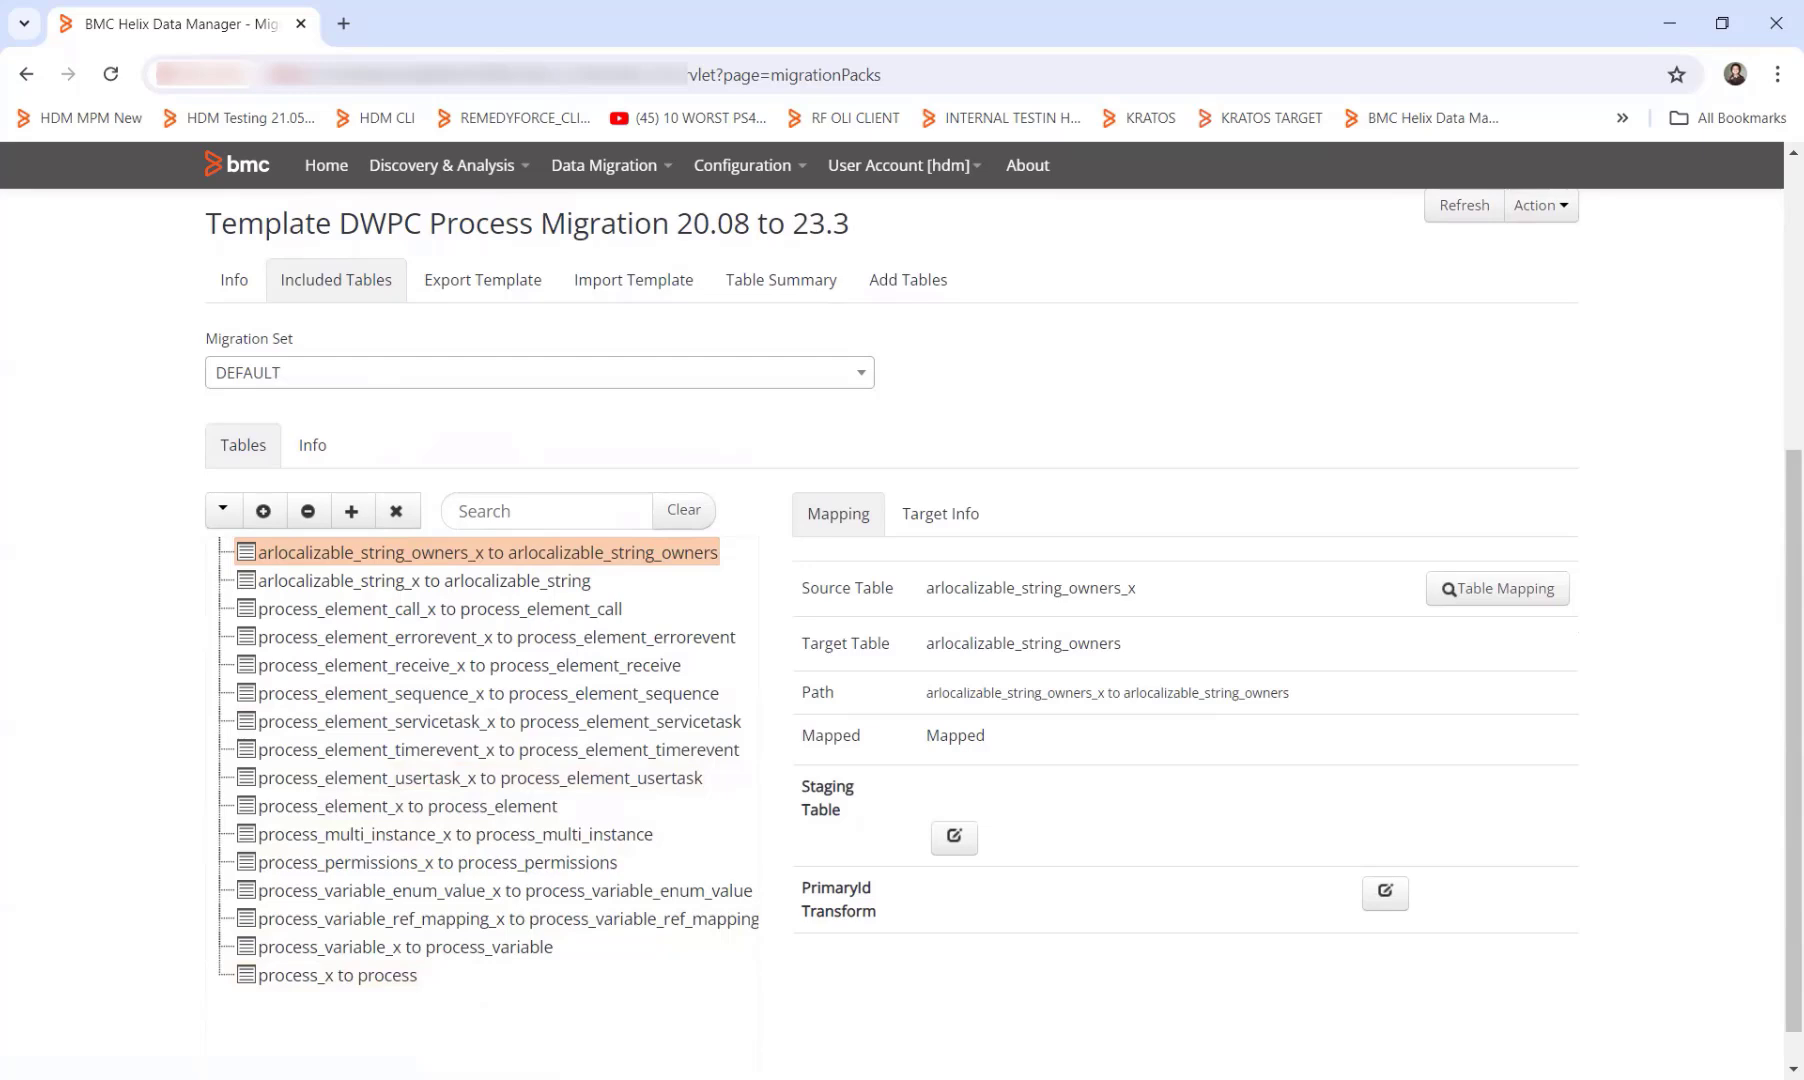
Step: Open the registered systems configuration page and filter the systems by name with "dwpc"
{"action": "key", "text": "alt+Tab"}
{"action": "left_click", "coordinate": [641, 461]}
{"action": "left_click", "coordinate": [757, 170]}
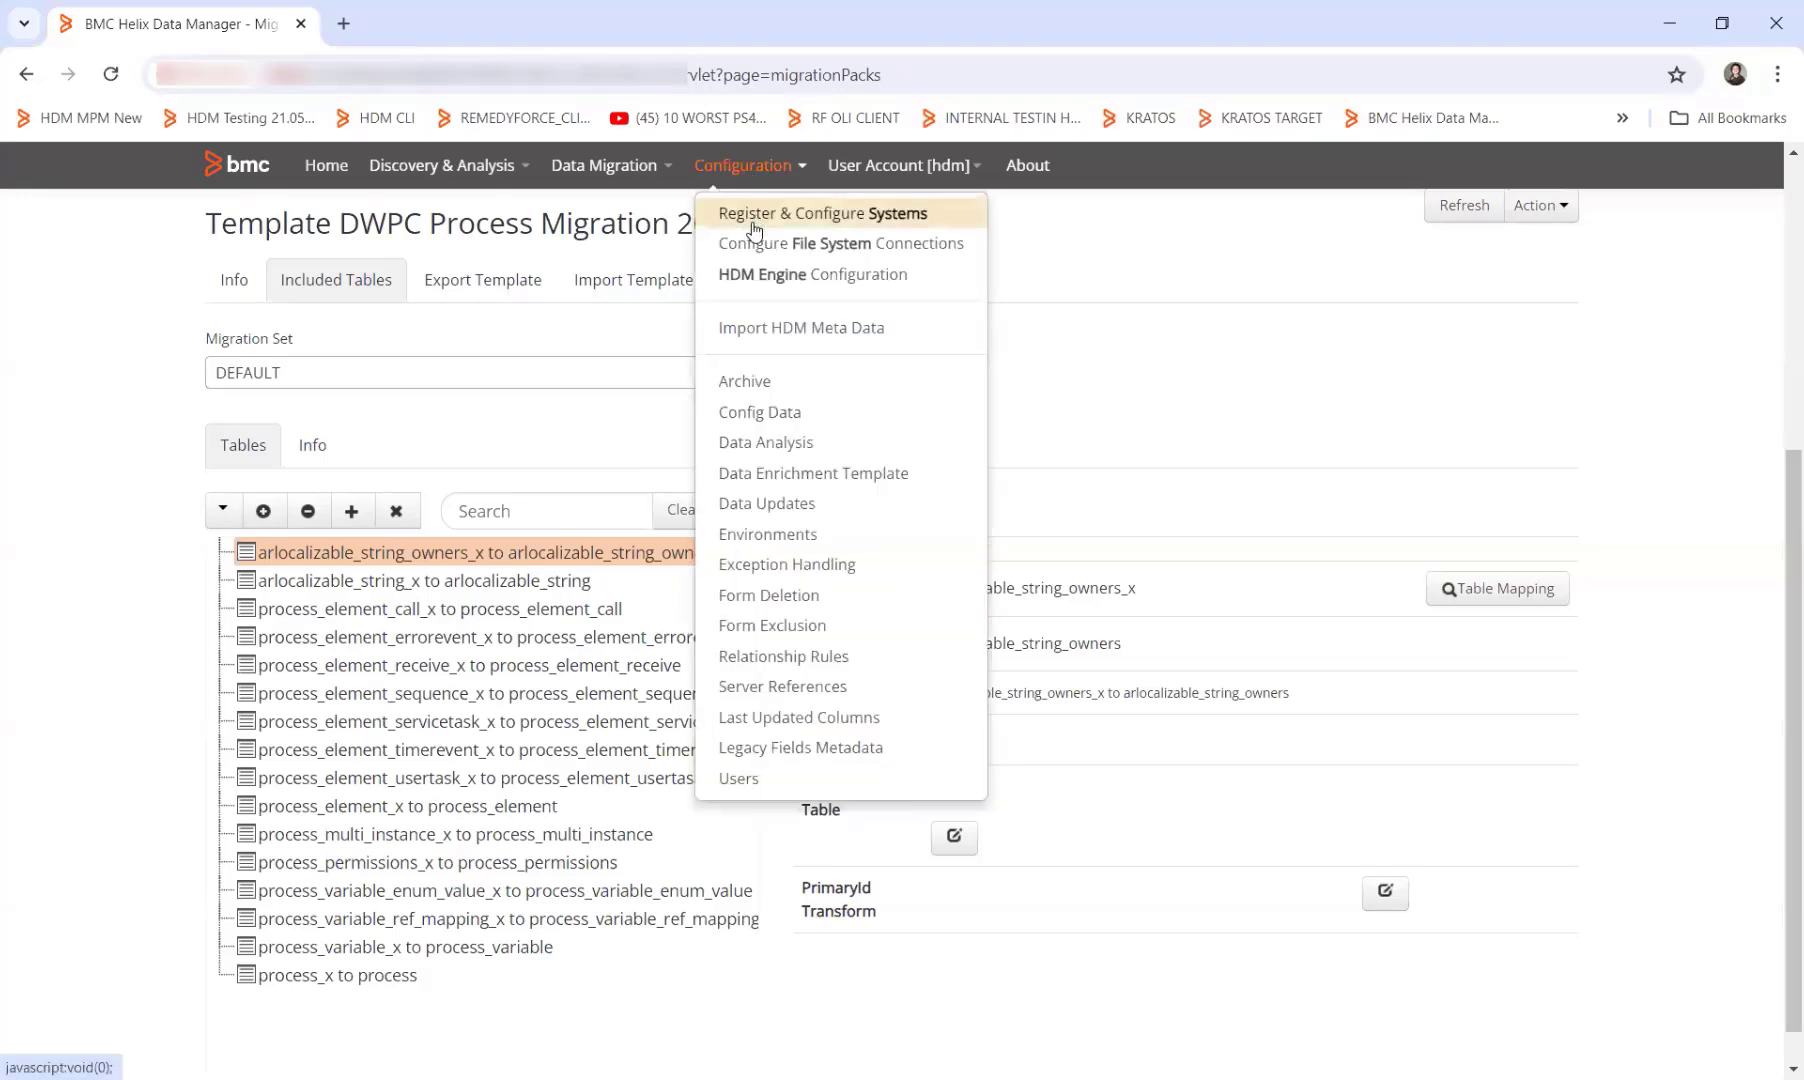
{"action": "left_click", "coordinate": [785, 222]}
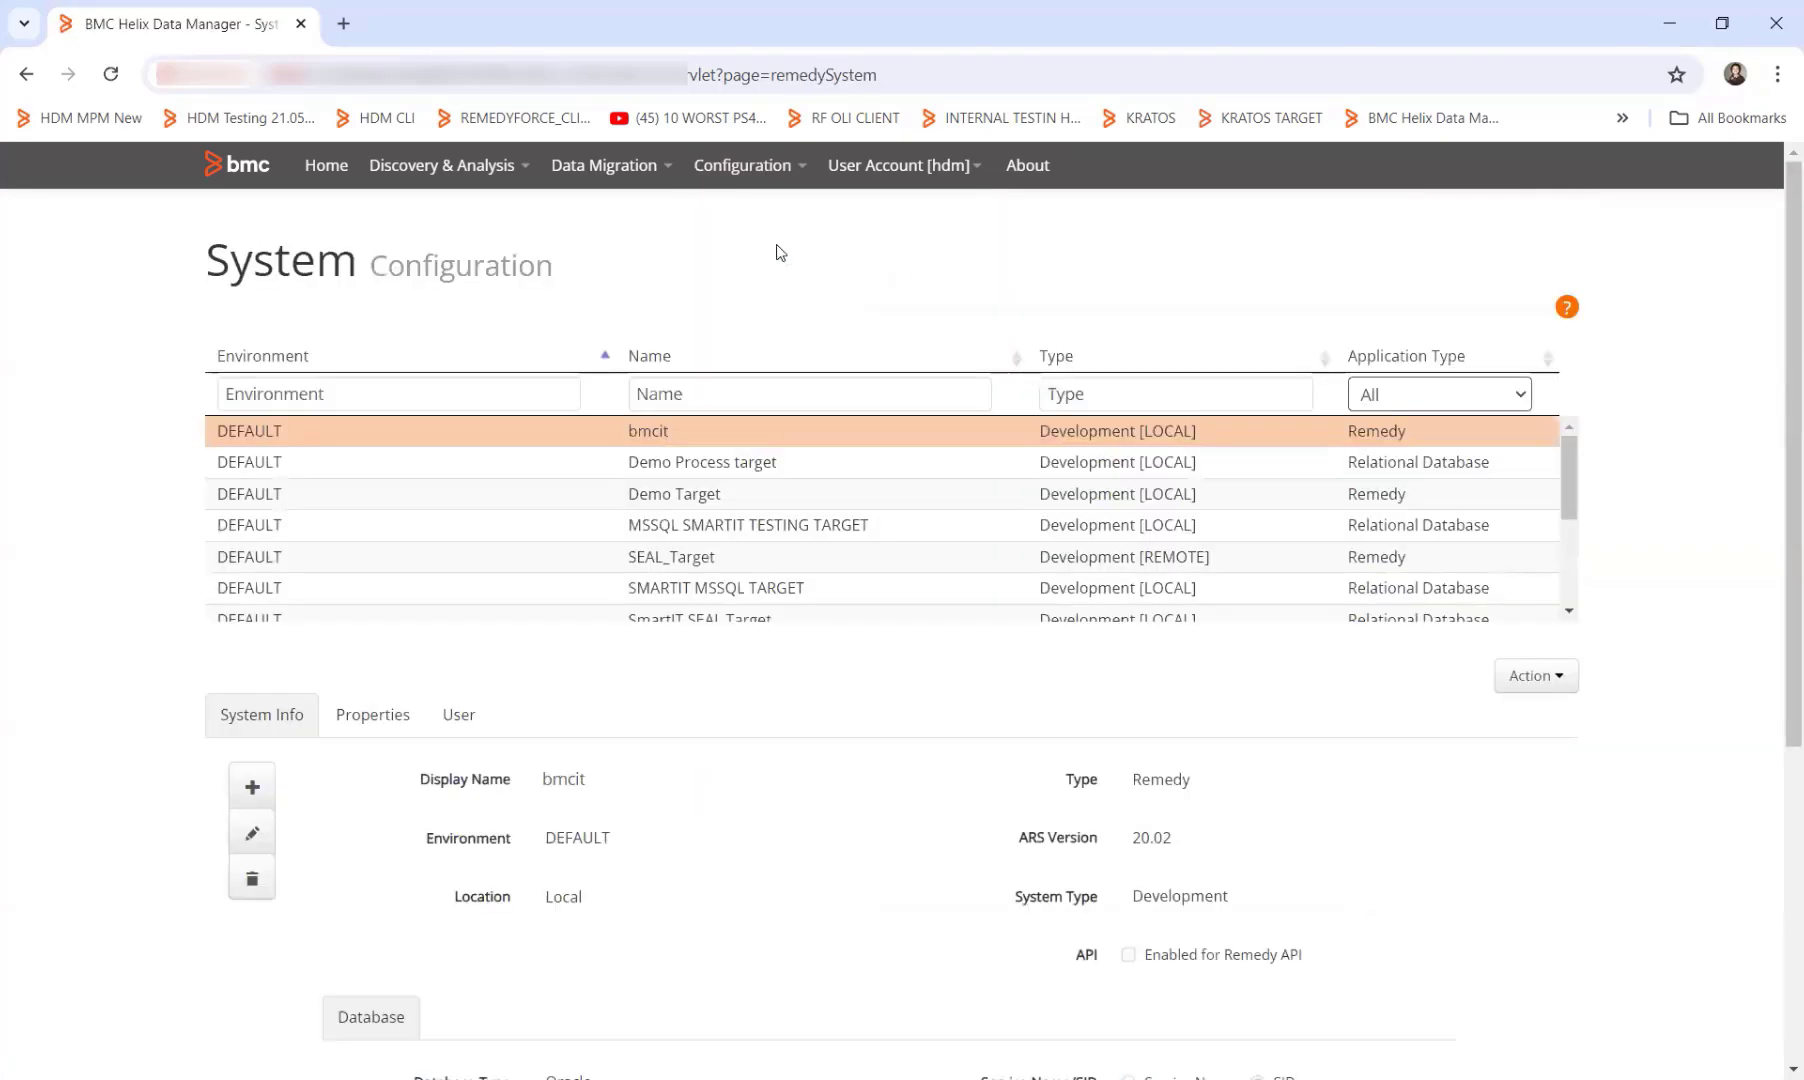
{"action": "left_click", "coordinate": [676, 392]}
{"action": "type", "text": "dwpc"}
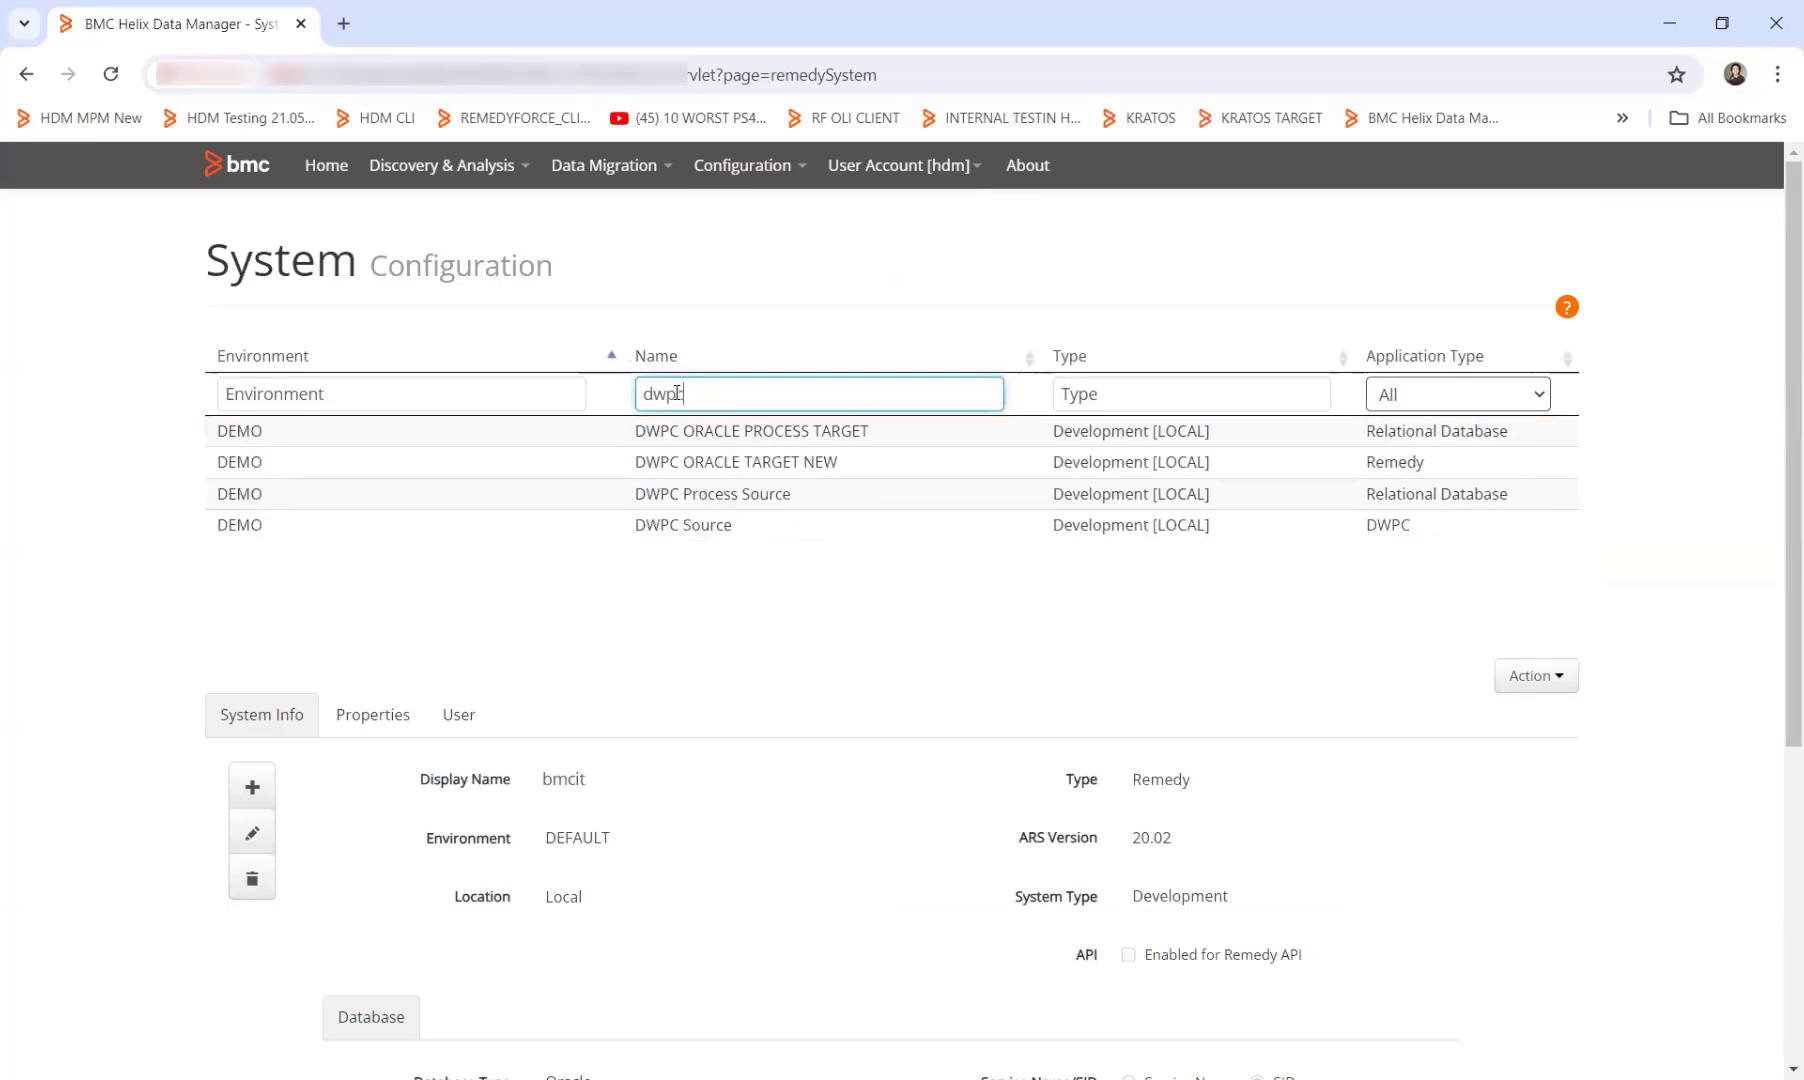
Step: Select the DWPC Source system and review its system information and database connection details
{"action": "left_click", "coordinate": [725, 524]}
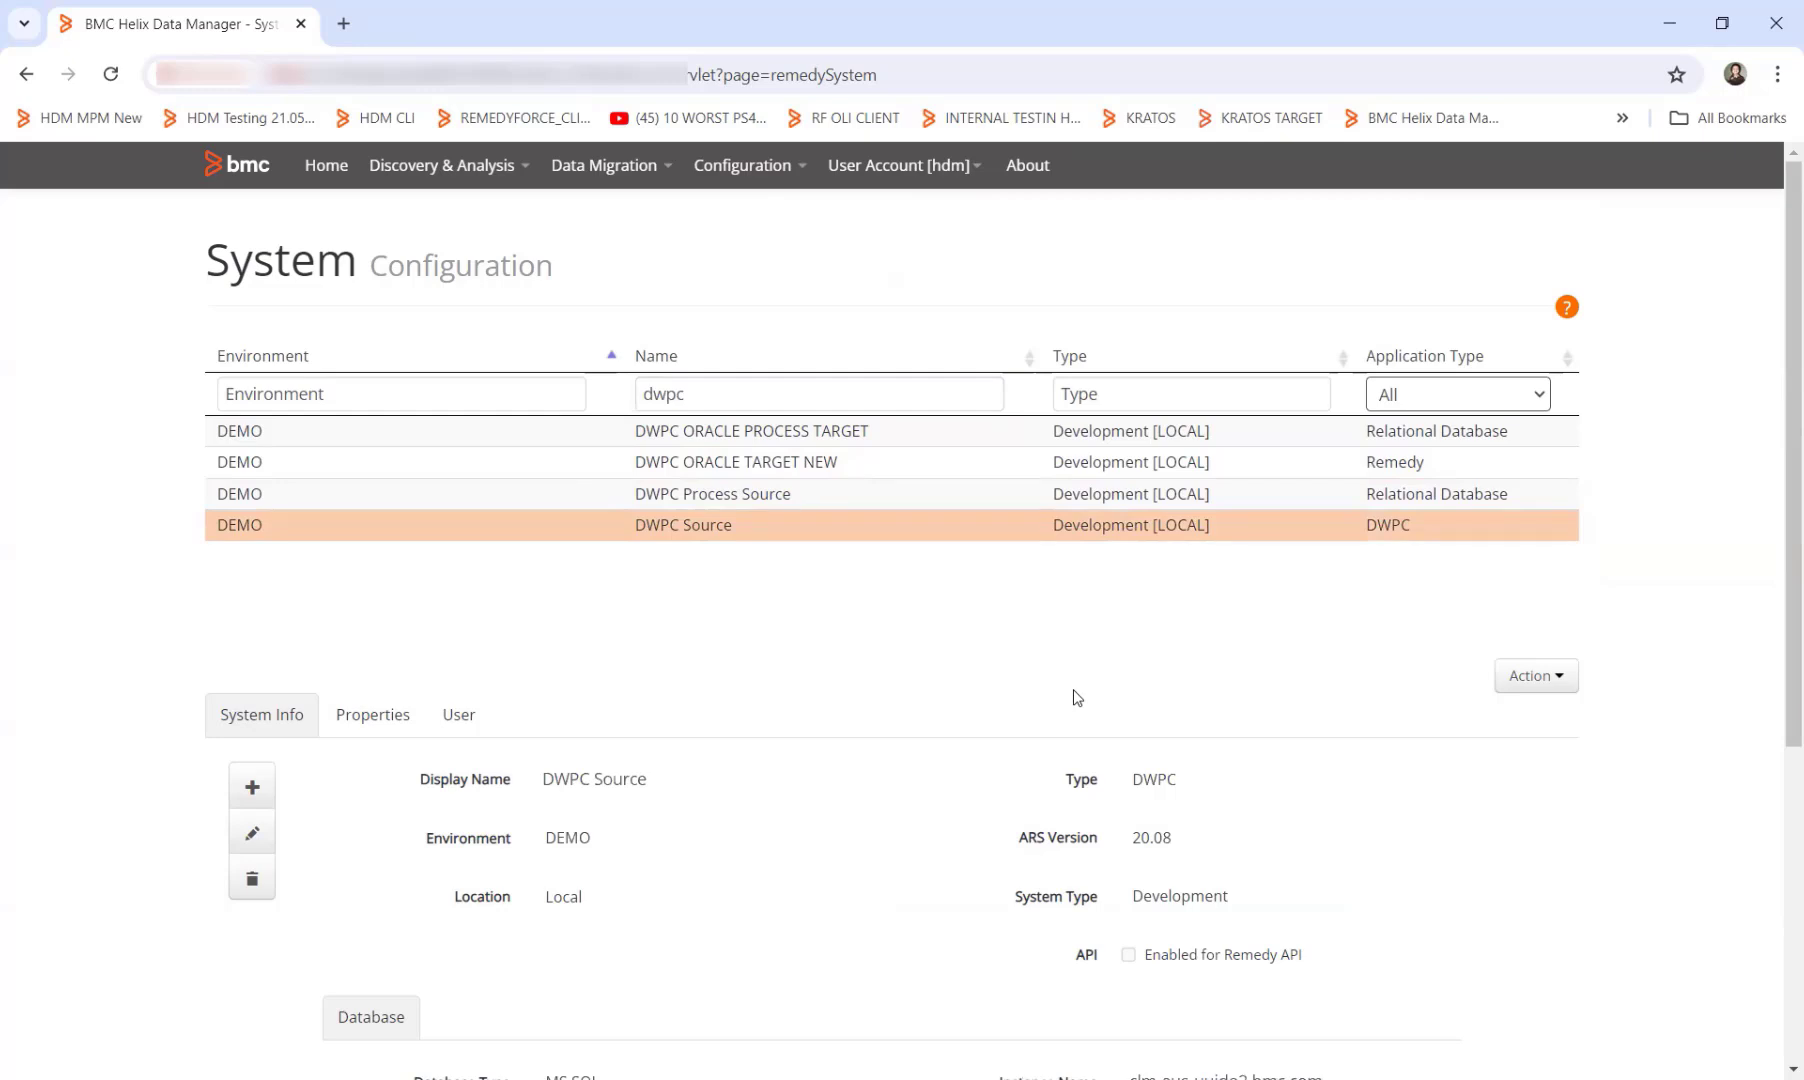
{"action": "scroll", "coordinate": [1077, 697], "scroll_direction": "down", "scroll_amount": 1}
{"action": "scroll", "coordinate": [1077, 697], "scroll_direction": "down", "scroll_amount": 1}
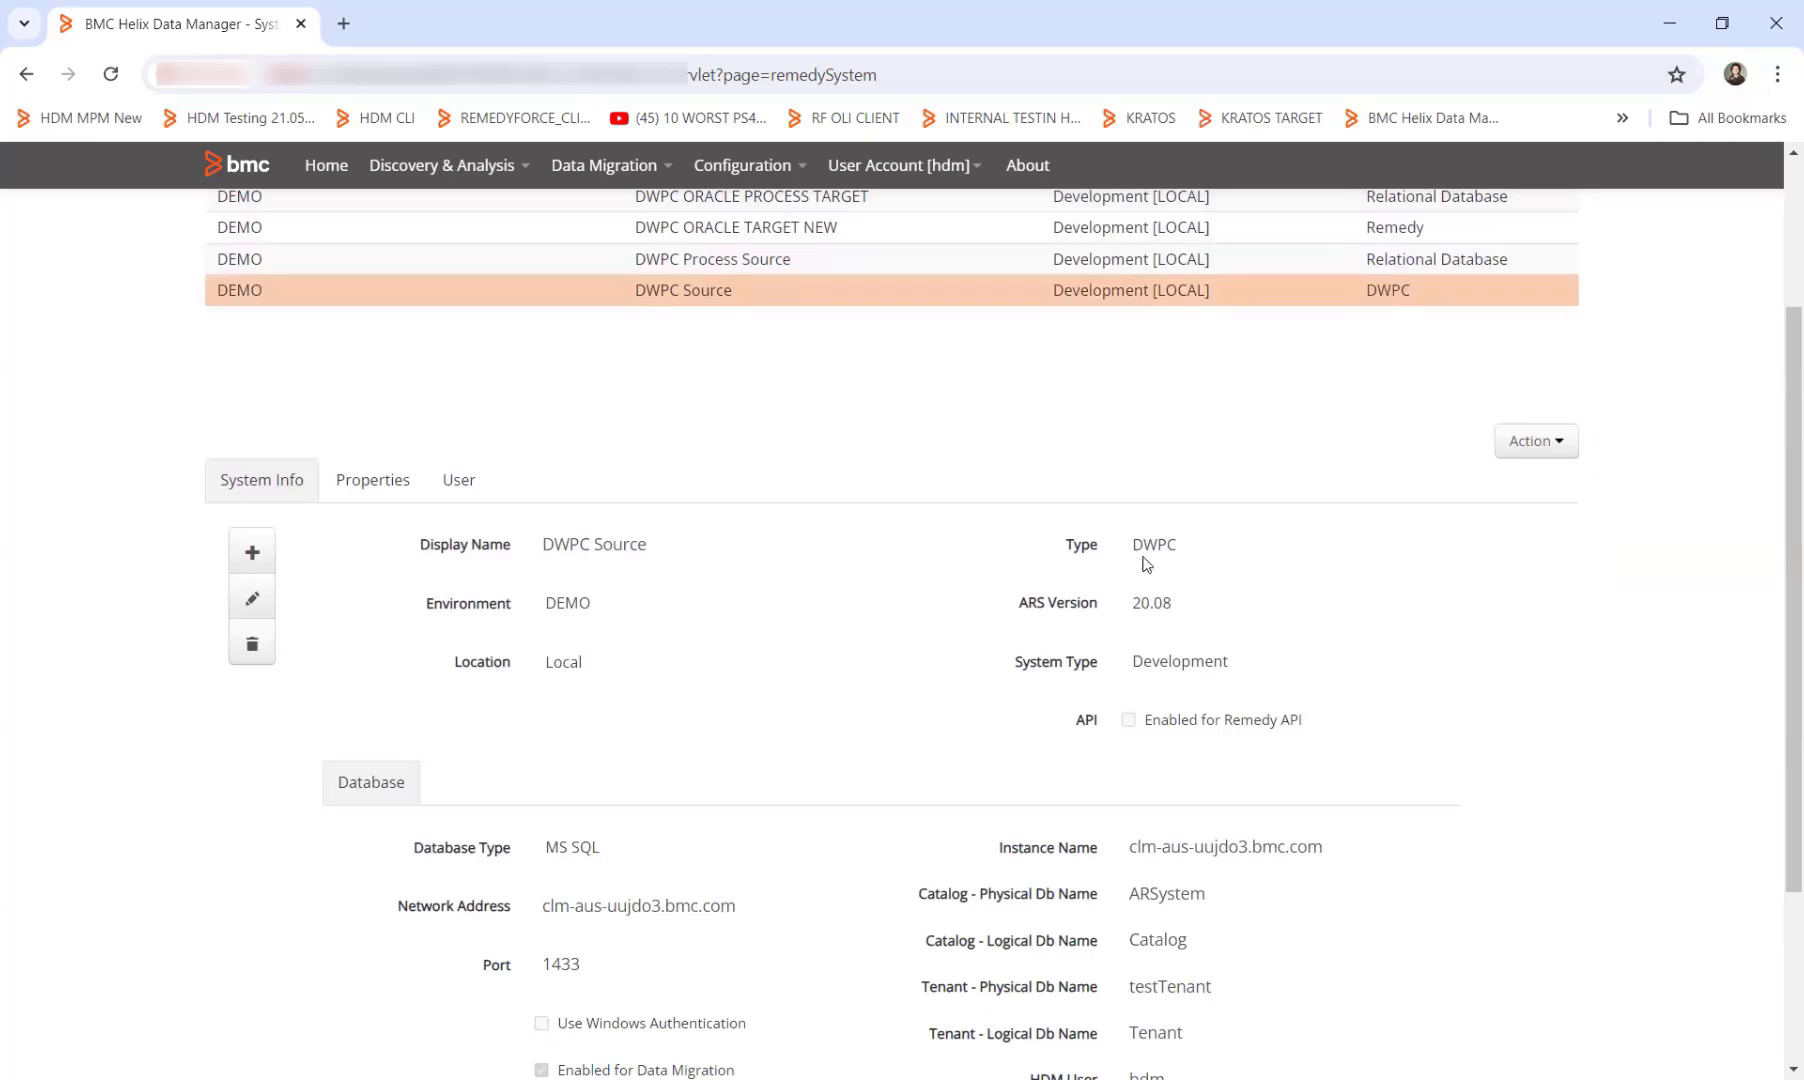
{"action": "scroll", "coordinate": [1434, 633], "scroll_direction": "down", "scroll_amount": 2}
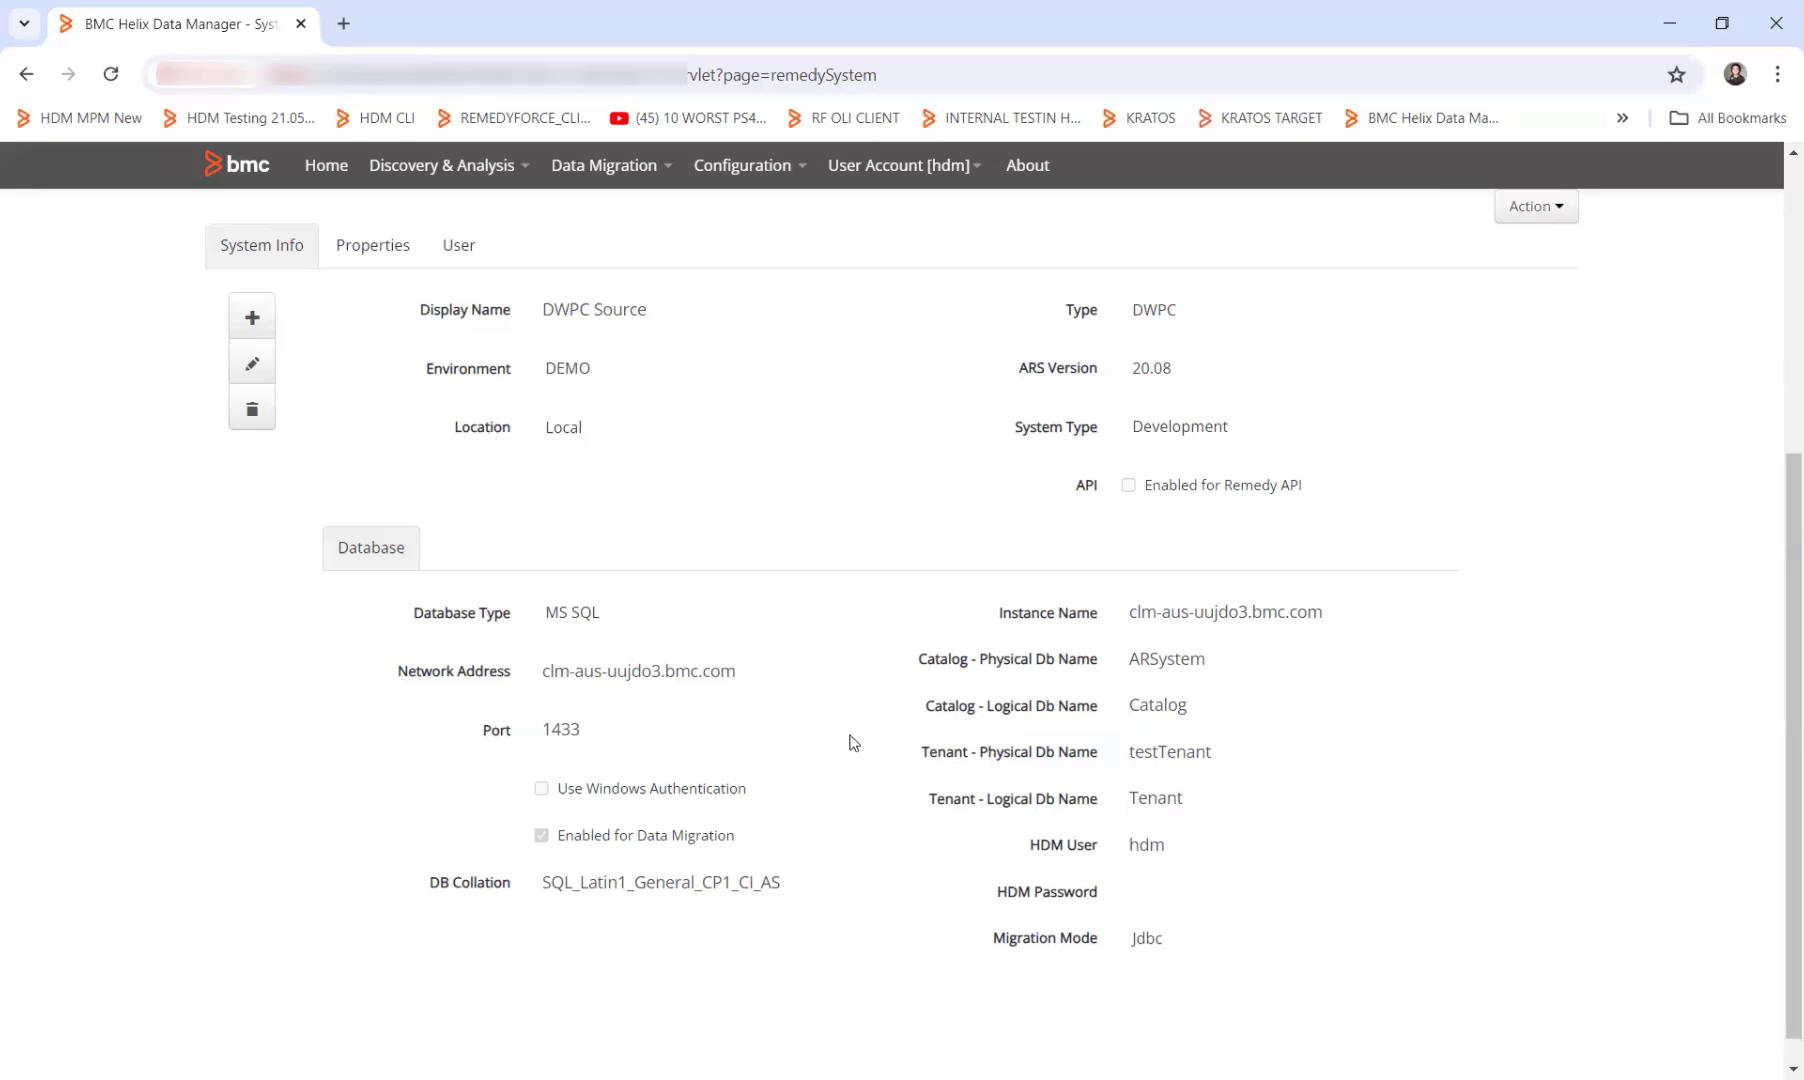
Step: Review the Group Id Transform and Unique Id Transform properties of the DWPC Source system
{"action": "left_click", "coordinate": [358, 258]}
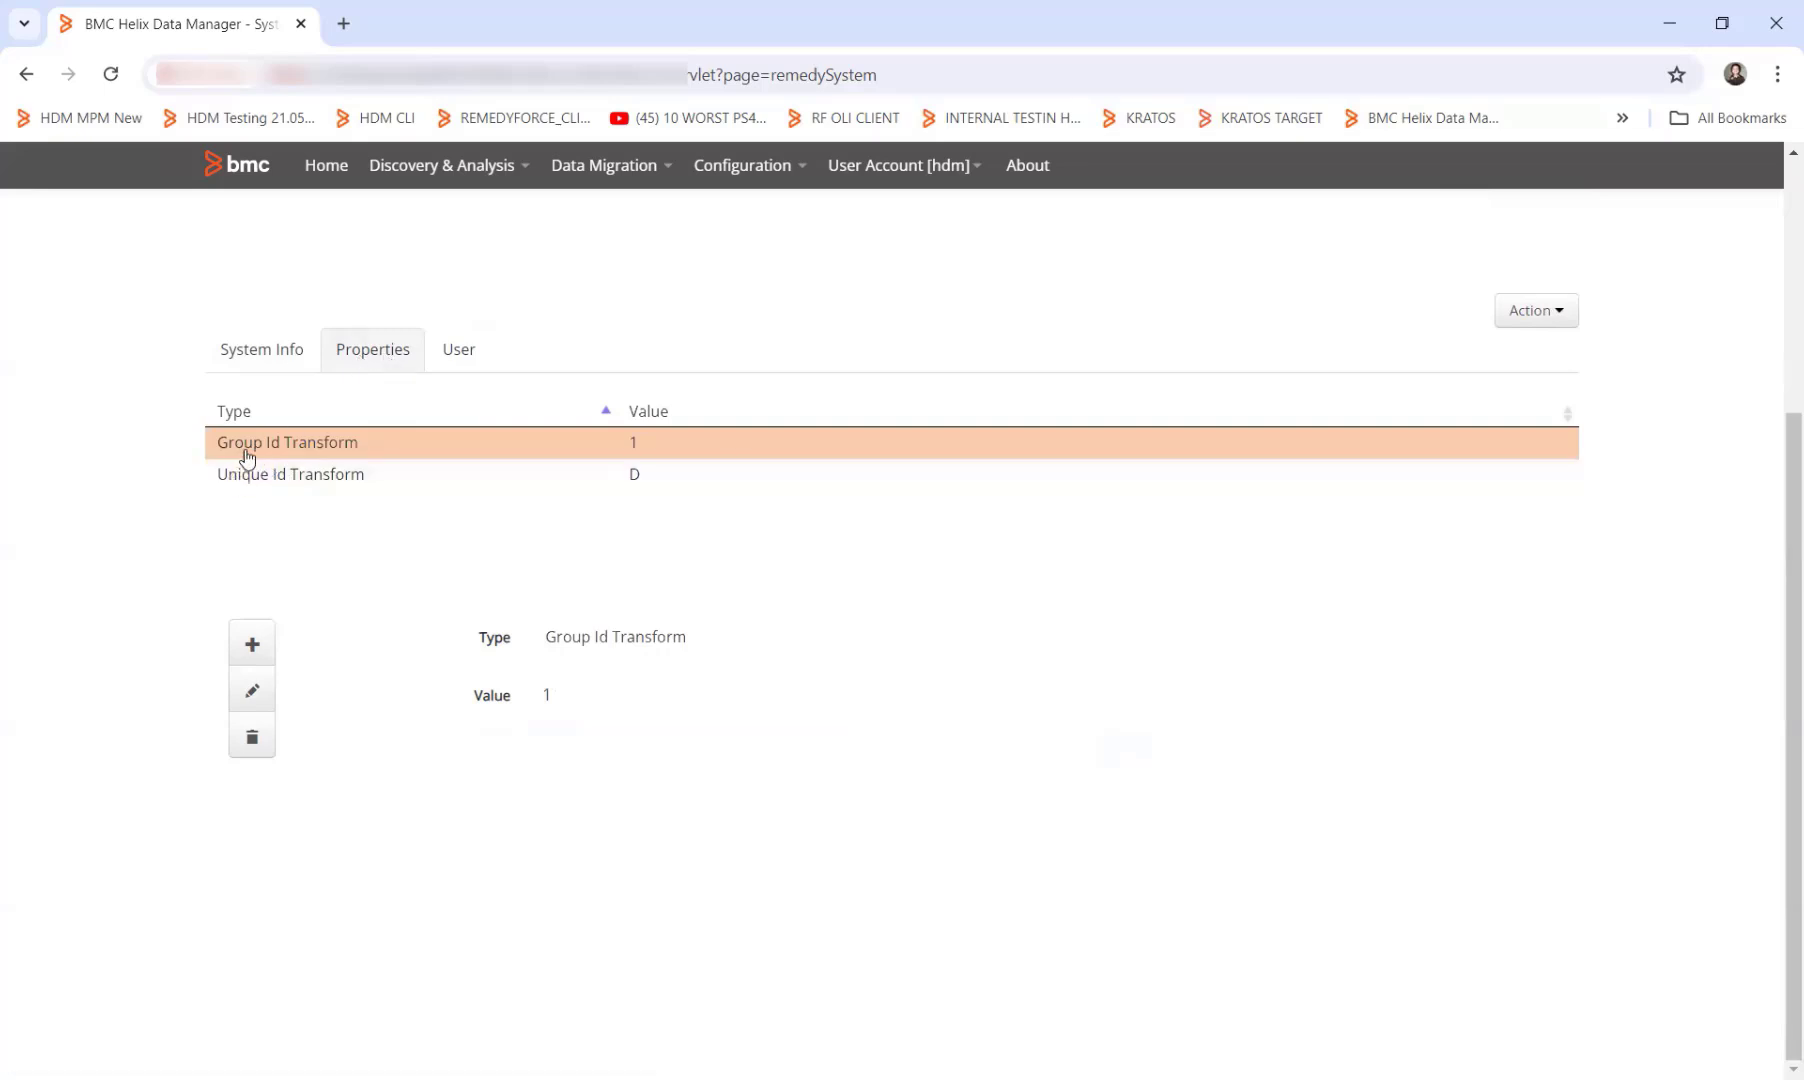
{"action": "left_click", "coordinate": [237, 481]}
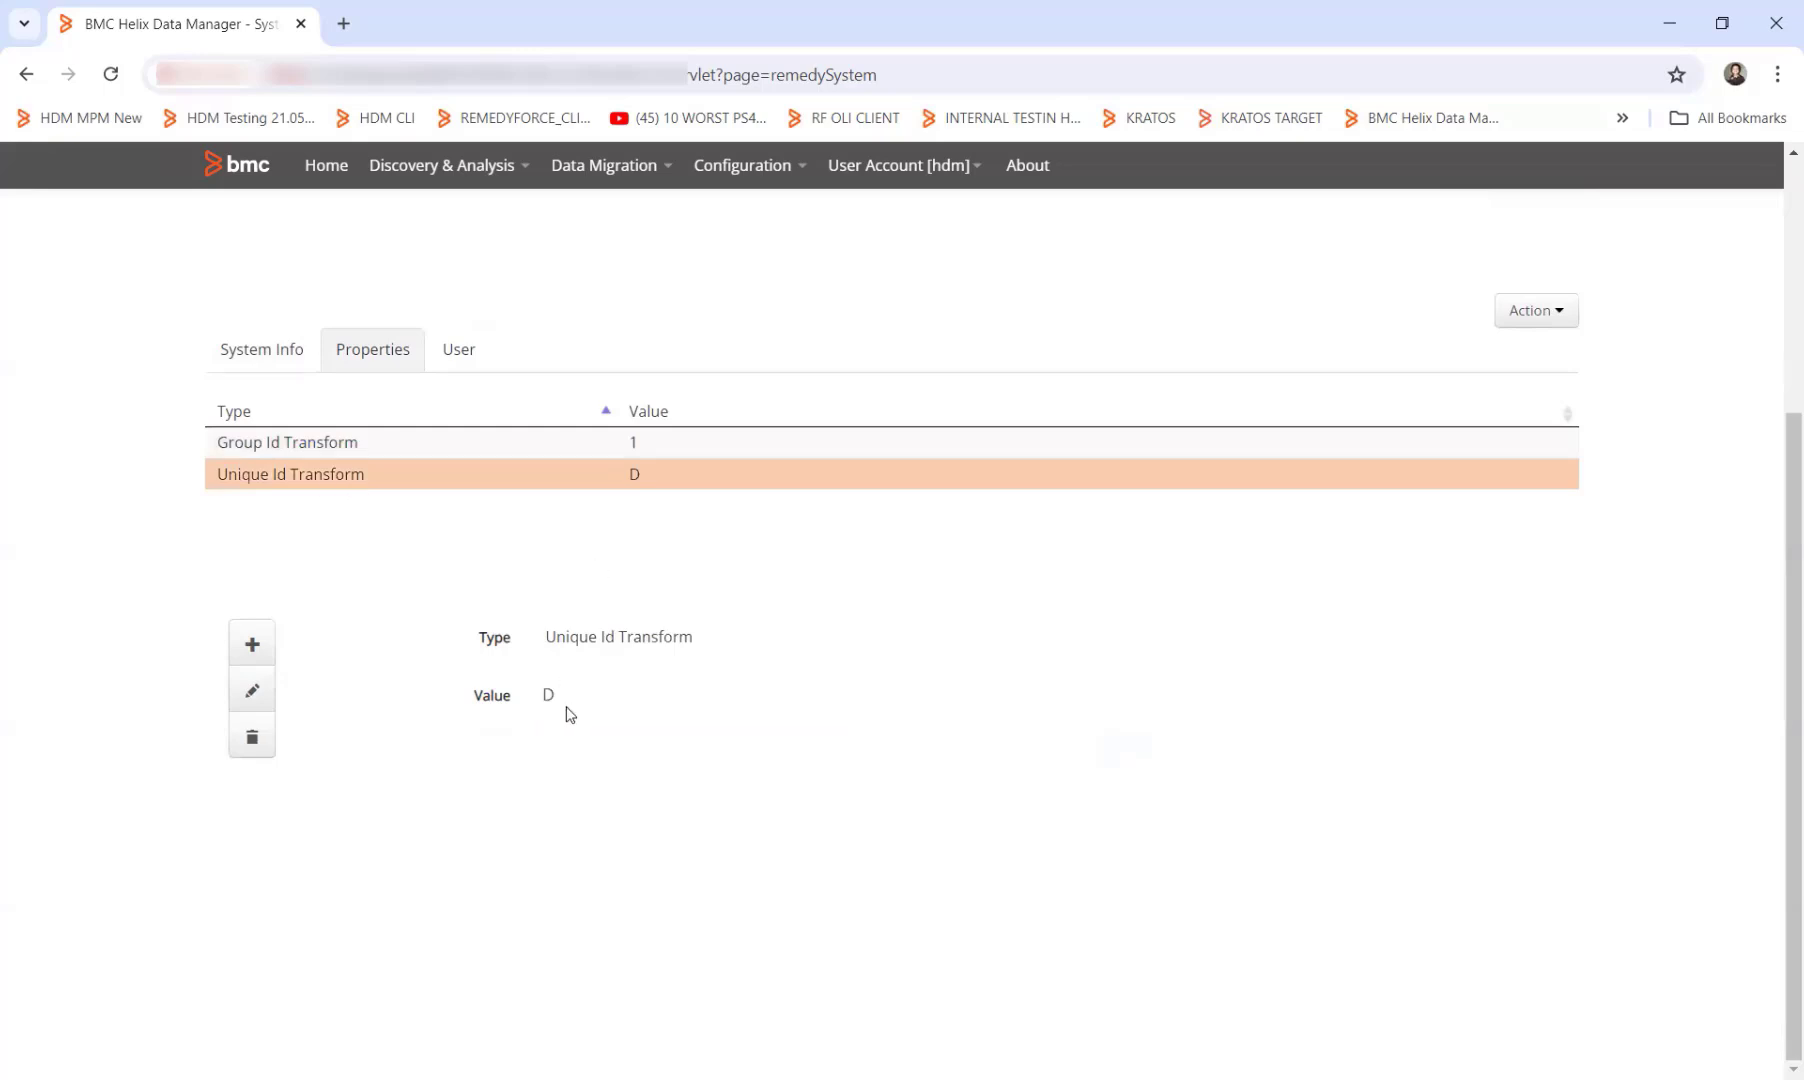
{"action": "scroll", "coordinate": [568, 712], "scroll_direction": "up", "scroll_amount": 1}
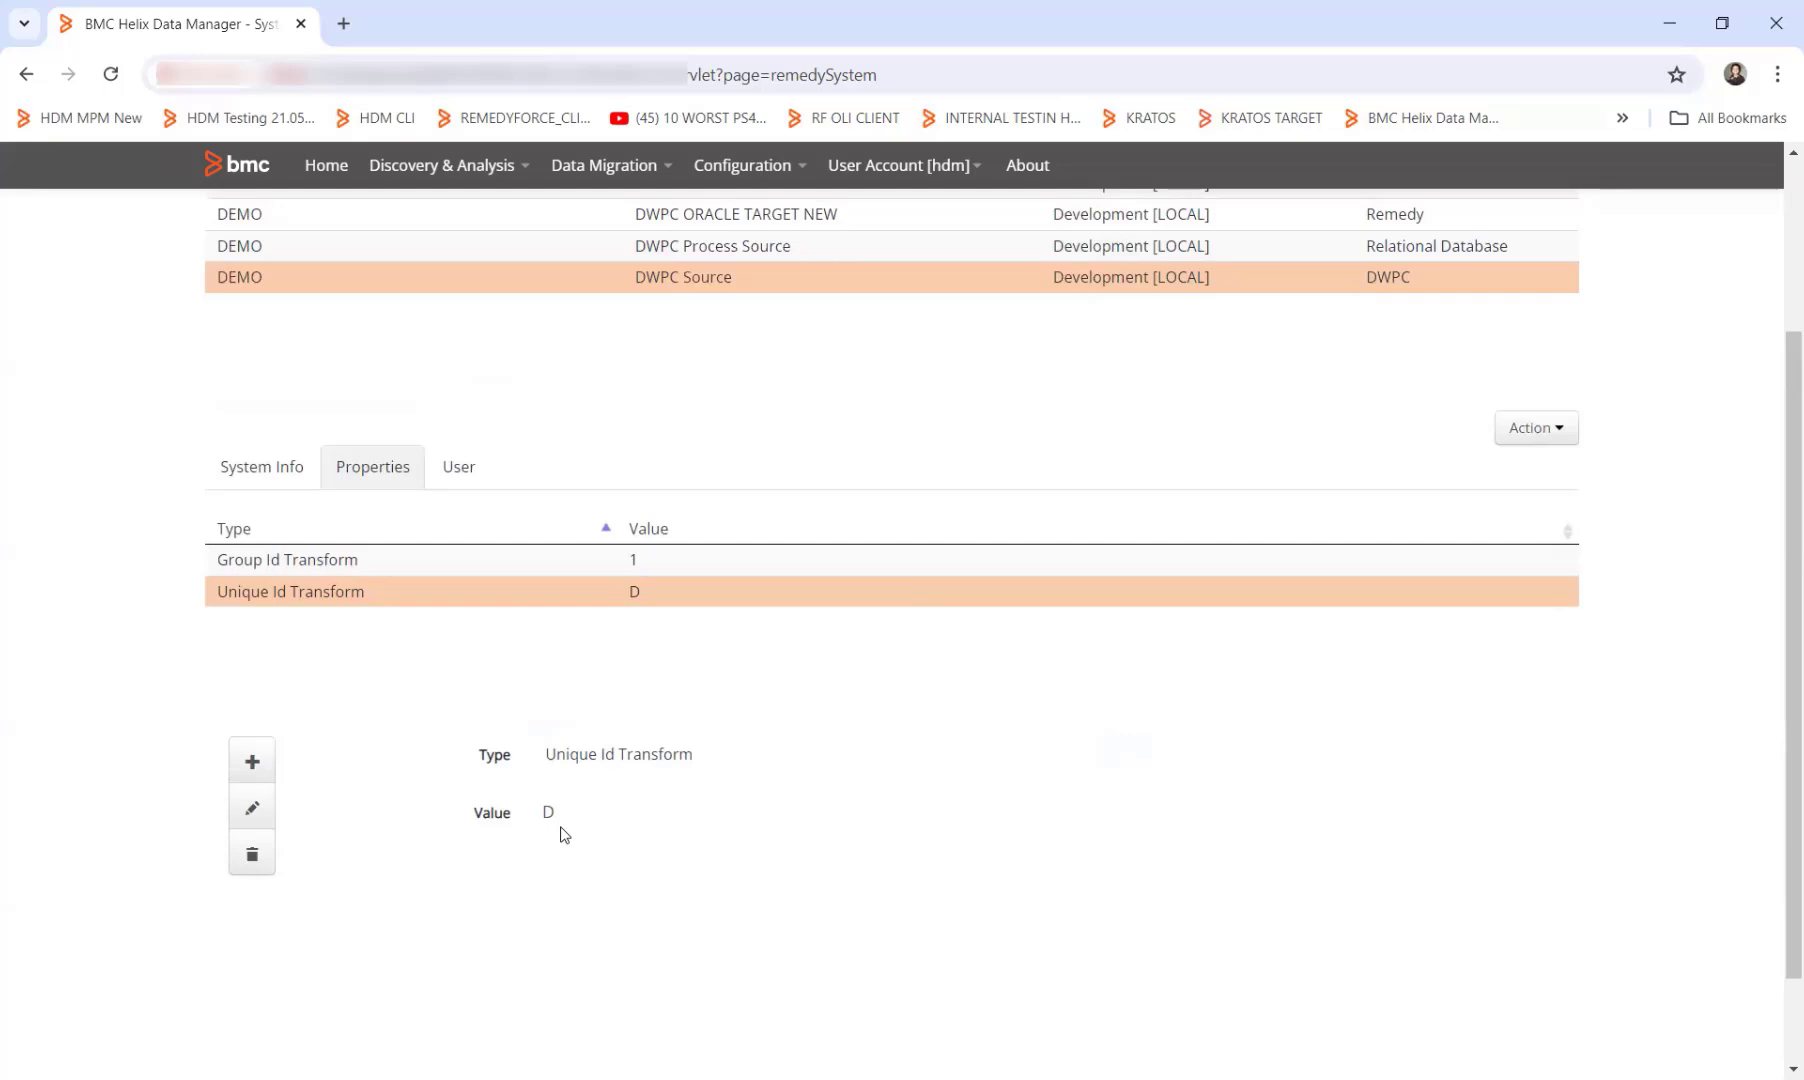
Step: Return to DWPC Source's system information and view the same details for the DWPC ORACLE TARGET NEW system
{"action": "left_click", "coordinate": [292, 484]}
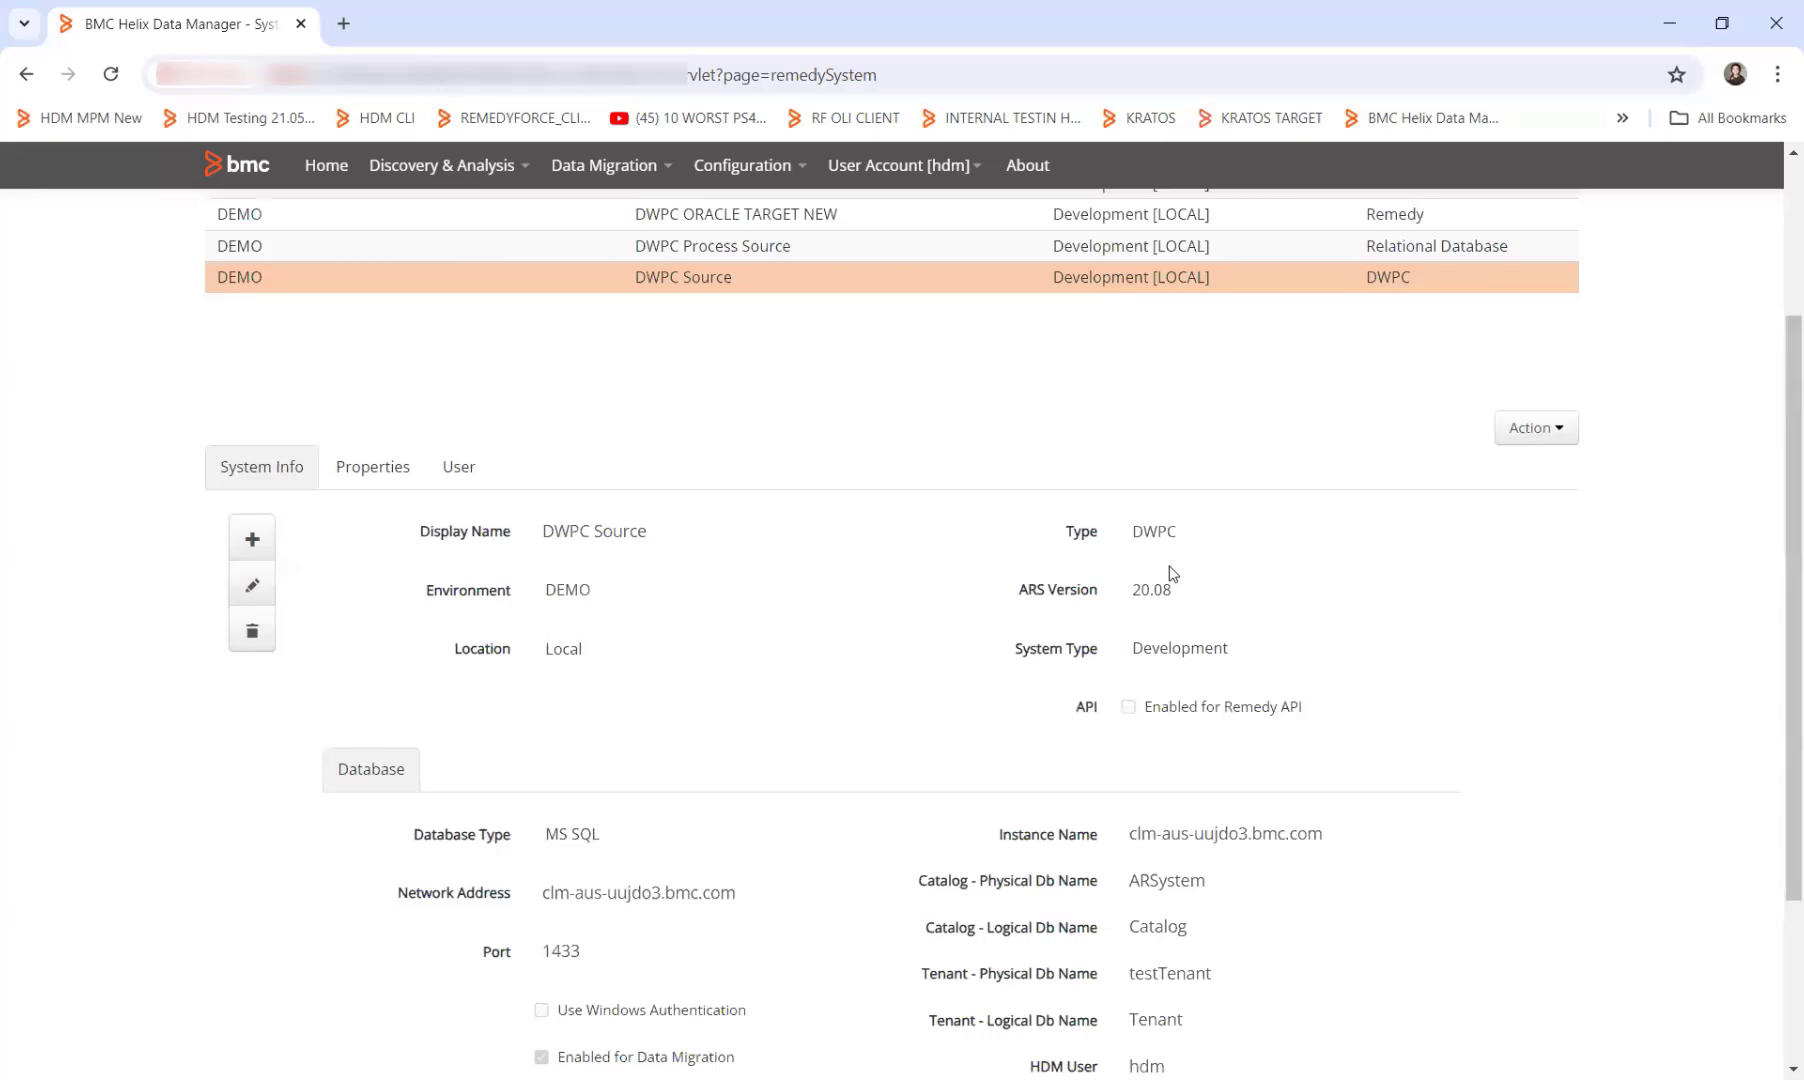
{"action": "left_click", "coordinate": [1020, 228]}
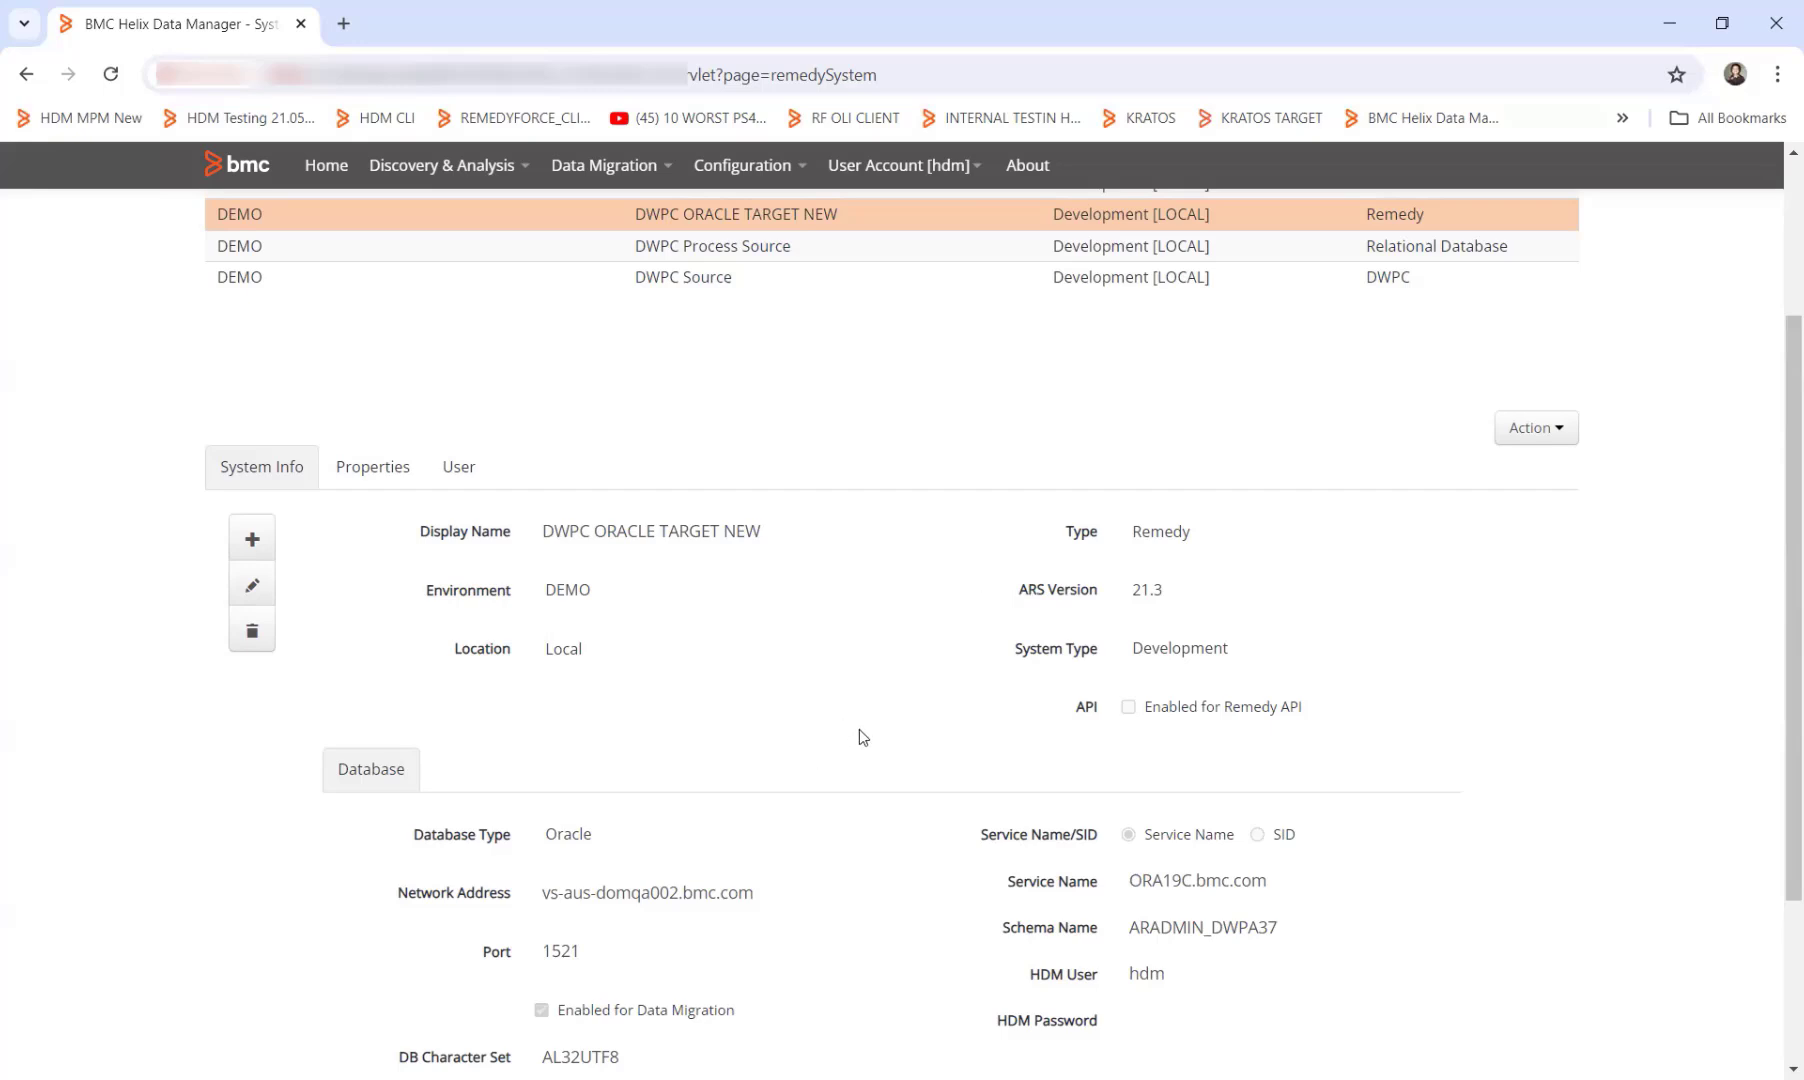
Step: Select the DWPC Process Source system and review its database details and schemas
{"action": "scroll", "coordinate": [834, 375], "scroll_direction": "up", "scroll_amount": 1}
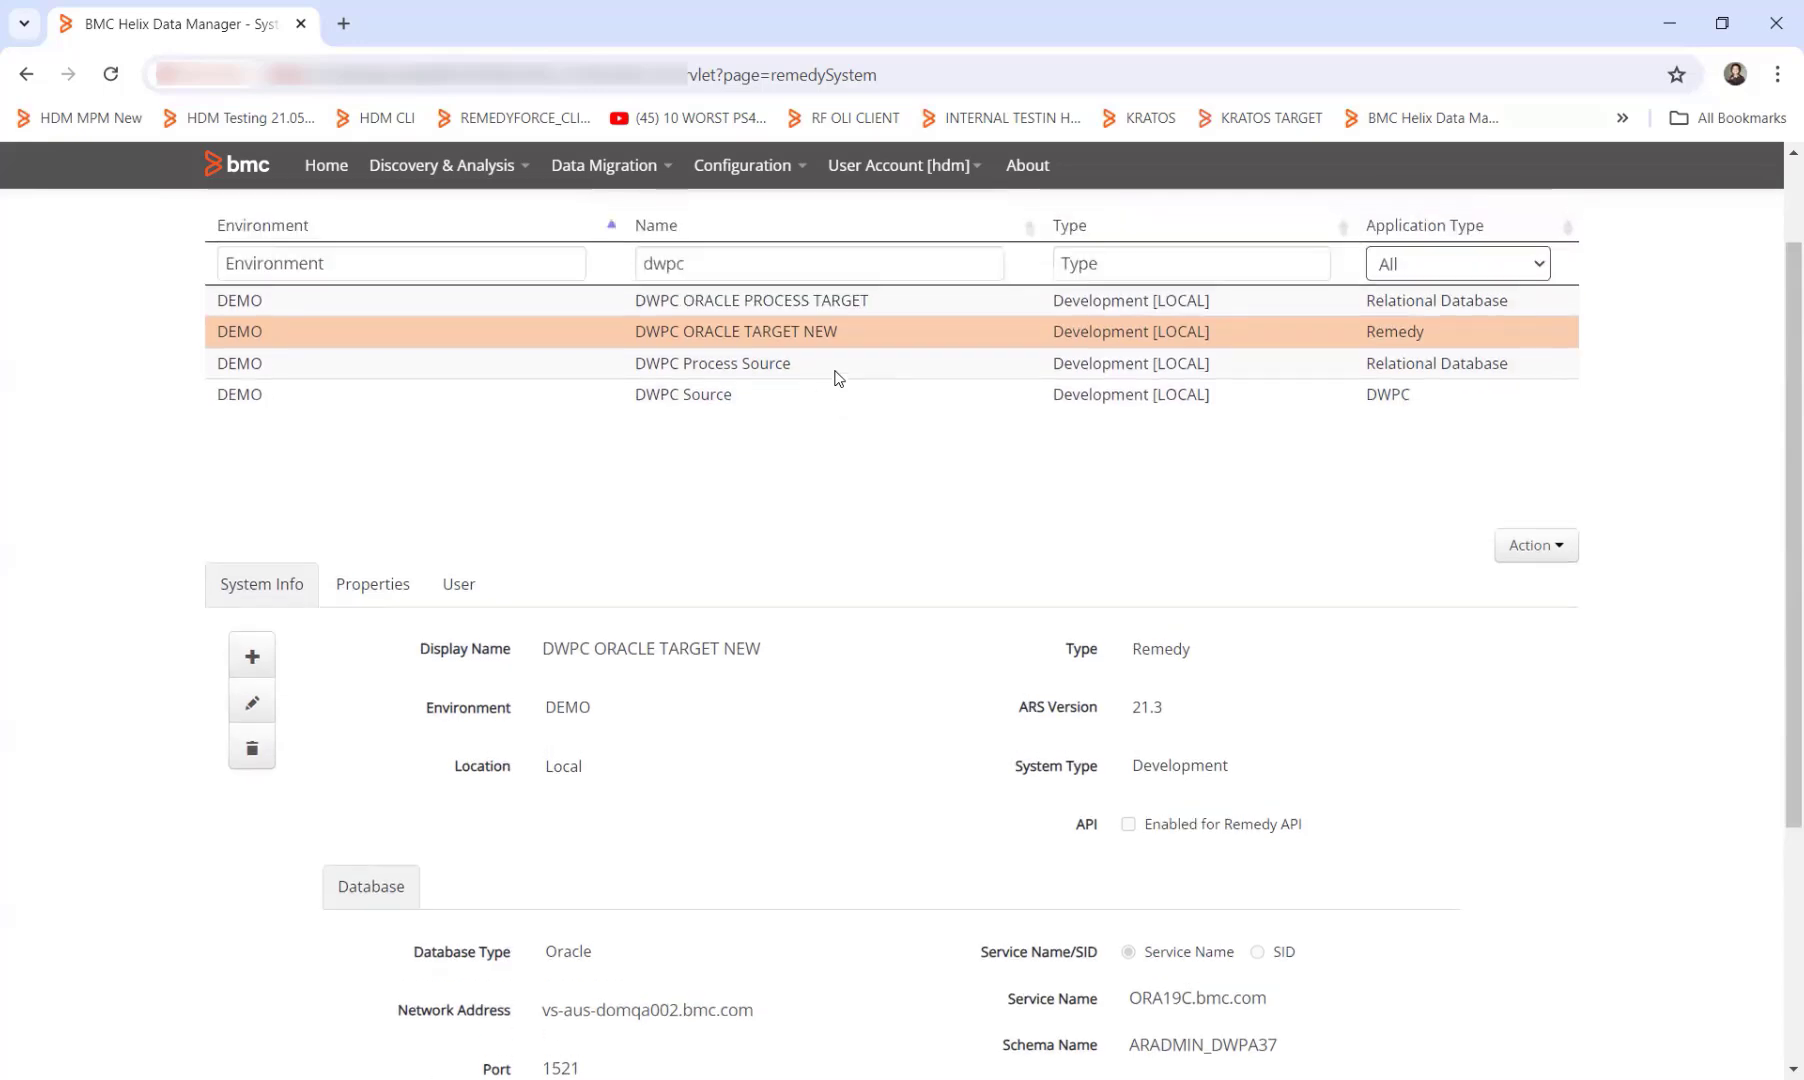
{"action": "left_click", "coordinate": [767, 369]}
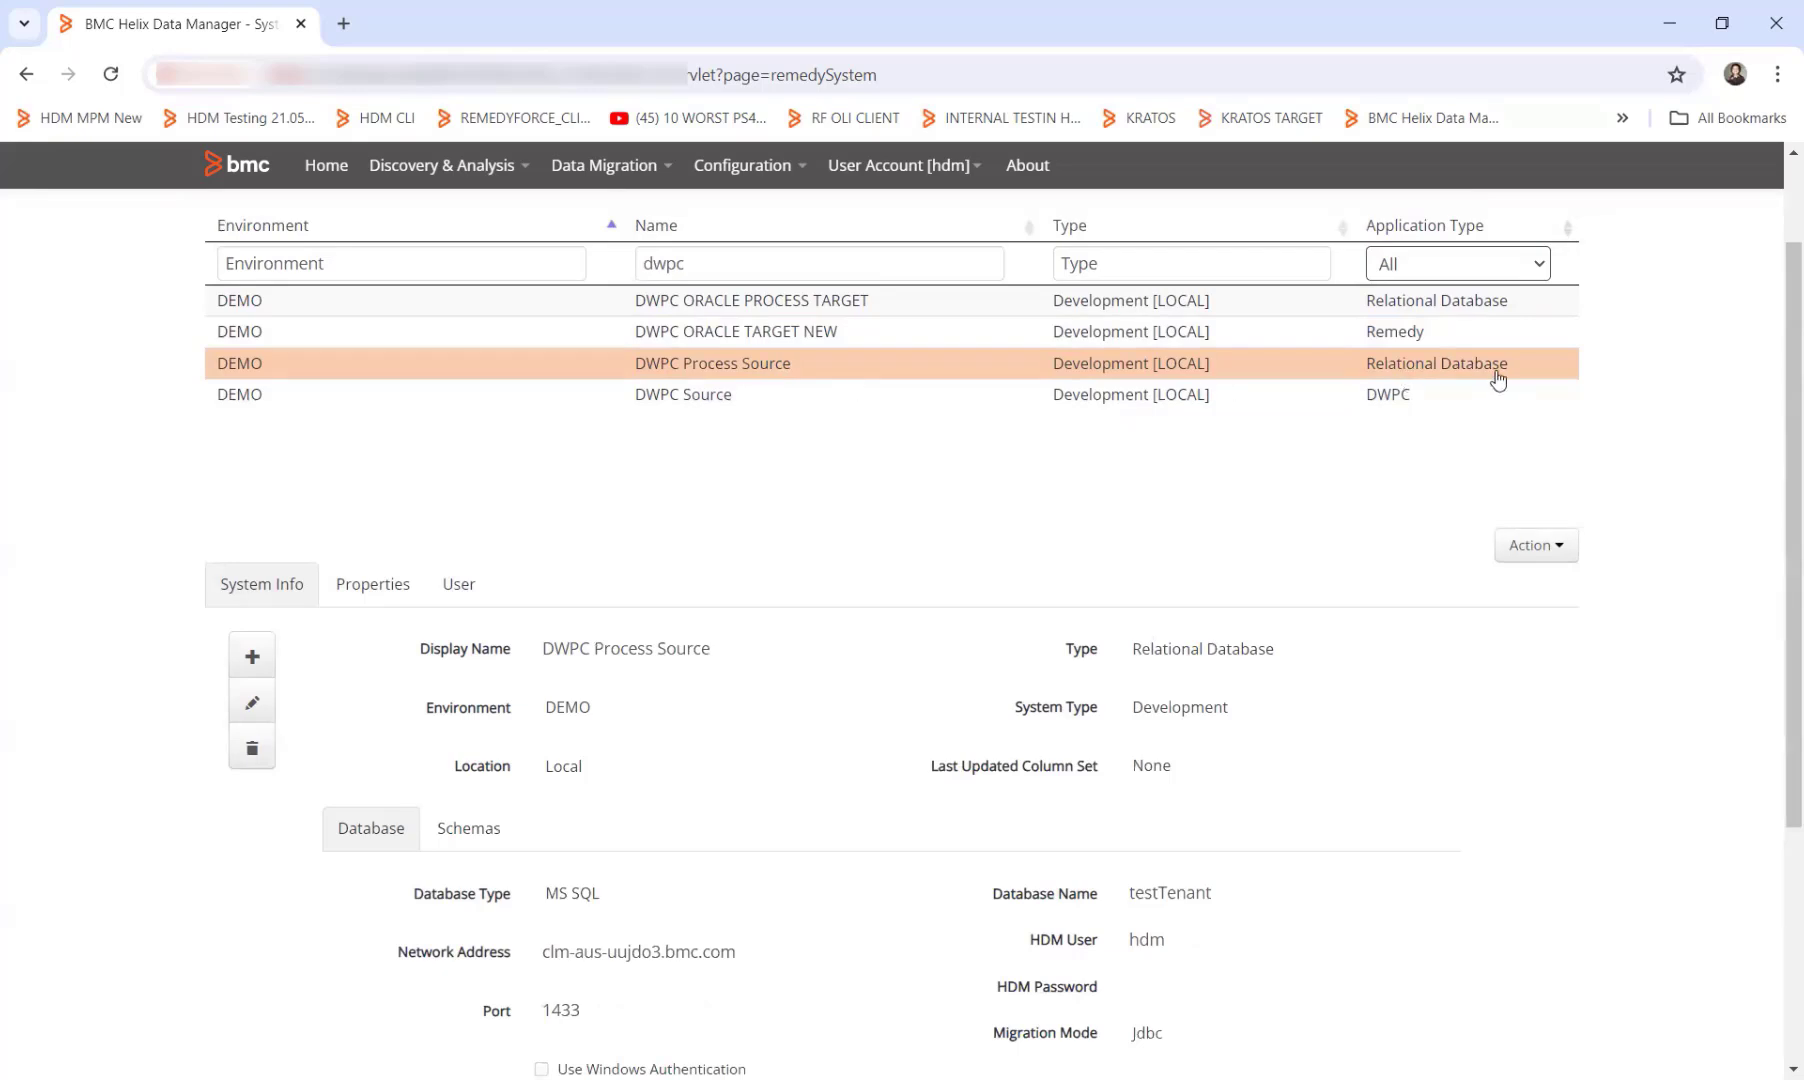
{"action": "scroll", "coordinate": [1715, 557], "scroll_direction": "down", "scroll_amount": 2}
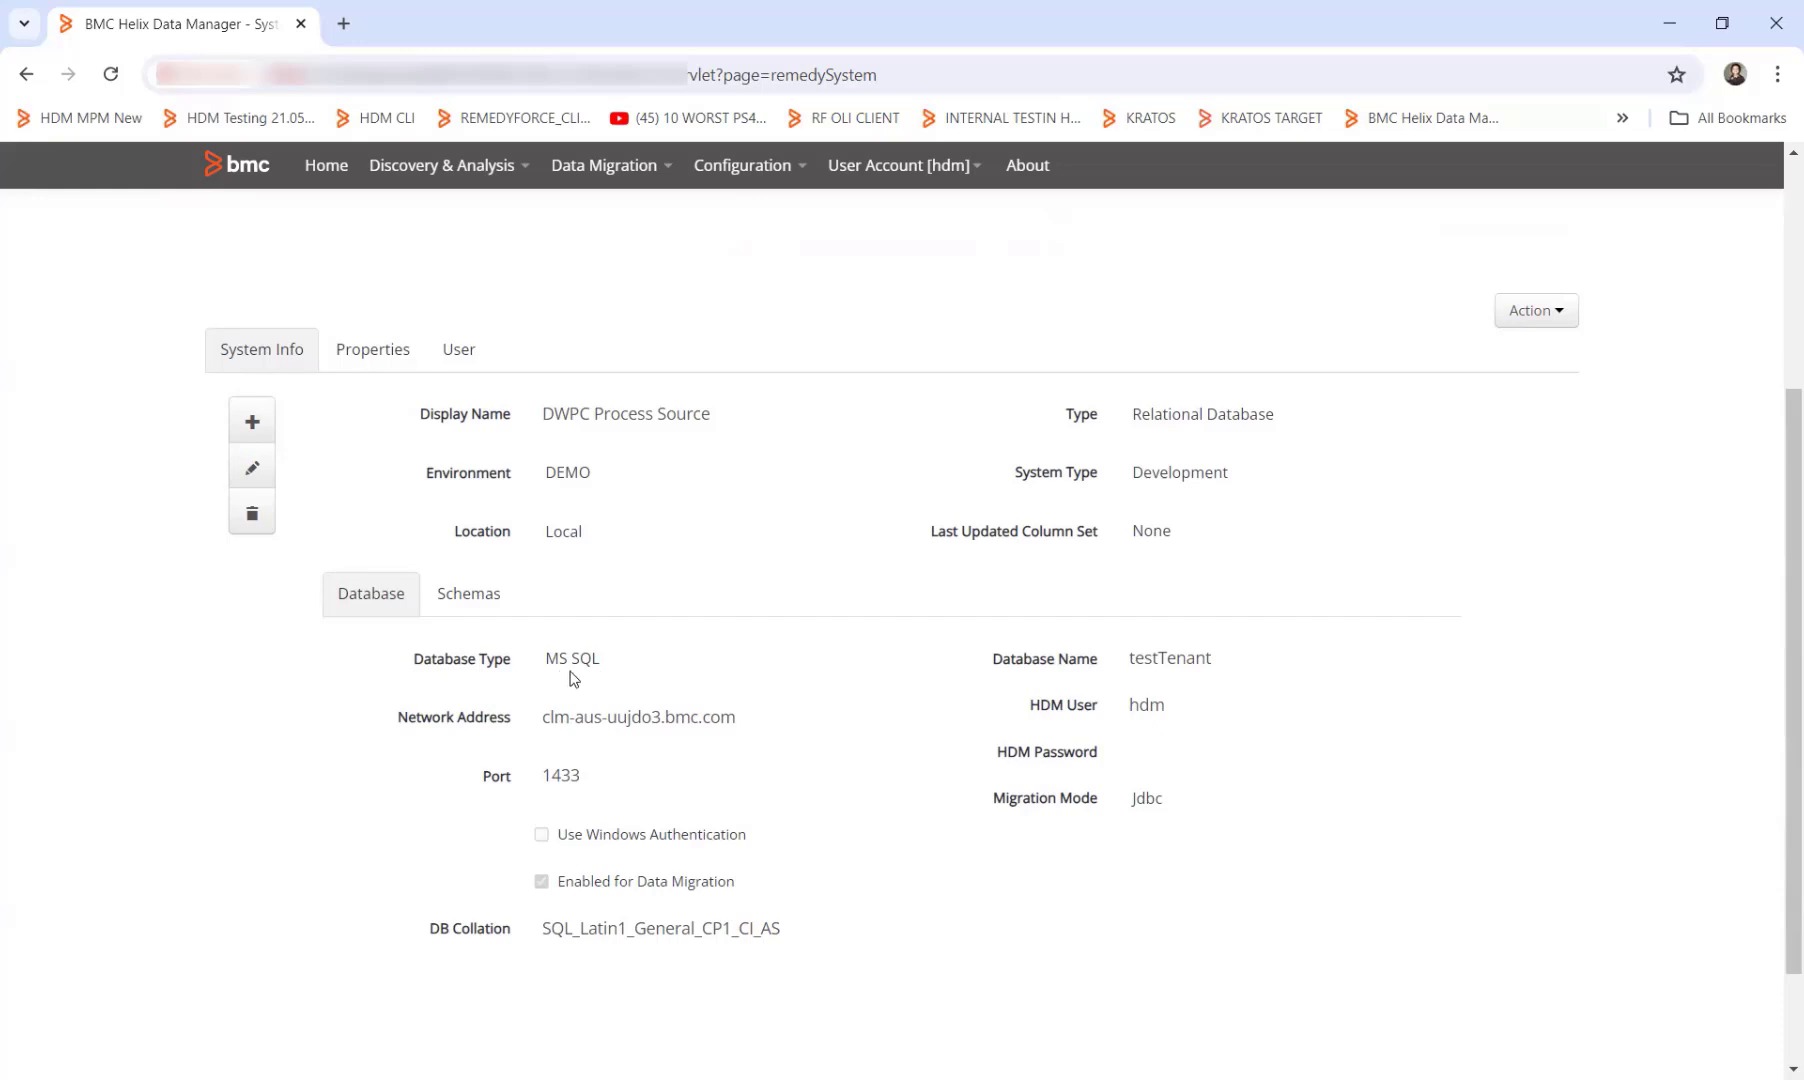
{"action": "left_click", "coordinate": [468, 600]}
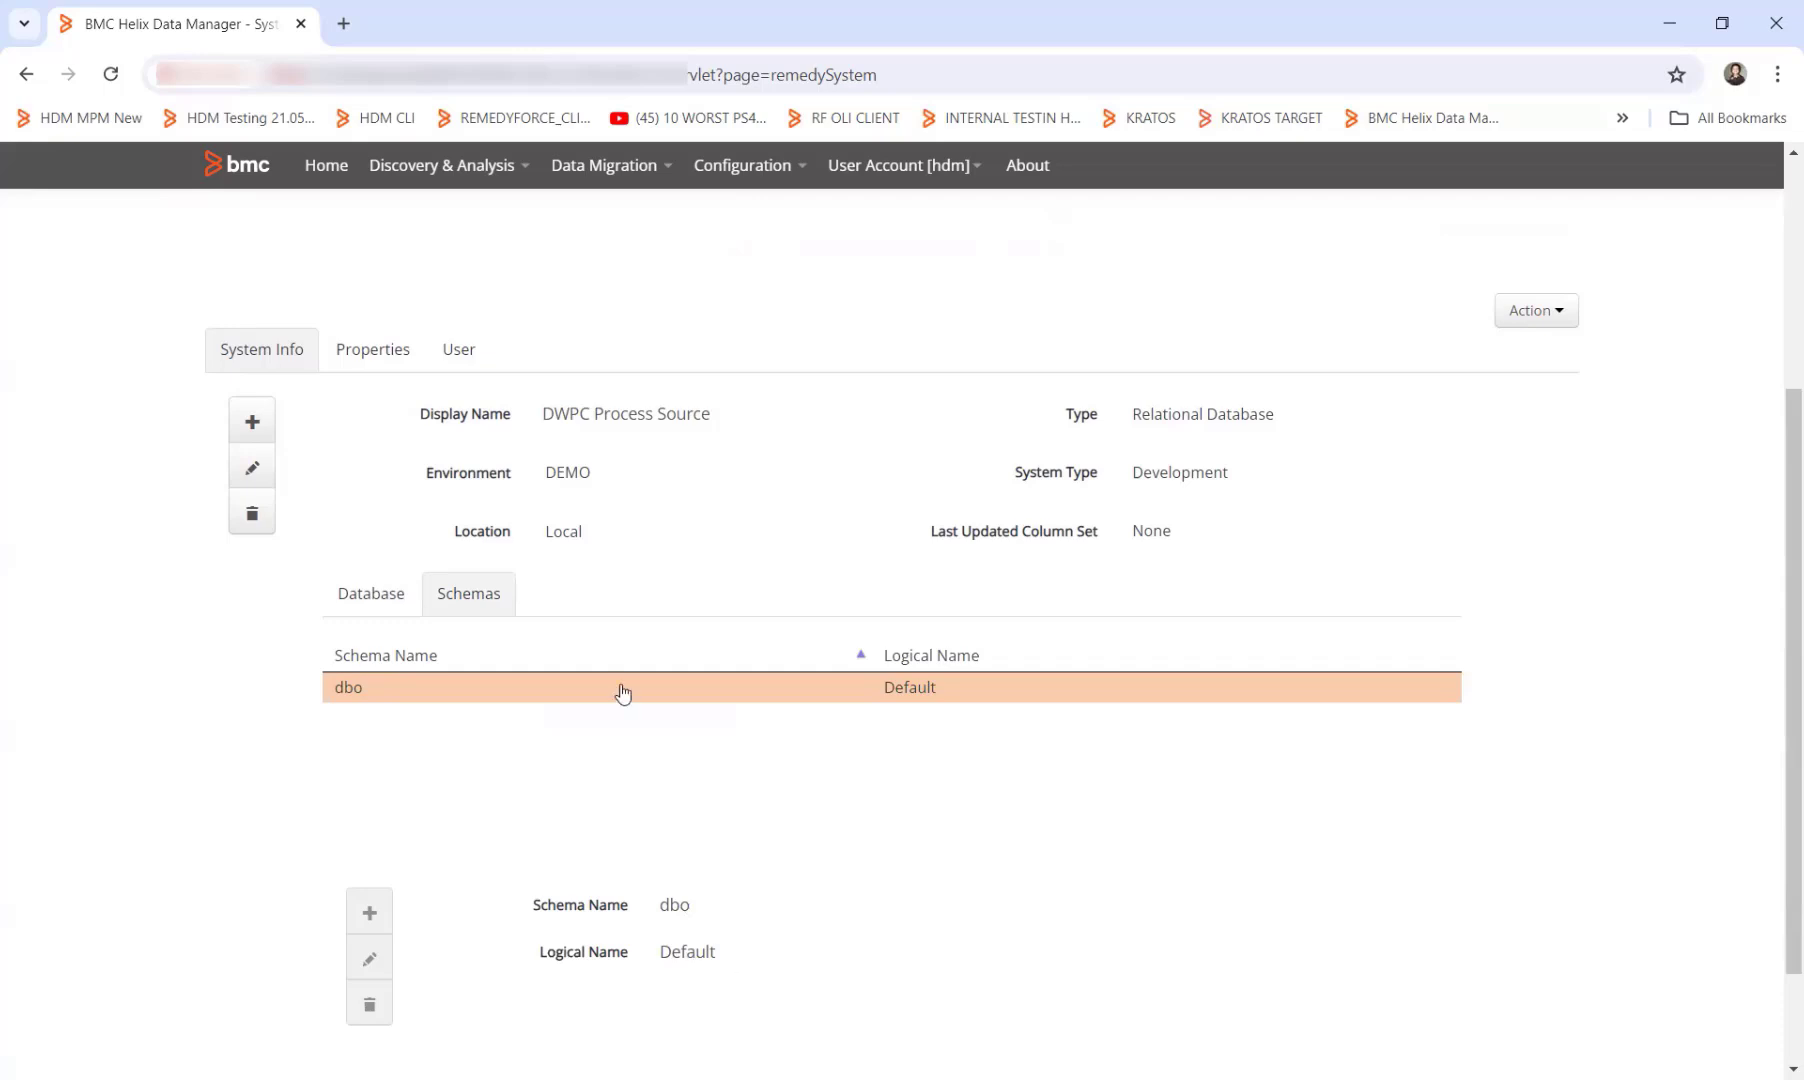
Step: Select the DWPC ORACLE PROCESS TARGET system and review its database details and schemas
{"action": "scroll", "coordinate": [1490, 502], "scroll_direction": "up", "scroll_amount": 2}
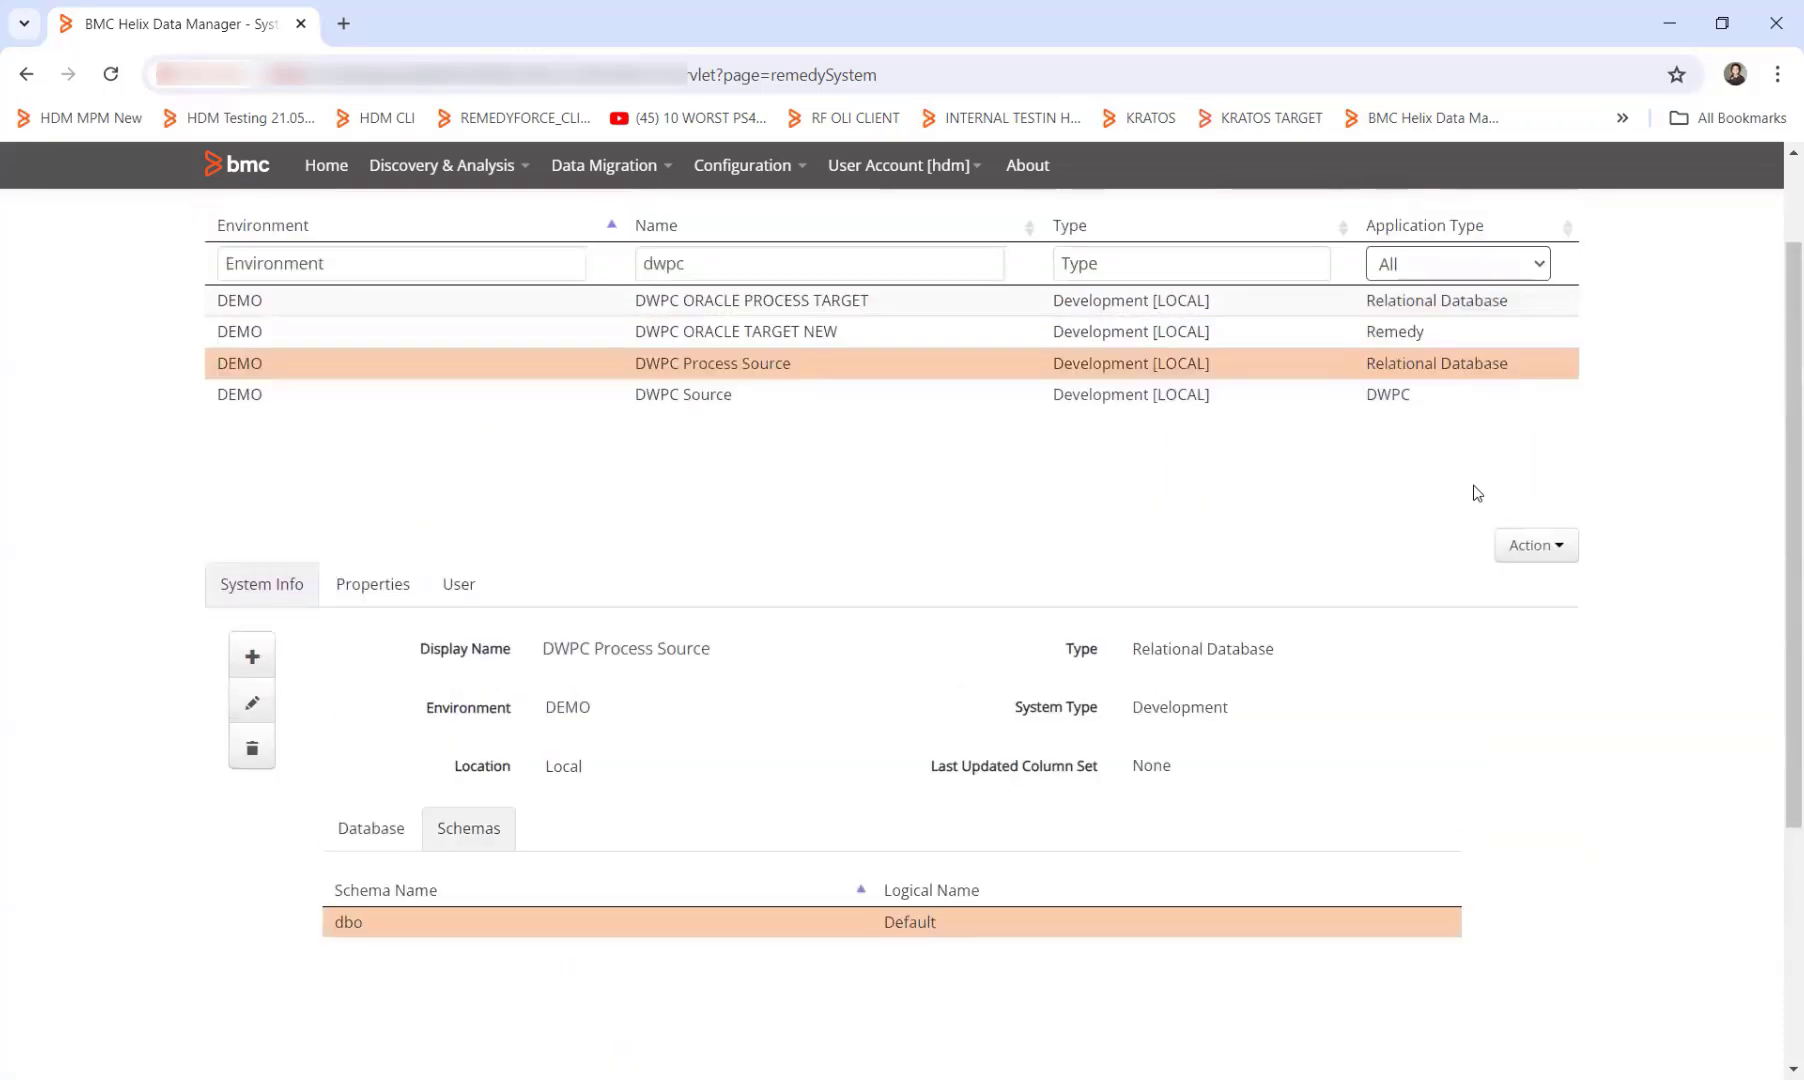
{"action": "left_click", "coordinate": [958, 314]}
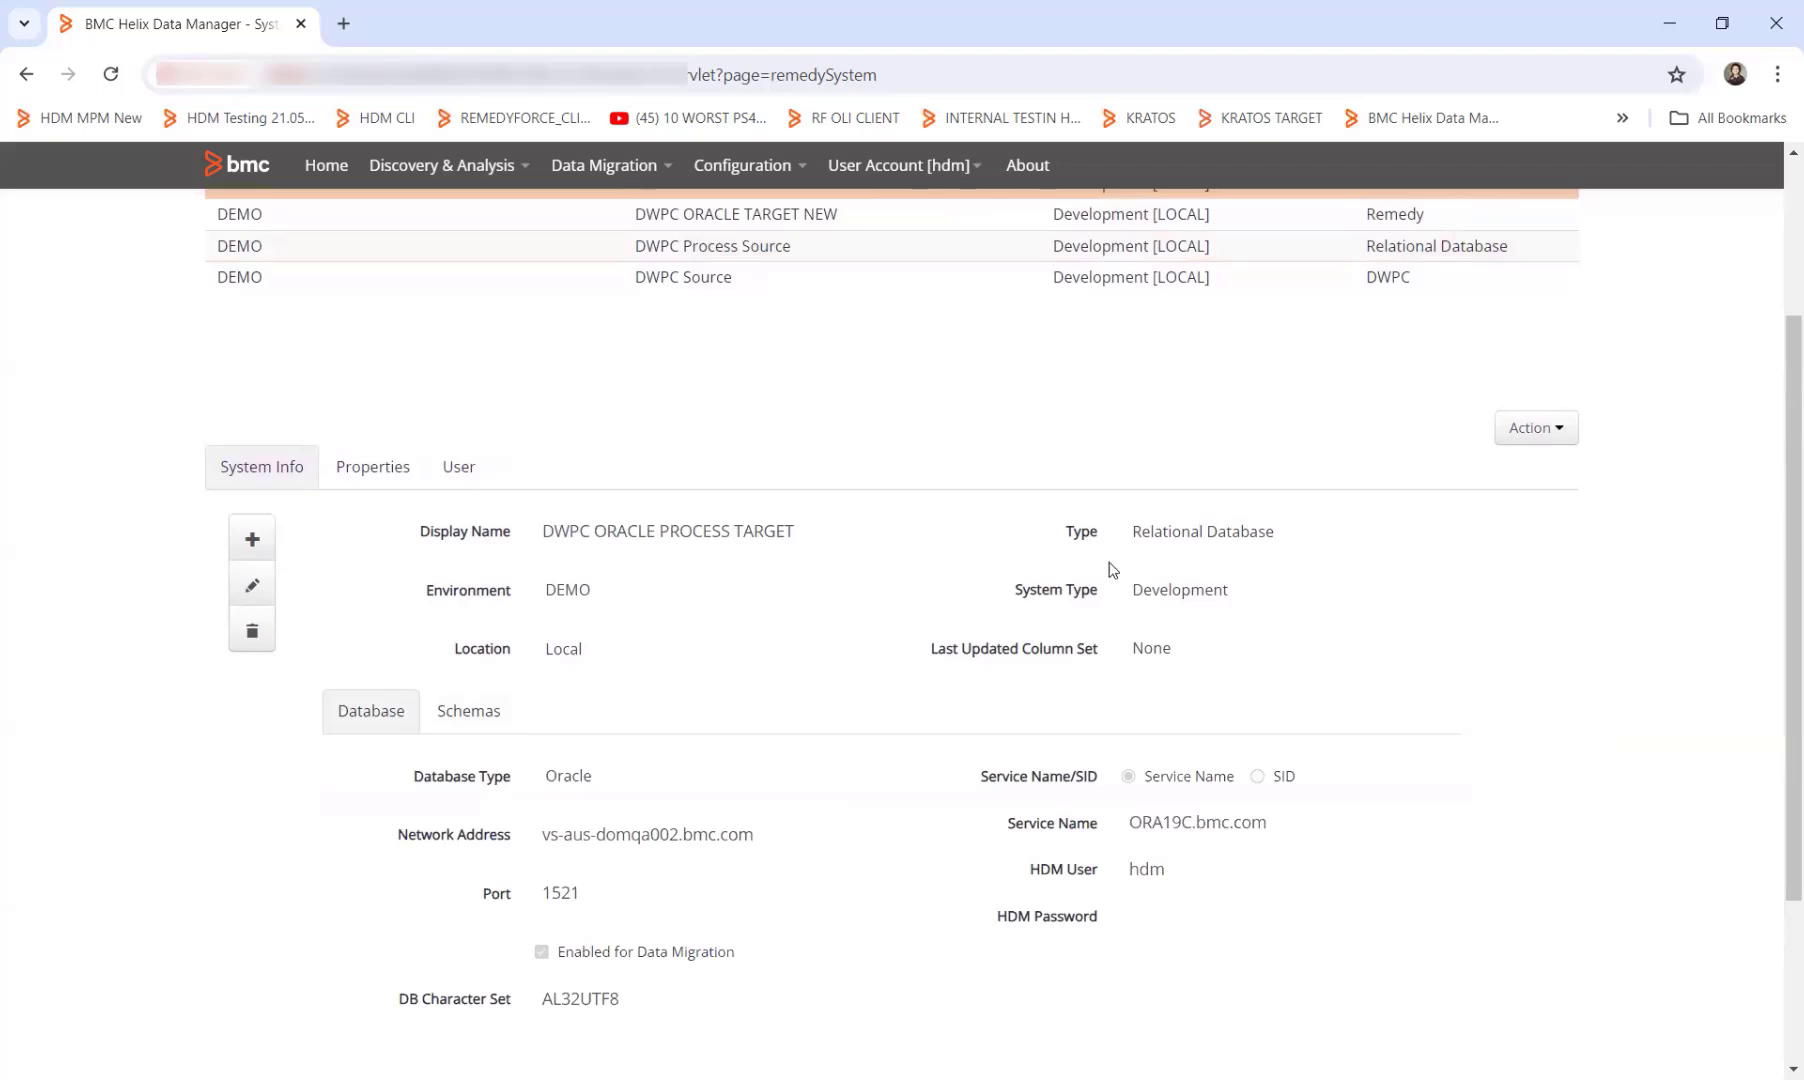
{"action": "scroll", "coordinate": [1300, 580], "scroll_direction": "down", "scroll_amount": 1}
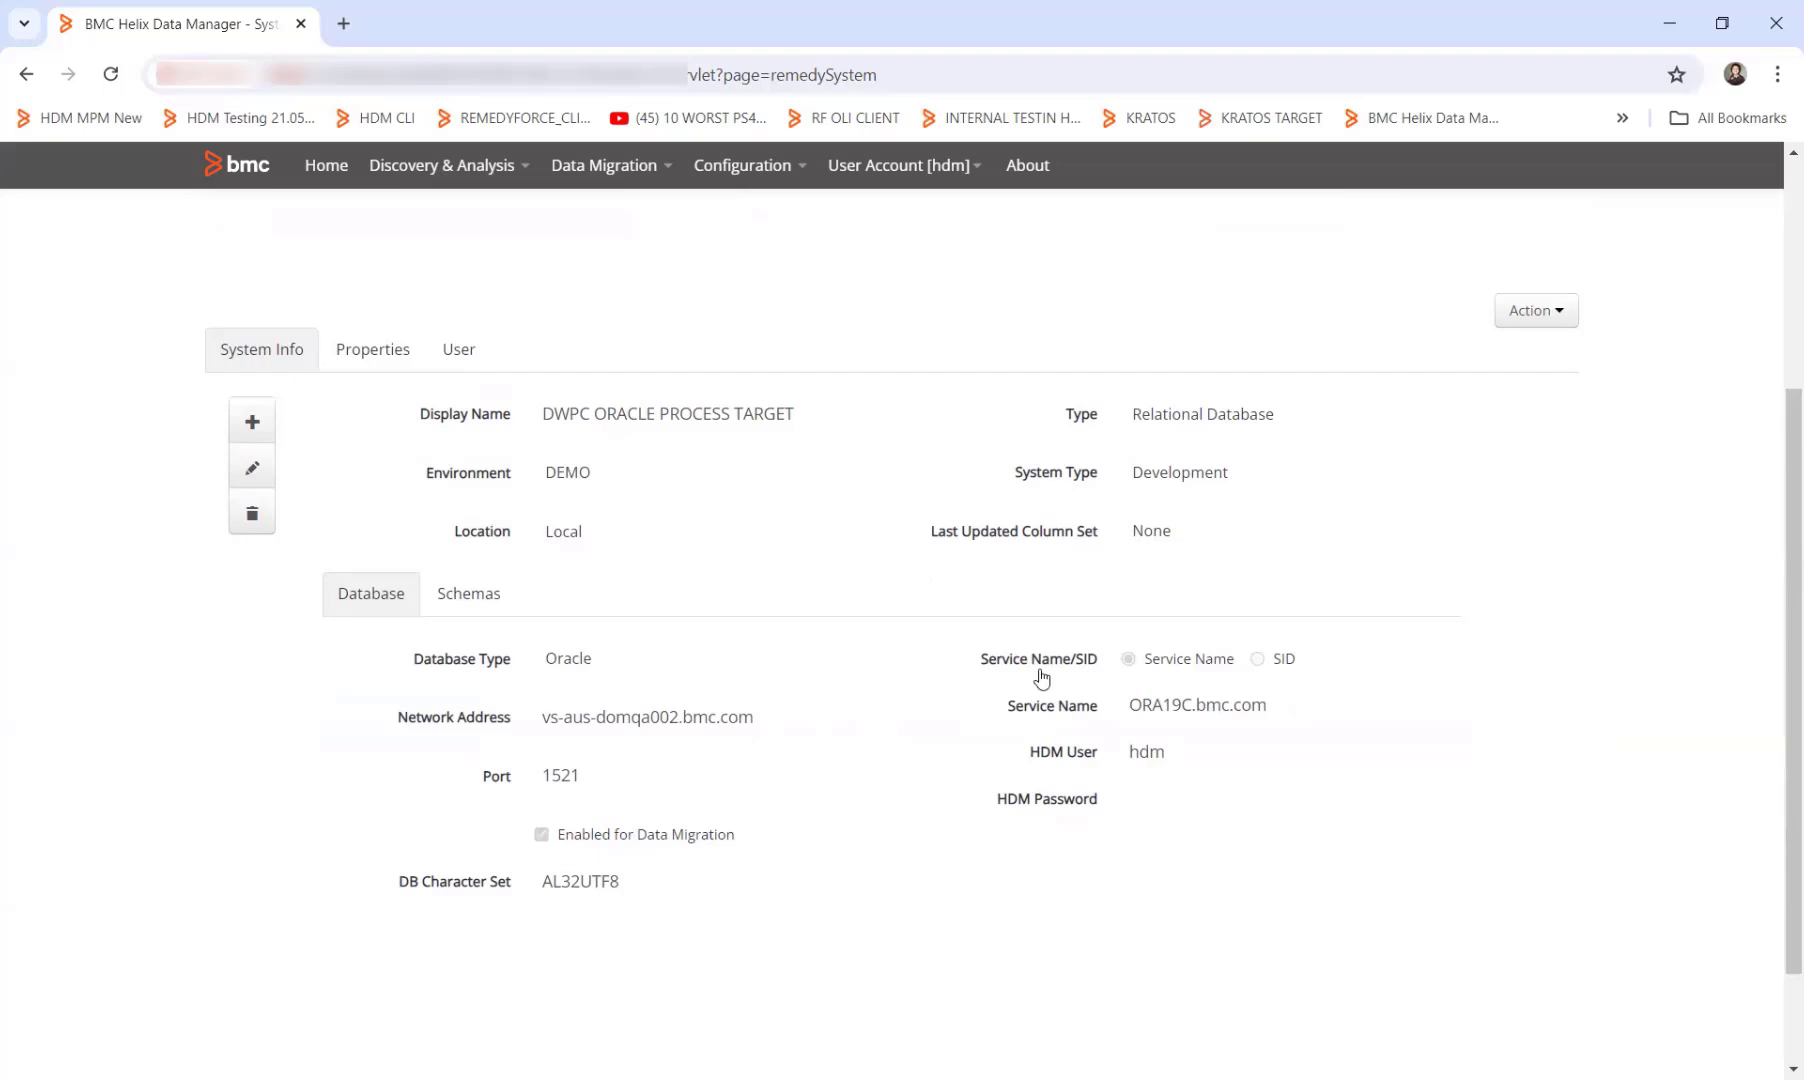
{"action": "left_click", "coordinate": [476, 604]}
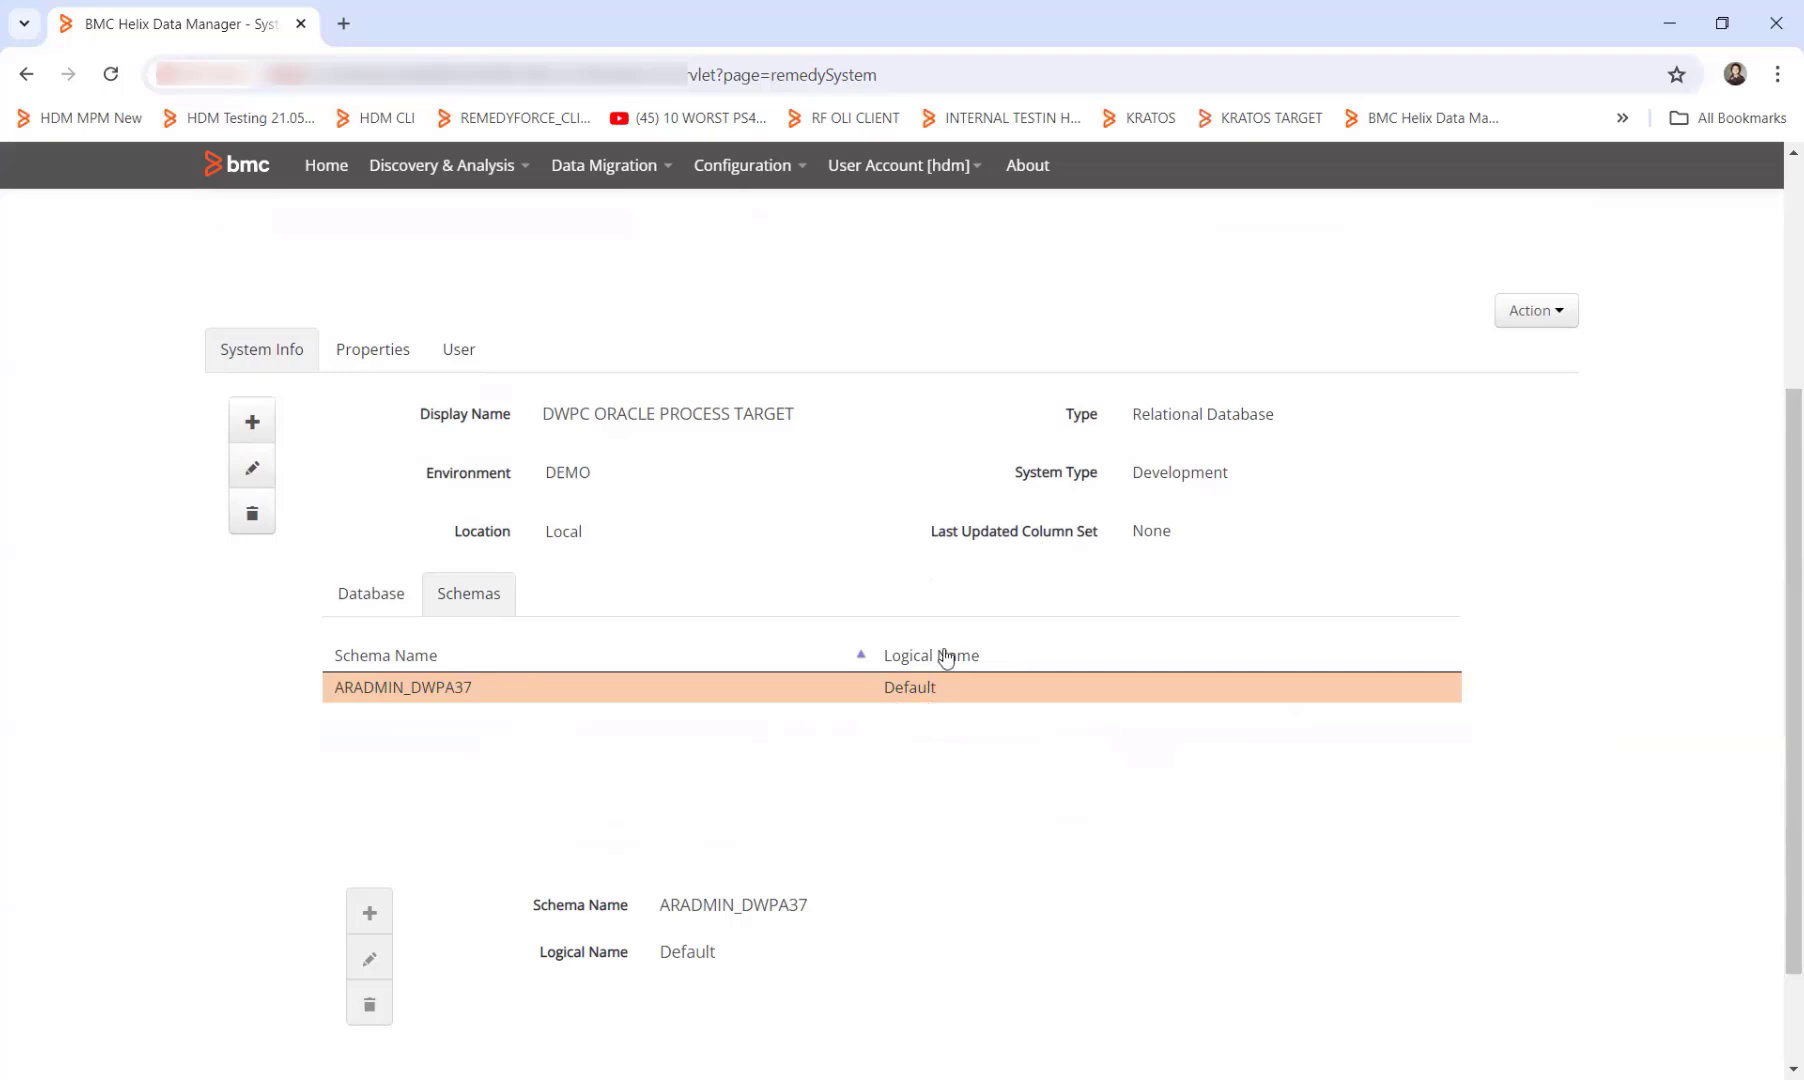
Step: View the Create HDM Database Integration form for the DWPC Source system and close it without creating the integration
{"action": "scroll", "coordinate": [944, 655], "scroll_direction": "up", "scroll_amount": 2}
{"action": "left_click", "coordinate": [771, 395]}
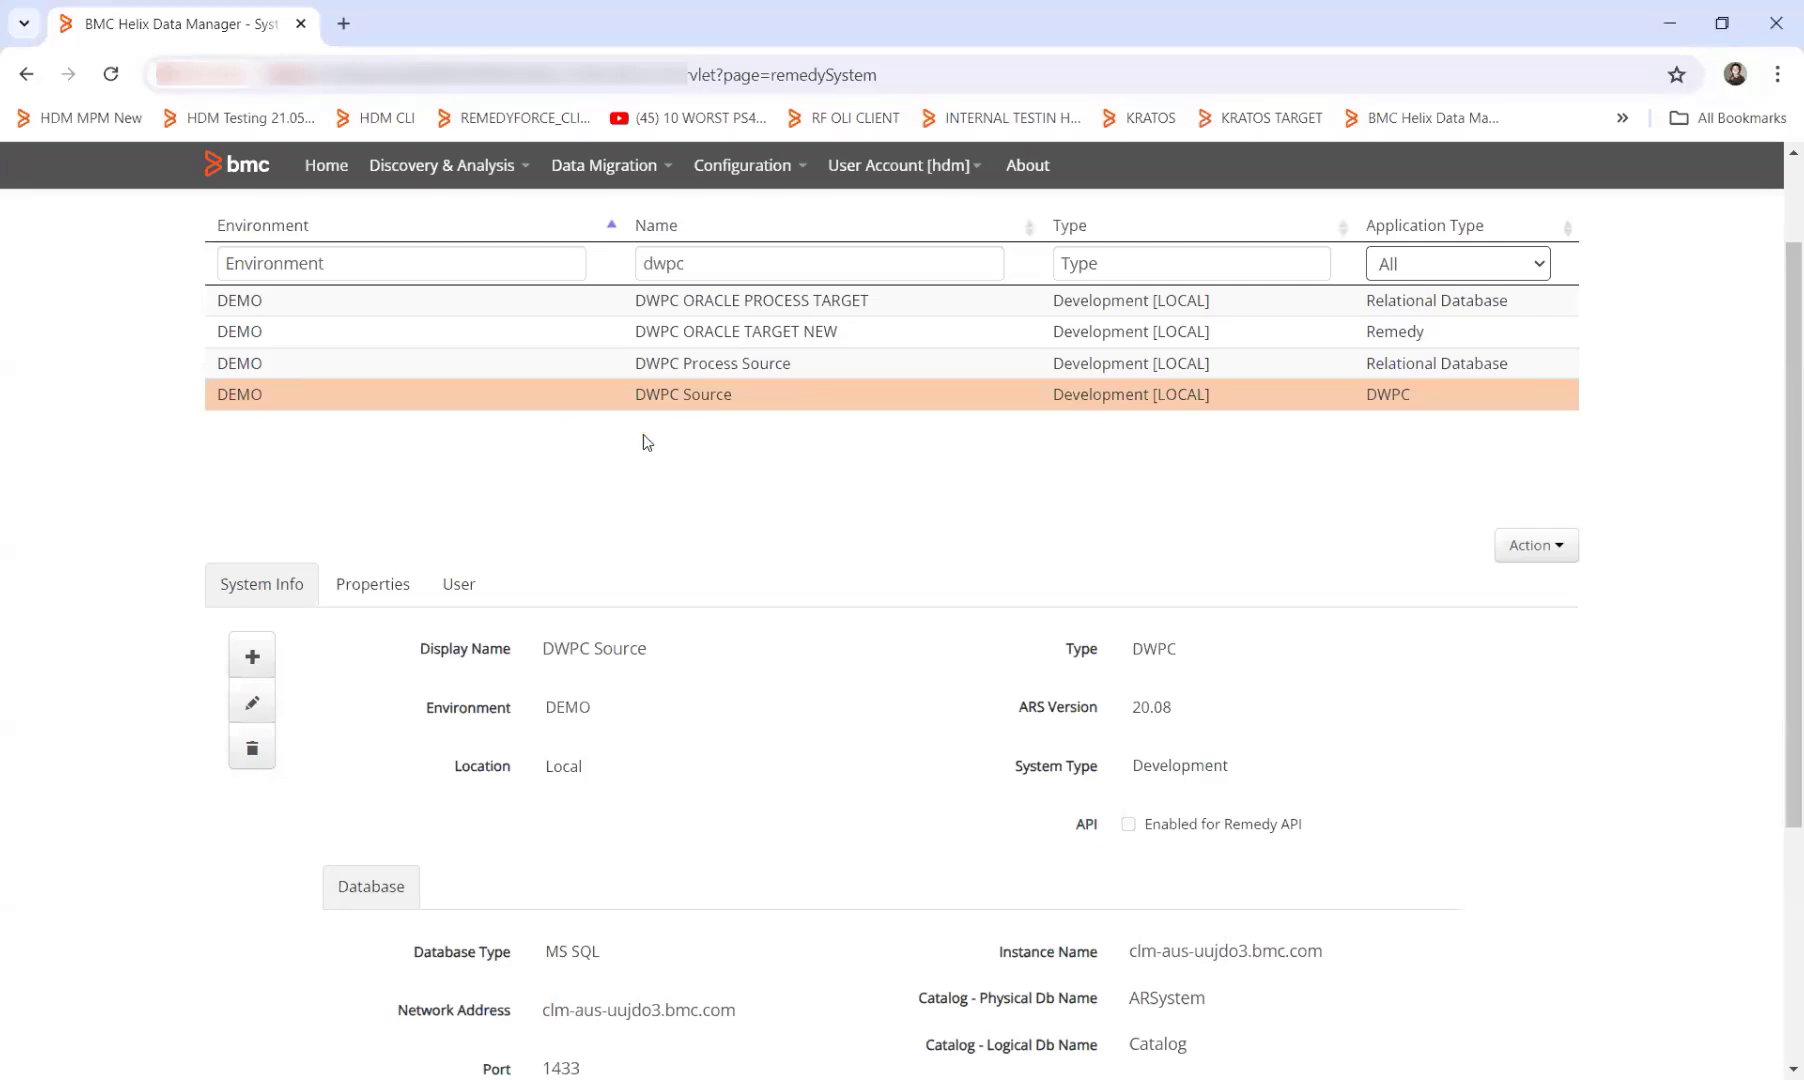
{"action": "scroll", "coordinate": [1477, 789], "scroll_direction": "down", "scroll_amount": 3}
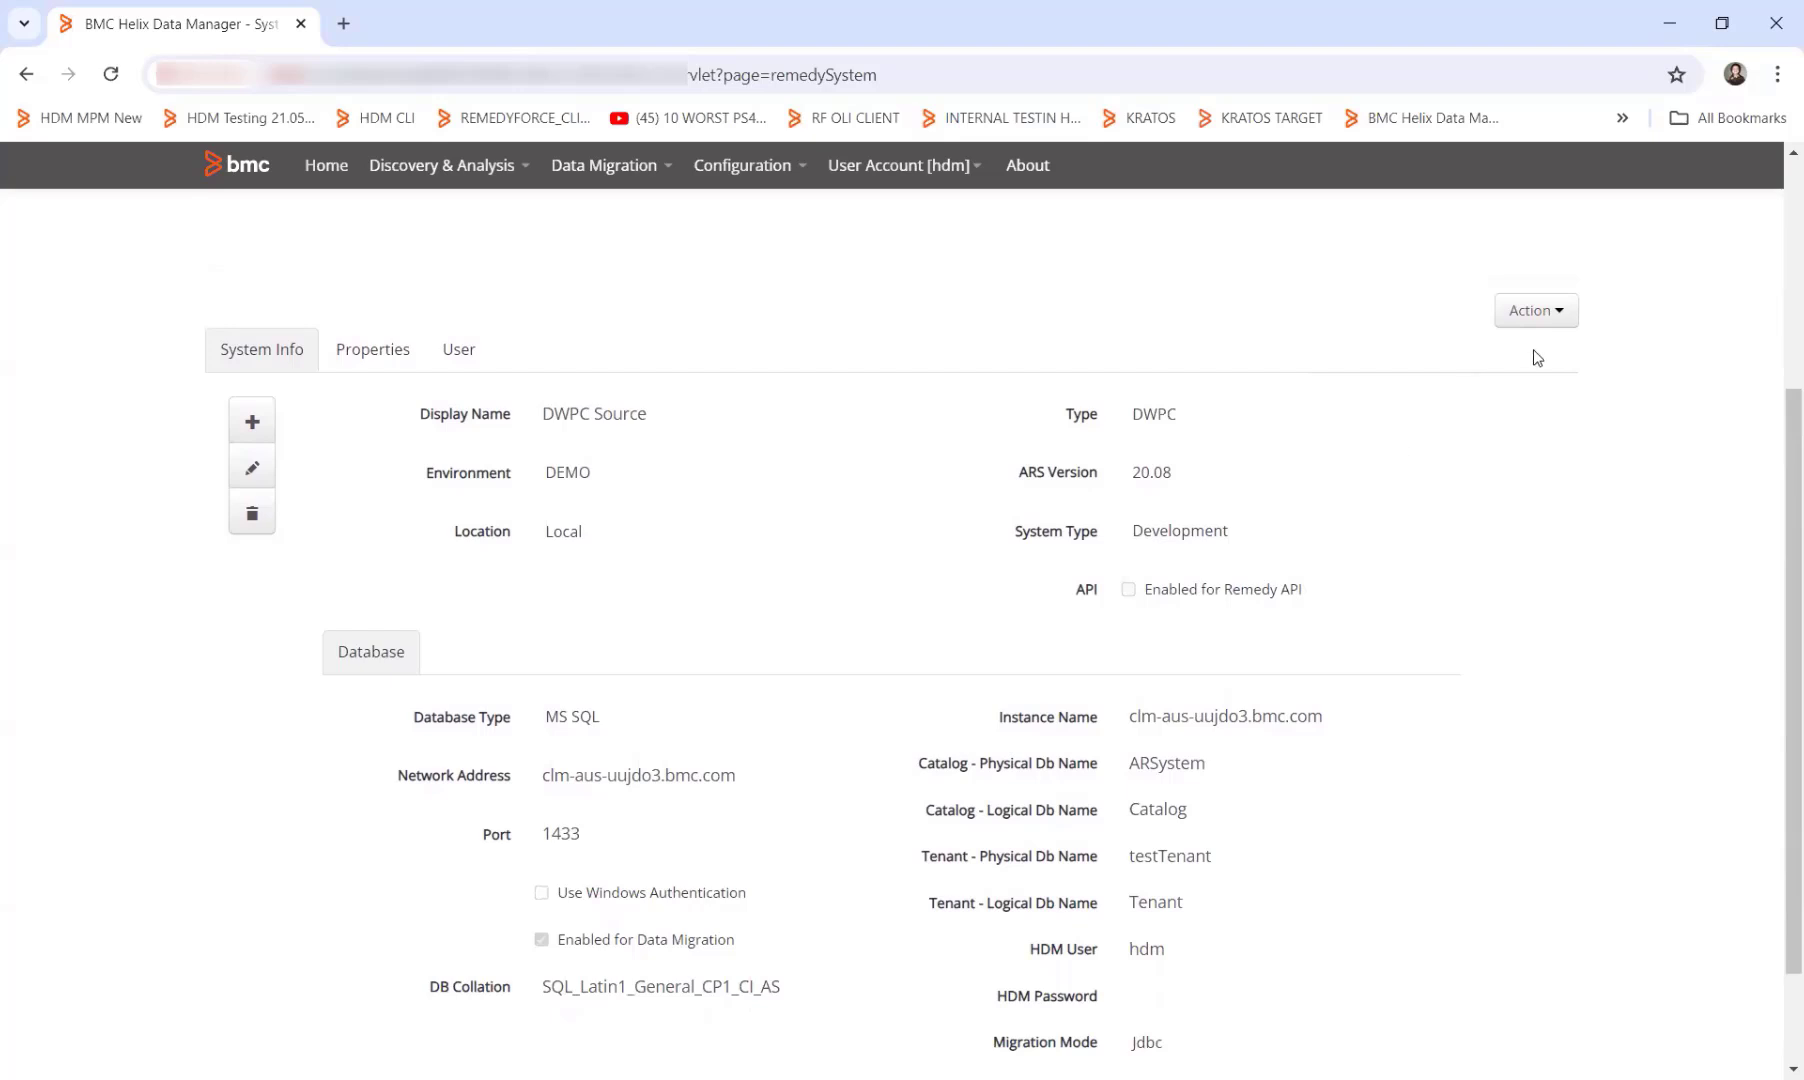
{"action": "left_click", "coordinate": [1540, 312]}
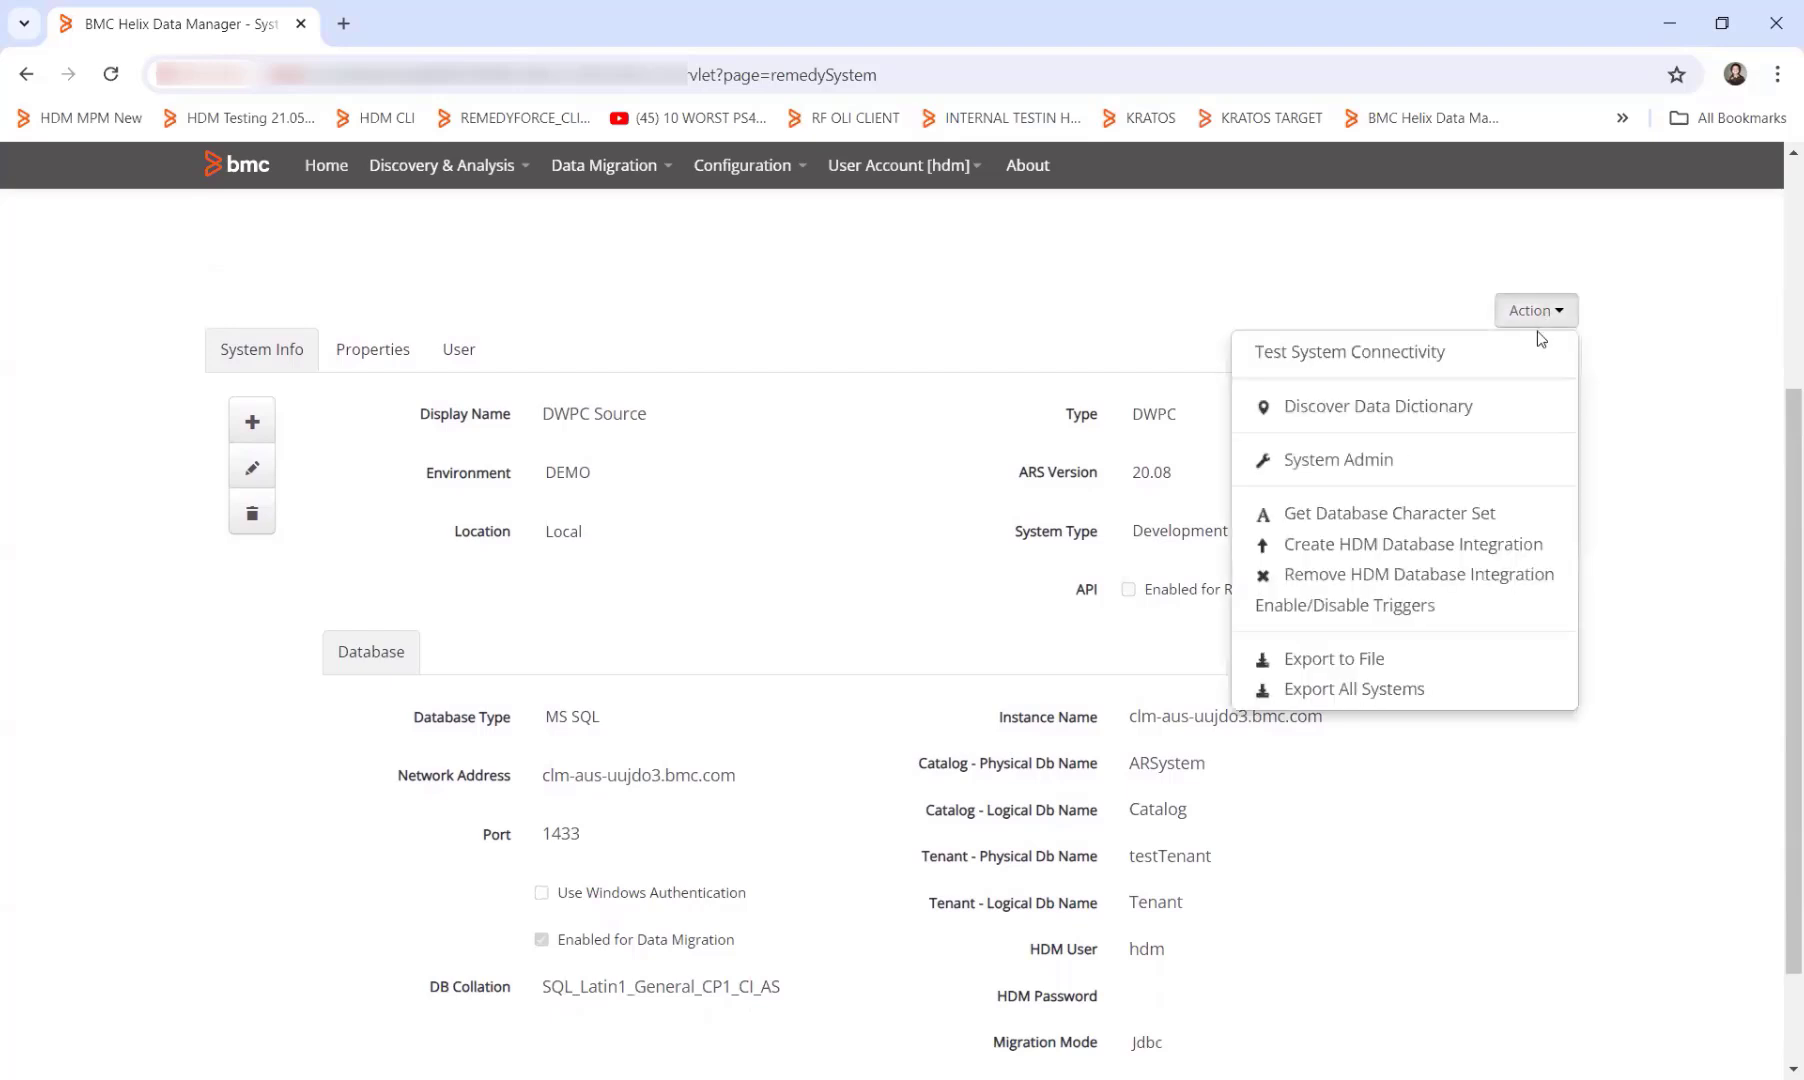
{"action": "left_click", "coordinate": [1378, 548]}
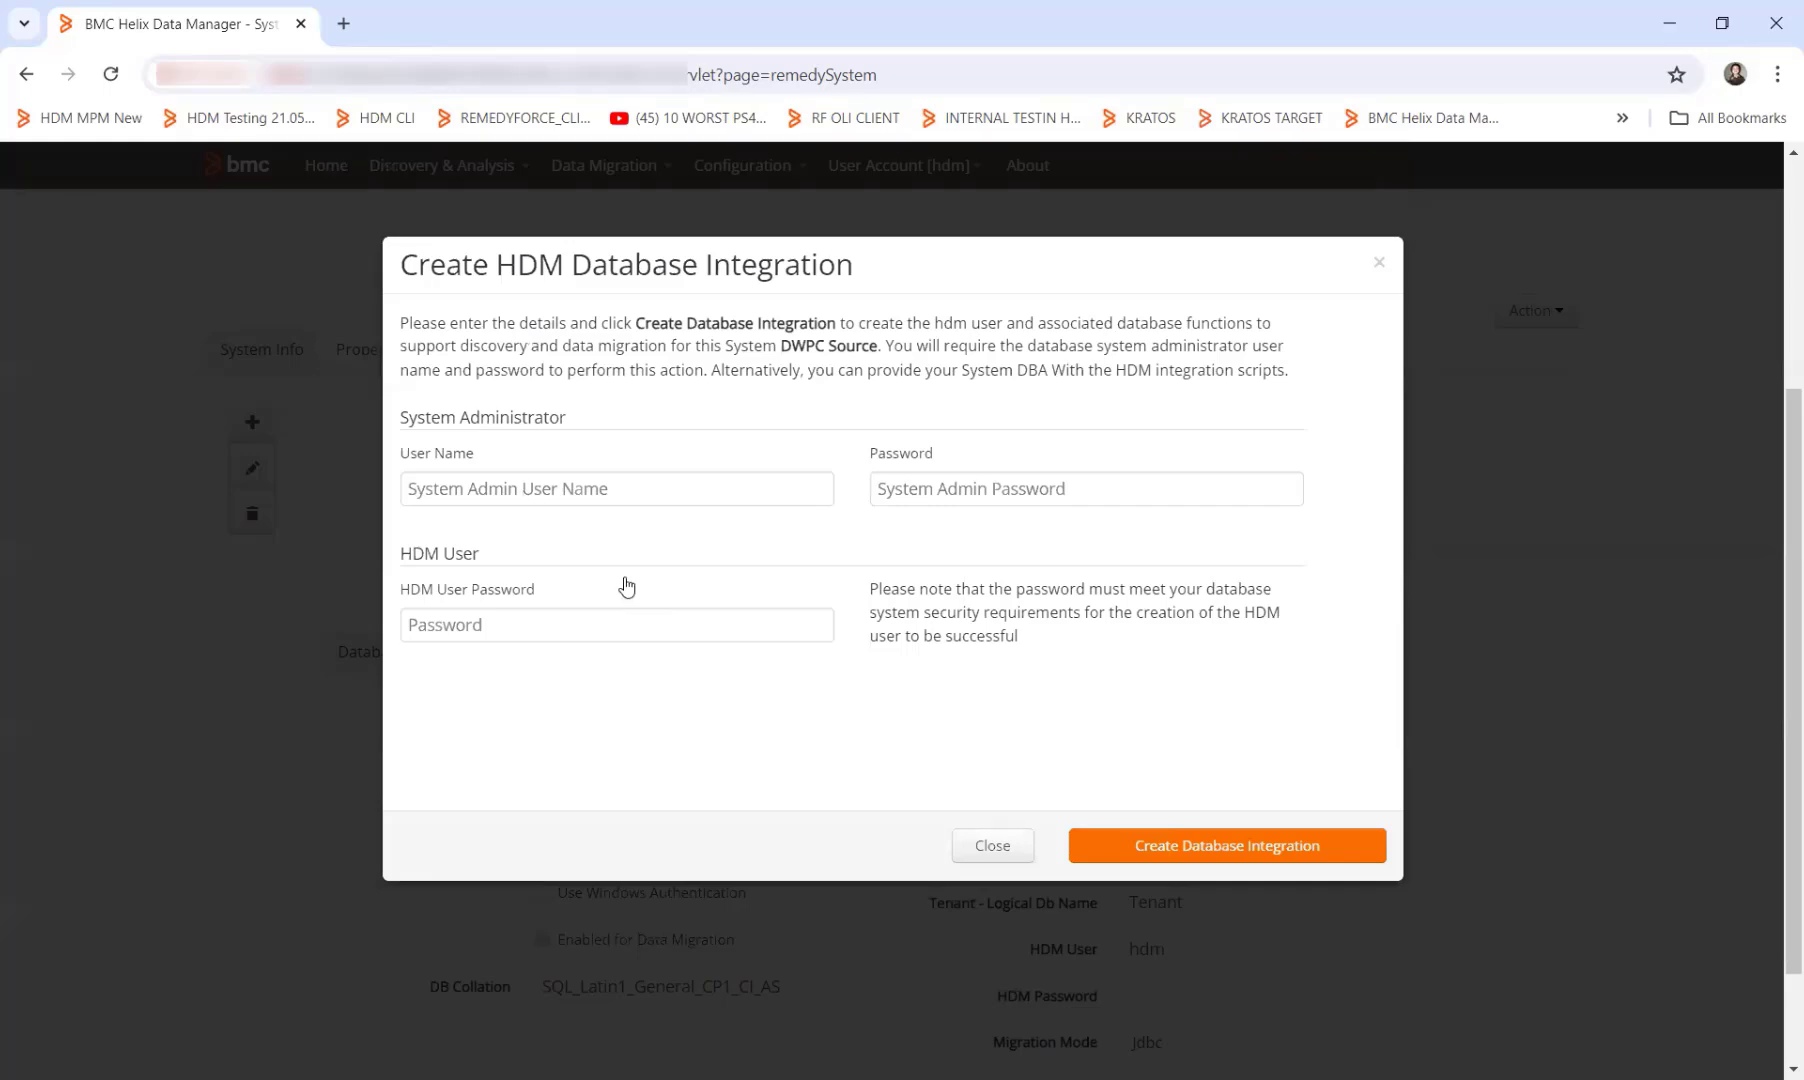
{"action": "left_click", "coordinate": [436, 482]}
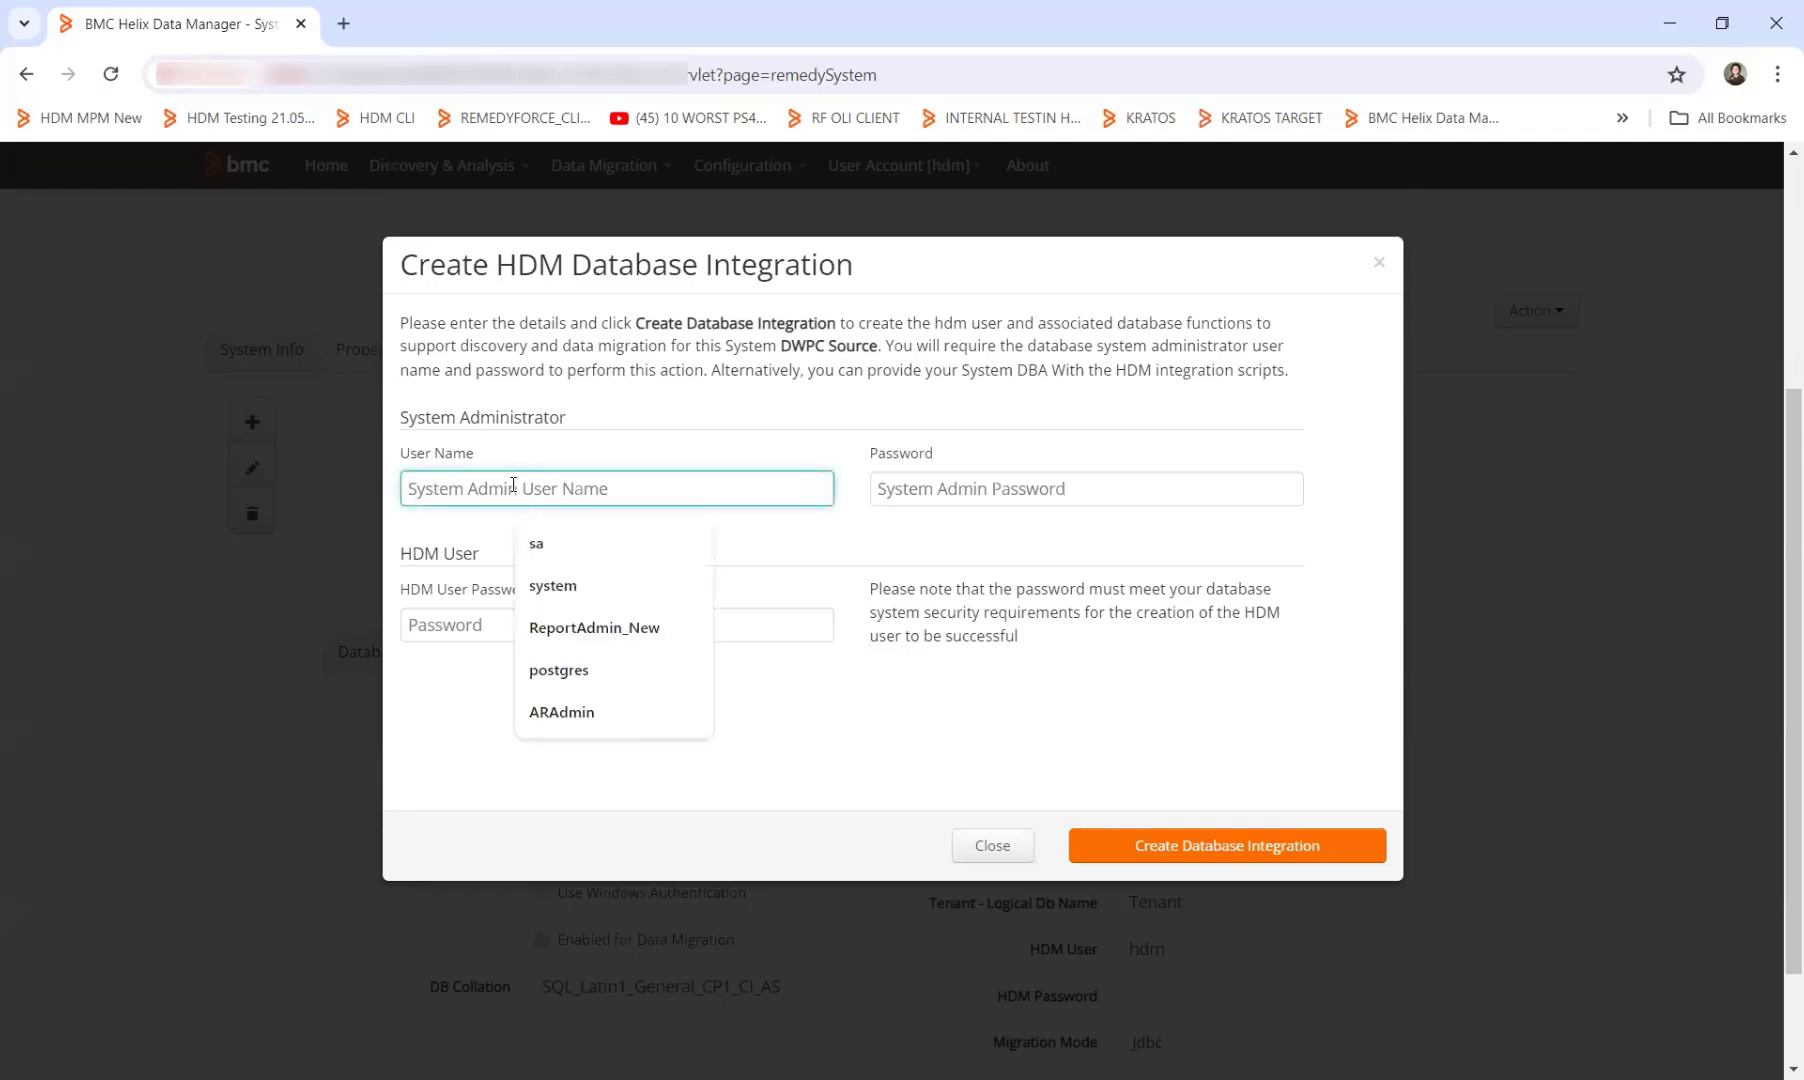
{"action": "left_click", "coordinate": [1020, 497]}
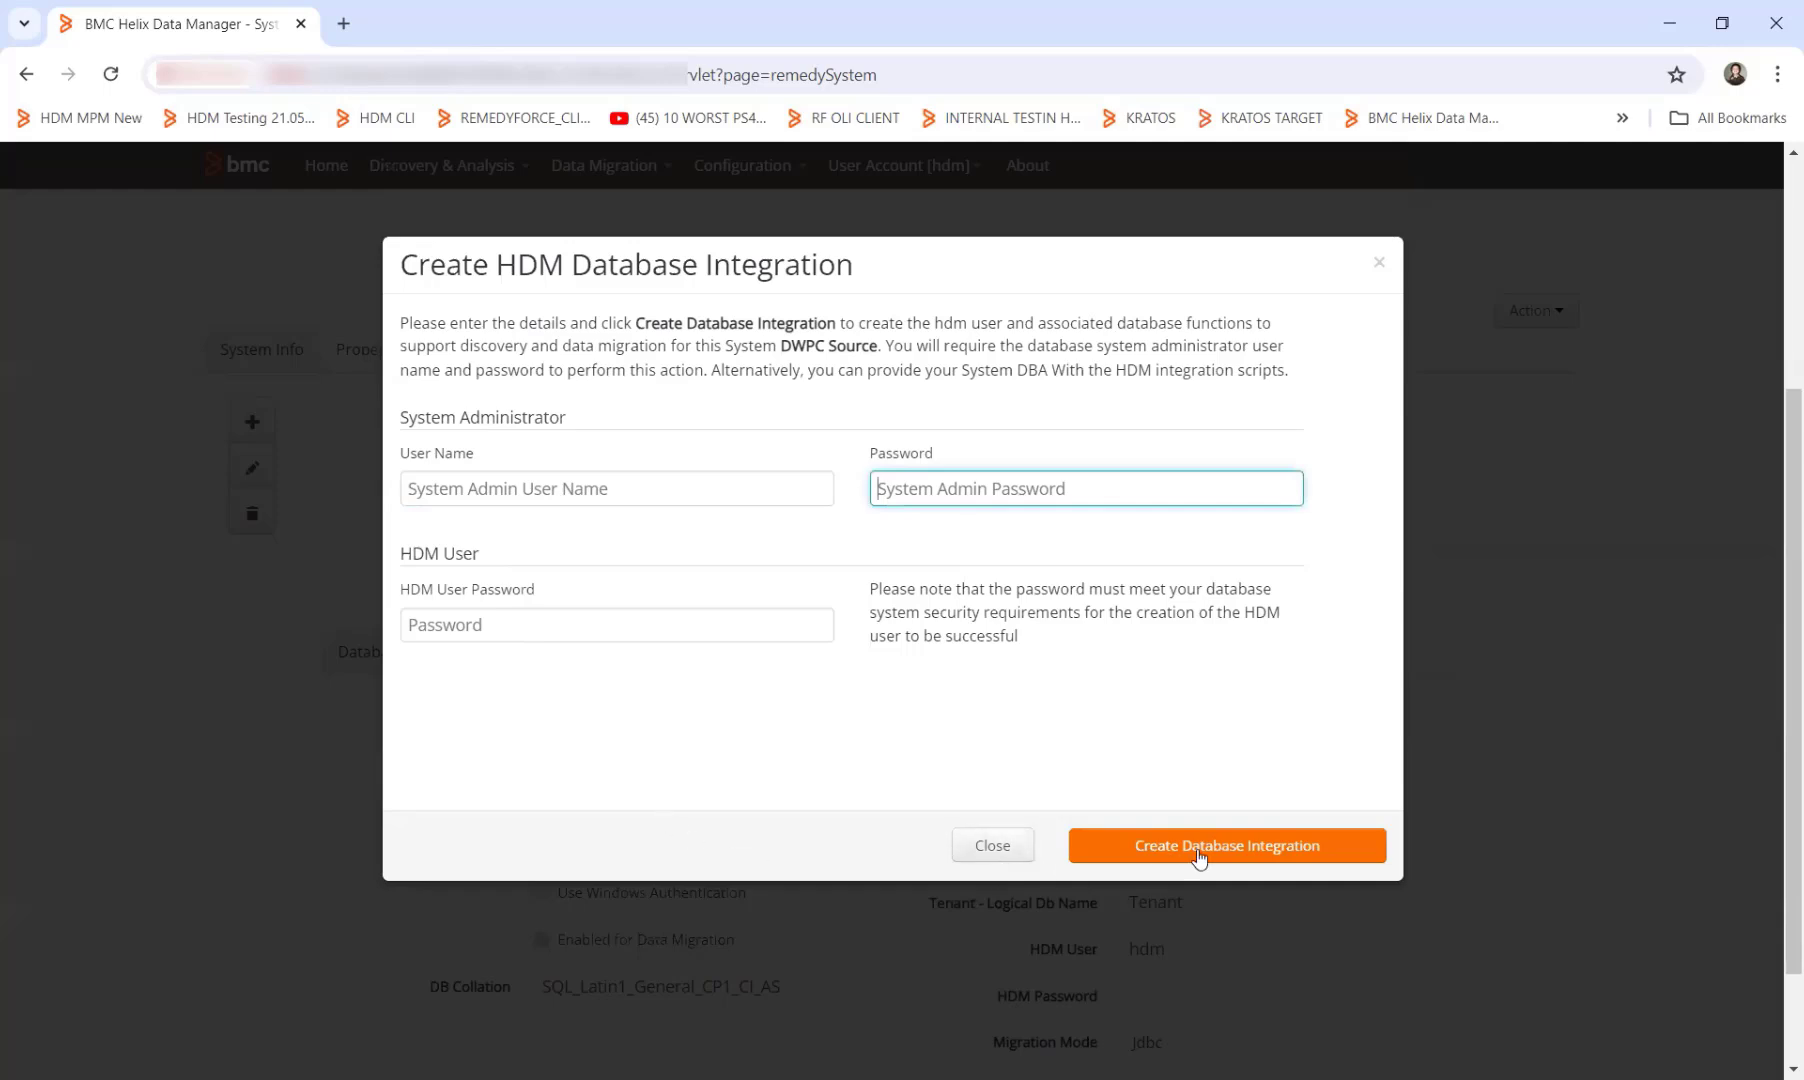
{"action": "left_click", "coordinate": [979, 853]}
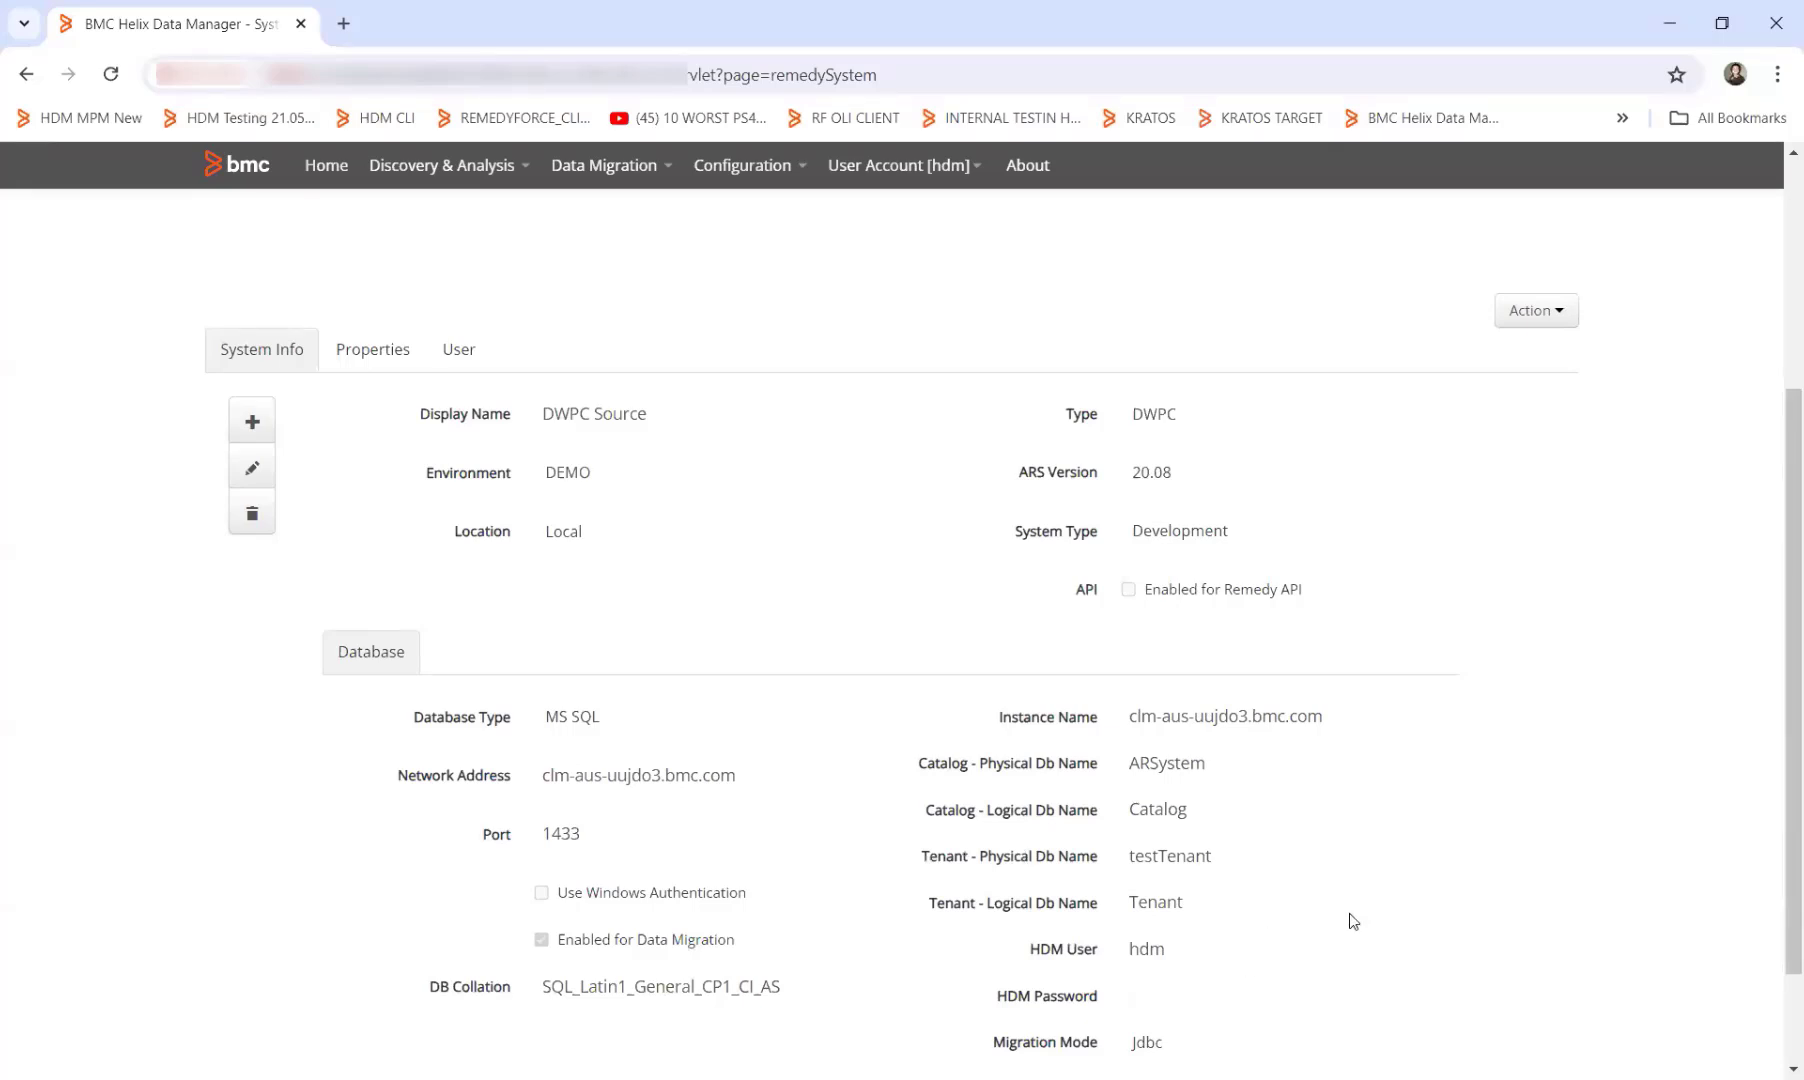
Step: Check the database character set action and the DB Collation value in the DWPC Source system's details
{"action": "left_click", "coordinate": [1526, 321]}
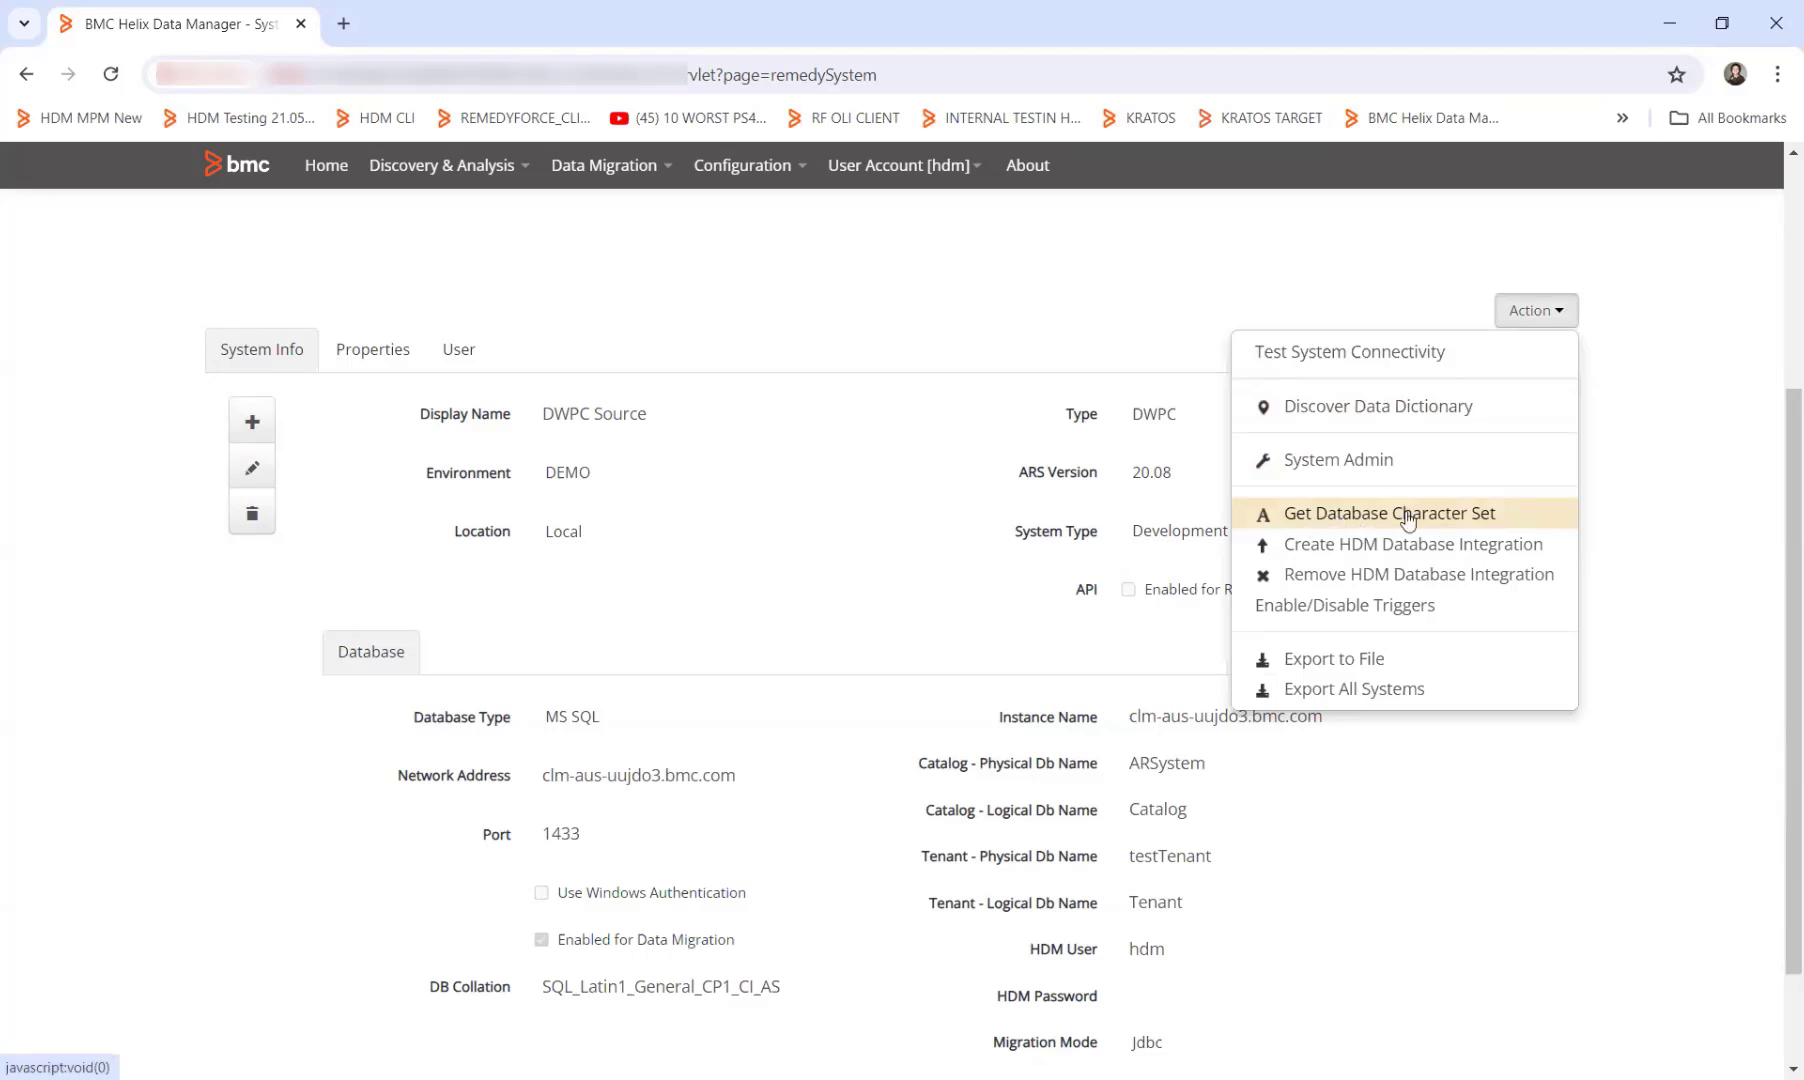
{"action": "left_click", "coordinate": [1685, 562]}
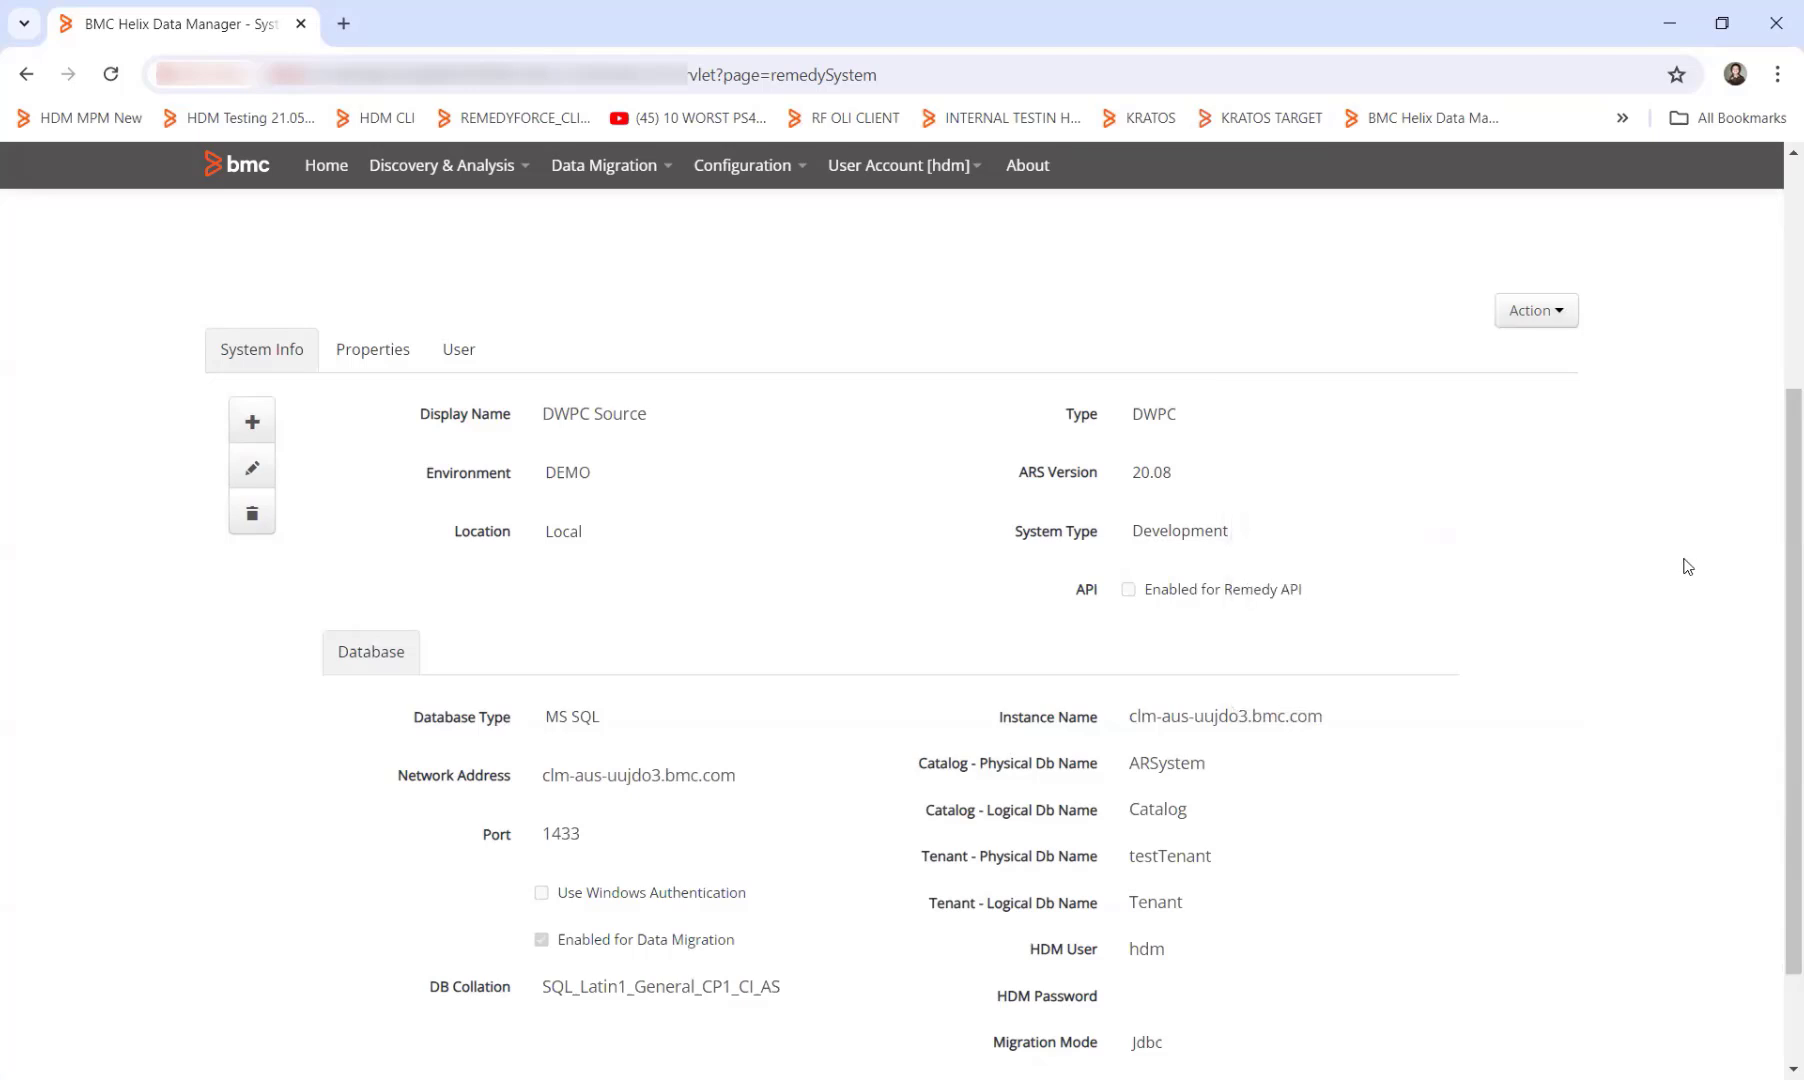
{"action": "scroll", "coordinate": [1106, 839], "scroll_direction": "down", "scroll_amount": 1}
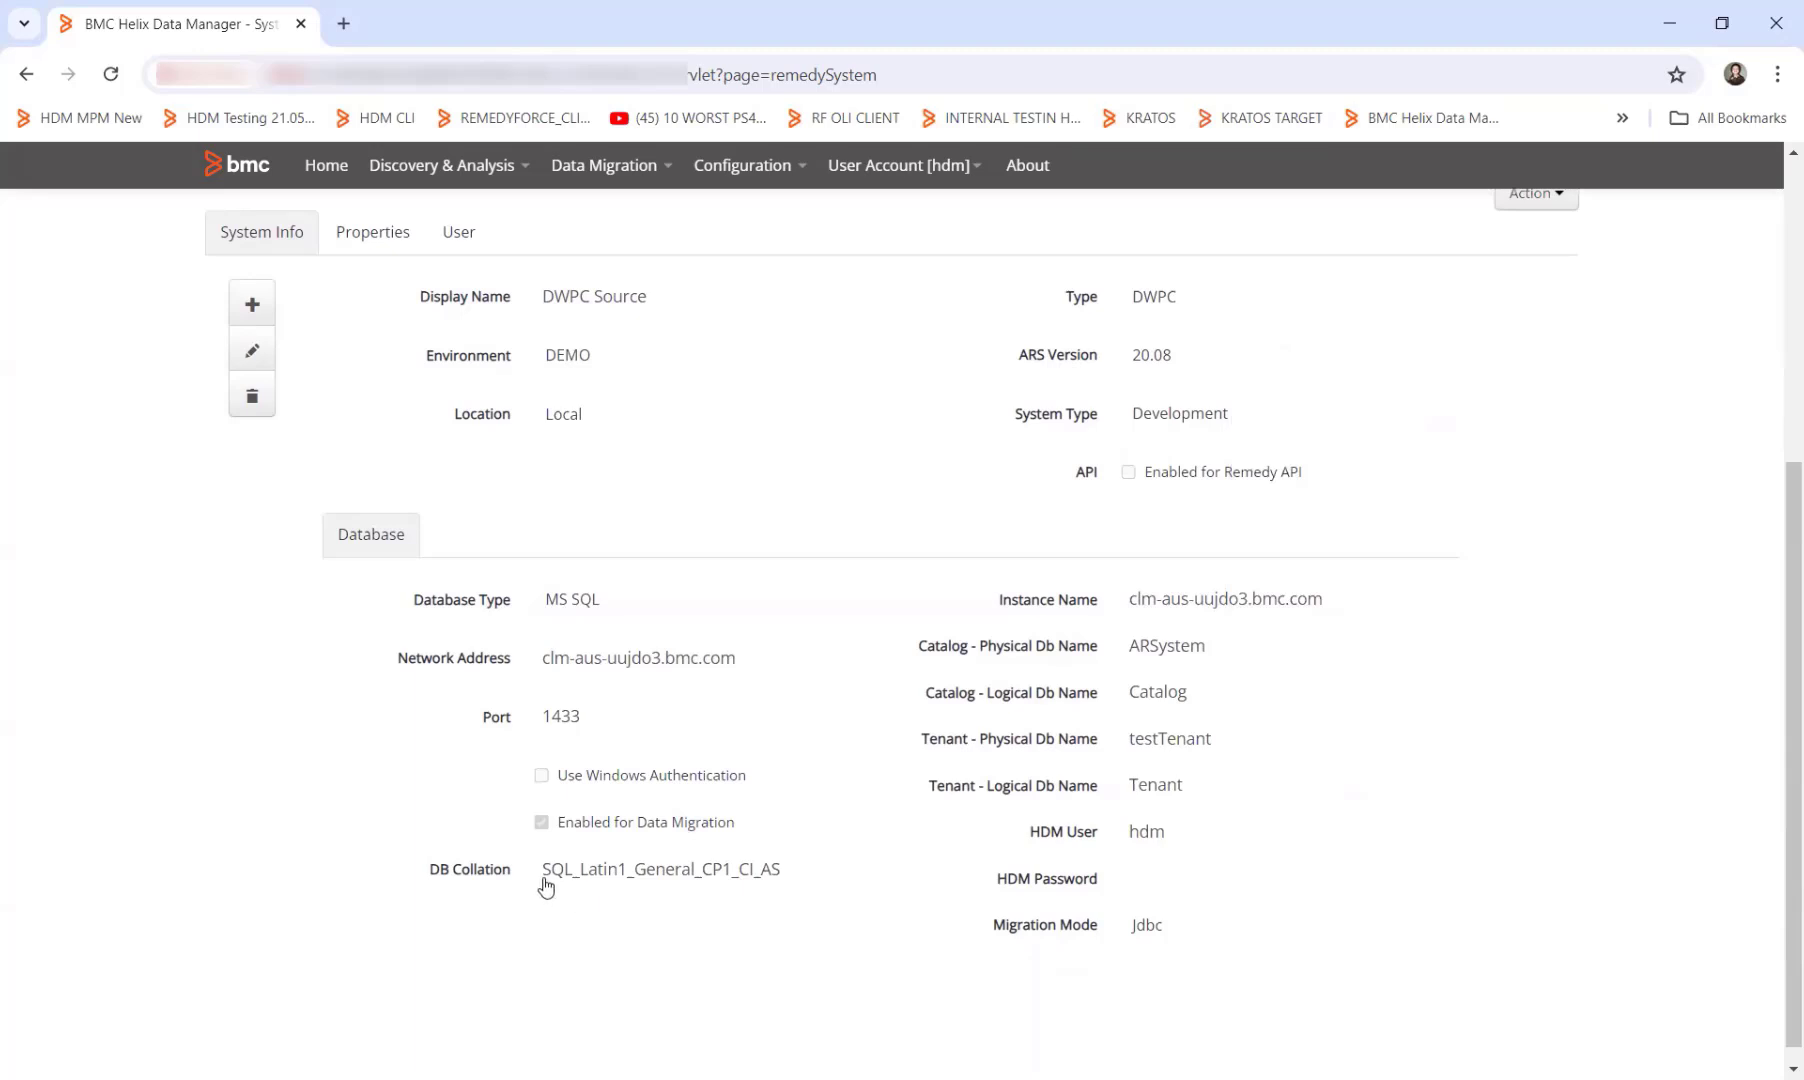
{"action": "left_click_drag", "start_coordinate": [544, 877], "coordinate": [793, 878]}
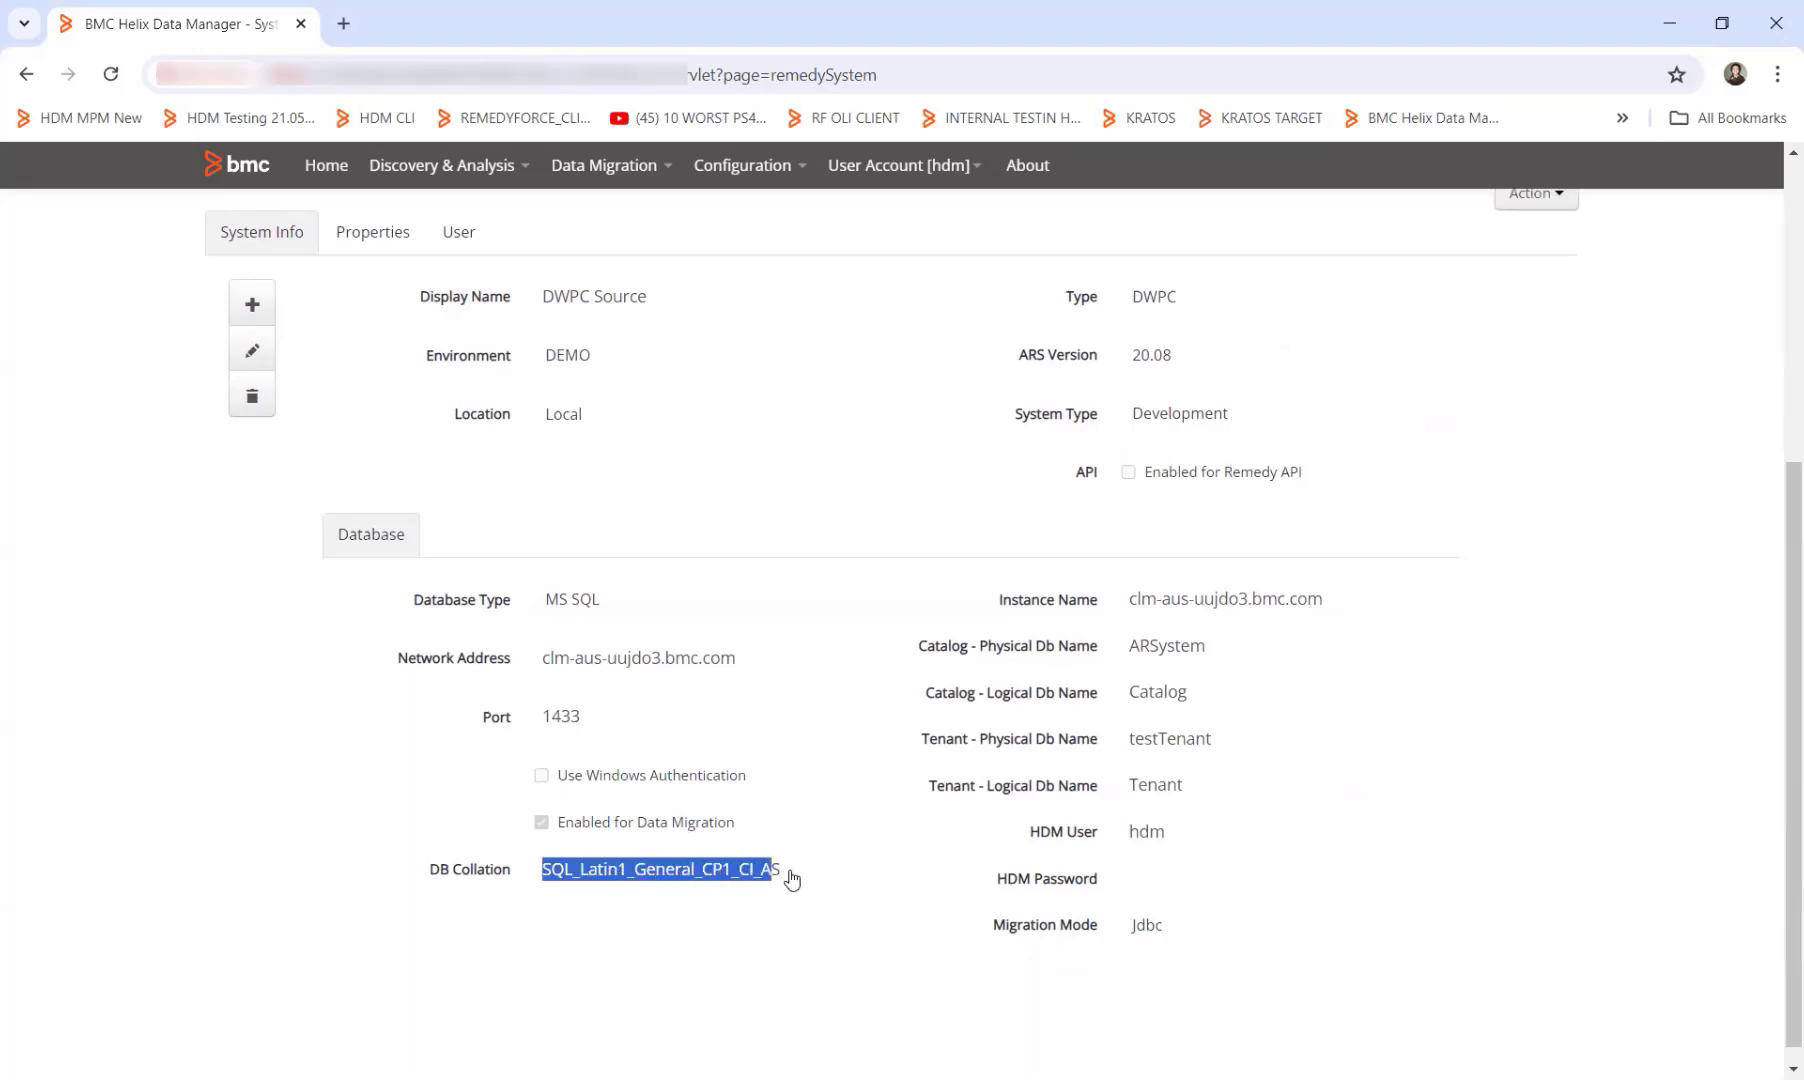
{"action": "left_click", "coordinate": [792, 820]}
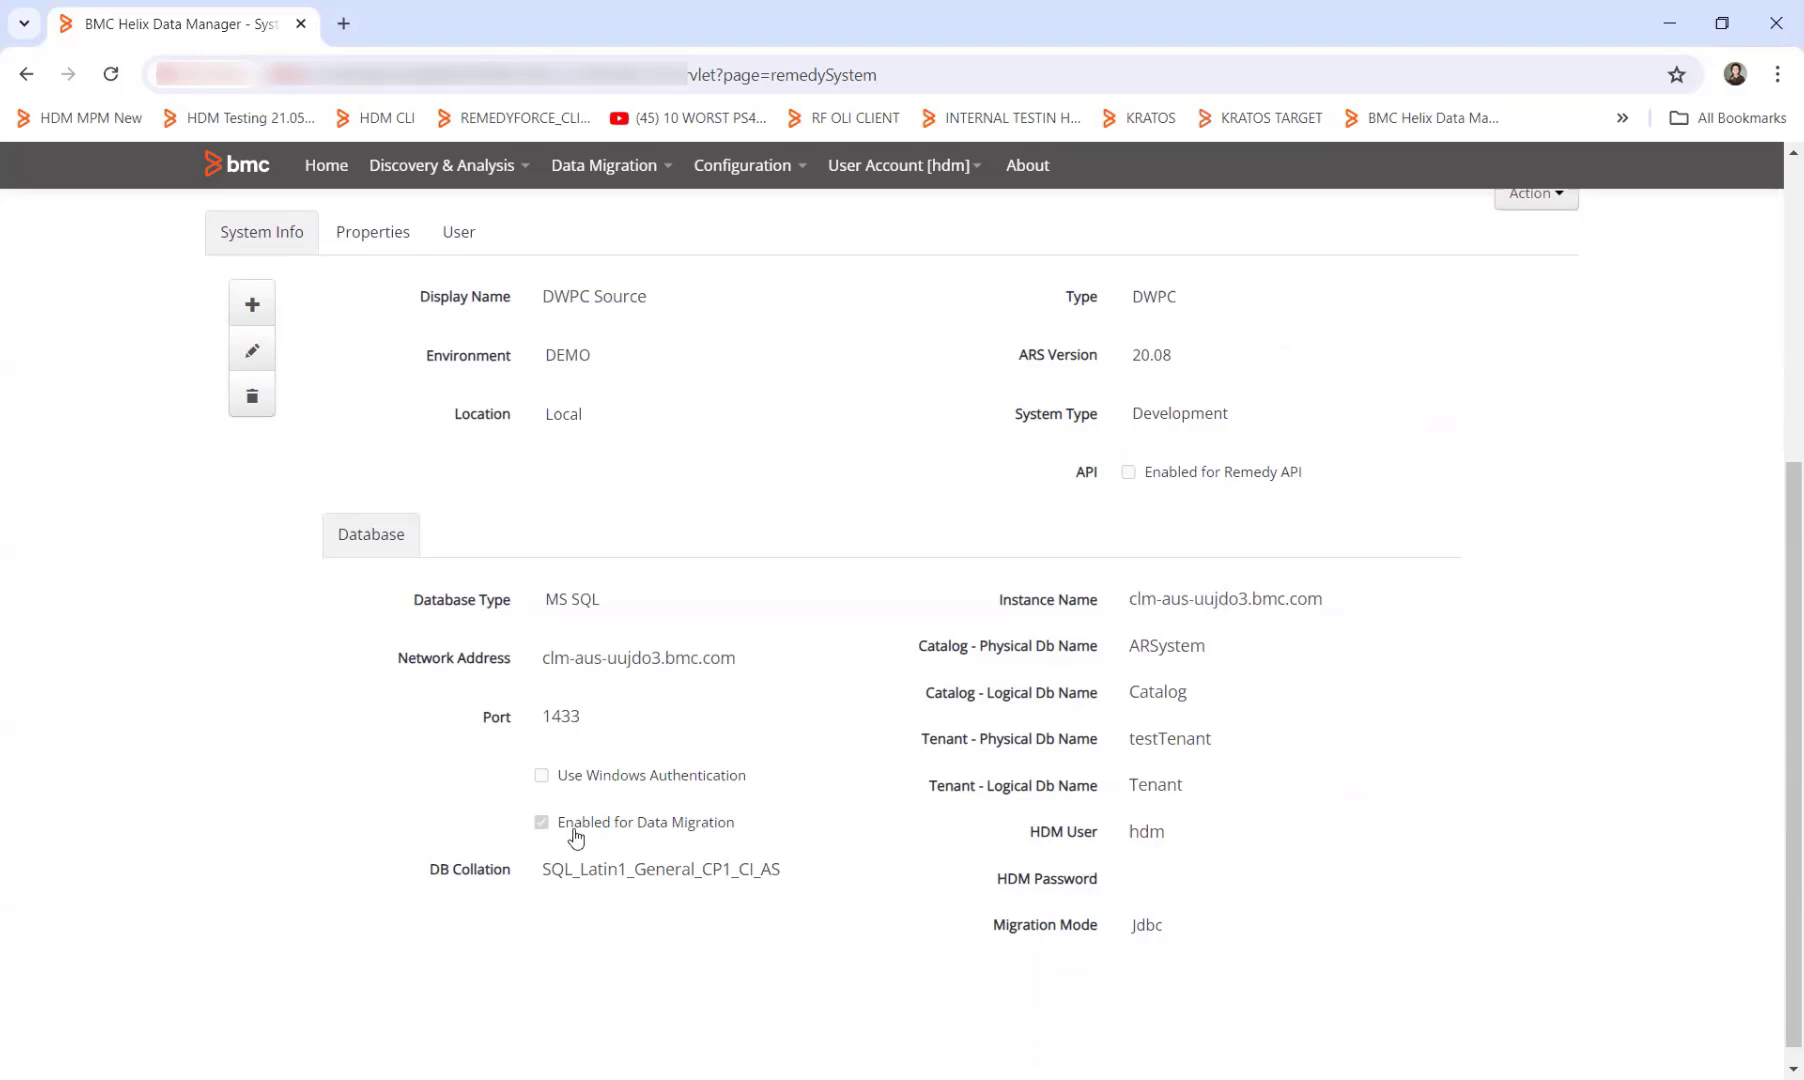
Step: View the Data Dictionary Discovery options for the DWPC Source system and close them without requesting a discovery
{"action": "scroll", "coordinate": [1648, 826], "scroll_direction": "up", "scroll_amount": 1}
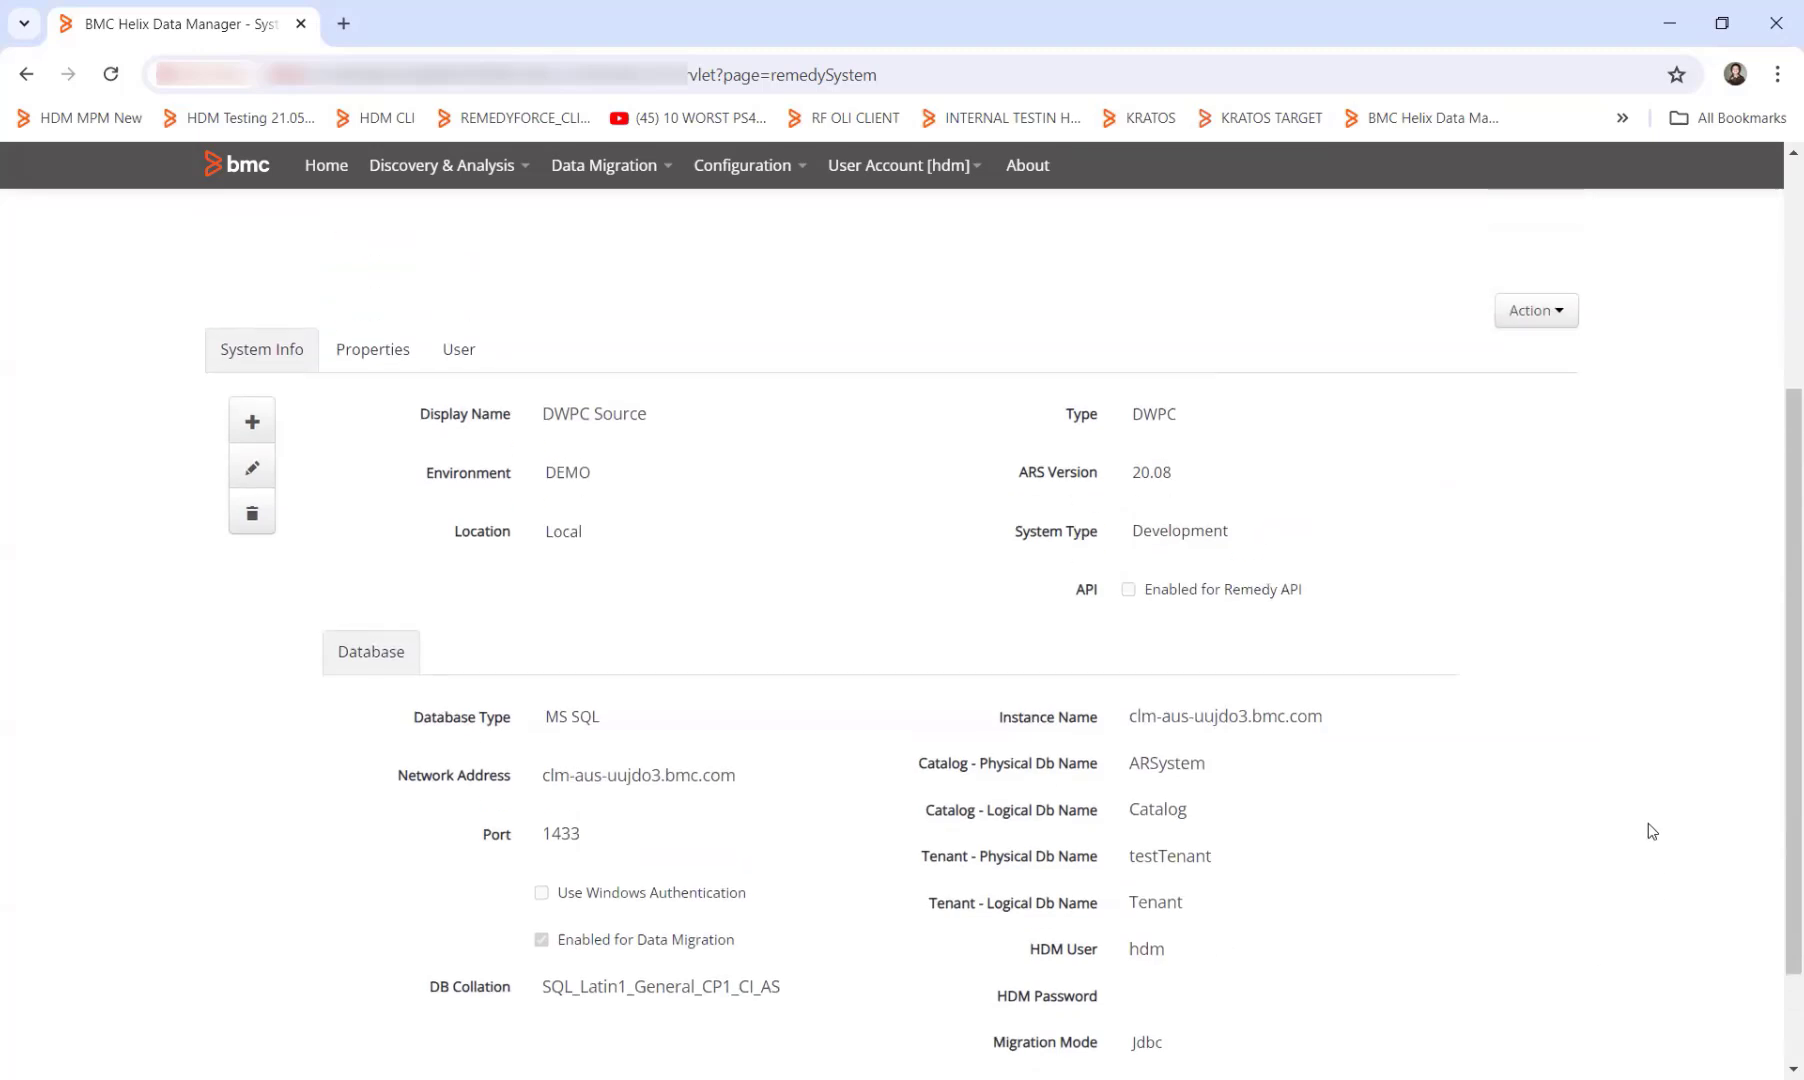
{"action": "scroll", "coordinate": [1648, 825], "scroll_direction": "up", "scroll_amount": 2}
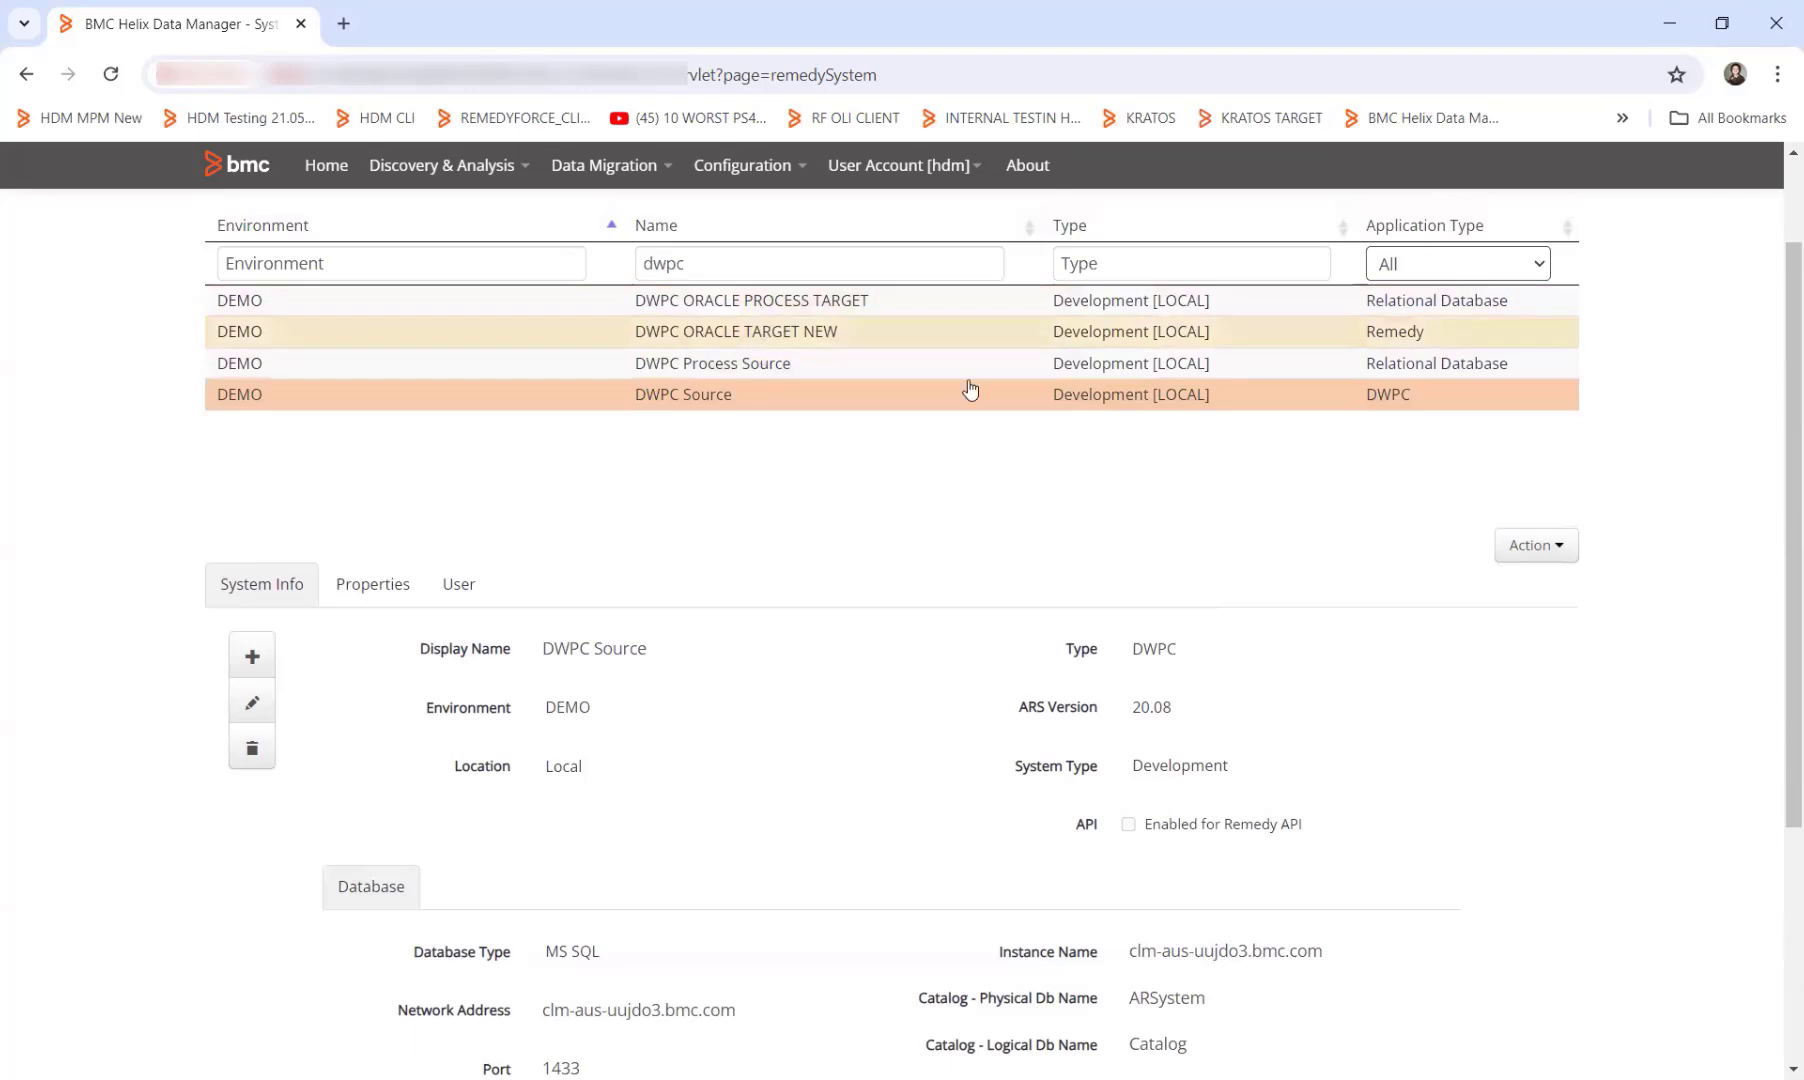
{"action": "scroll", "coordinate": [1480, 573], "scroll_direction": "down", "scroll_amount": 1}
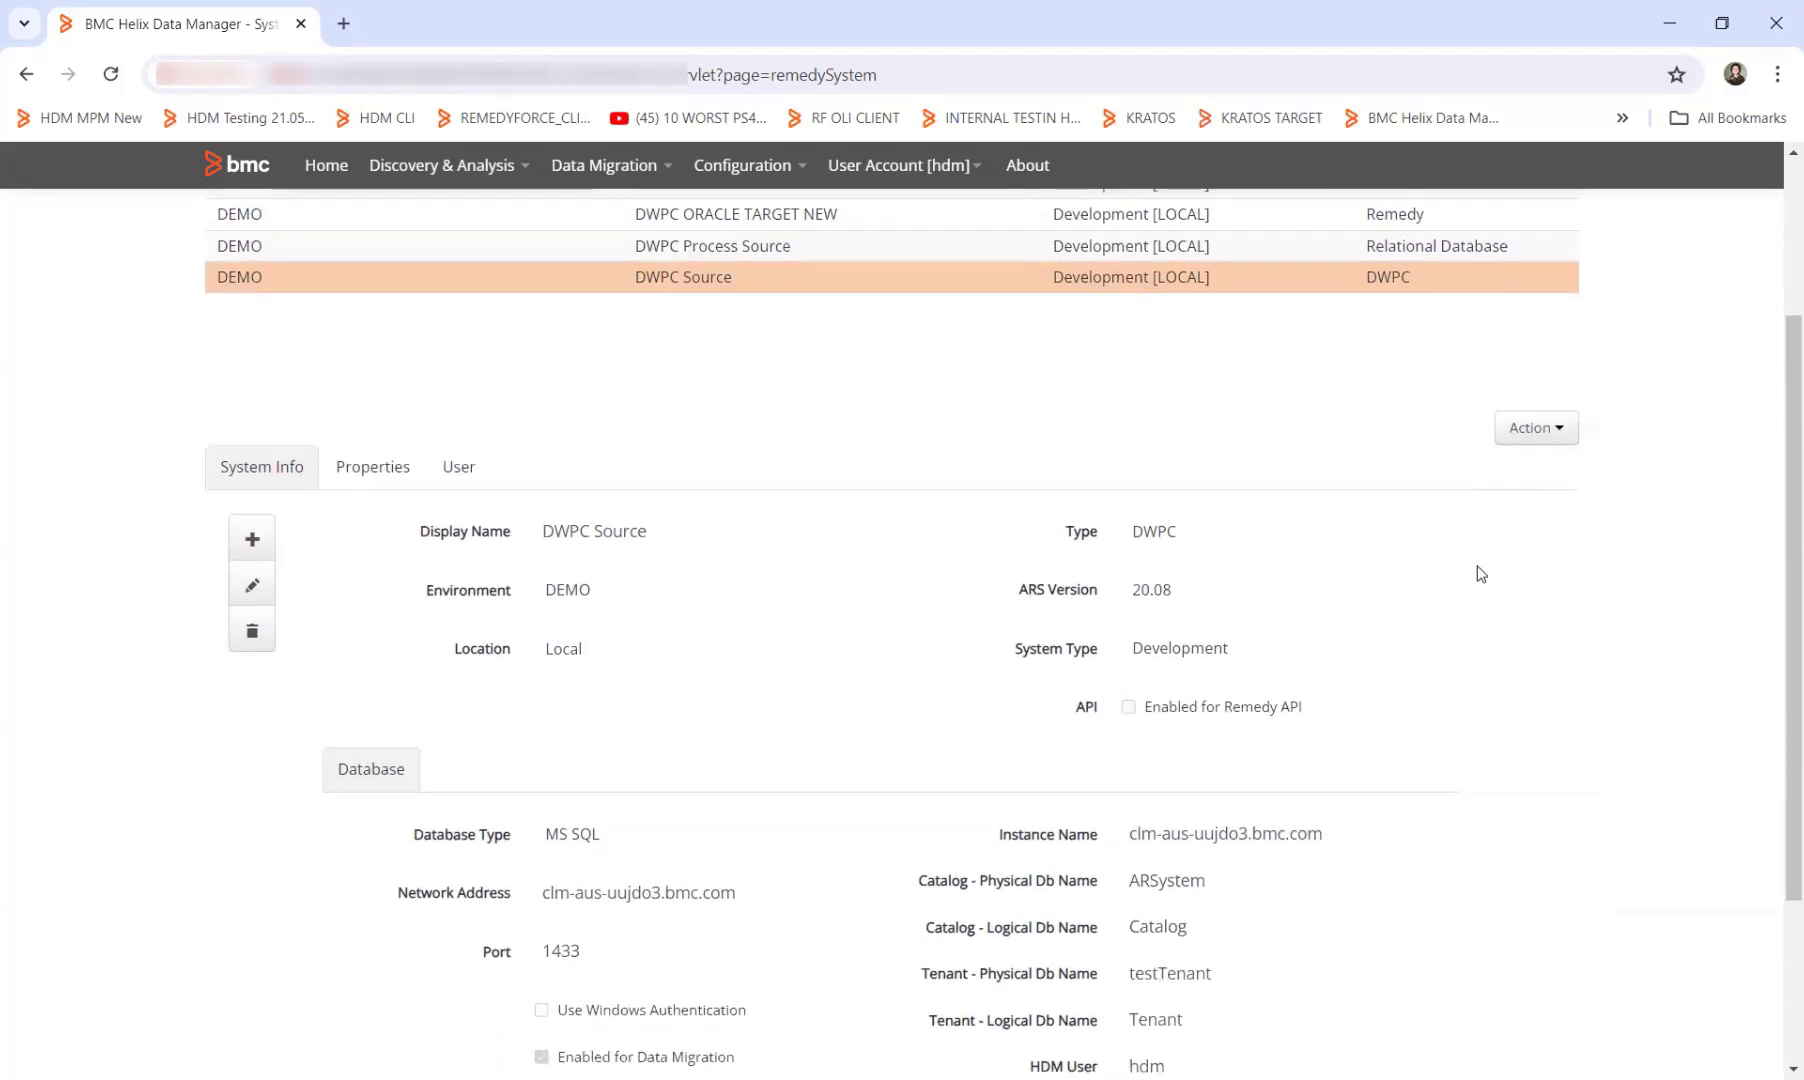
{"action": "scroll", "coordinate": [1490, 540], "scroll_direction": "down", "scroll_amount": 1}
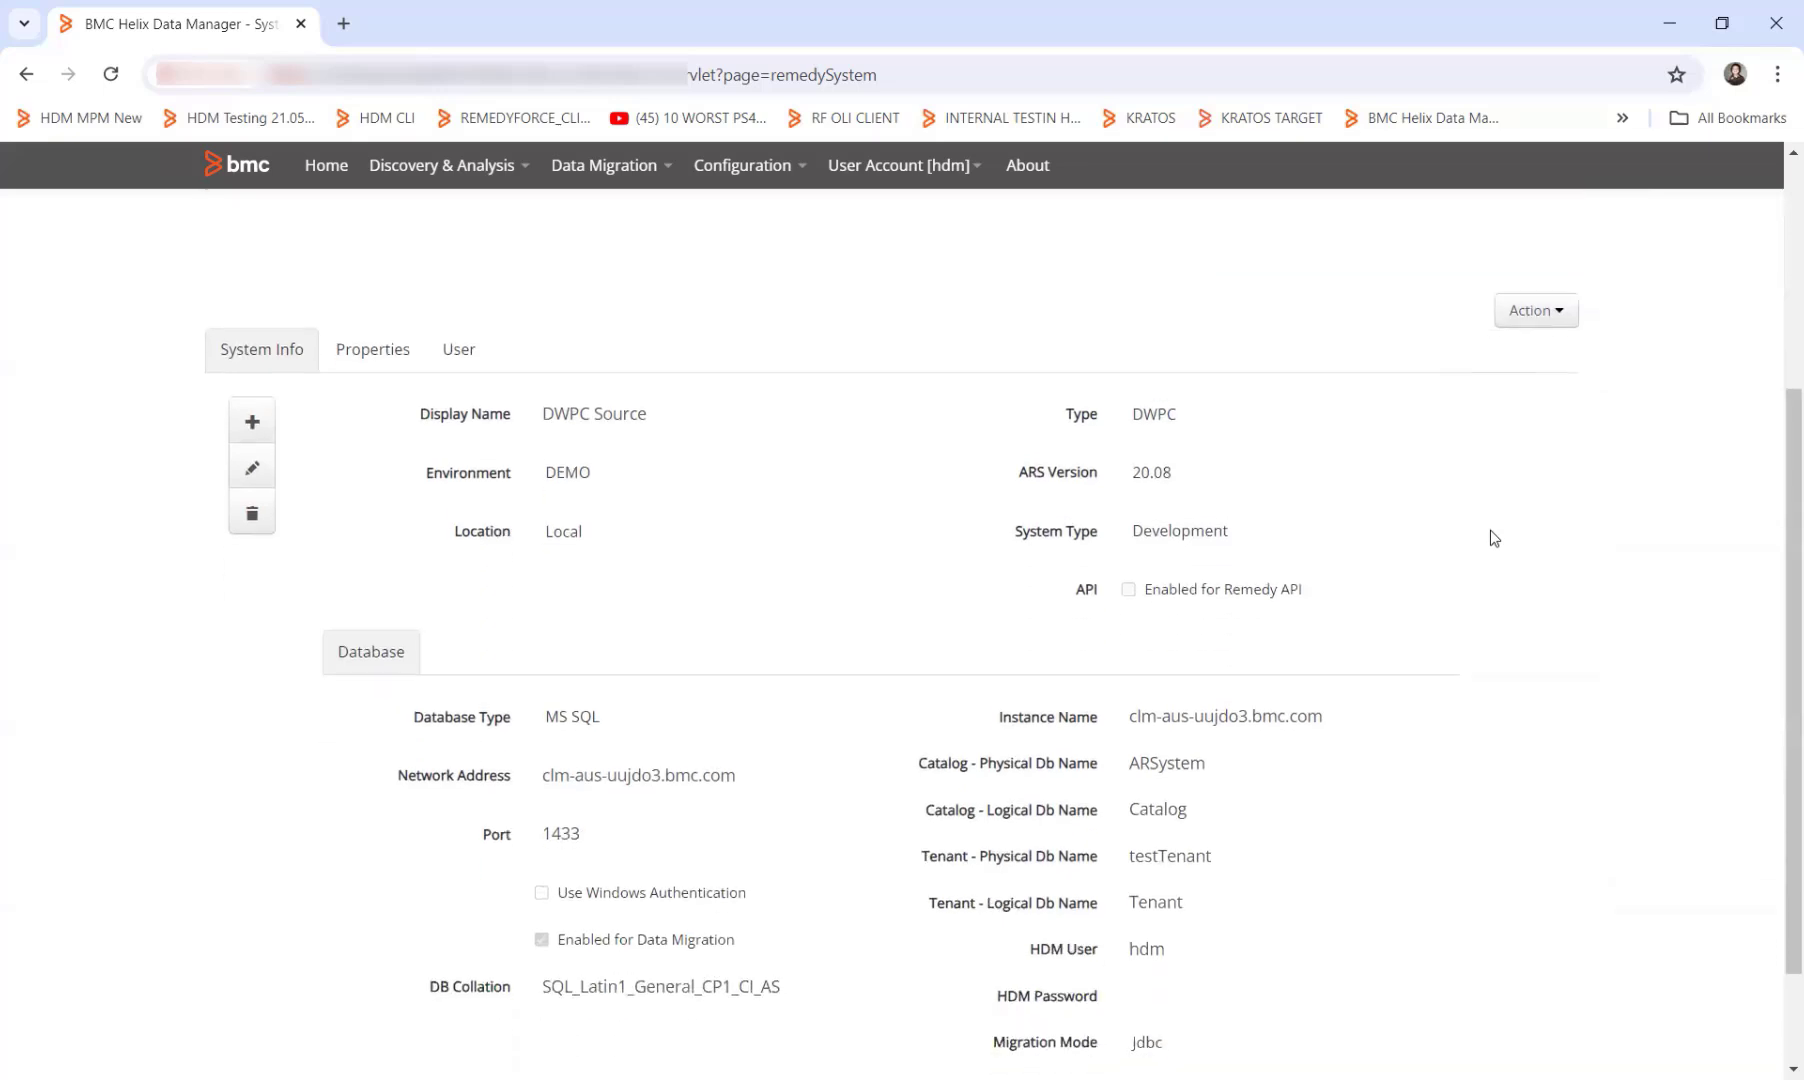
{"action": "left_click", "coordinate": [1537, 313]}
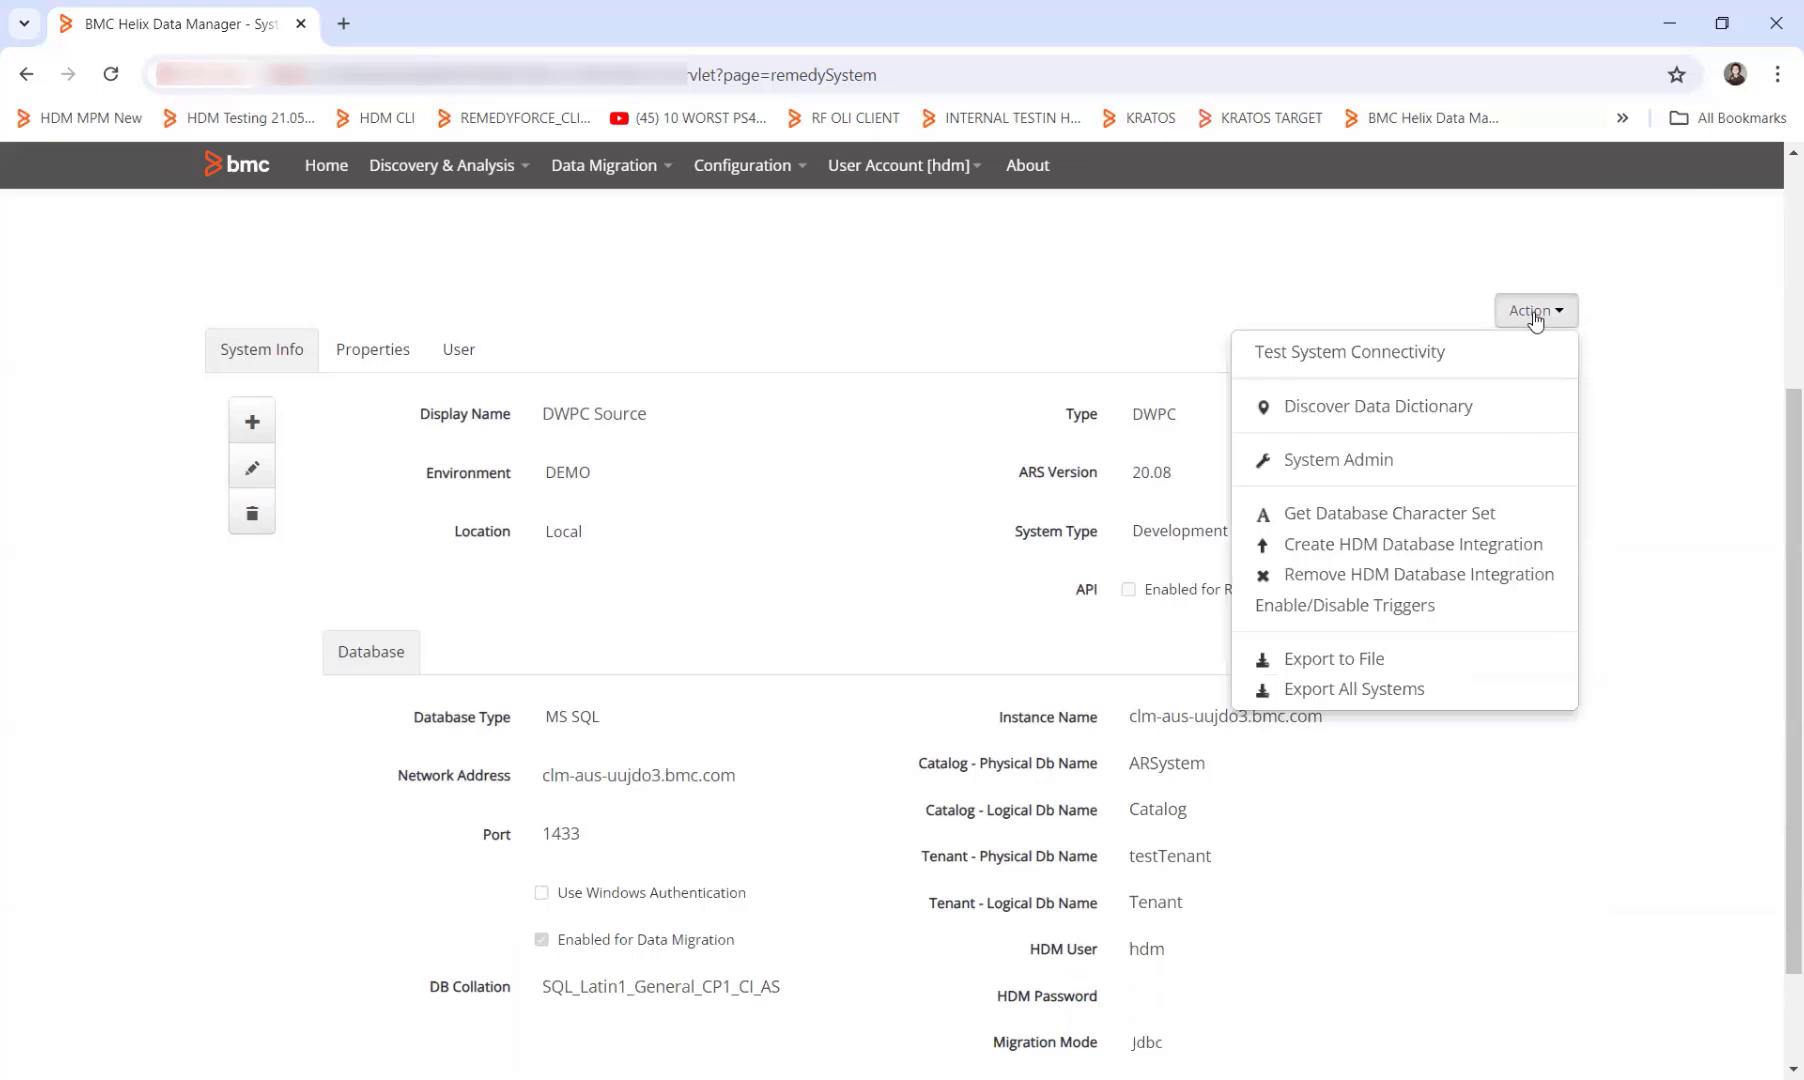
{"action": "left_click", "coordinate": [1341, 418]}
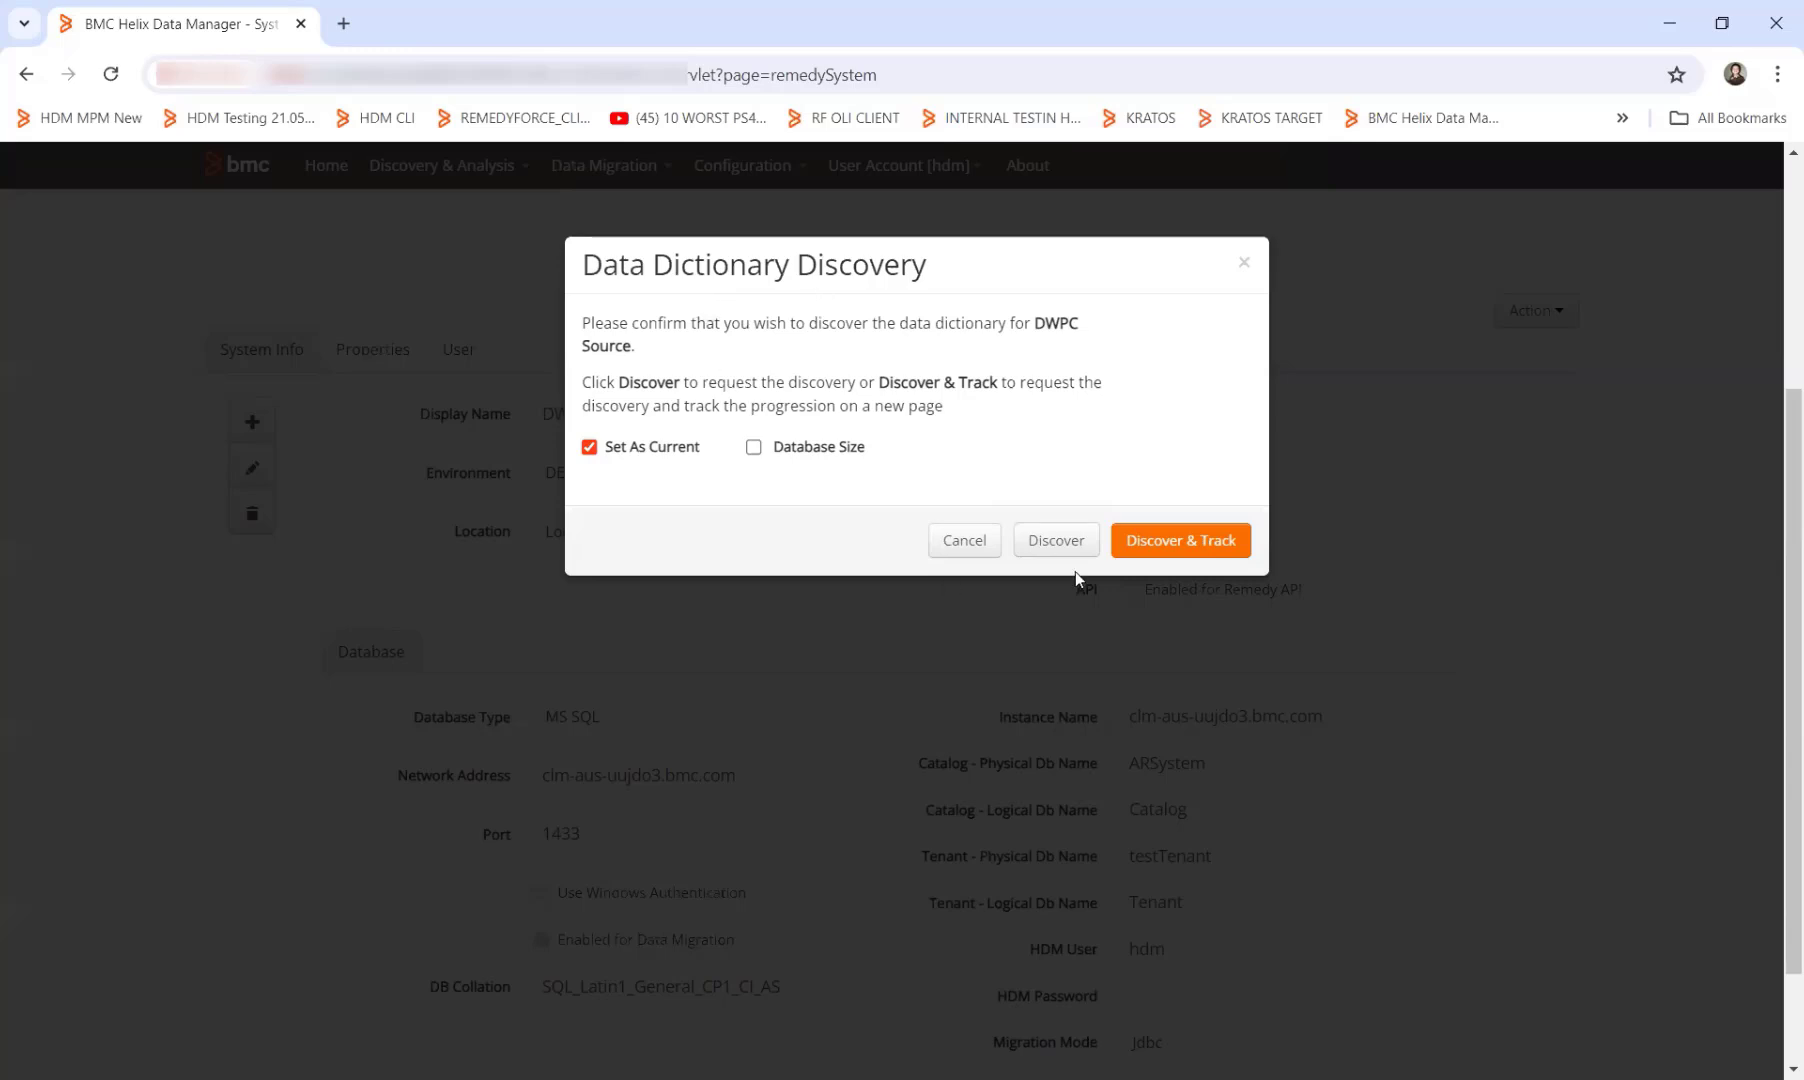
{"action": "left_click", "coordinate": [960, 540]}
Step: Go to the home page's DEMO systems and view the data dictionary of DWPC Source
{"action": "scroll", "coordinate": [1721, 633], "scroll_direction": "up", "scroll_amount": 1}
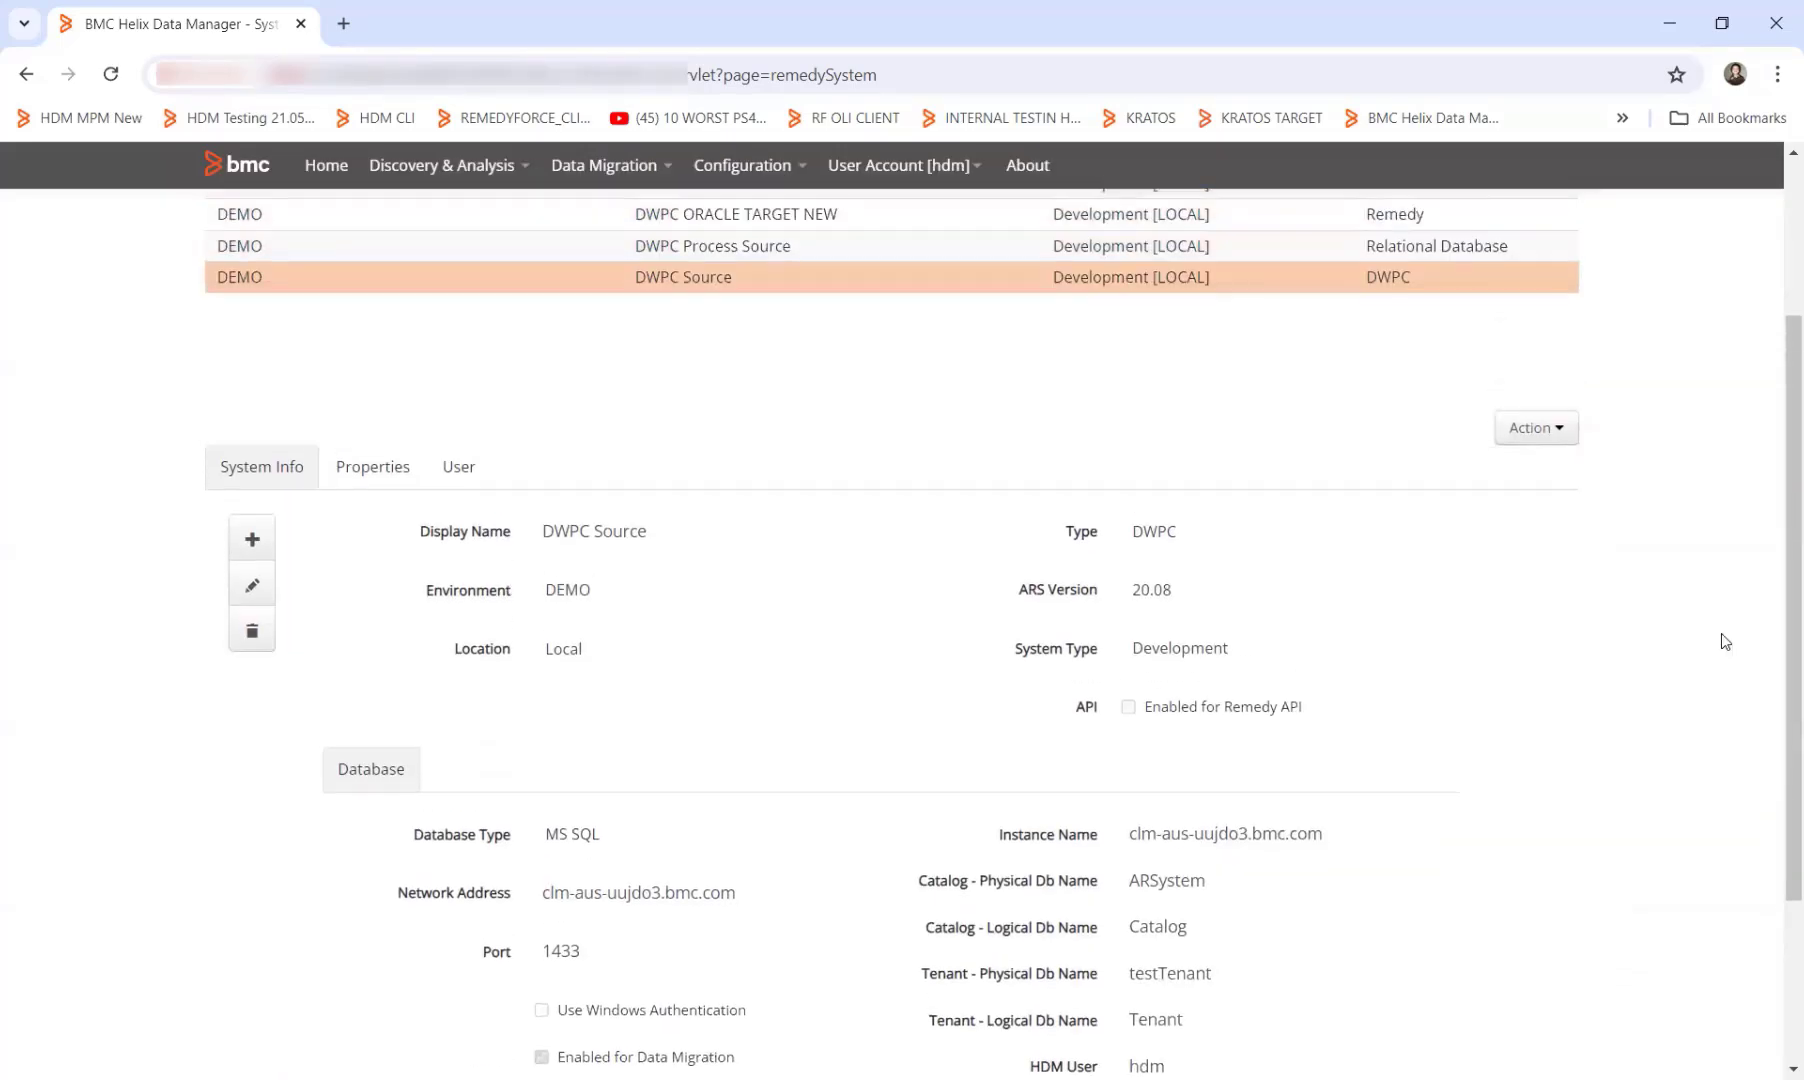
{"action": "scroll", "coordinate": [1721, 633], "scroll_direction": "up", "scroll_amount": 3}
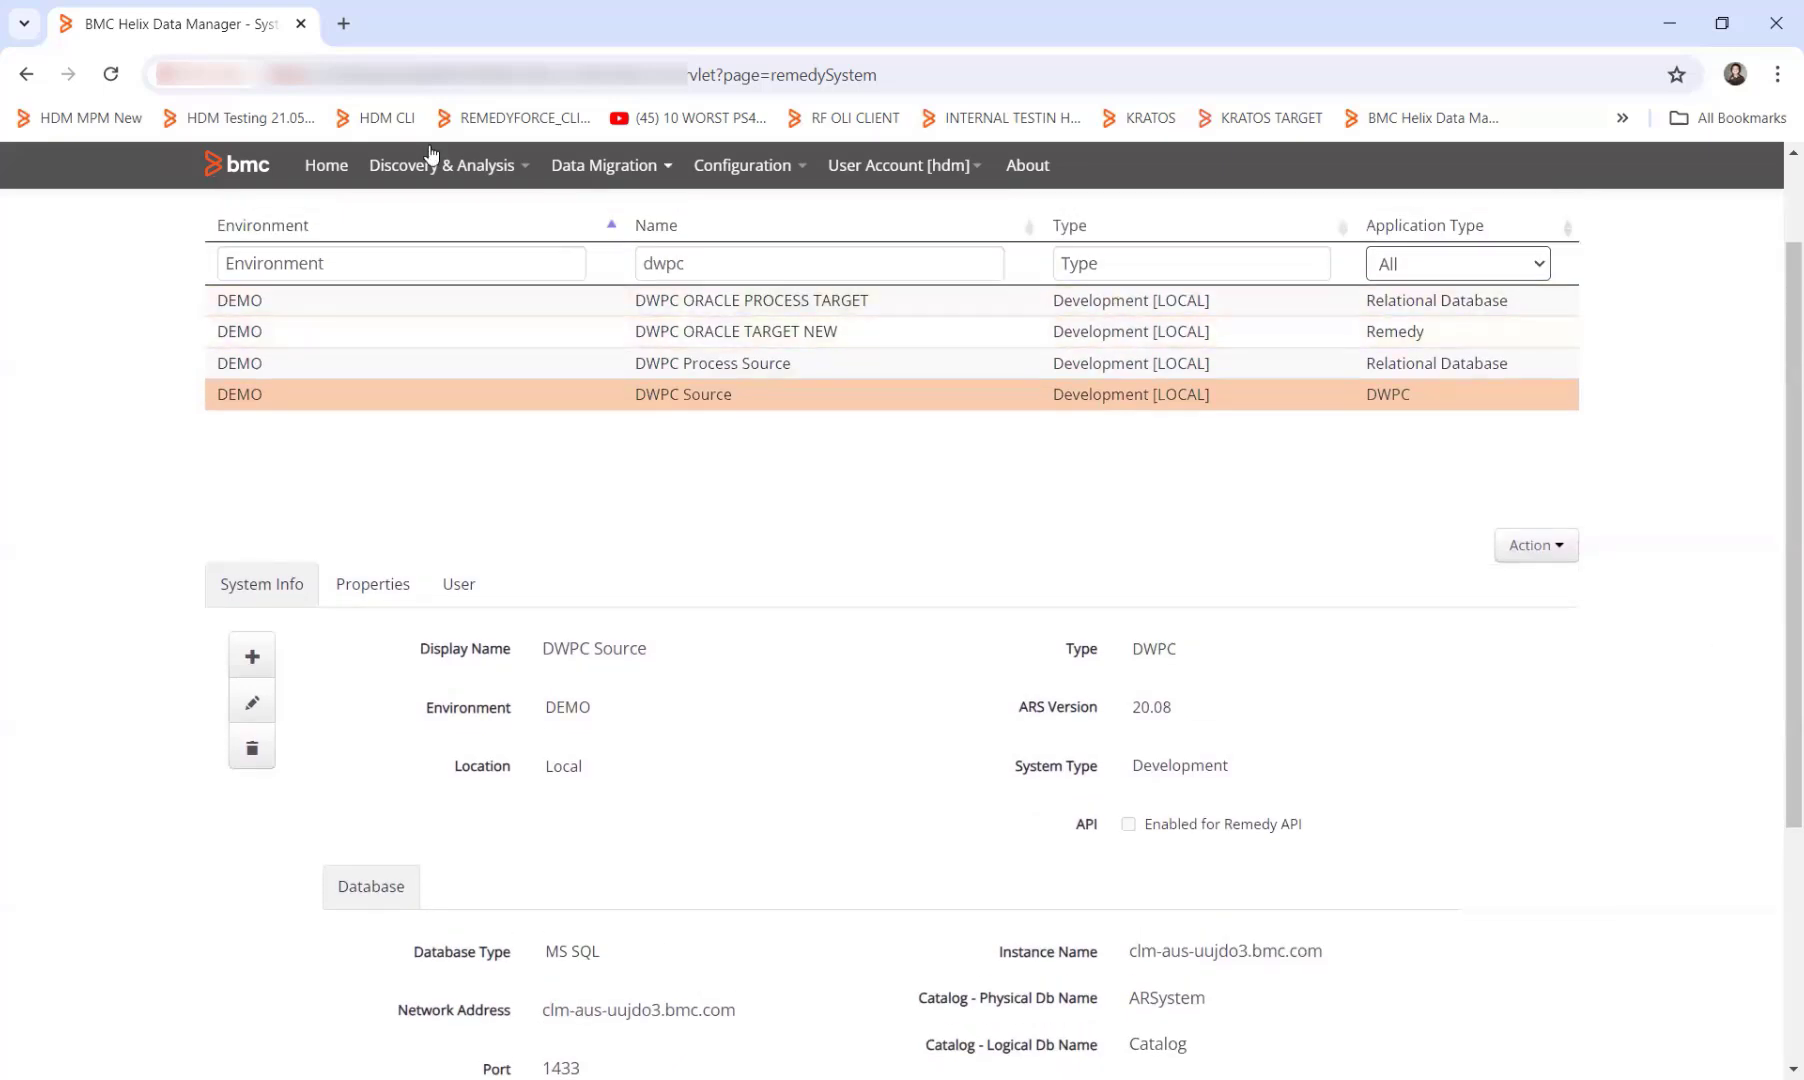
{"action": "left_click", "coordinate": [315, 178]}
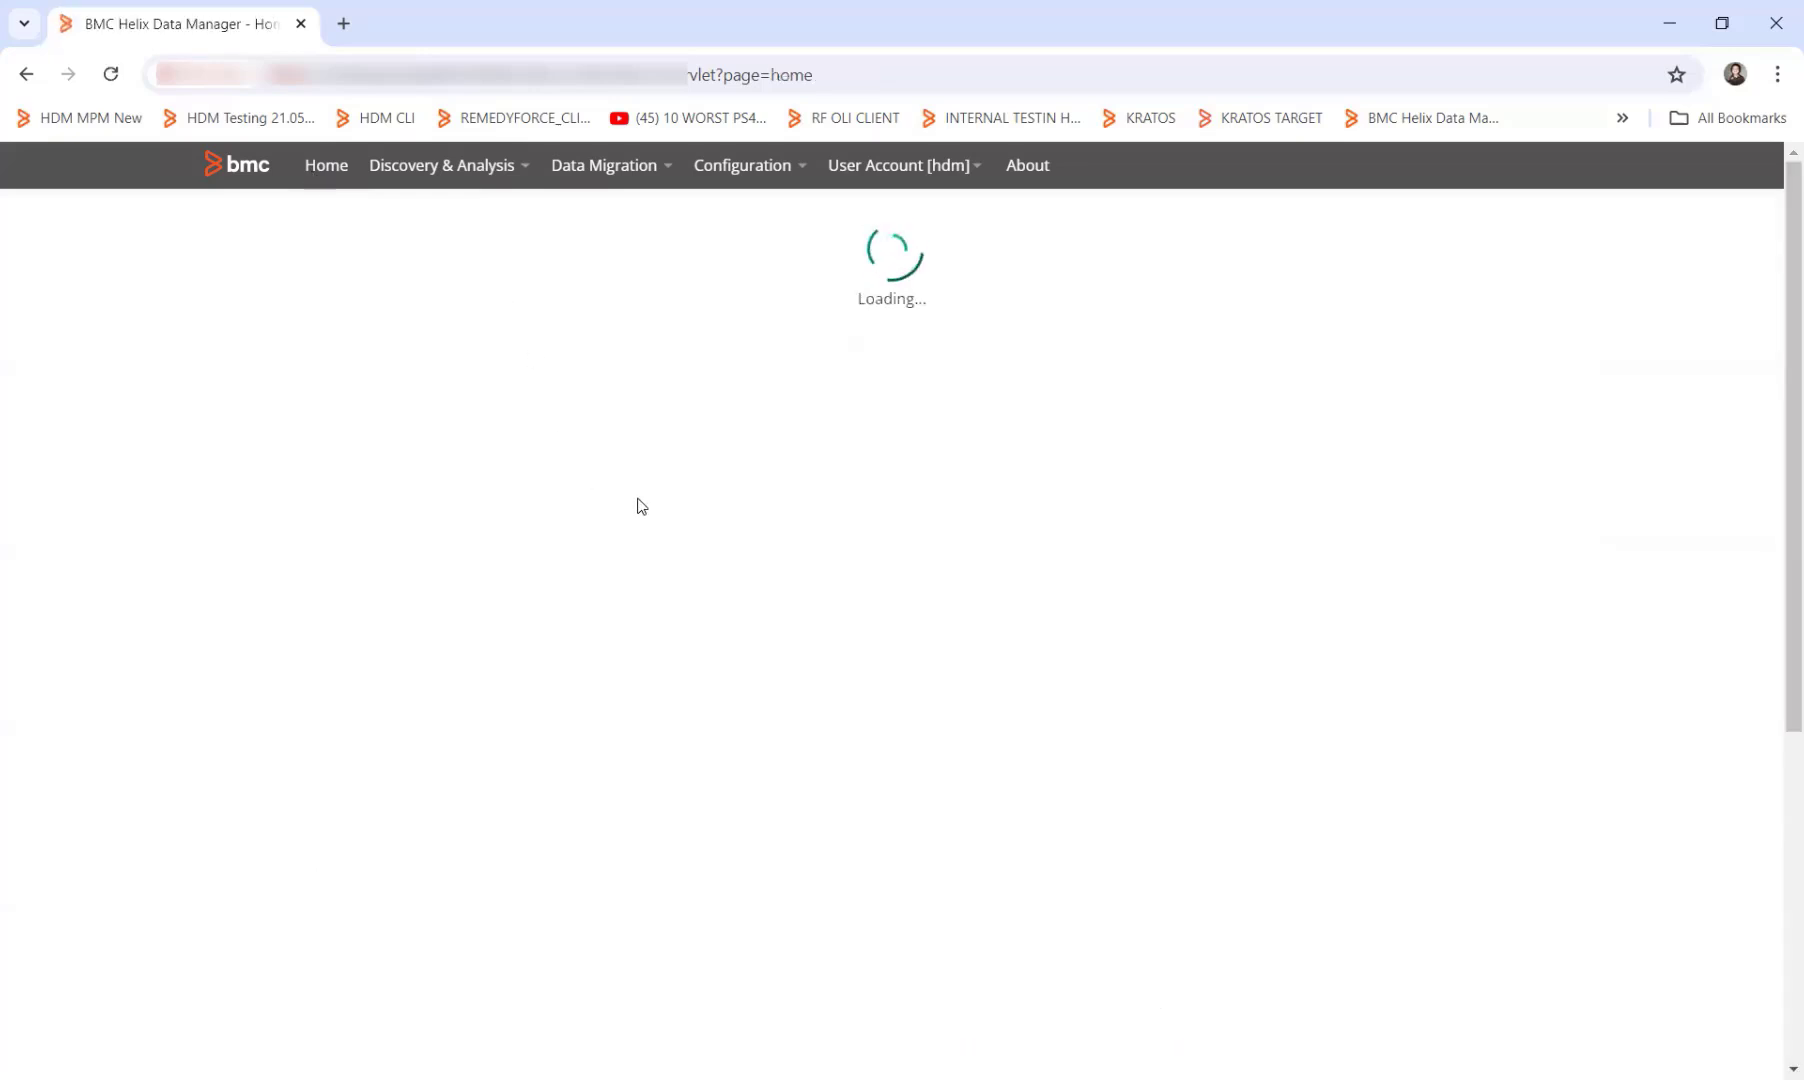
{"action": "left_click", "coordinate": [356, 441]}
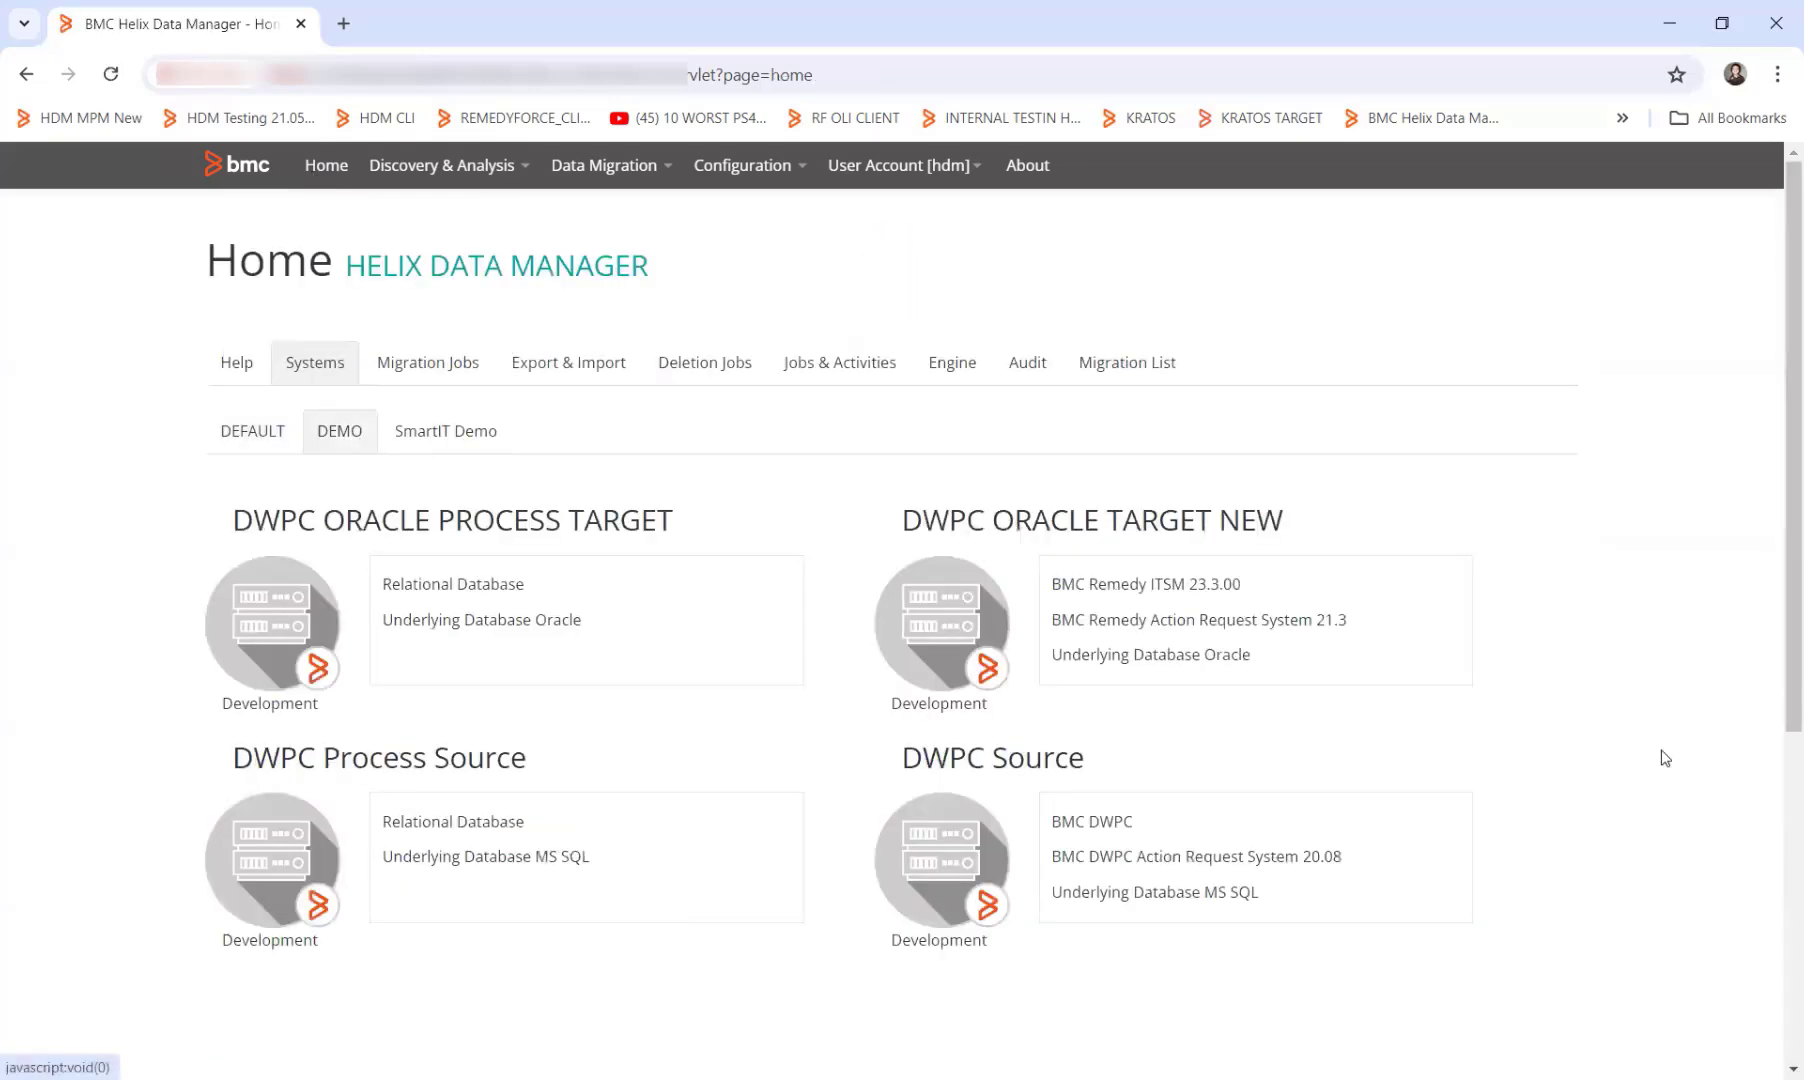
{"action": "scroll", "coordinate": [1273, 693], "scroll_direction": "down", "scroll_amount": 4}
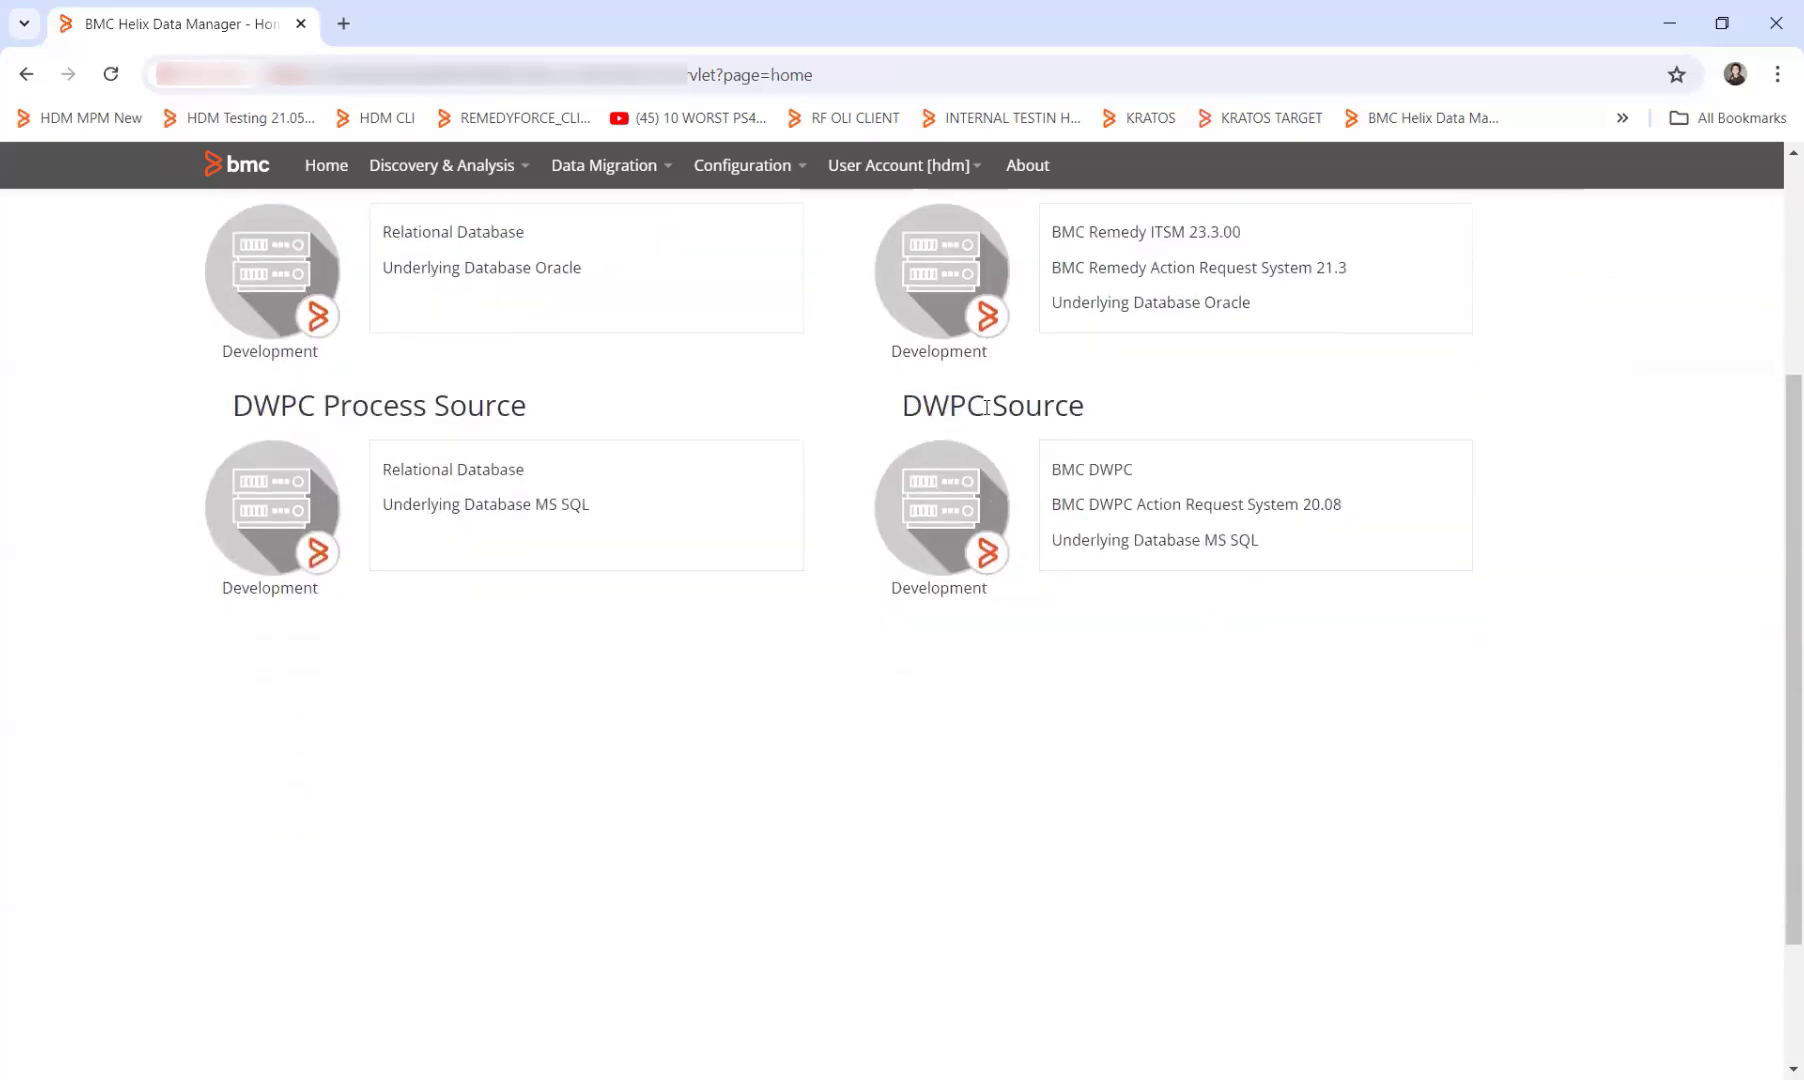
{"action": "left_click", "coordinate": [962, 515]}
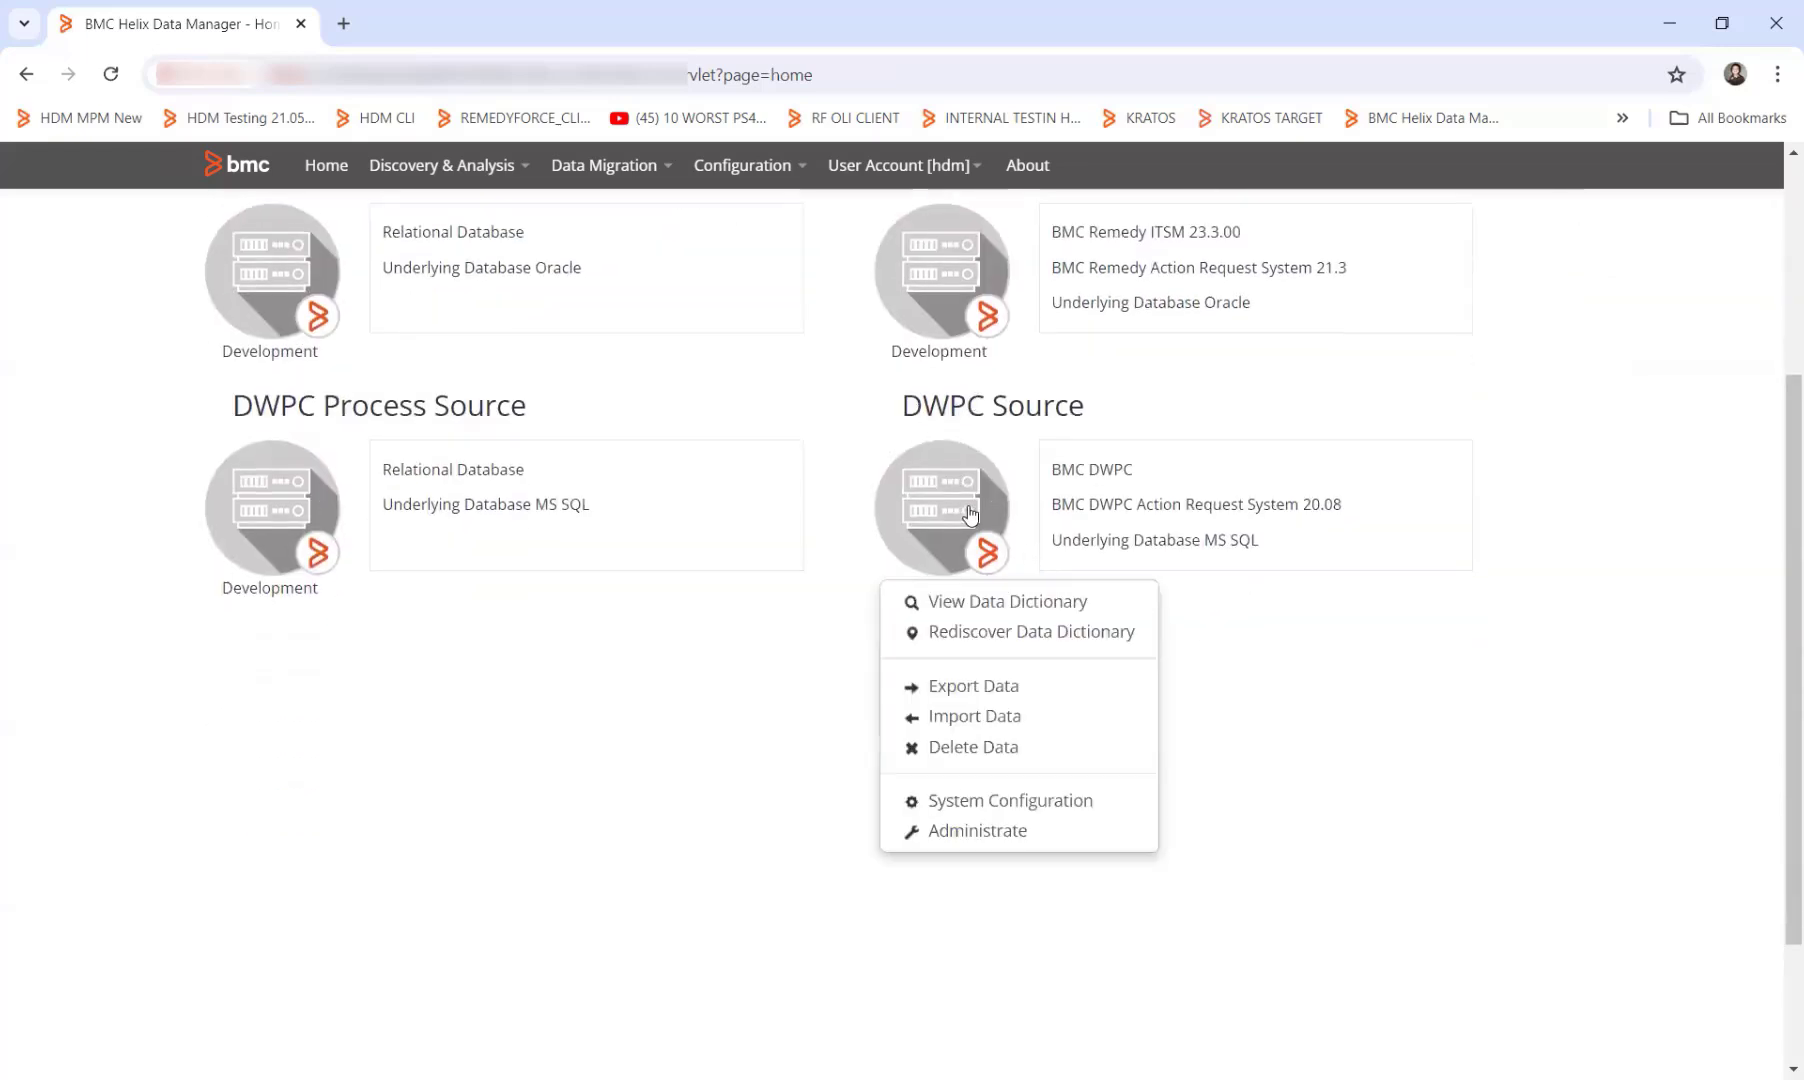
{"action": "left_click", "coordinate": [962, 603]}
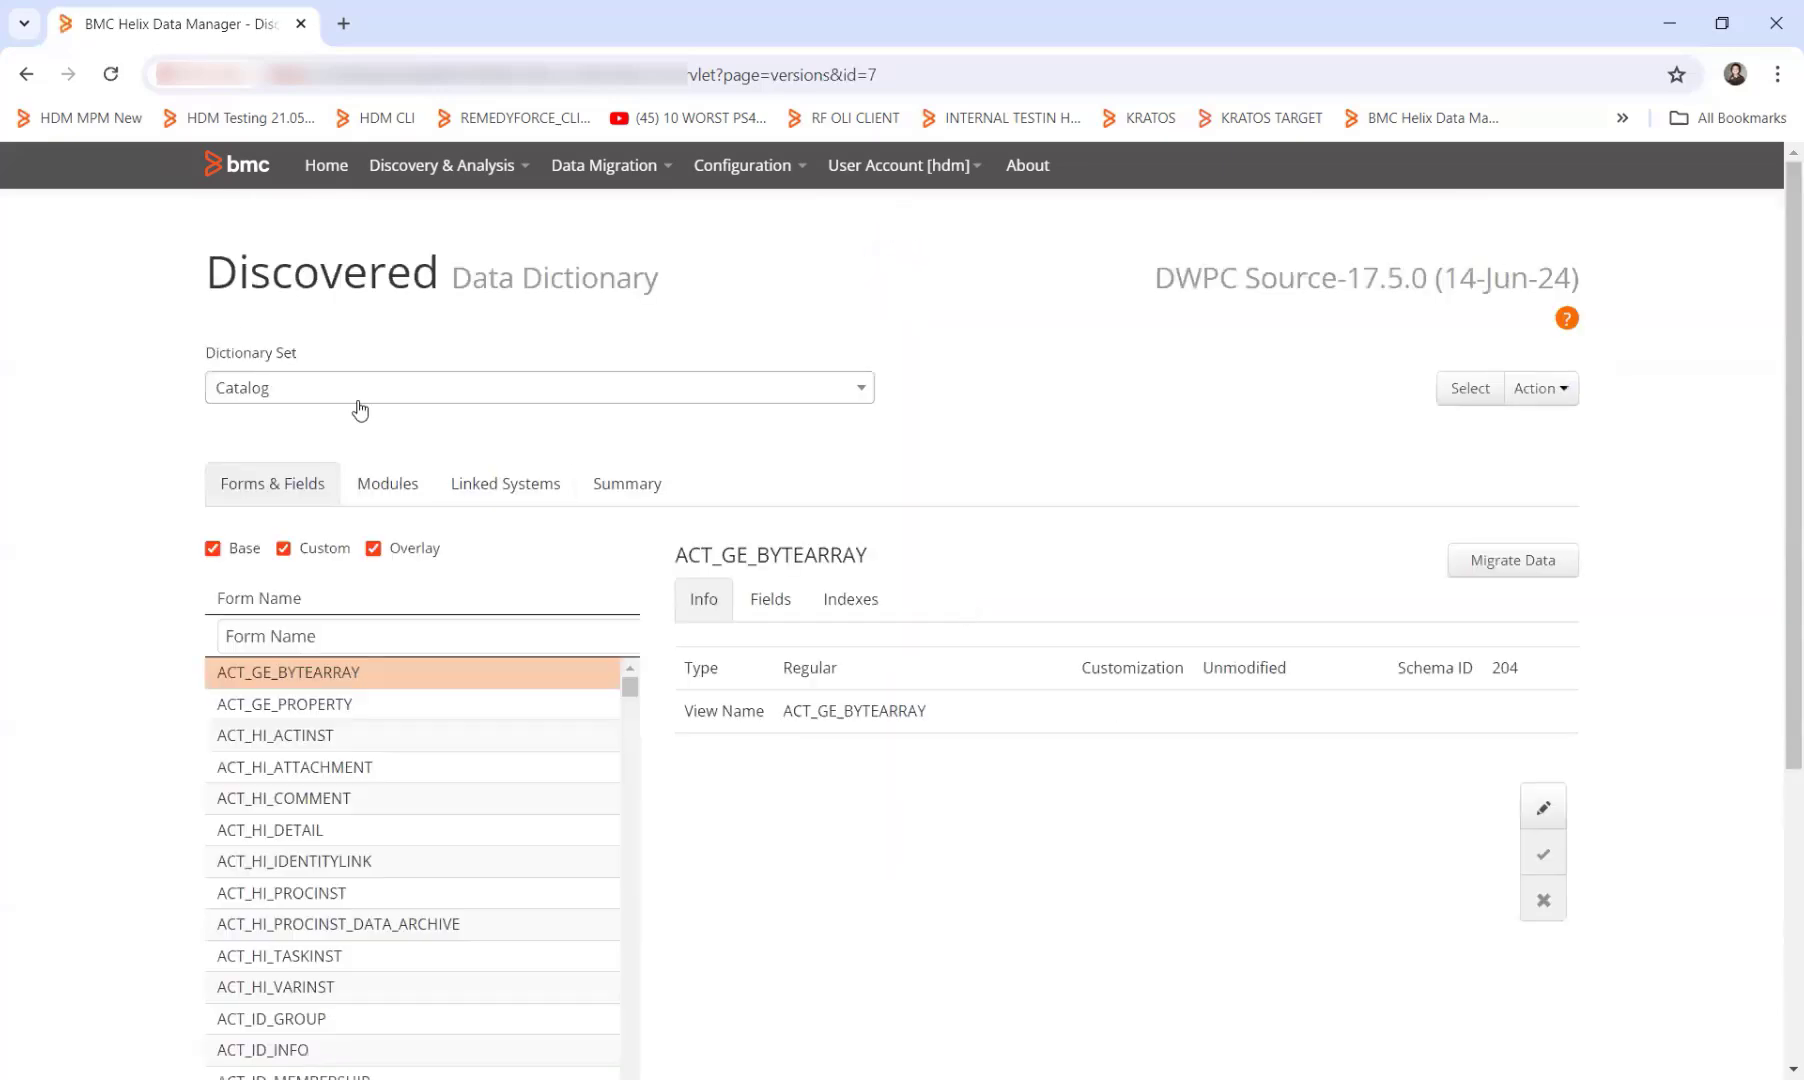
Step: Examine the forms in DWPC Source's Tenant dictionary set and return to the Catalog set
{"action": "left_click", "coordinate": [297, 390]}
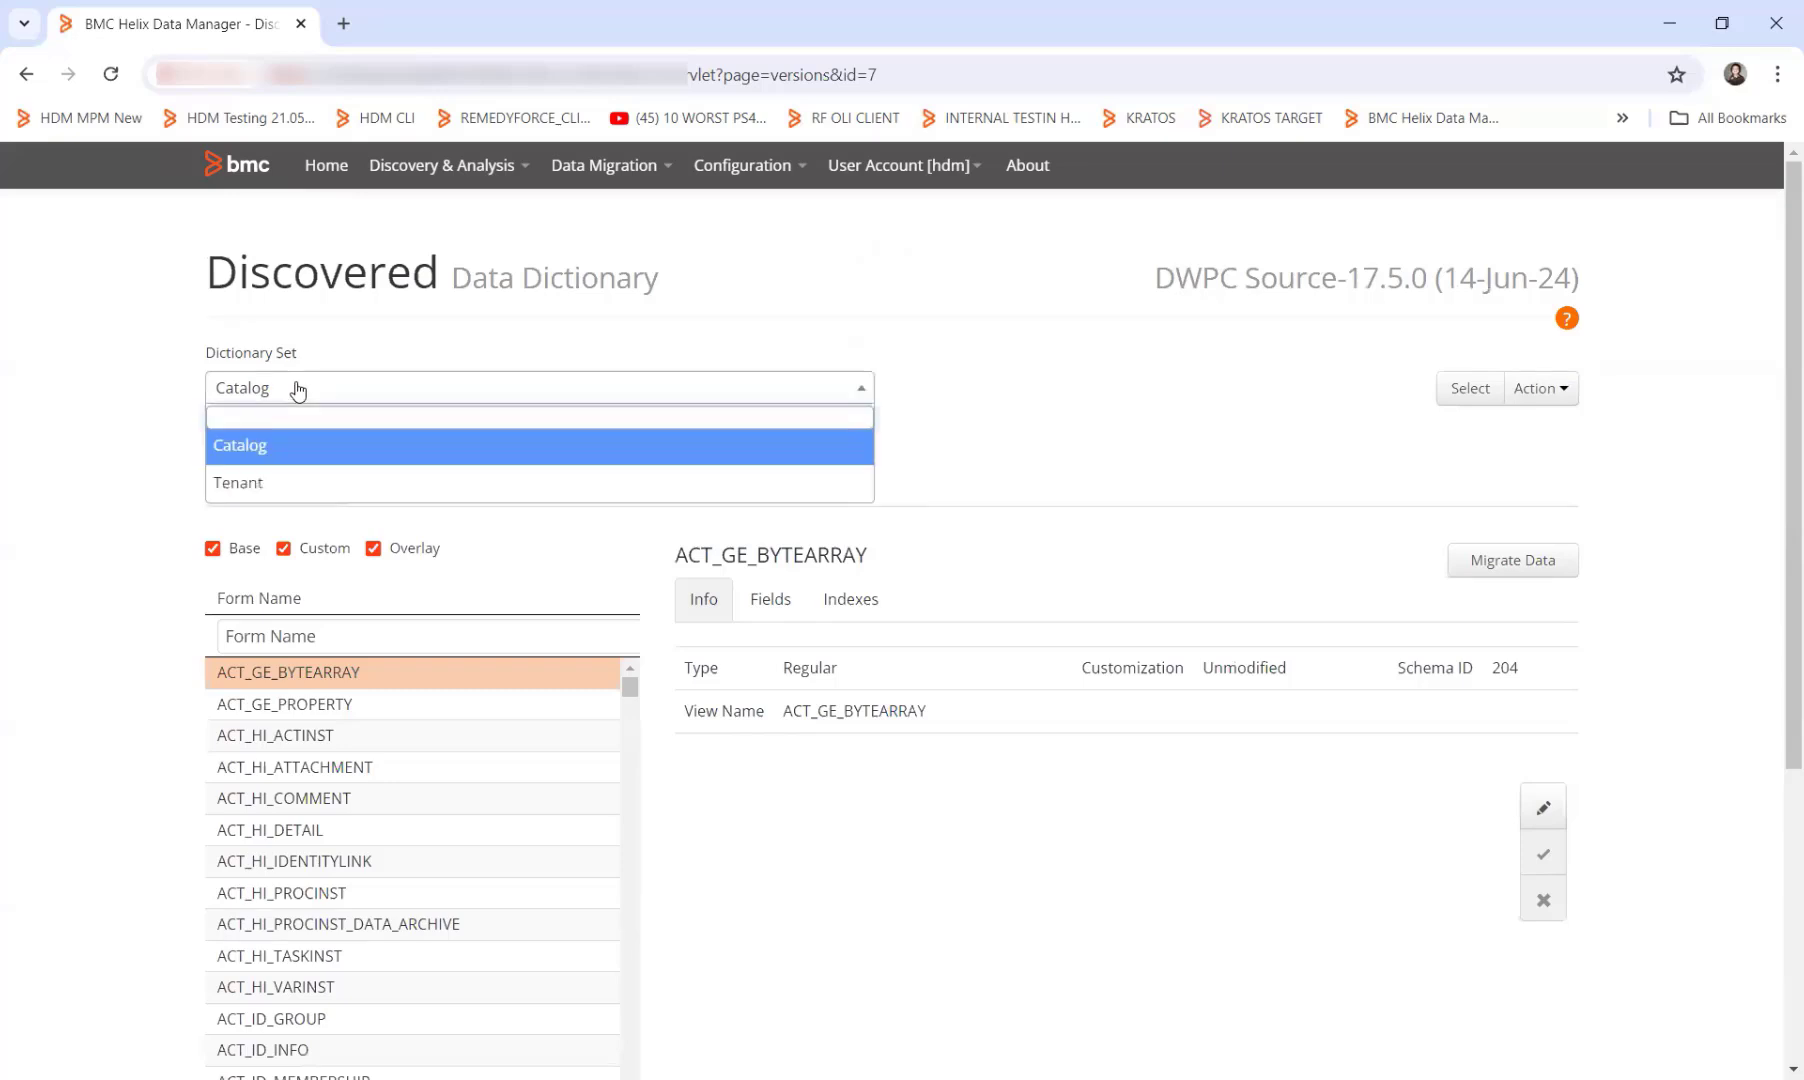
{"action": "left_click", "coordinate": [271, 482]}
{"action": "scroll", "coordinate": [322, 715], "scroll_direction": "down", "scroll_amount": 3}
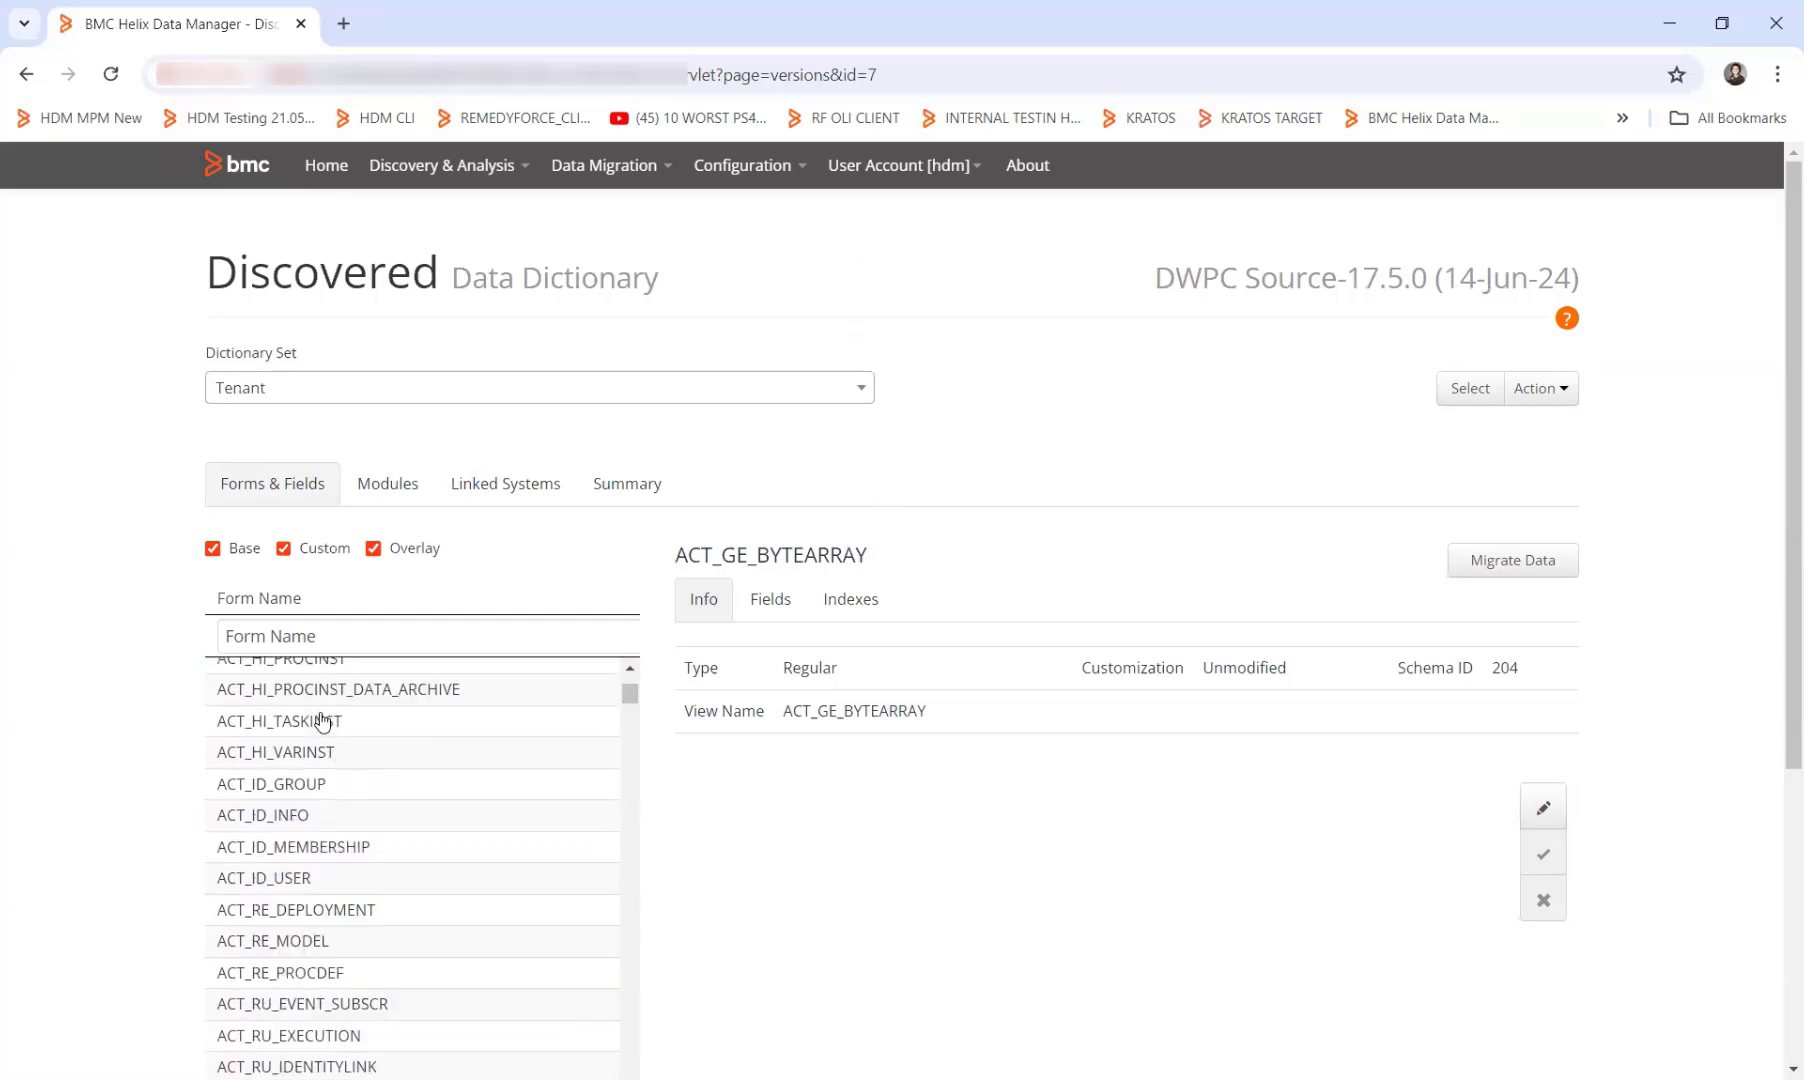
{"action": "scroll", "coordinate": [322, 715], "scroll_direction": "down", "scroll_amount": 4}
{"action": "scroll", "coordinate": [335, 700], "scroll_direction": "up", "scroll_amount": 7}
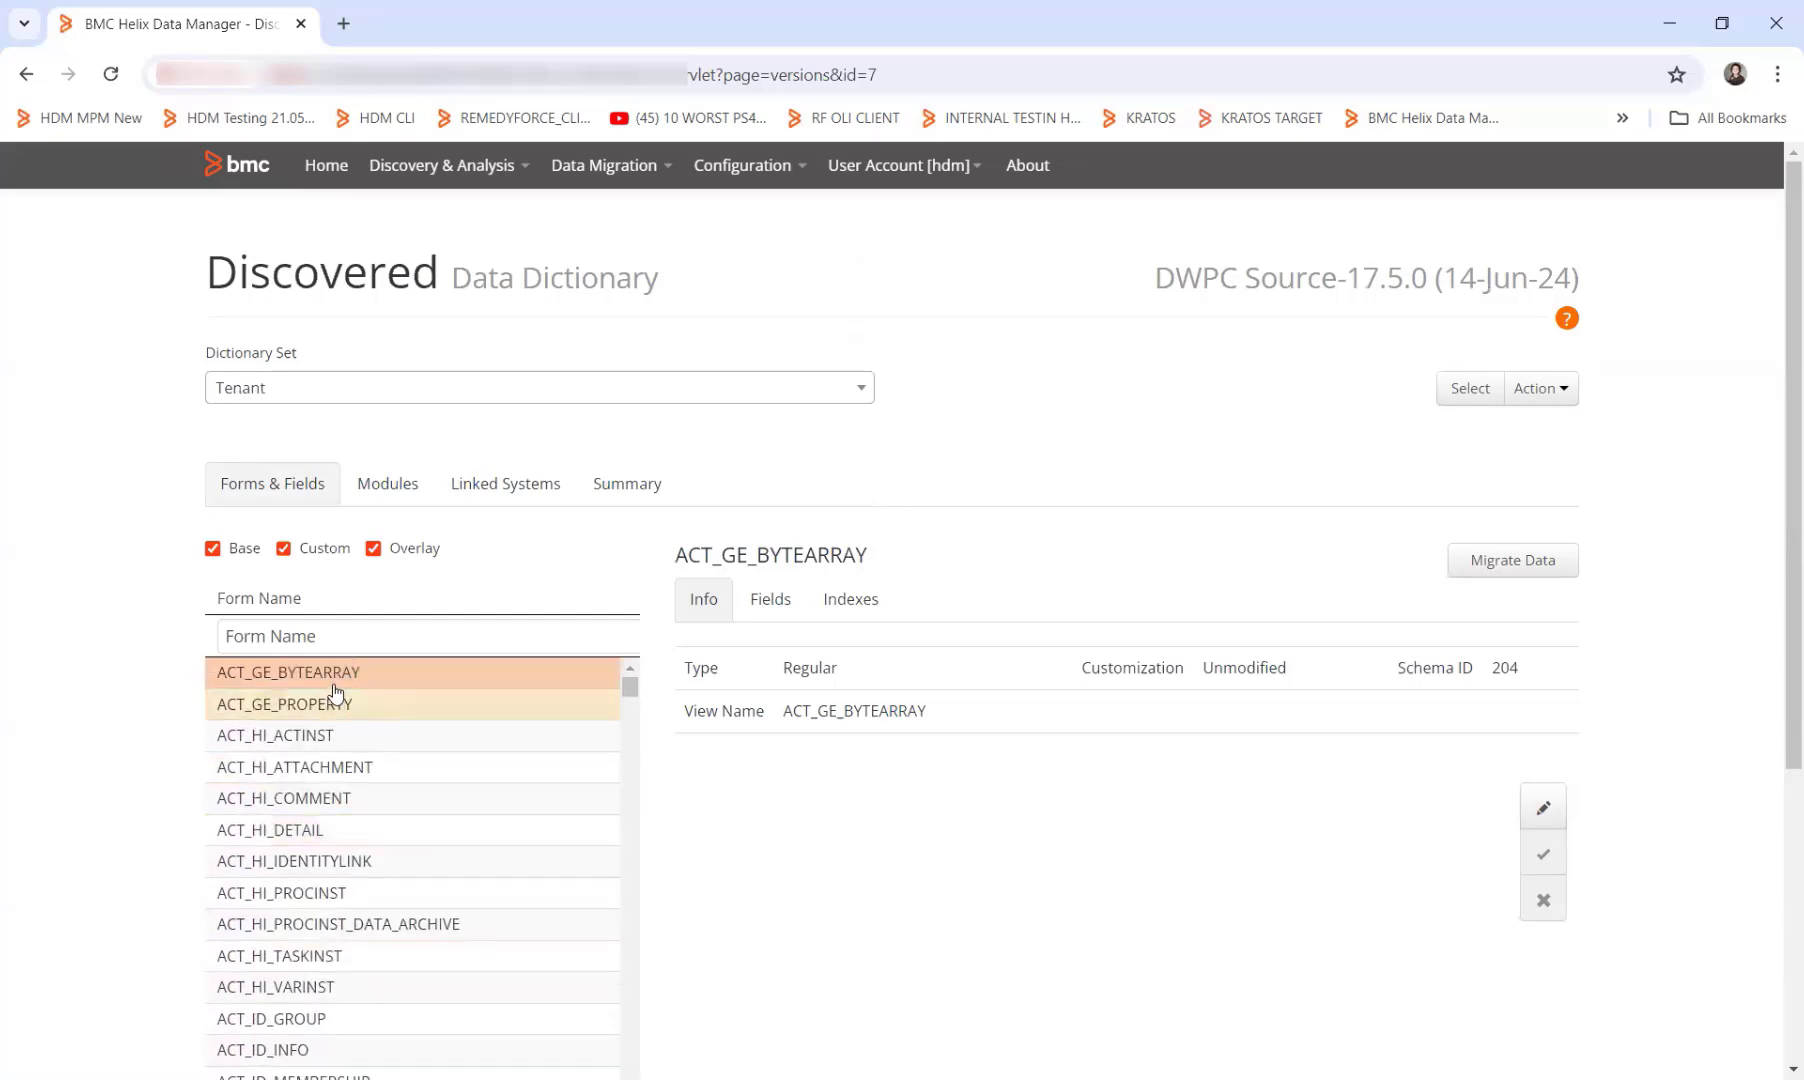
{"action": "left_click", "coordinate": [400, 389]}
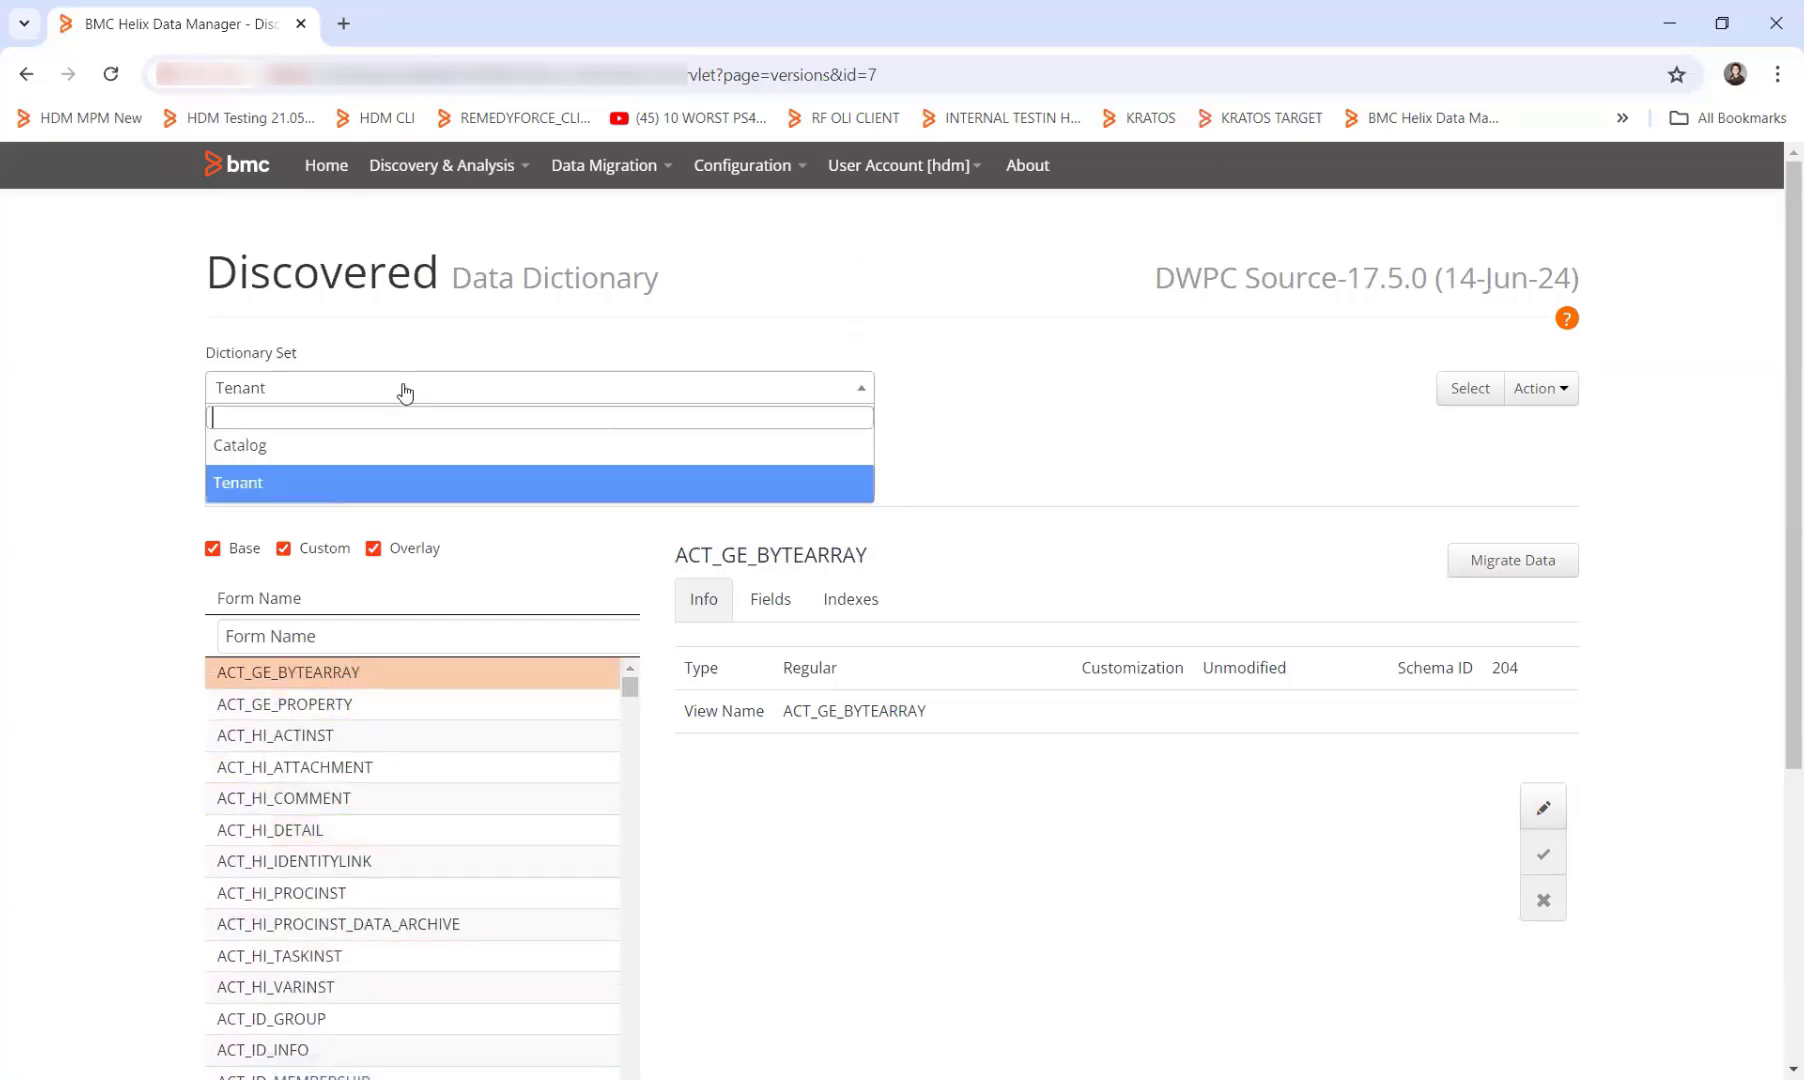
{"action": "left_click", "coordinate": [357, 450]}
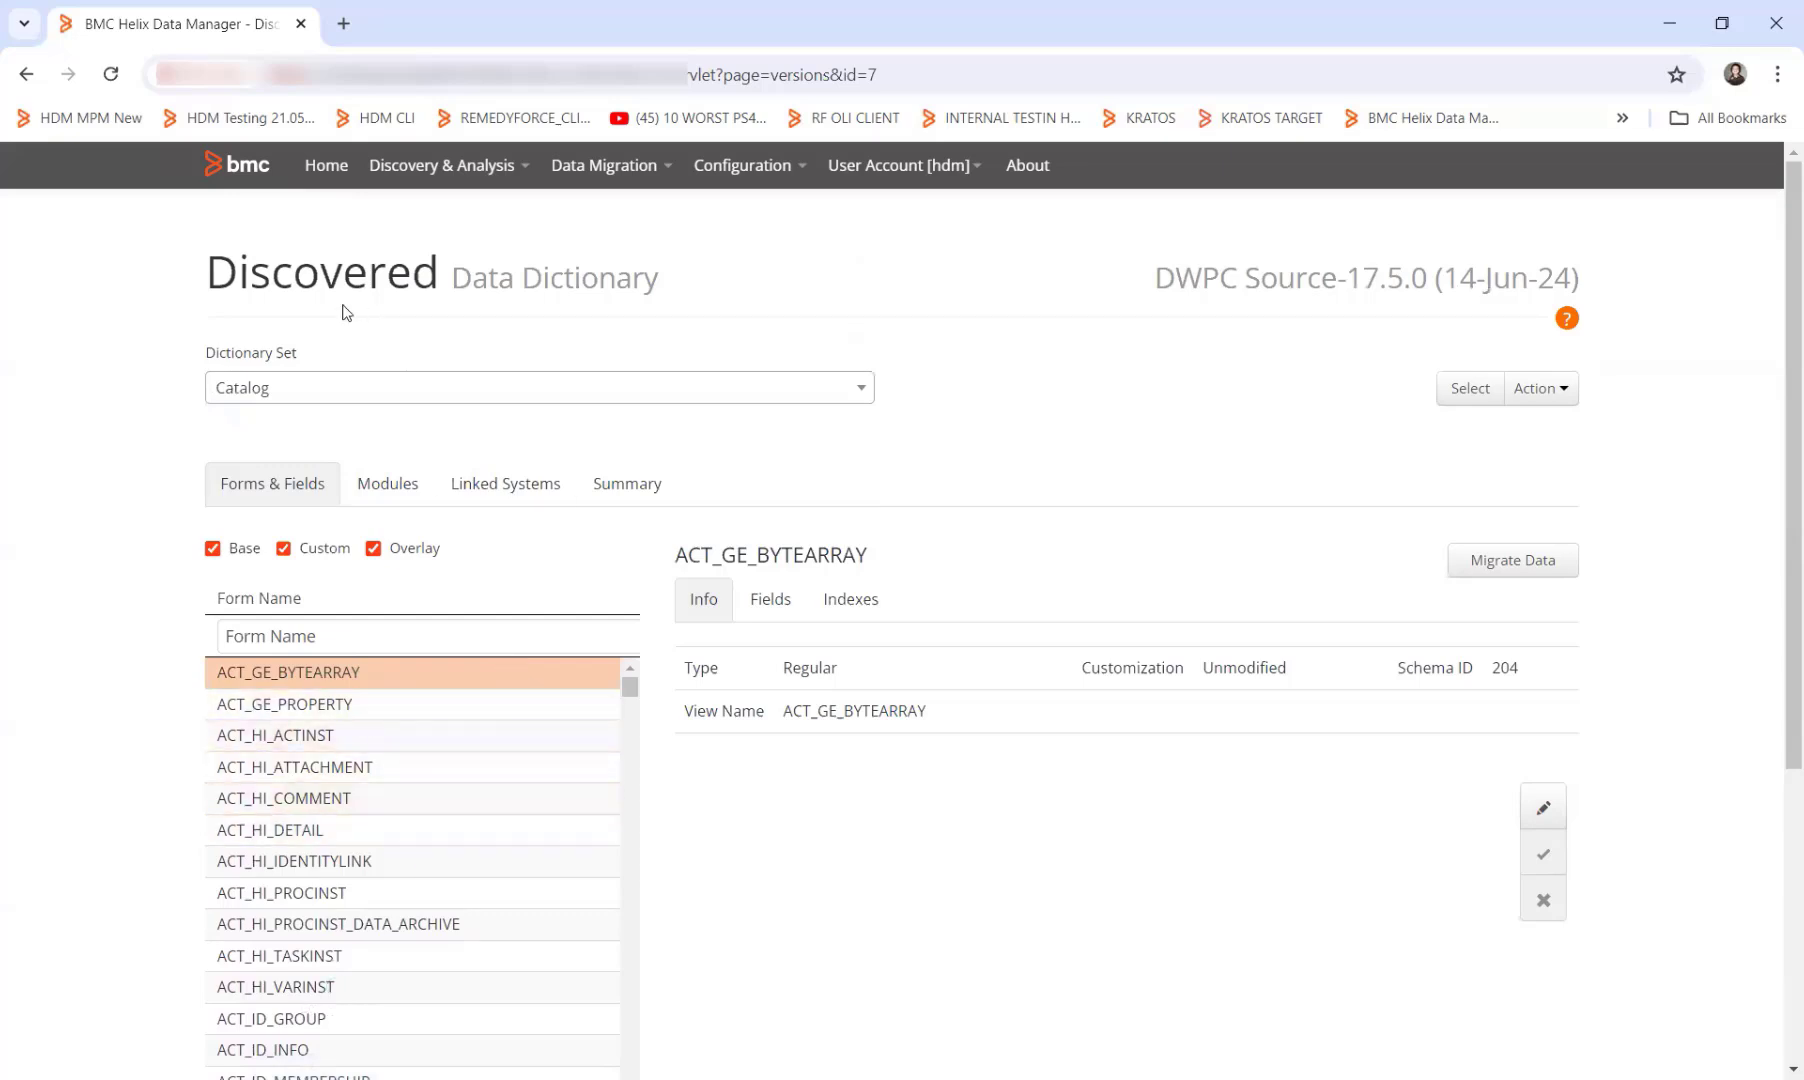
Step: View DWPC Process Source's data dictionary, look through its table list and return to the DEMO systems overview
{"action": "left_click", "coordinate": [27, 76]}
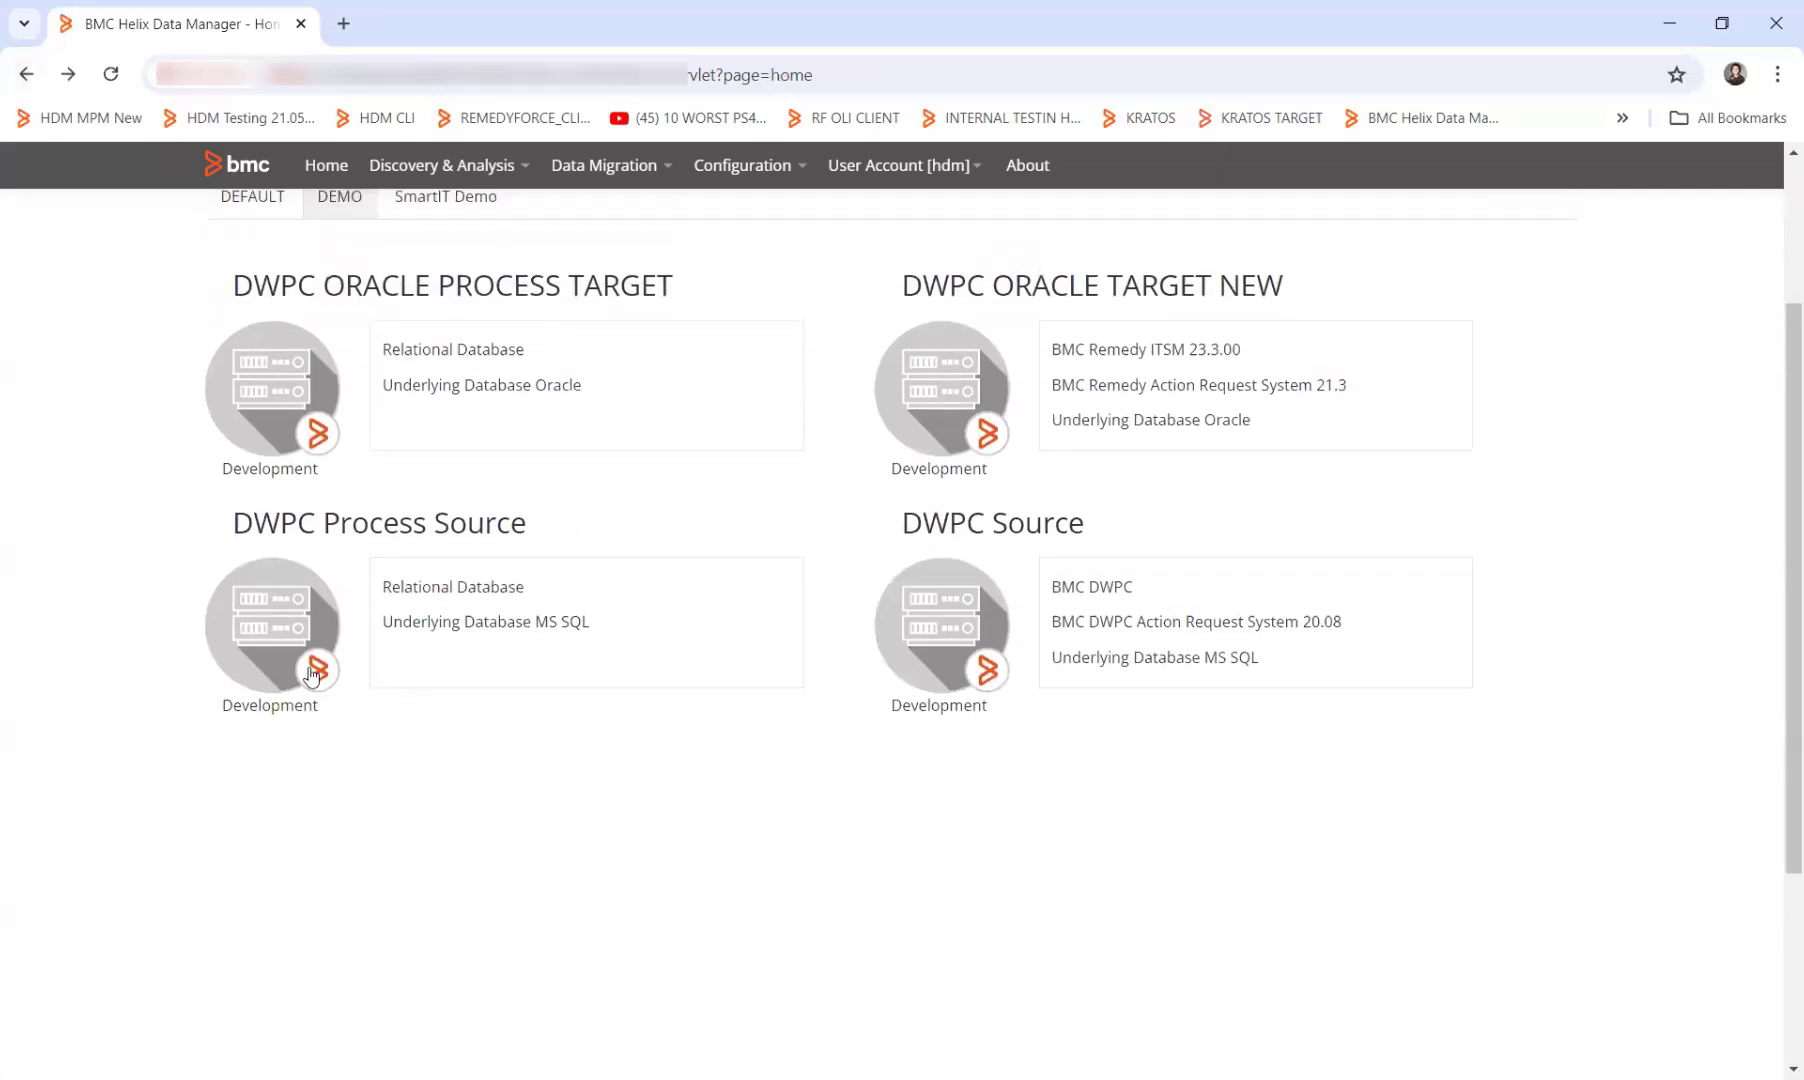
{"action": "left_click", "coordinate": [290, 708]}
{"action": "left_click", "coordinate": [290, 717]}
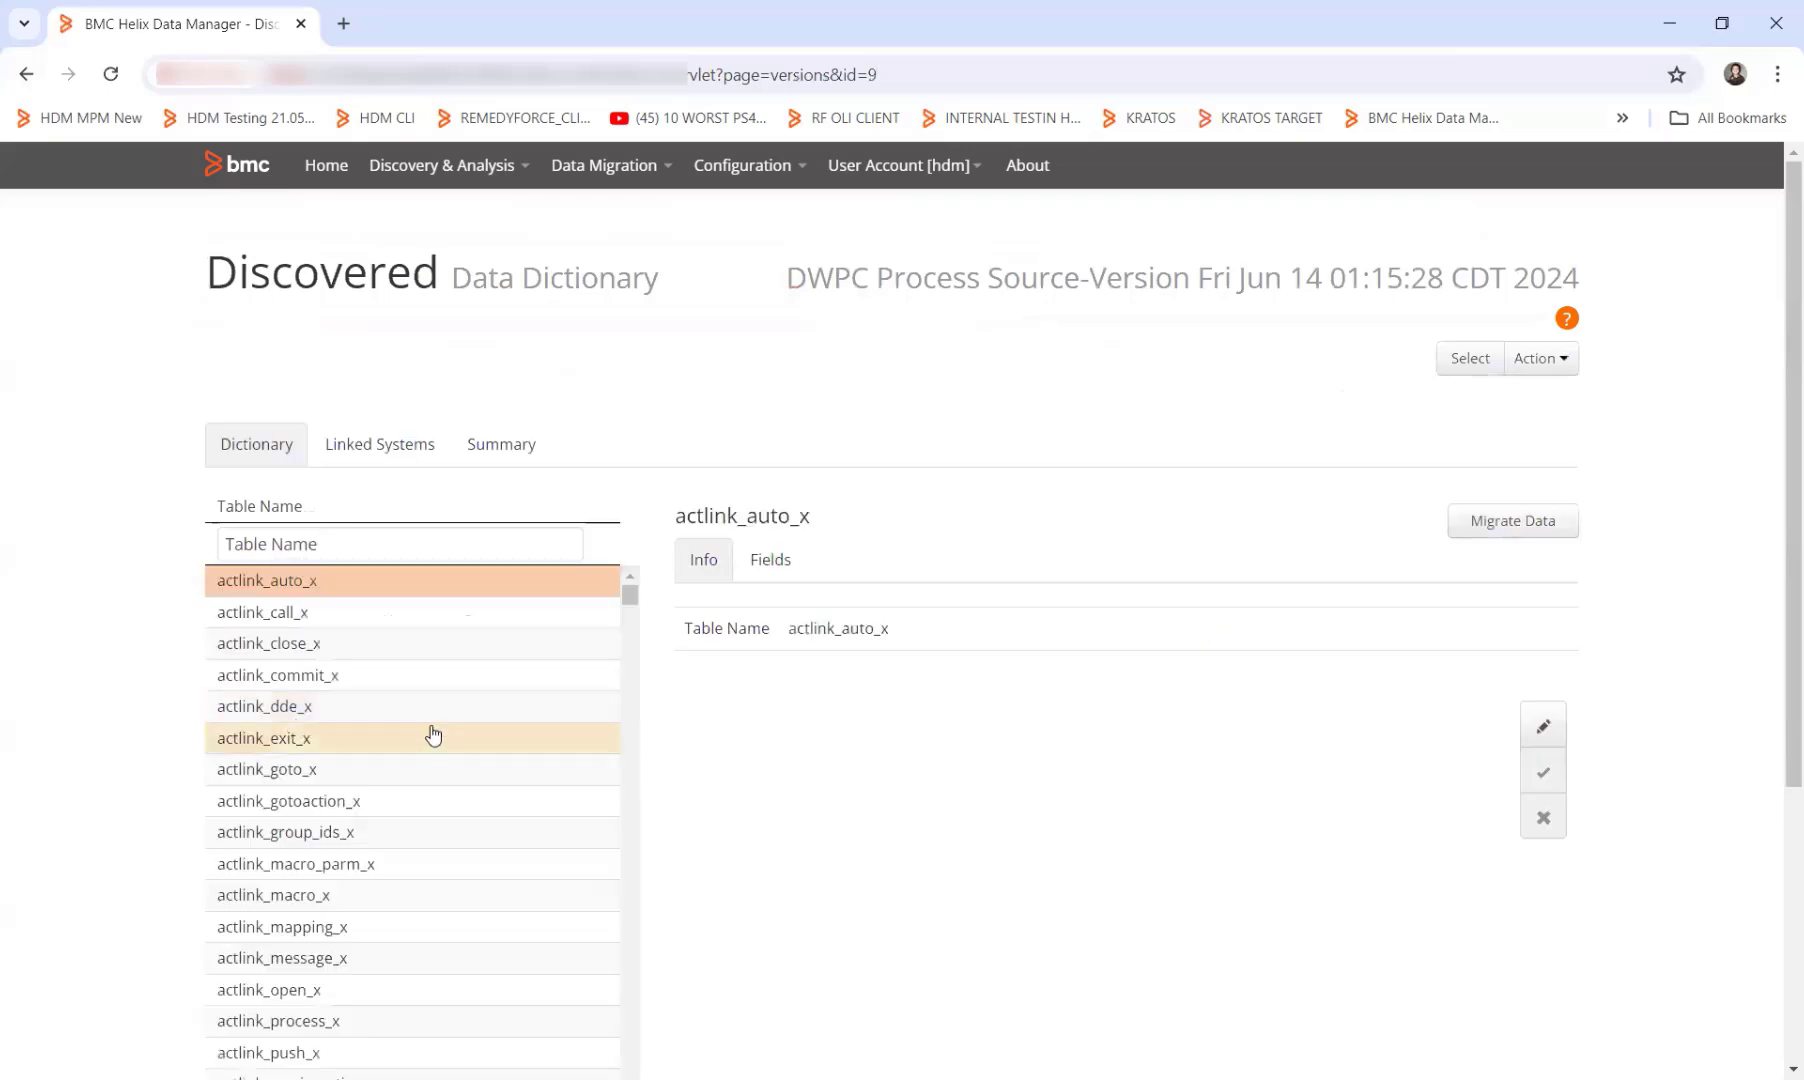
{"action": "scroll", "coordinate": [431, 733], "scroll_direction": "down", "scroll_amount": 6}
{"action": "scroll", "coordinate": [433, 733], "scroll_direction": "down", "scroll_amount": 3}
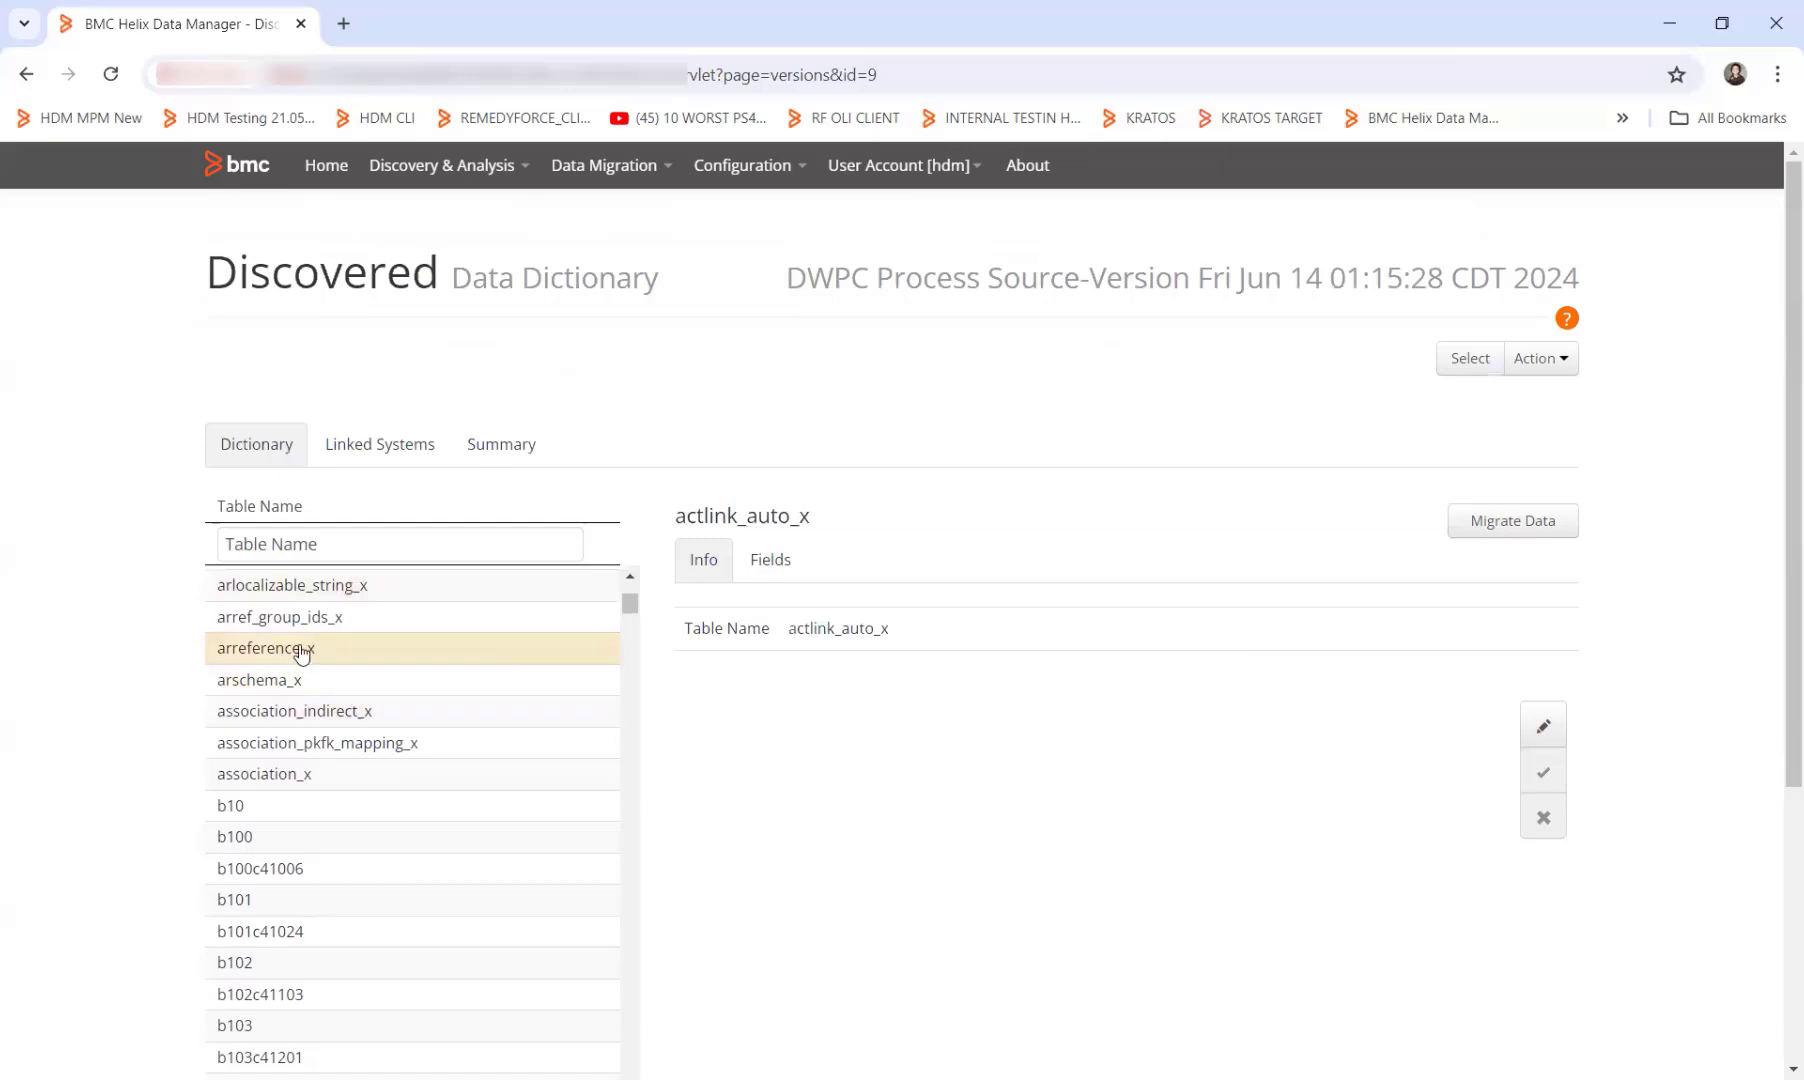
{"action": "scroll", "coordinate": [395, 672], "scroll_direction": "down", "scroll_amount": 3}
{"action": "scroll", "coordinate": [397, 672], "scroll_direction": "down", "scroll_amount": 6}
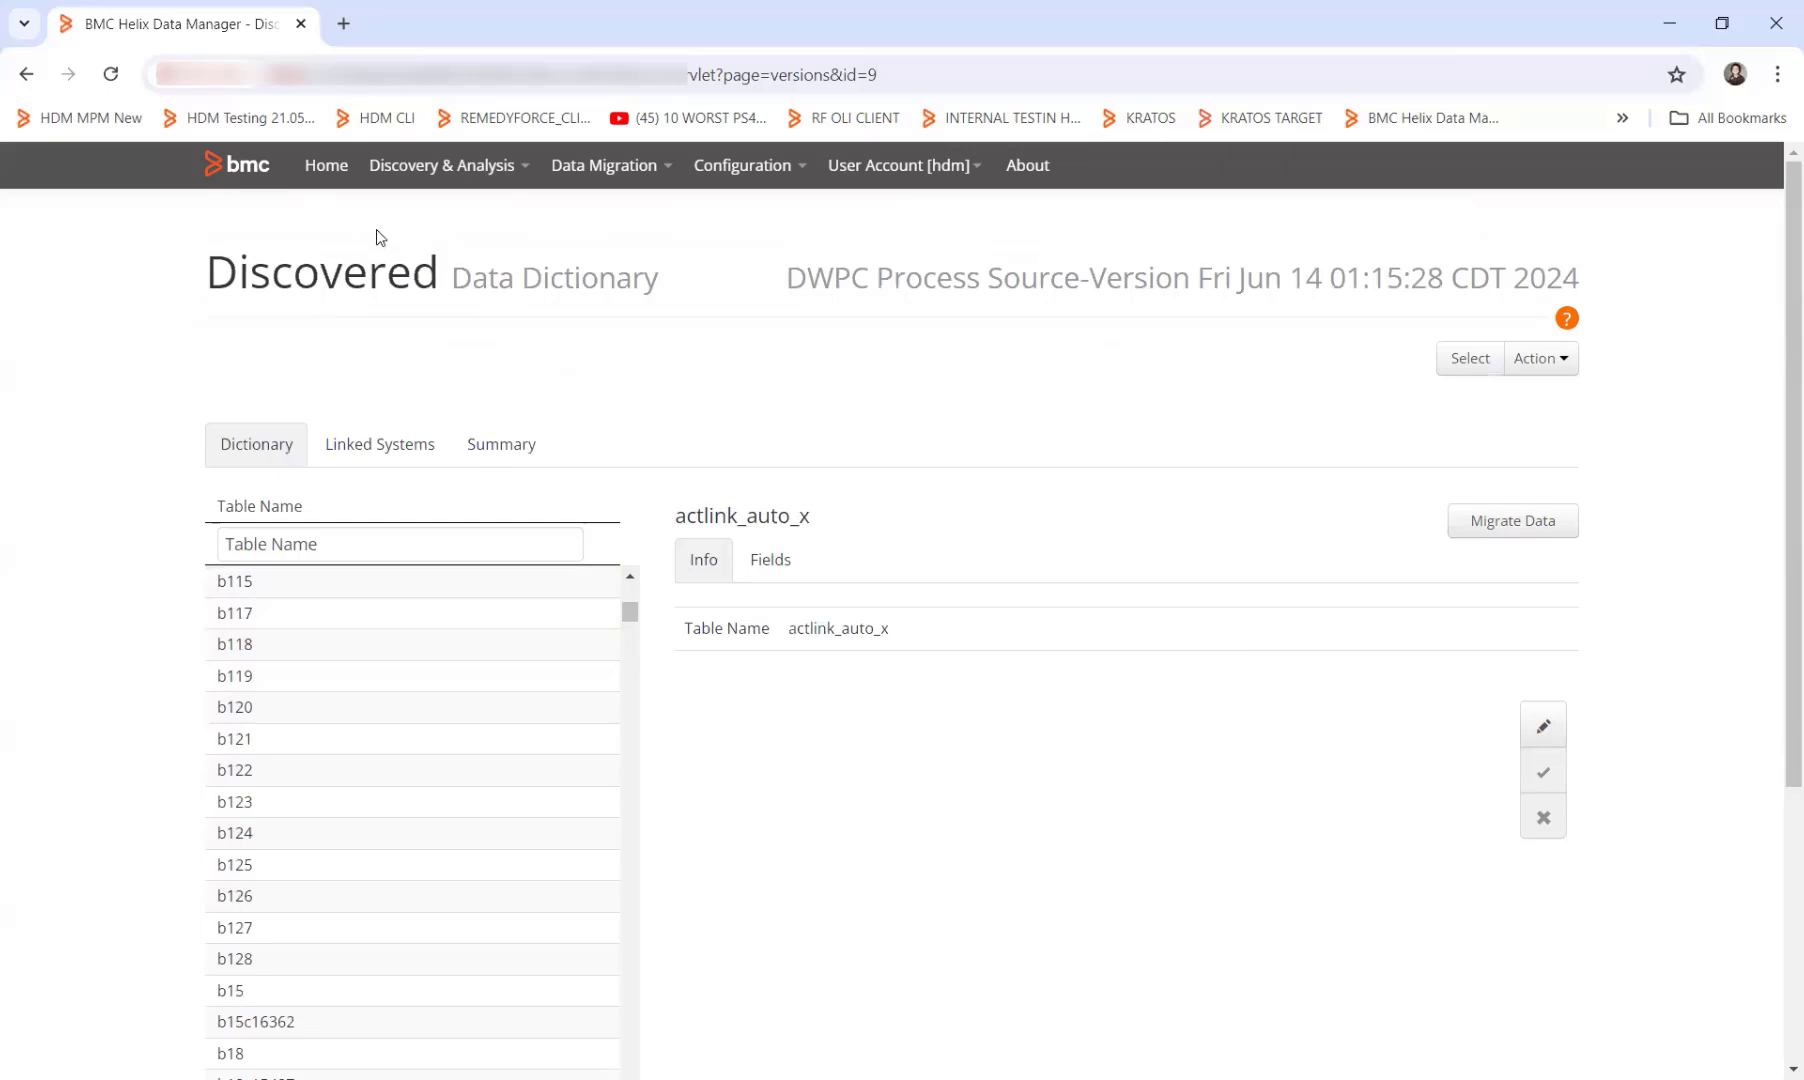
{"action": "left_click", "coordinate": [24, 74]}
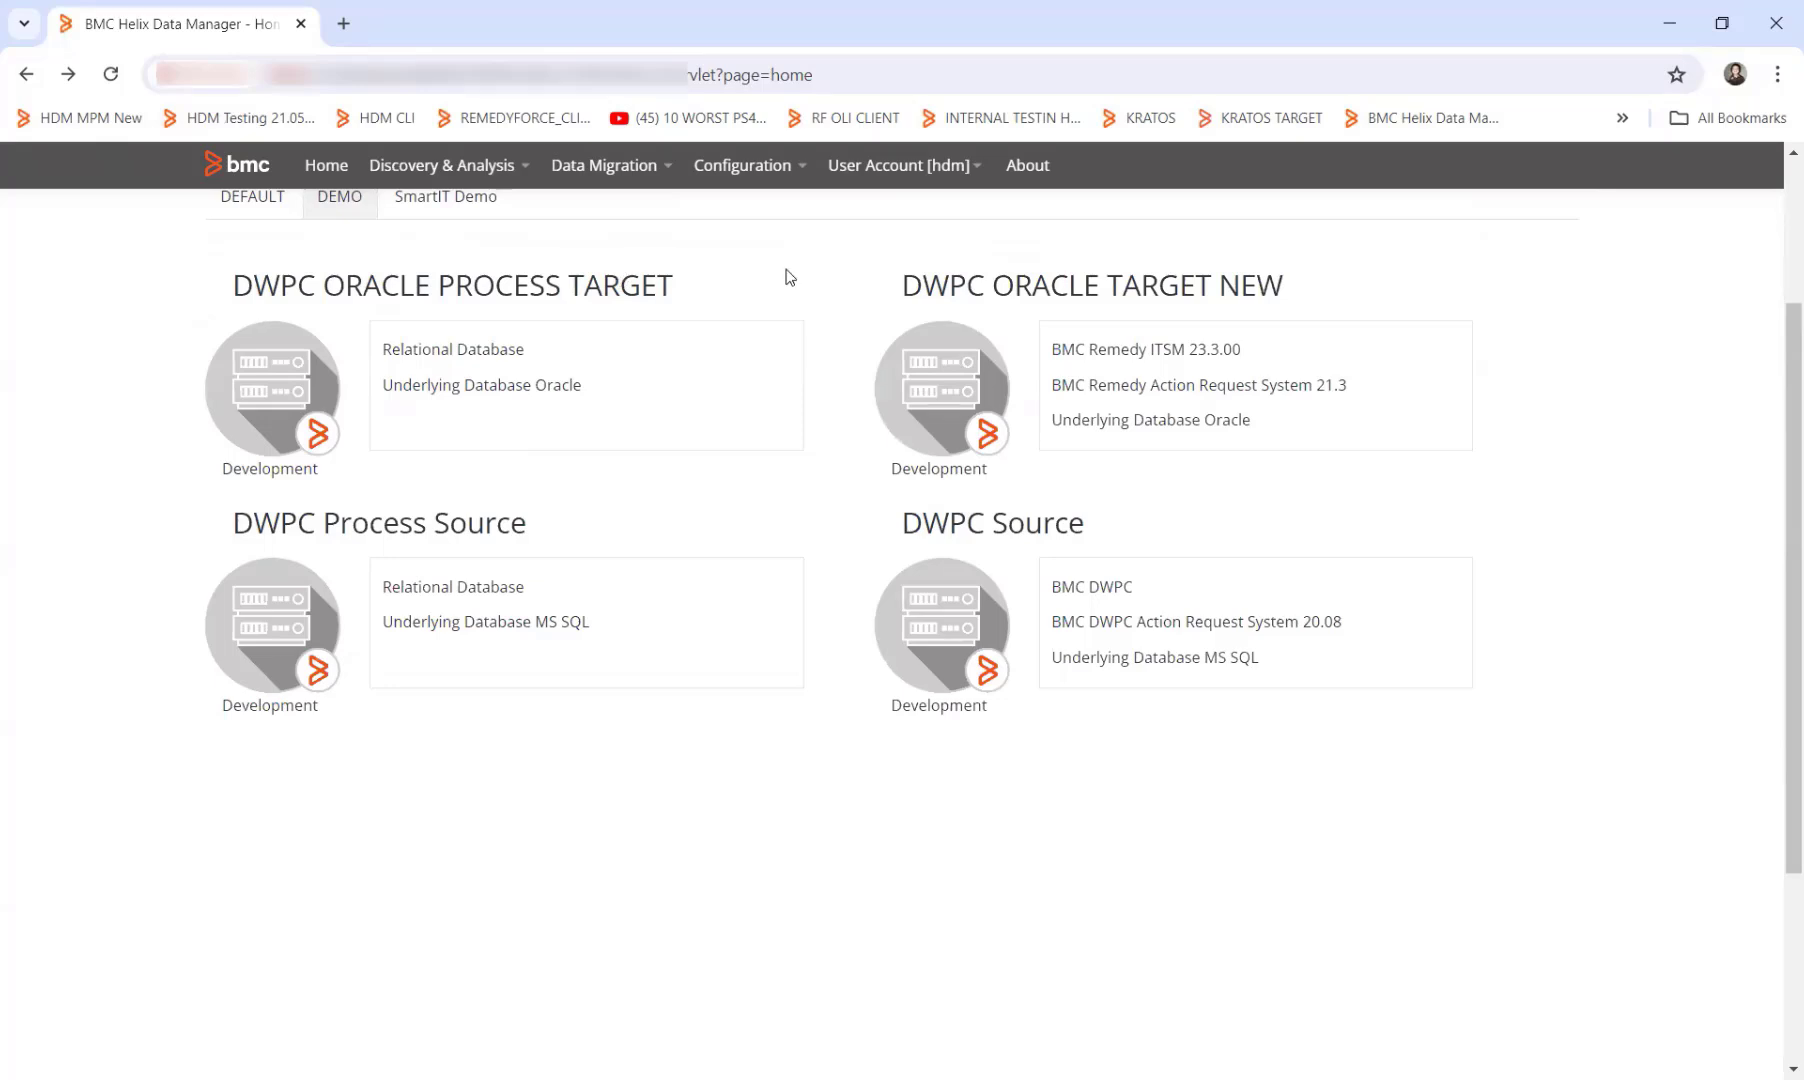
Step: In the file system configuration, select DWPC Source as source and DWPC ORACLE TARGET NEW as target, and show their connection settings
{"action": "left_click", "coordinate": [731, 170]}
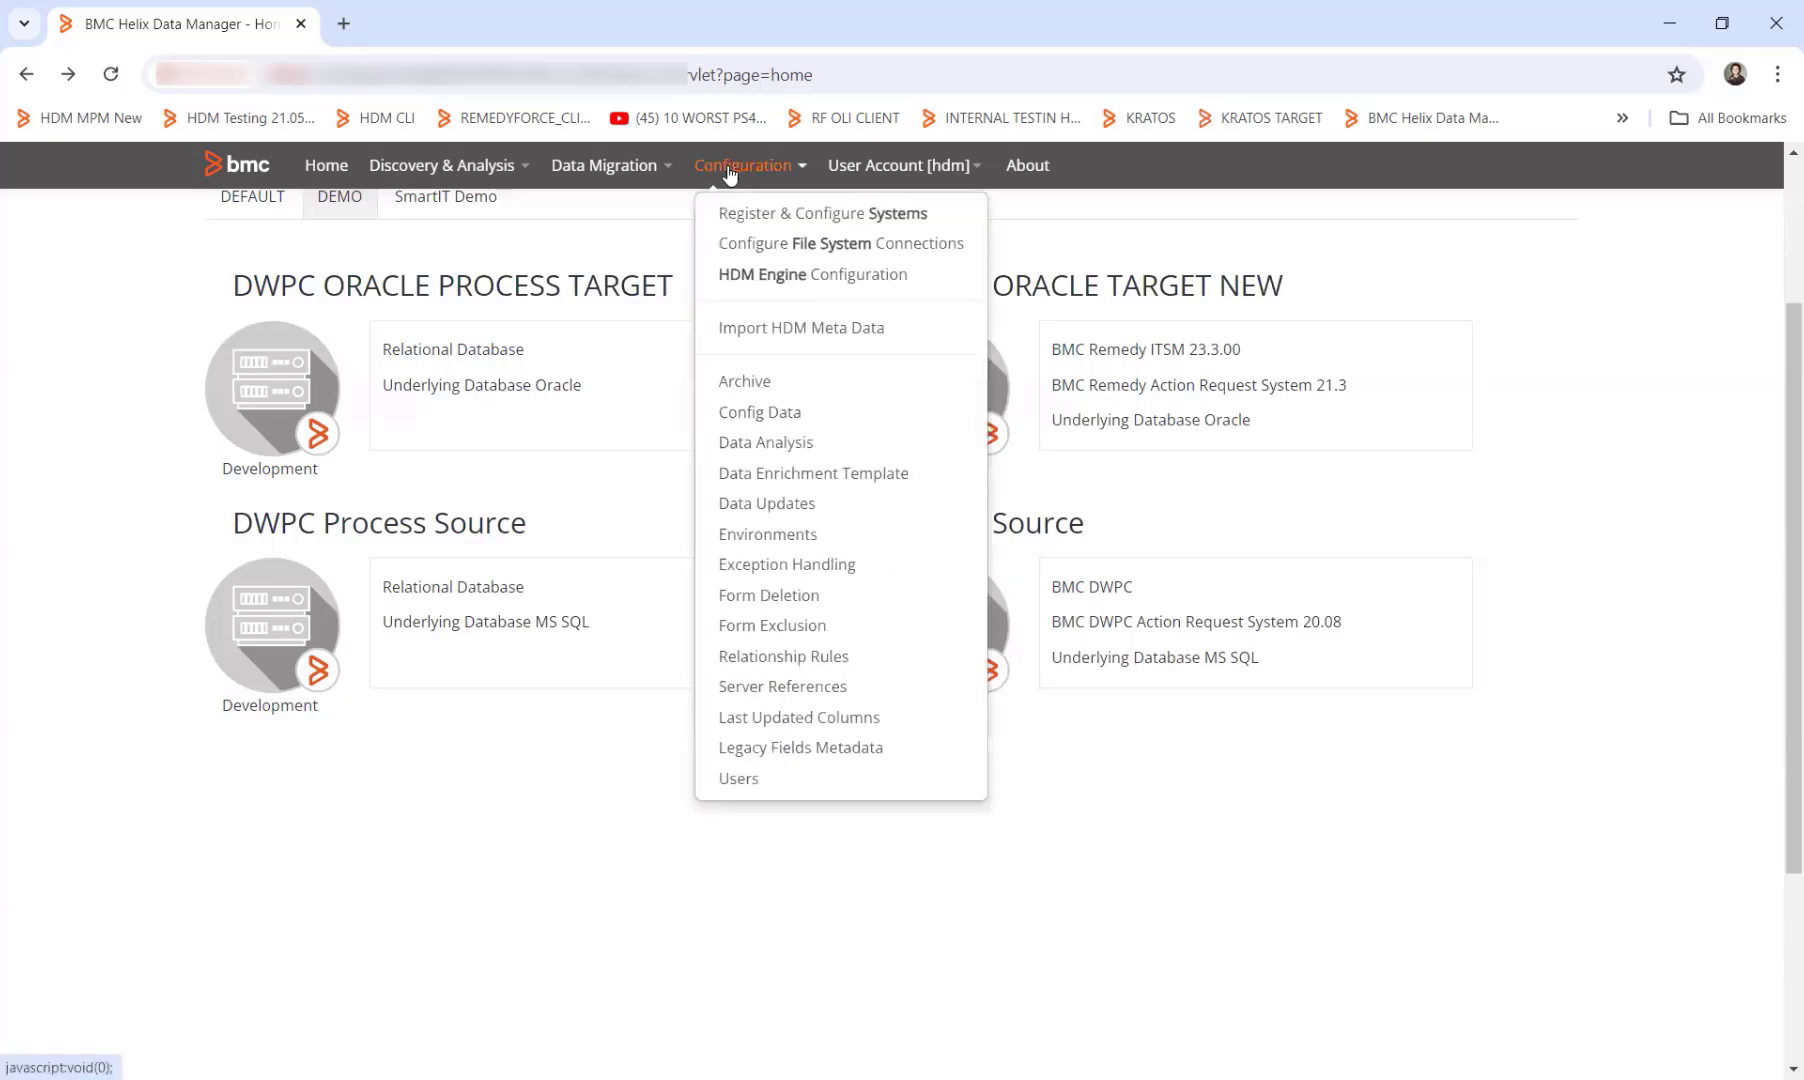
{"action": "left_click", "coordinate": [735, 247]}
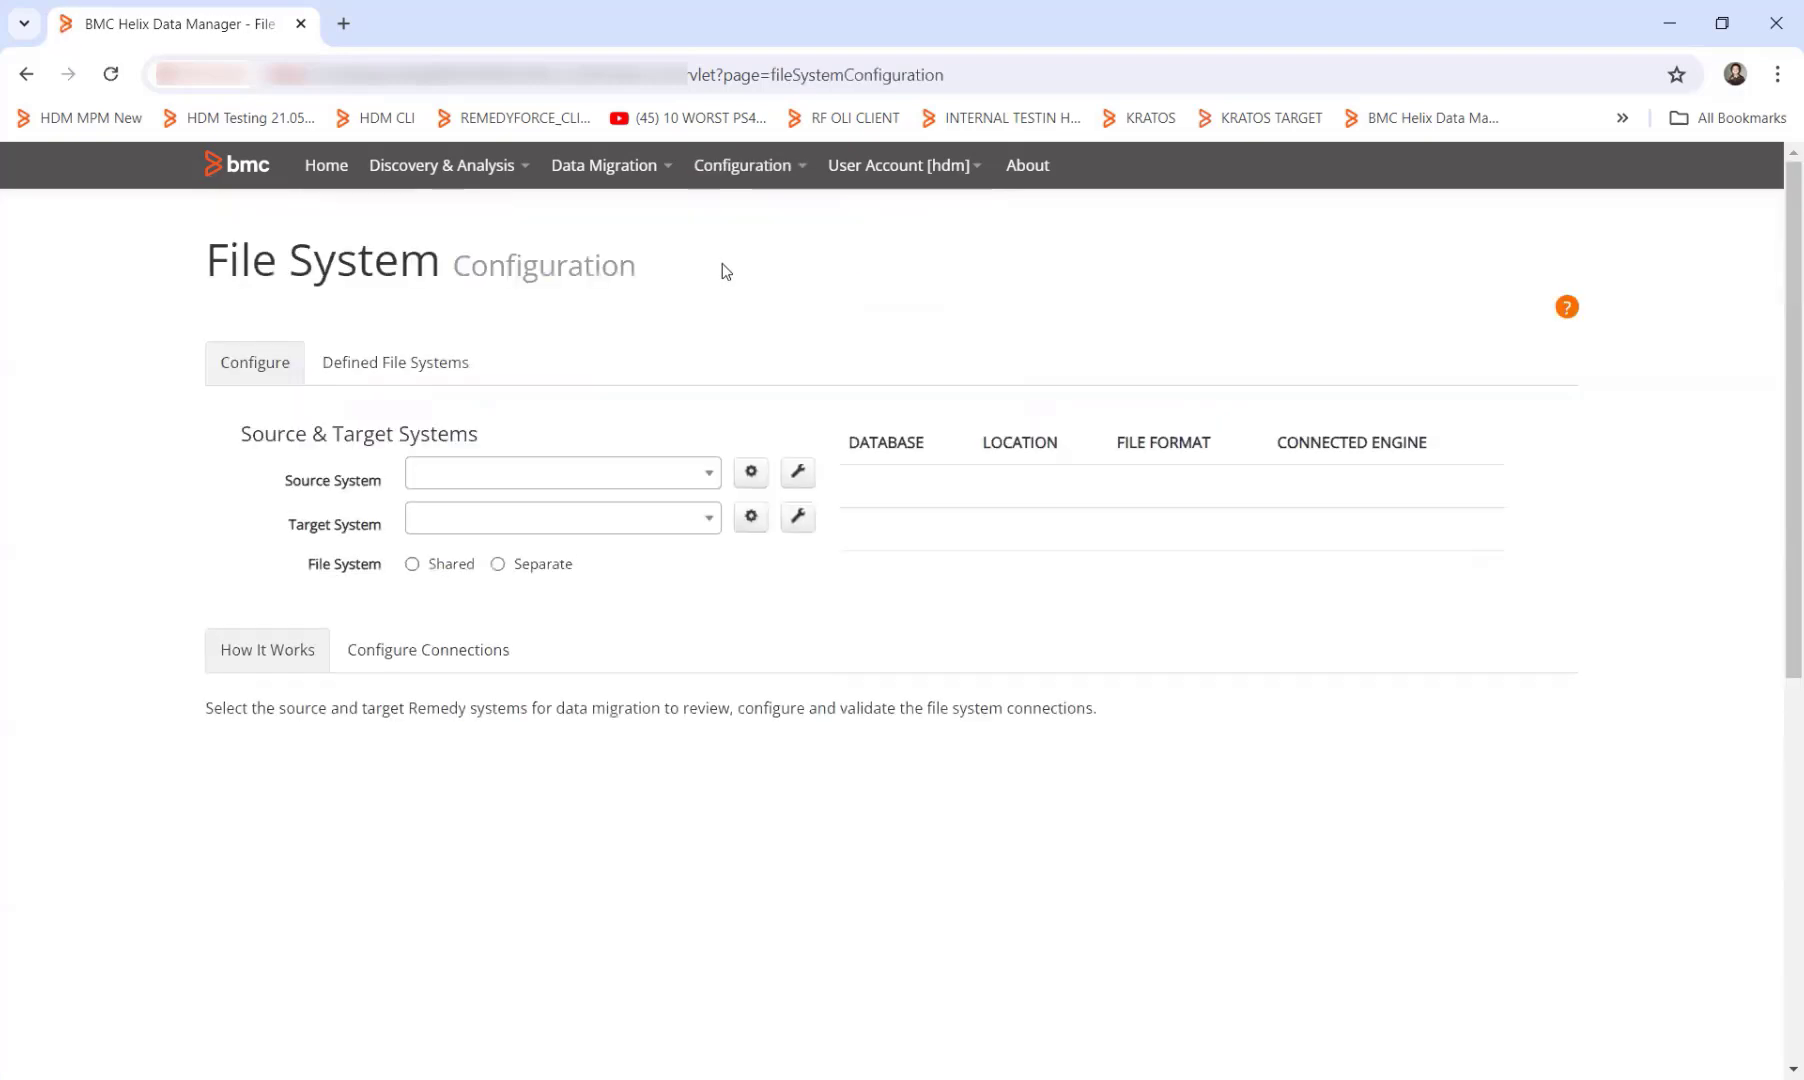
{"action": "left_click", "coordinate": [590, 477]}
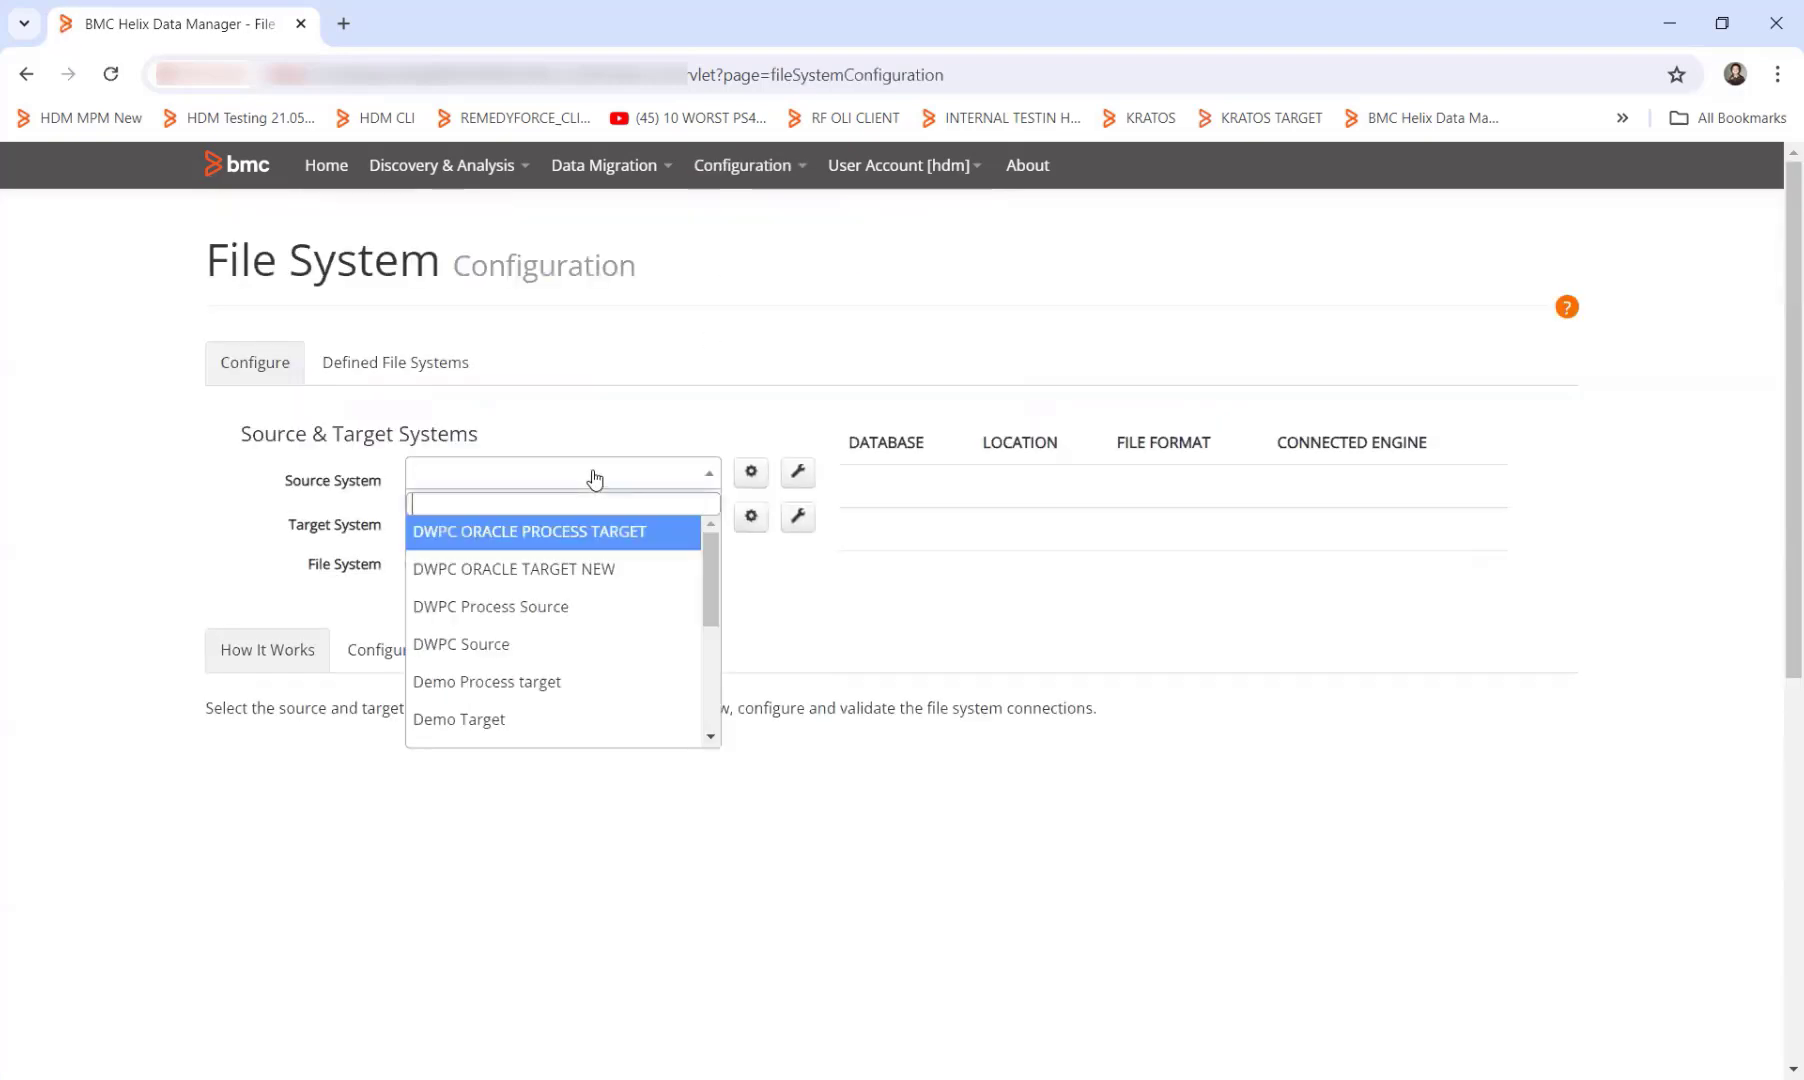
{"action": "left_click", "coordinate": [537, 645]}
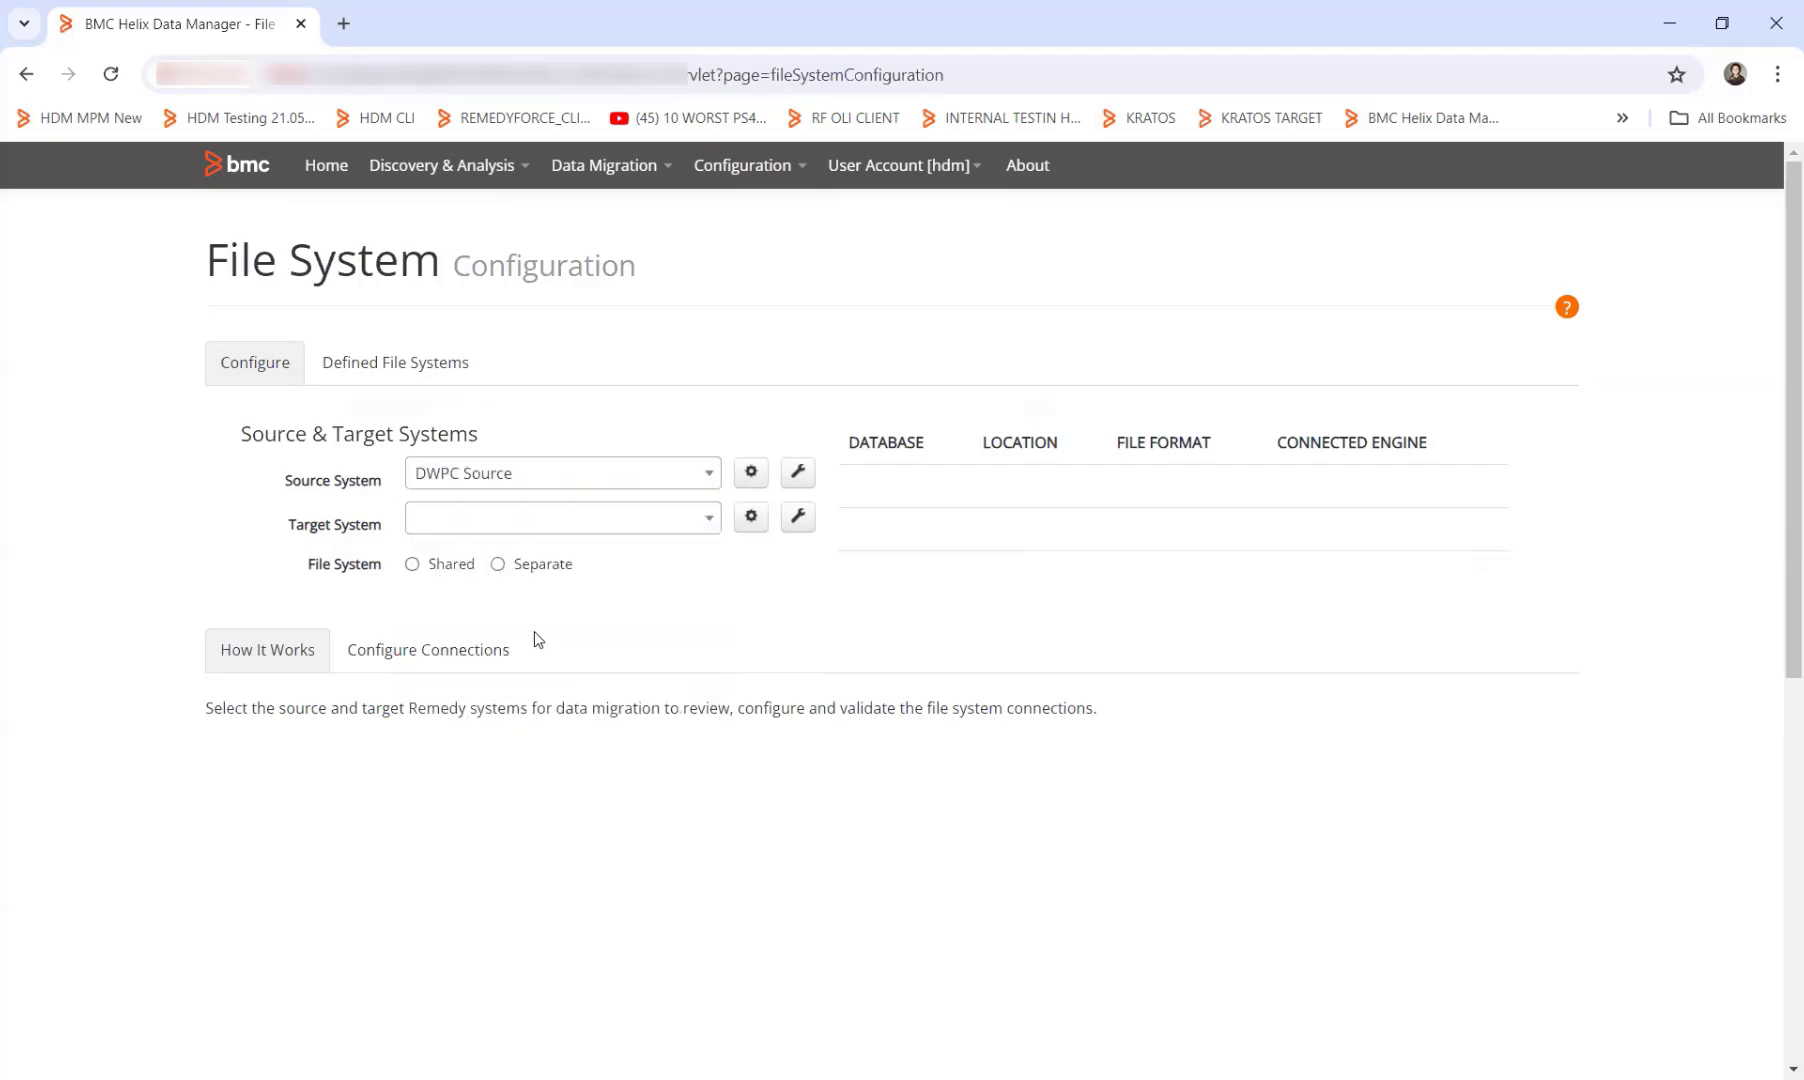
{"action": "left_click", "coordinate": [536, 517]}
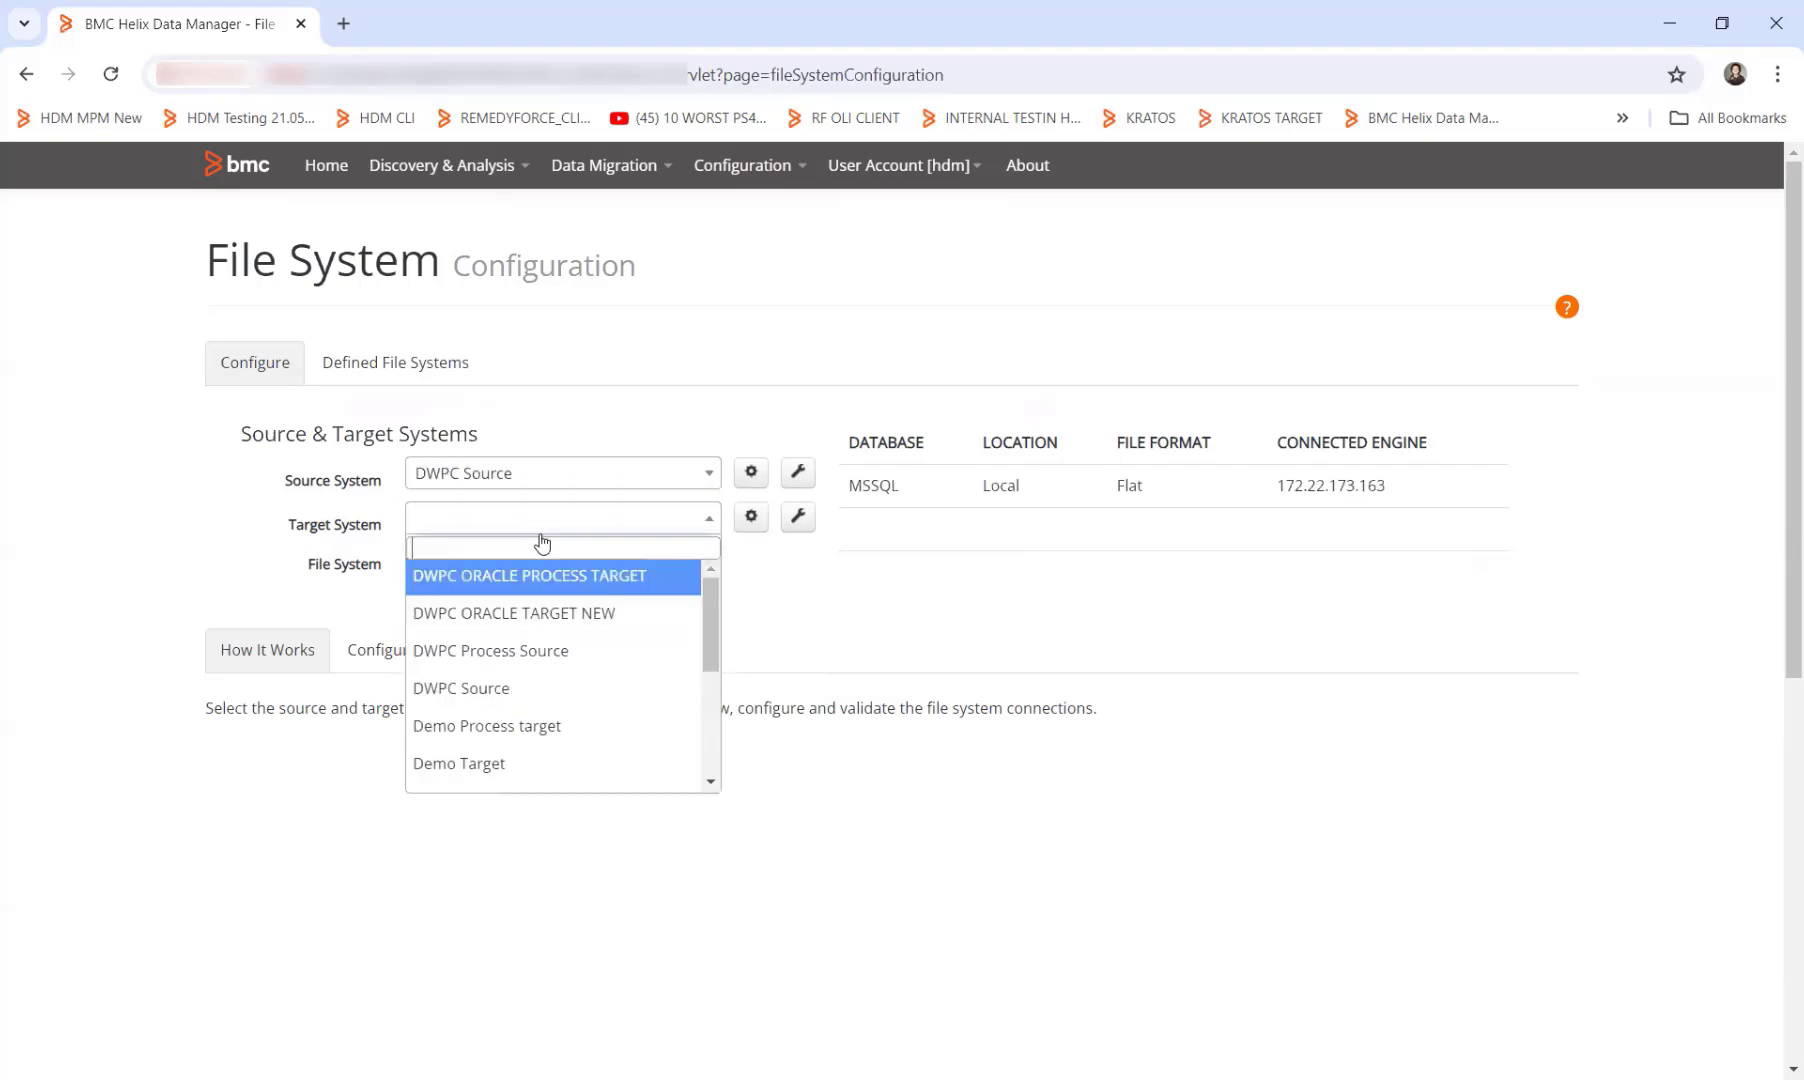
{"action": "left_click", "coordinate": [585, 612]}
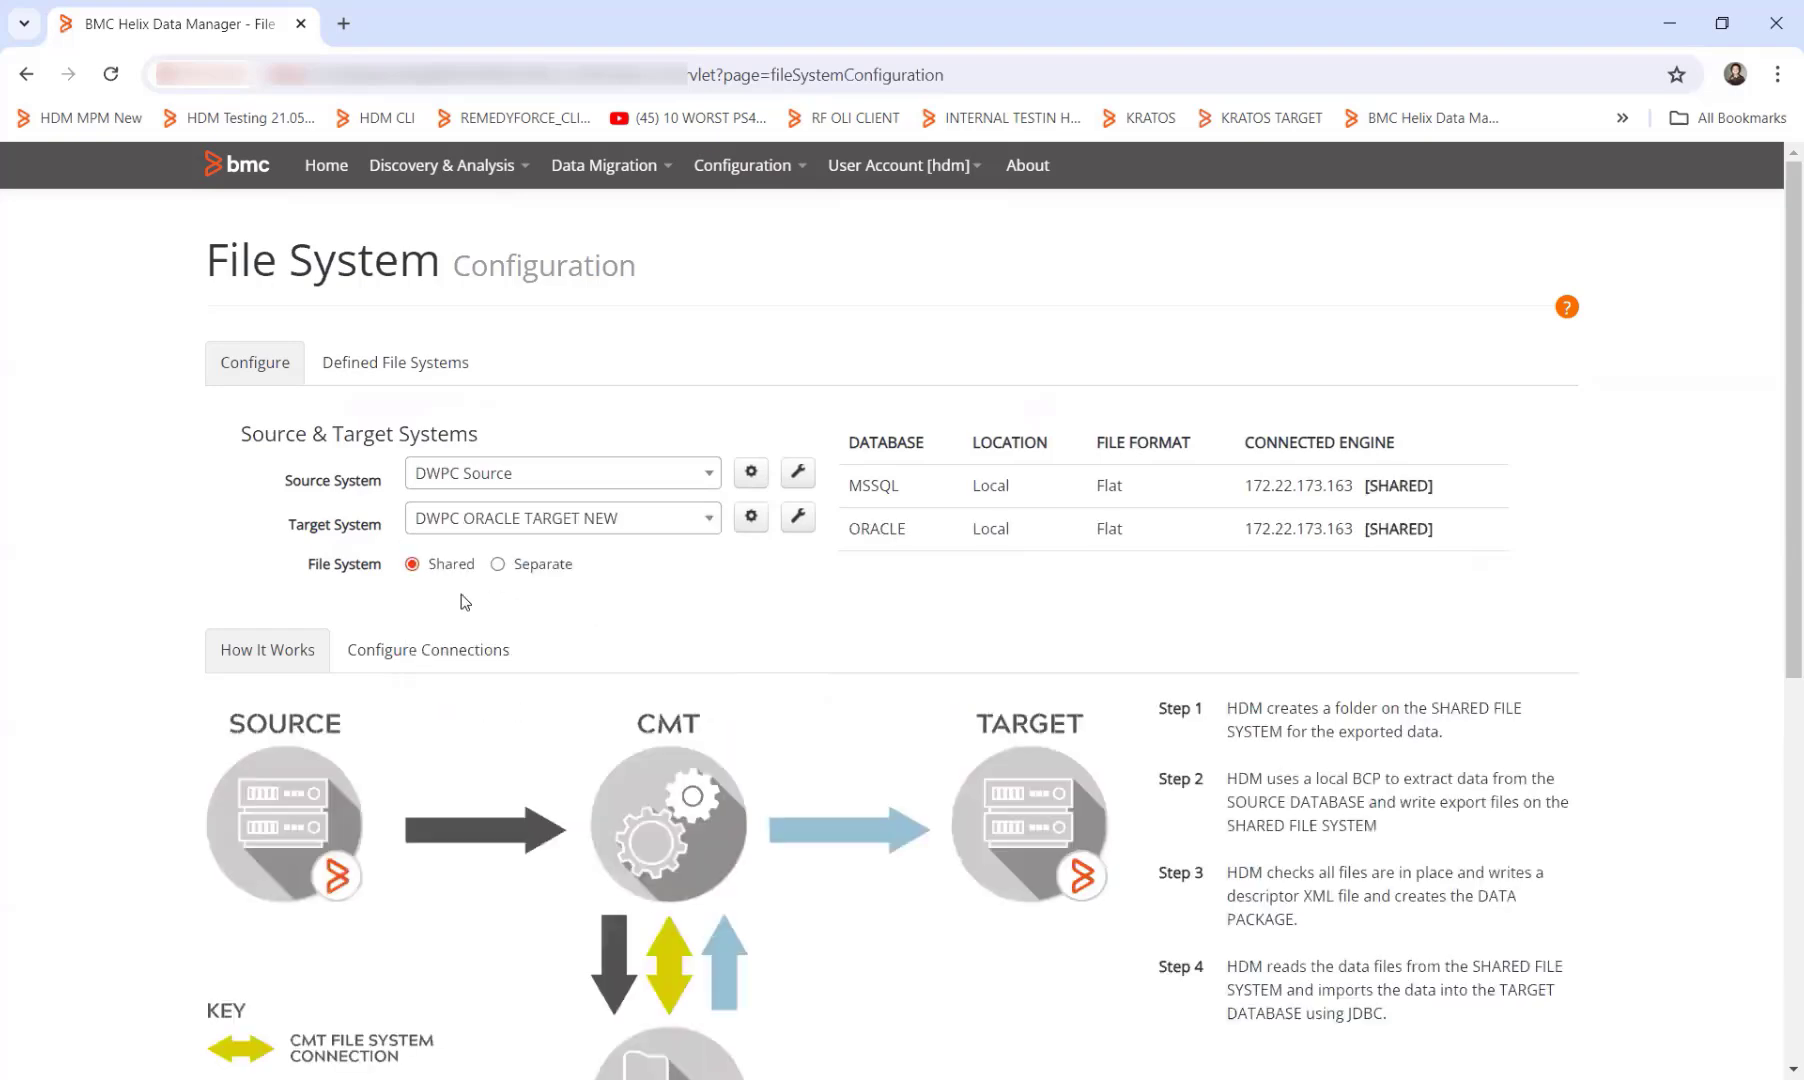
{"action": "left_click", "coordinate": [420, 652]}
{"action": "scroll", "coordinate": [500, 478], "scroll_direction": "down", "scroll_amount": 1}
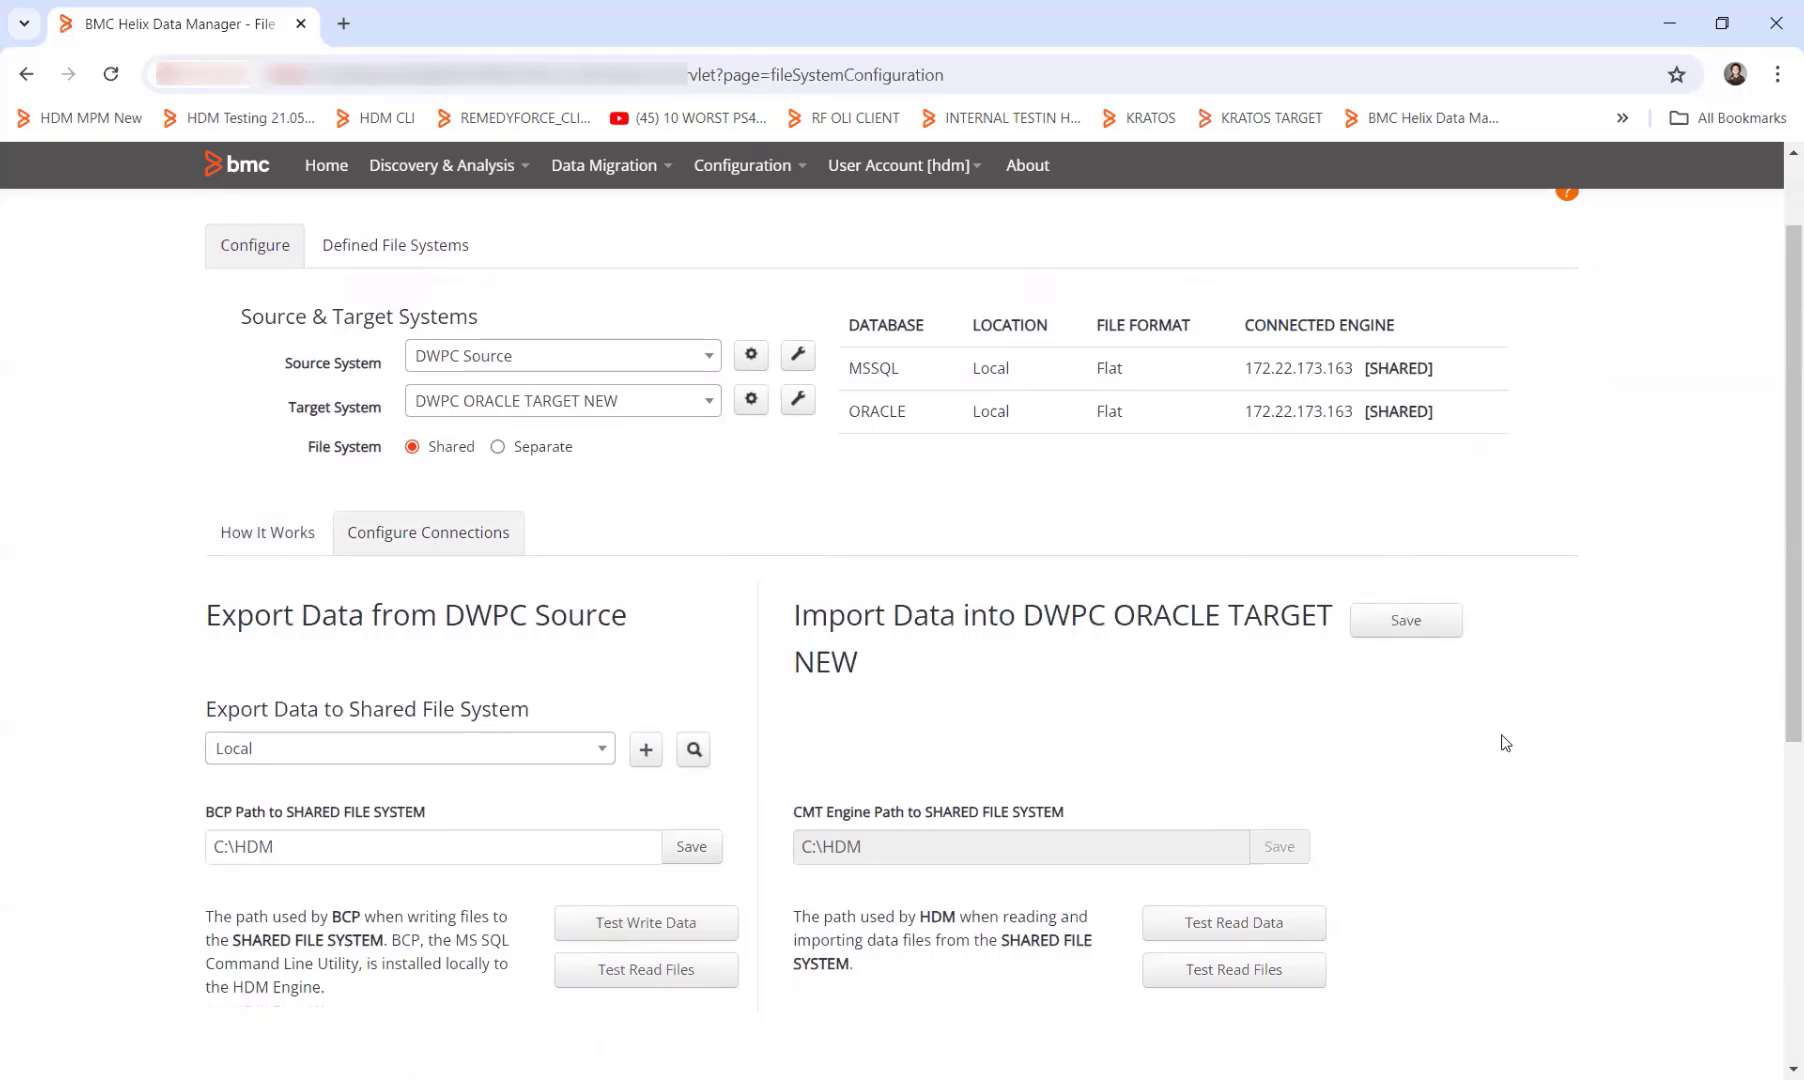
Step: Save the current file system configuration, and also save one with DWPC Process Source as source and DWPC ORACLE PROCESS TARGET as target
{"action": "scroll", "coordinate": [1505, 742], "scroll_direction": "up", "scroll_amount": 1}
{"action": "left_click", "coordinate": [1400, 738]}
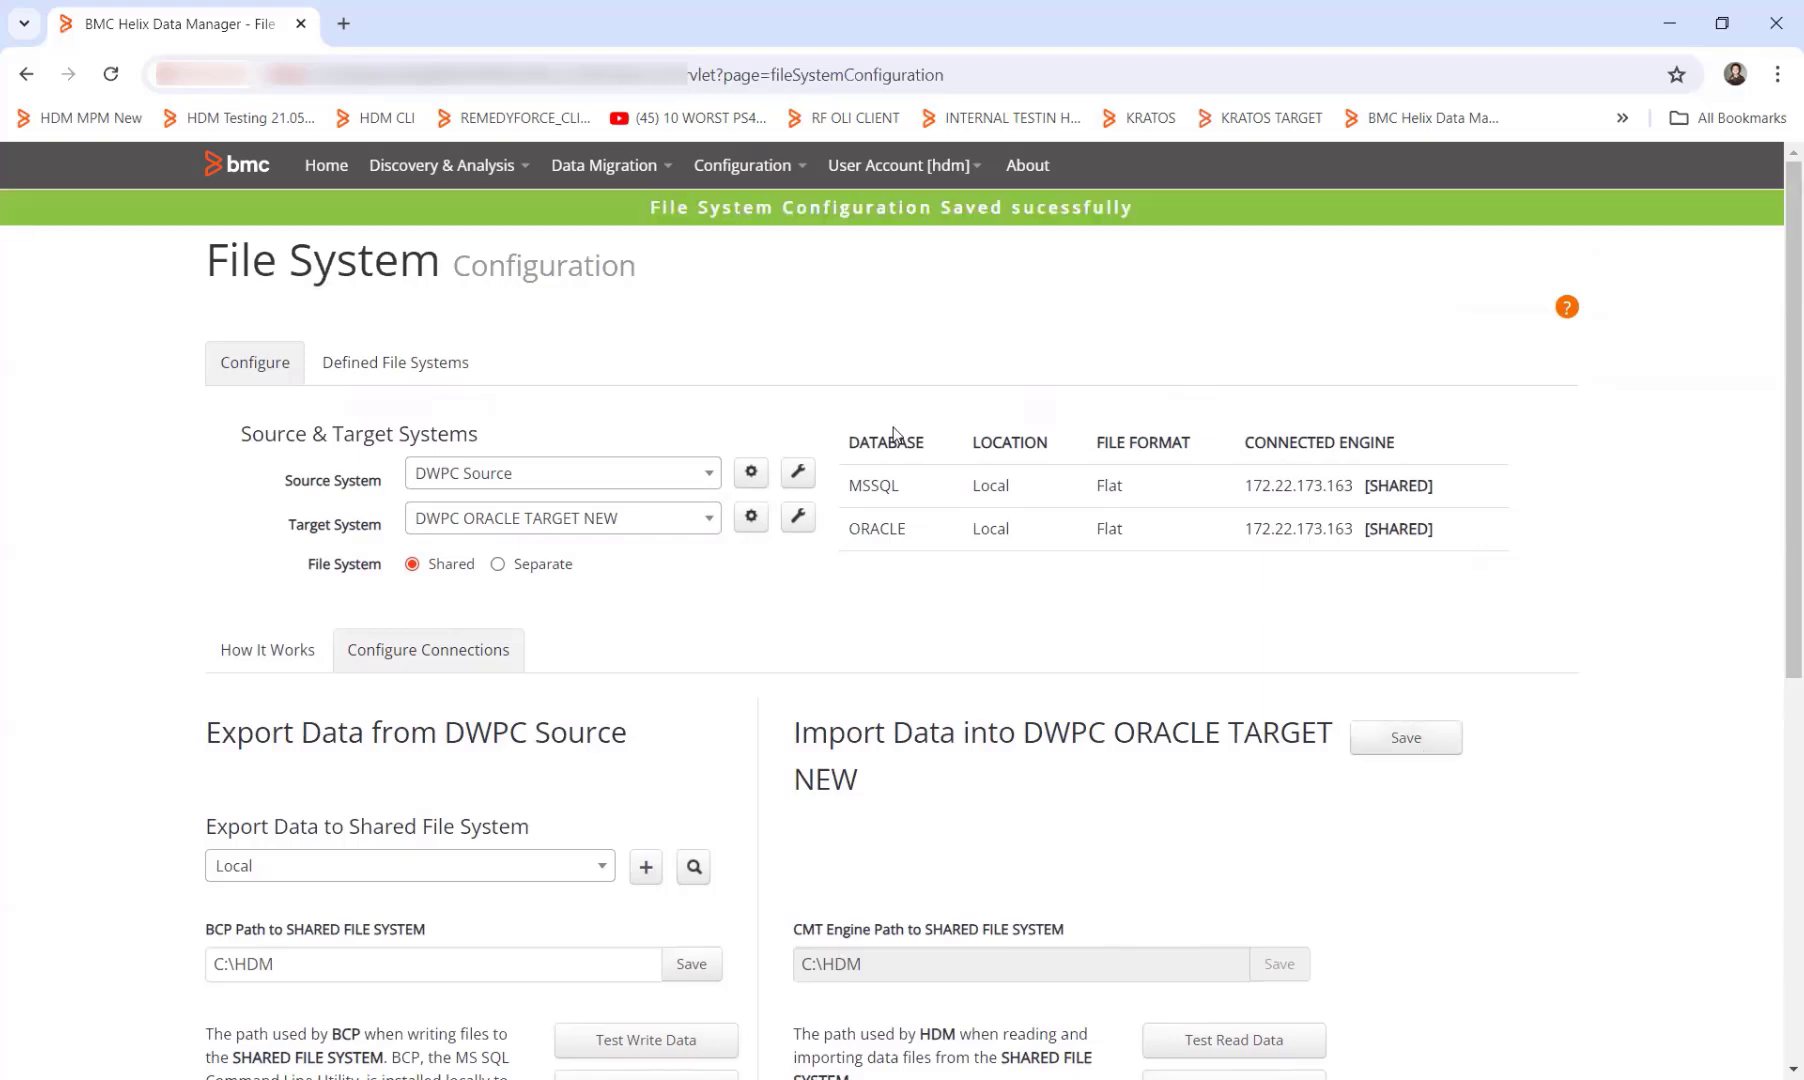
{"action": "left_click", "coordinate": [636, 489]}
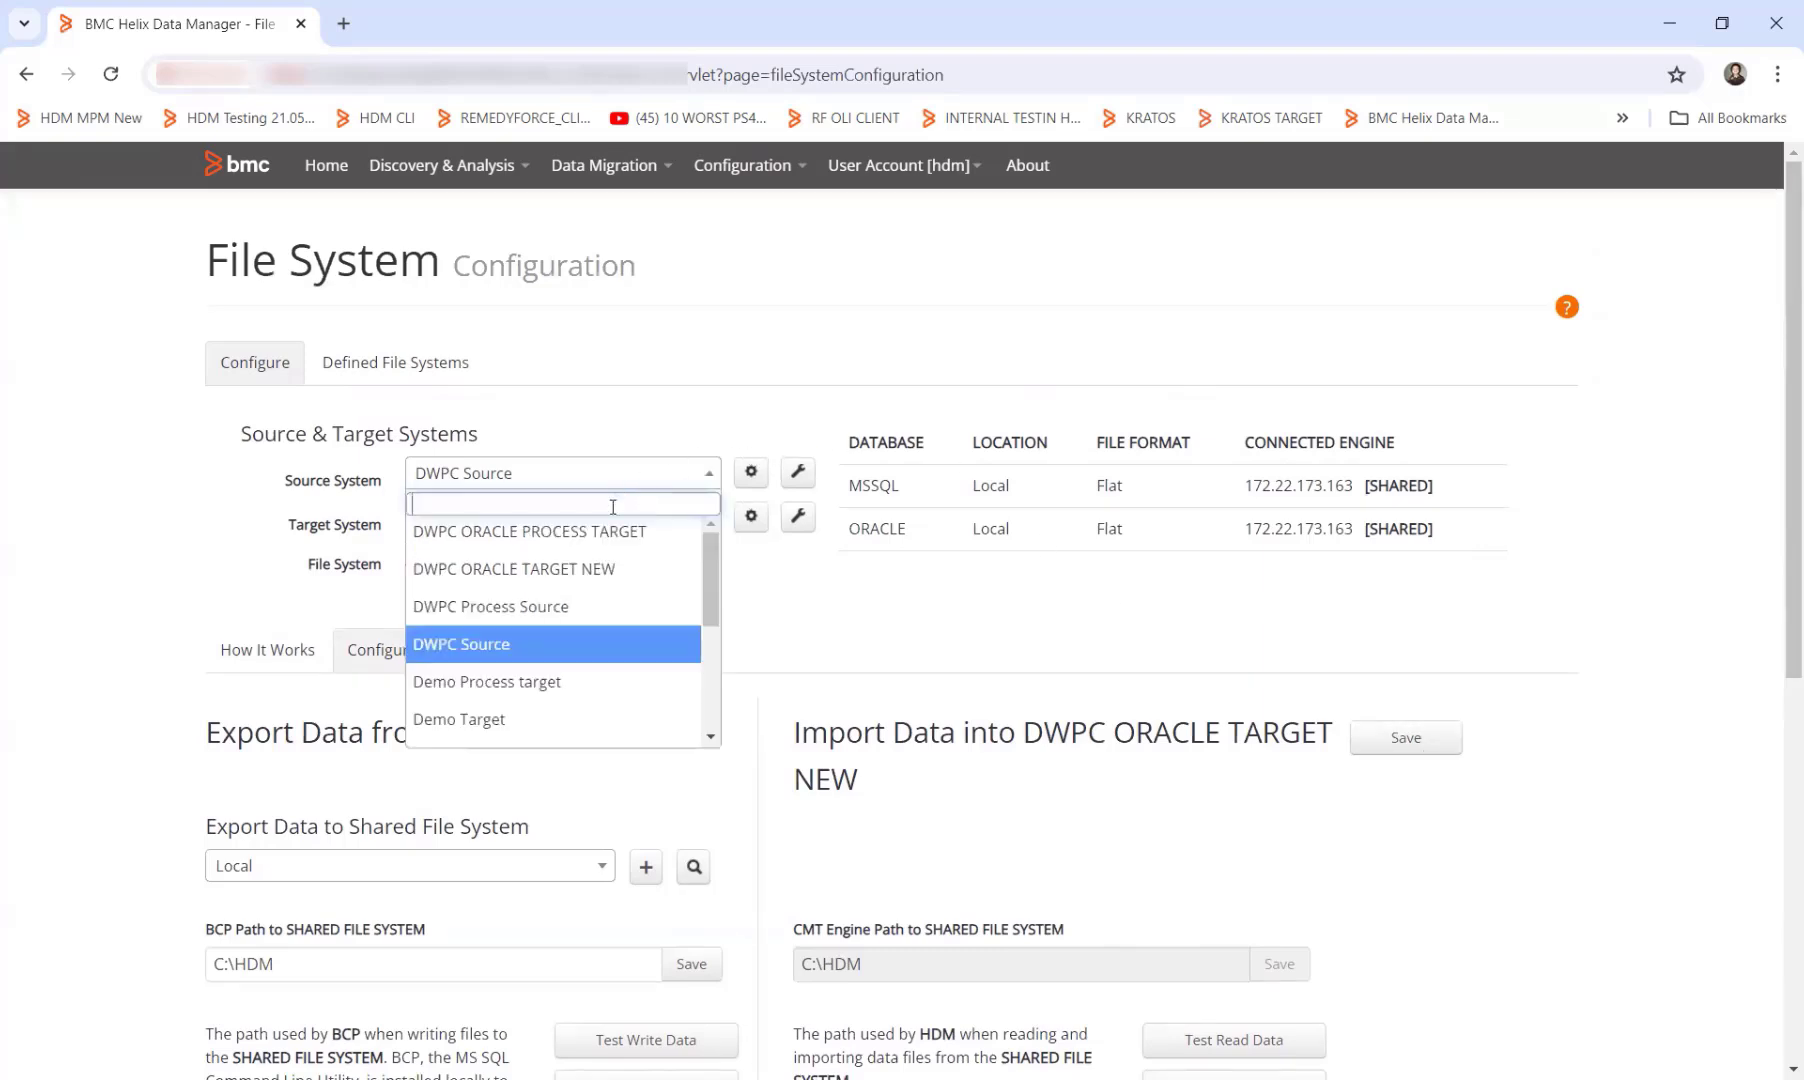
{"action": "left_click", "coordinate": [472, 608]}
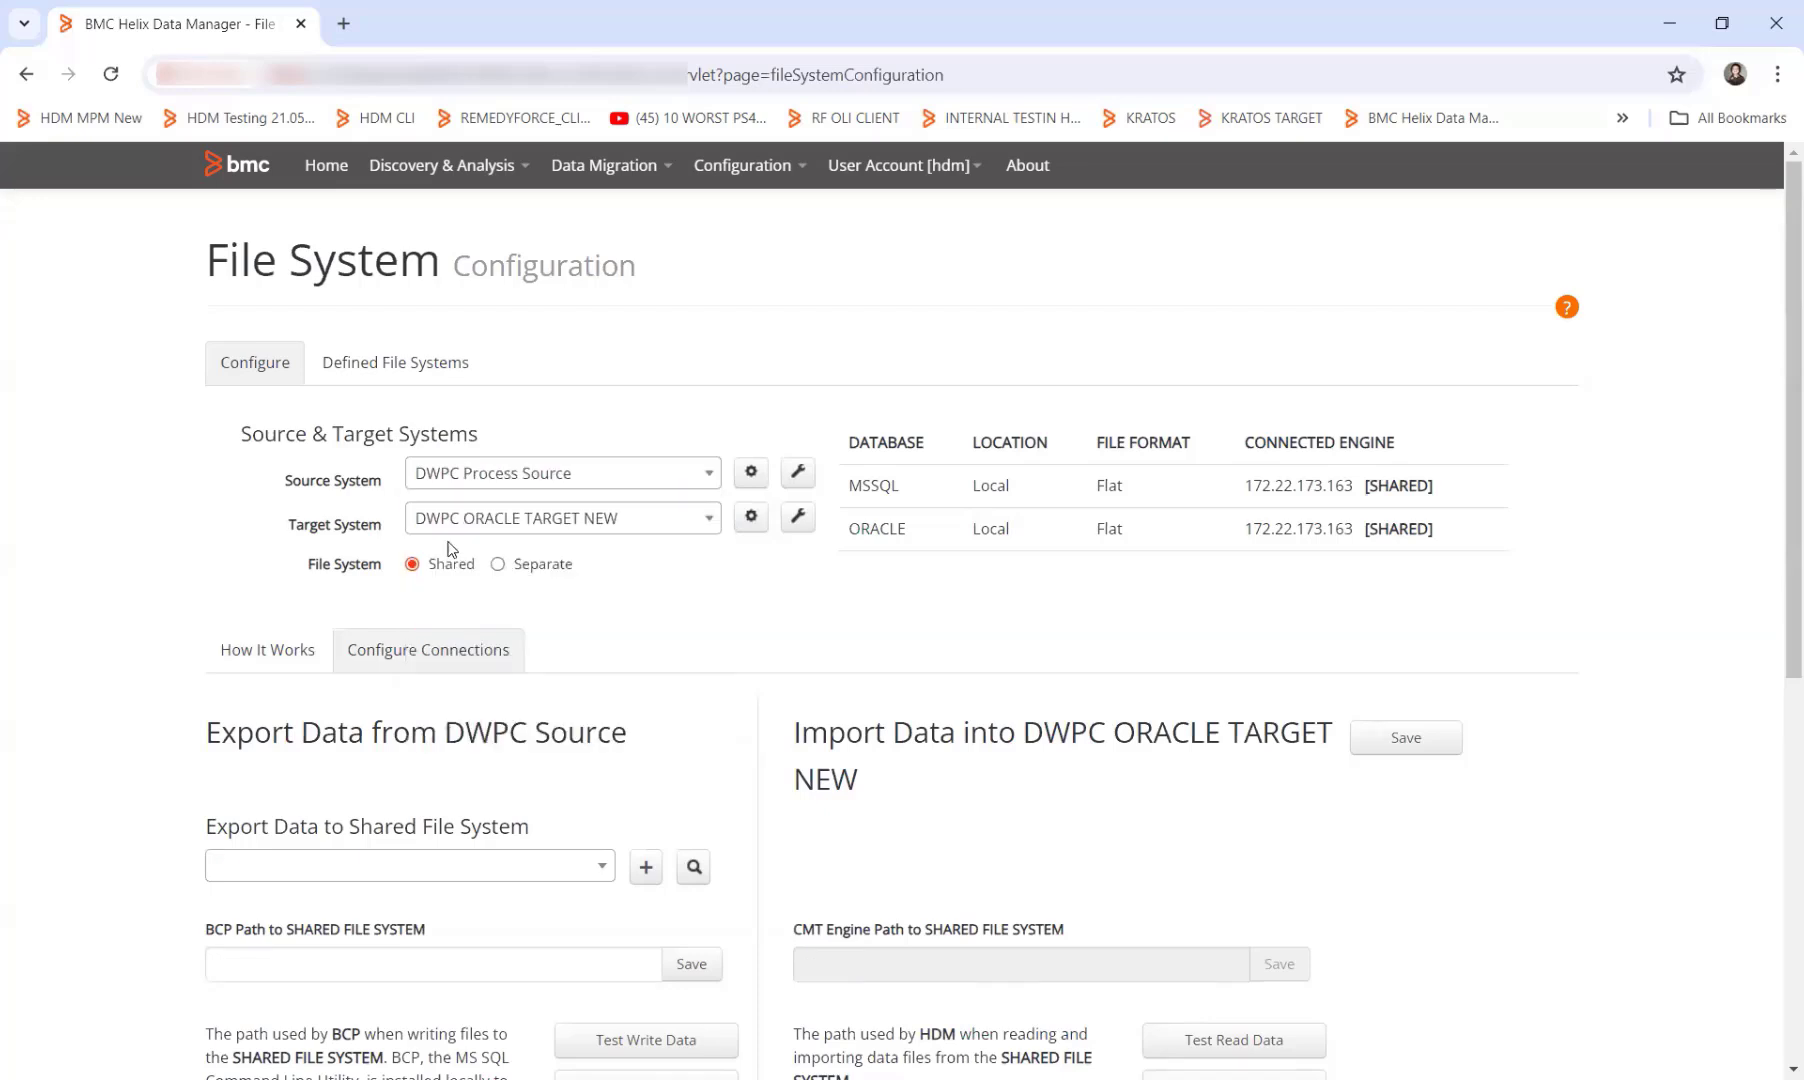
{"action": "left_click", "coordinate": [545, 520]}
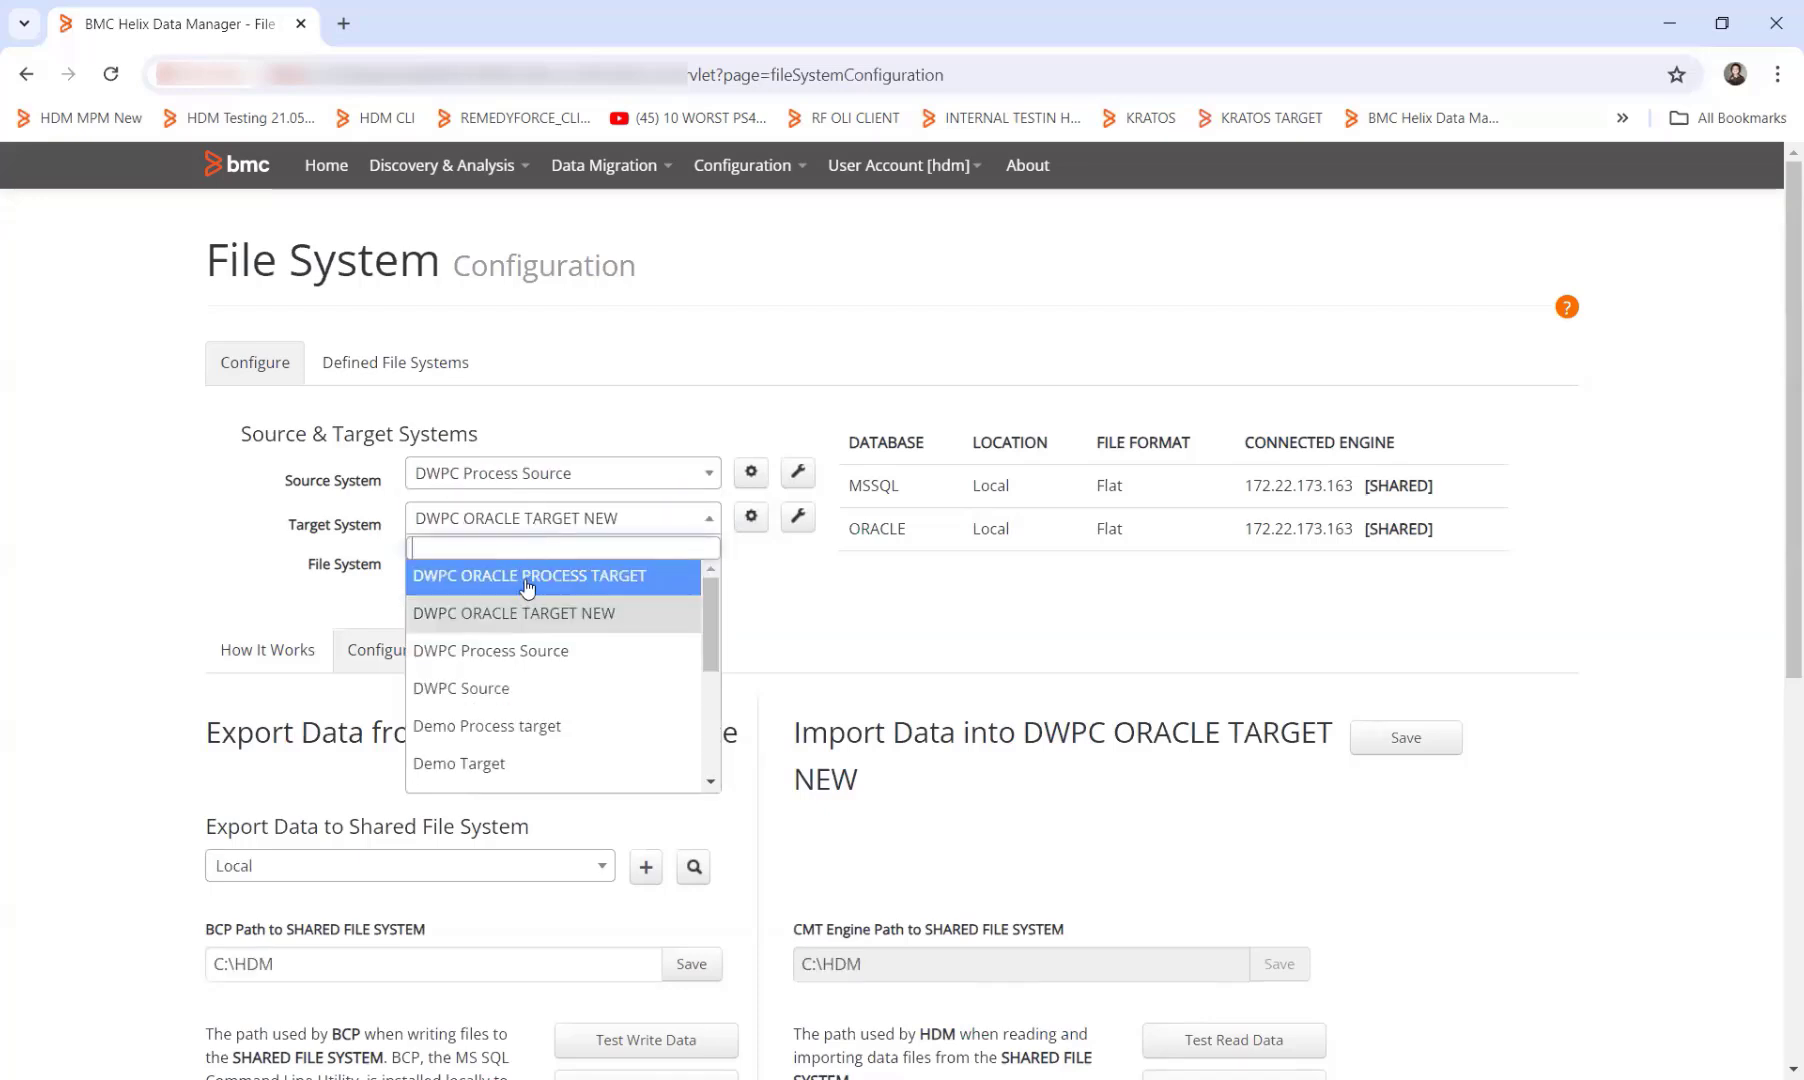
{"action": "left_click", "coordinate": [529, 578]}
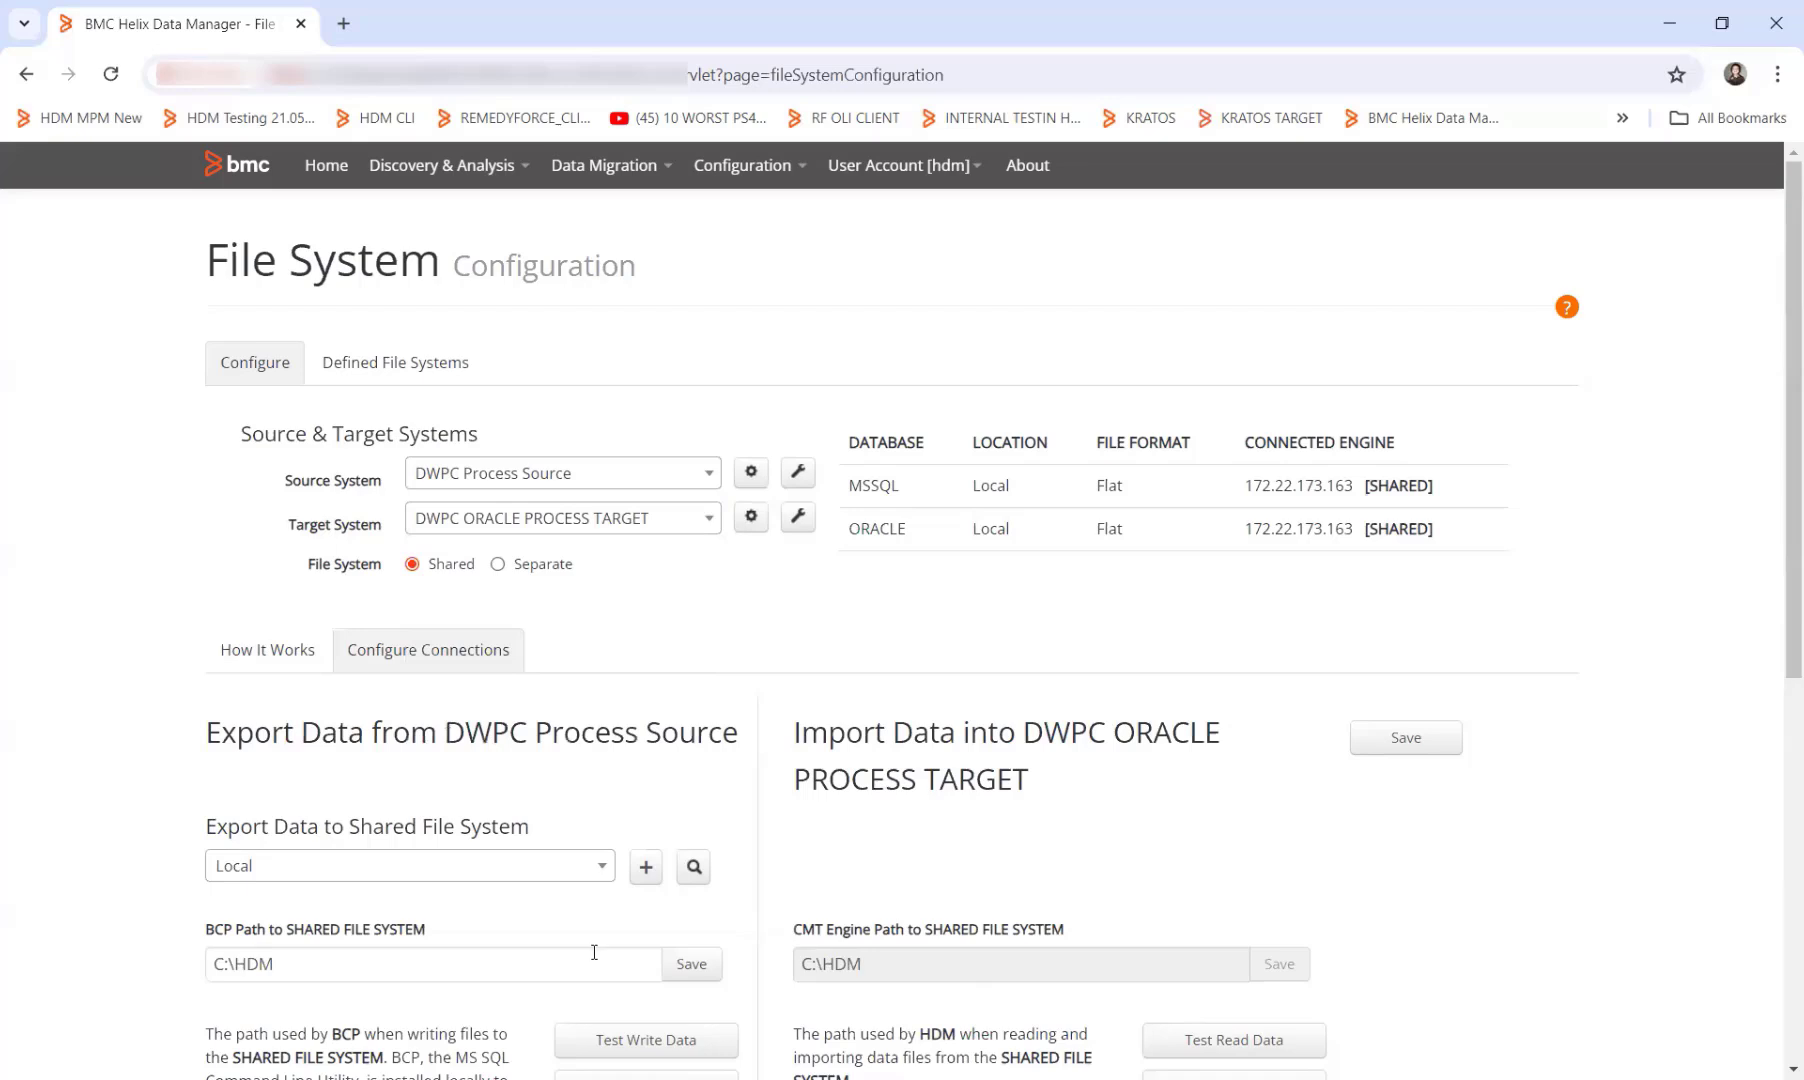
{"action": "left_click", "coordinate": [1407, 740]}
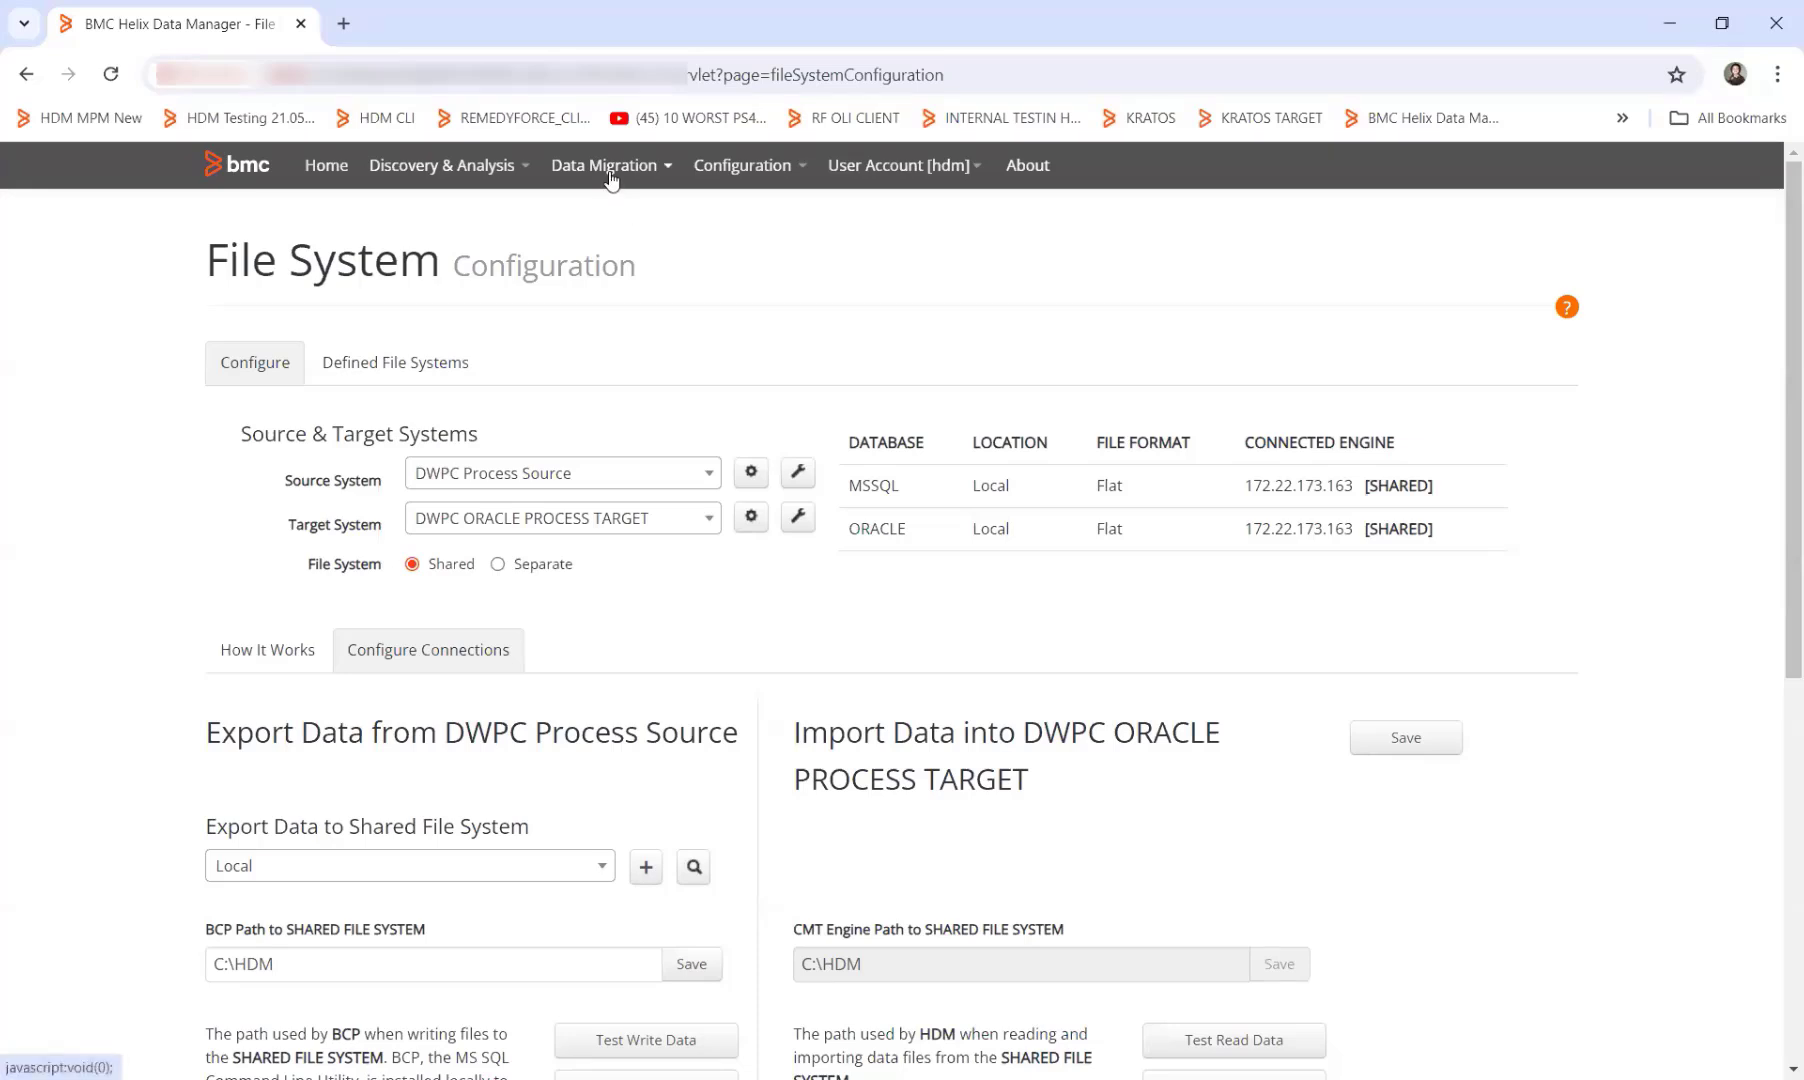
Step: Go to the migration packs and filter the pack names by "template dwpc"
{"action": "left_click", "coordinate": [611, 178]}
{"action": "left_click", "coordinate": [607, 312]}
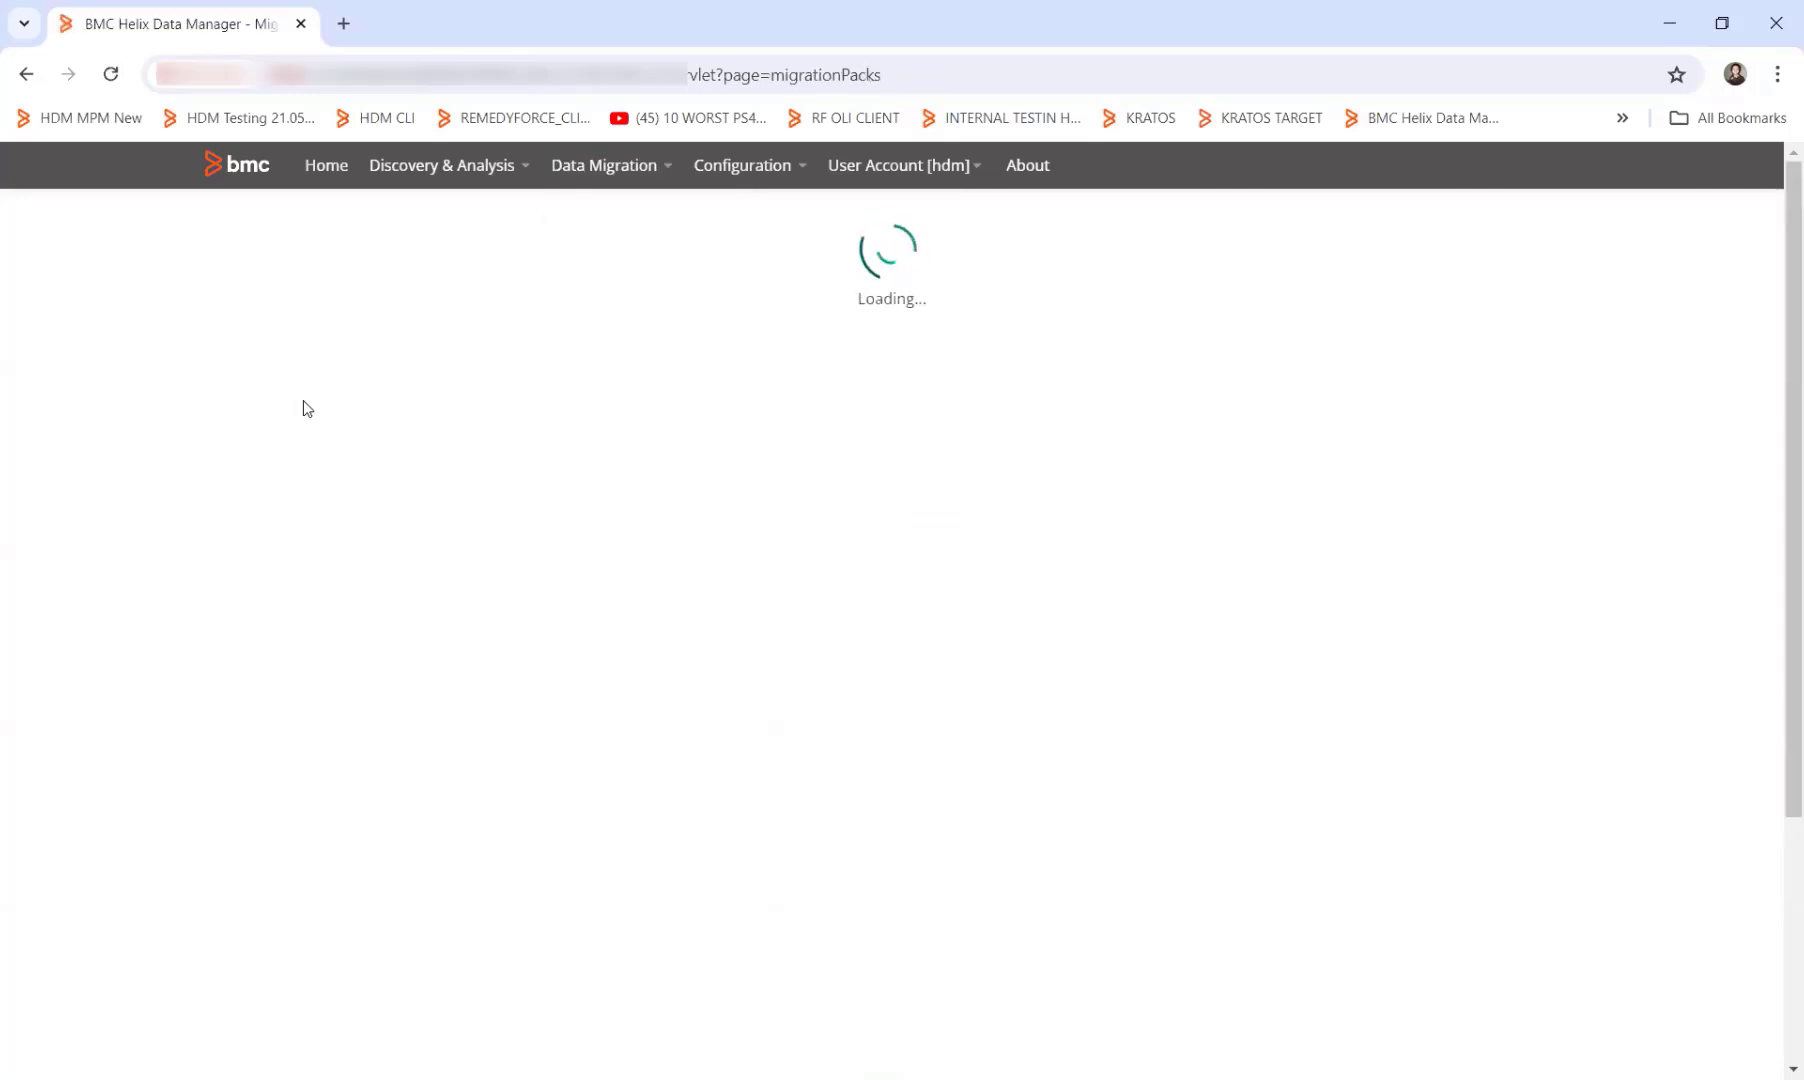
{"action": "left_click", "coordinate": [429, 396]}
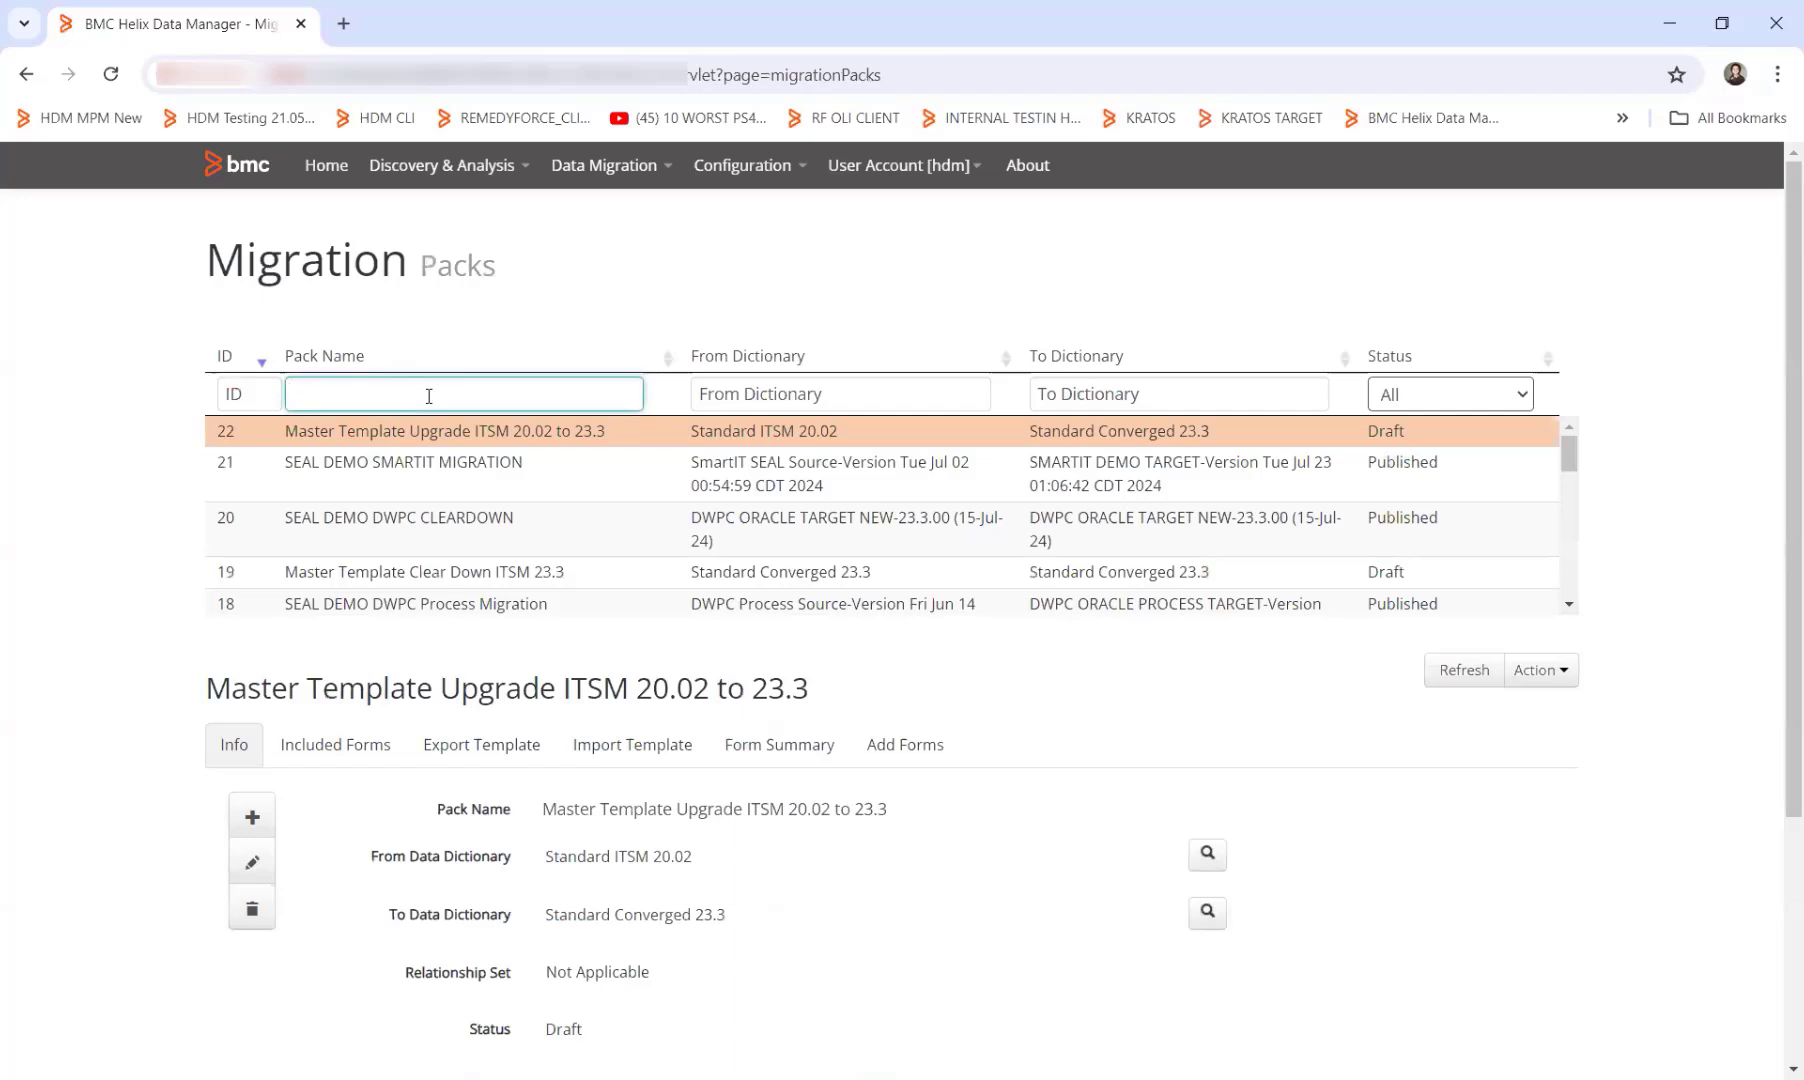
{"action": "type", "text": "te"}
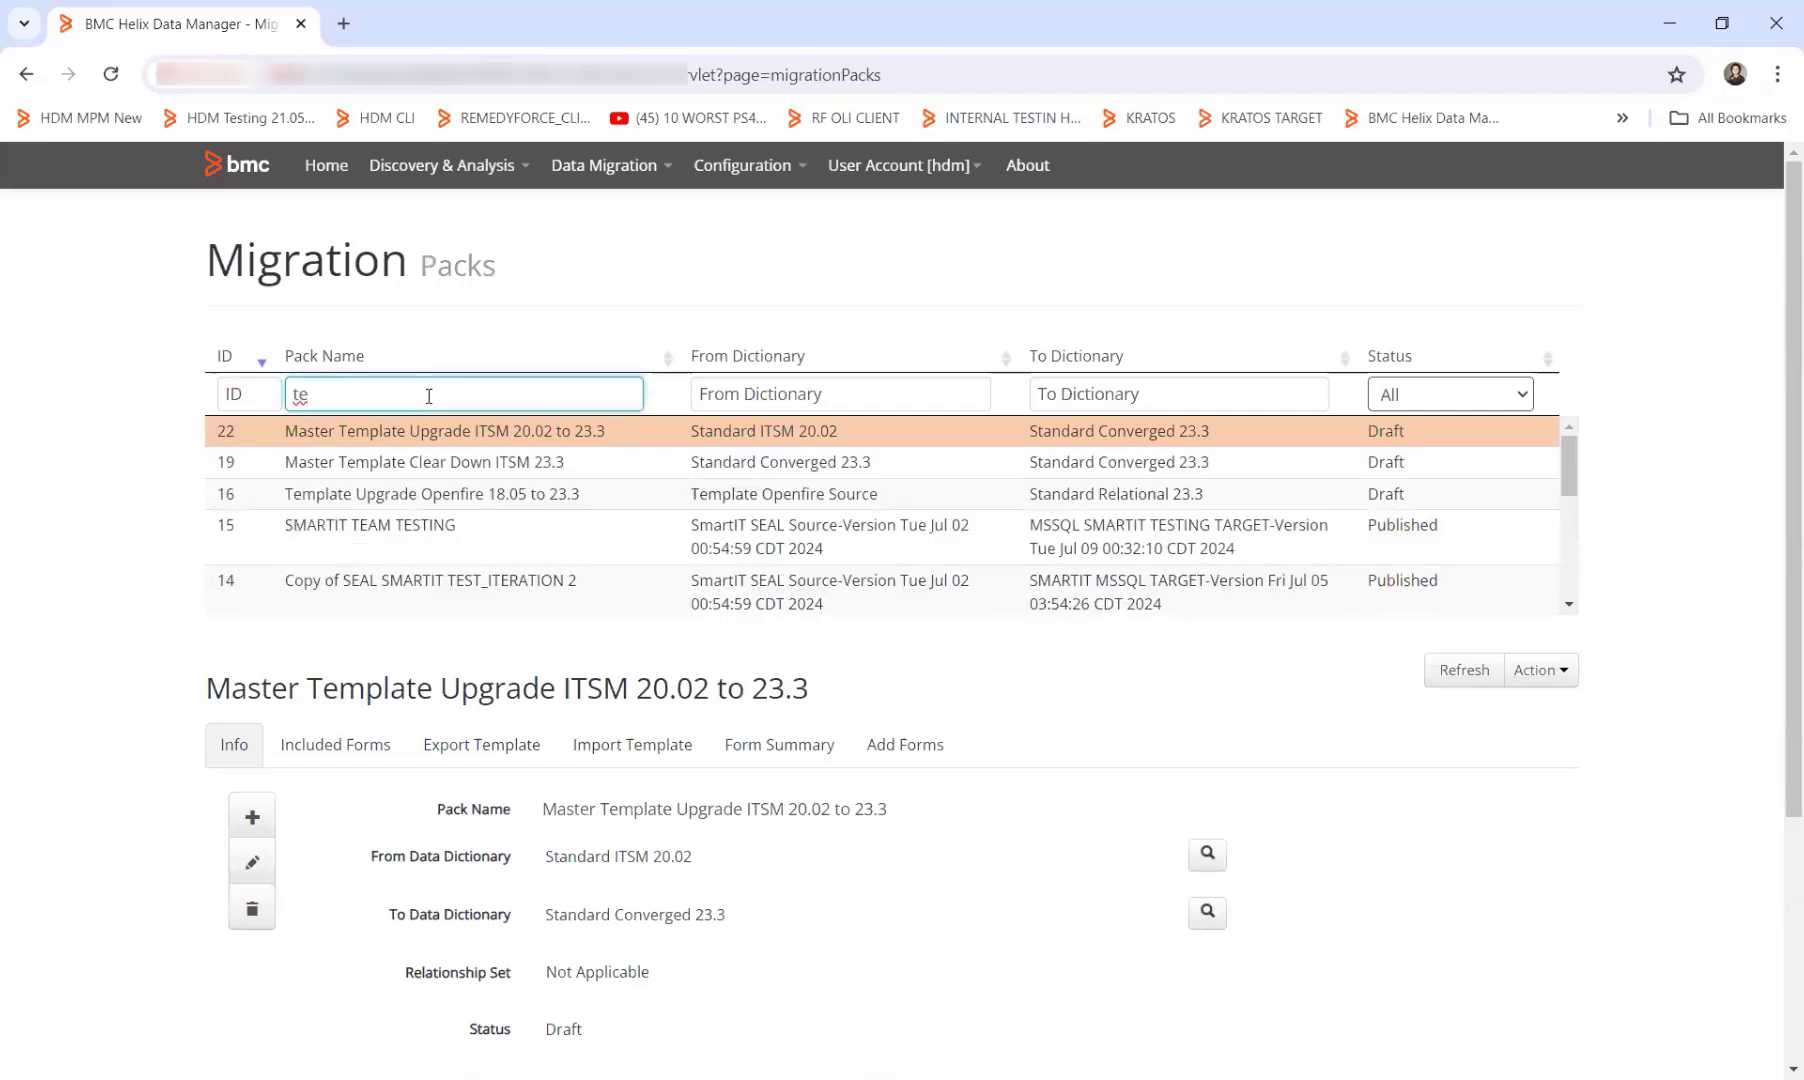
{"action": "type", "text": "mplat"}
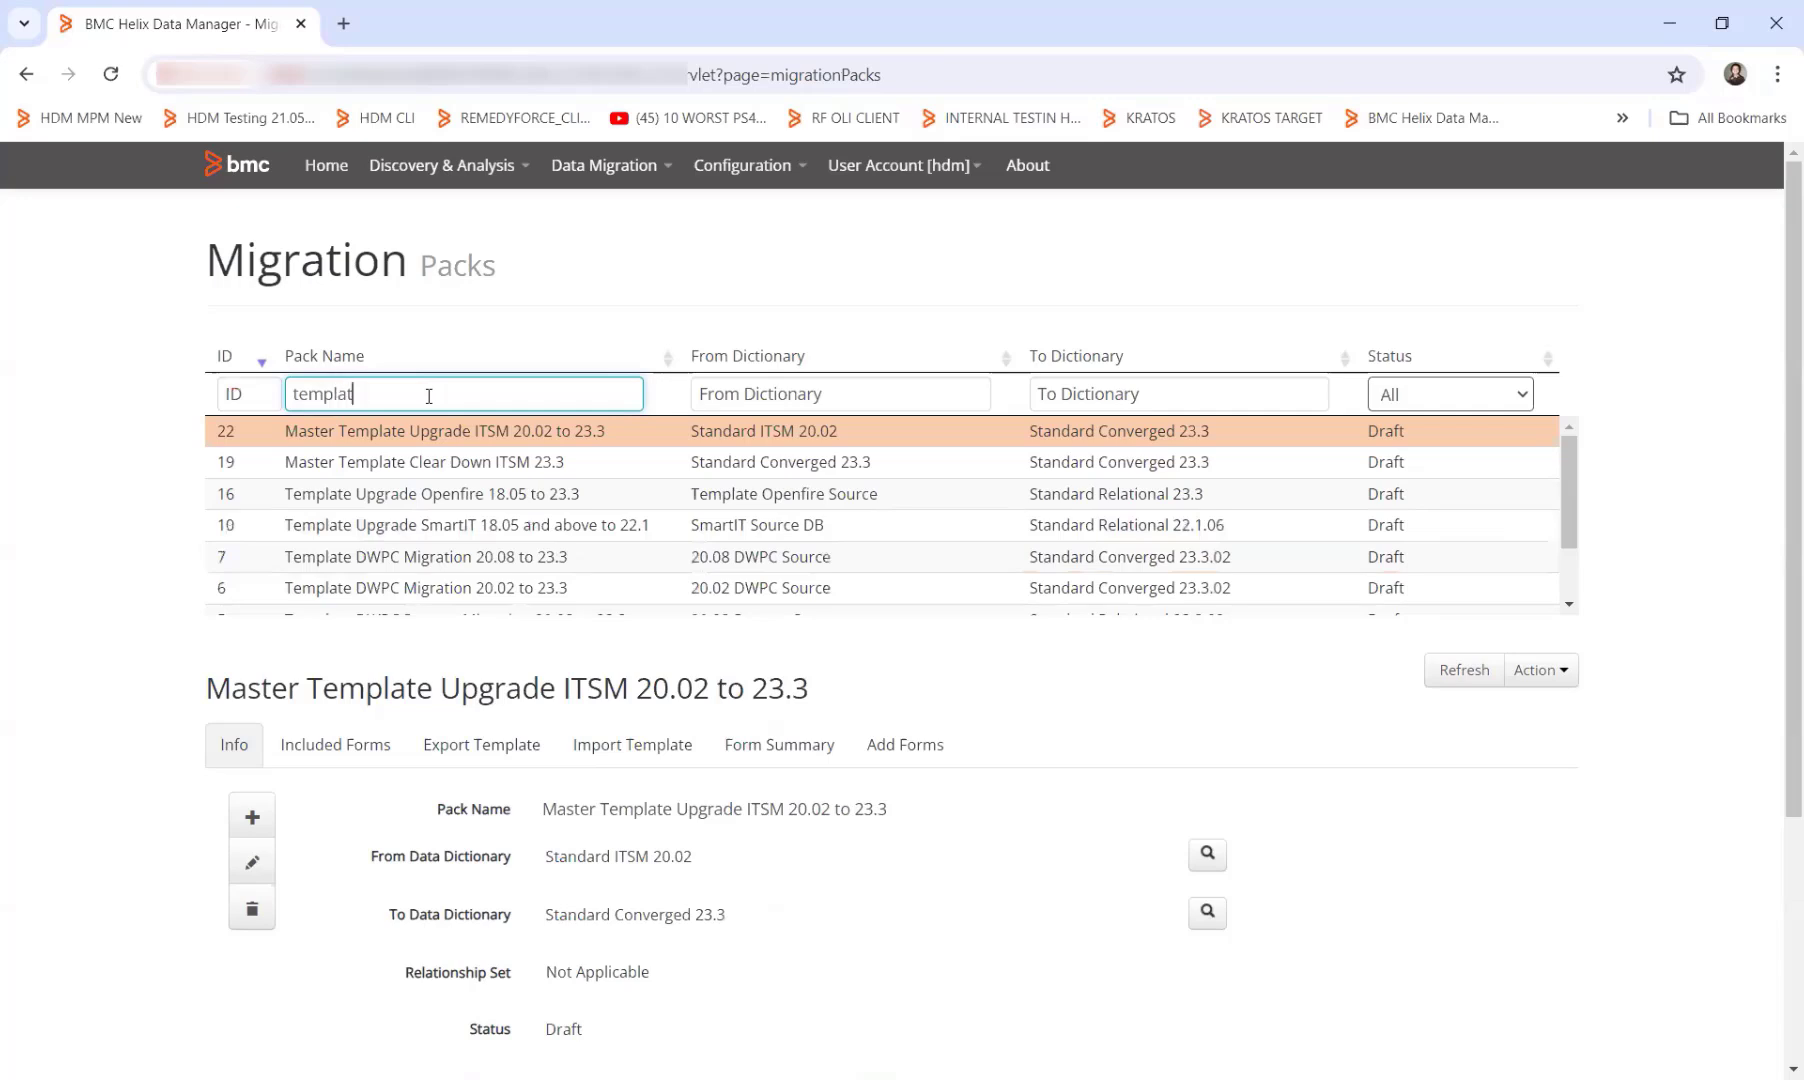
{"action": "type", "text": "e dwpc"}
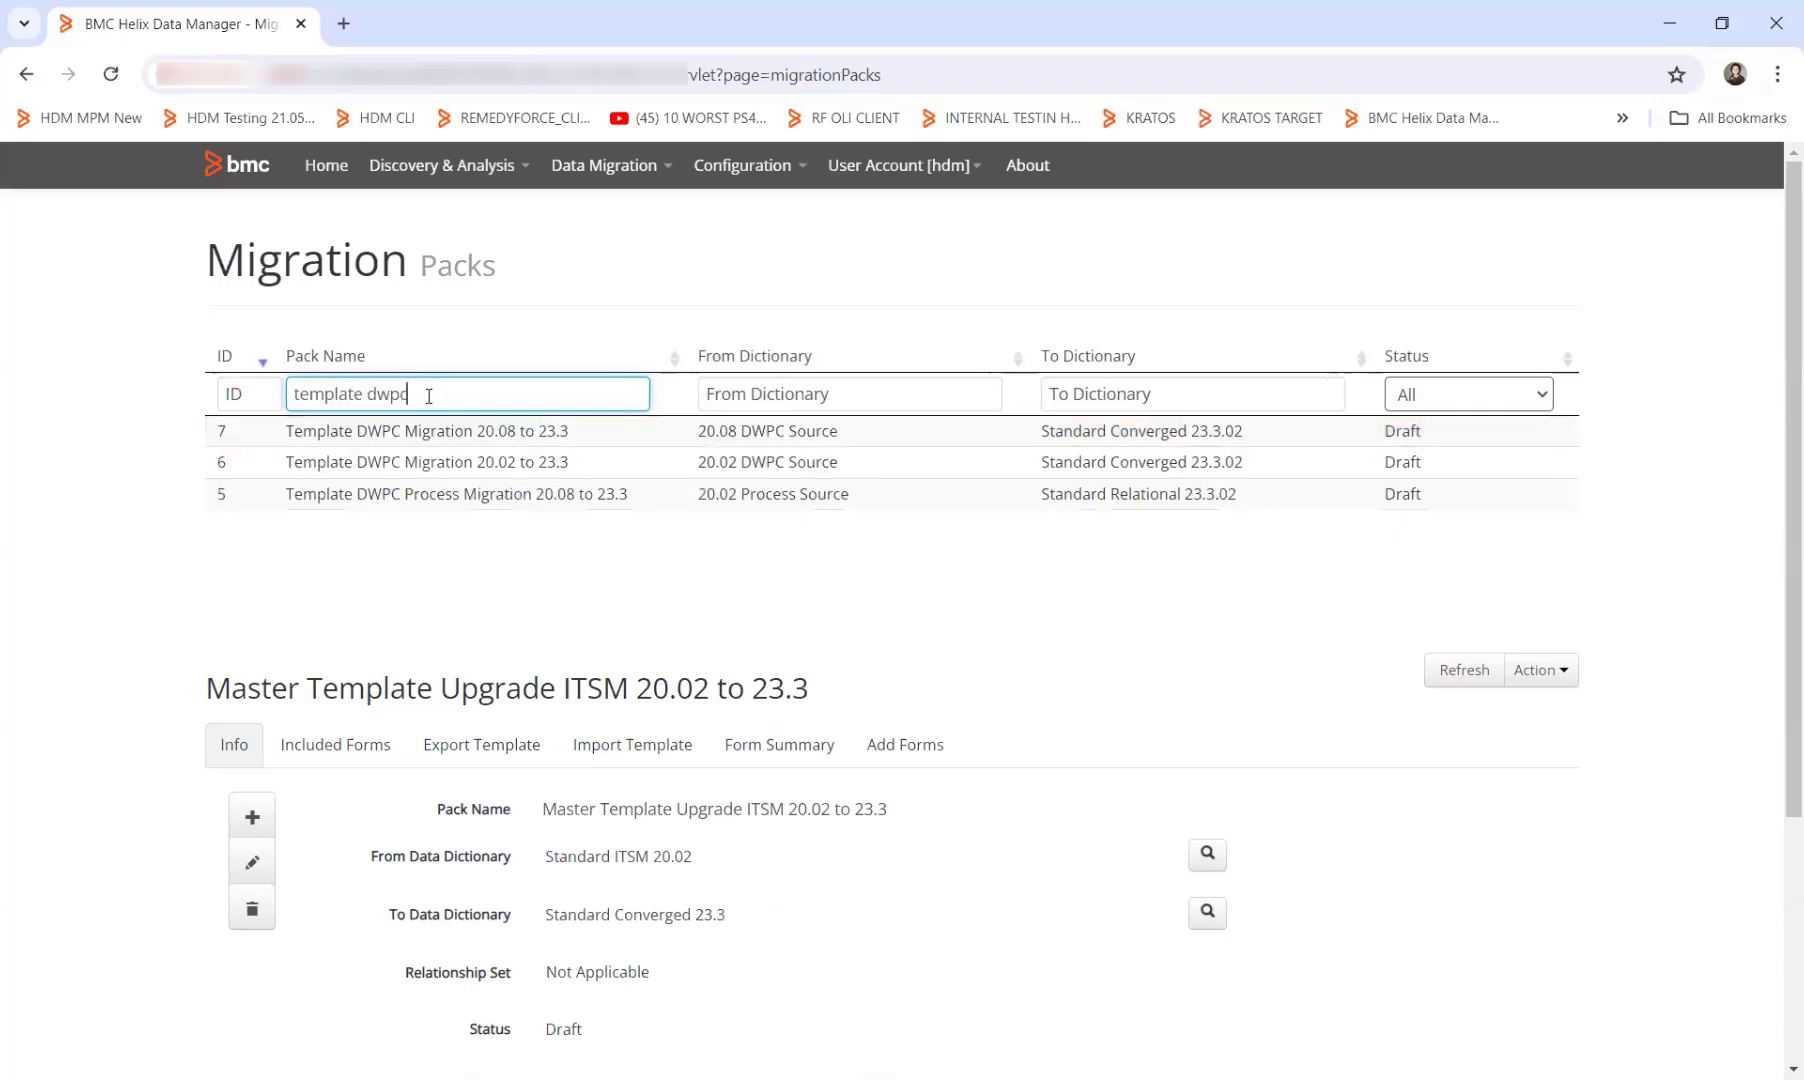
Step: View the included forms of the Template DWPC Migration 20.02 to 23.3 pack
{"action": "left_click", "coordinate": [440, 466]}
{"action": "scroll", "coordinate": [1060, 581], "scroll_direction": "down", "scroll_amount": 1}
{"action": "scroll", "coordinate": [1060, 581], "scroll_direction": "down", "scroll_amount": 1}
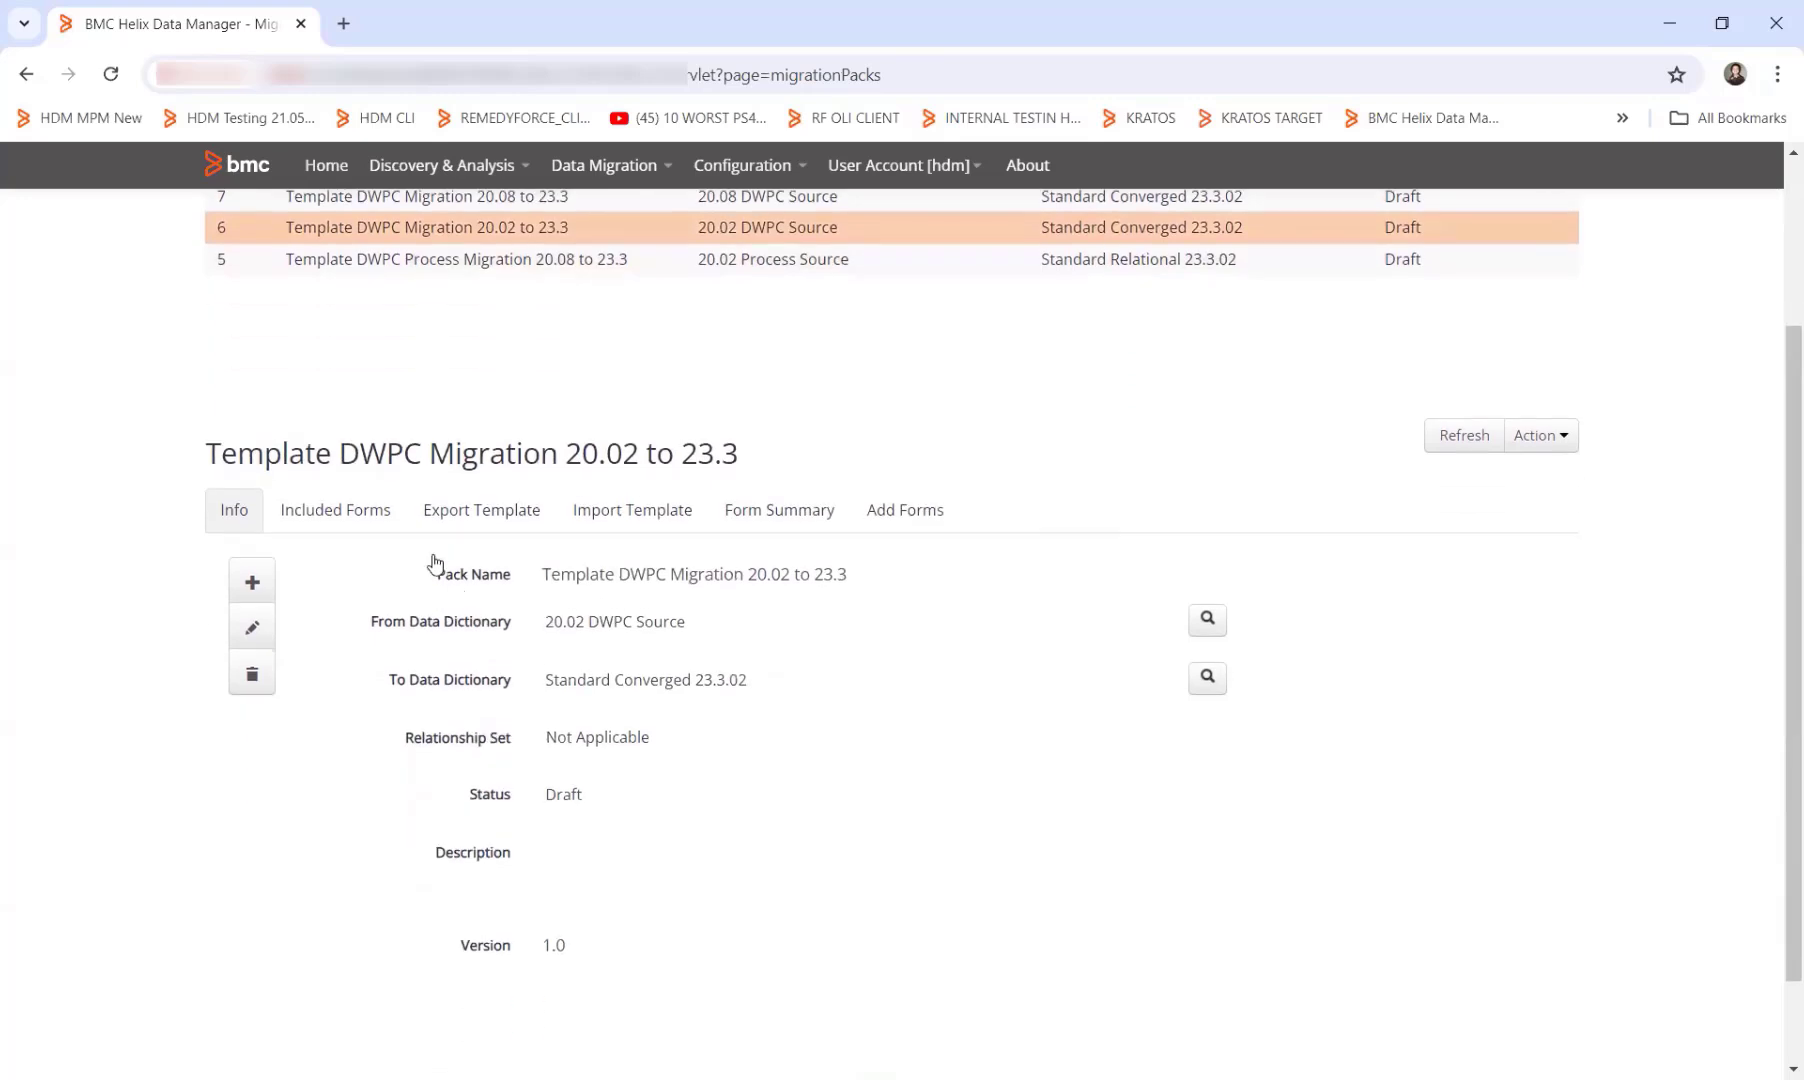
{"action": "left_click", "coordinate": [378, 516]}
{"action": "scroll", "coordinate": [303, 848], "scroll_direction": "down", "scroll_amount": 1}
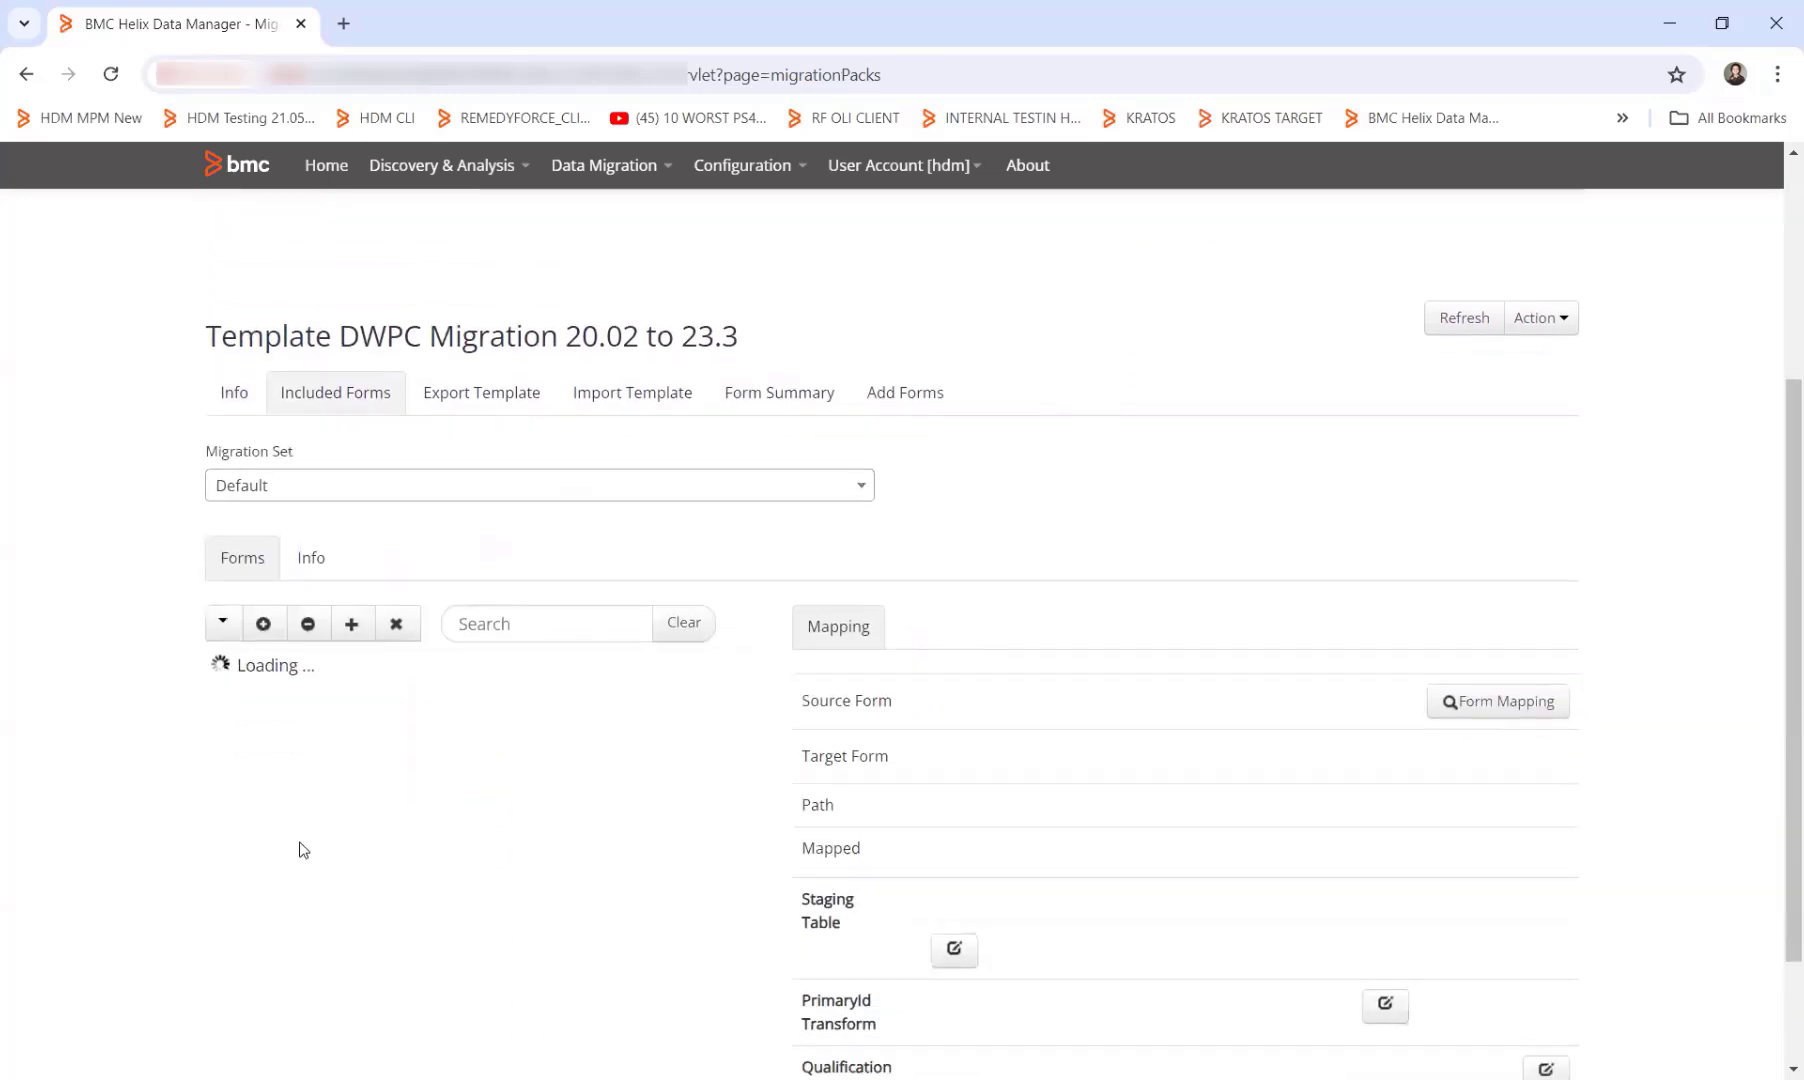
{"action": "scroll", "coordinate": [828, 768], "scroll_direction": "up", "scroll_amount": 1}
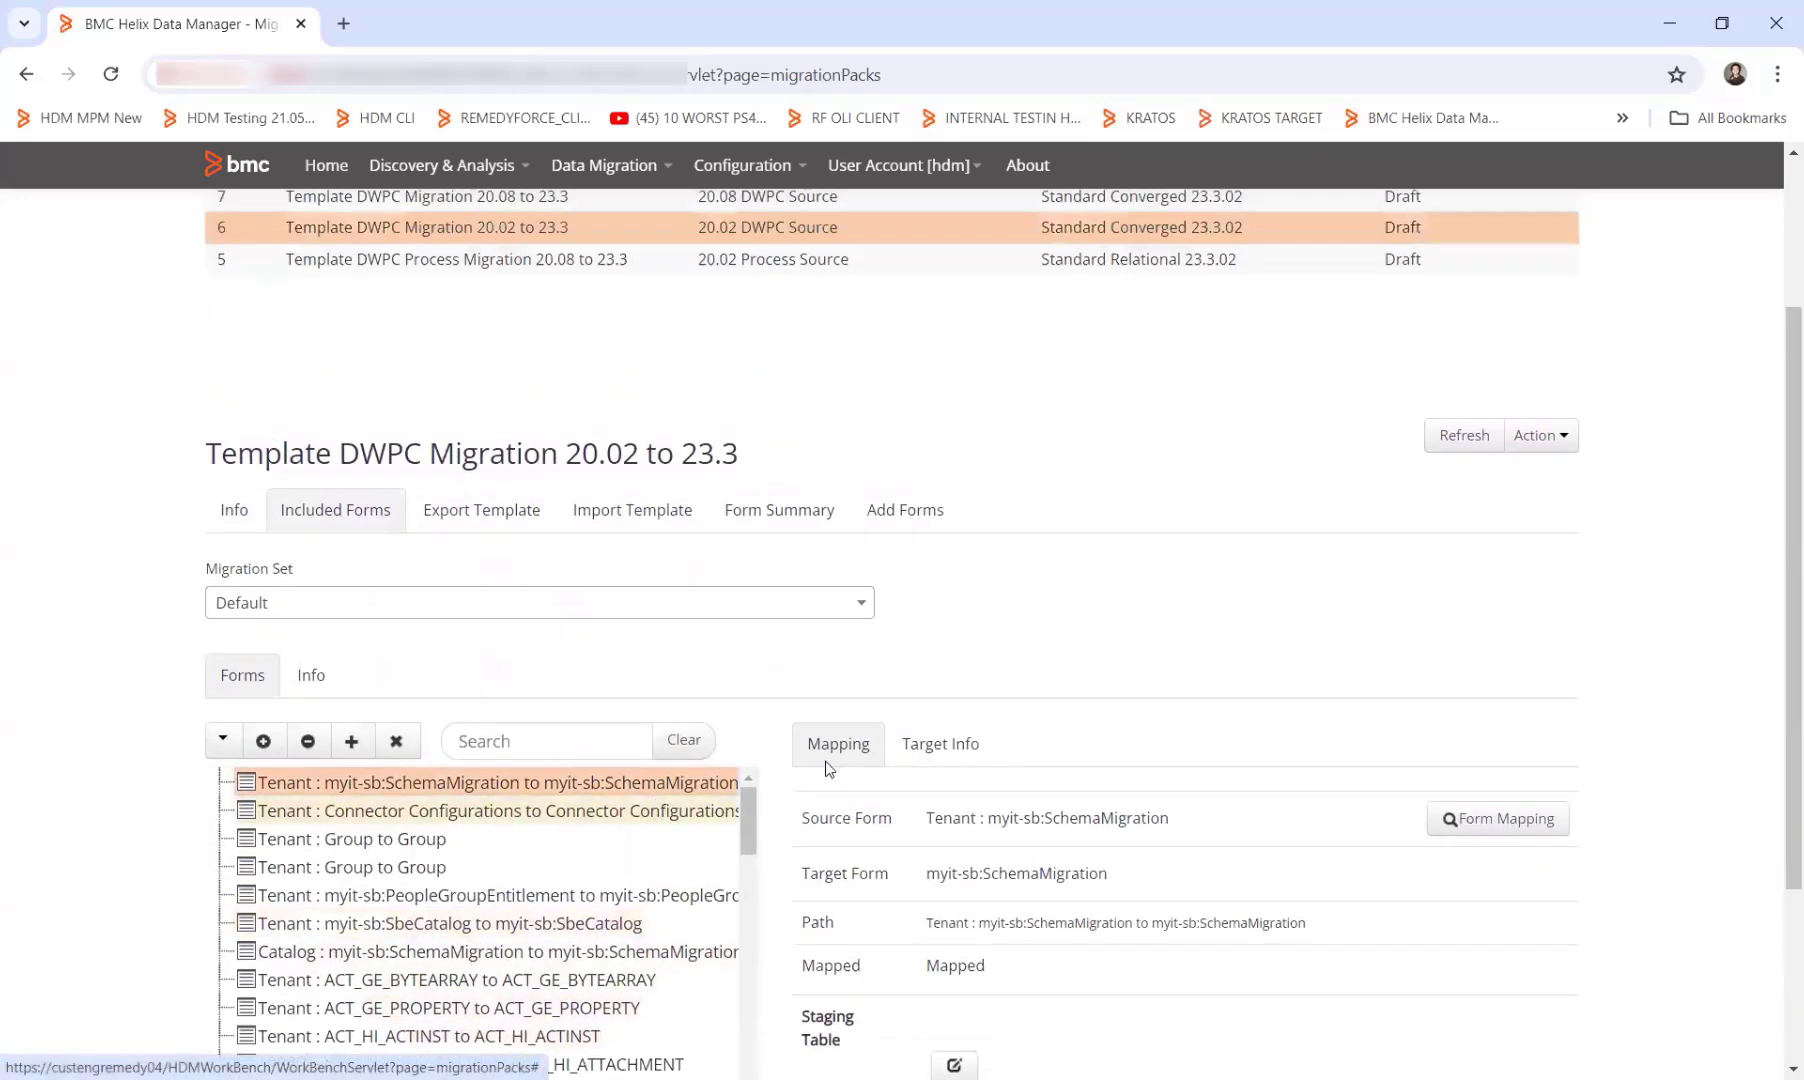
Step: Set up a copy of this template from DWPC Source-17.5.0 (14-Jun-24) to DWPC ORACLE TARGET NEW-23.3.00 (15-Jul-24), and go back without copying
{"action": "left_click", "coordinate": [1533, 437]}
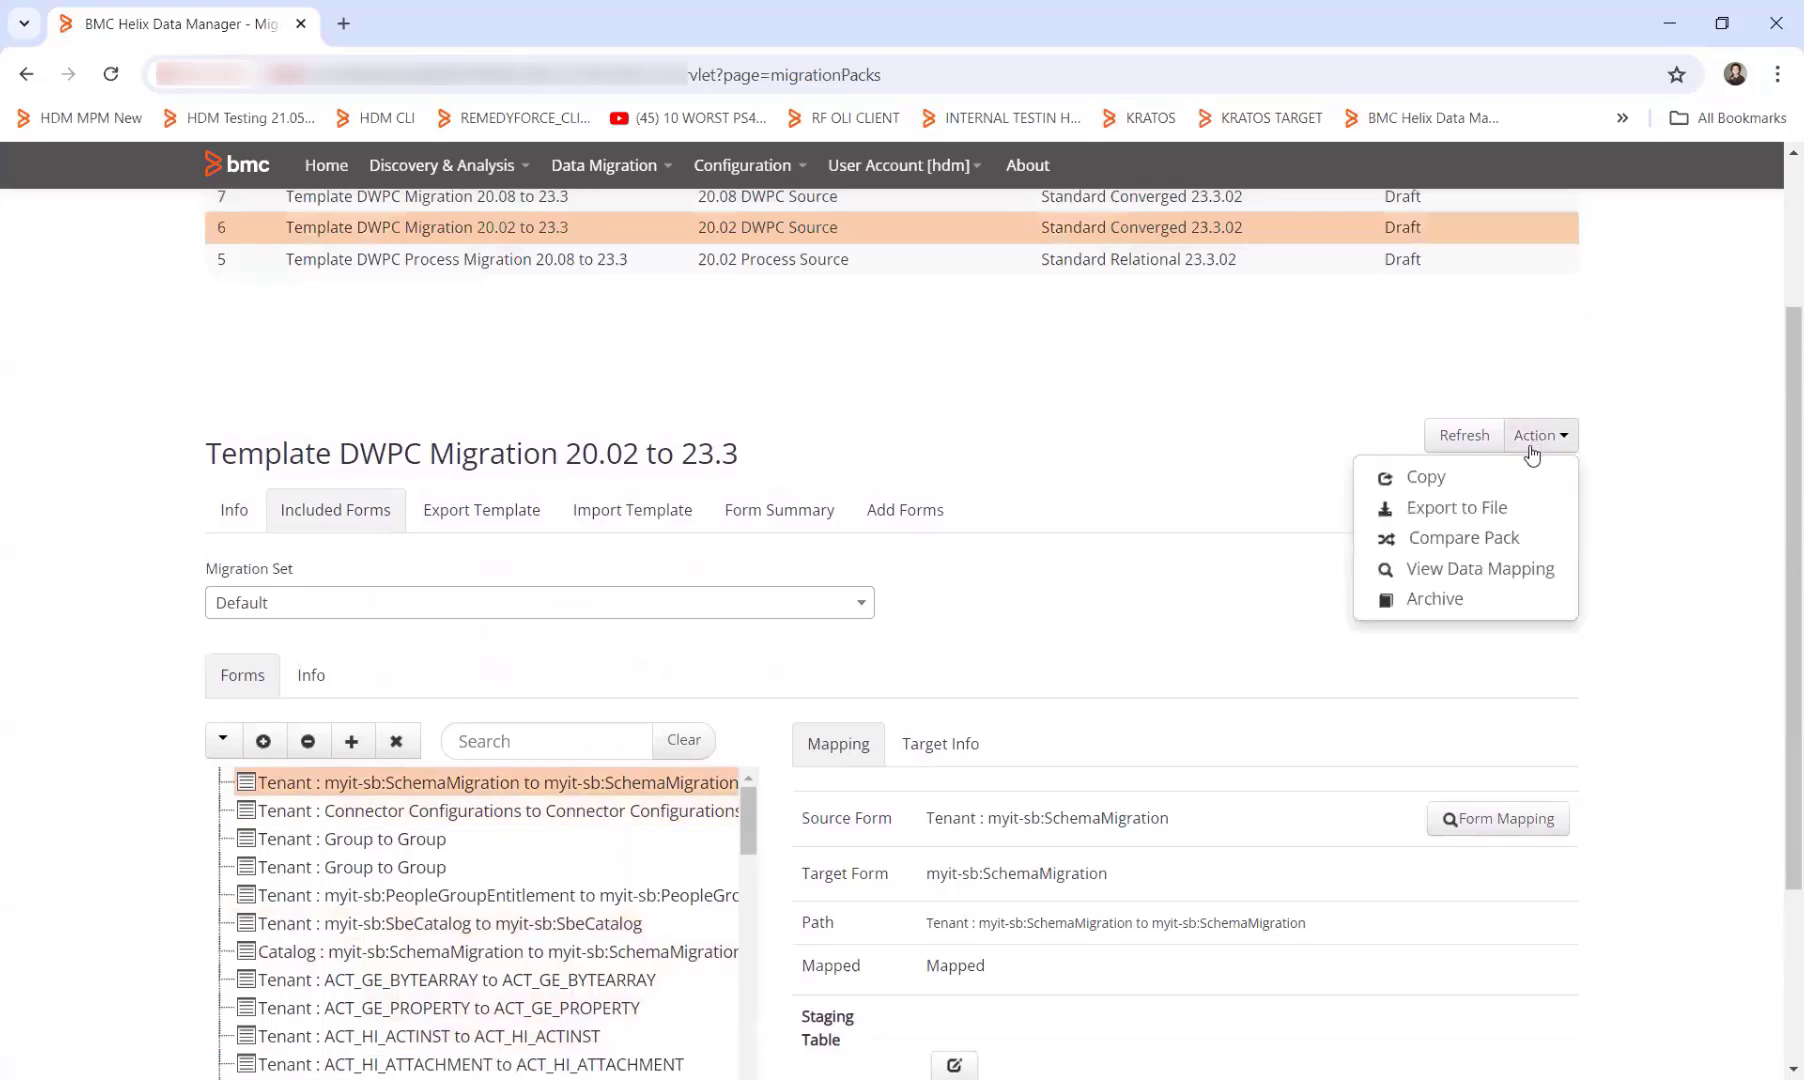
{"action": "left_click", "coordinate": [1463, 487]}
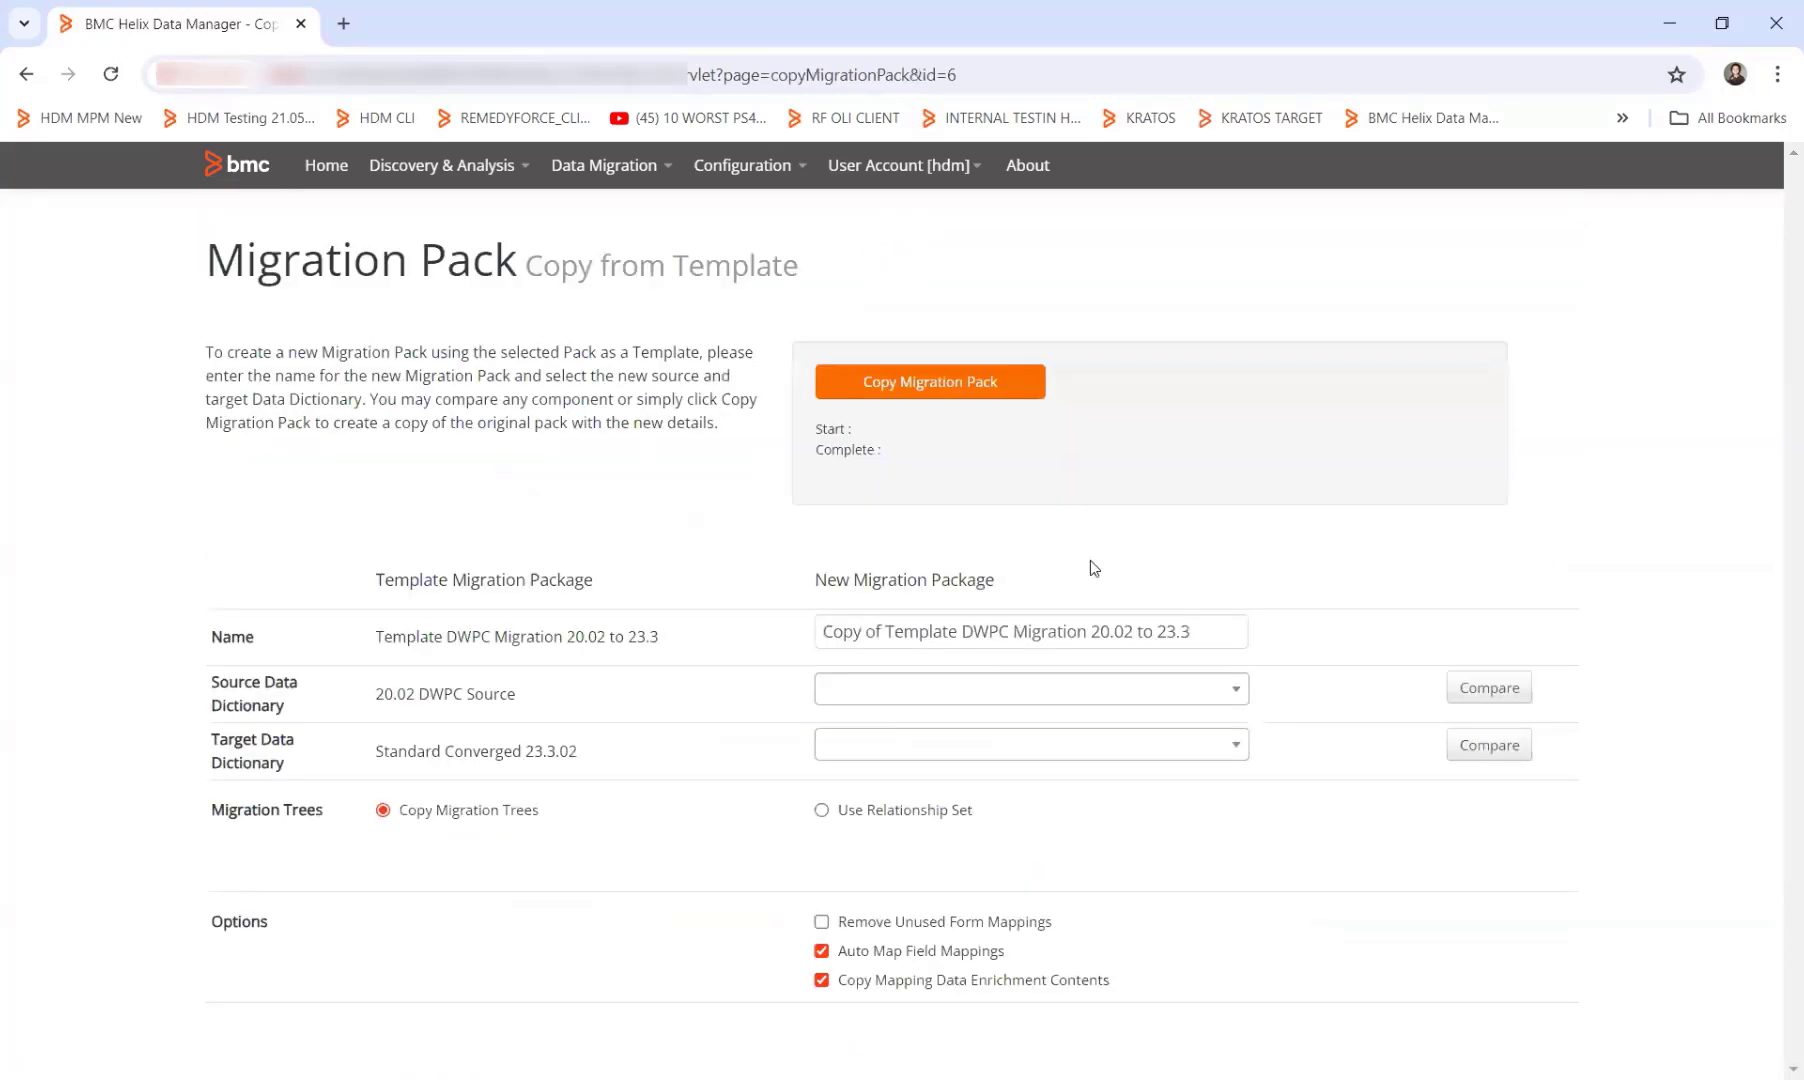
{"action": "left_click", "coordinate": [880, 705]}
{"action": "type", "text": "dwpc"}
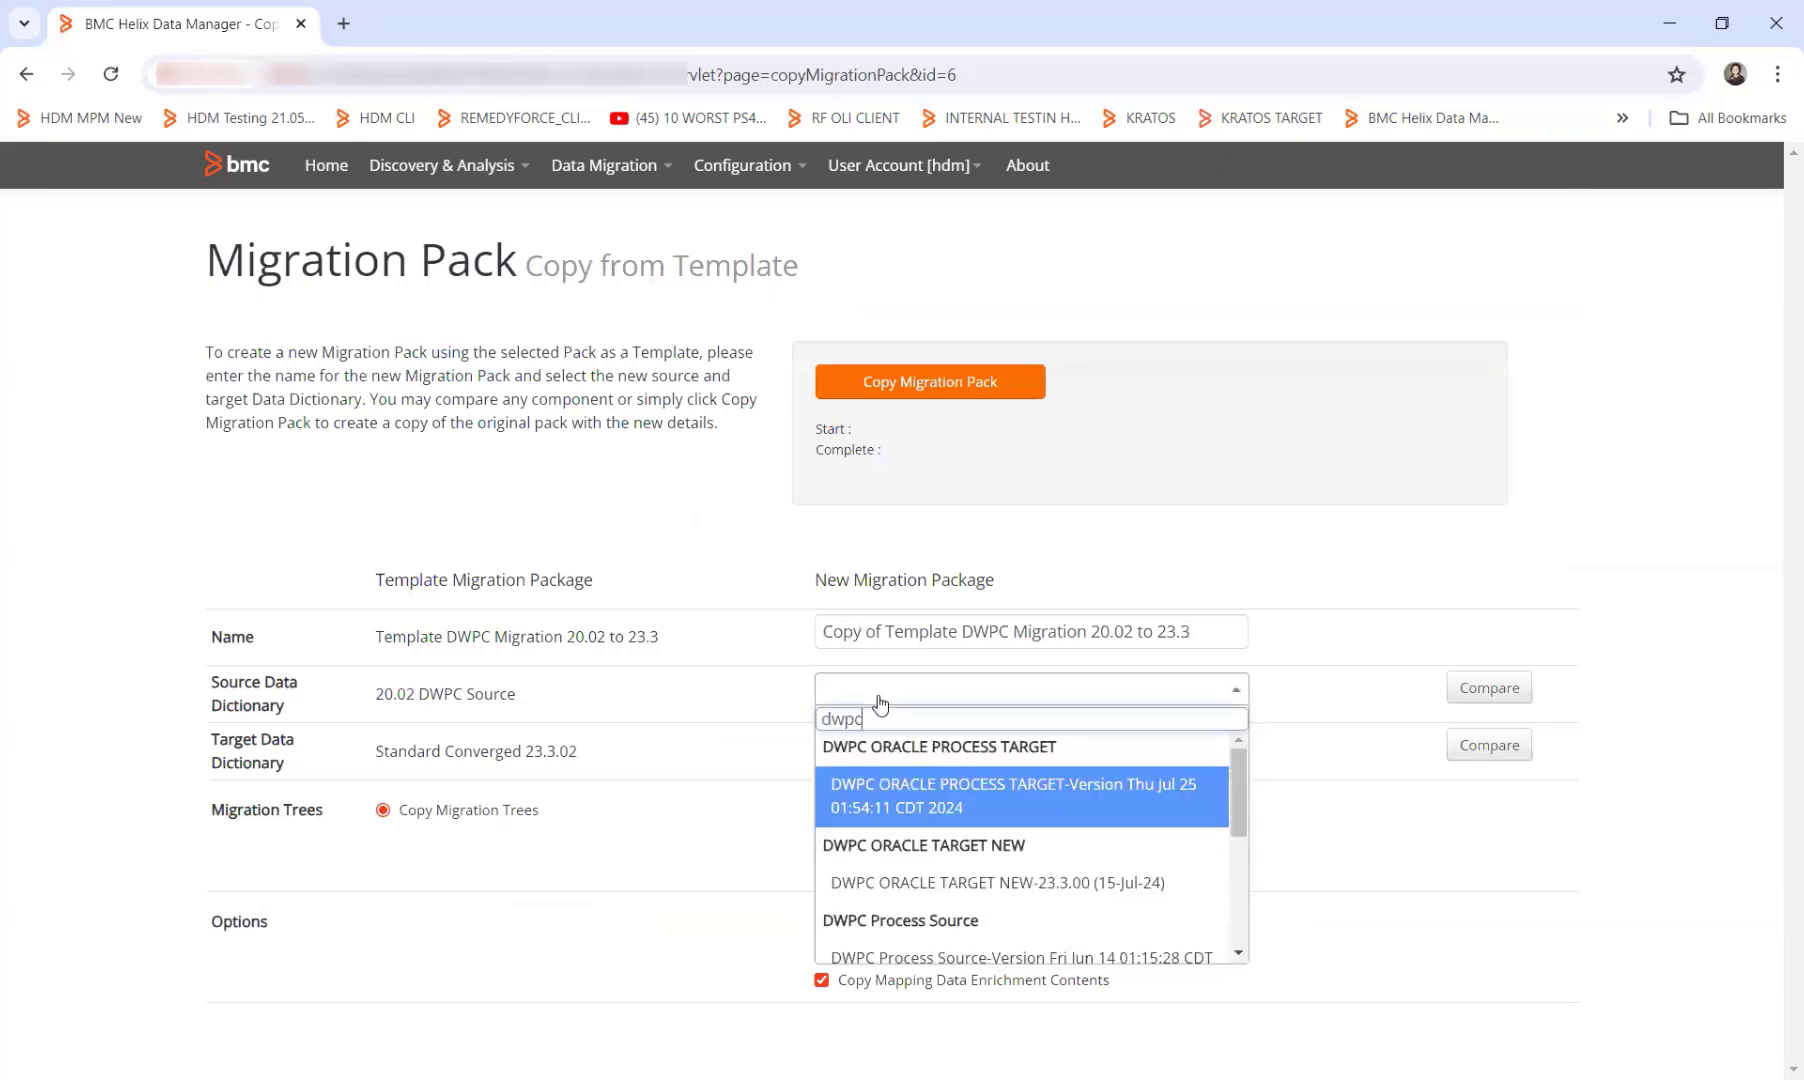
{"action": "type", "text": " sour"}
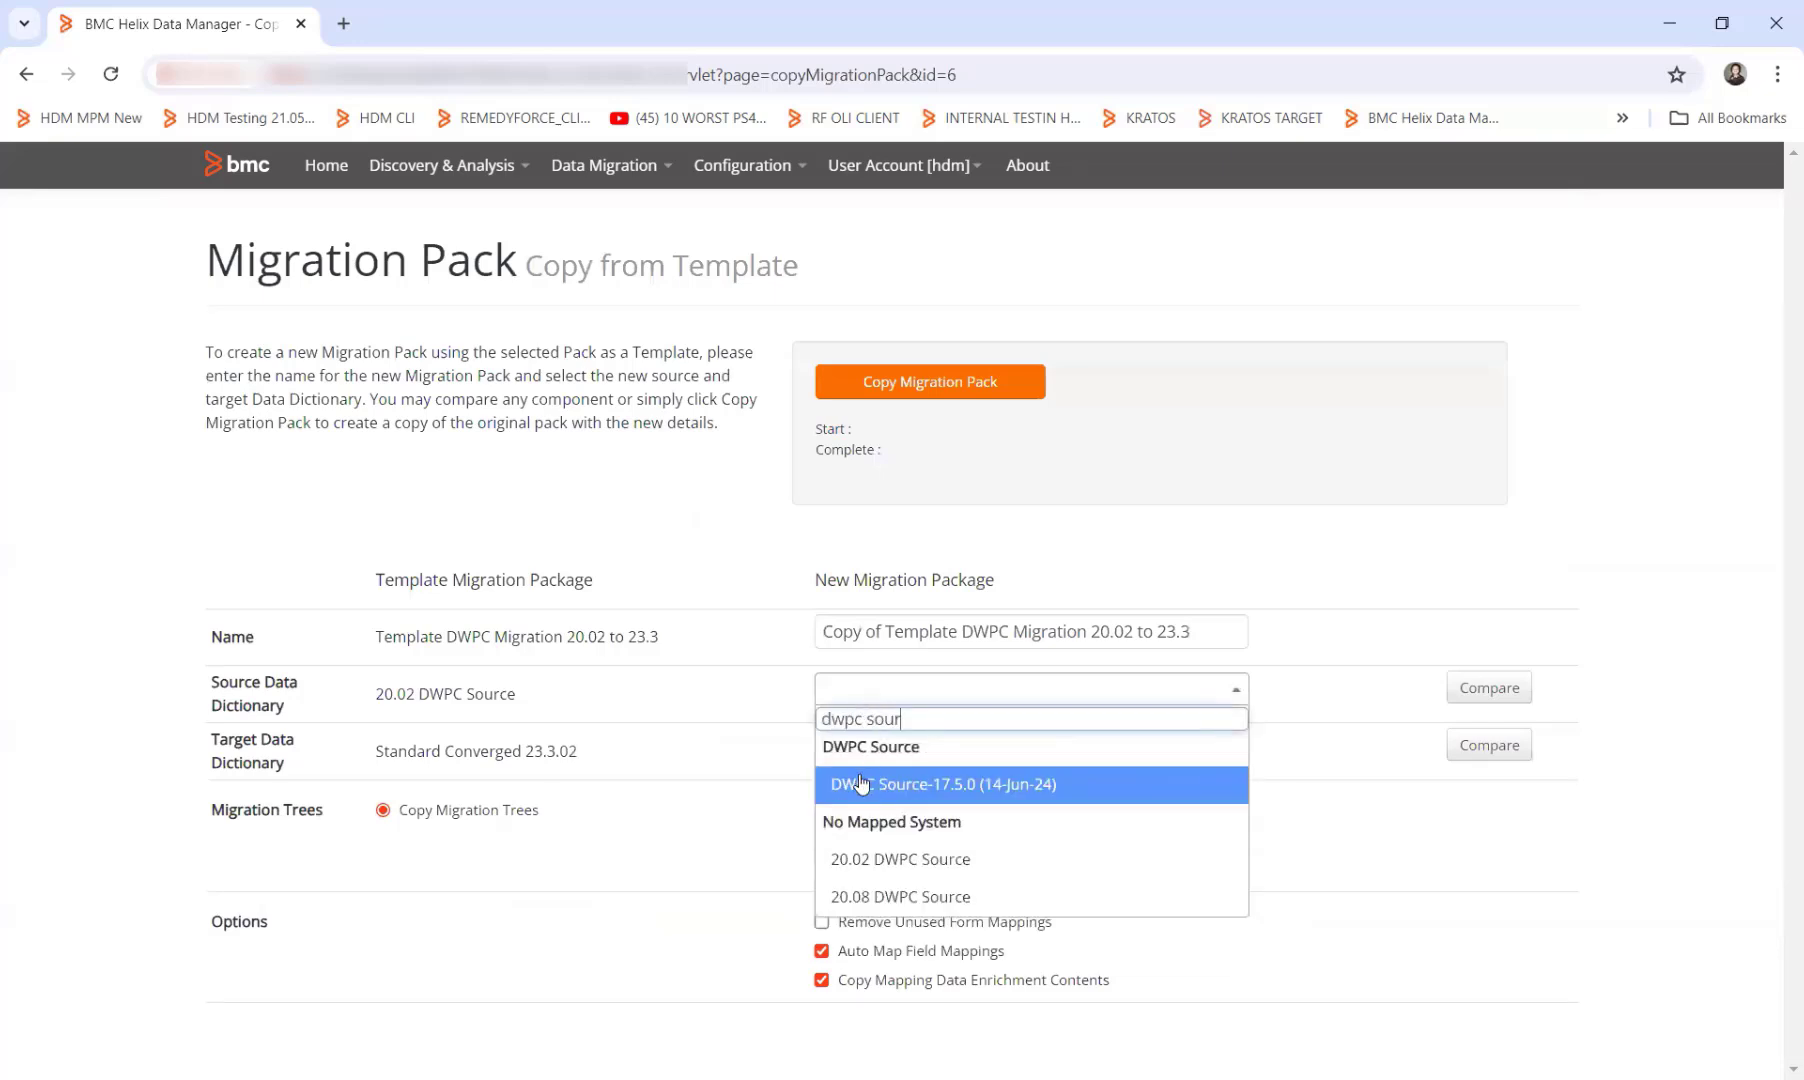
{"action": "left_click", "coordinate": [870, 786]}
{"action": "left_click", "coordinate": [887, 752]}
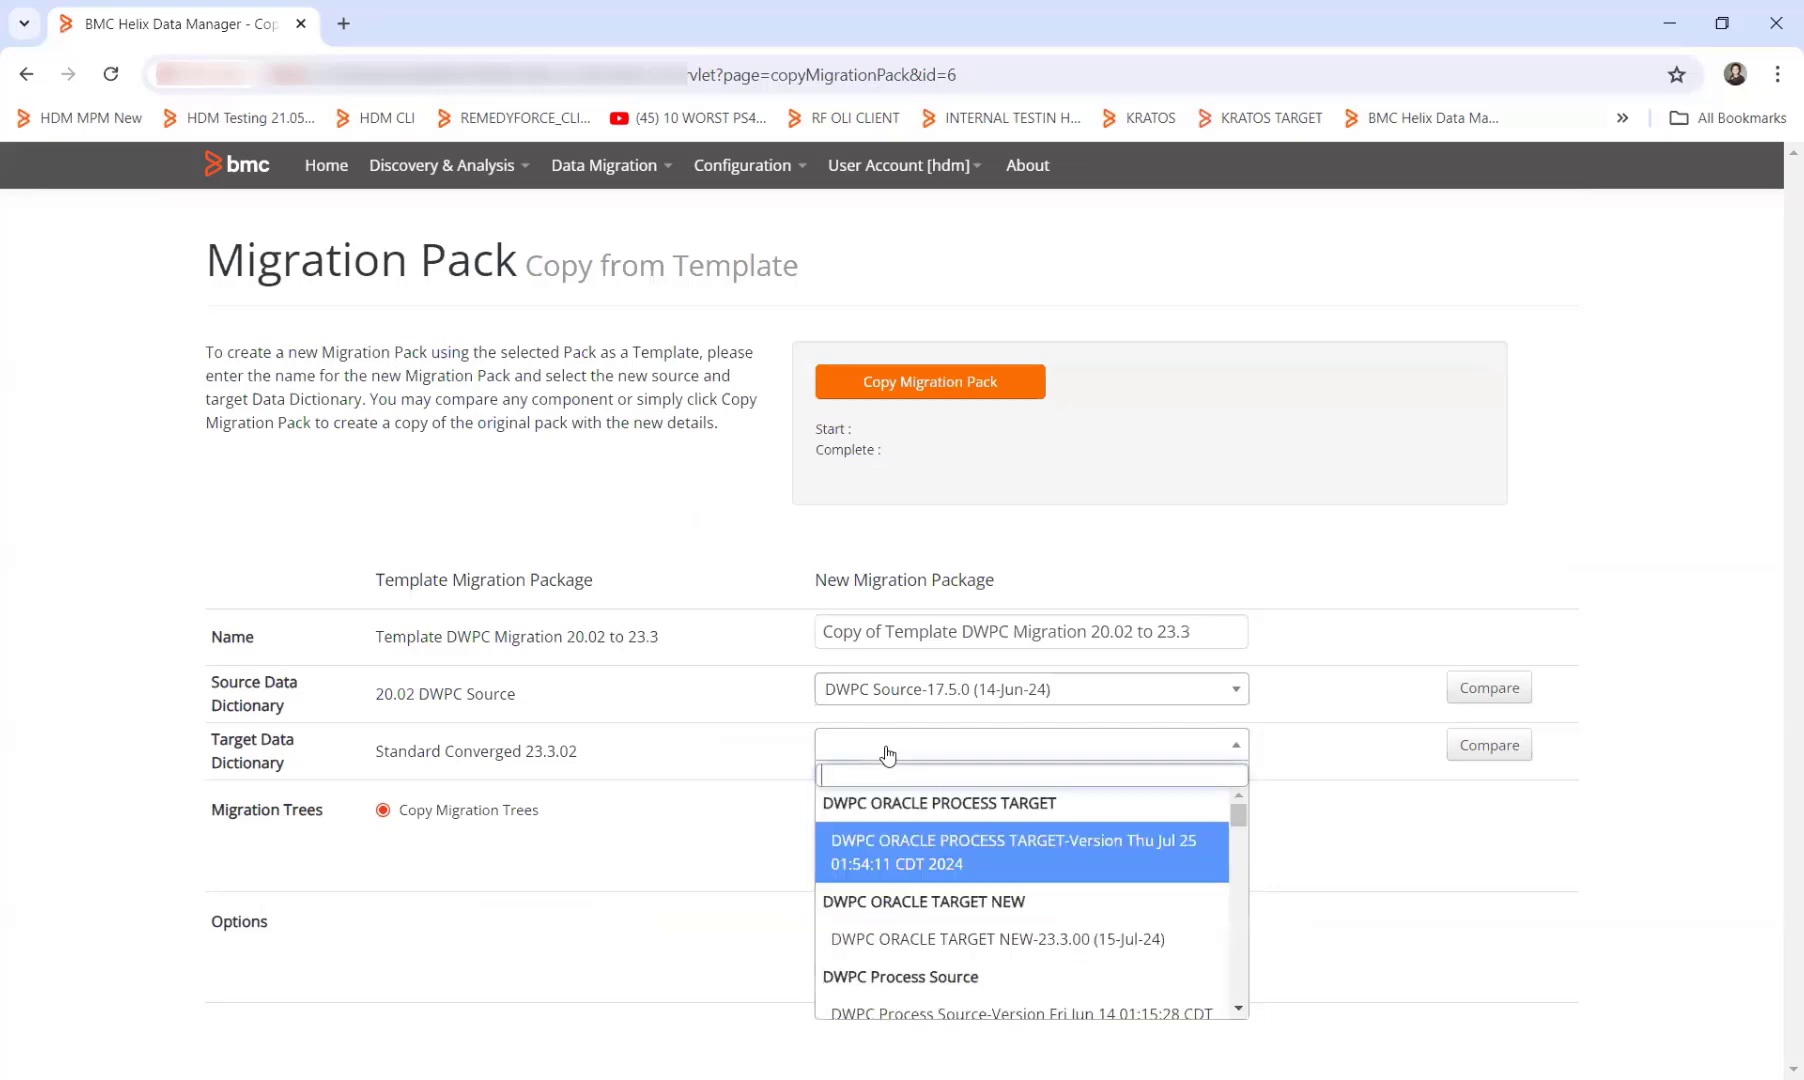
{"action": "type", "text": "ora"}
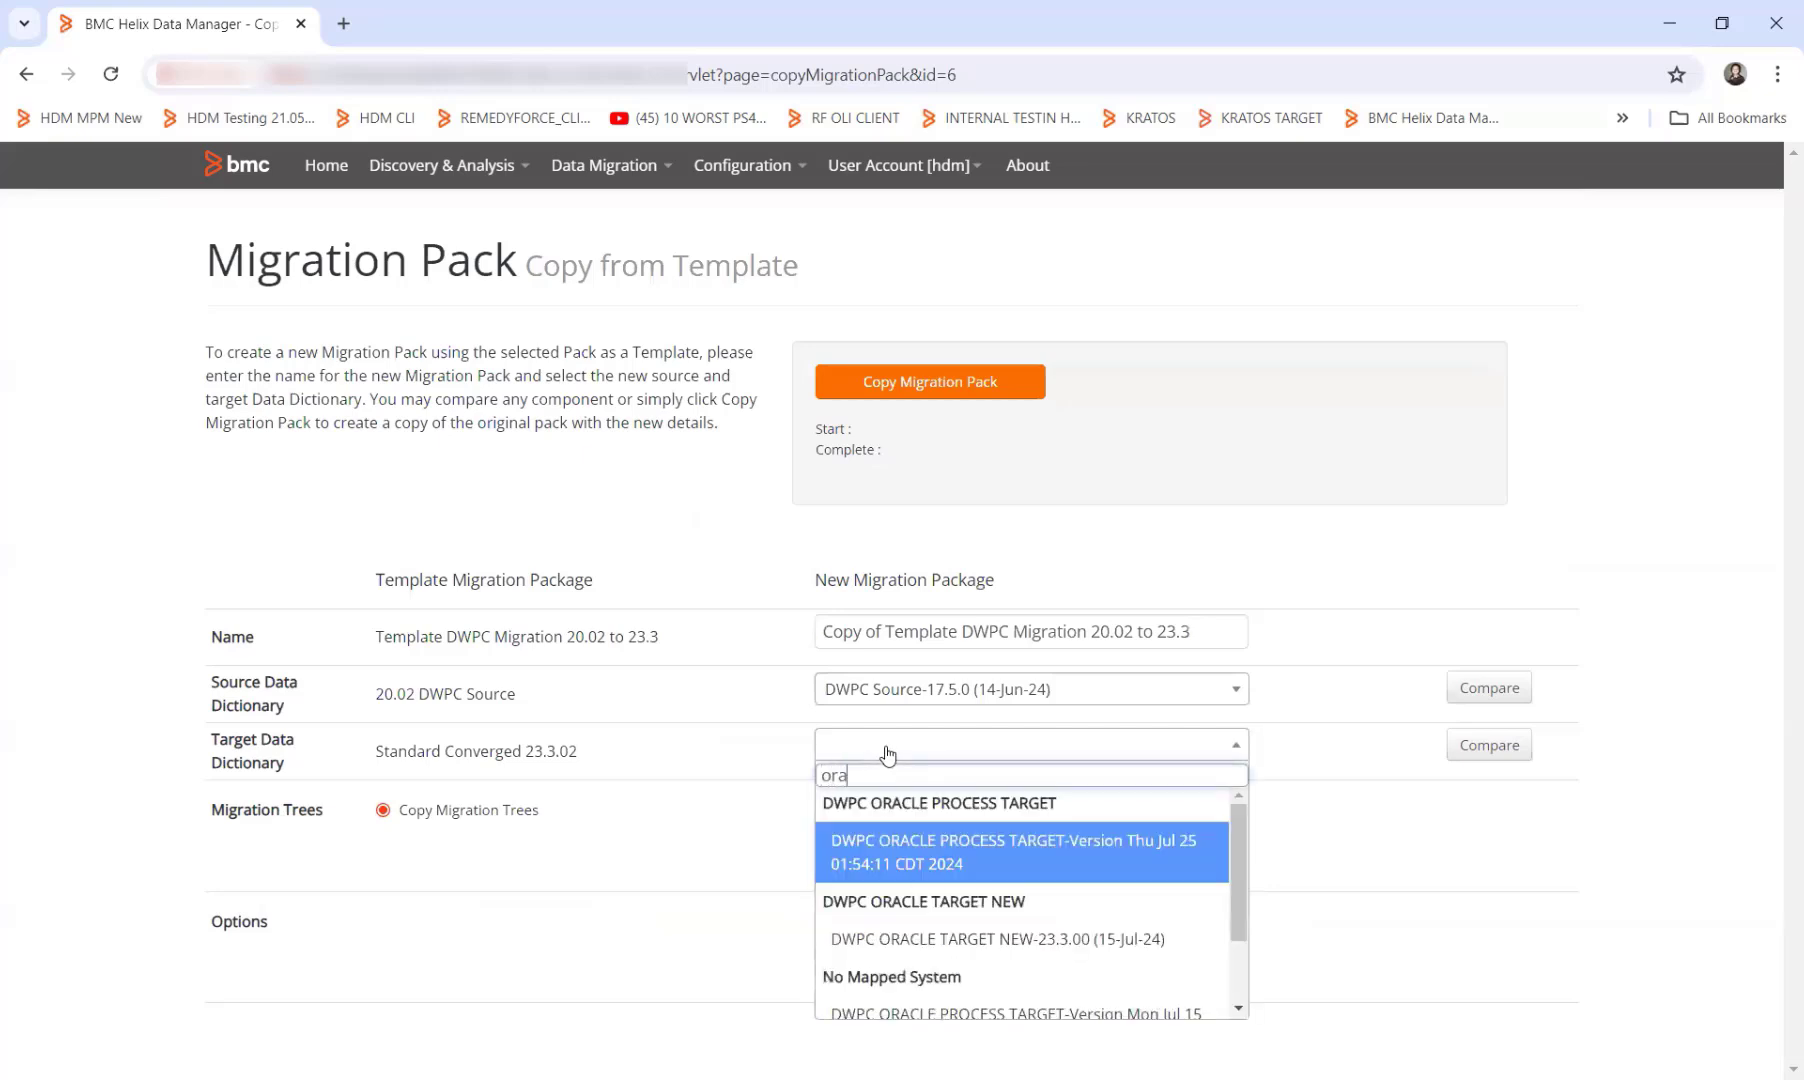
{"action": "left_click", "coordinate": [1065, 940]}
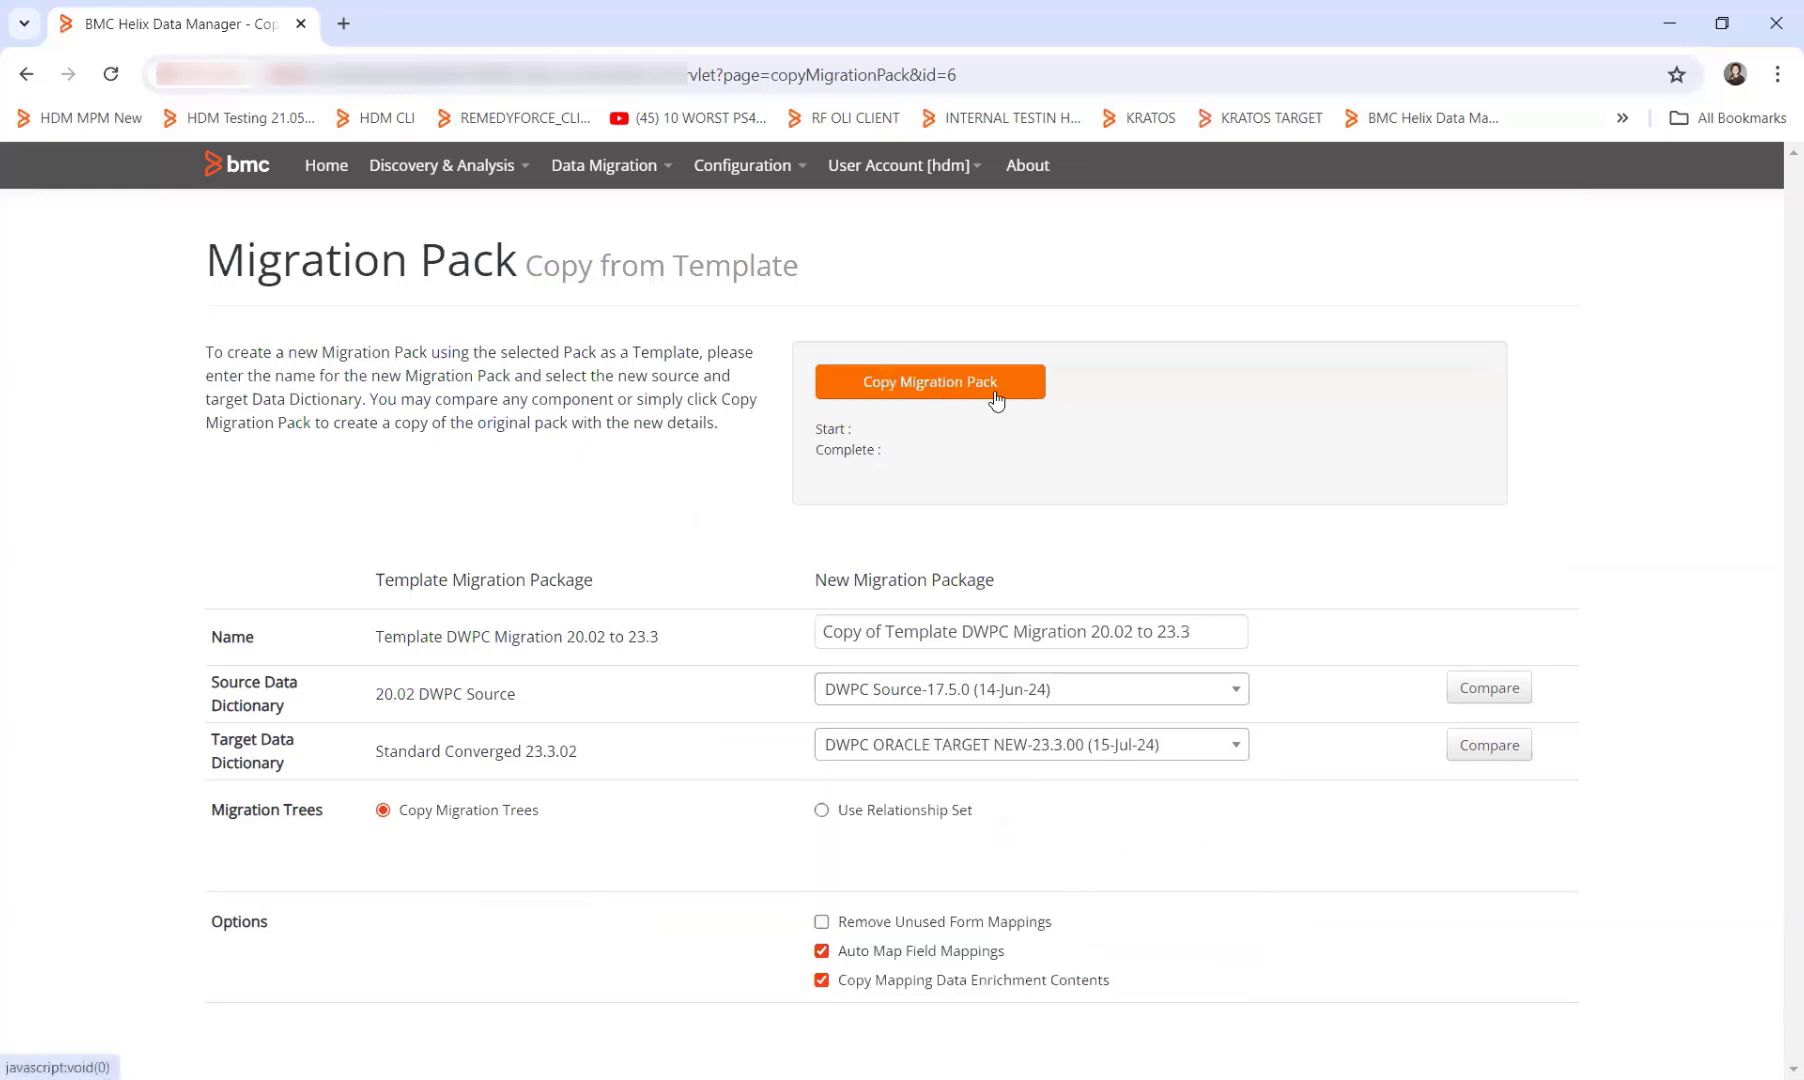
{"action": "left_click", "coordinate": [617, 177]}
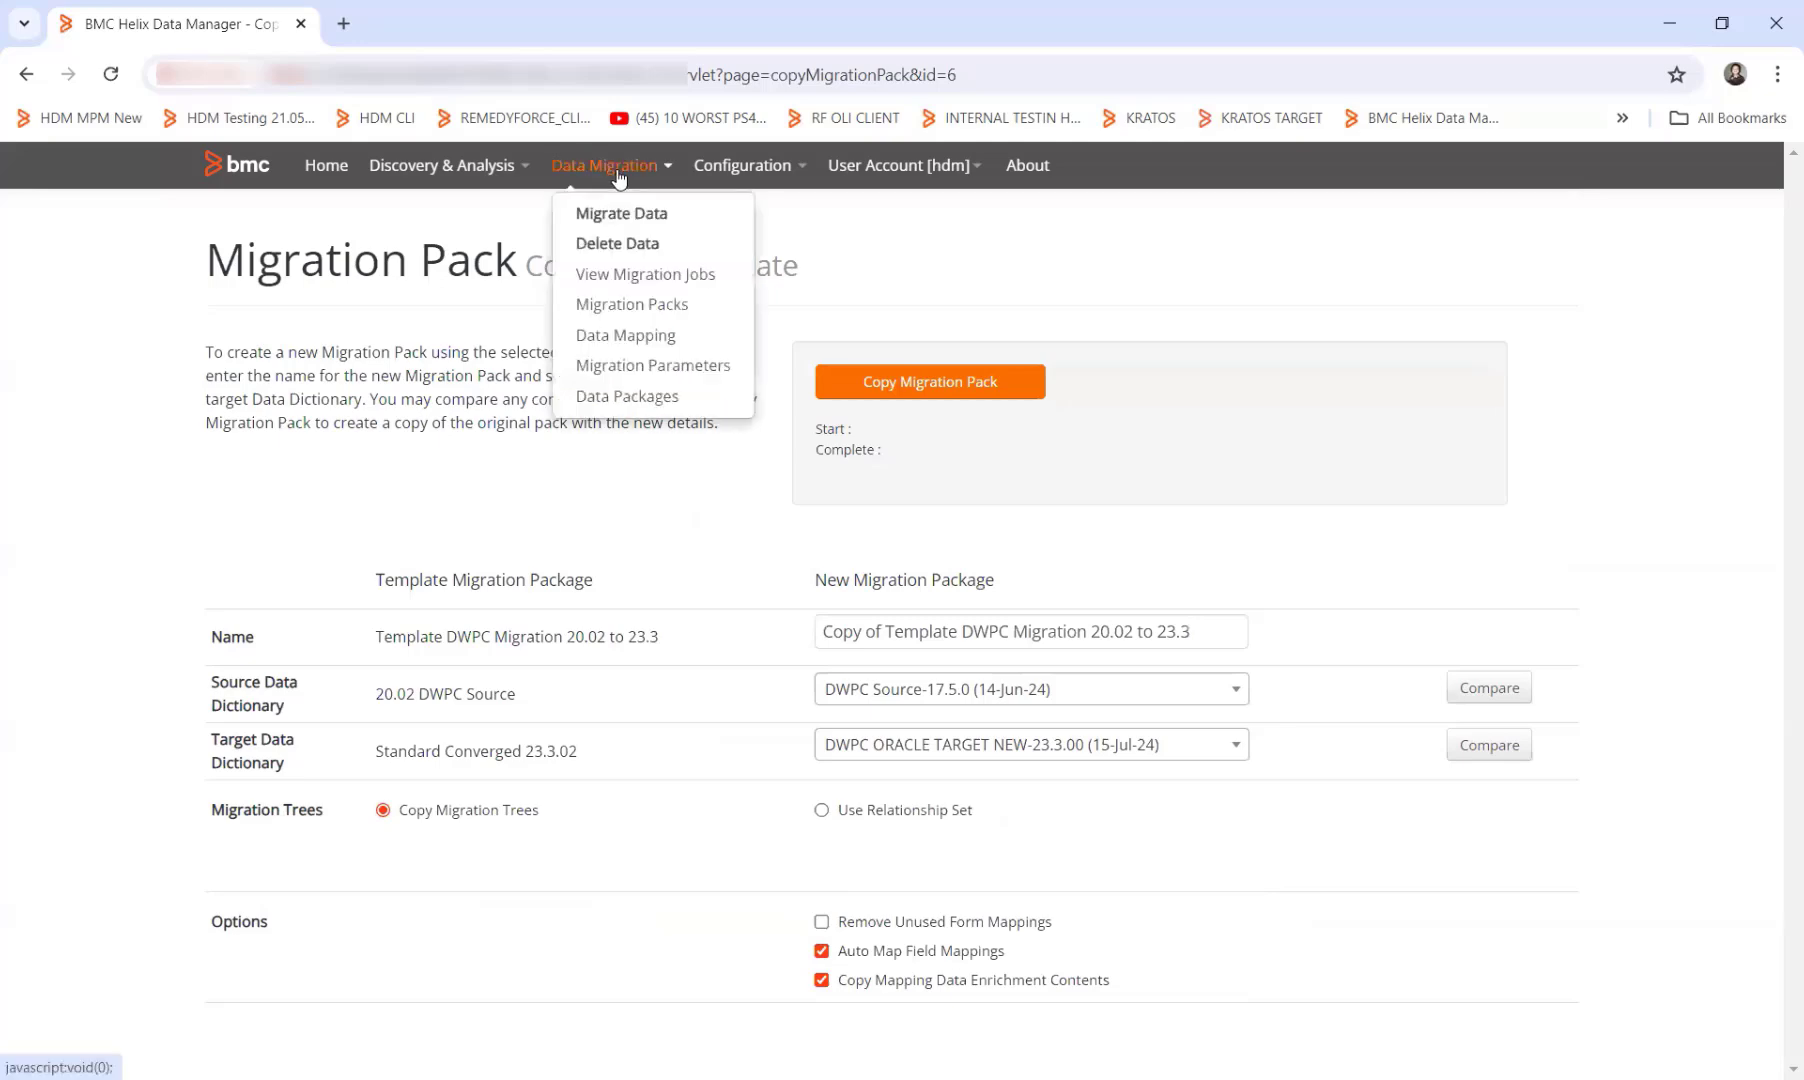
{"action": "left_click", "coordinate": [26, 74]}
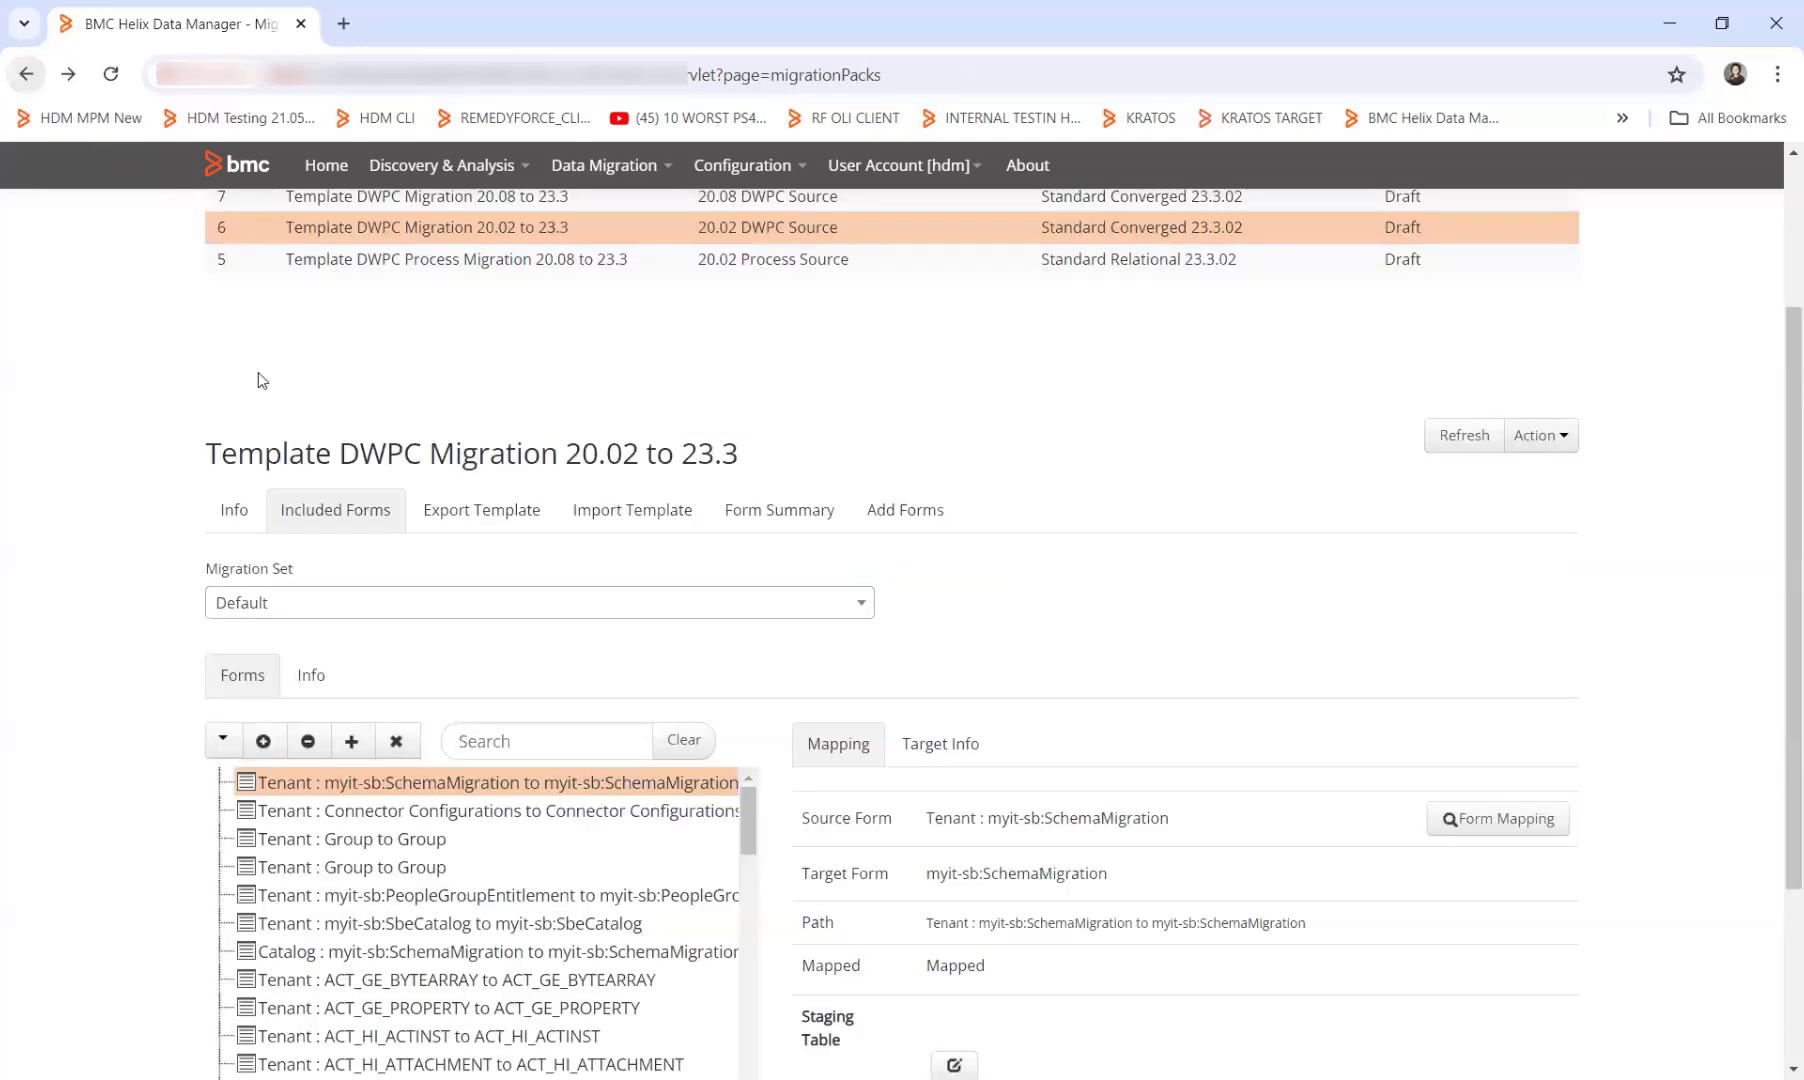
Step: Set up a copy of Template DWPC Process Migration 20.08 to 23.3 with the DWPC Process Source and DWPC ORACLE PROCESS TARGET (Jul 25) dictionaries
{"action": "left_click", "coordinate": [401, 266]}
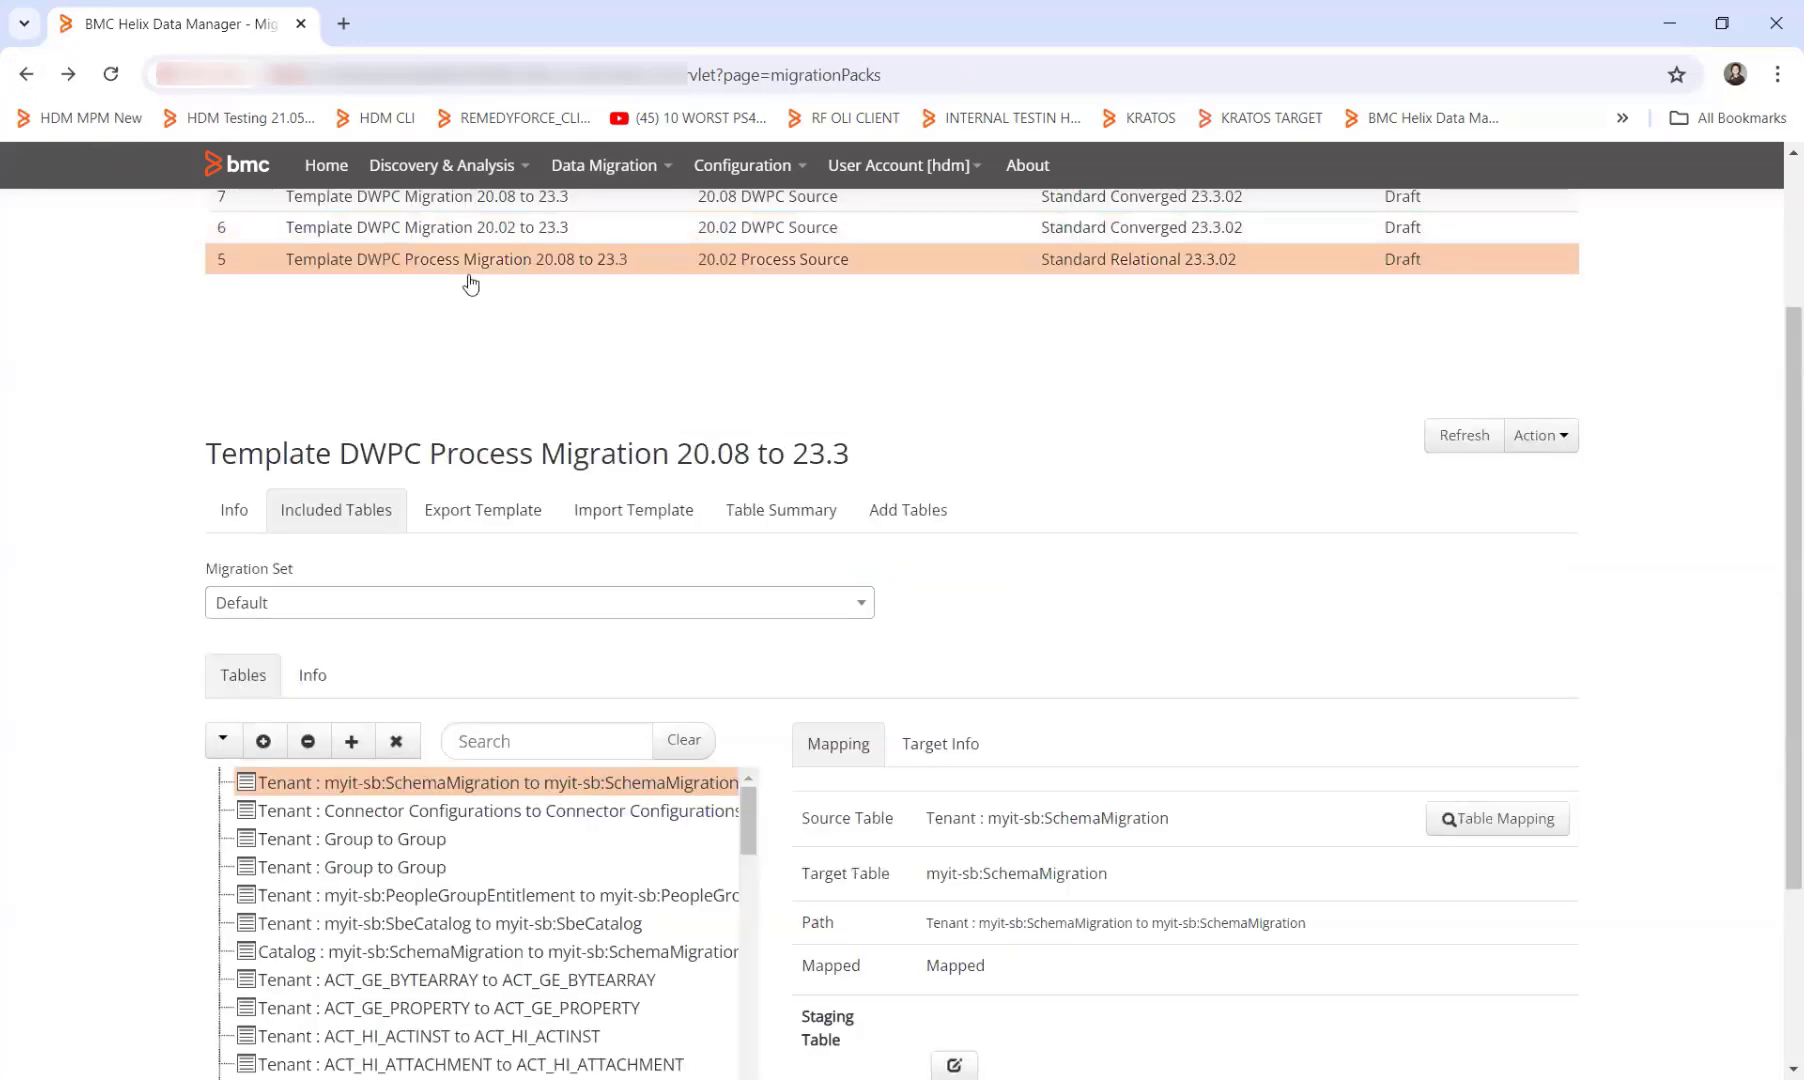
{"action": "left_click", "coordinate": [1540, 440]}
{"action": "left_click", "coordinate": [1500, 477]}
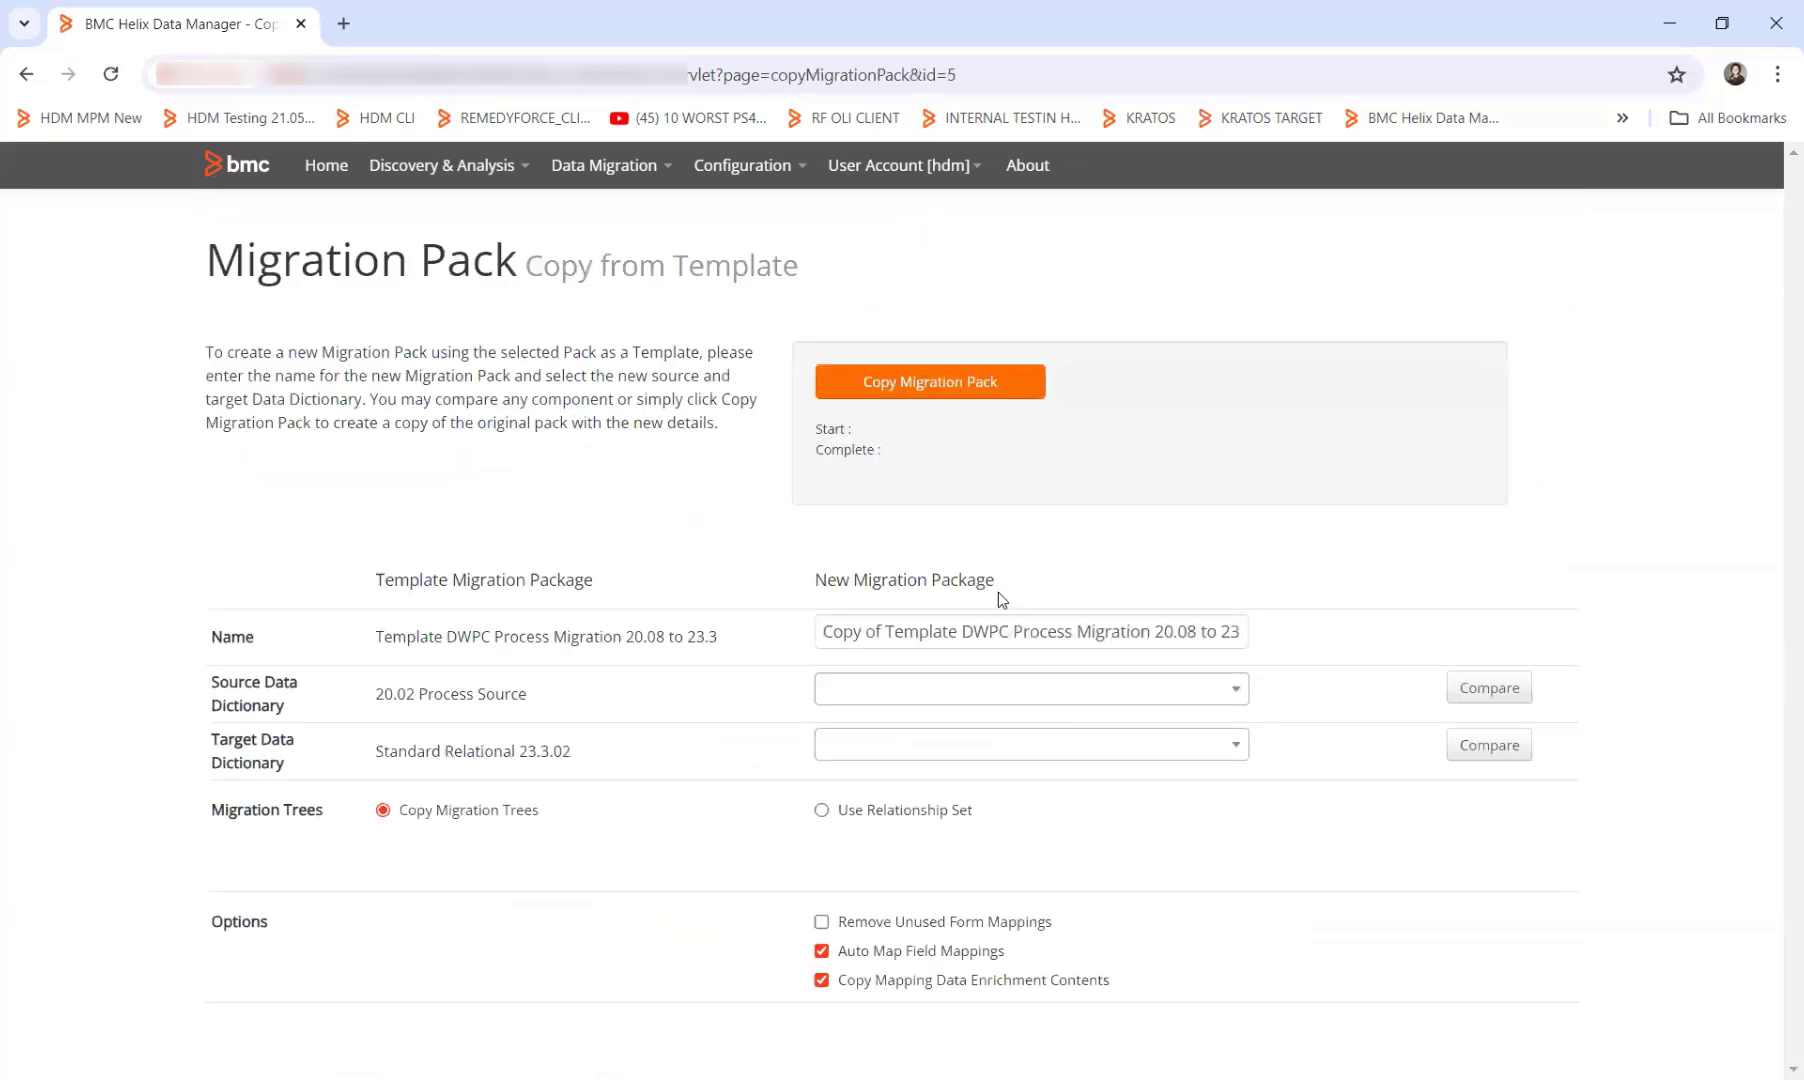
{"action": "left_click", "coordinate": [983, 688]}
{"action": "type", "text": "pro"}
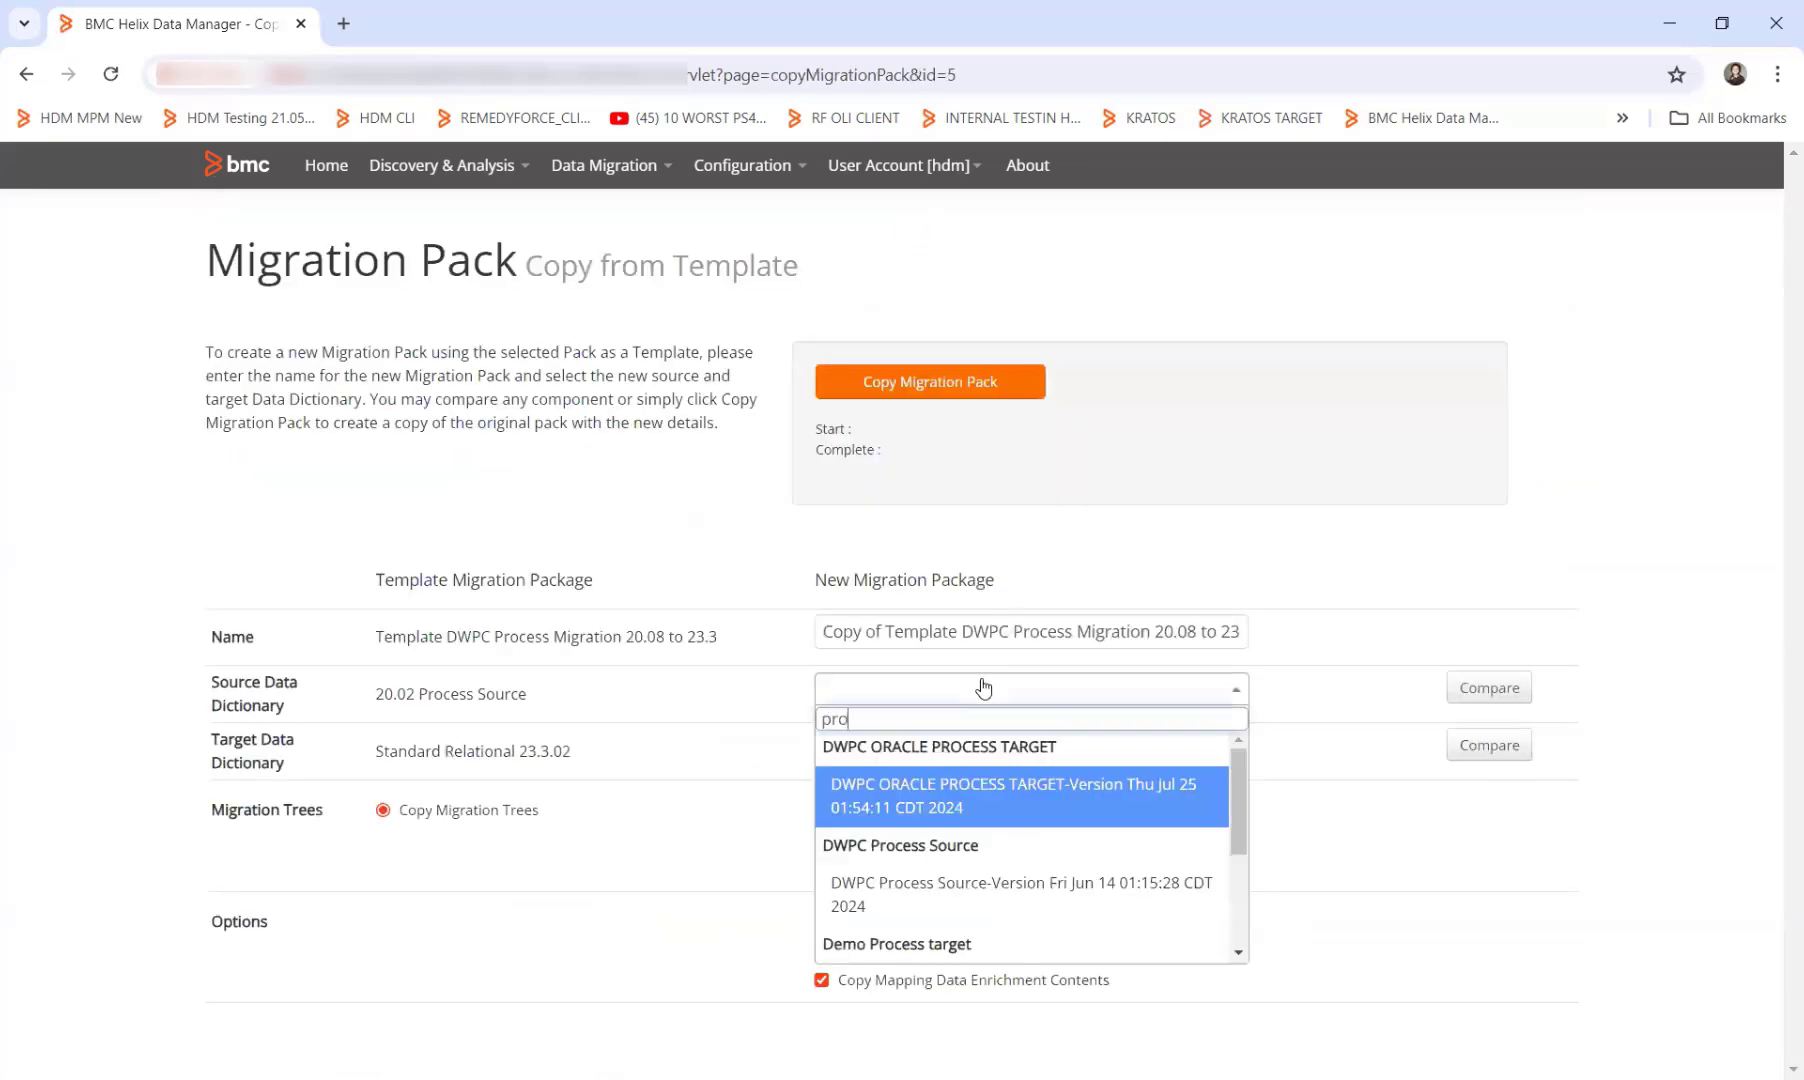
{"action": "type", "text": "cess"}
{"action": "left_click", "coordinate": [985, 882]}
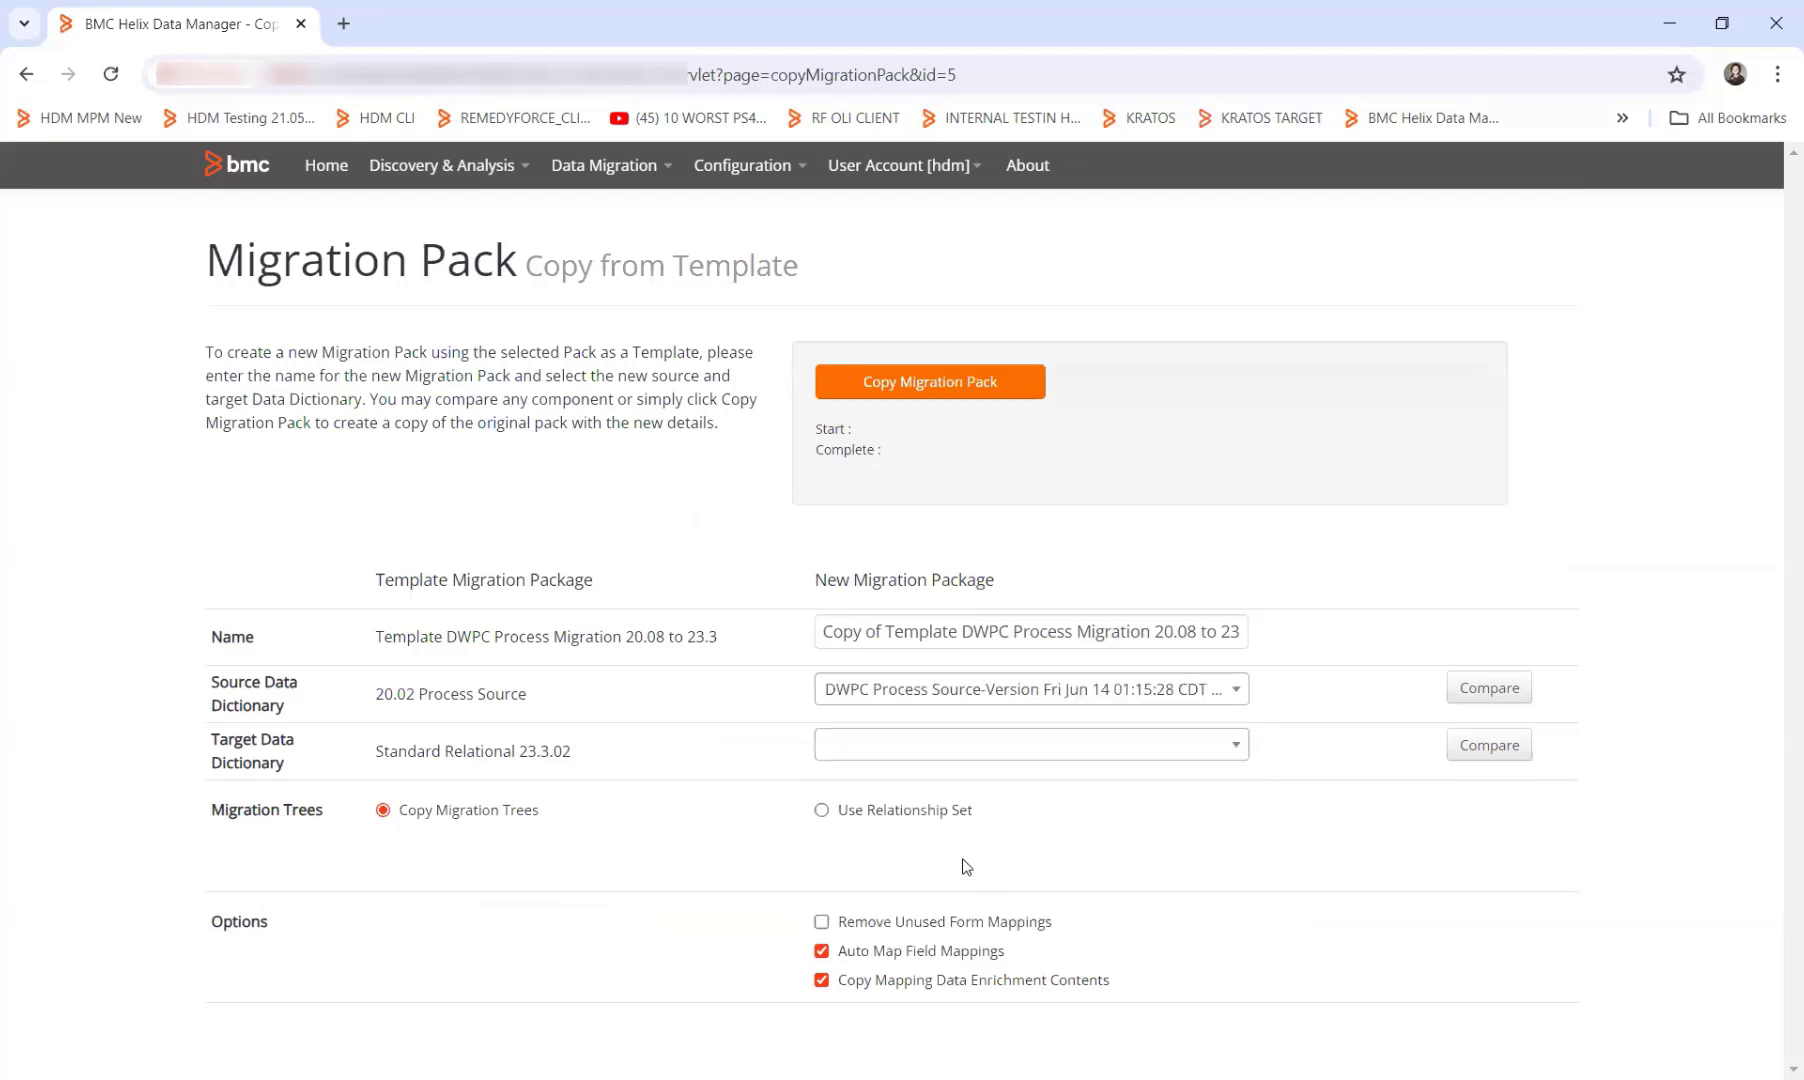
{"action": "left_click", "coordinate": [912, 751]}
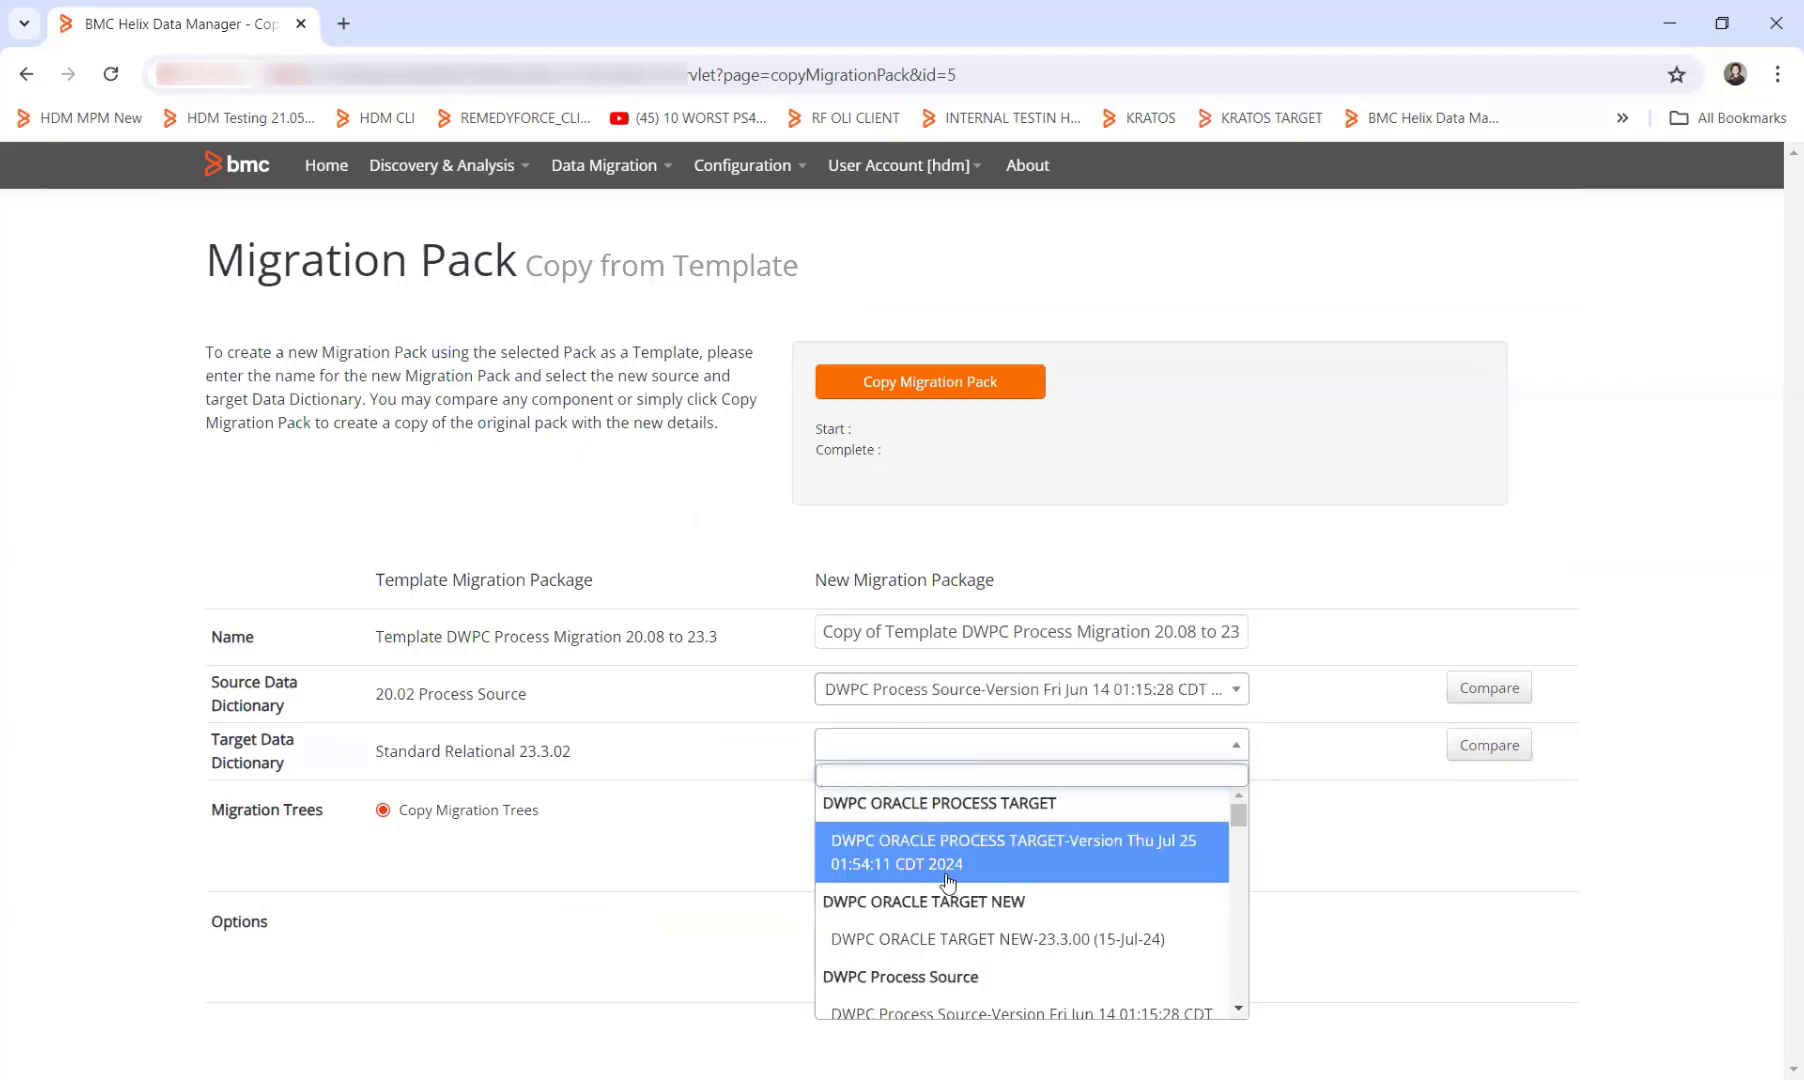
{"action": "left_click", "coordinate": [969, 862]}
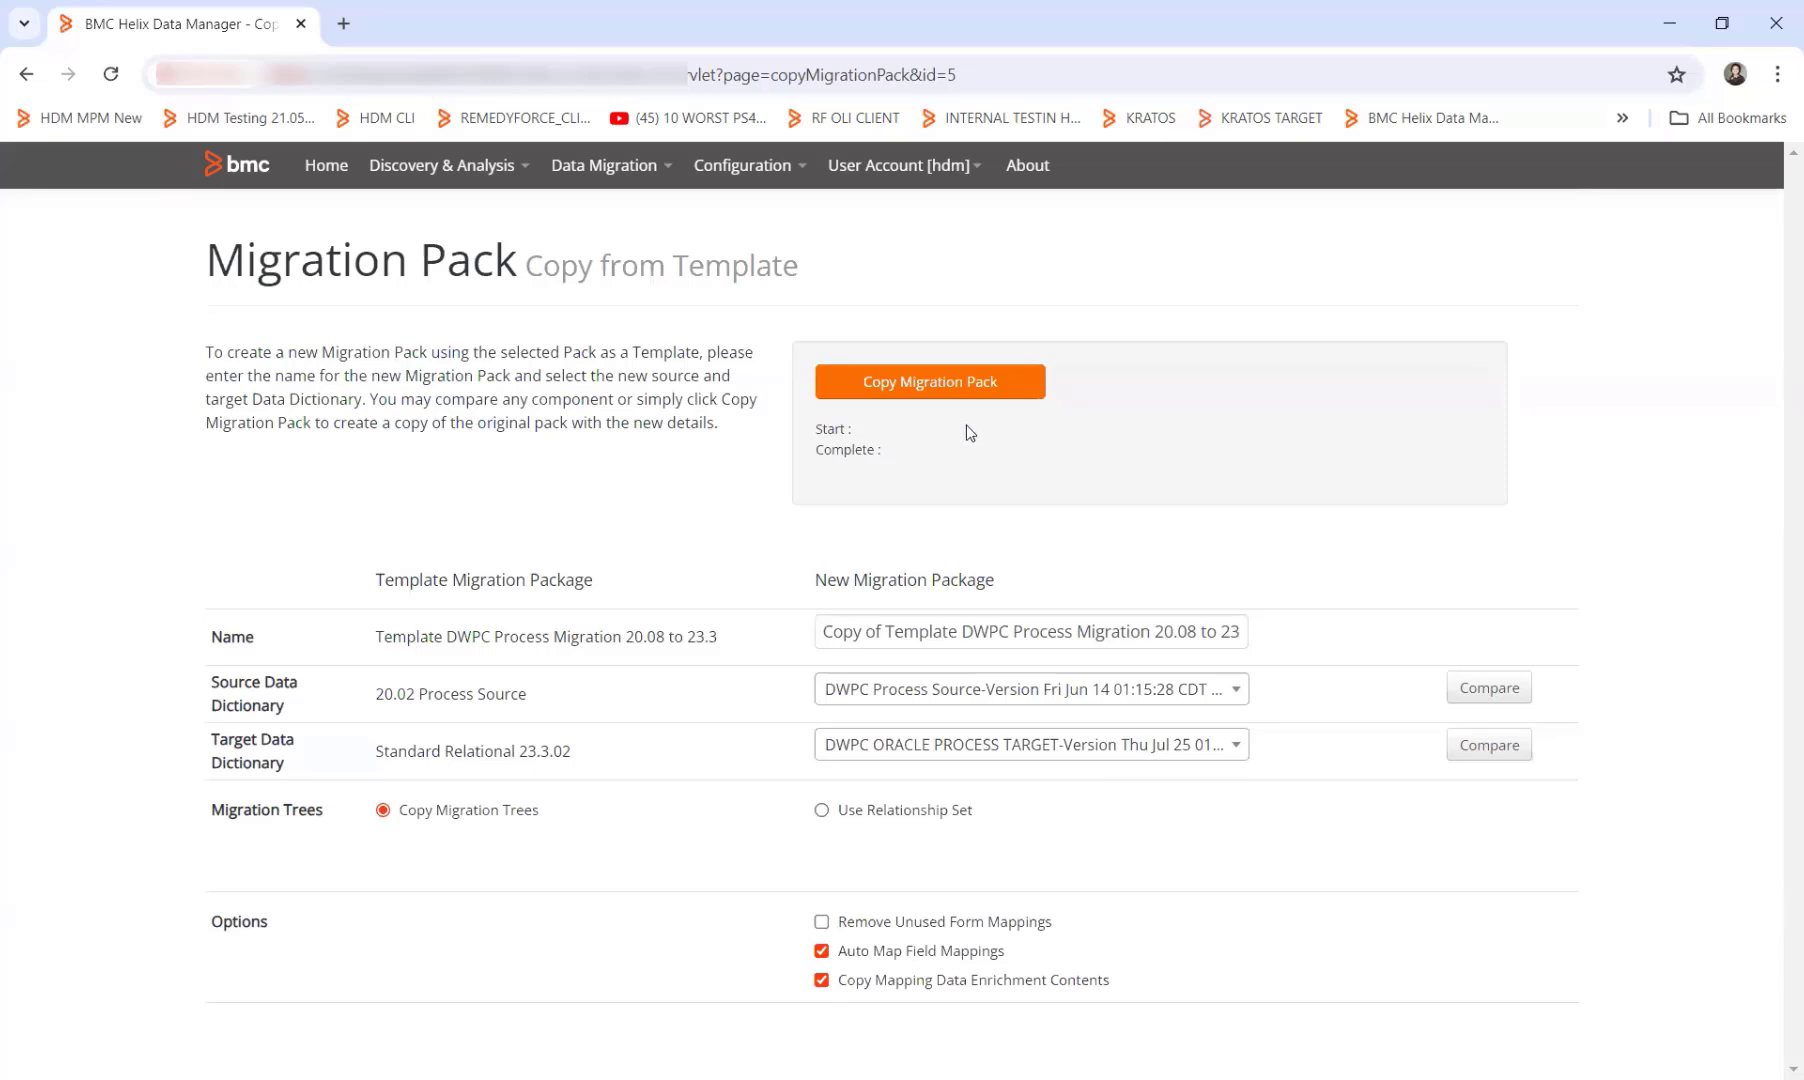
Step: Return to the migration packs and view the included forms of the SEAL DEMO DWPC Migration pack
{"action": "left_click", "coordinate": [609, 188]}
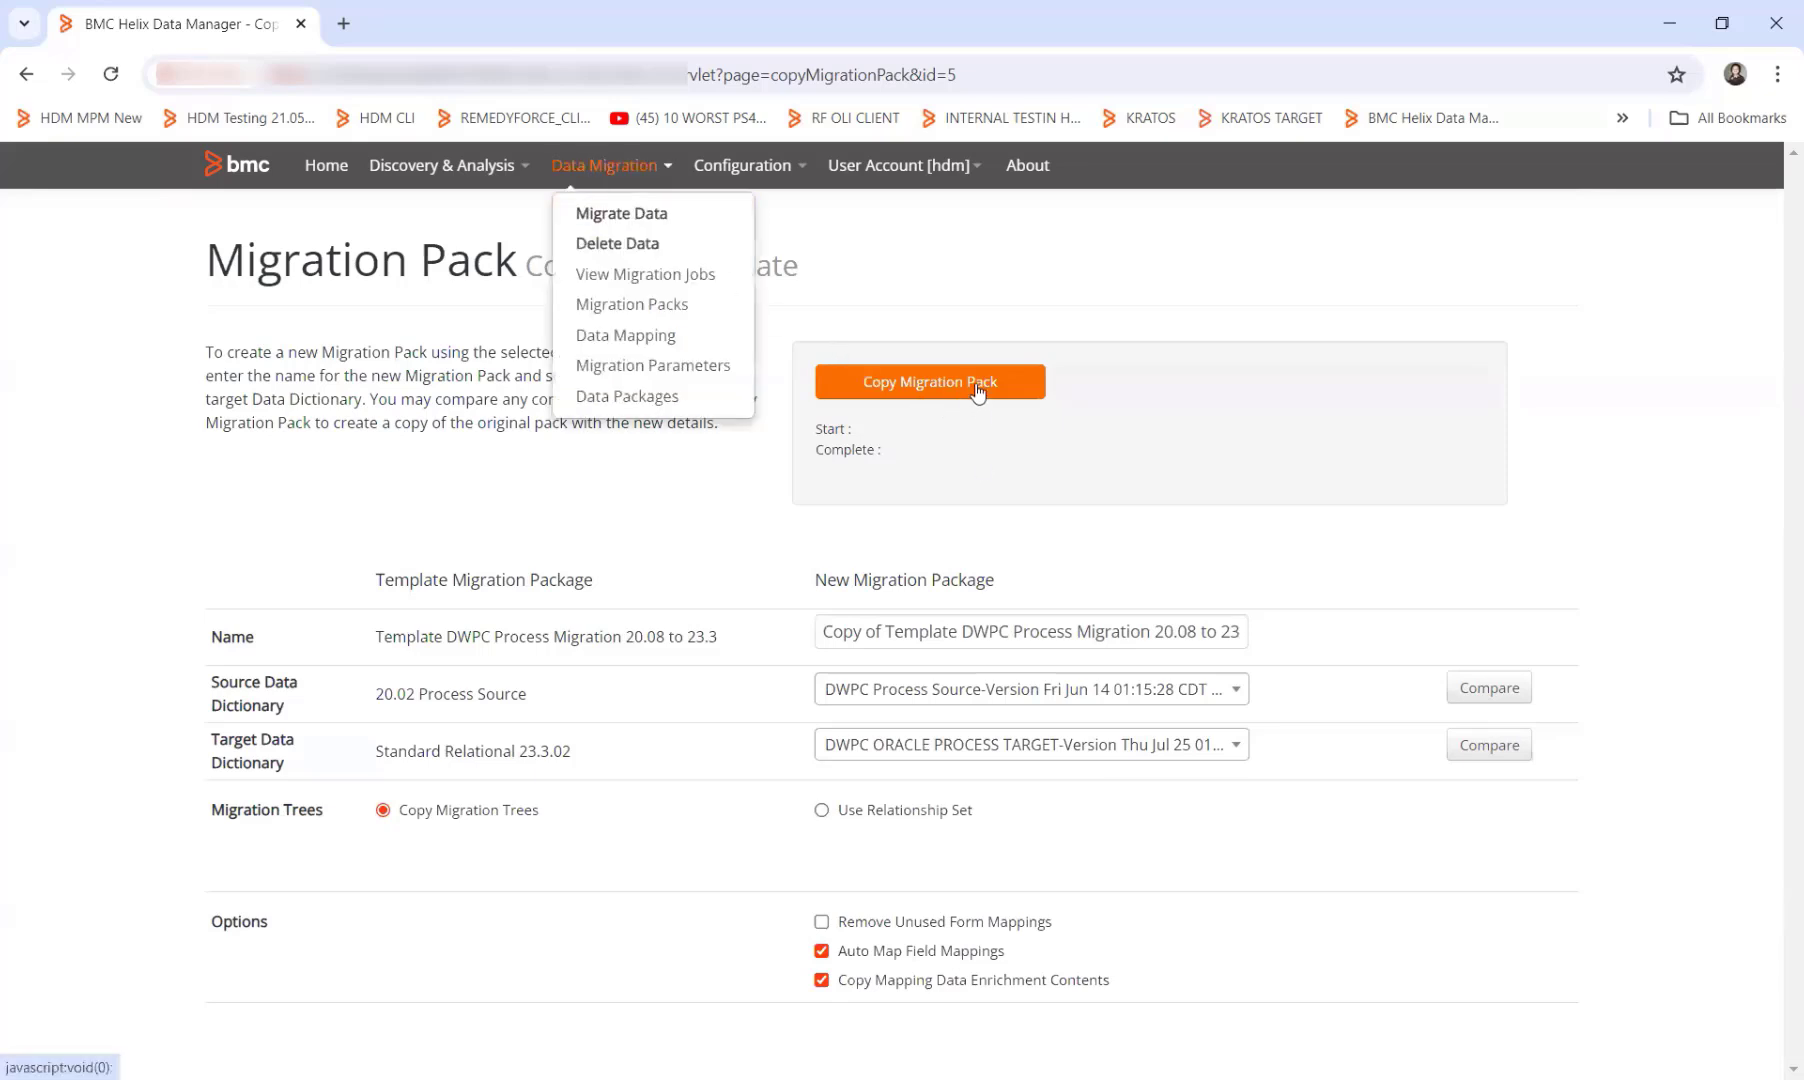
{"action": "left_click", "coordinate": [634, 314]}
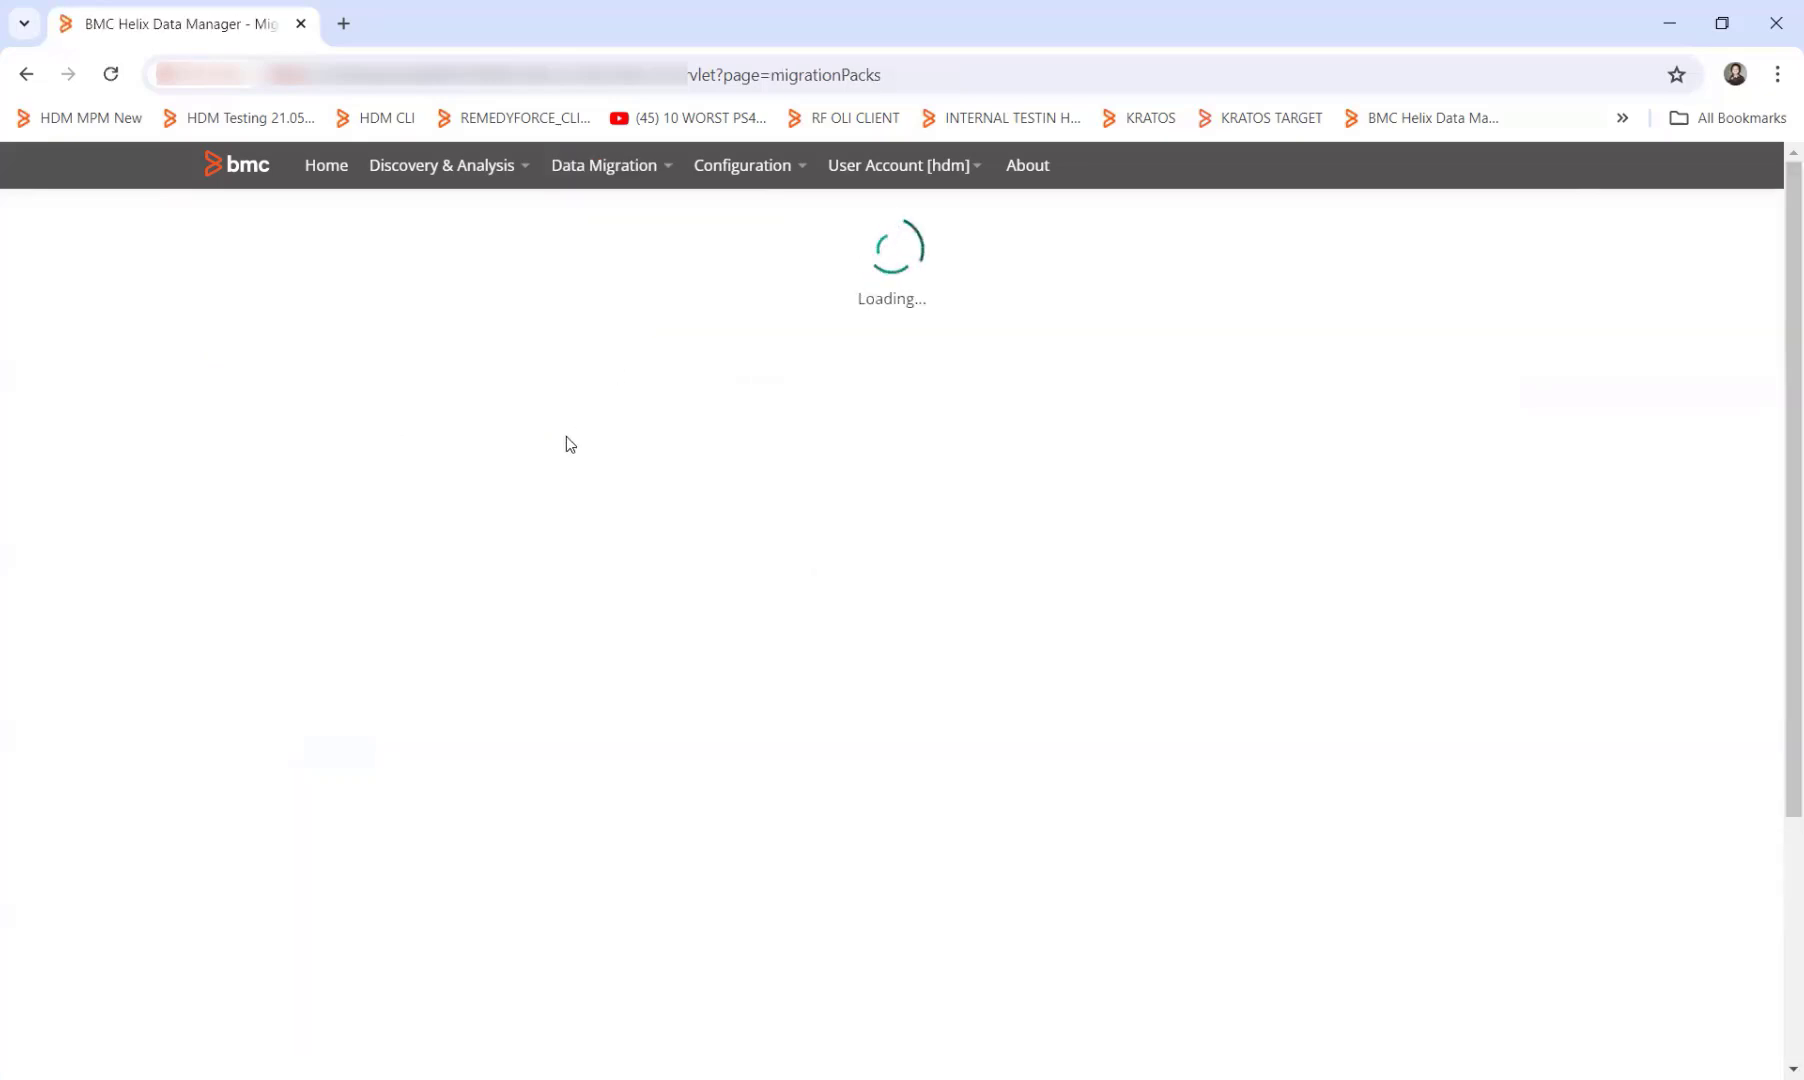
{"action": "scroll", "coordinate": [423, 596], "scroll_direction": "down", "scroll_amount": 2}
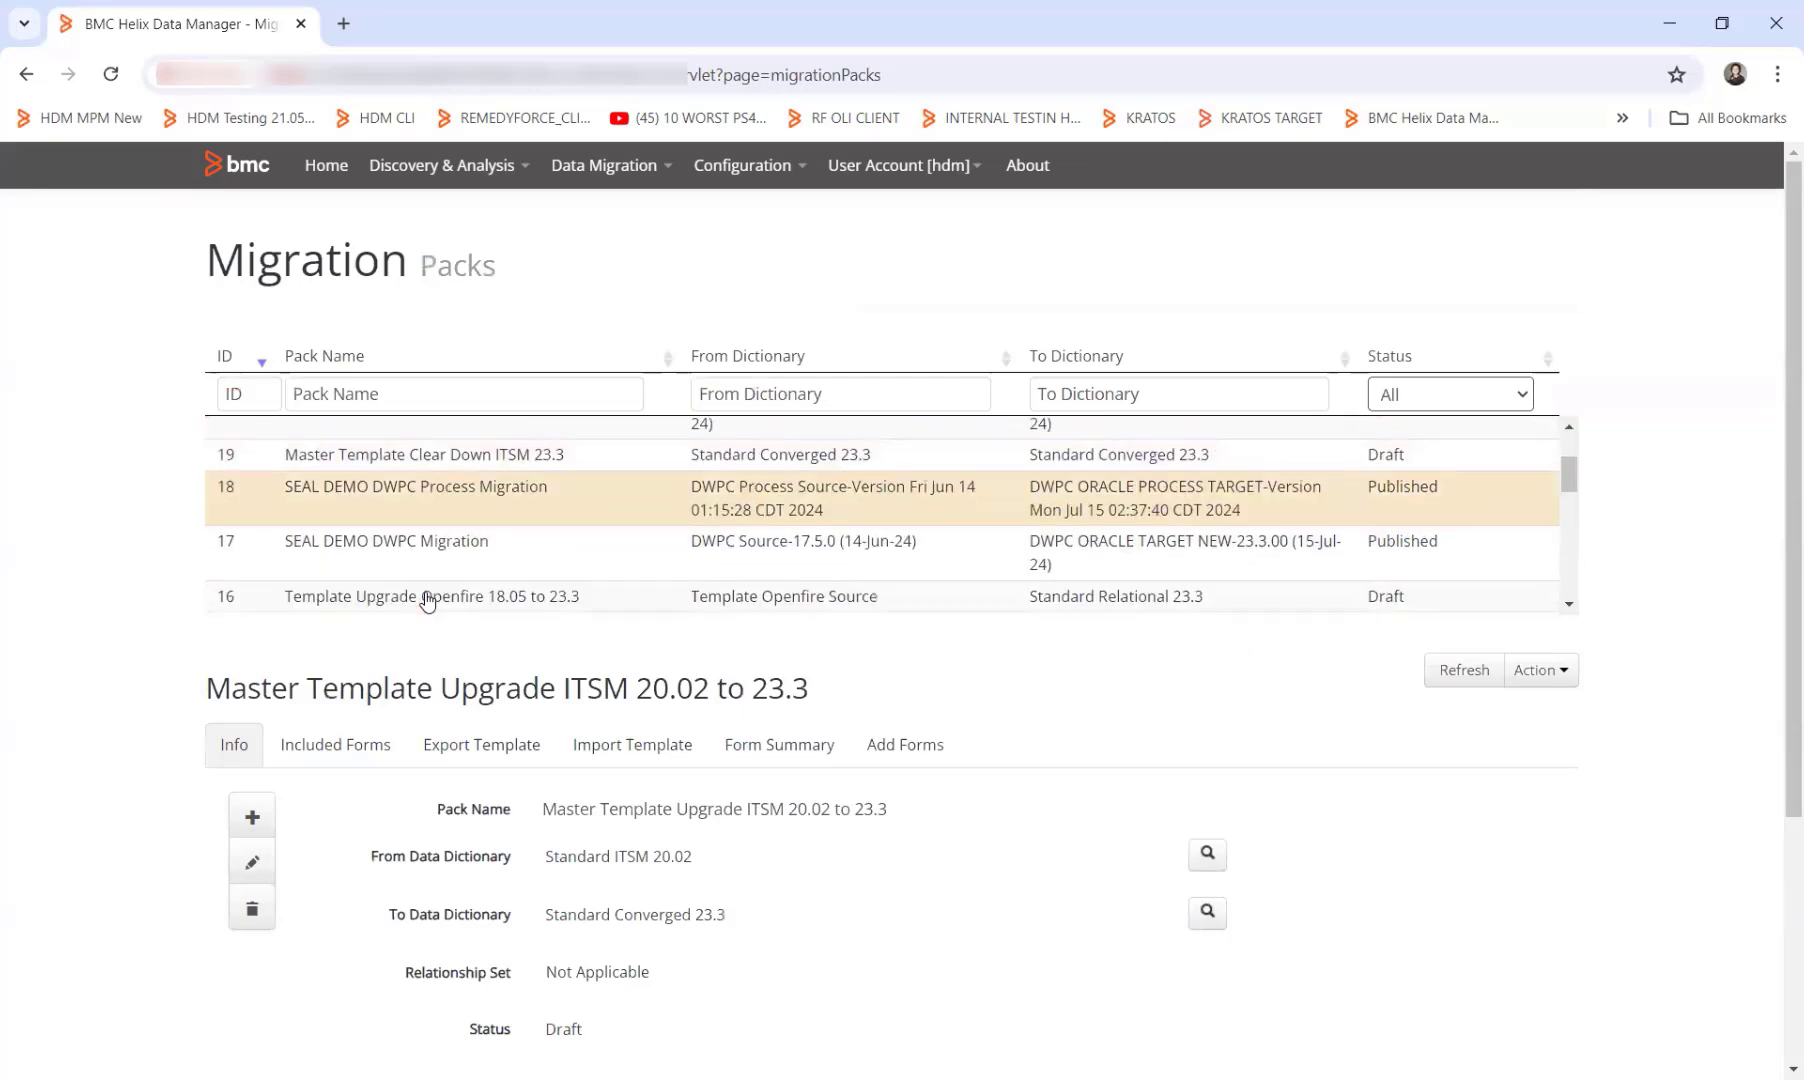
{"action": "left_click", "coordinate": [420, 553]}
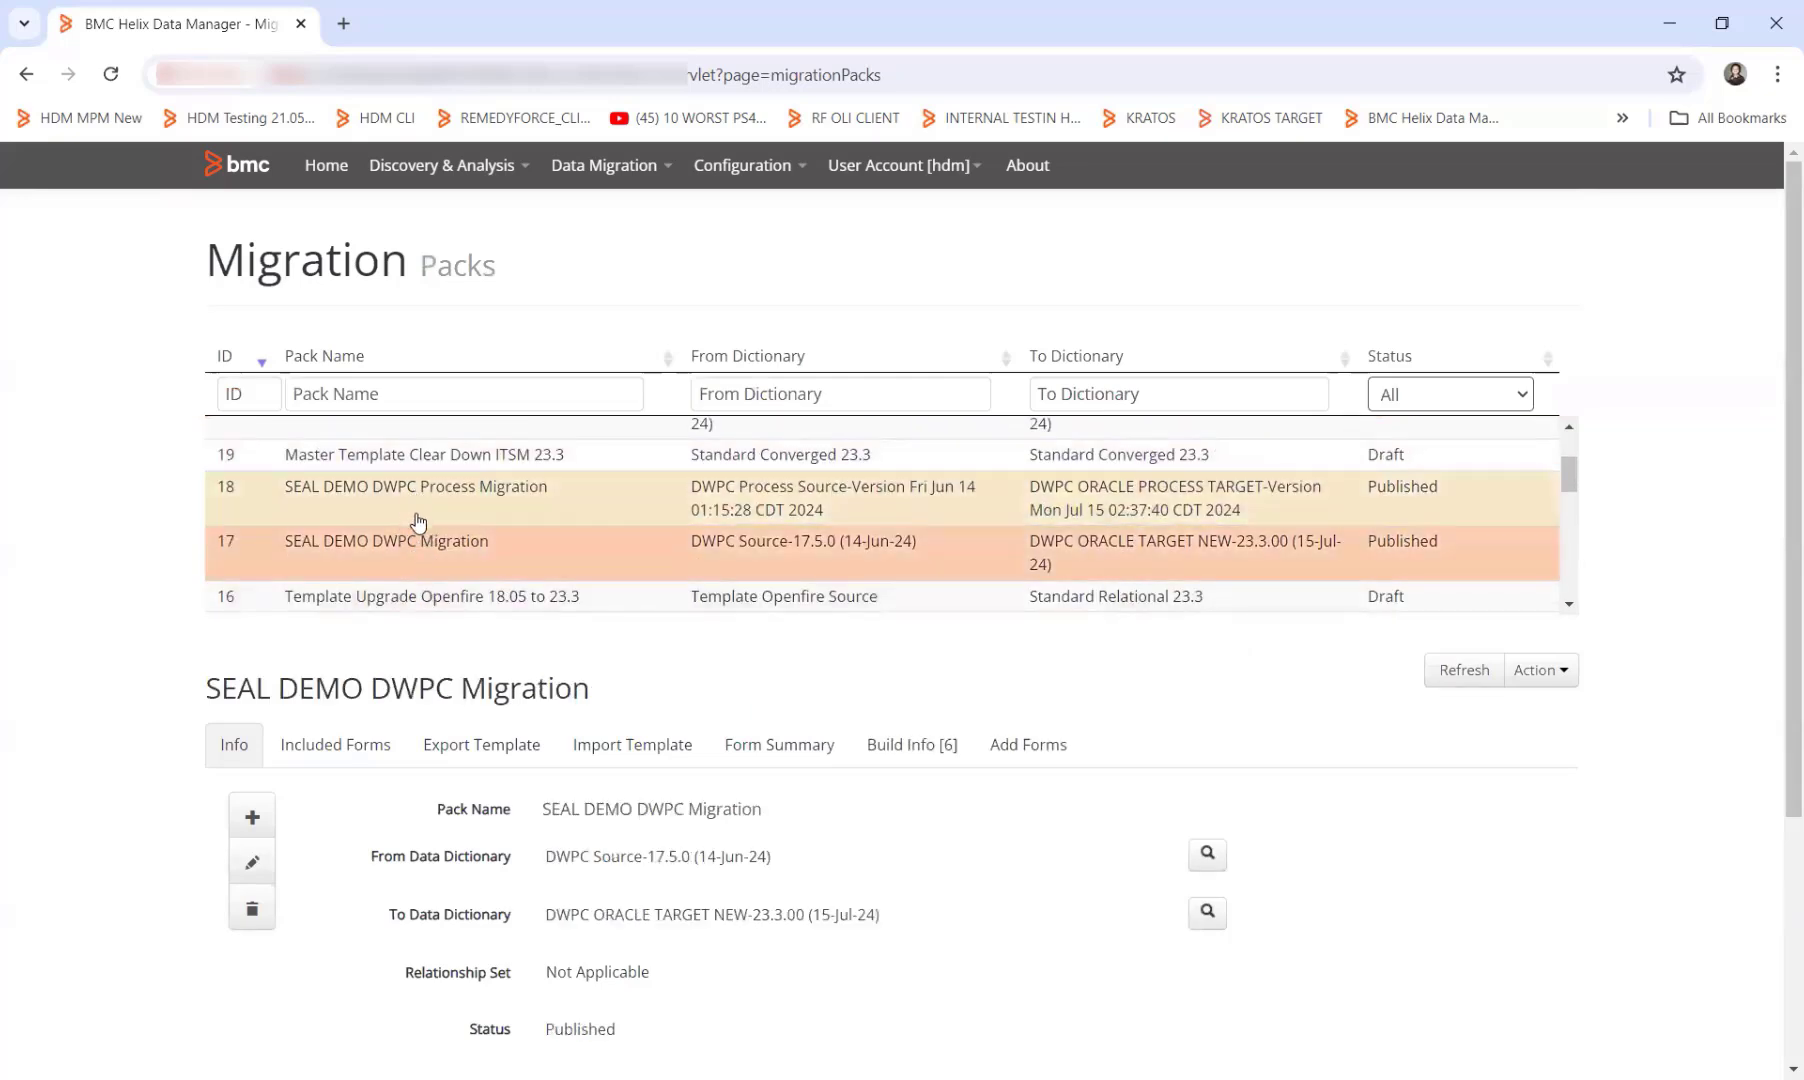
{"action": "scroll", "coordinate": [343, 685], "scroll_direction": "down", "scroll_amount": 2}
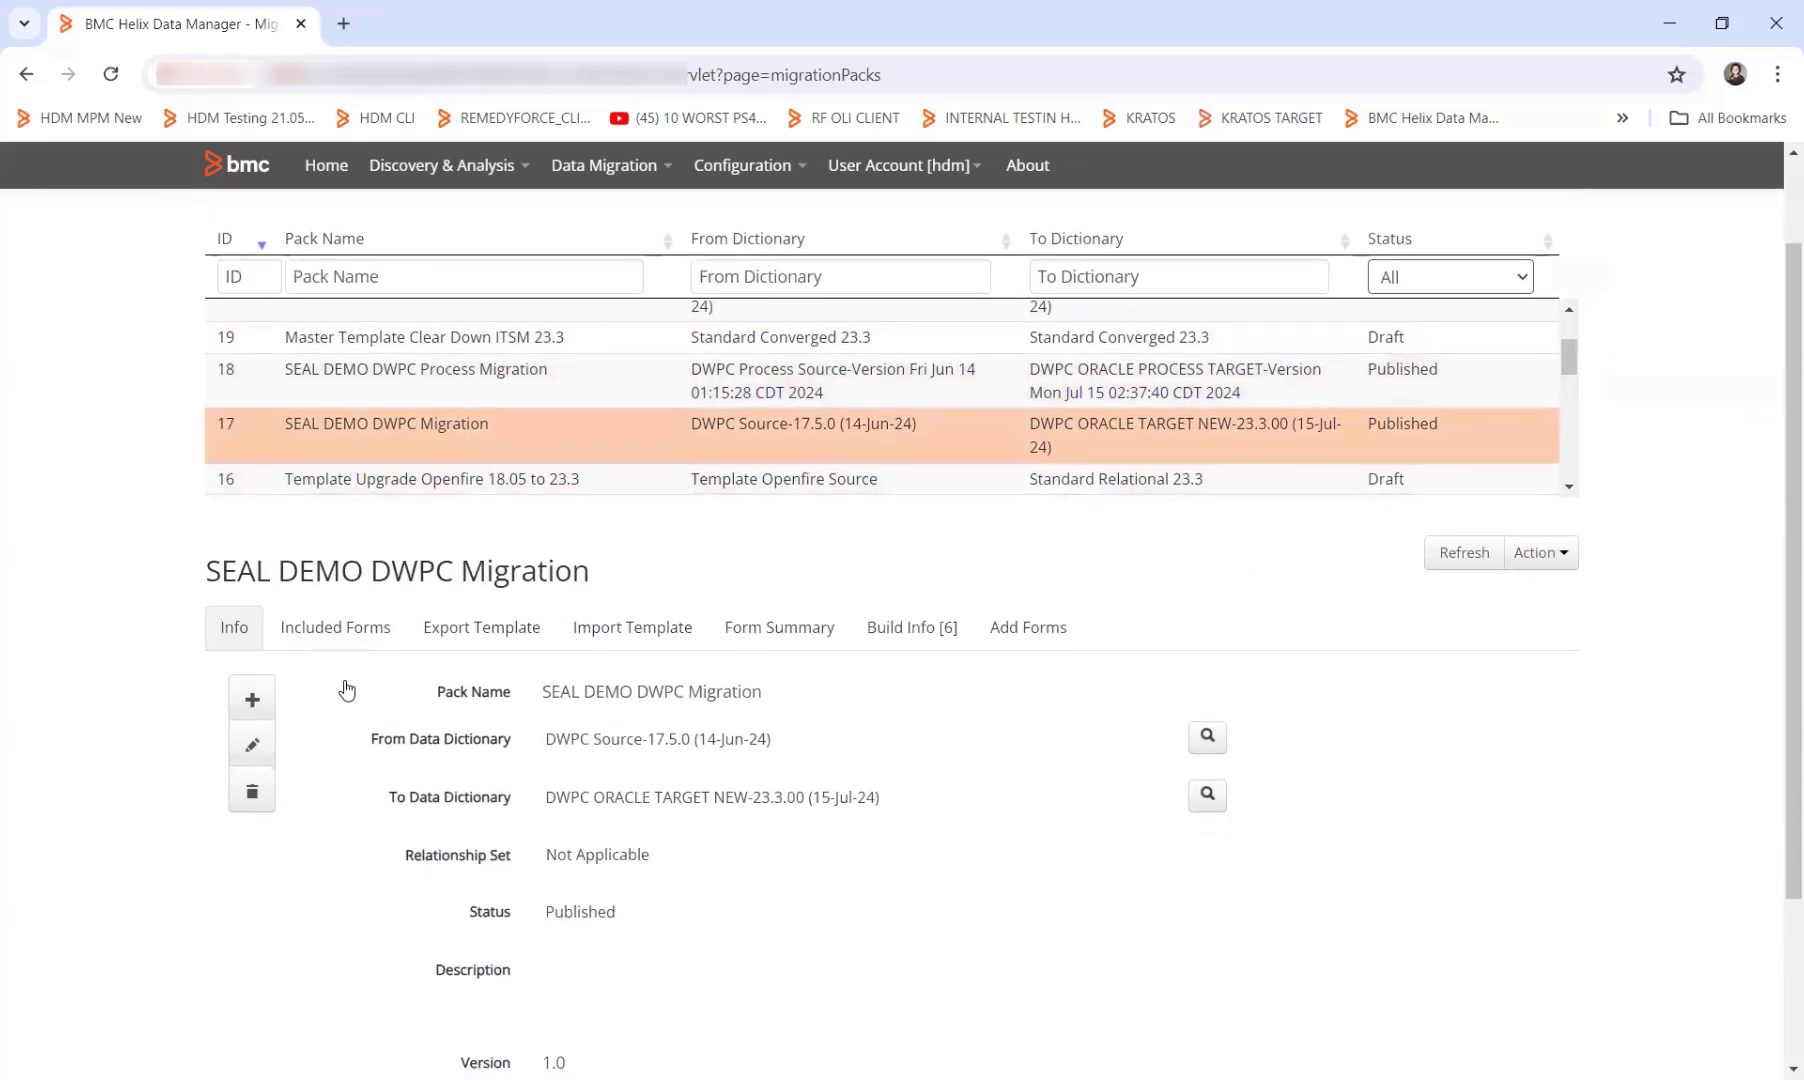
{"action": "left_click", "coordinate": [357, 524]}
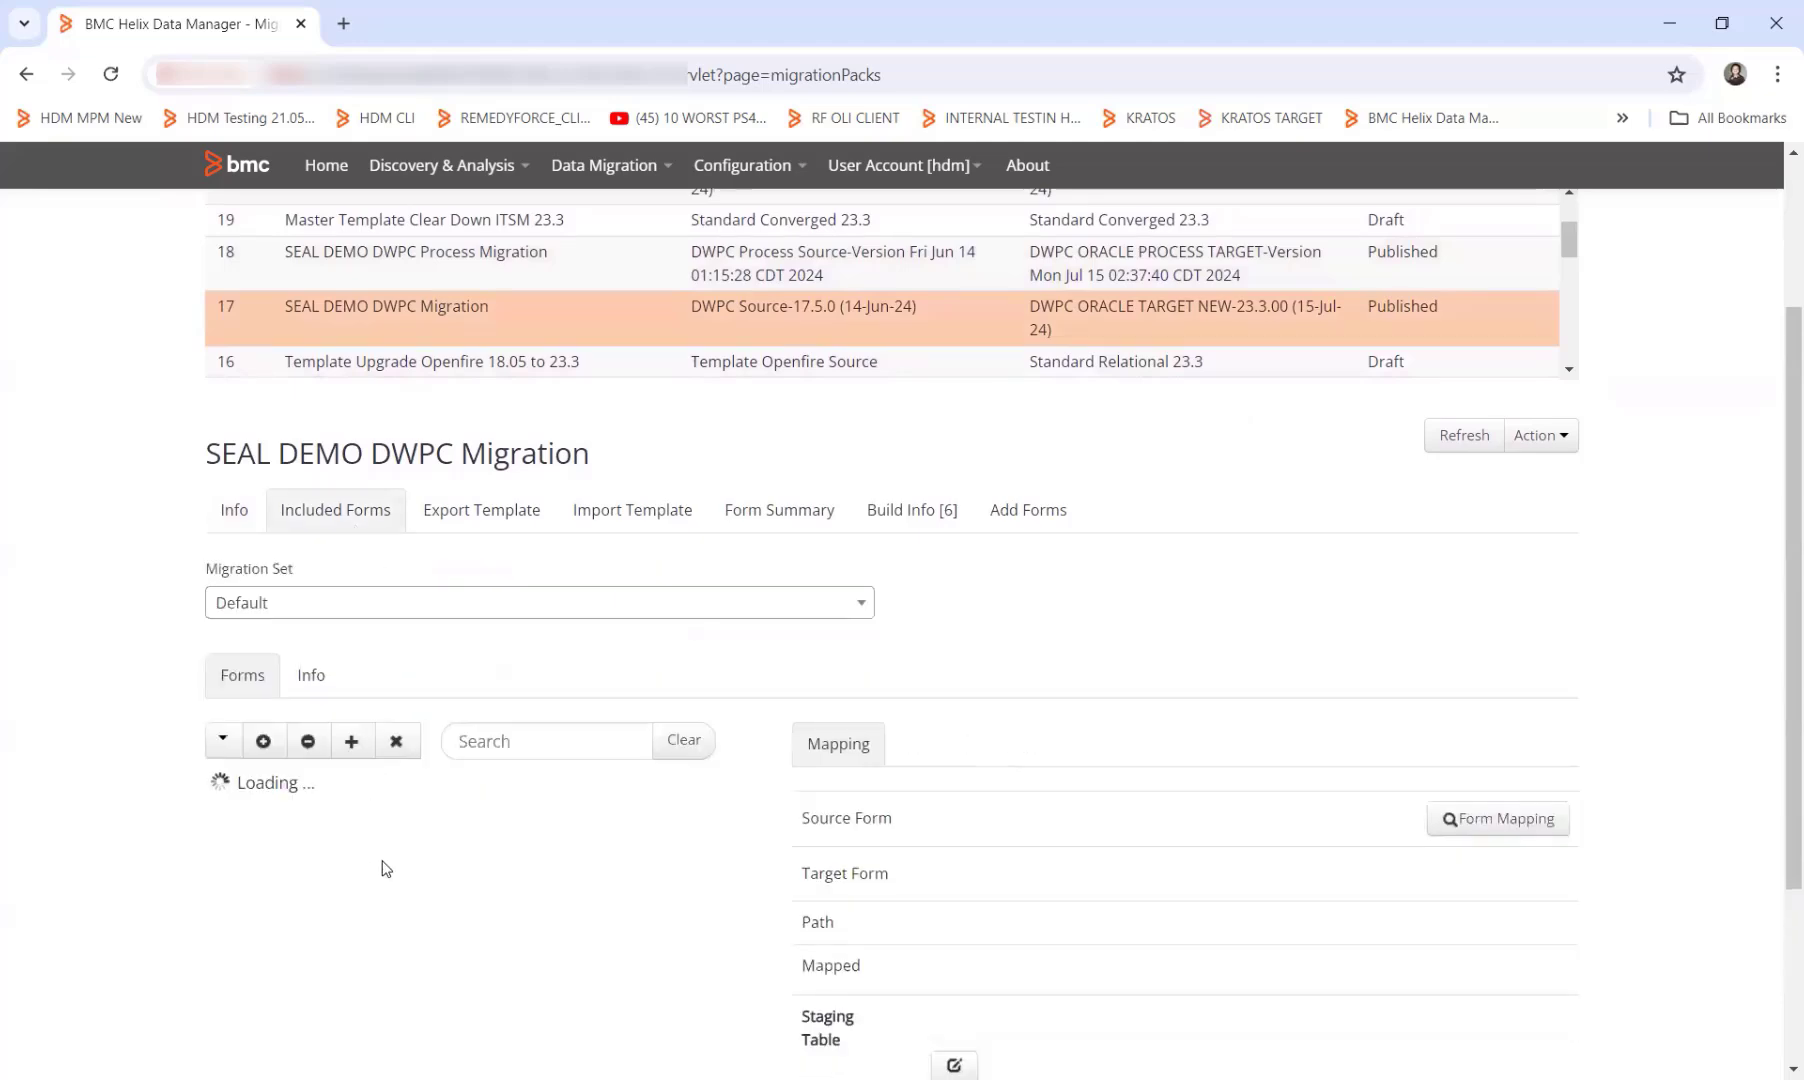
Step: View the included tables and general info of the SEAL DEMO DWPC Process Migration pack
{"action": "scroll", "coordinate": [403, 938], "scroll_direction": "down", "scroll_amount": 2}
{"action": "scroll", "coordinate": [403, 938], "scroll_direction": "up", "scroll_amount": 2}
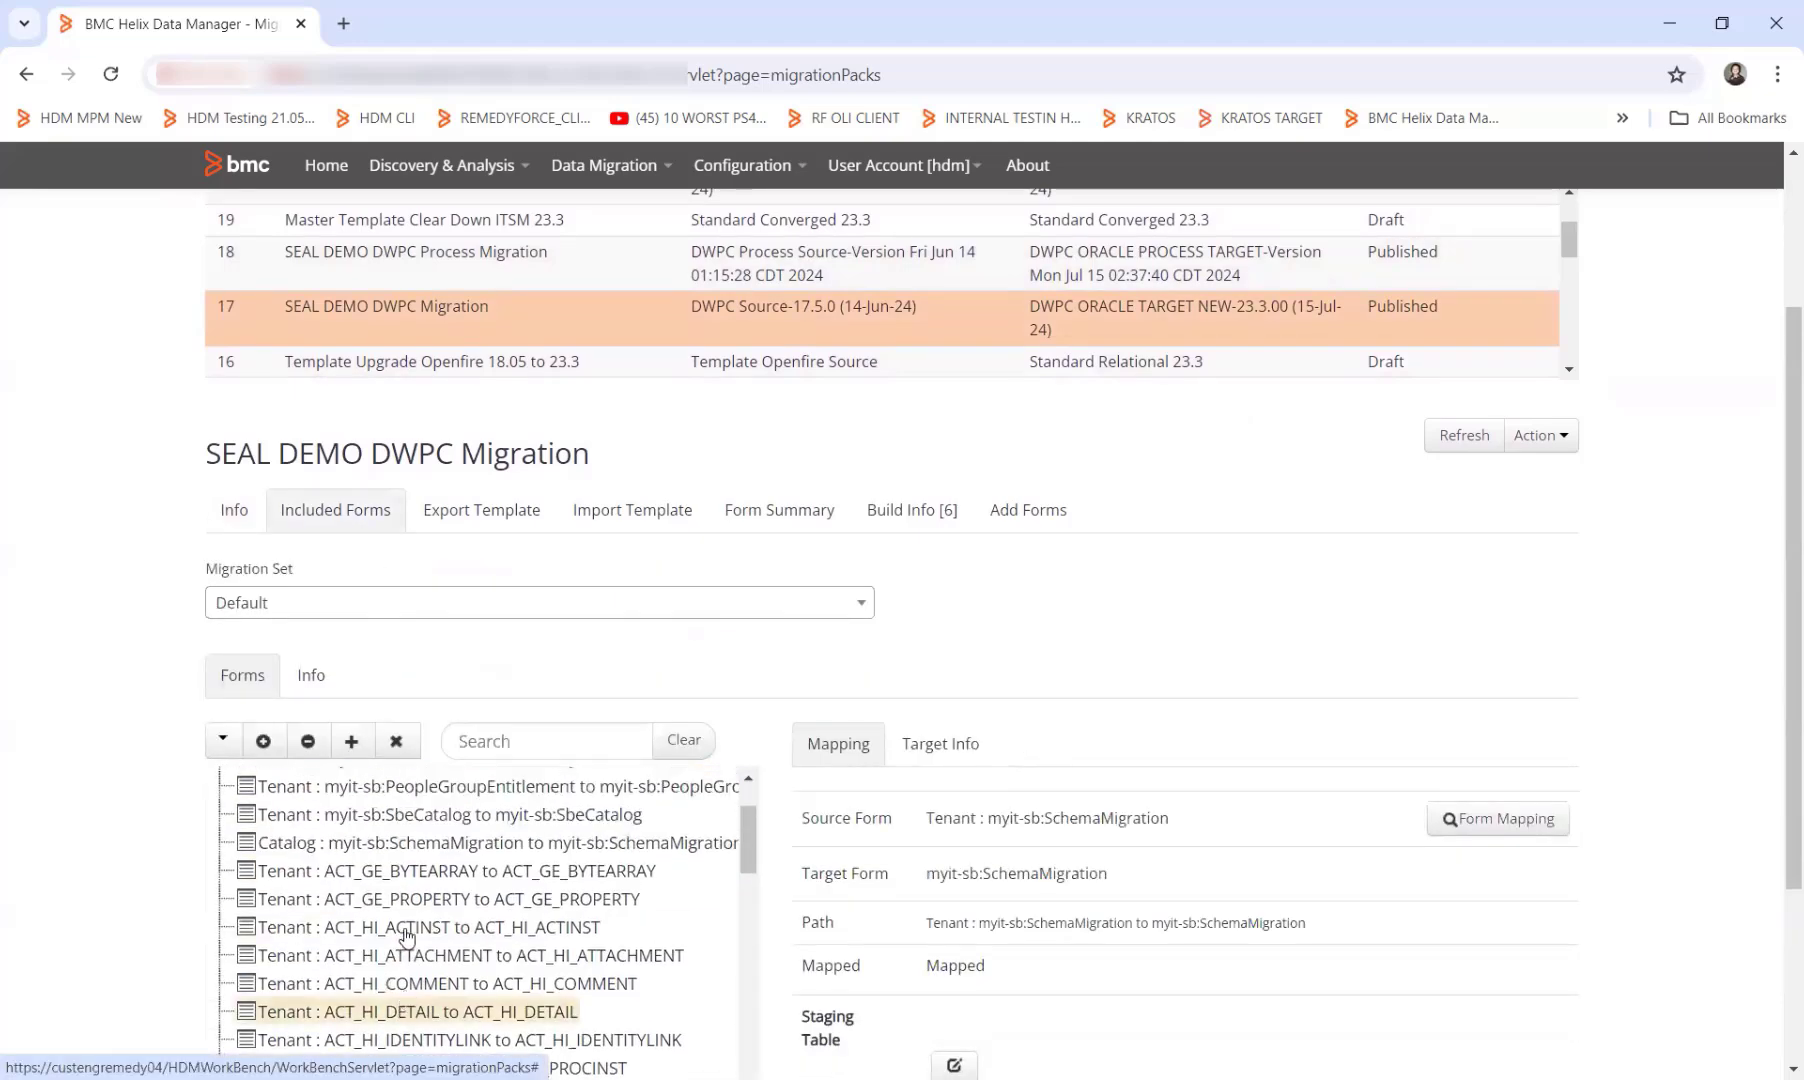
{"action": "left_click", "coordinate": [610, 262]}
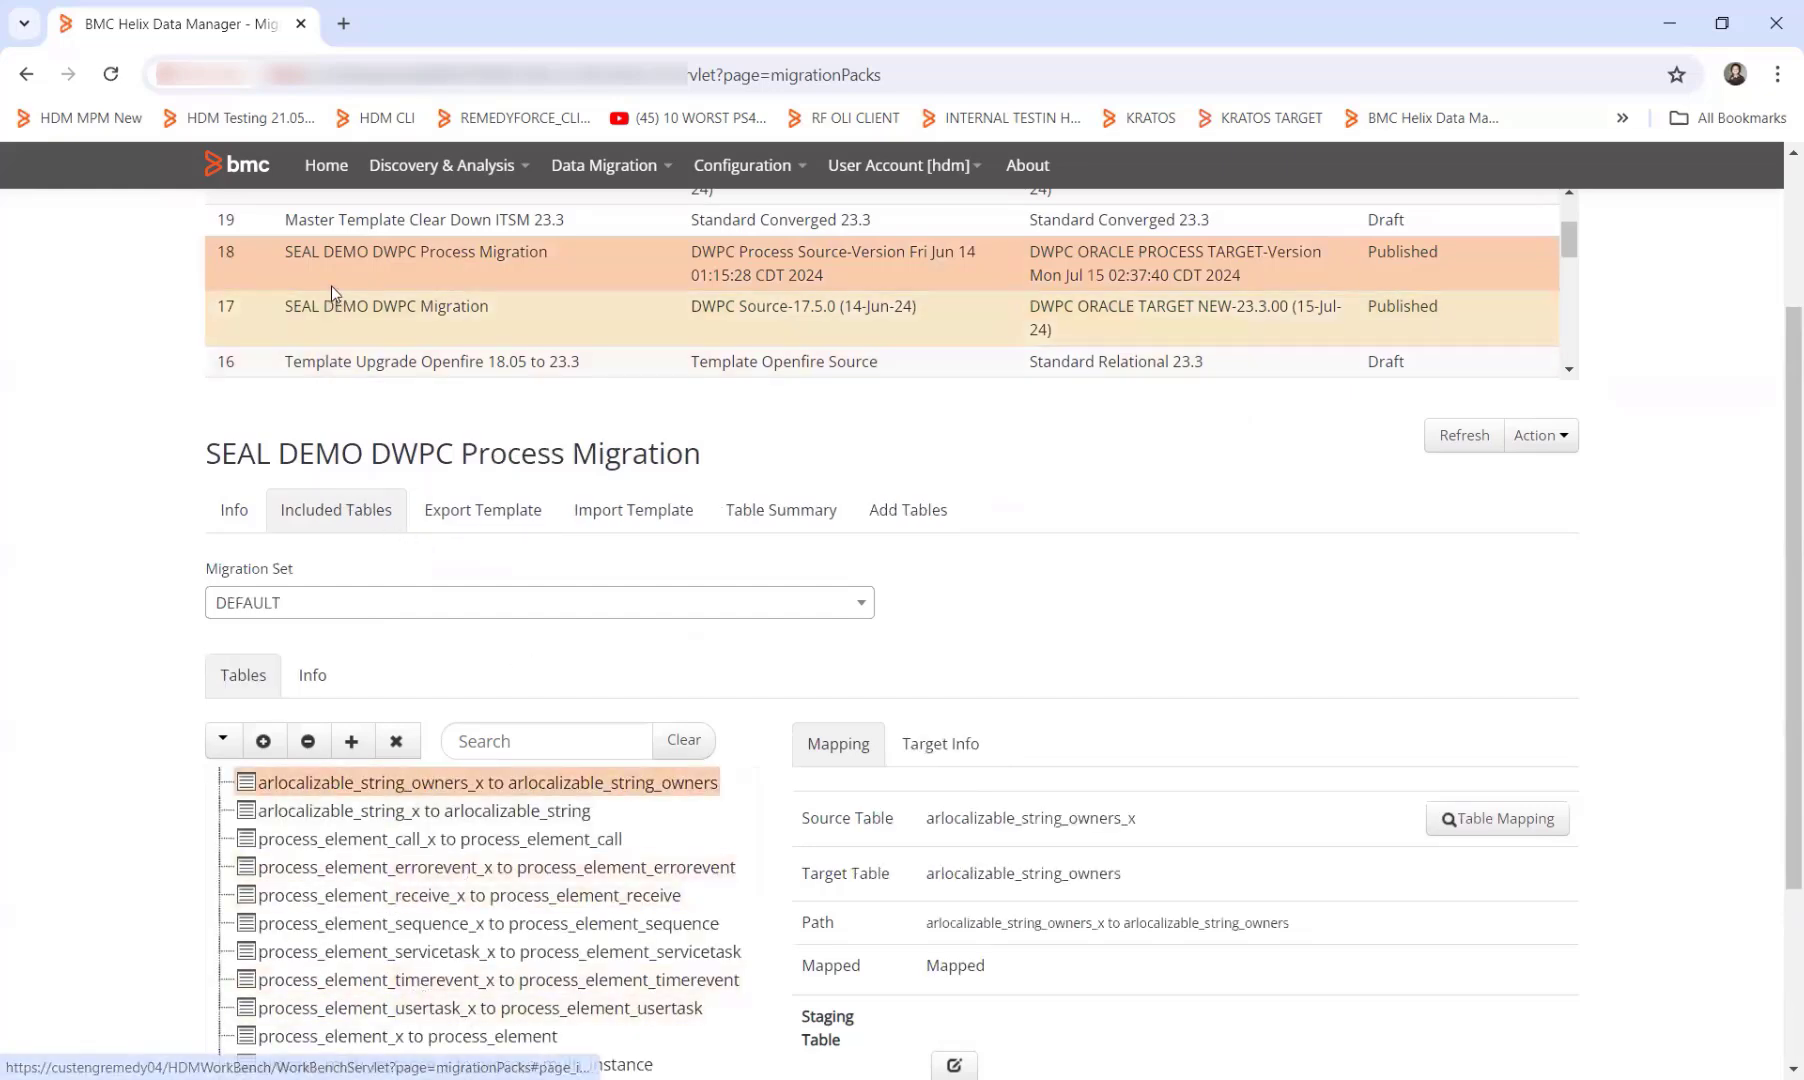
{"action": "left_click", "coordinate": [236, 512]}
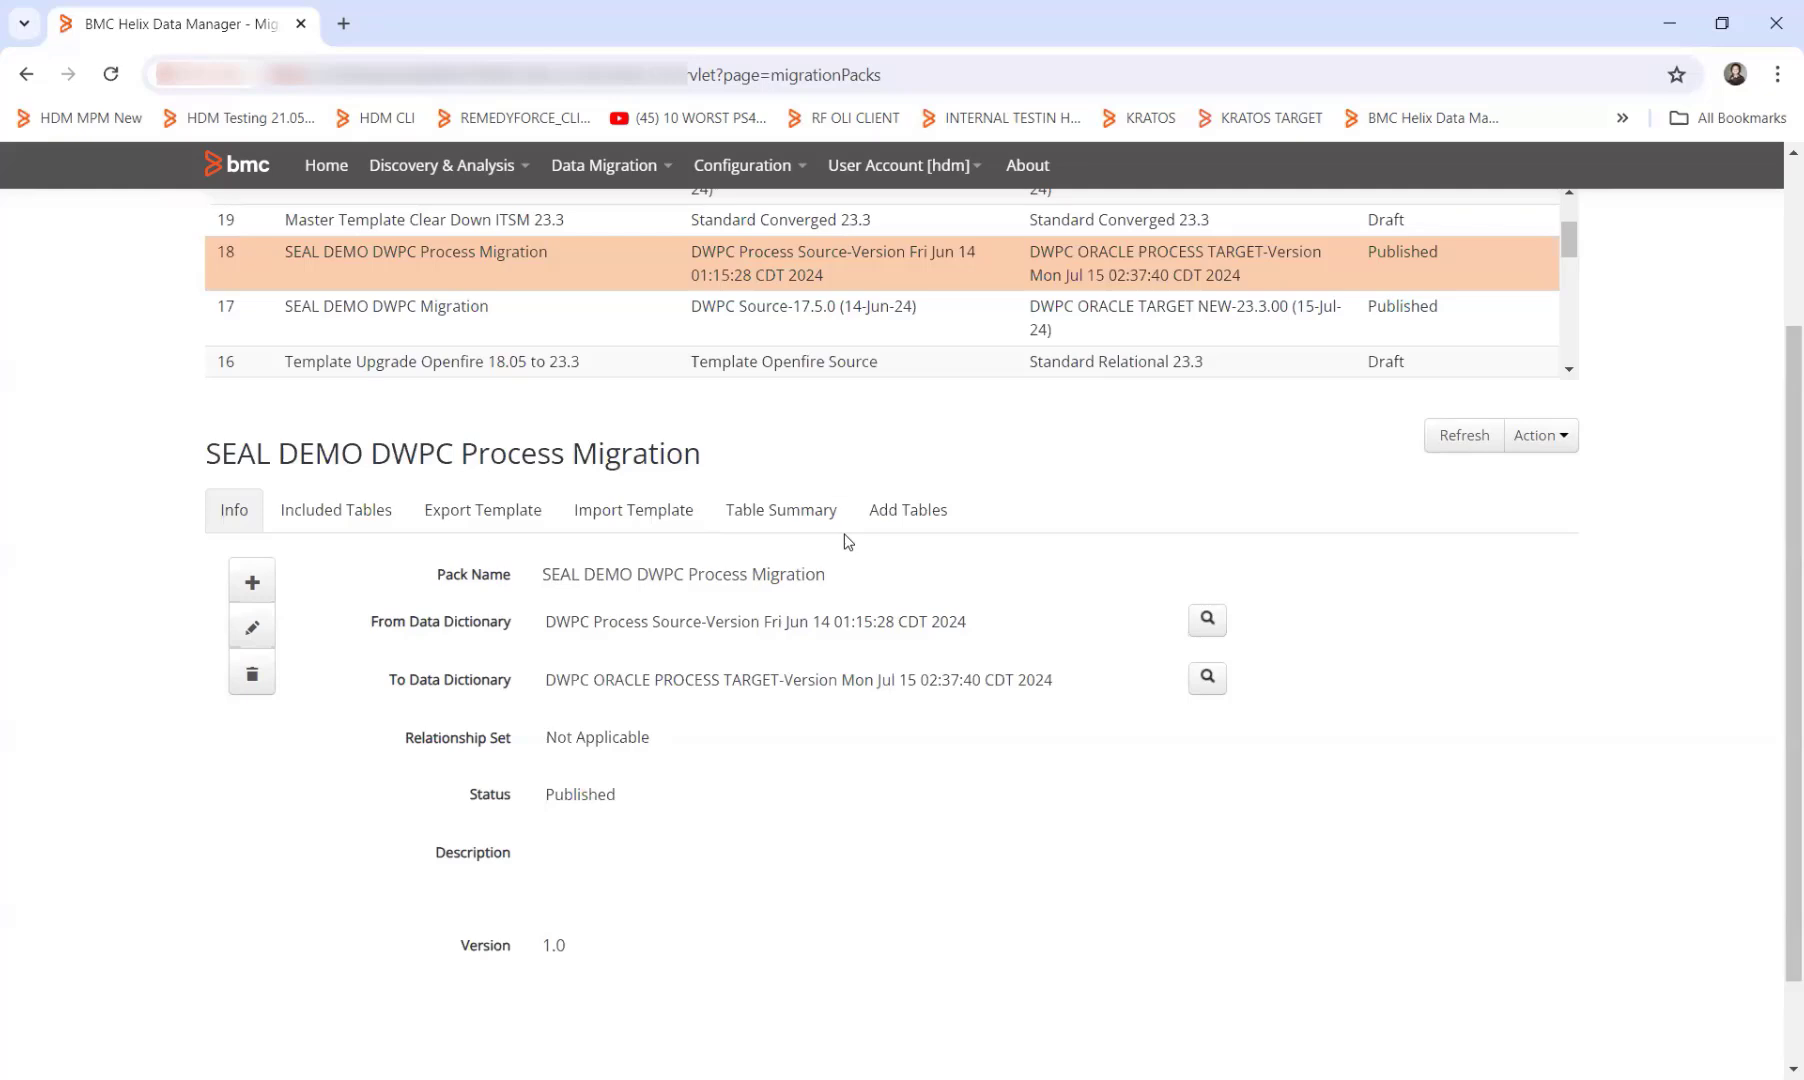
{"action": "scroll", "coordinate": [845, 541], "scroll_direction": "up", "scroll_amount": 1}
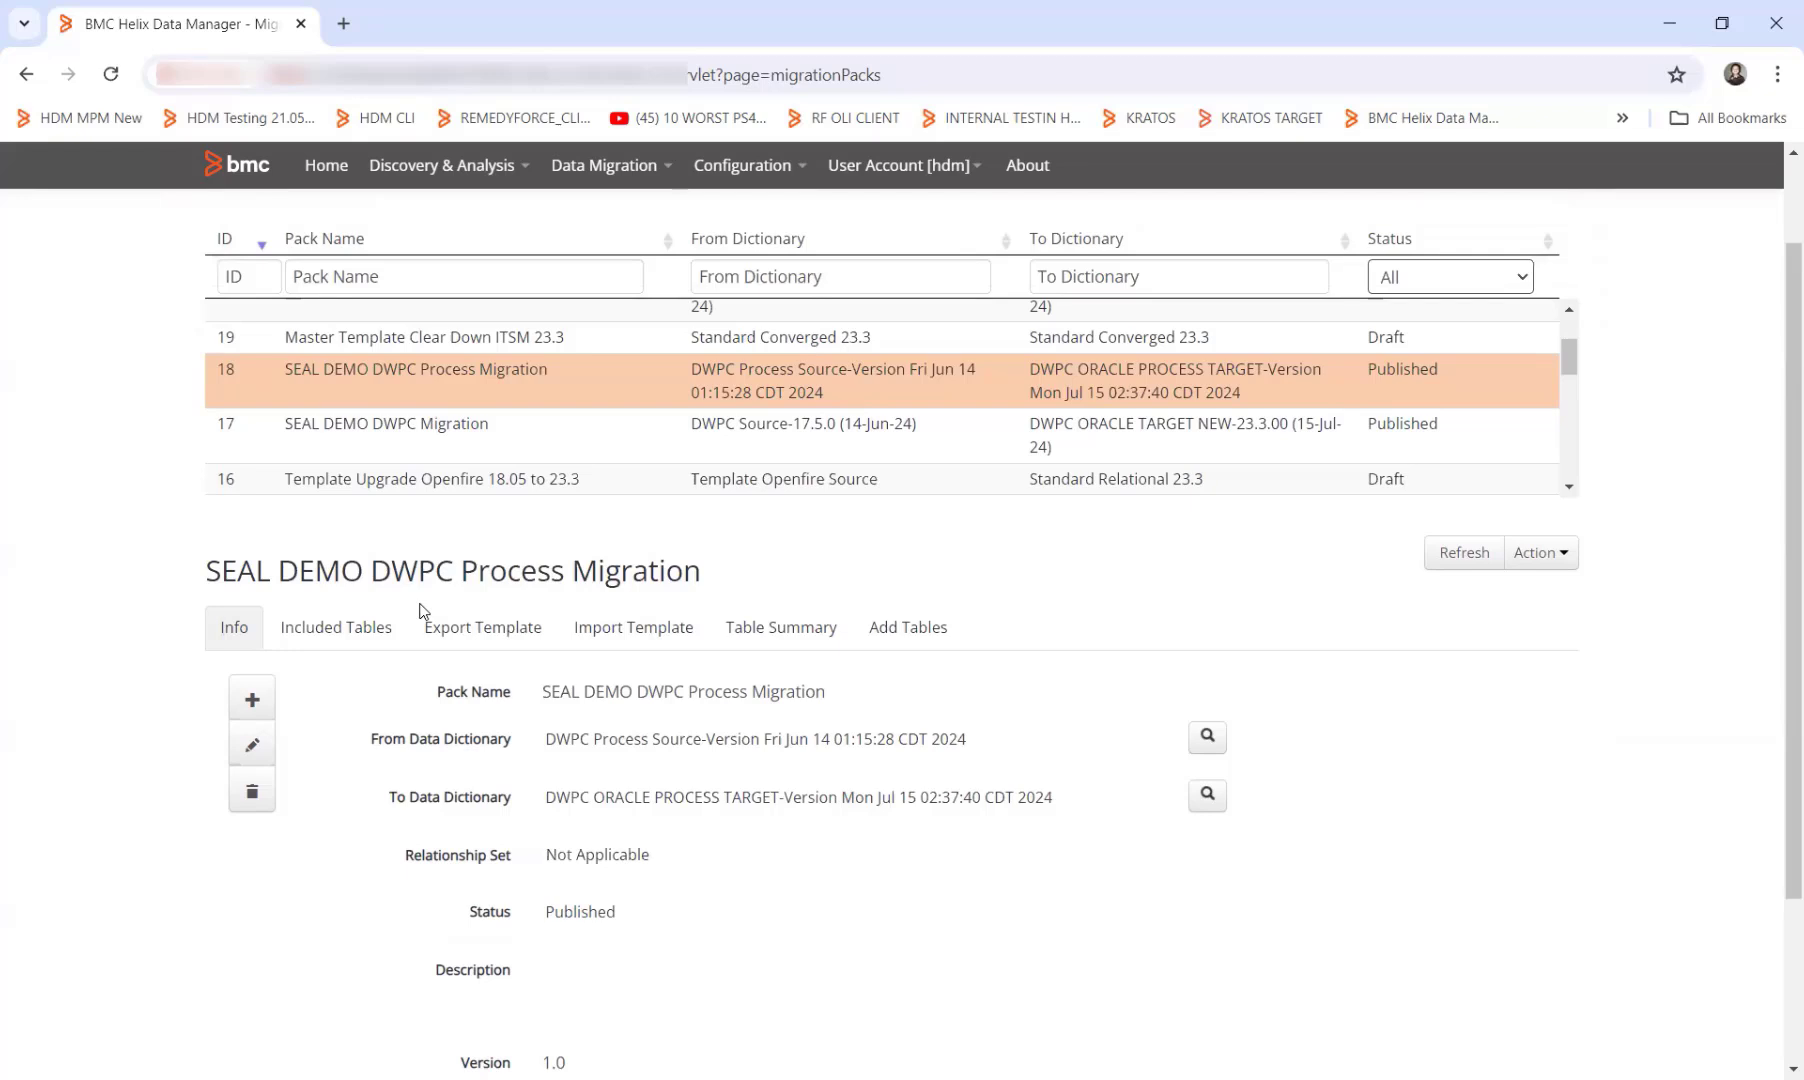
Step: View the general info of the Master Template Clear Down ITSM 23.3 and SEAL DEMO DWPC CLEARDOWN packs
{"action": "left_click", "coordinate": [518, 346]}
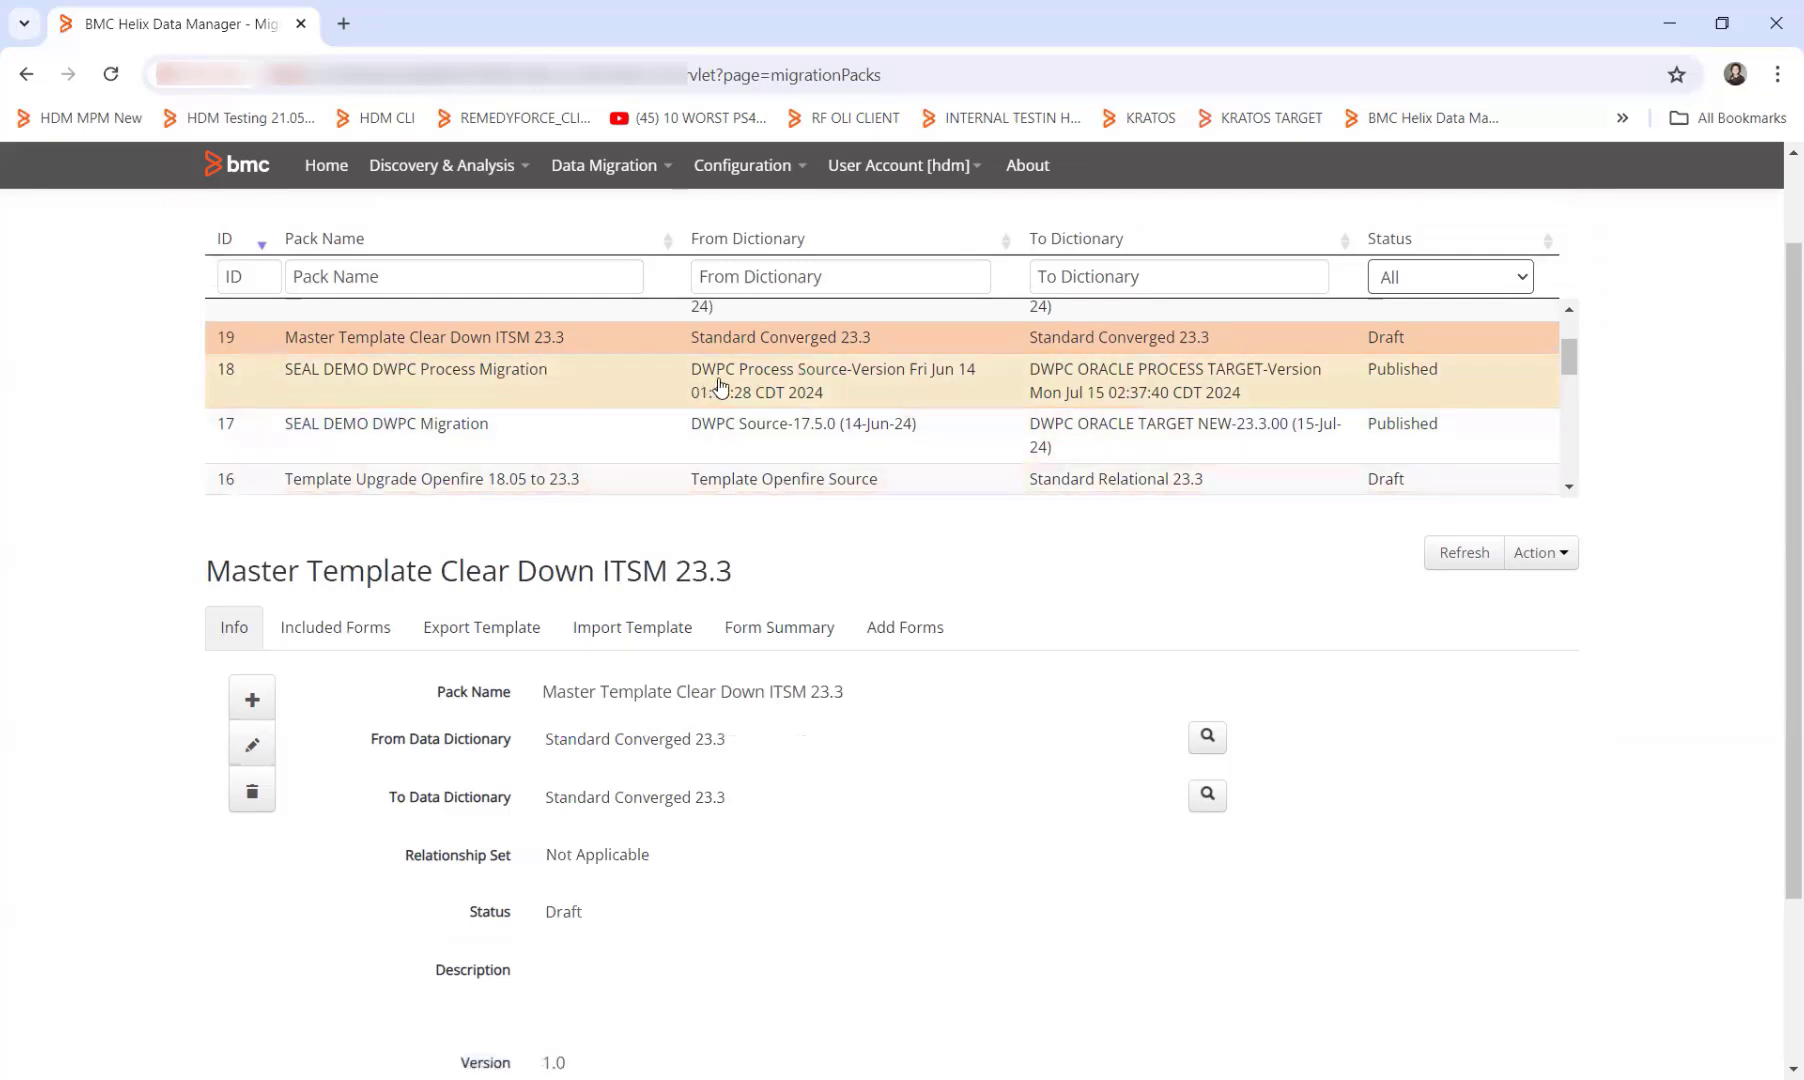
{"action": "scroll", "coordinate": [727, 387], "scroll_direction": "up", "scroll_amount": 2}
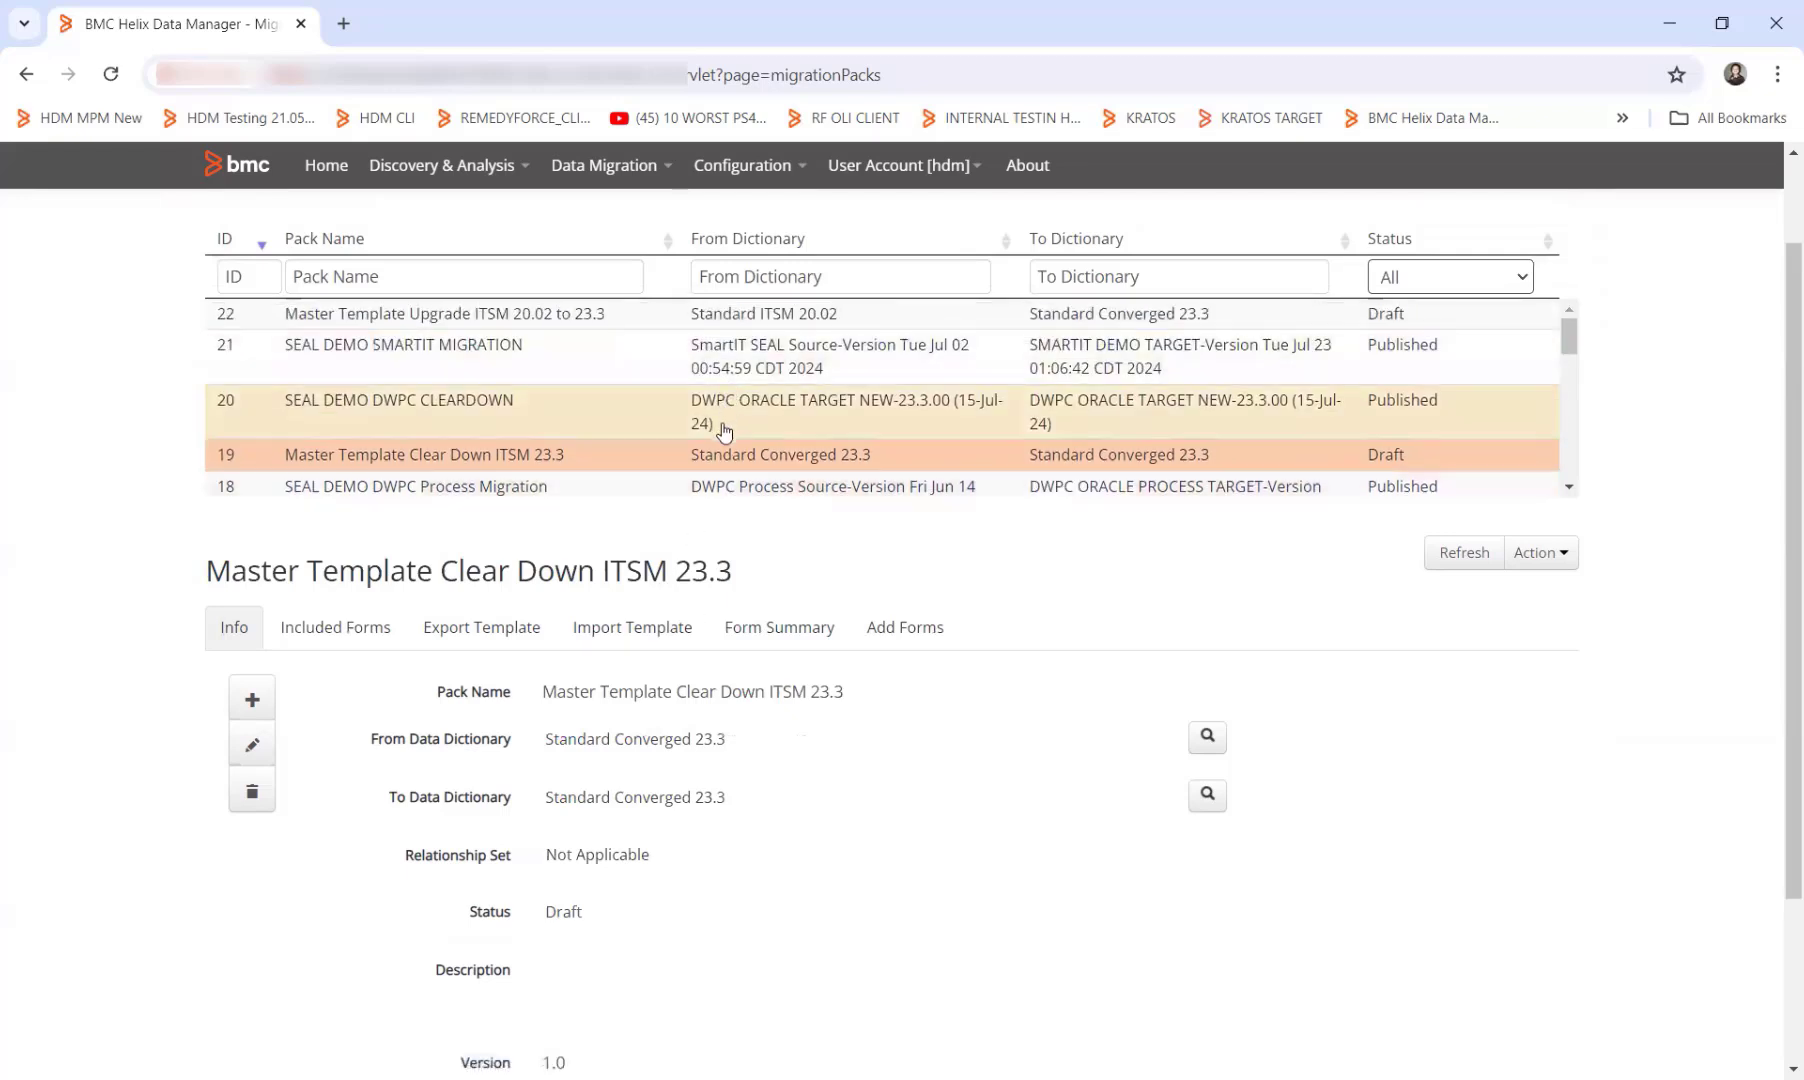
{"action": "left_click", "coordinate": [536, 409]}
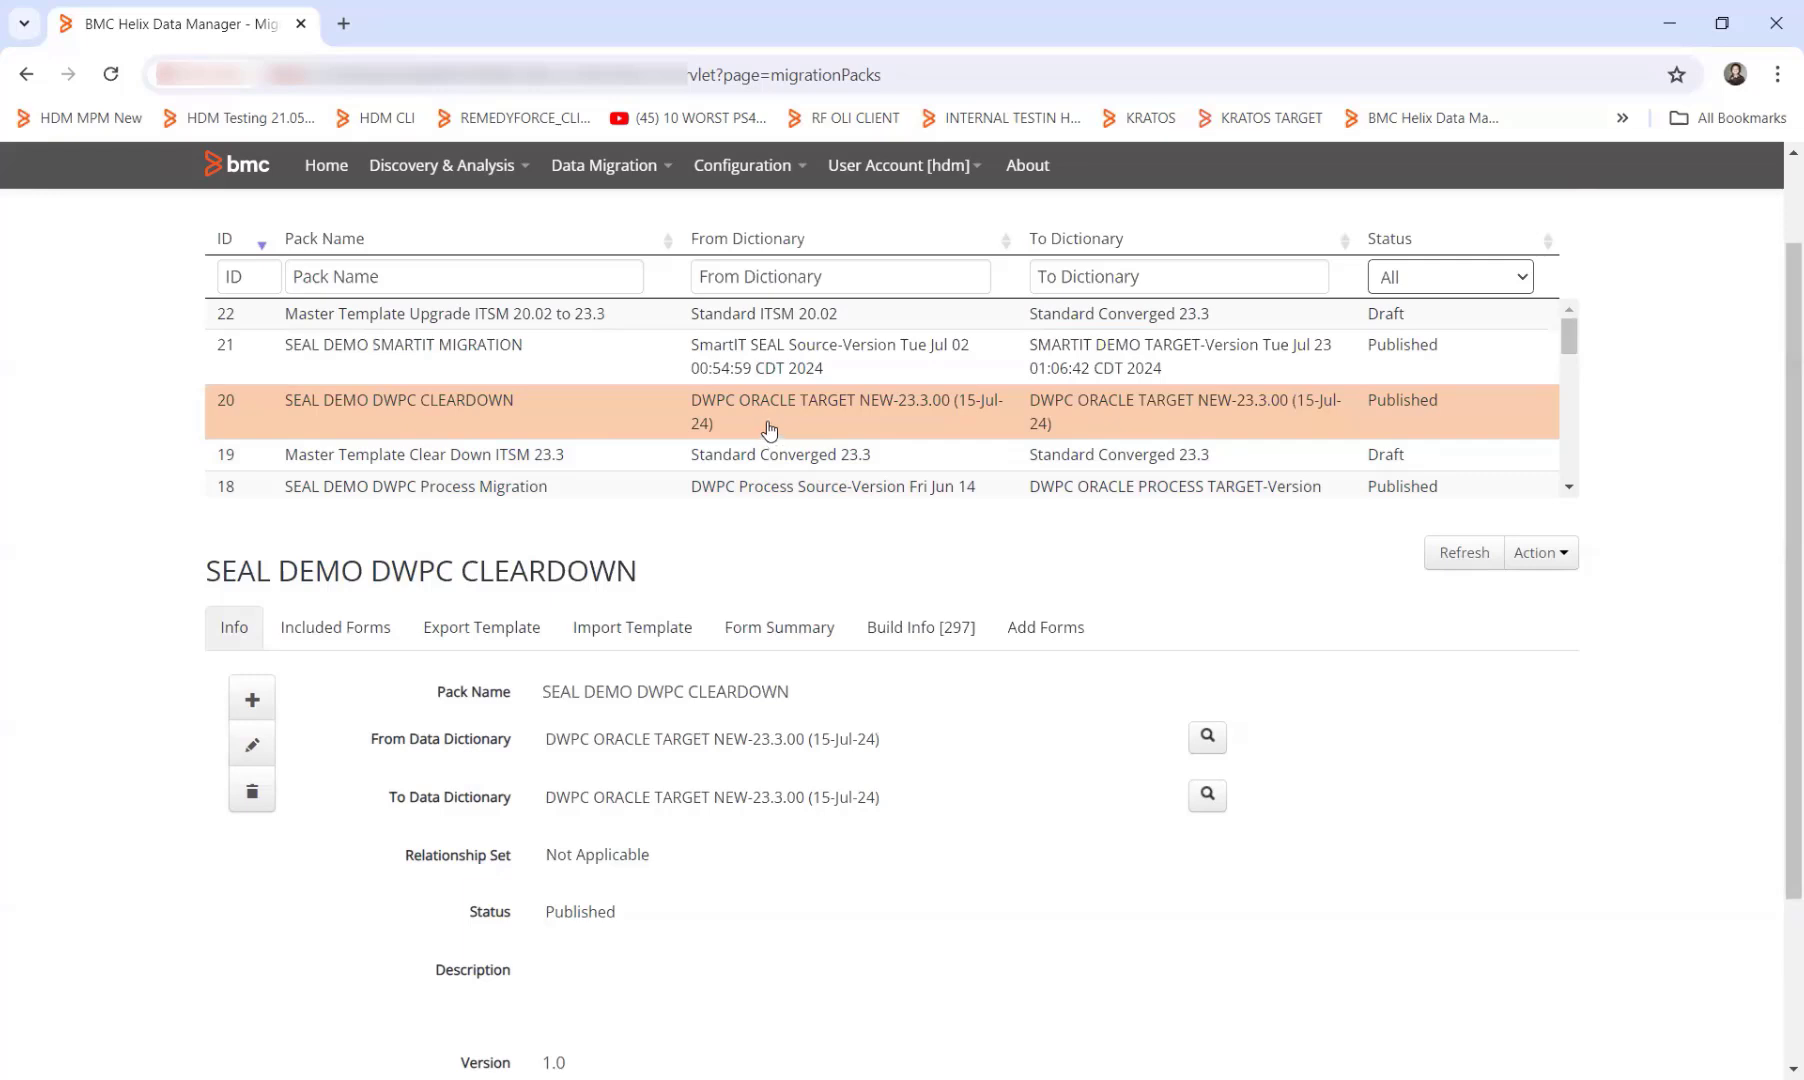
Step: Open the administration page of the DWPC Process Source system in the DEMO environment and view its PreMigration Scripts data update
{"action": "left_click", "coordinate": [322, 168]}
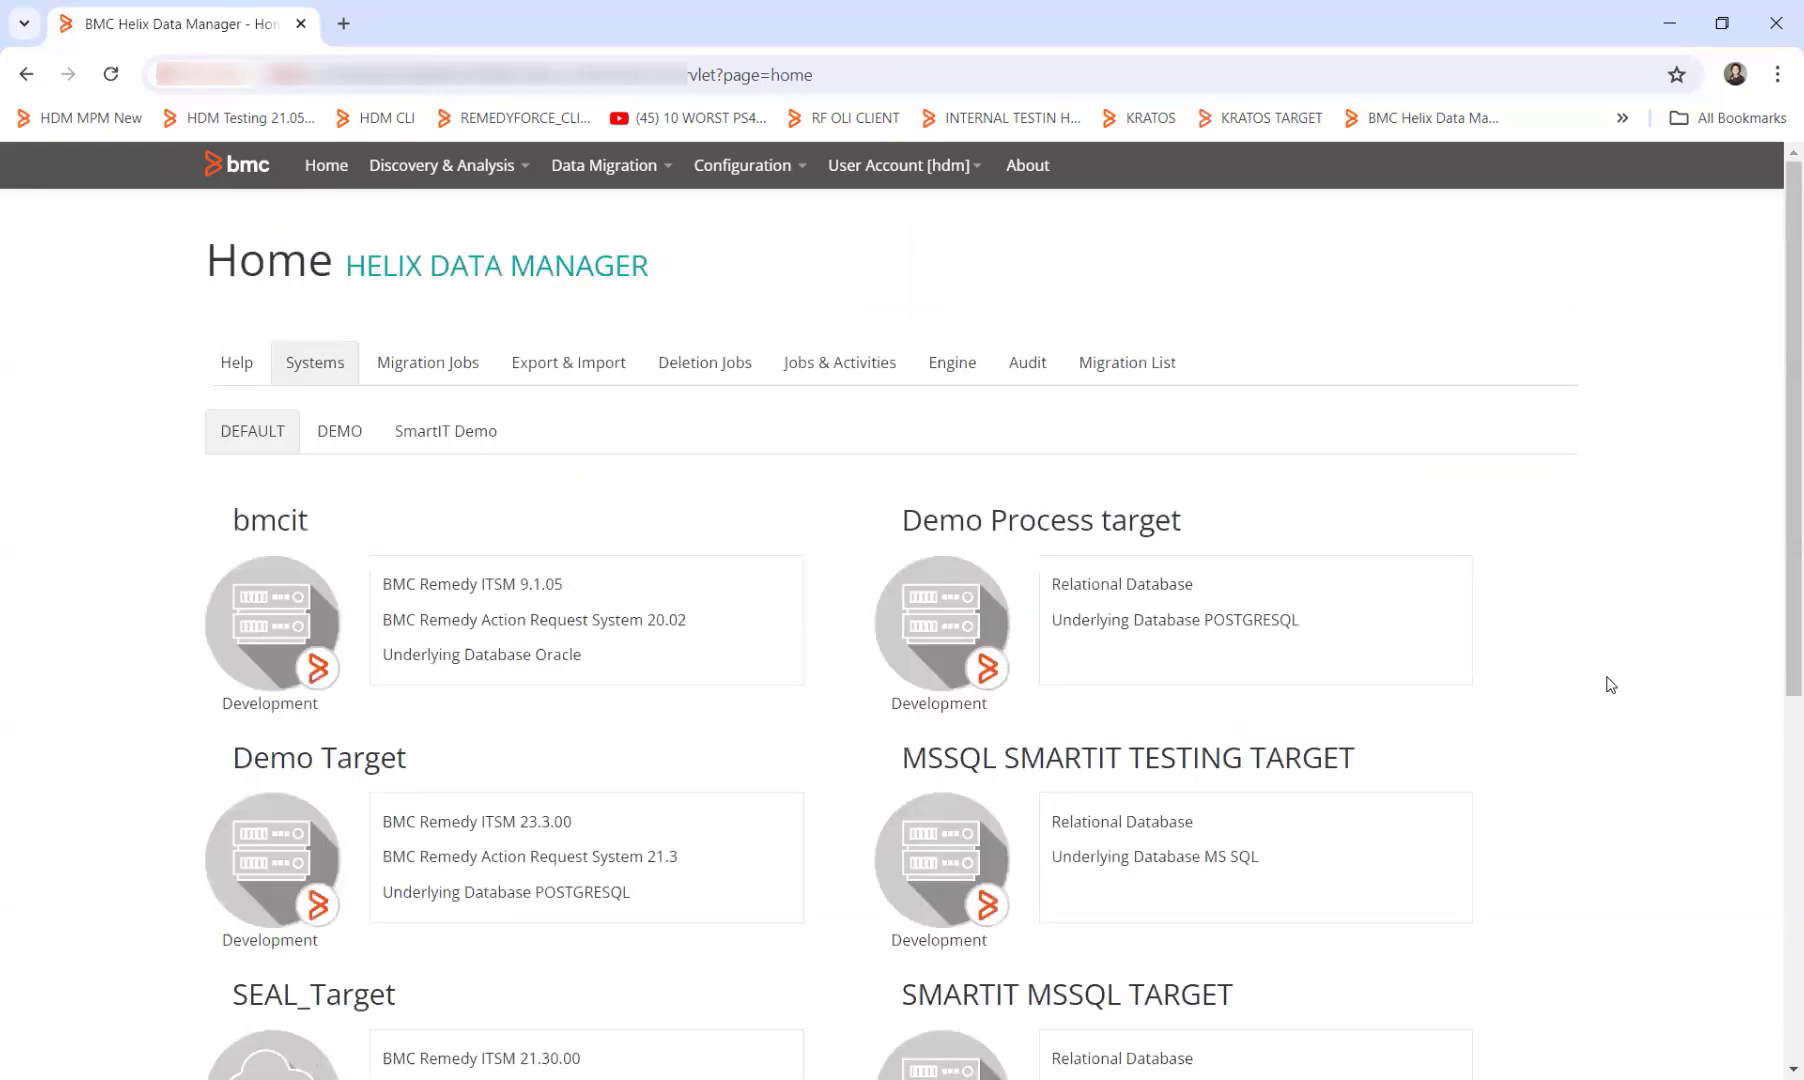
{"action": "left_click", "coordinate": [345, 434]}
{"action": "scroll", "coordinate": [1413, 809], "scroll_direction": "down", "scroll_amount": 2}
{"action": "scroll", "coordinate": [1253, 815], "scroll_direction": "down", "scroll_amount": 1}
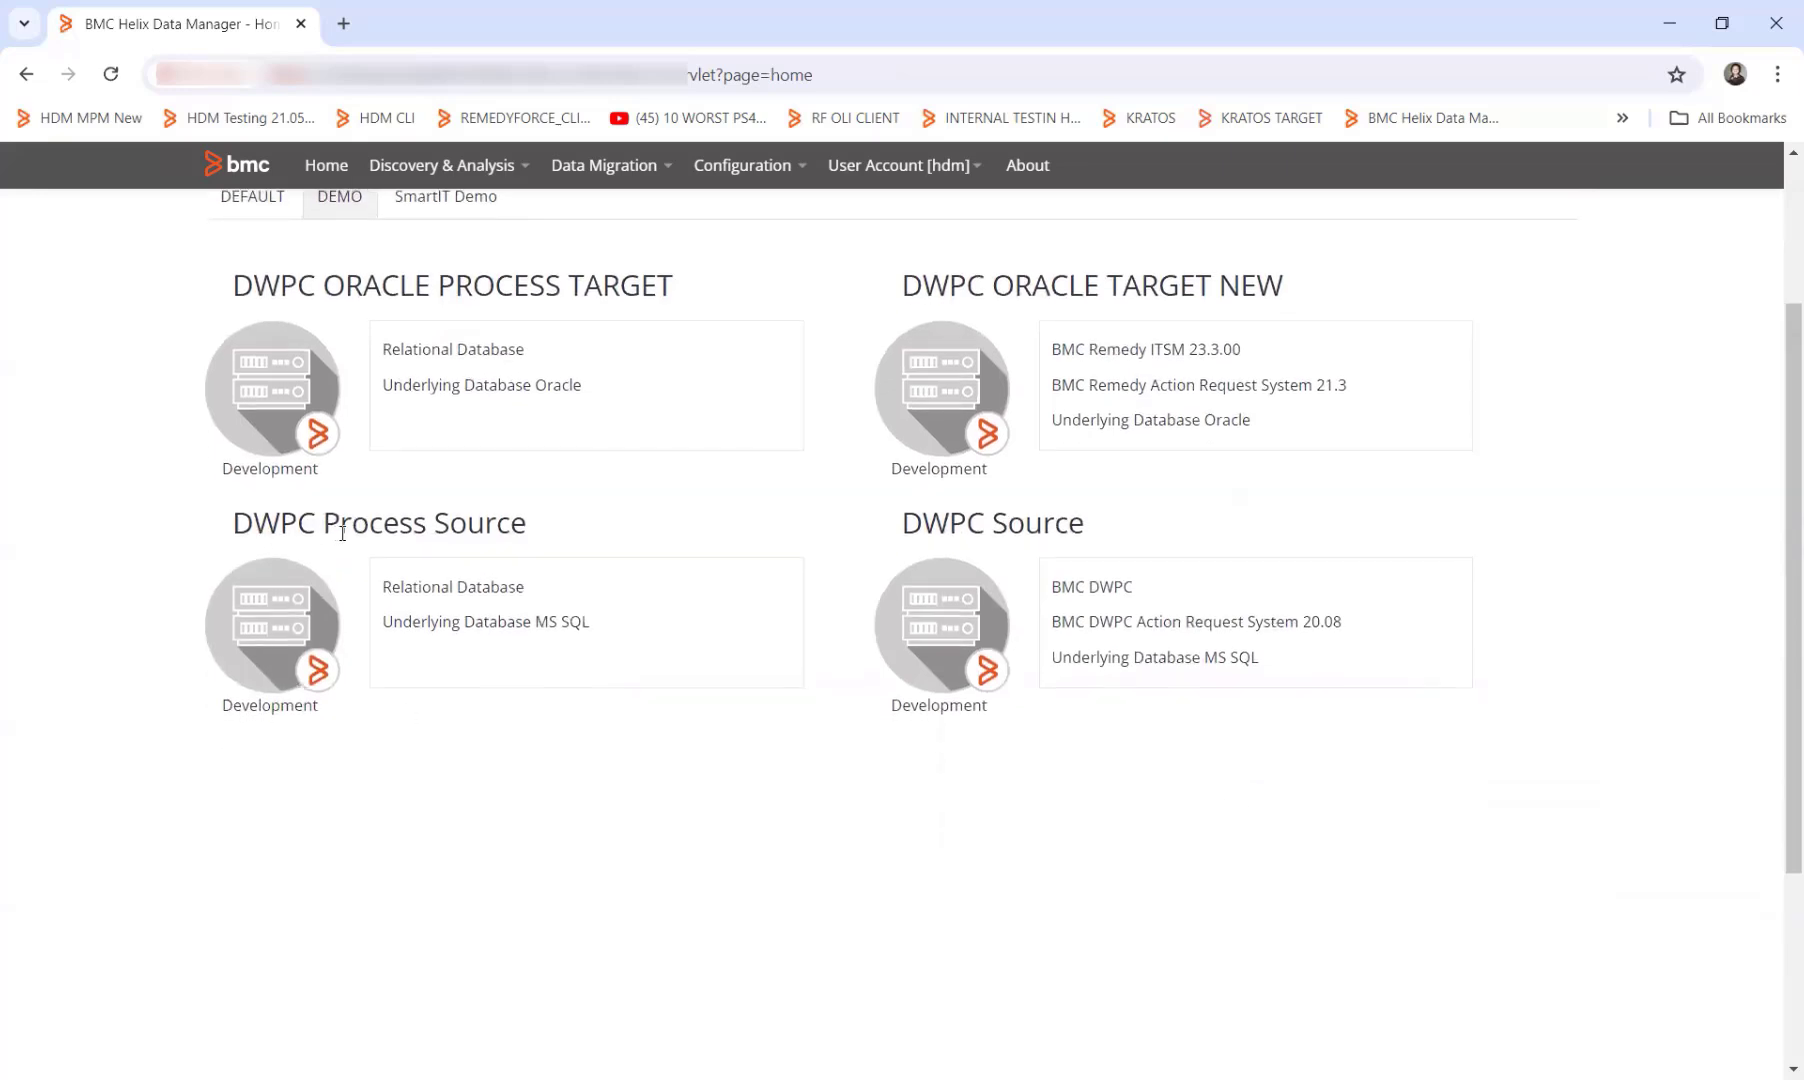
{"action": "left_click", "coordinate": [265, 626]}
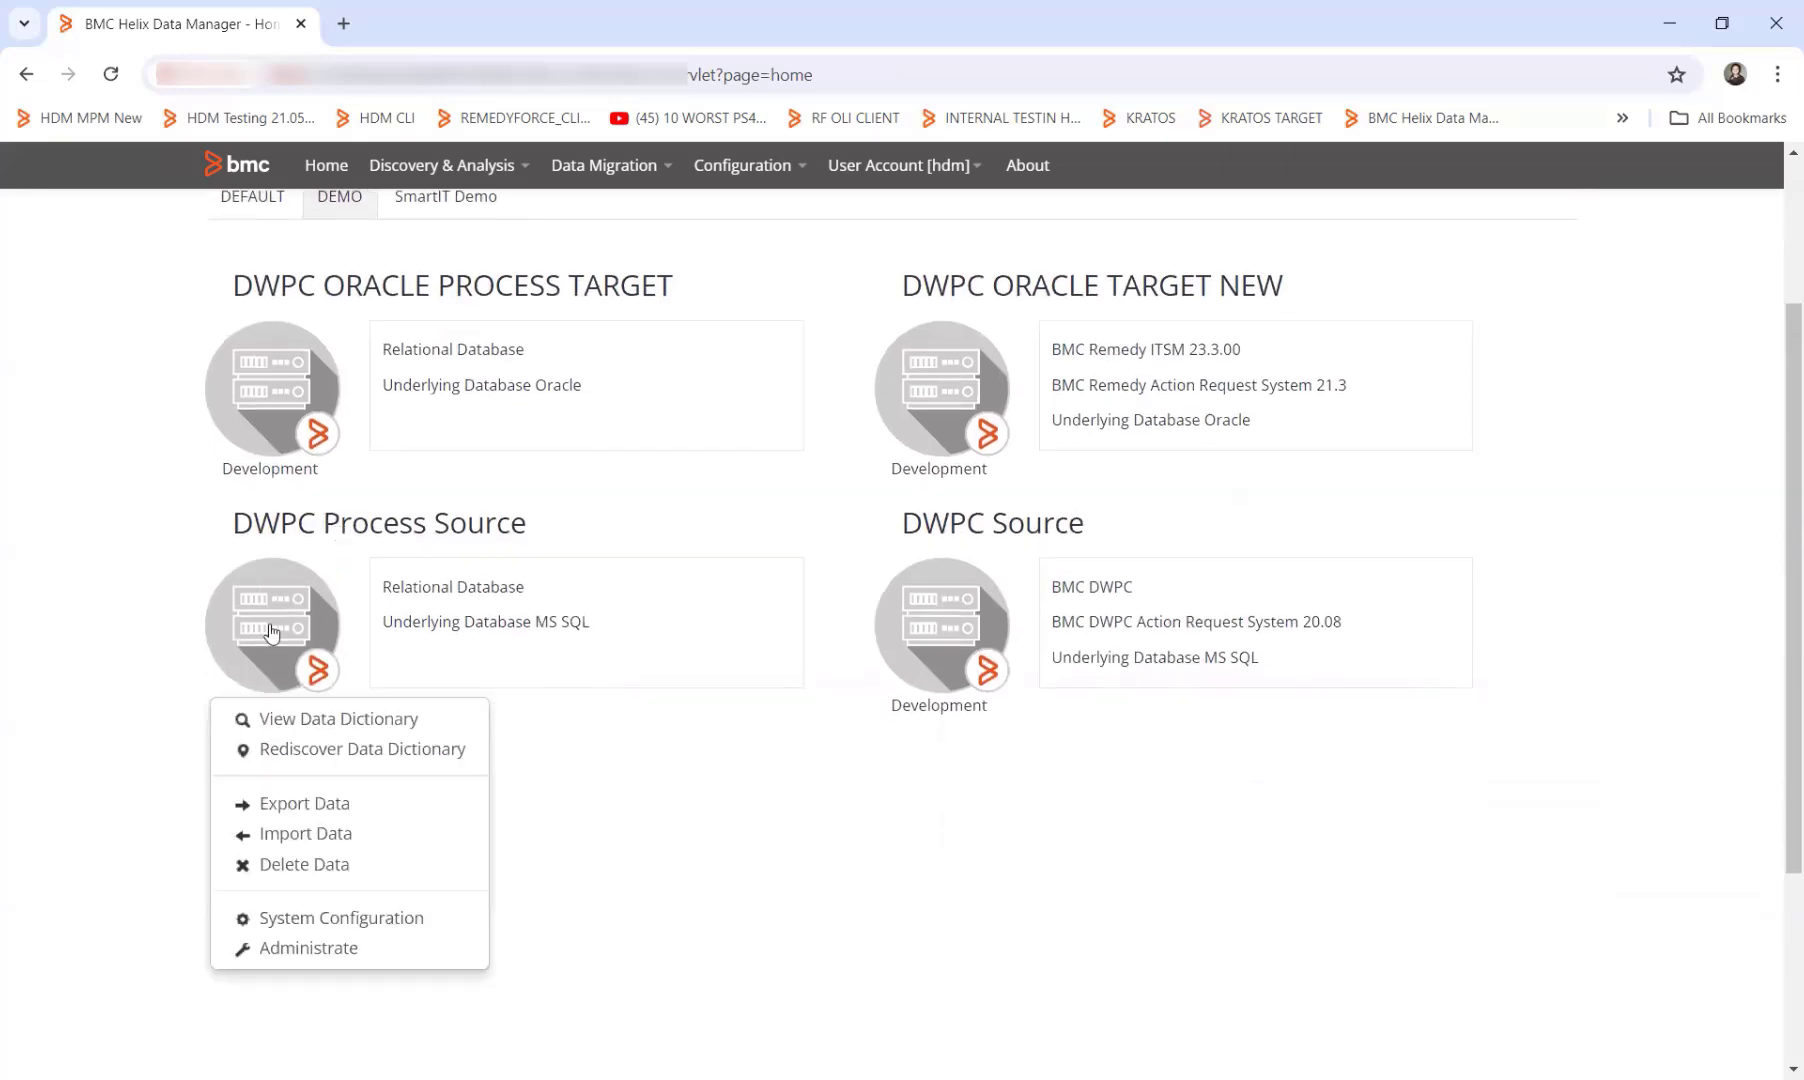
{"action": "left_click", "coordinate": [333, 950]}
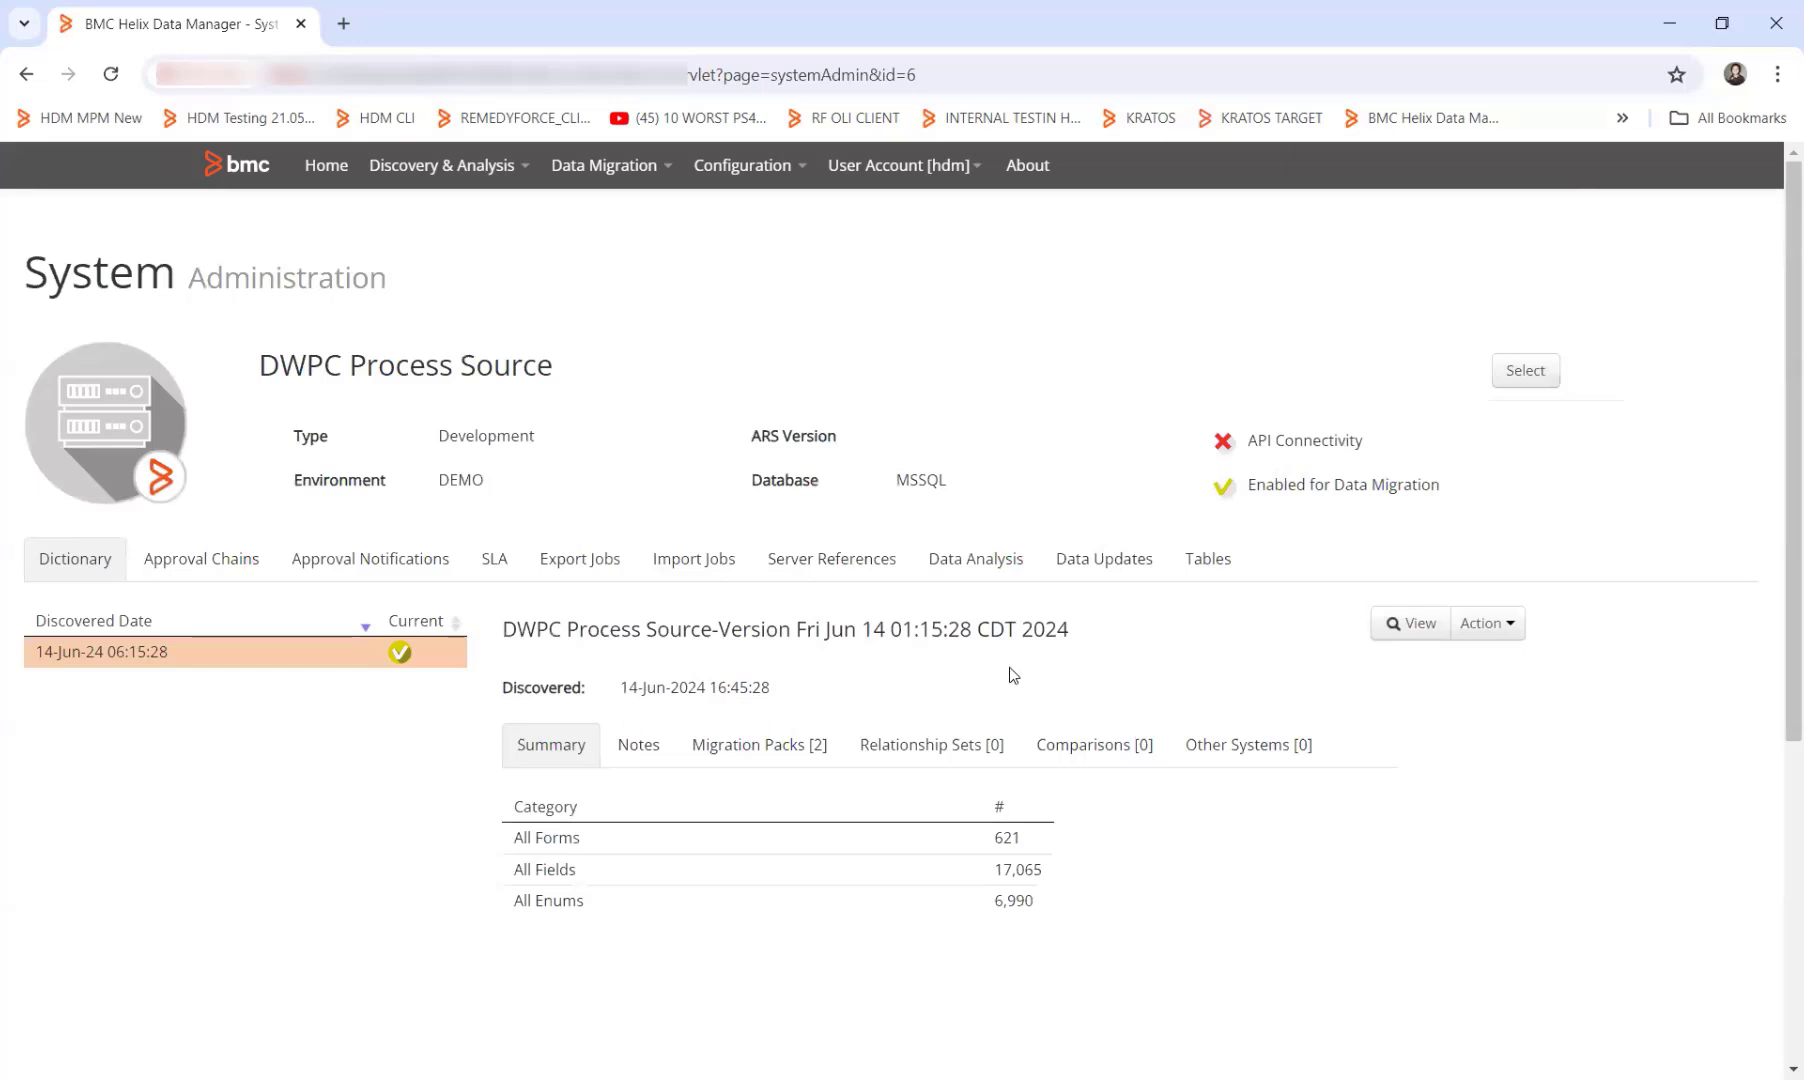
{"action": "left_click", "coordinate": [1107, 568]}
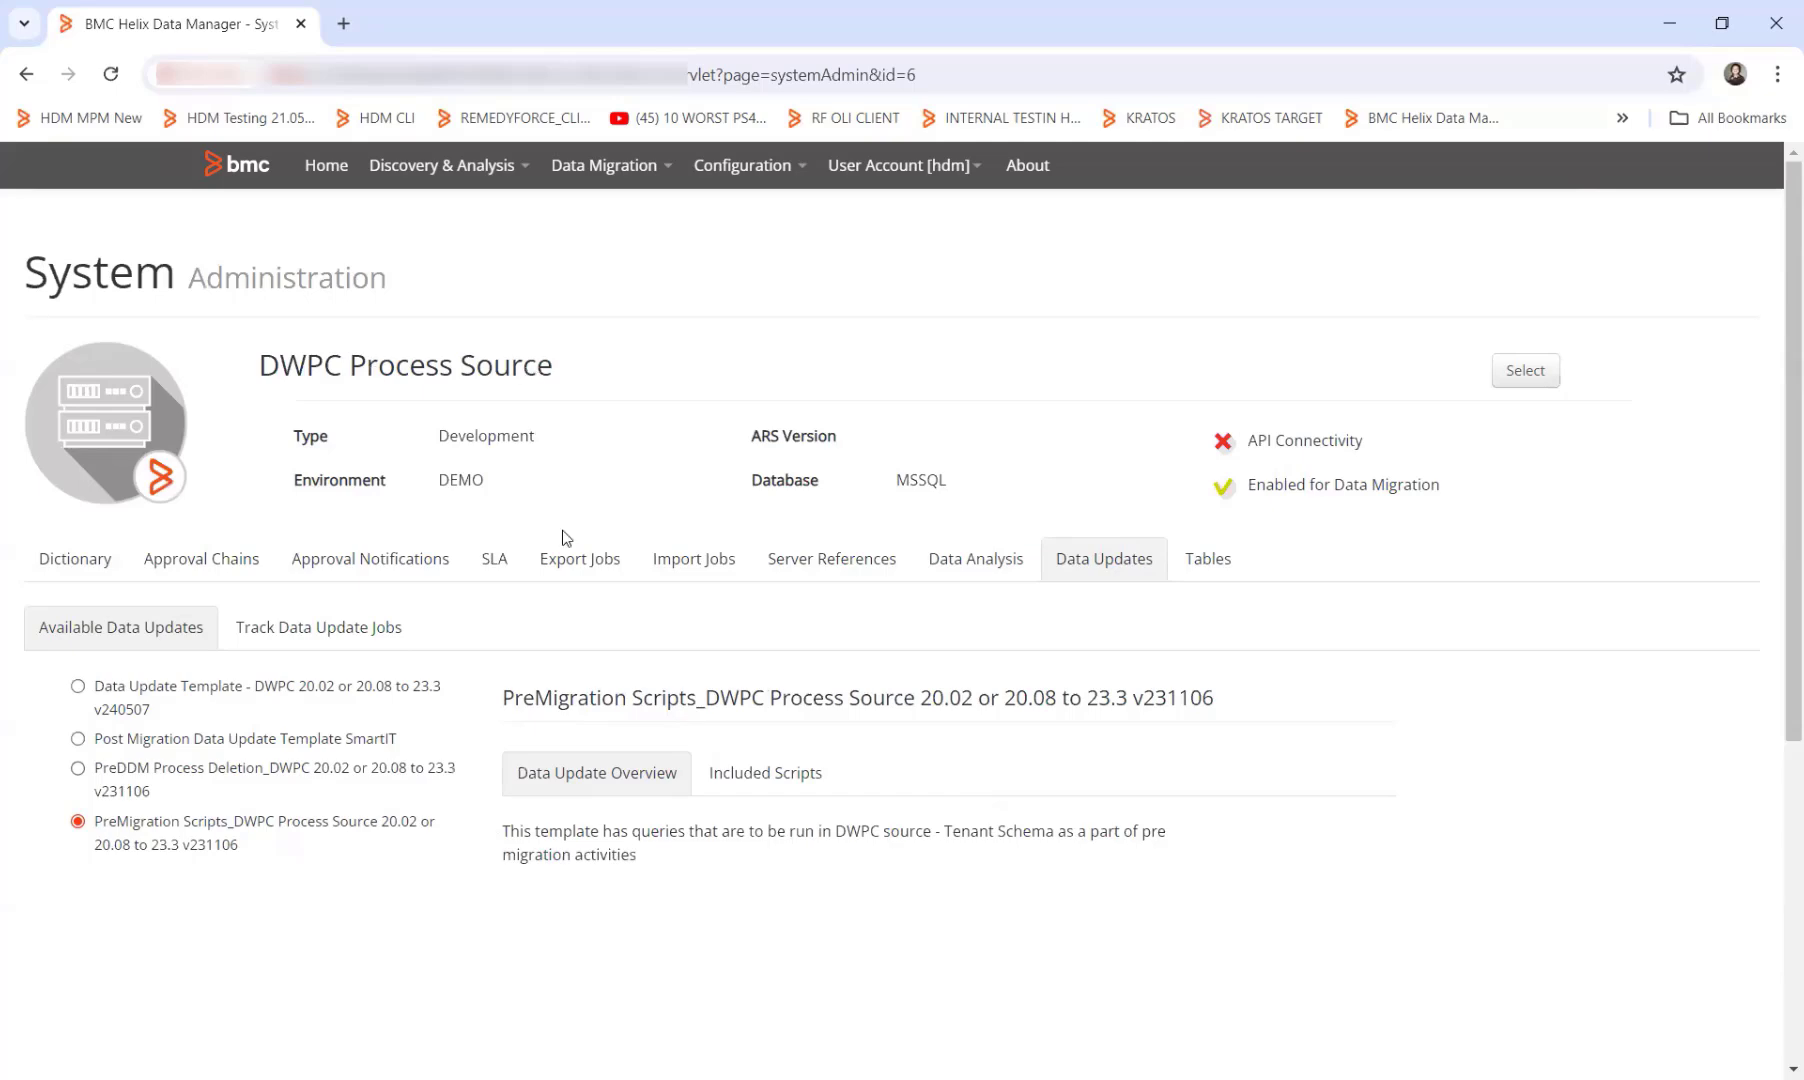
Step: Fill in a data update job for DWPC Process Source with the PreMigration Scripts_DWPC Process Source 20.02 or 20.08 to 23.3 v231106 template, and cancel it
{"action": "scroll", "coordinate": [563, 538], "scroll_direction": "down", "scroll_amount": 4}
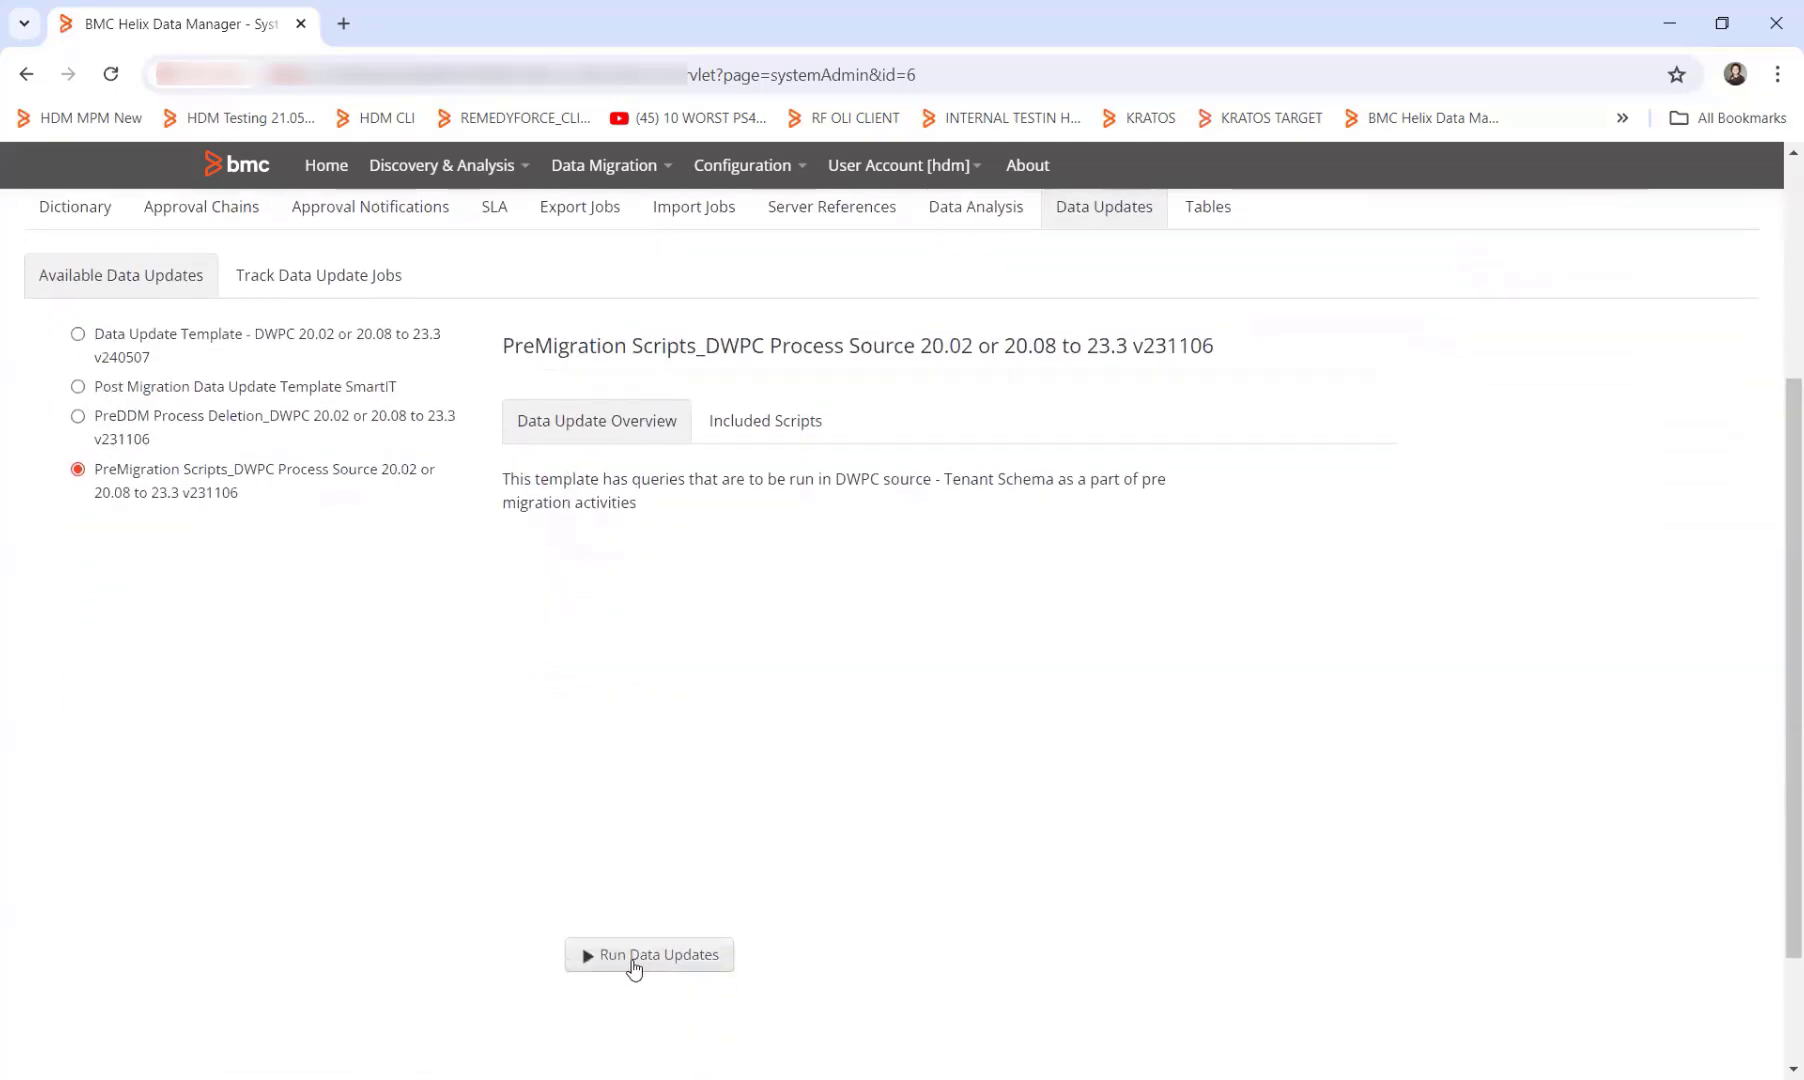
{"action": "left_click", "coordinate": [634, 960]}
{"action": "left_click", "coordinate": [760, 394]}
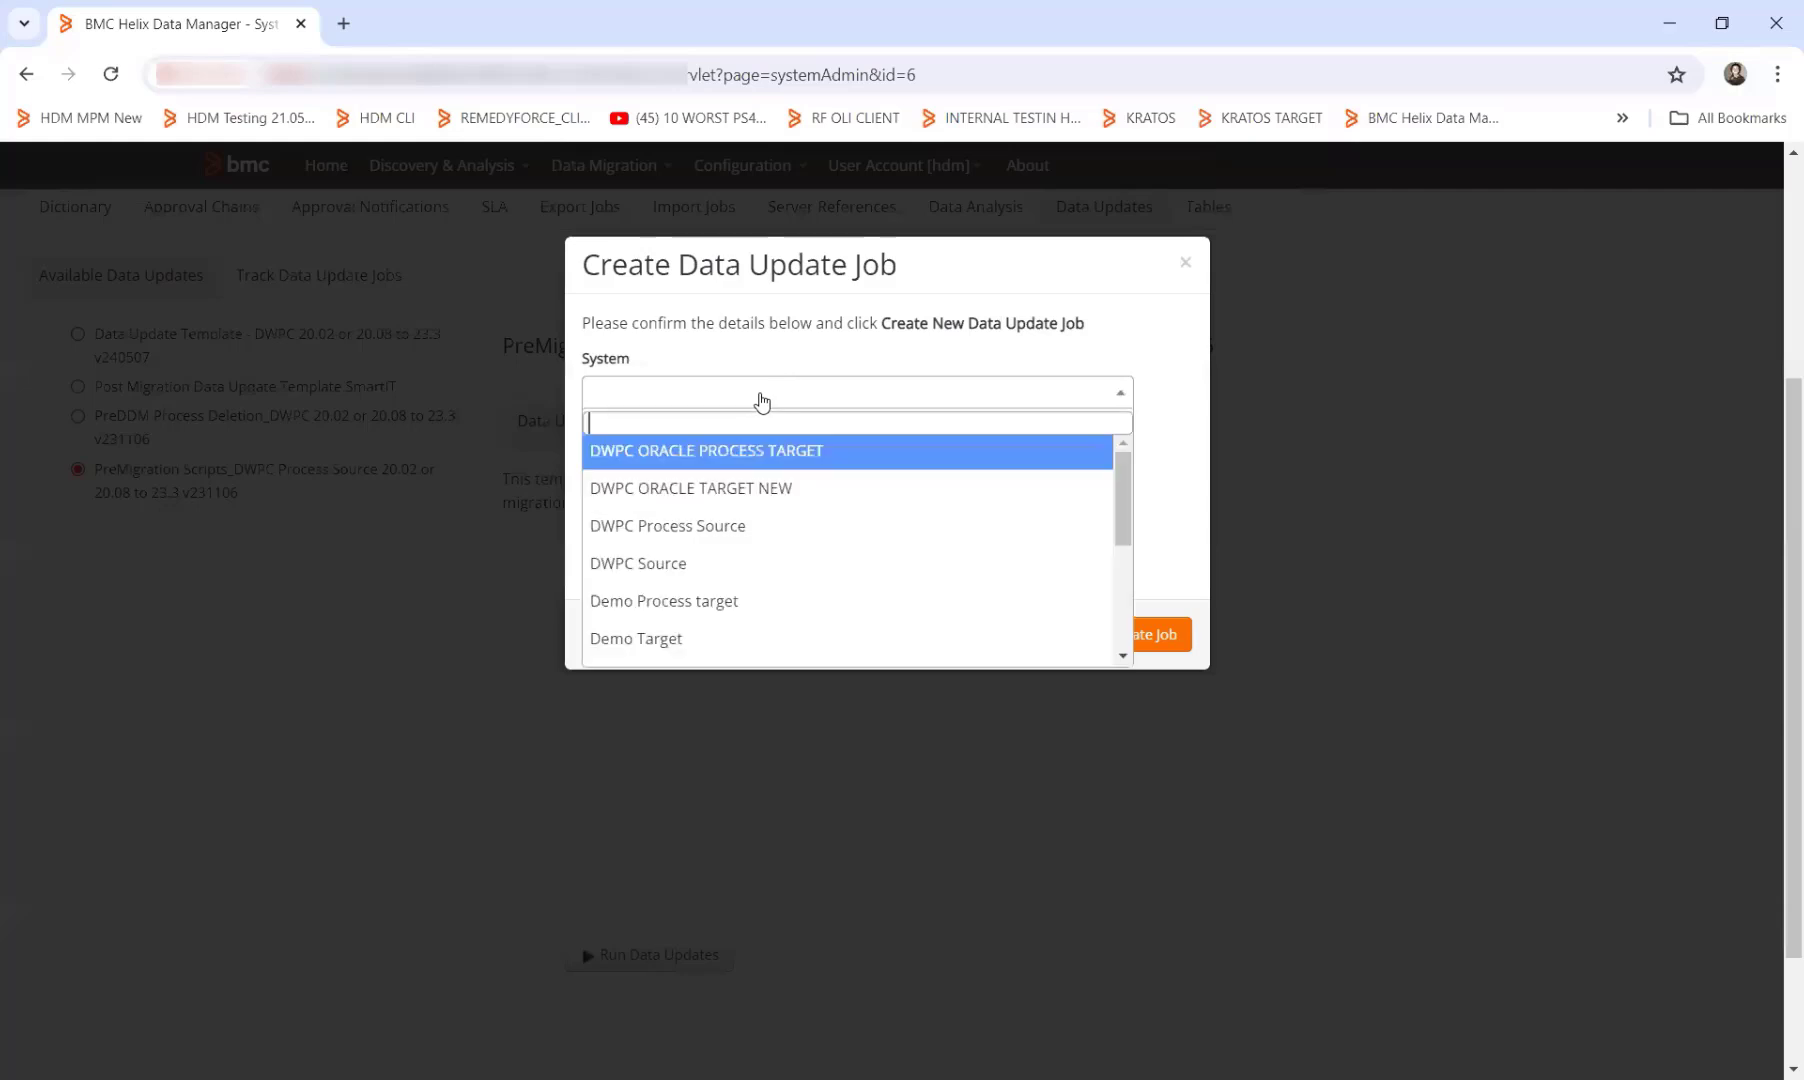
{"action": "type", "text": "process"}
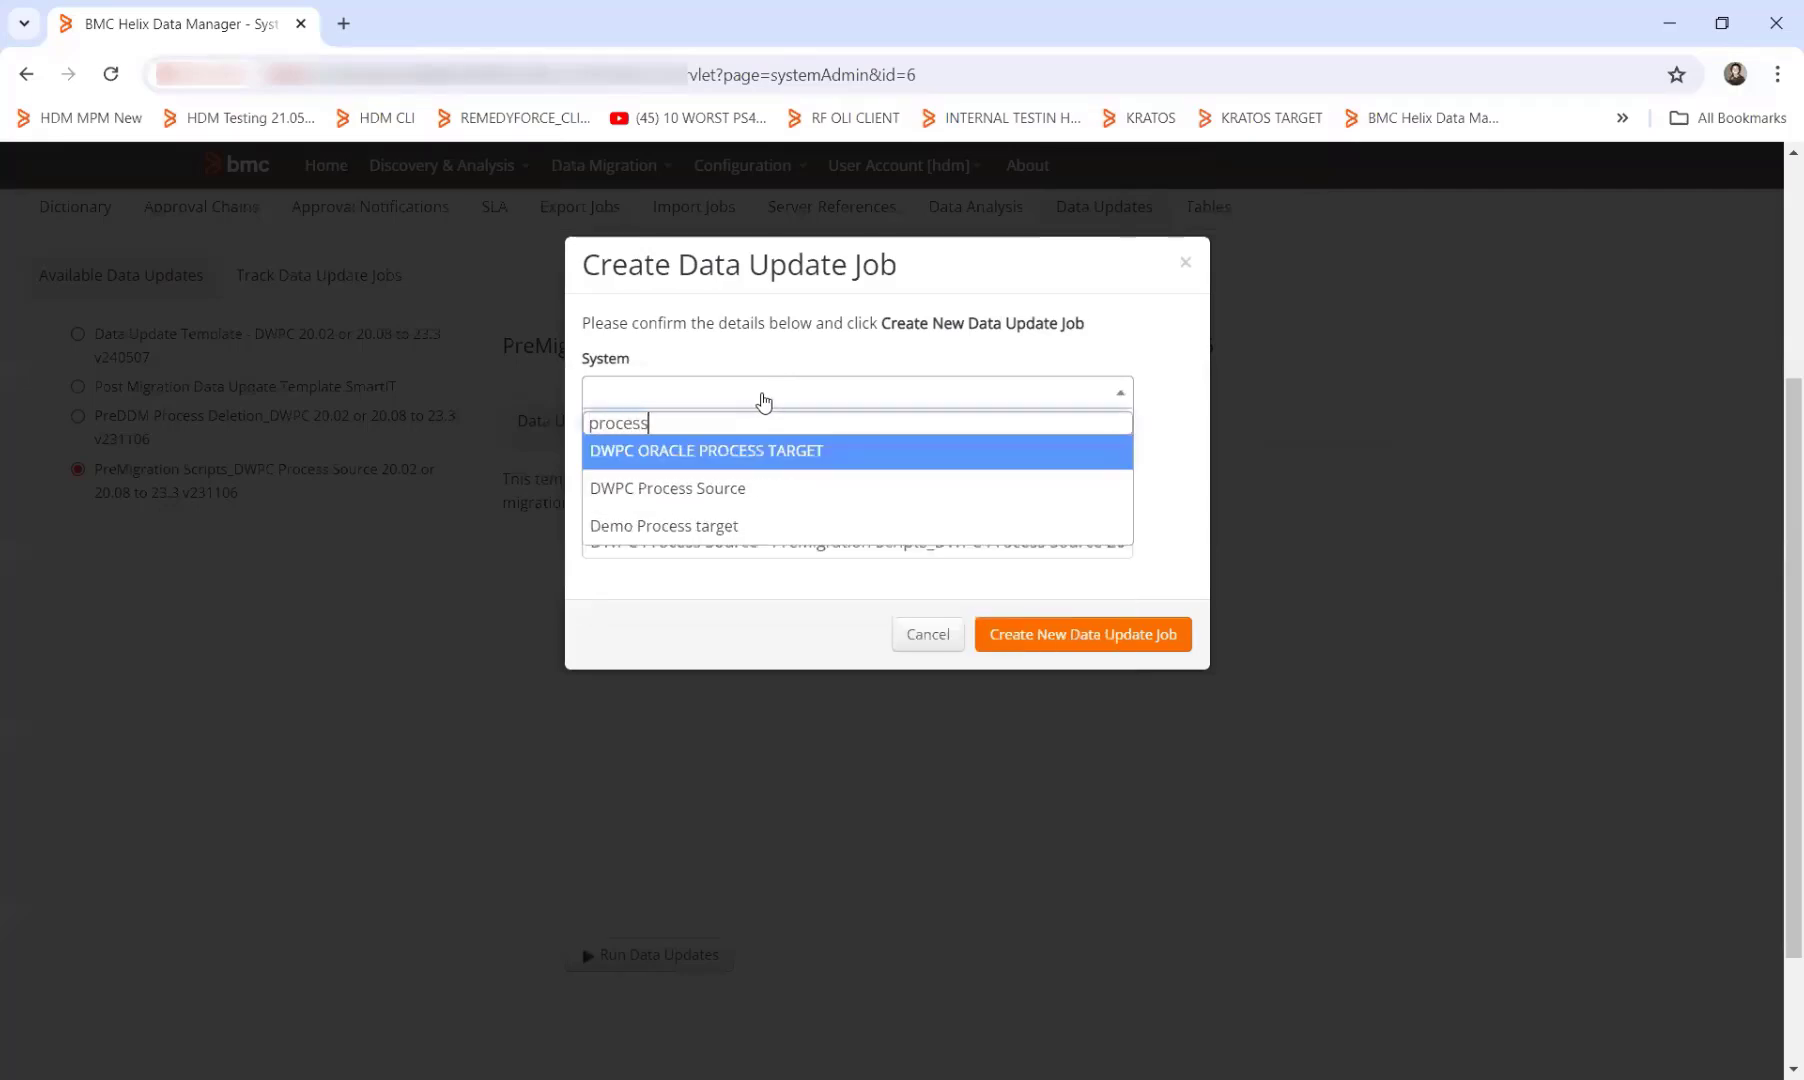
{"action": "left_click", "coordinate": [745, 490]}
{"action": "left_click", "coordinate": [745, 469]}
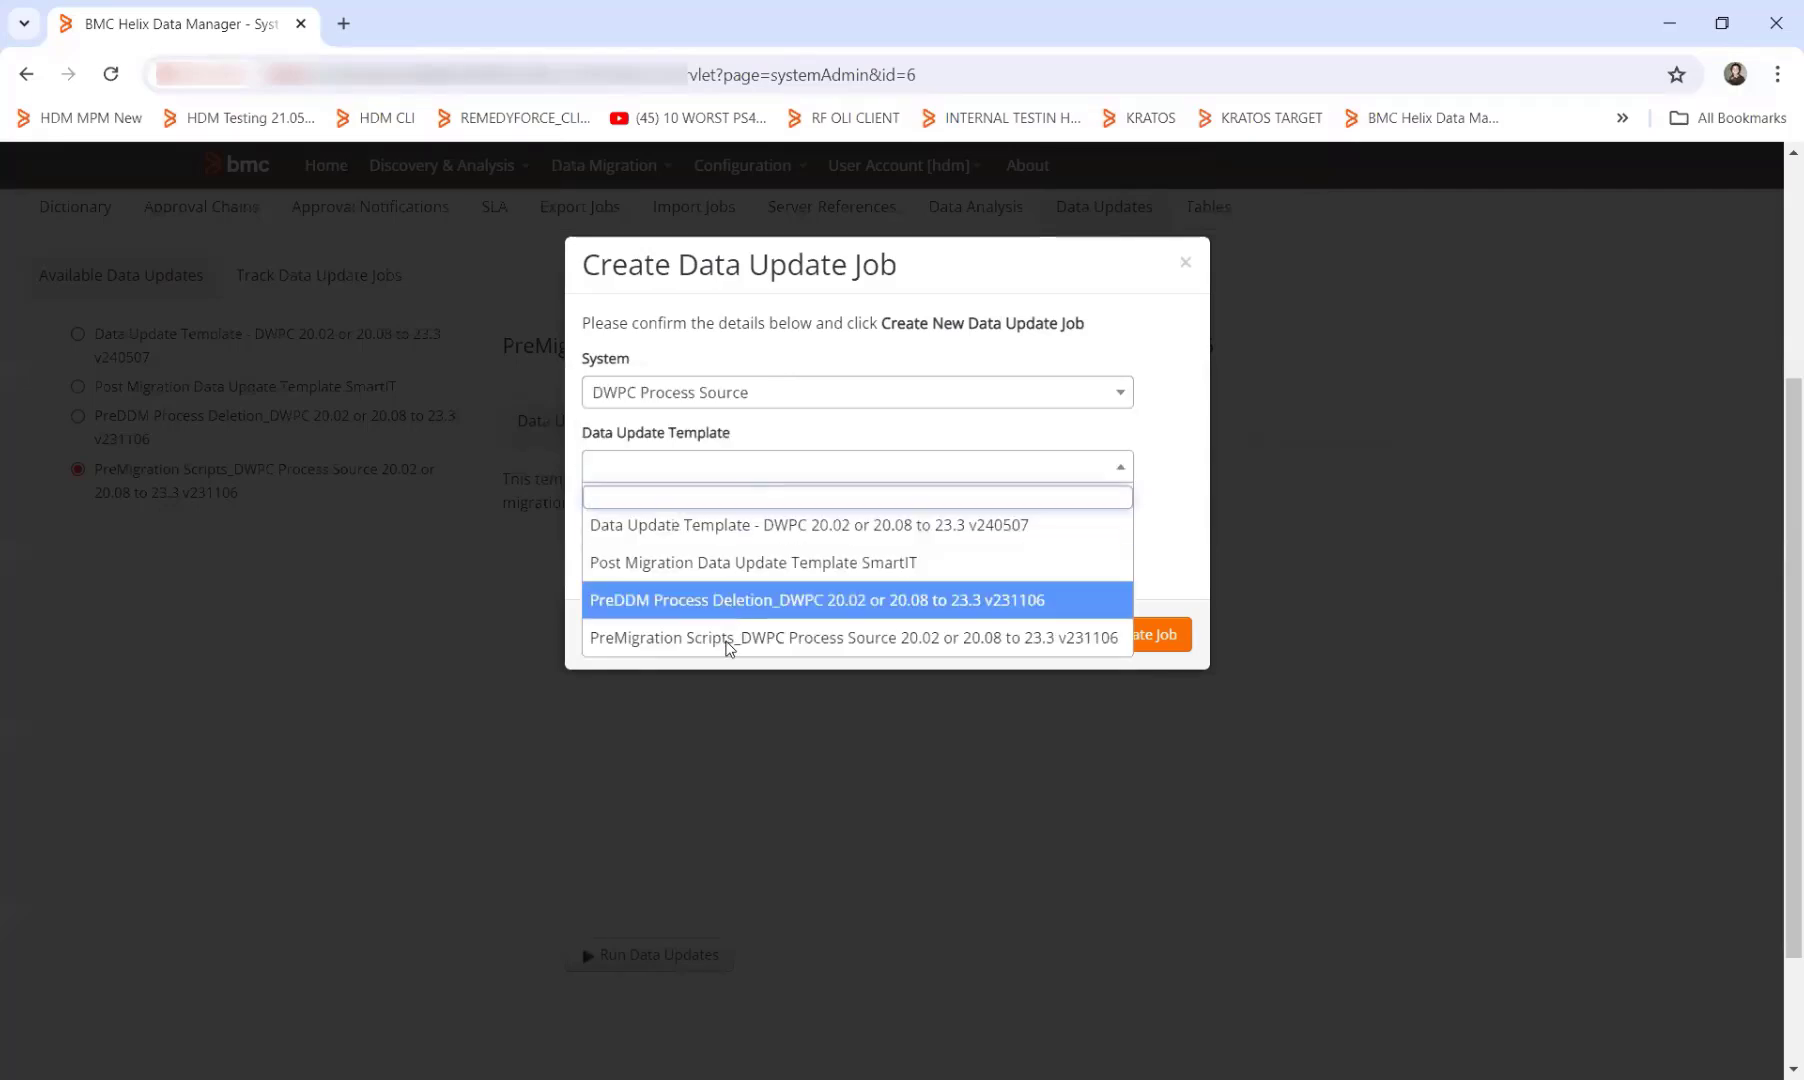
{"action": "left_click", "coordinate": [860, 640]}
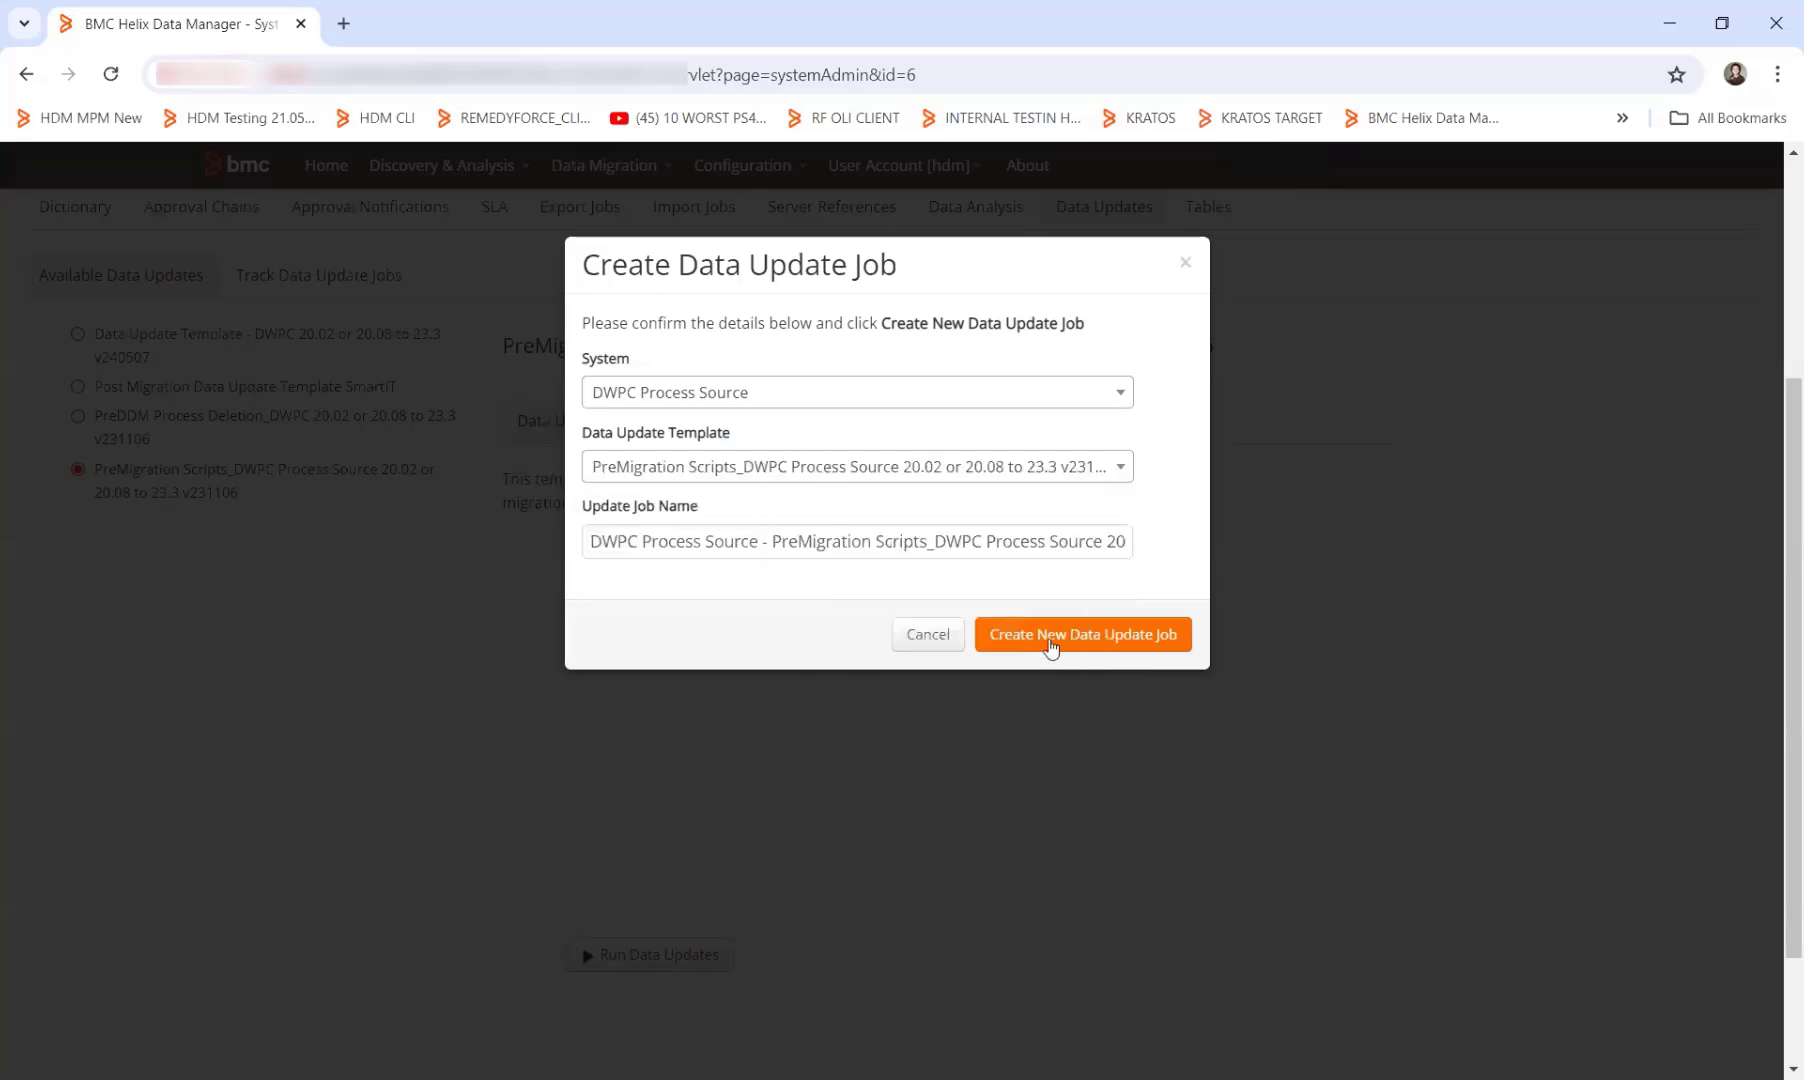
{"action": "left_click", "coordinate": [923, 642]}
Step: Examine the tracked PreMigration Scripts job of DWPC Process Source, including the Set DWPC Agent Flag, Update Process_permissions_x and Set DWPC Group Assigned To Migrate scripts
{"action": "scroll", "coordinate": [405, 445], "scroll_direction": "up", "scroll_amount": 1}
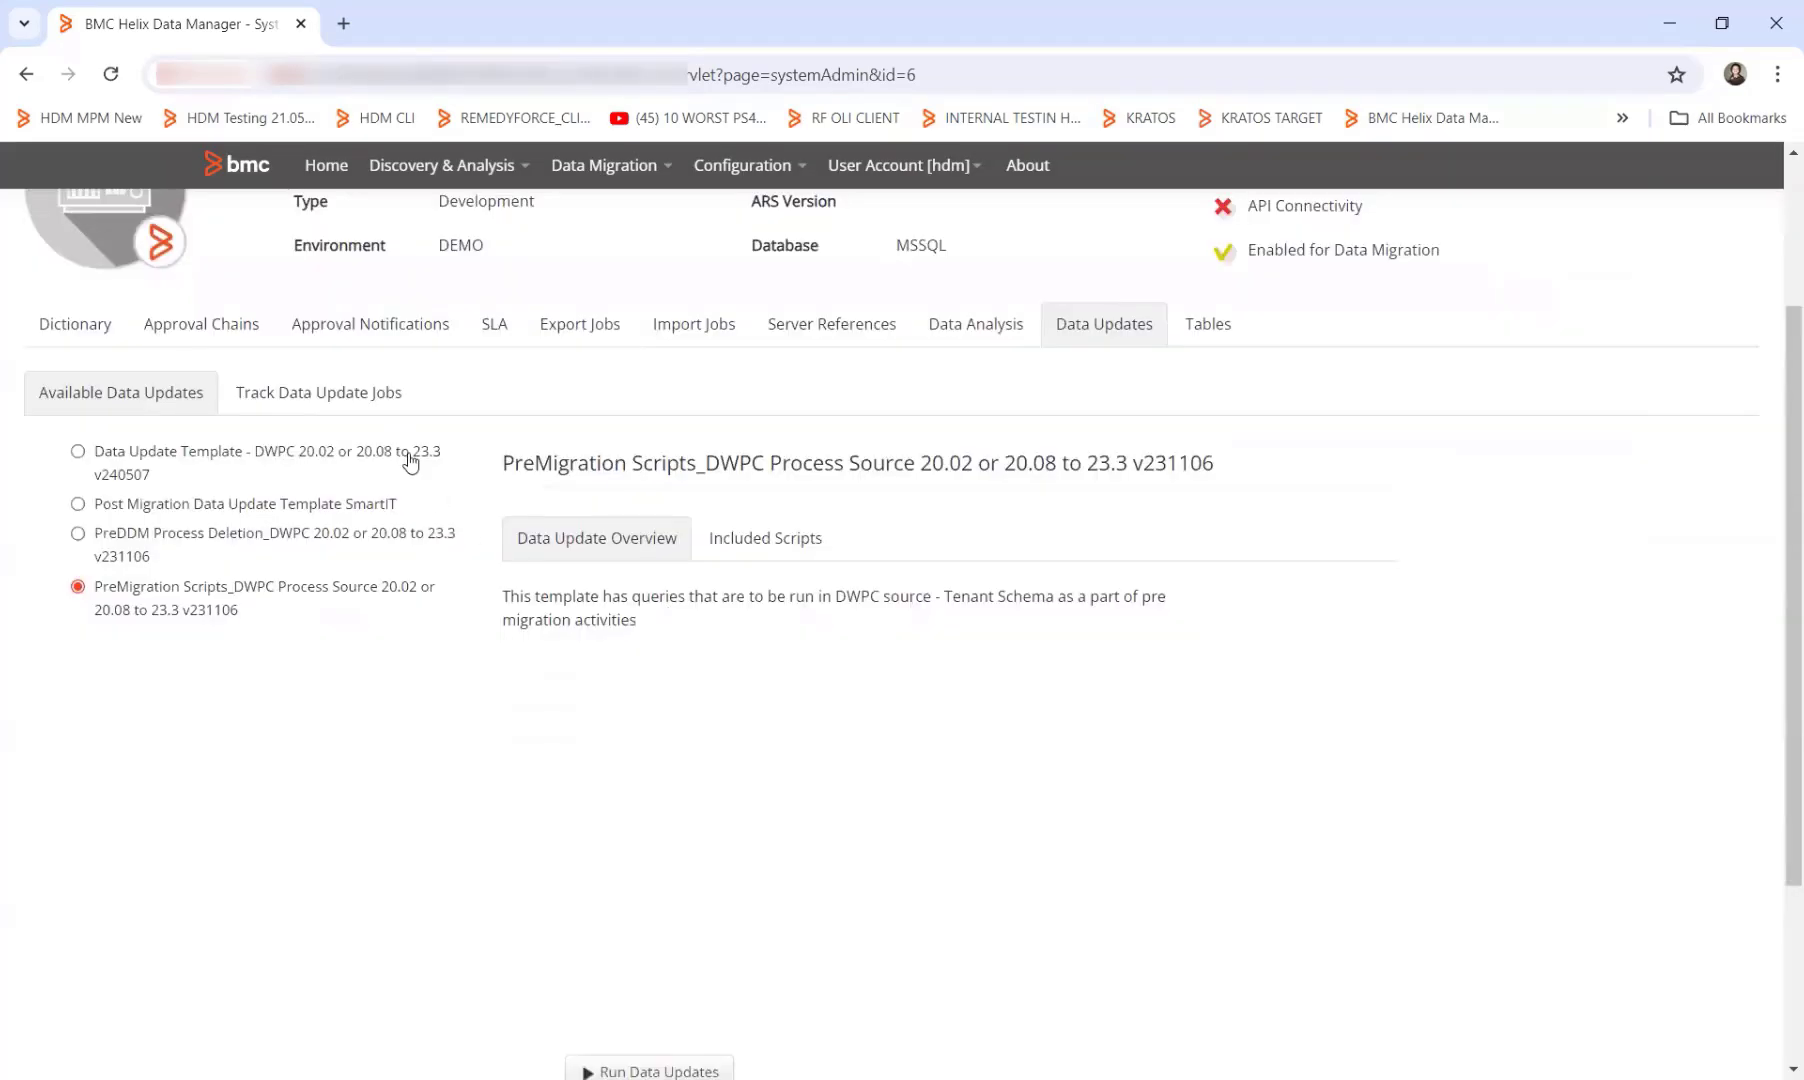
{"action": "left_click", "coordinate": [335, 399]}
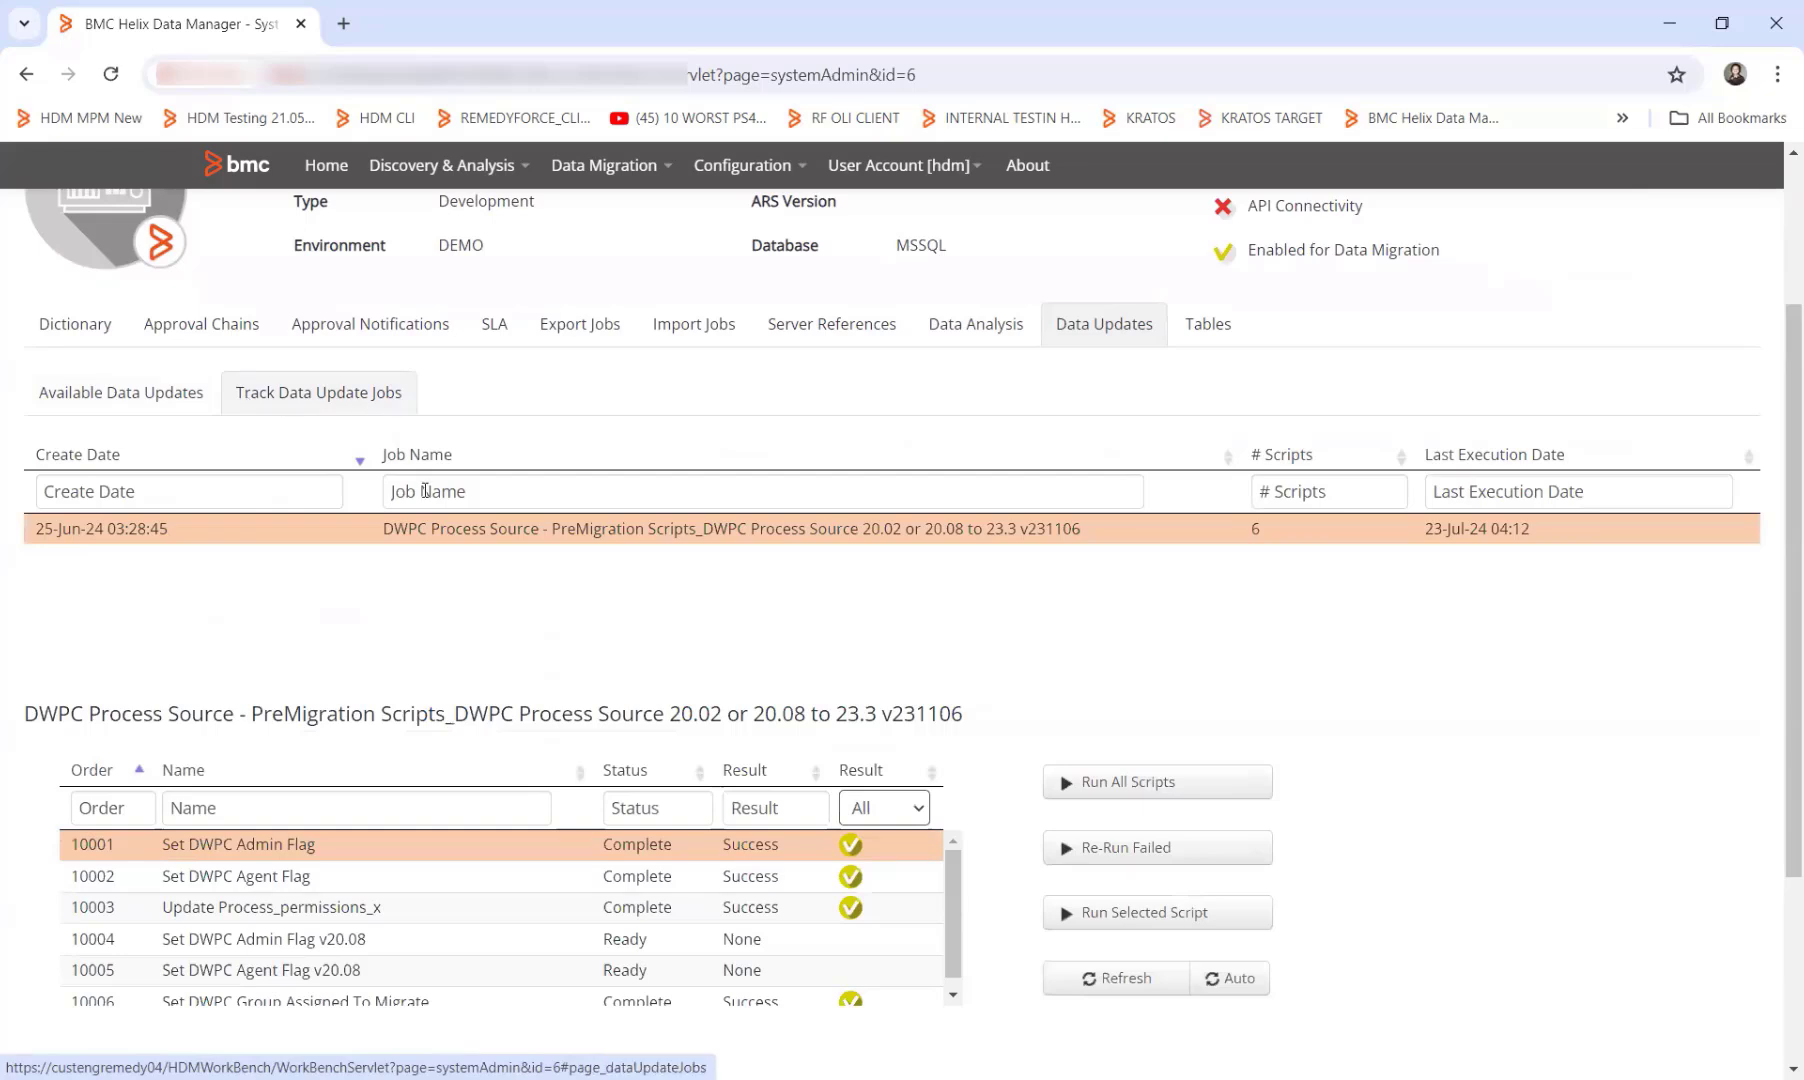
{"action": "scroll", "coordinate": [430, 545], "scroll_direction": "down", "scroll_amount": 1}
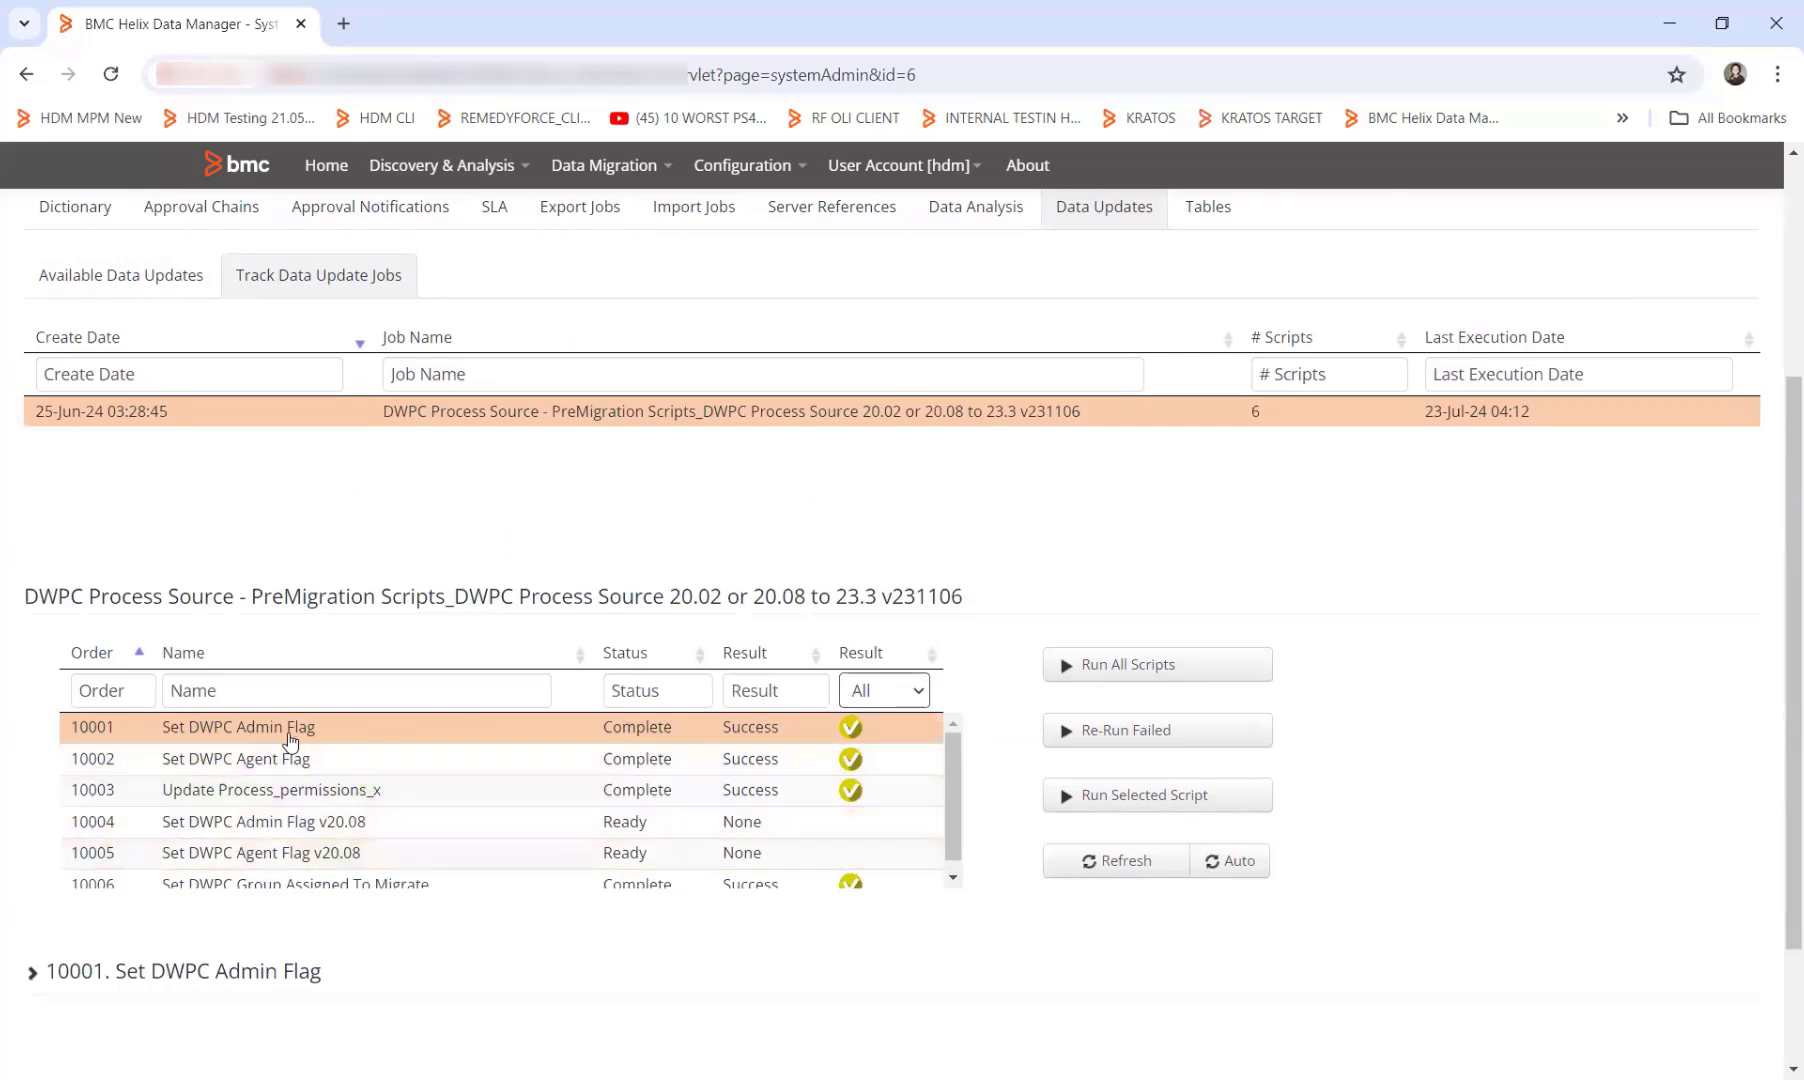
{"action": "left_click", "coordinate": [262, 760]}
{"action": "left_click", "coordinate": [258, 792]}
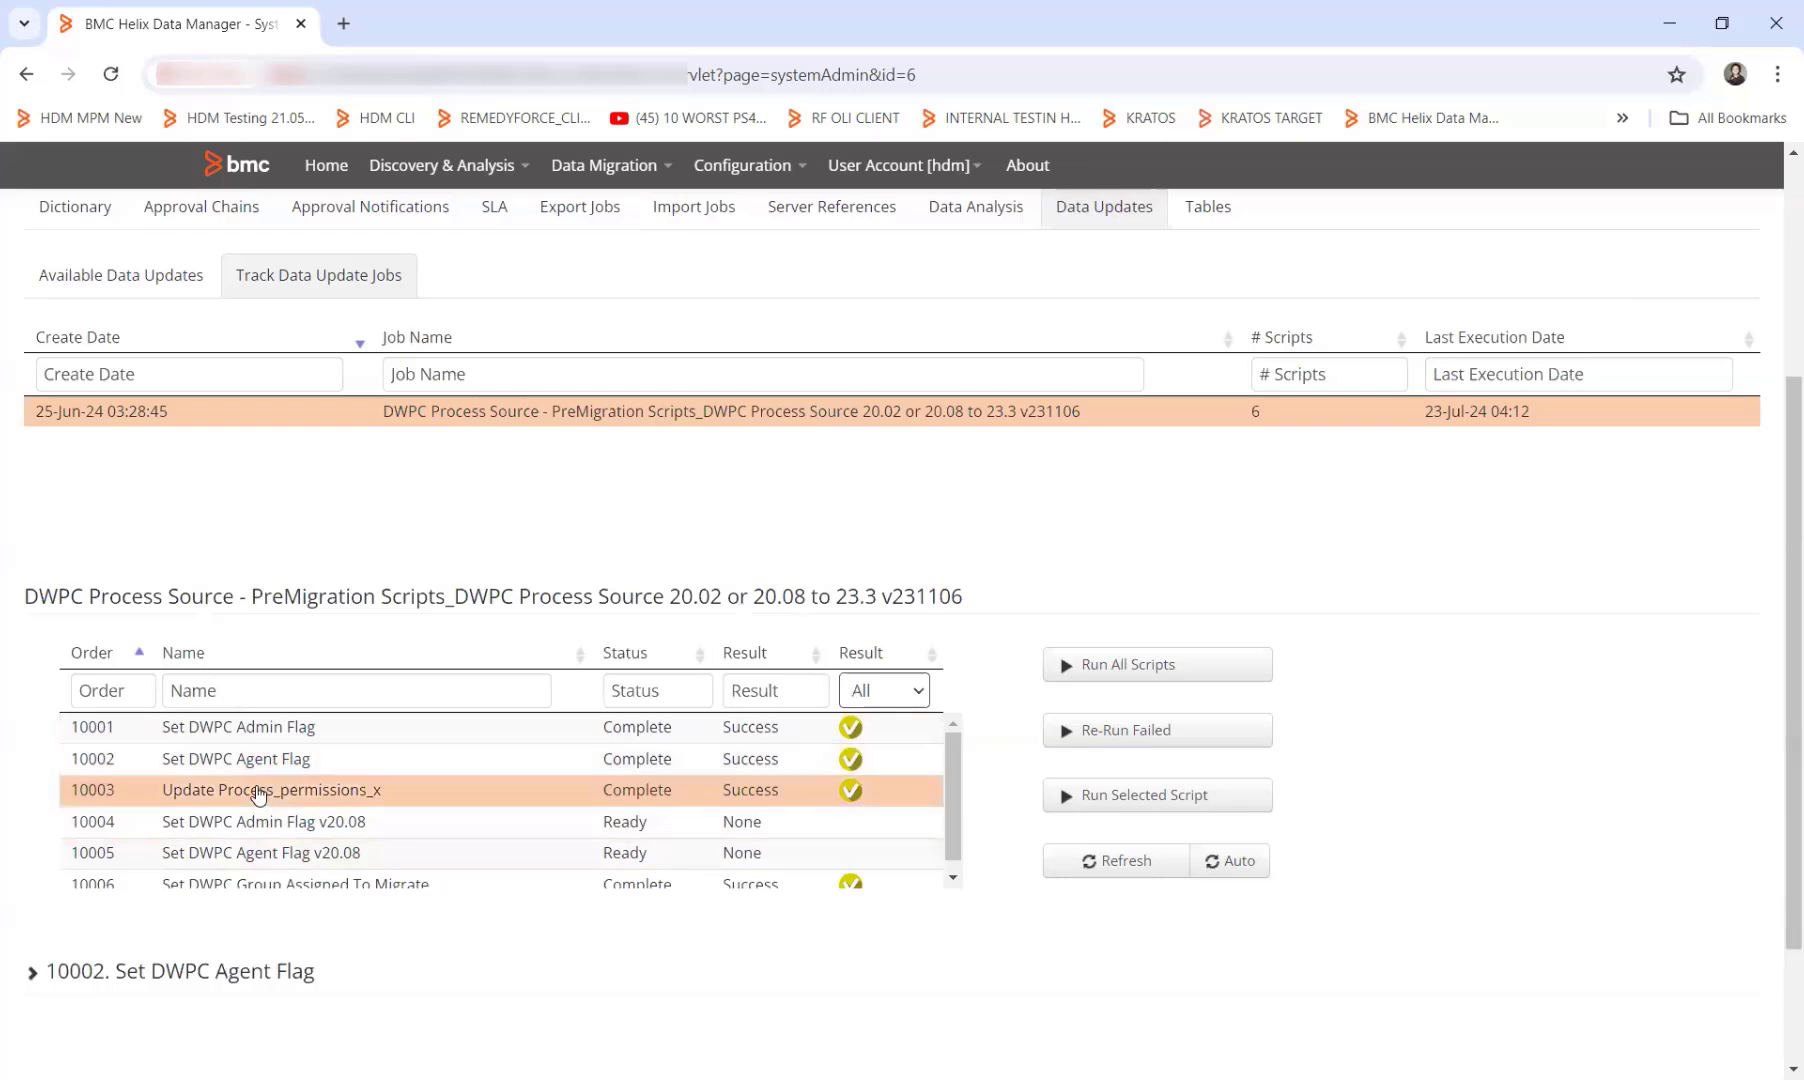
{"action": "scroll", "coordinate": [443, 790], "scroll_direction": "down", "scroll_amount": 1}
{"action": "left_click", "coordinate": [262, 884]}
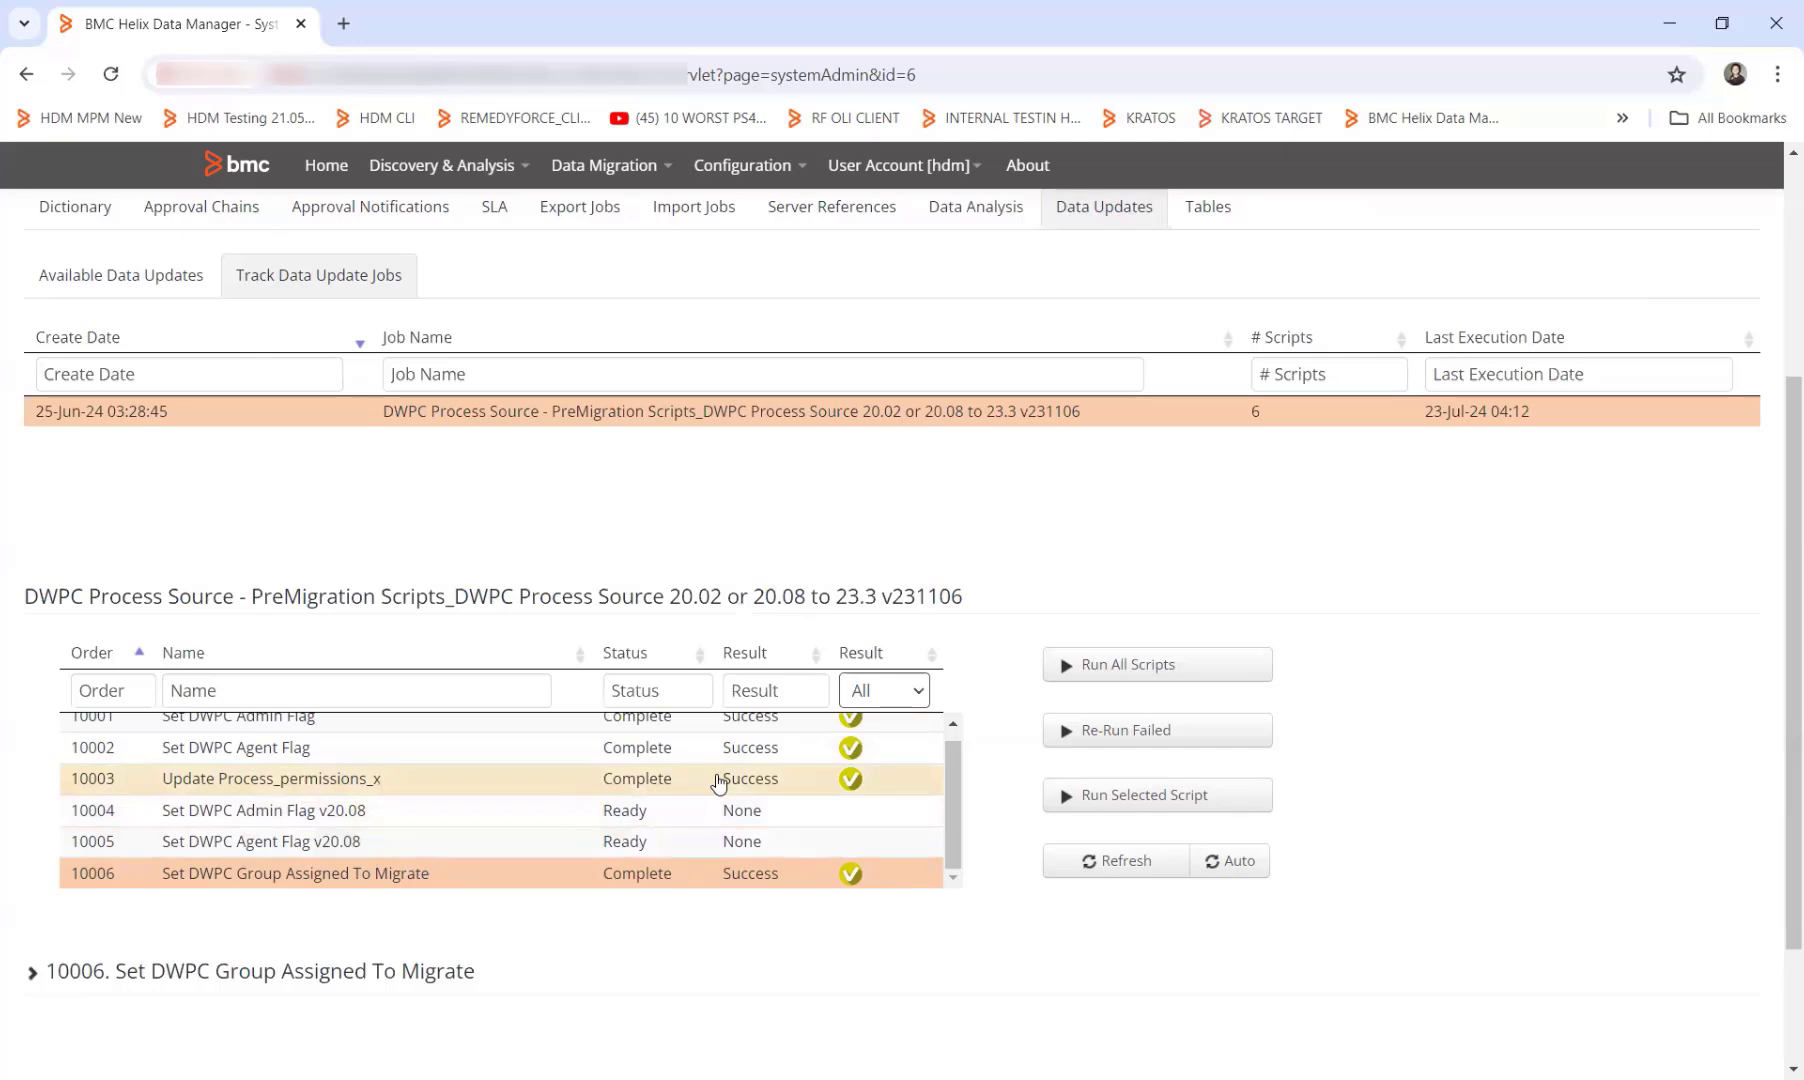
{"action": "scroll", "coordinate": [718, 783], "scroll_direction": "up", "scroll_amount": 1}
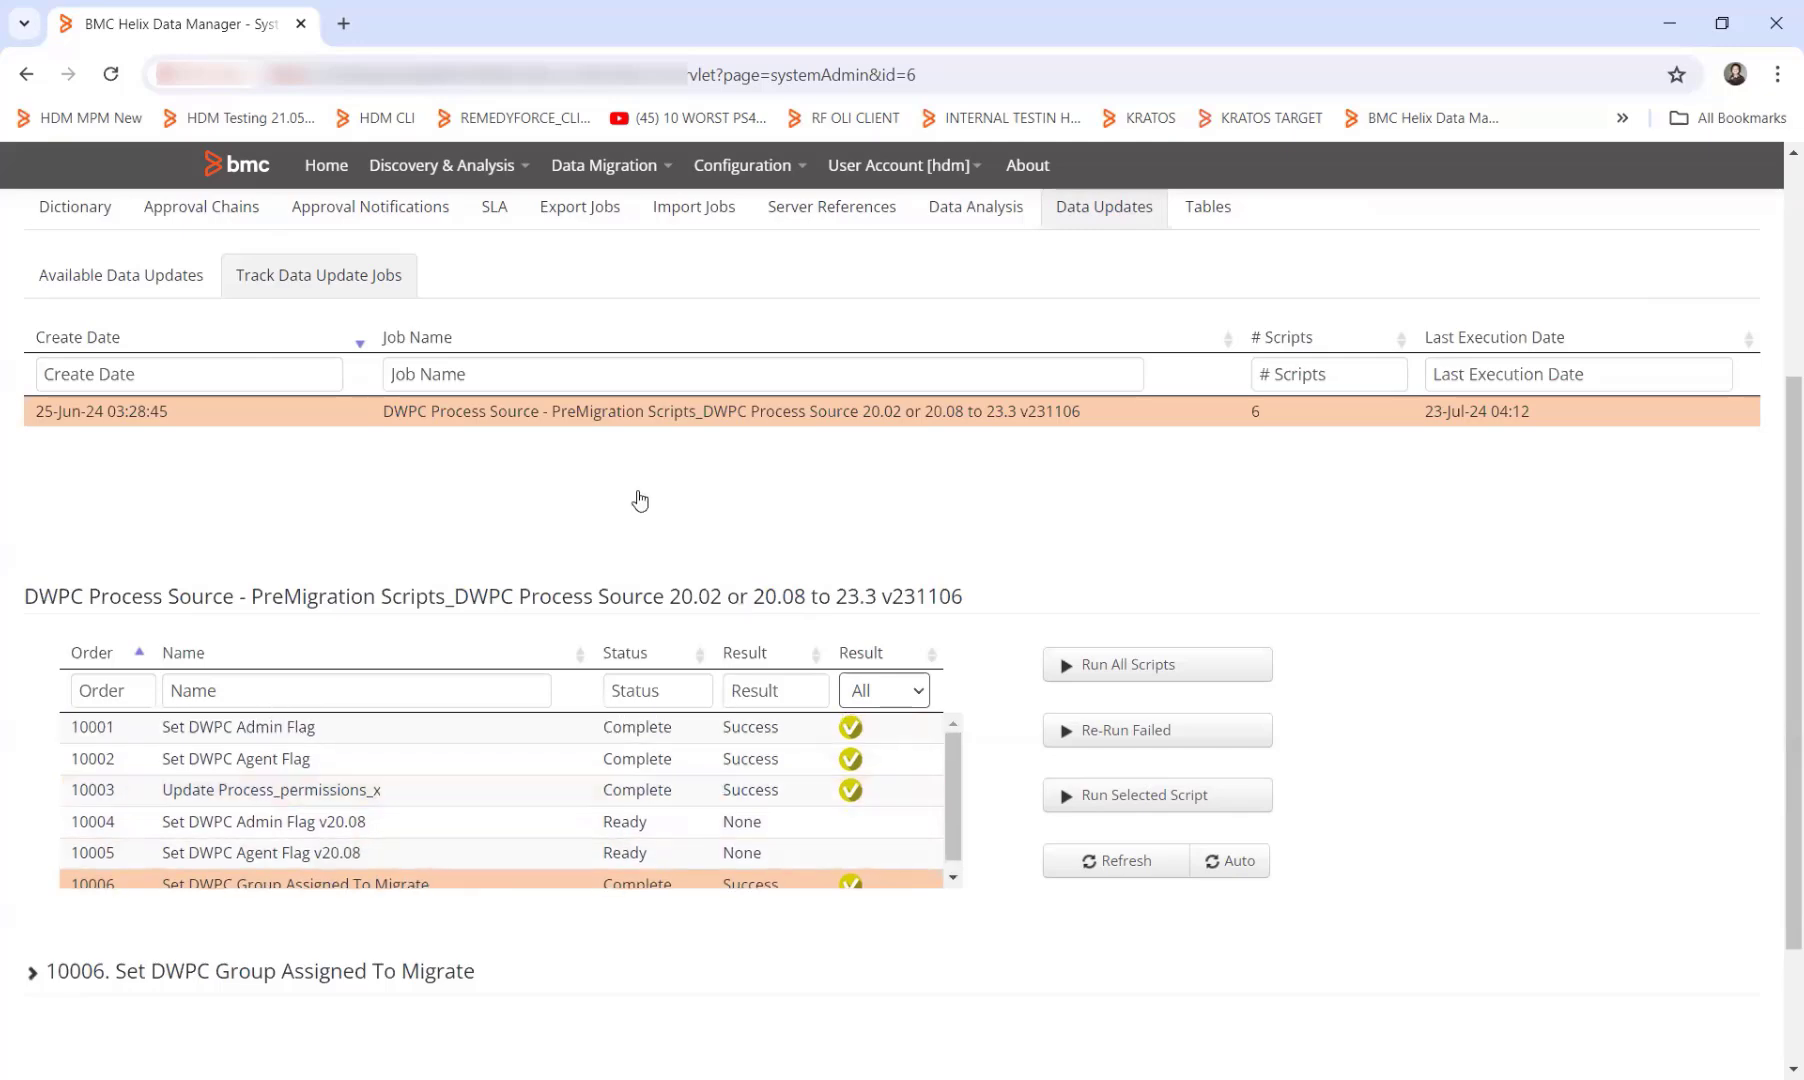
{"action": "scroll", "coordinate": [630, 495], "scroll_direction": "up", "scroll_amount": 1}
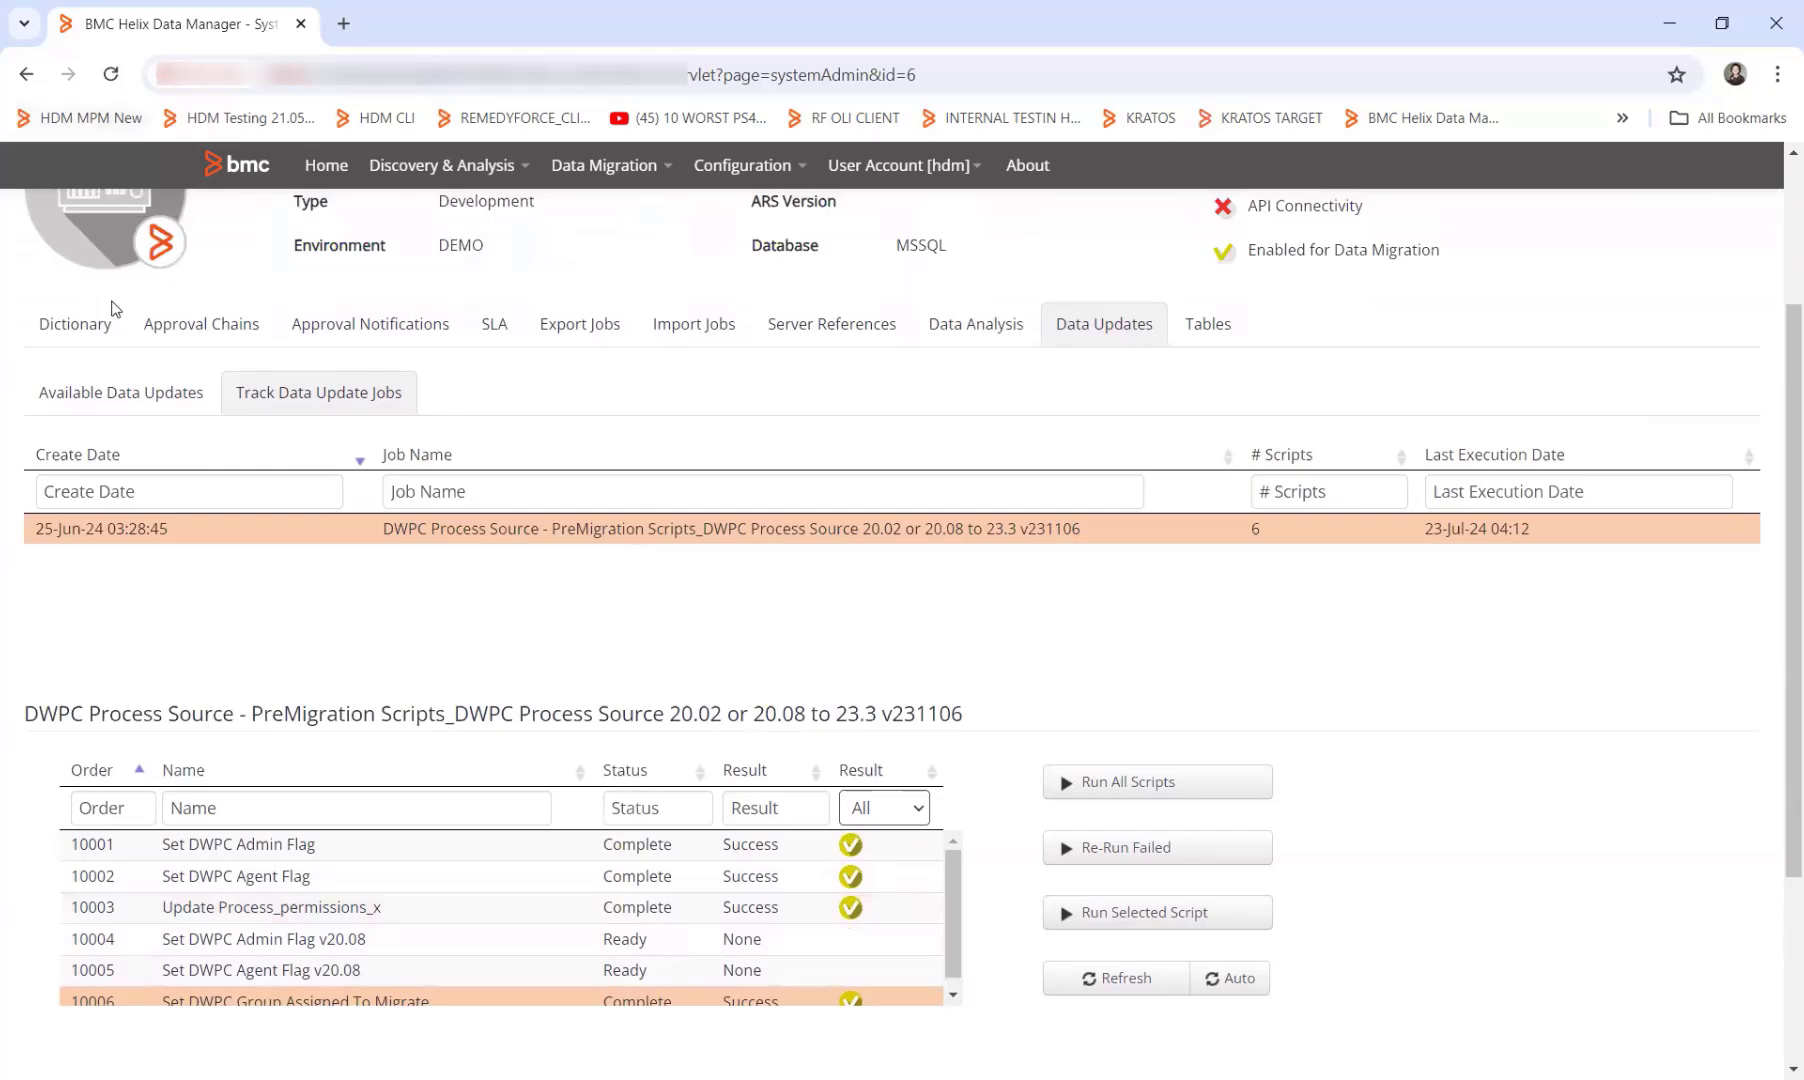
{"action": "scroll", "coordinate": [47, 251], "scroll_direction": "up", "scroll_amount": 2}
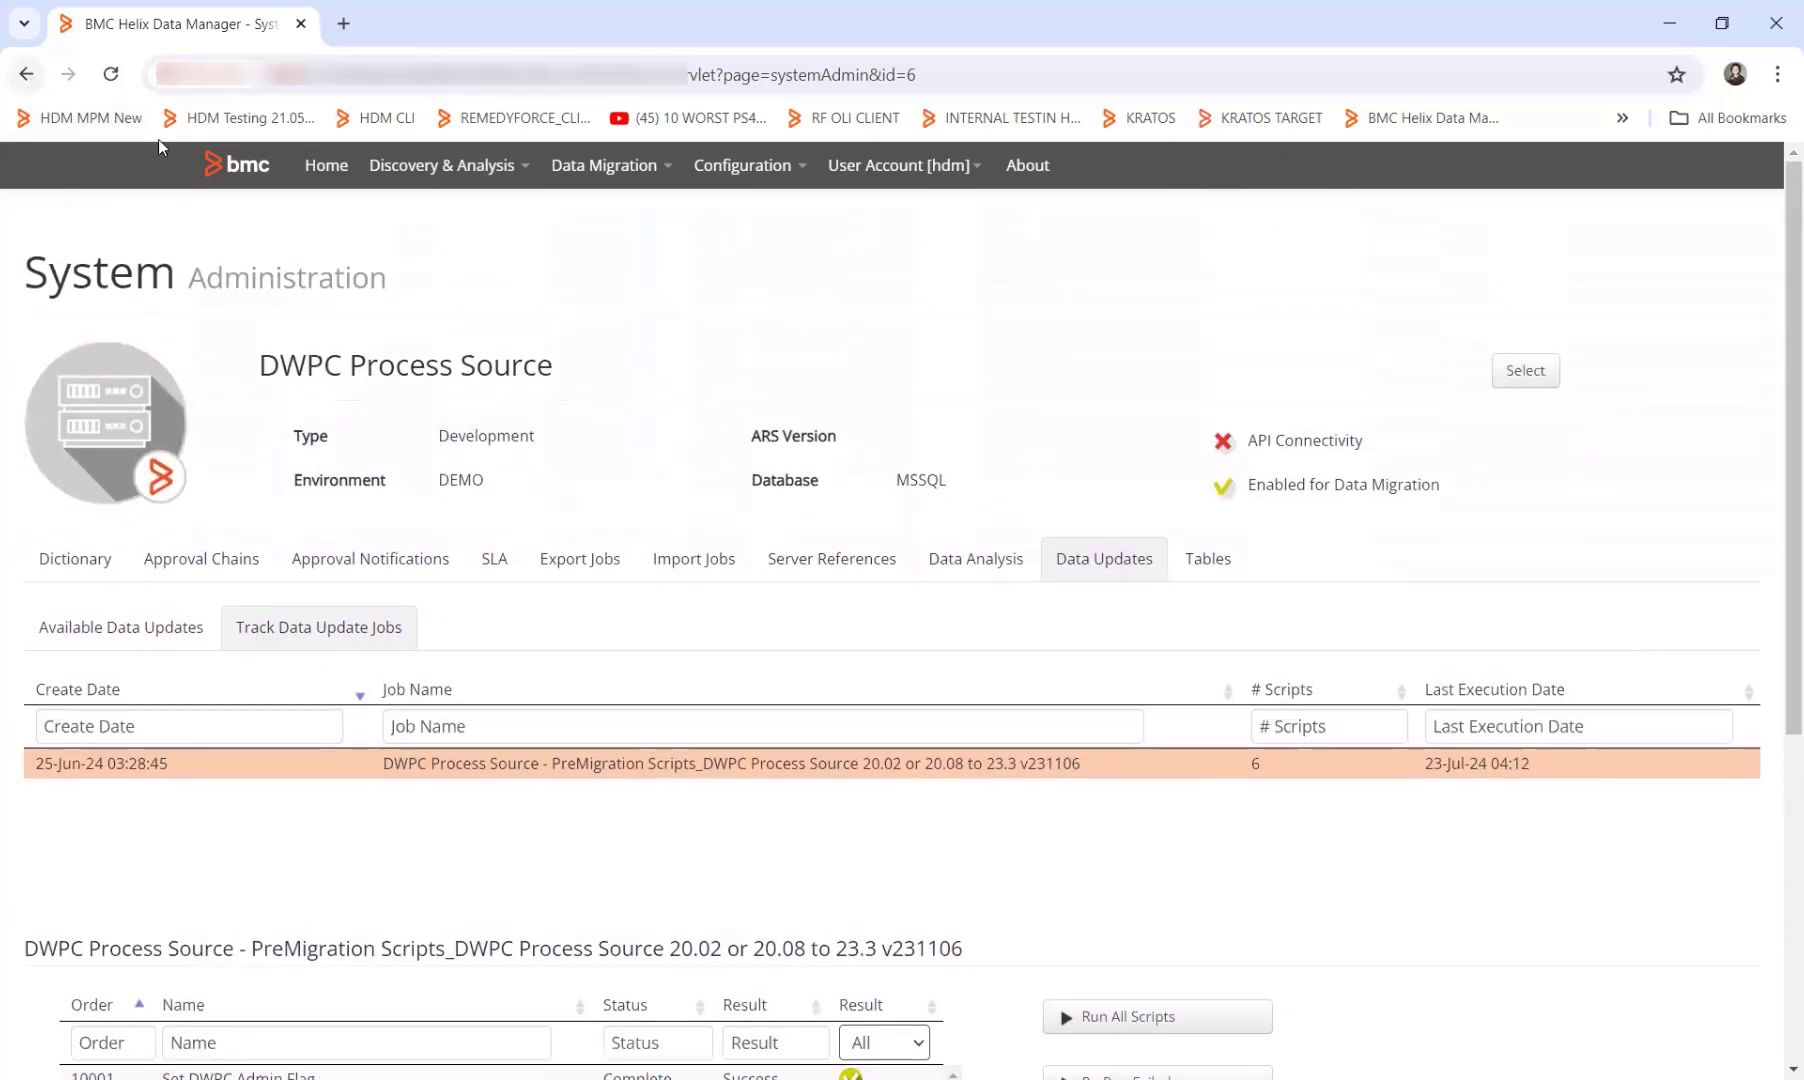
Step: Return to the DEMO systems and view the available data updates of the DWPC Source system
{"action": "left_click", "coordinate": [26, 74]}
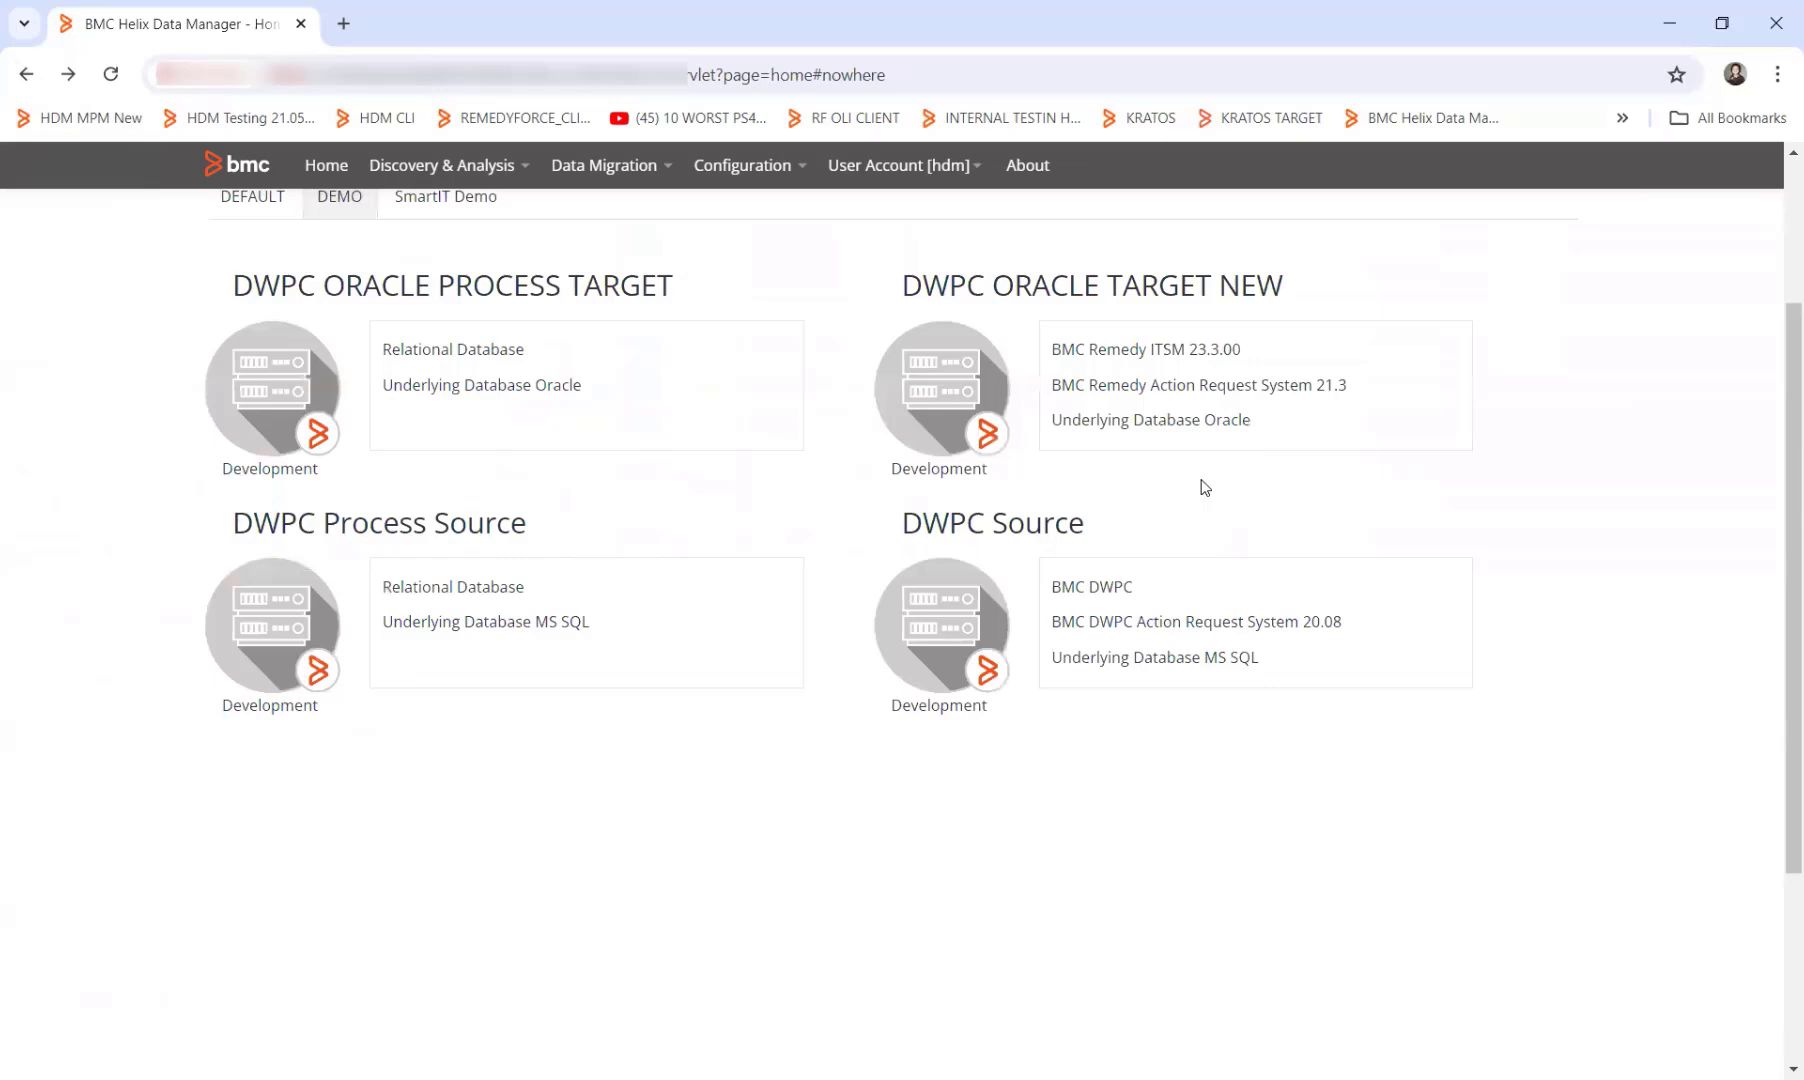
{"action": "left_click", "coordinate": [926, 646]}
{"action": "left_click", "coordinate": [945, 950]}
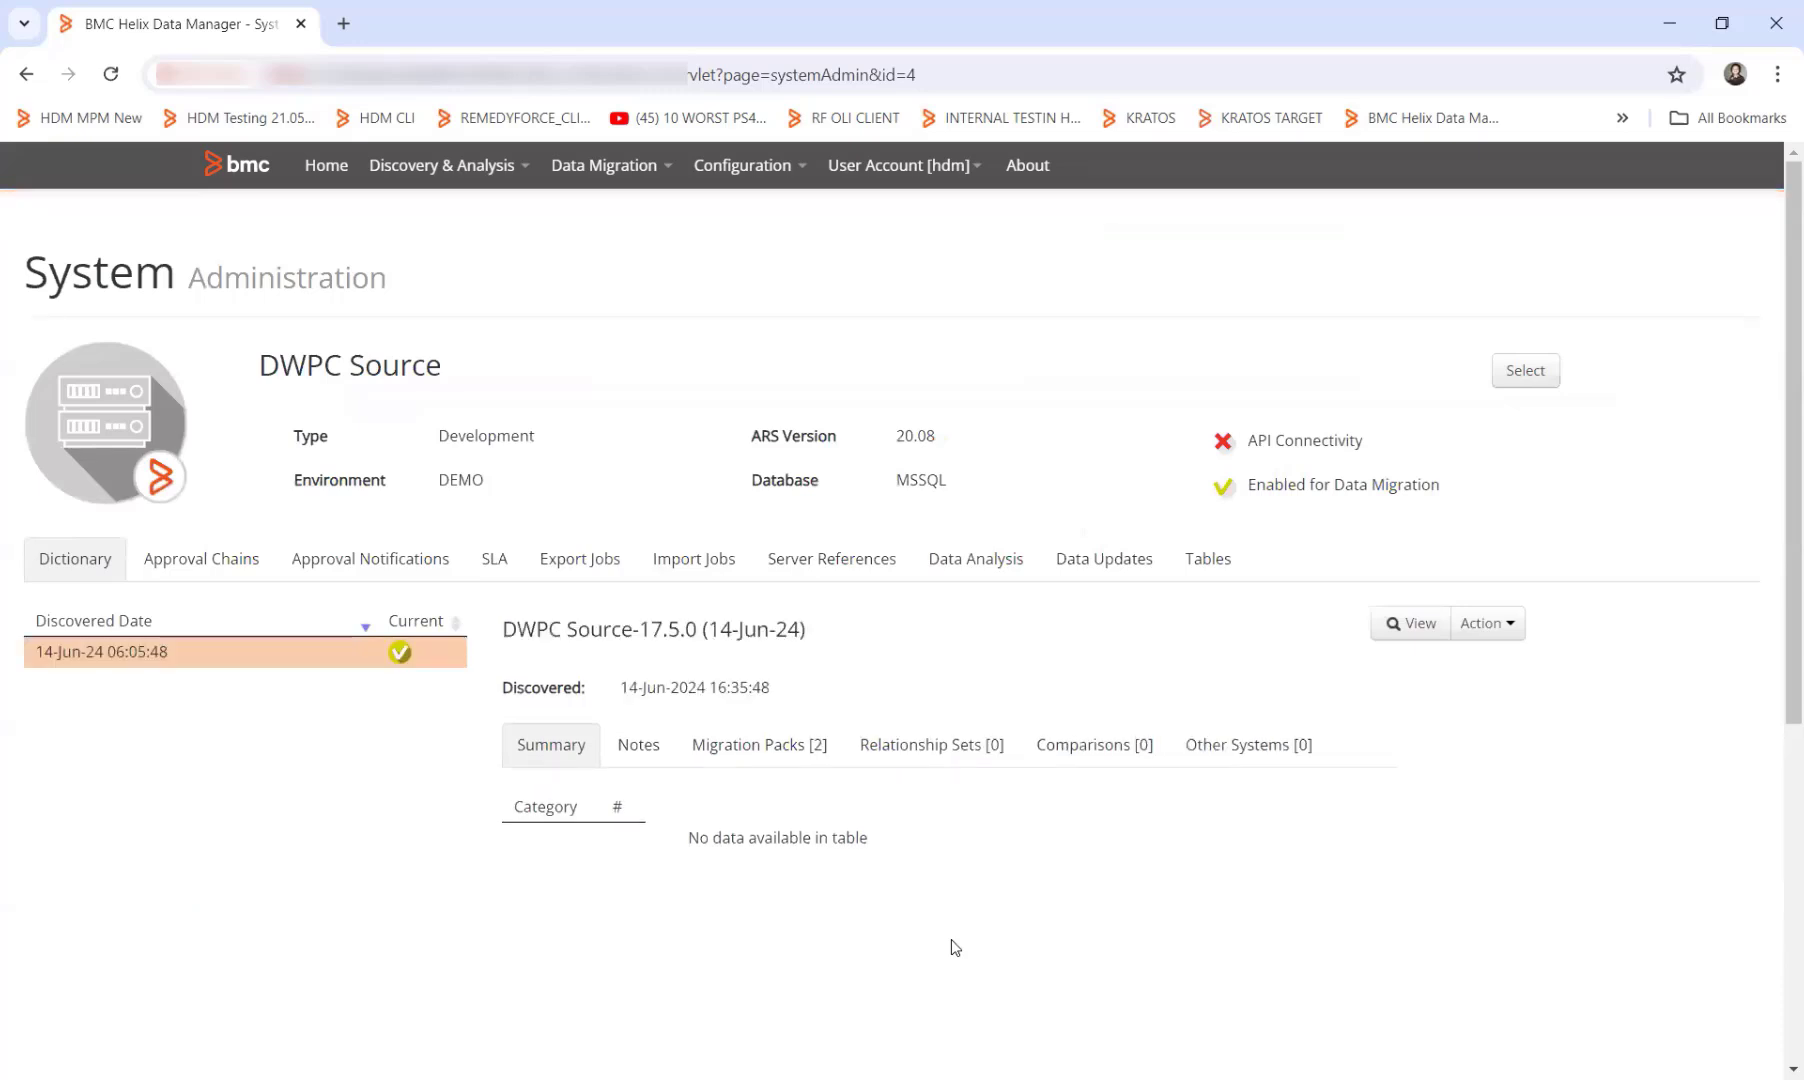
{"action": "left_click", "coordinate": [1097, 570]}
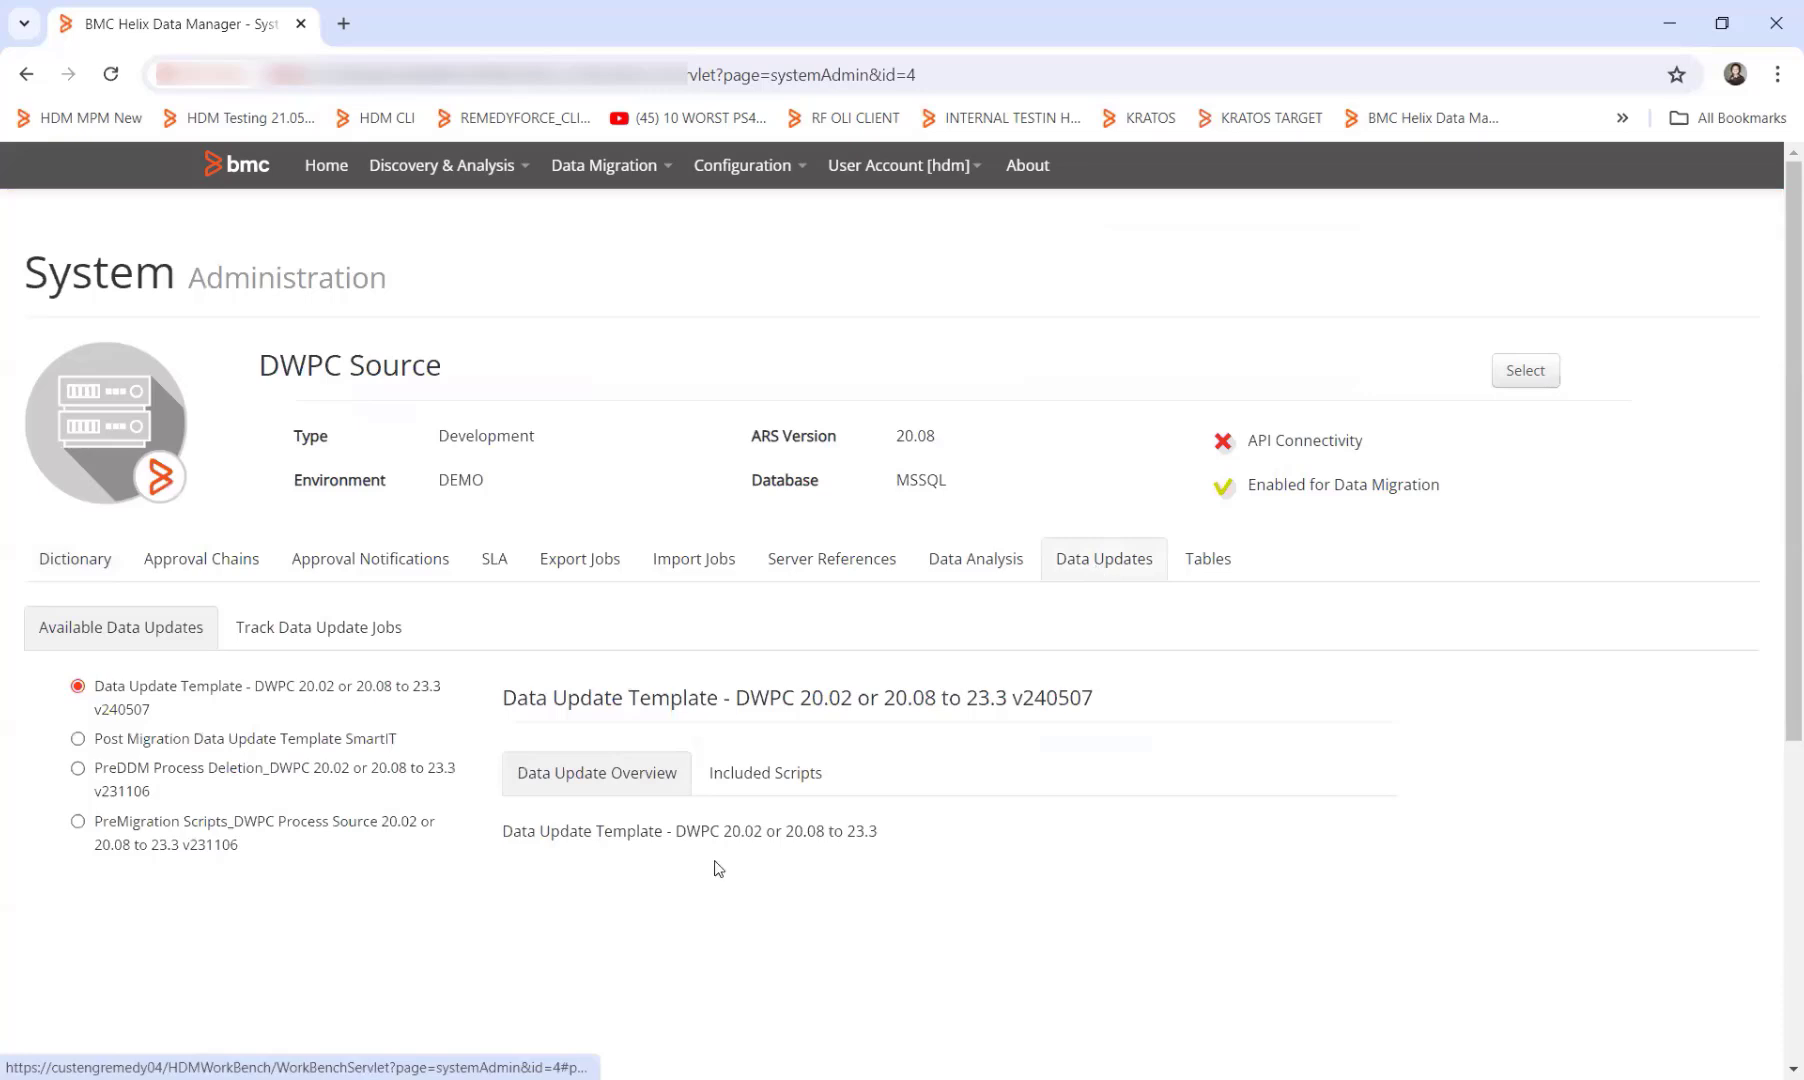
Step: Fill in a data update job for DWPC Source with the Data Update Template - DWPC 20.02 or 20.08 to 23.3 v240507, and cancel it
{"action": "scroll", "coordinate": [718, 868], "scroll_direction": "down", "scroll_amount": 4}
{"action": "left_click", "coordinate": [662, 956]}
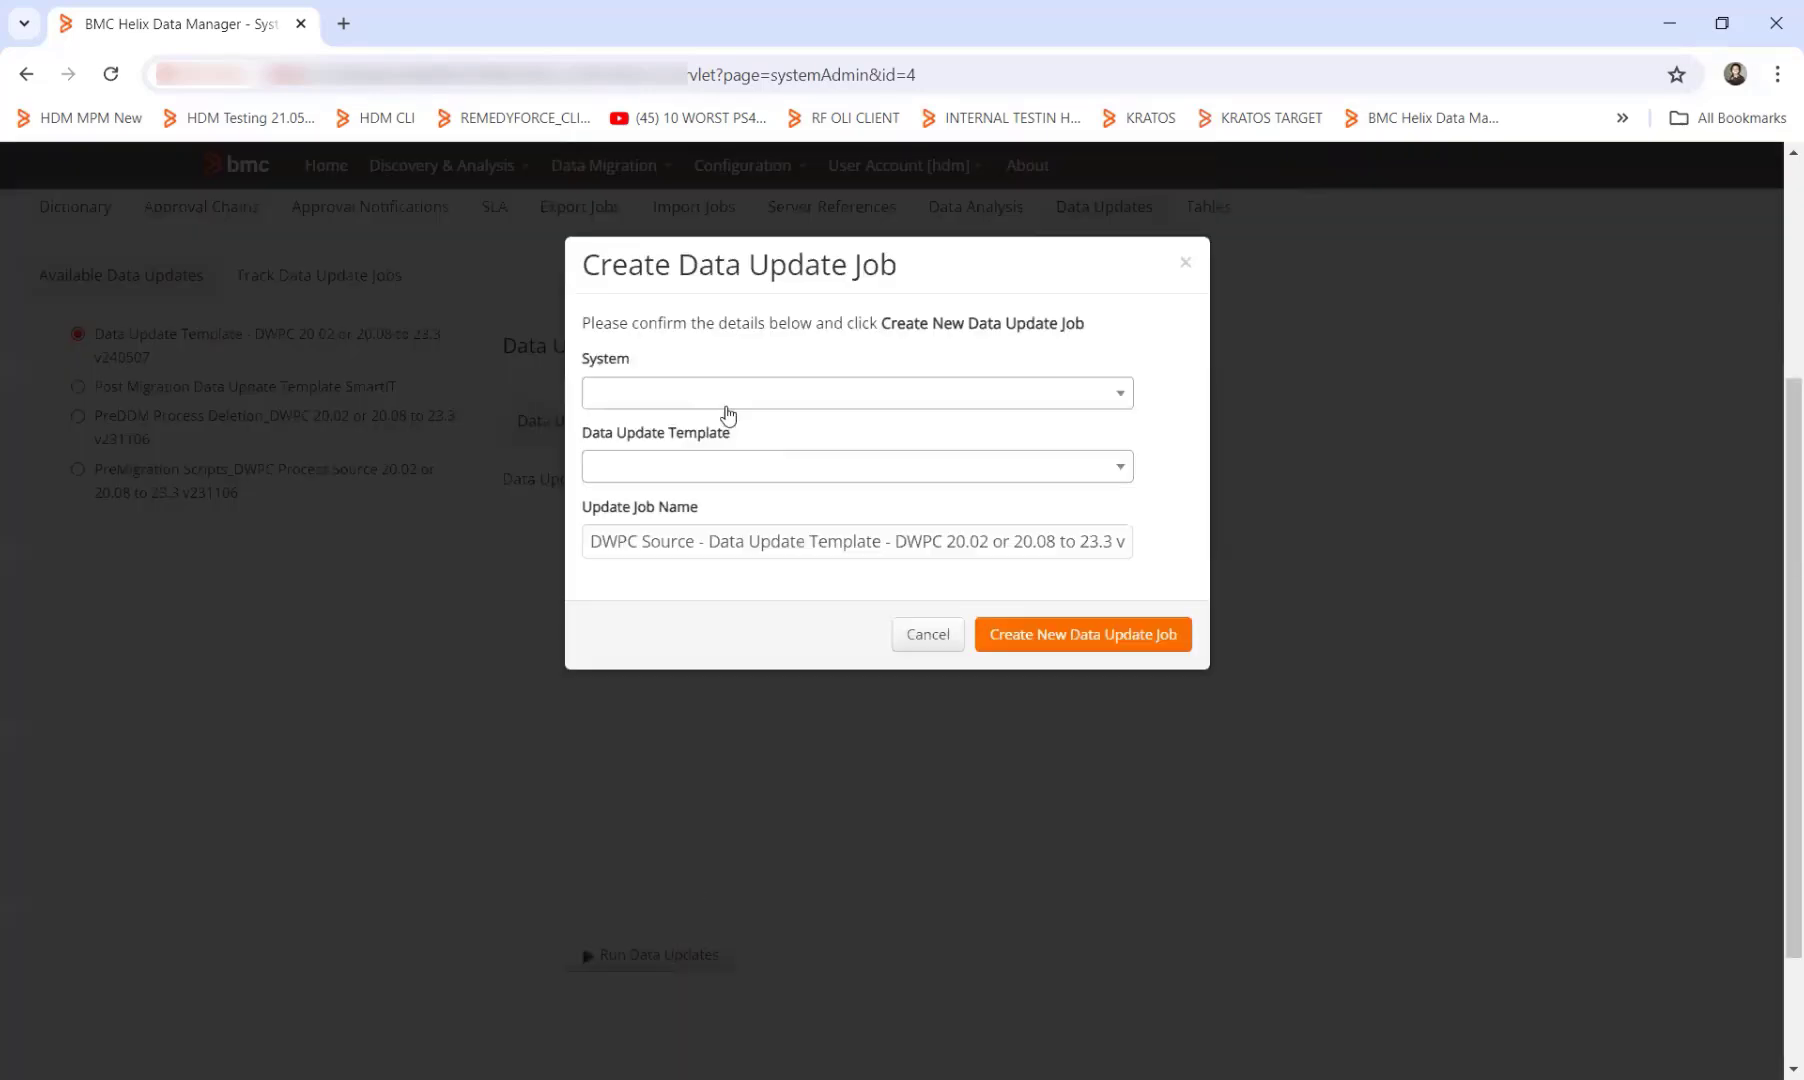
{"action": "left_click", "coordinate": [728, 400]}
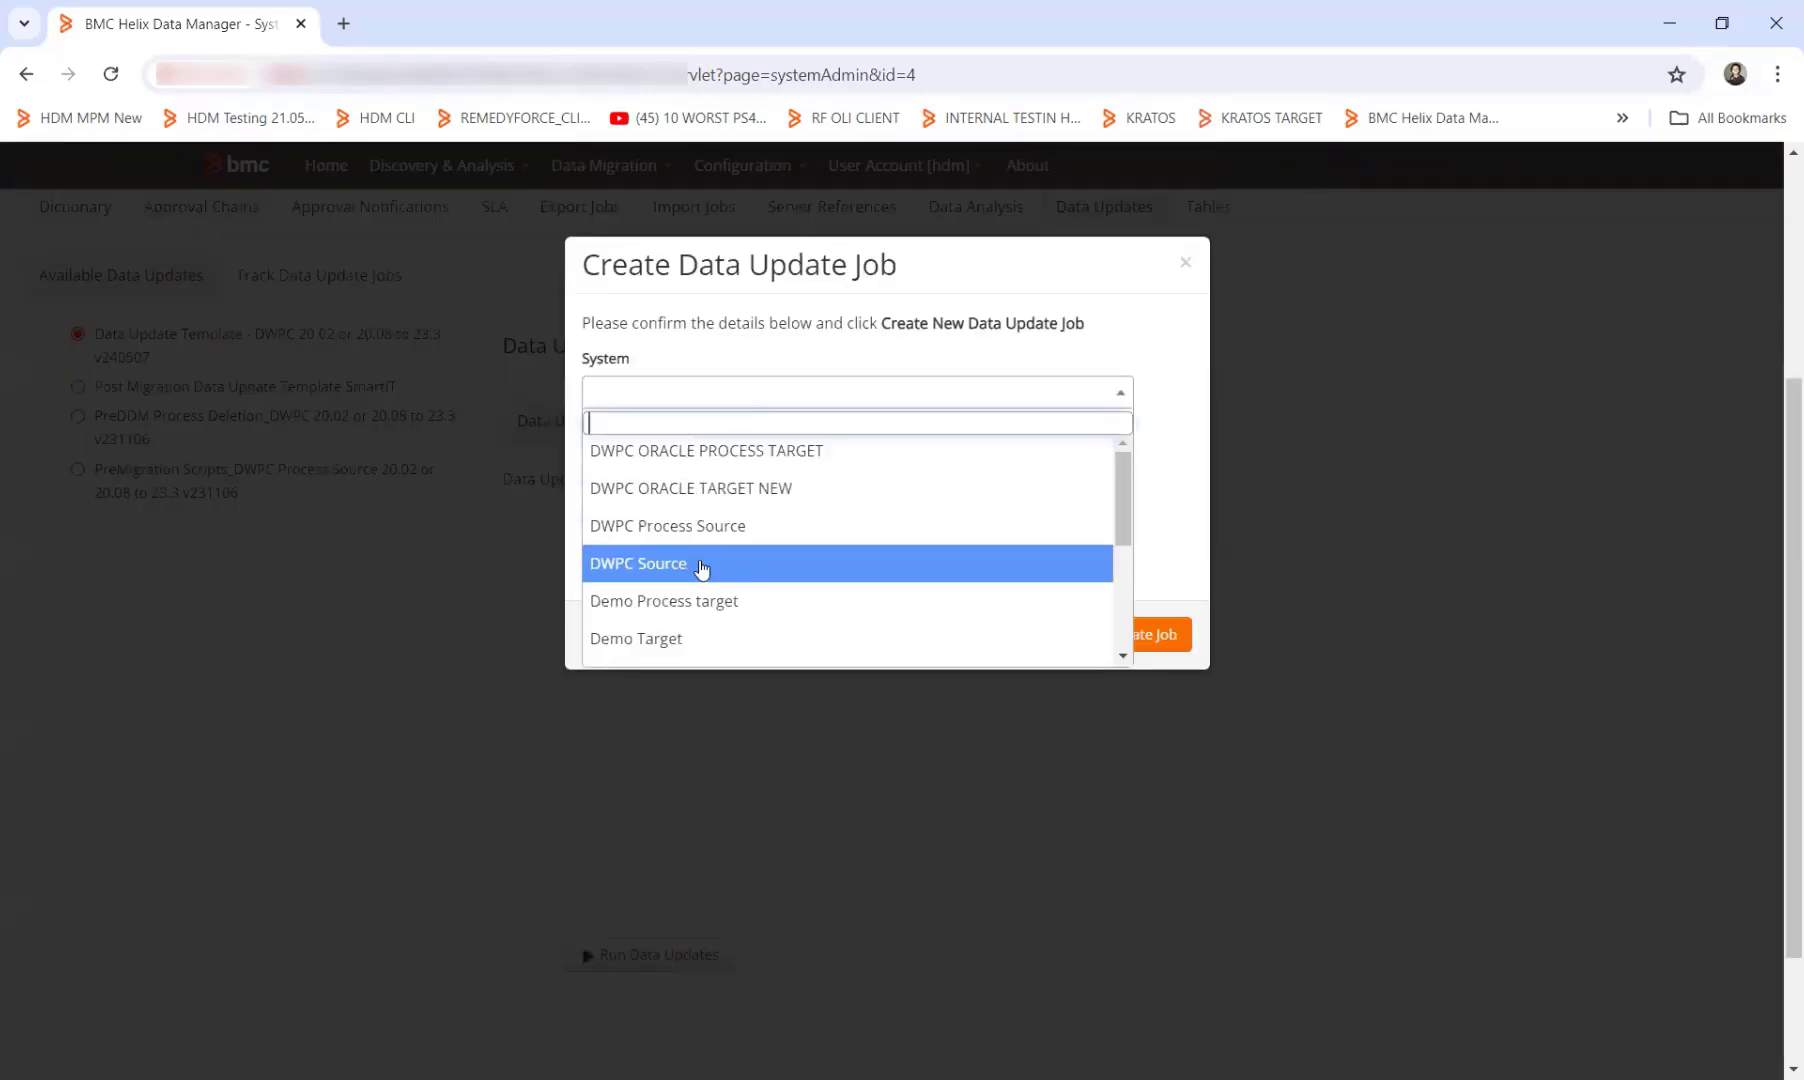
{"action": "left_click", "coordinate": [703, 563]}
{"action": "left_click", "coordinate": [706, 476]}
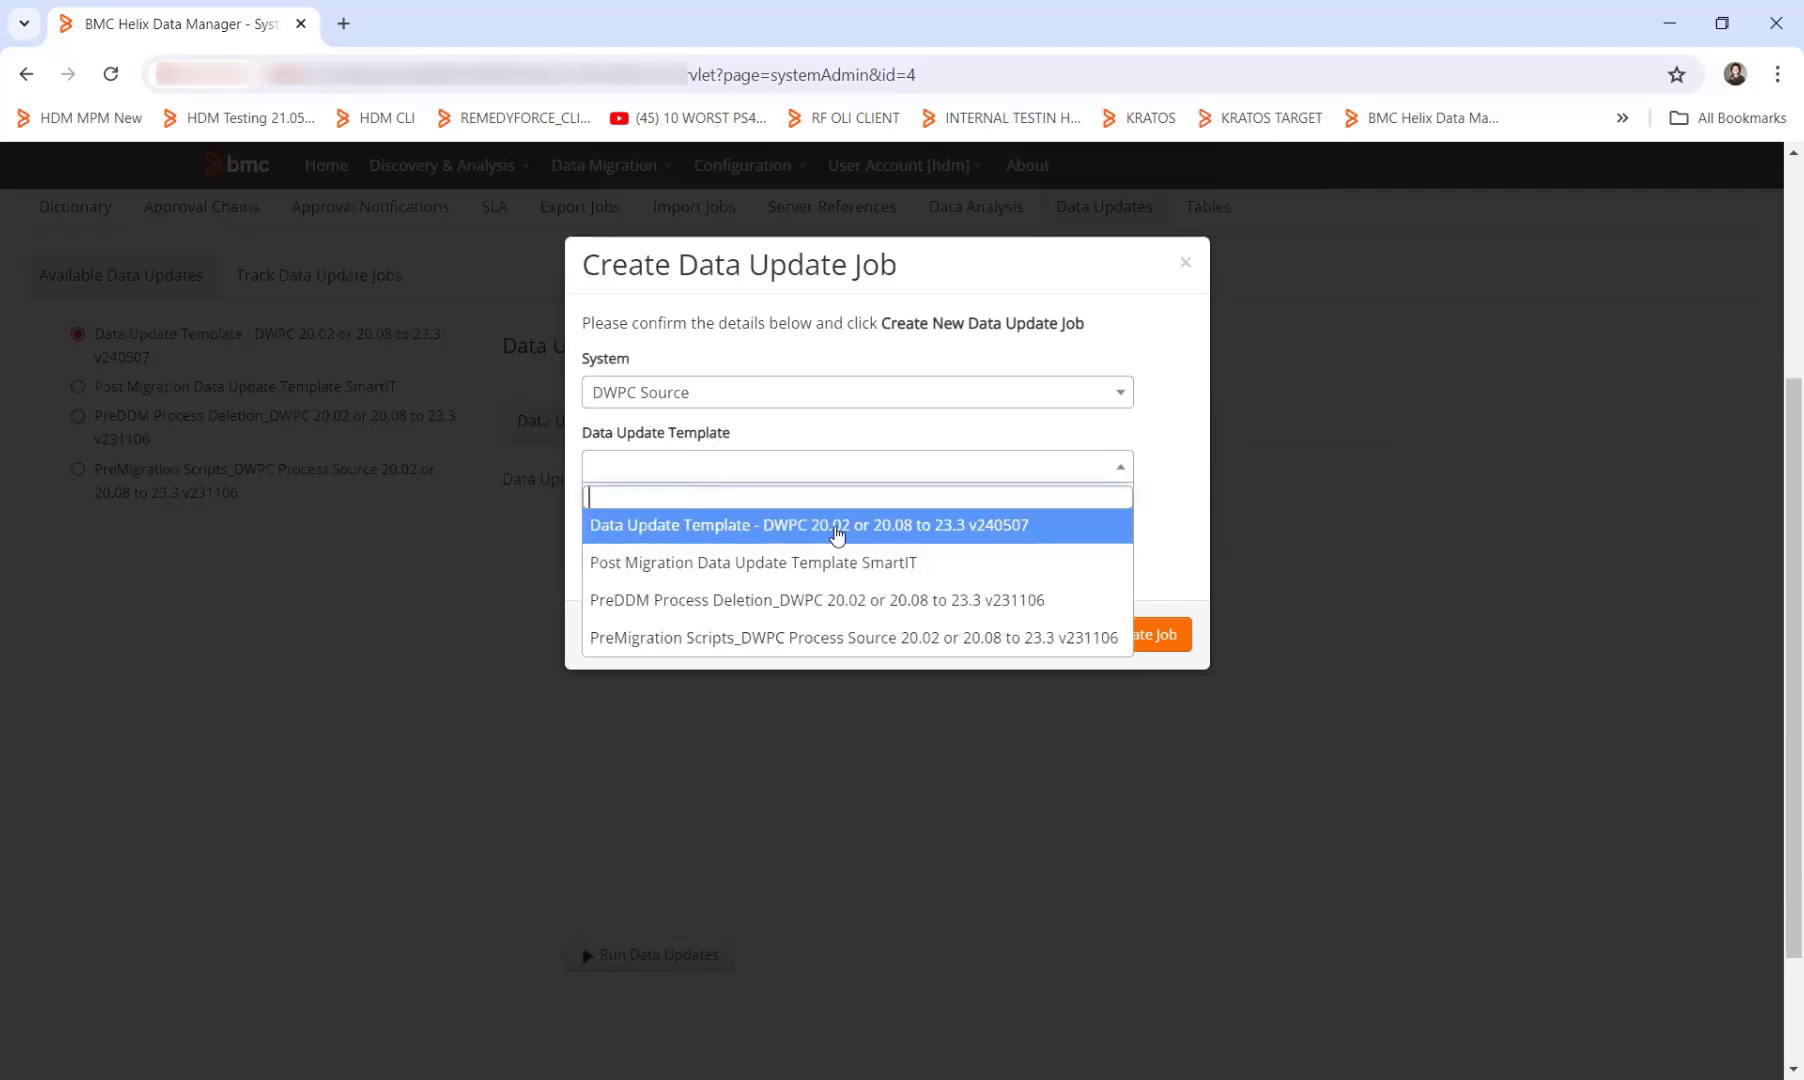
{"action": "left_click", "coordinate": [843, 530]}
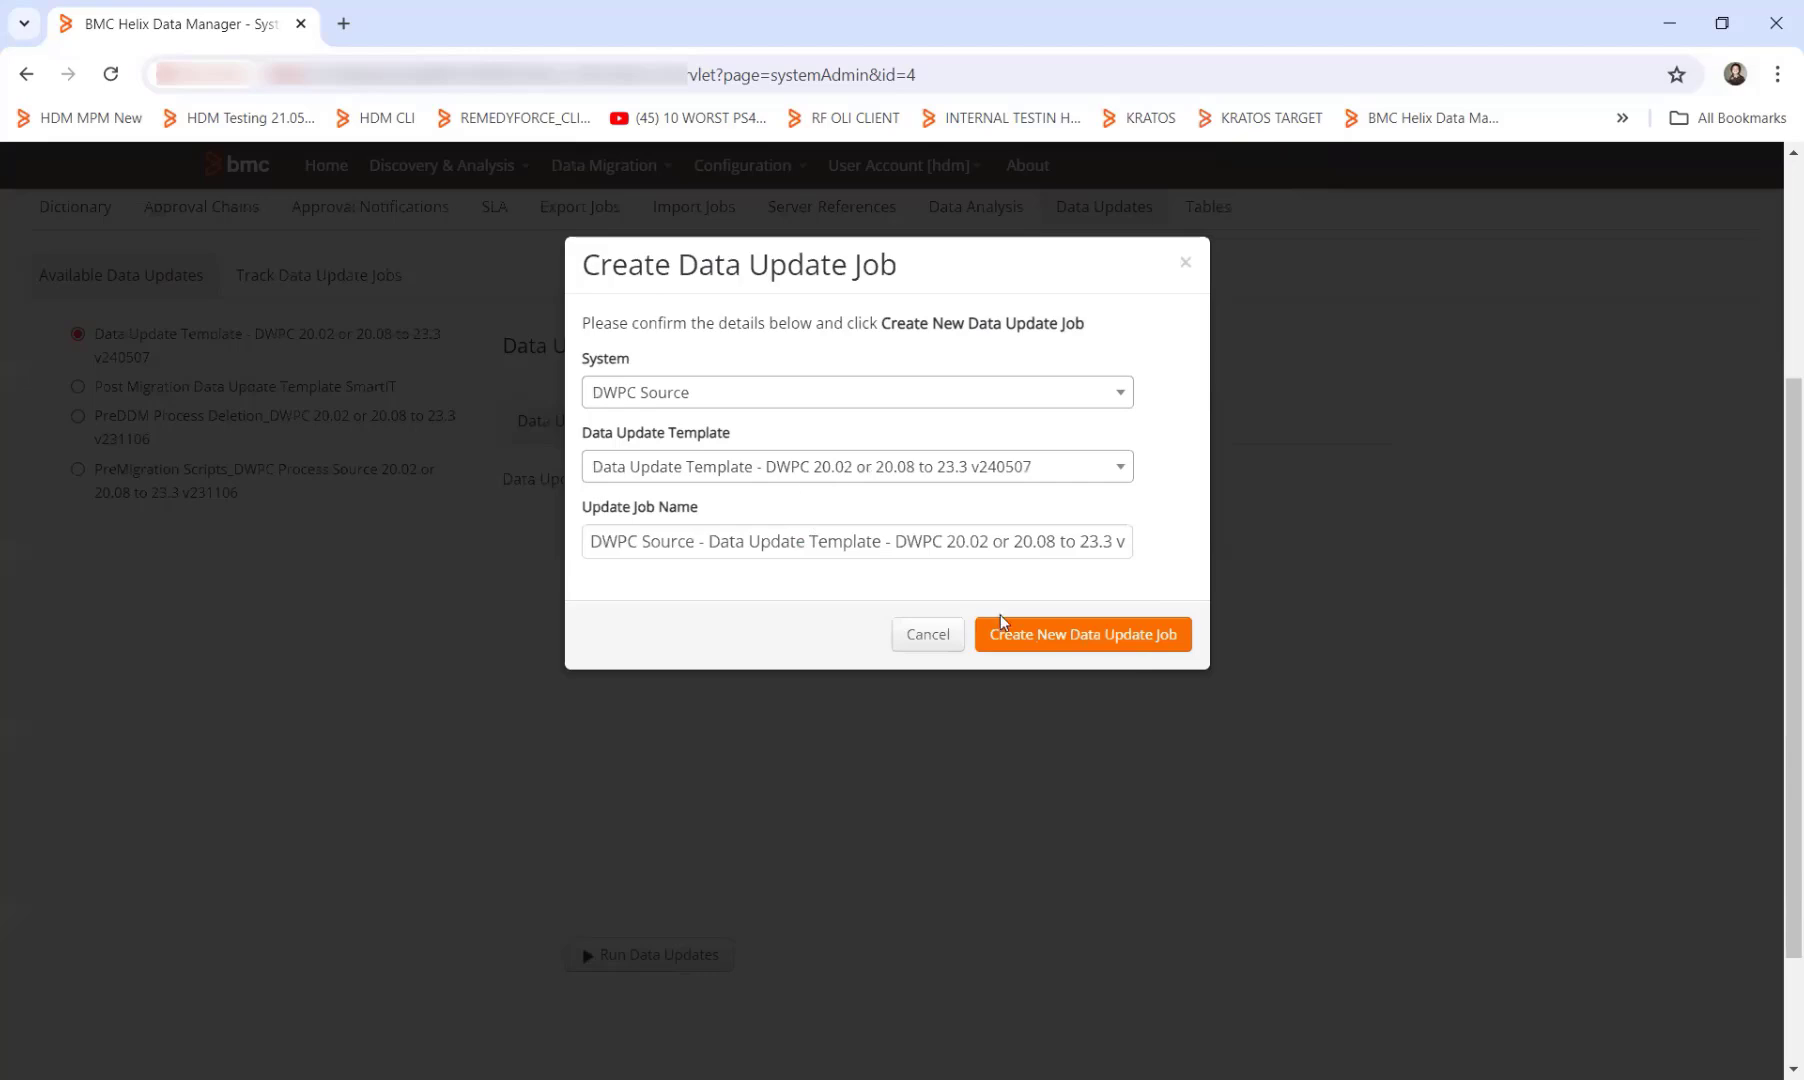
{"action": "left_click", "coordinate": [937, 647]}
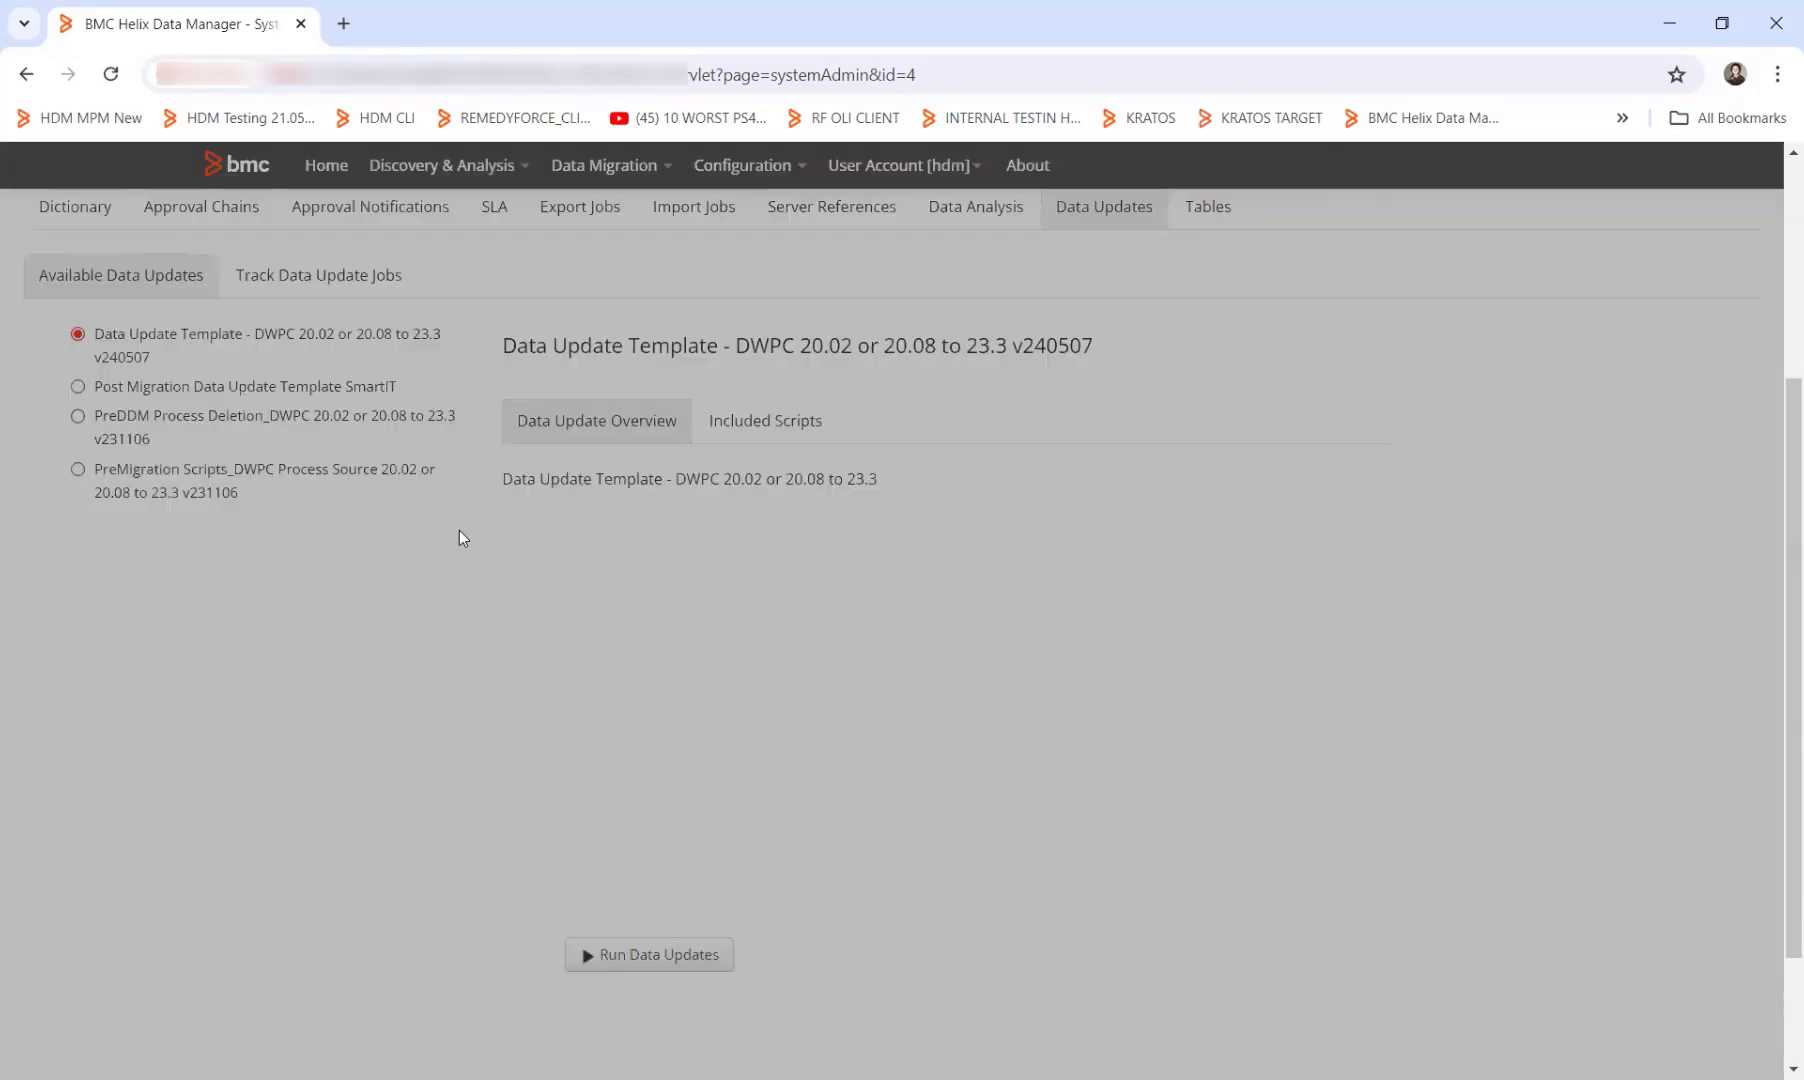
Step: View the tracked data update job of DWPC Source and its scripts
{"action": "scroll", "coordinate": [459, 530], "scroll_direction": "up", "scroll_amount": 1}
{"action": "left_click", "coordinate": [335, 397]}
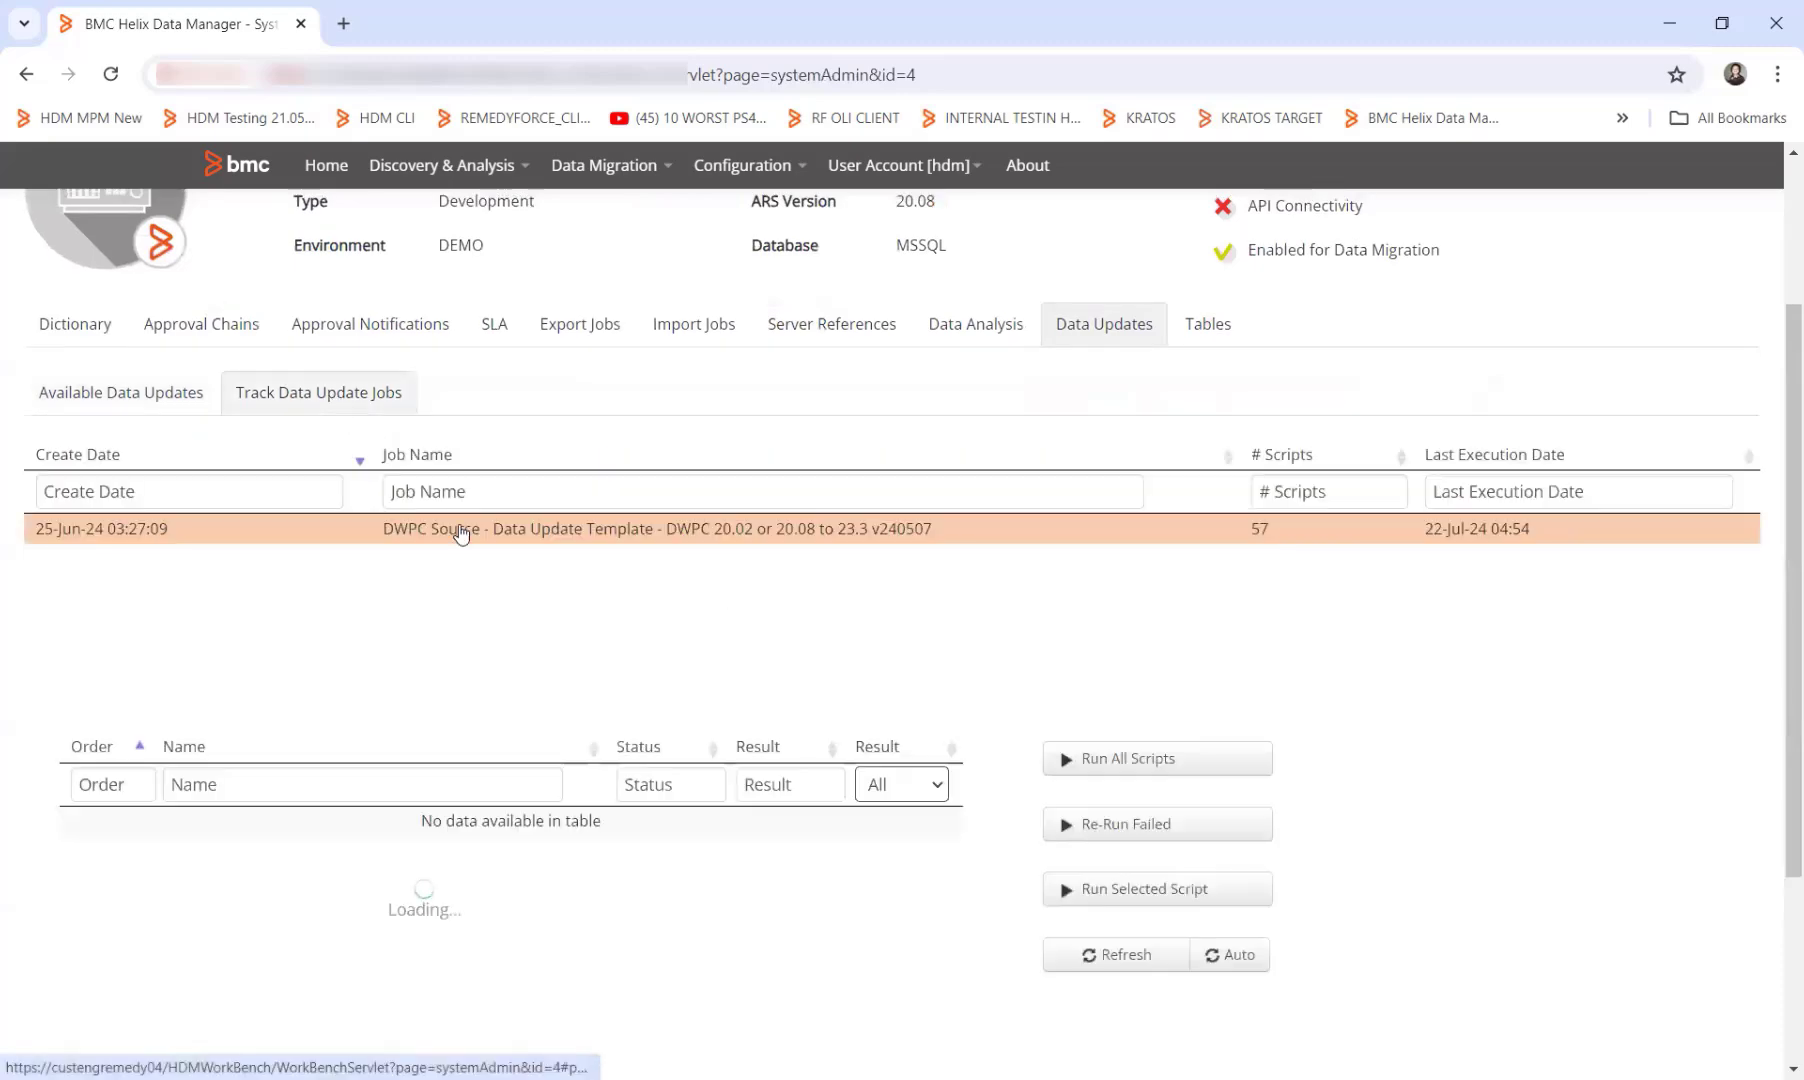
{"action": "scroll", "coordinate": [690, 575], "scroll_direction": "up", "scroll_amount": 1}
{"action": "scroll", "coordinate": [712, 597], "scroll_direction": "up", "scroll_amount": 1}
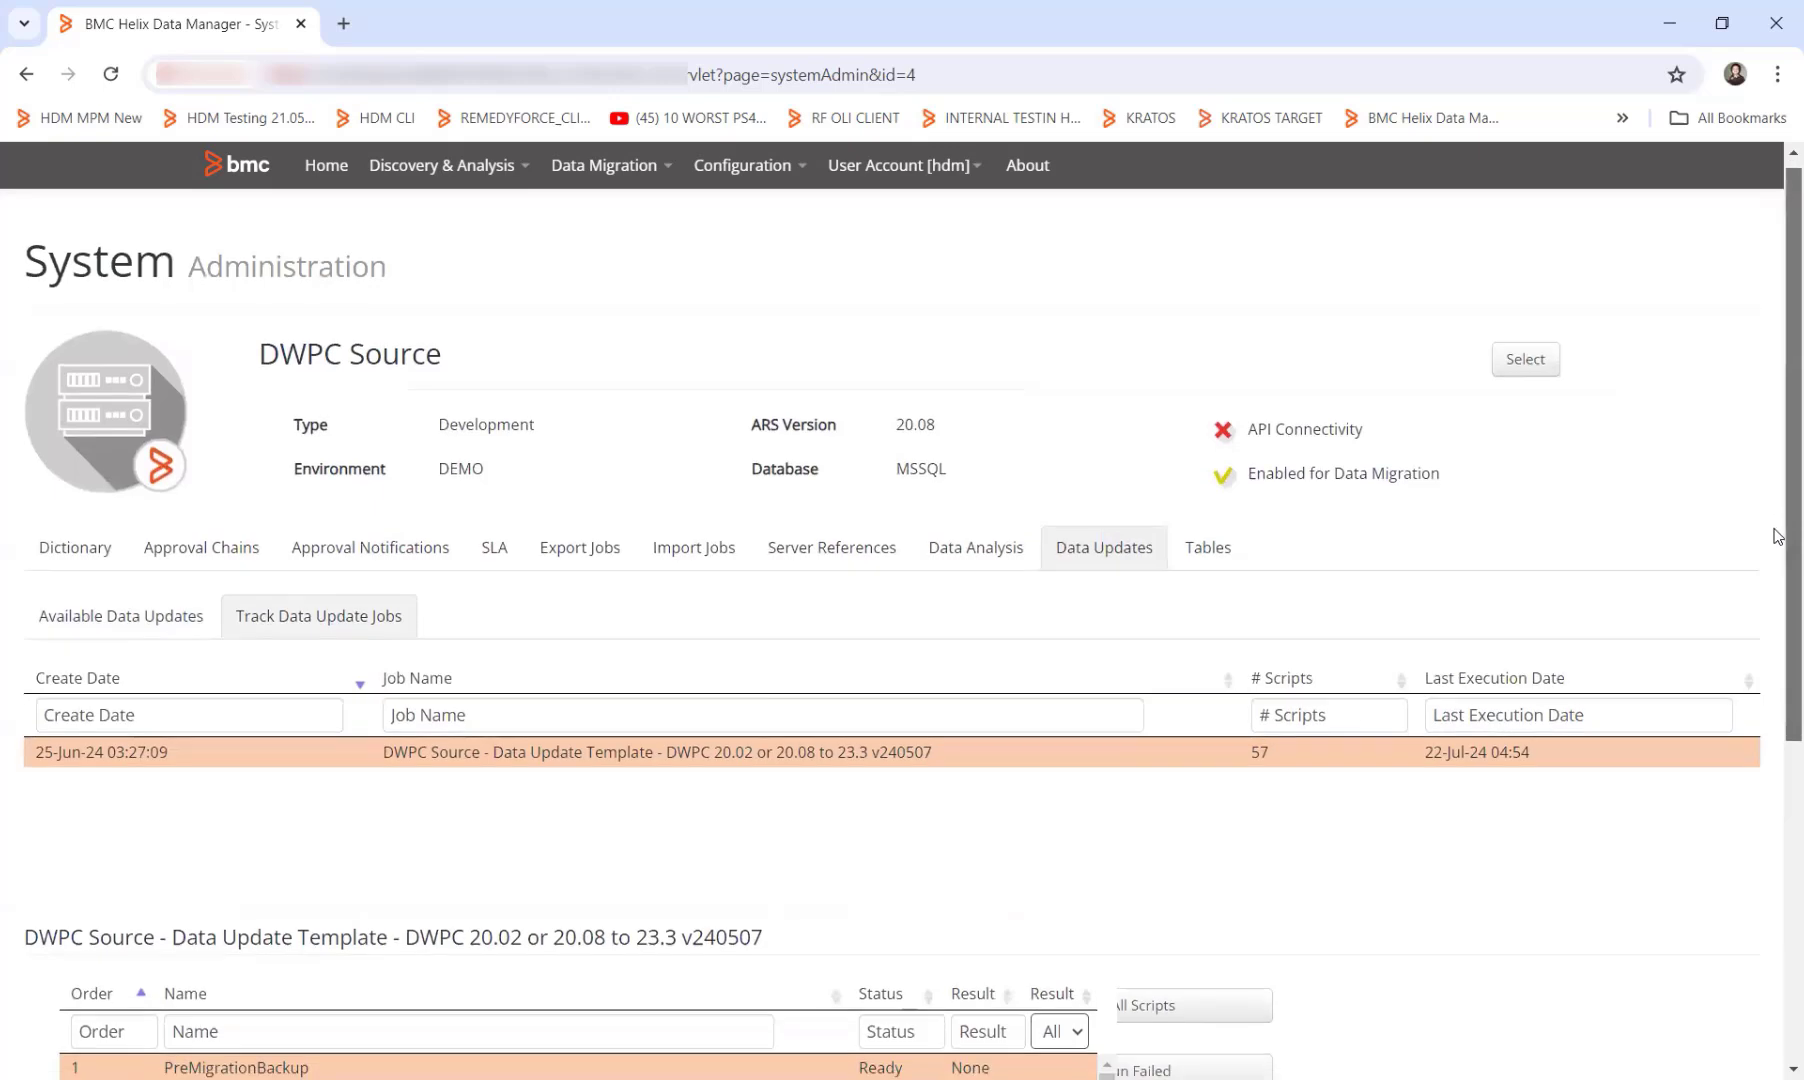
Step: Examine the scripts of DWPC Source's tracked data update job, including the Tag groups linked to VM script
{"action": "scroll", "coordinate": [1777, 550], "scroll_direction": "down", "scroll_amount": 1}
{"action": "scroll", "coordinate": [1777, 580], "scroll_direction": "down", "scroll_amount": 1}
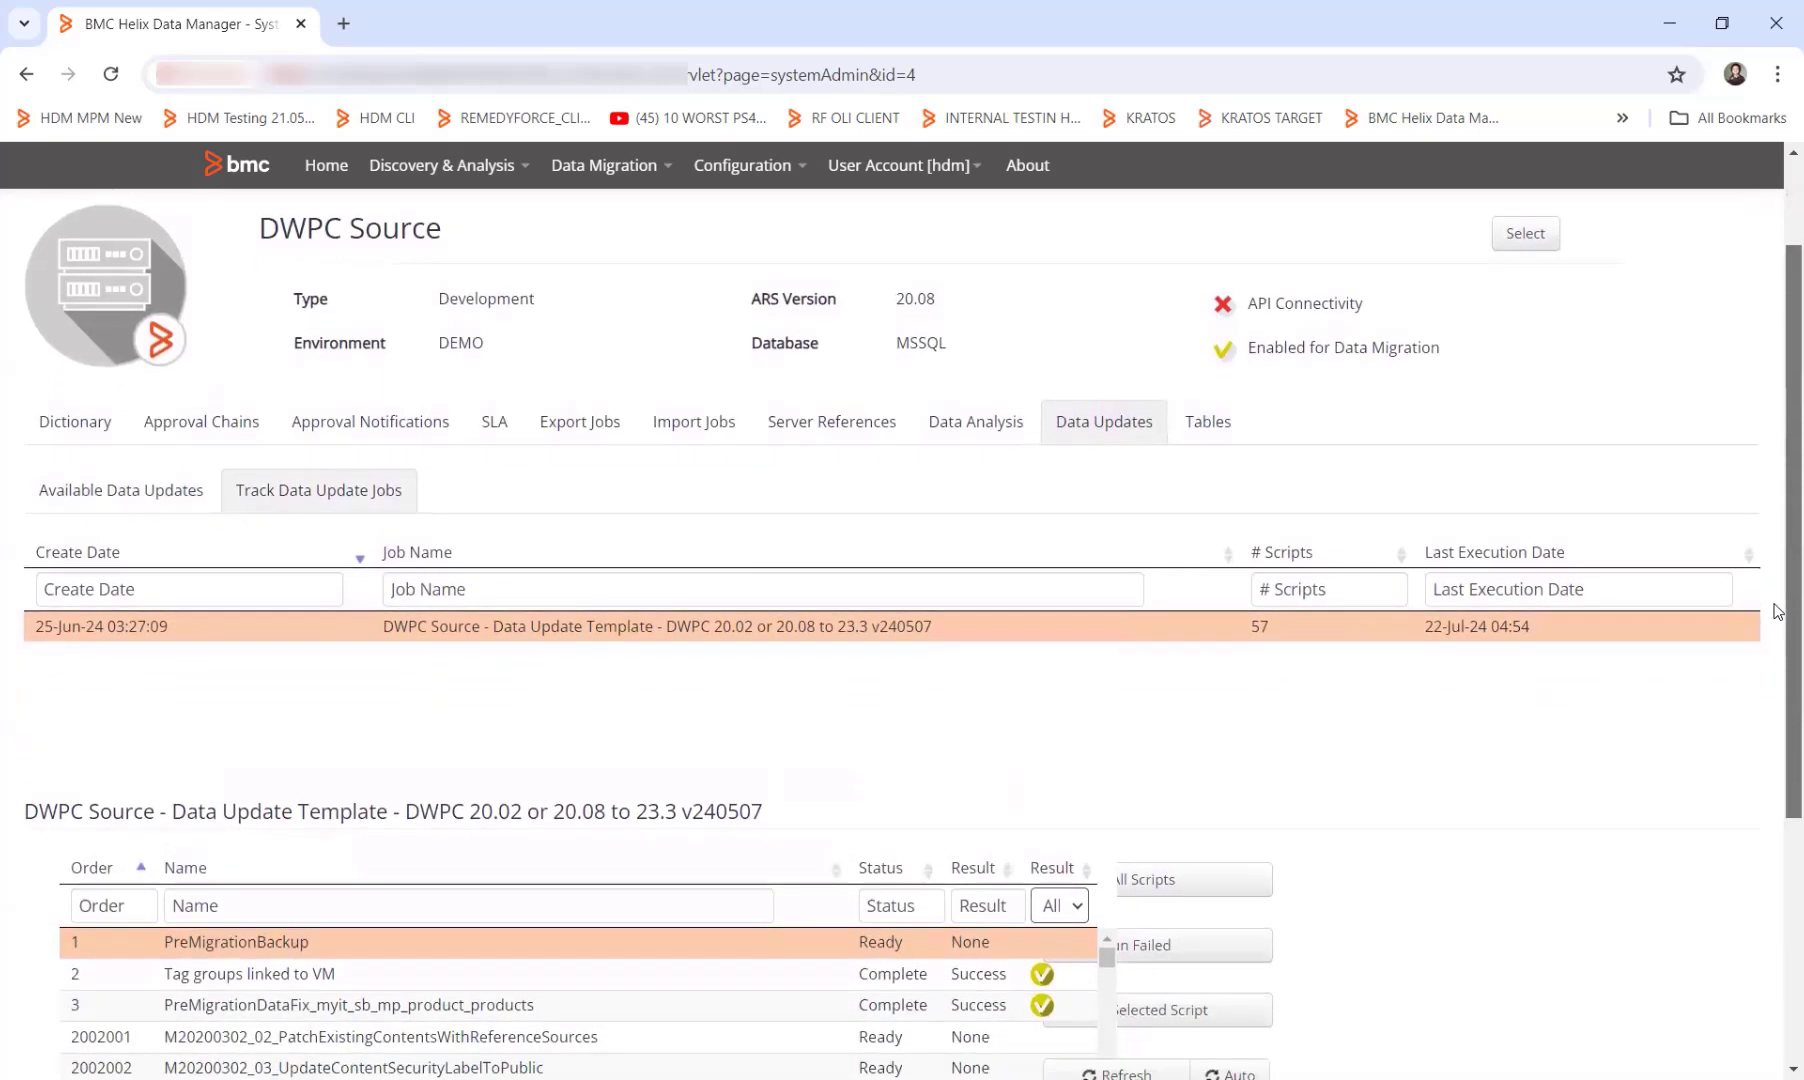
{"action": "left_click_drag", "start_coordinate": [1778, 611], "coordinate": [1778, 607]}
{"action": "scroll", "coordinate": [934, 1031], "scroll_direction": "down", "scroll_amount": 1}
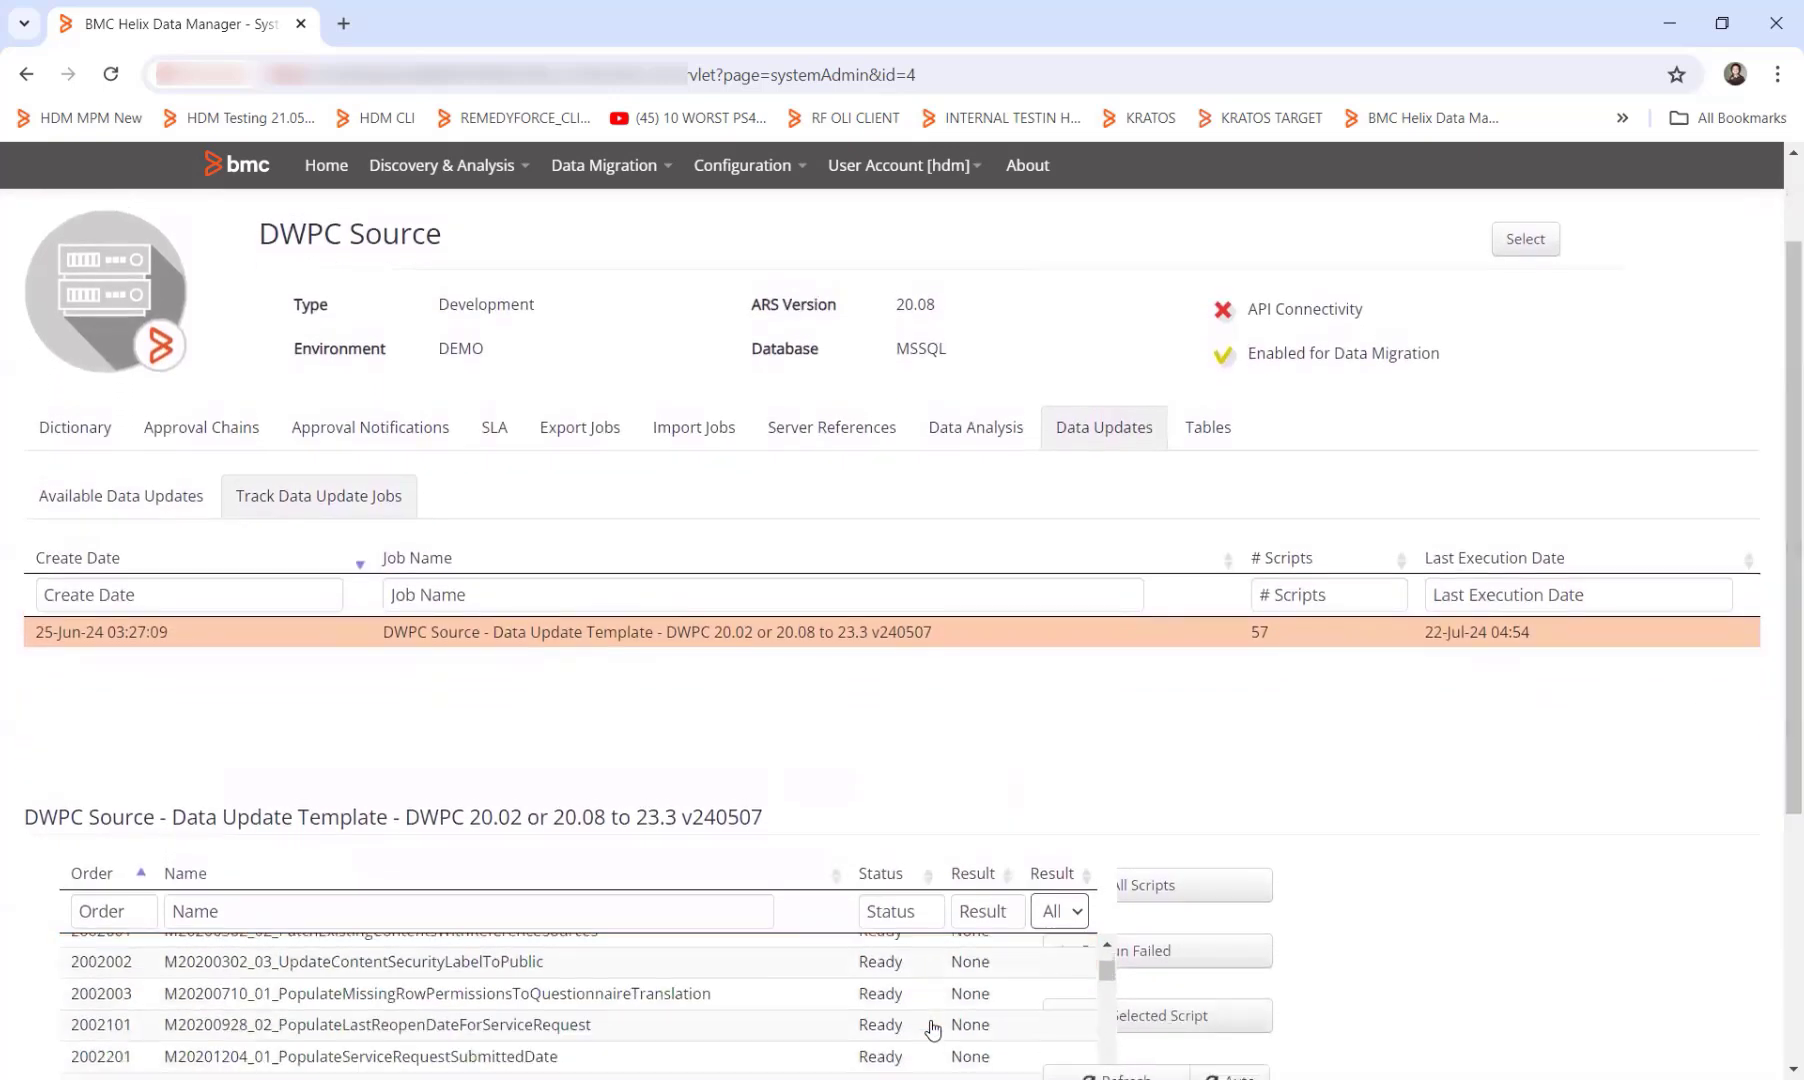
{"action": "scroll", "coordinate": [926, 1014], "scroll_direction": "up", "scroll_amount": 1}
{"action": "left_click", "coordinate": [862, 979]}
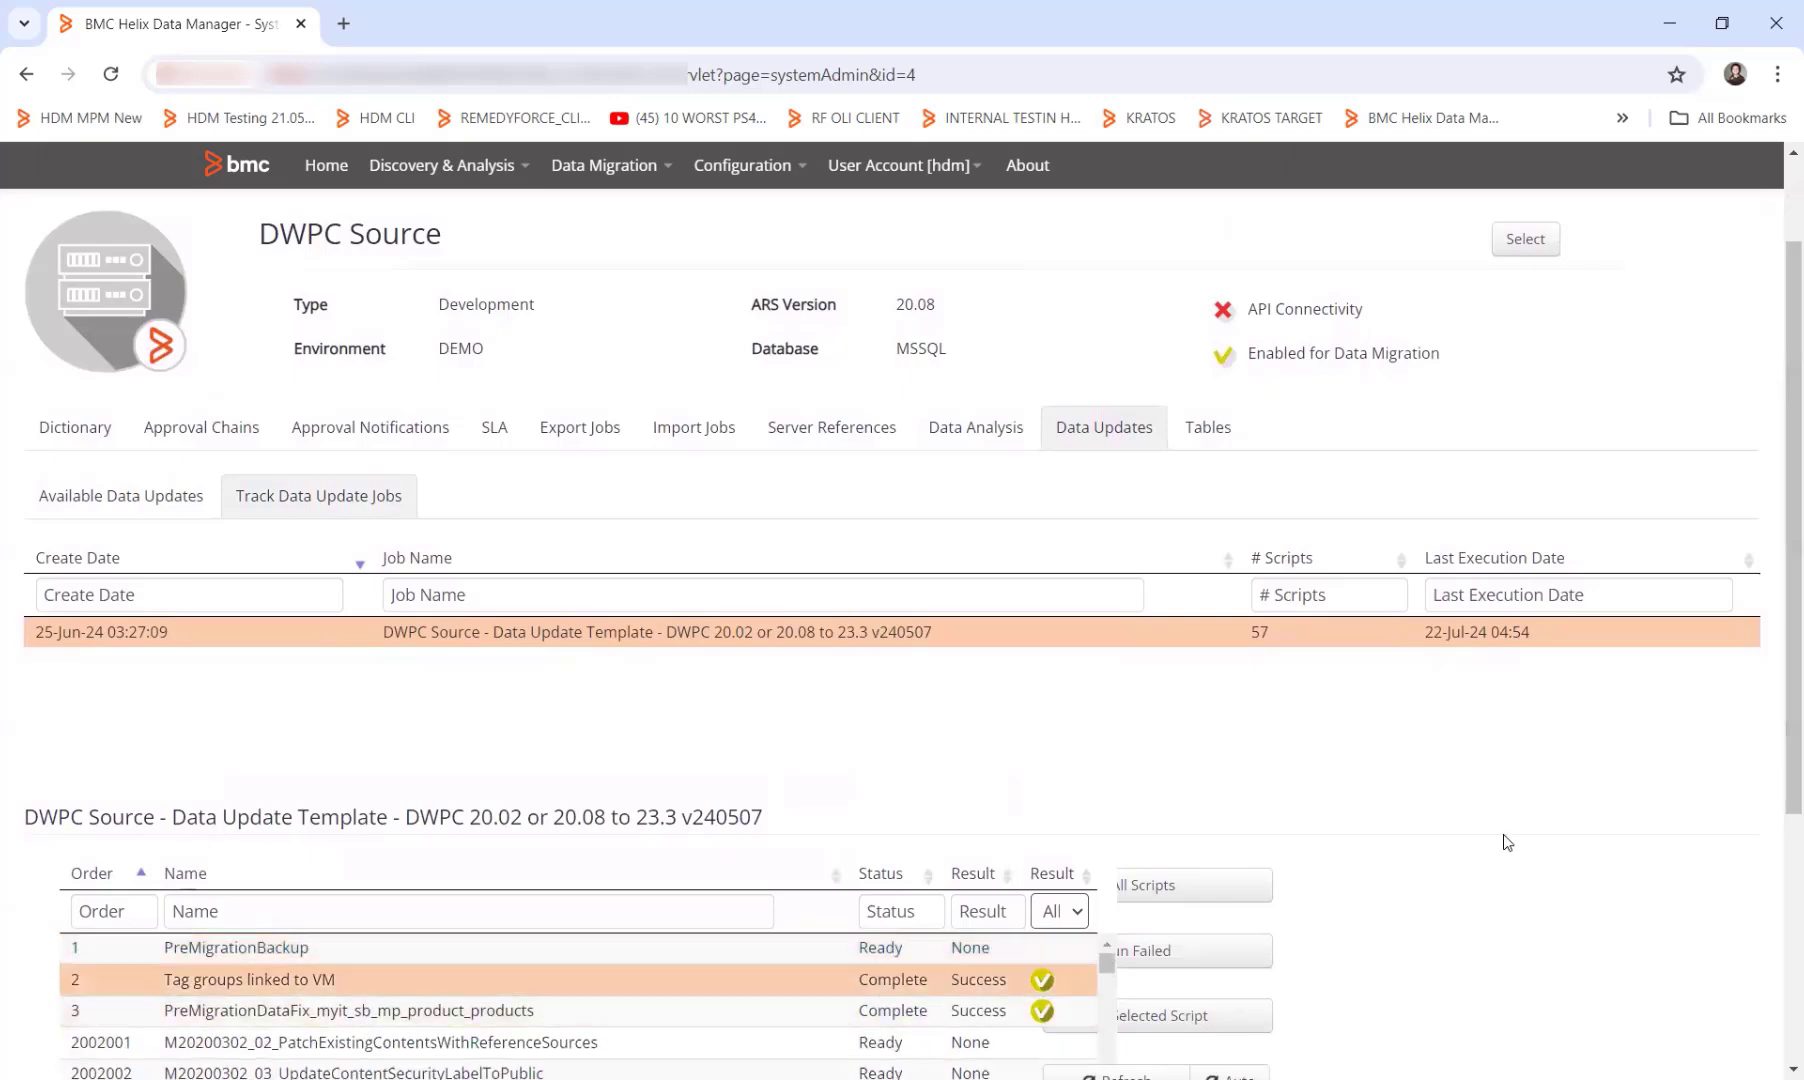
{"action": "scroll", "coordinate": [1507, 842], "scroll_direction": "down", "scroll_amount": 1}
{"action": "scroll", "coordinate": [1507, 842], "scroll_direction": "up", "scroll_amount": 1}
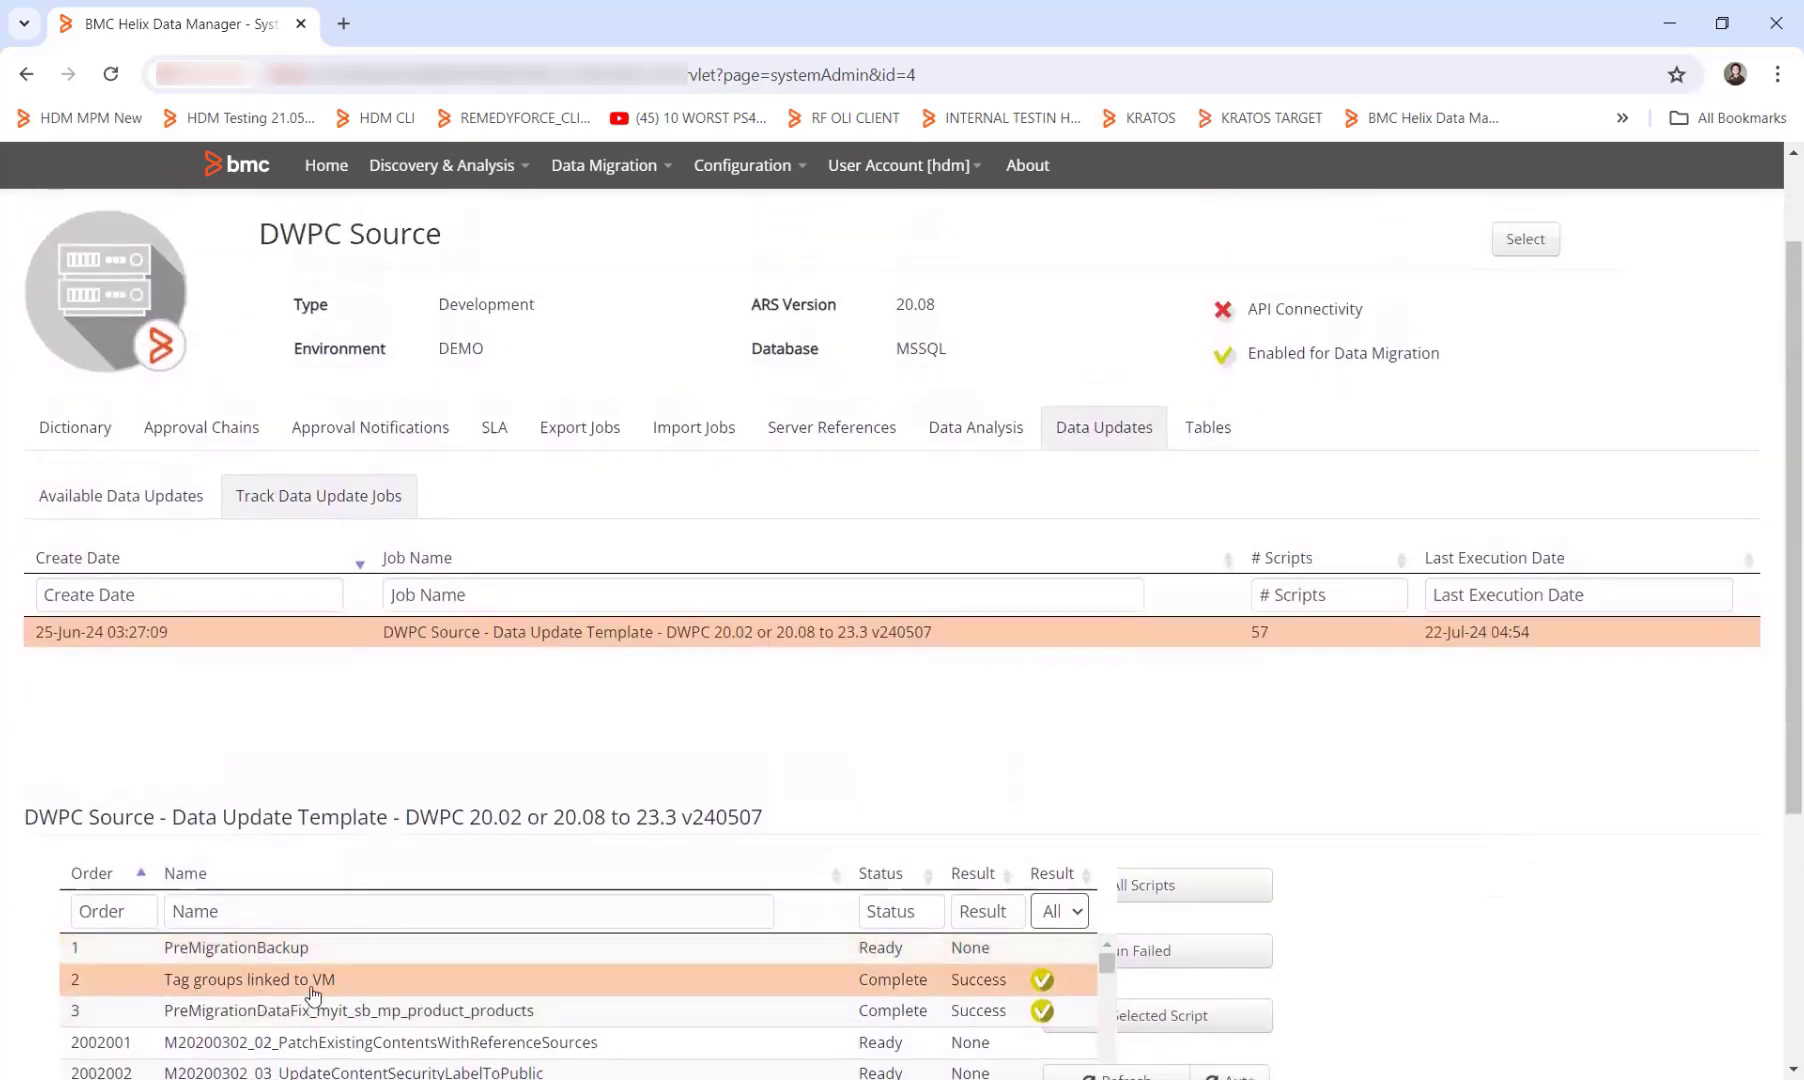
{"action": "scroll", "coordinate": [1184, 1025], "scroll_direction": "up", "scroll_amount": 1}
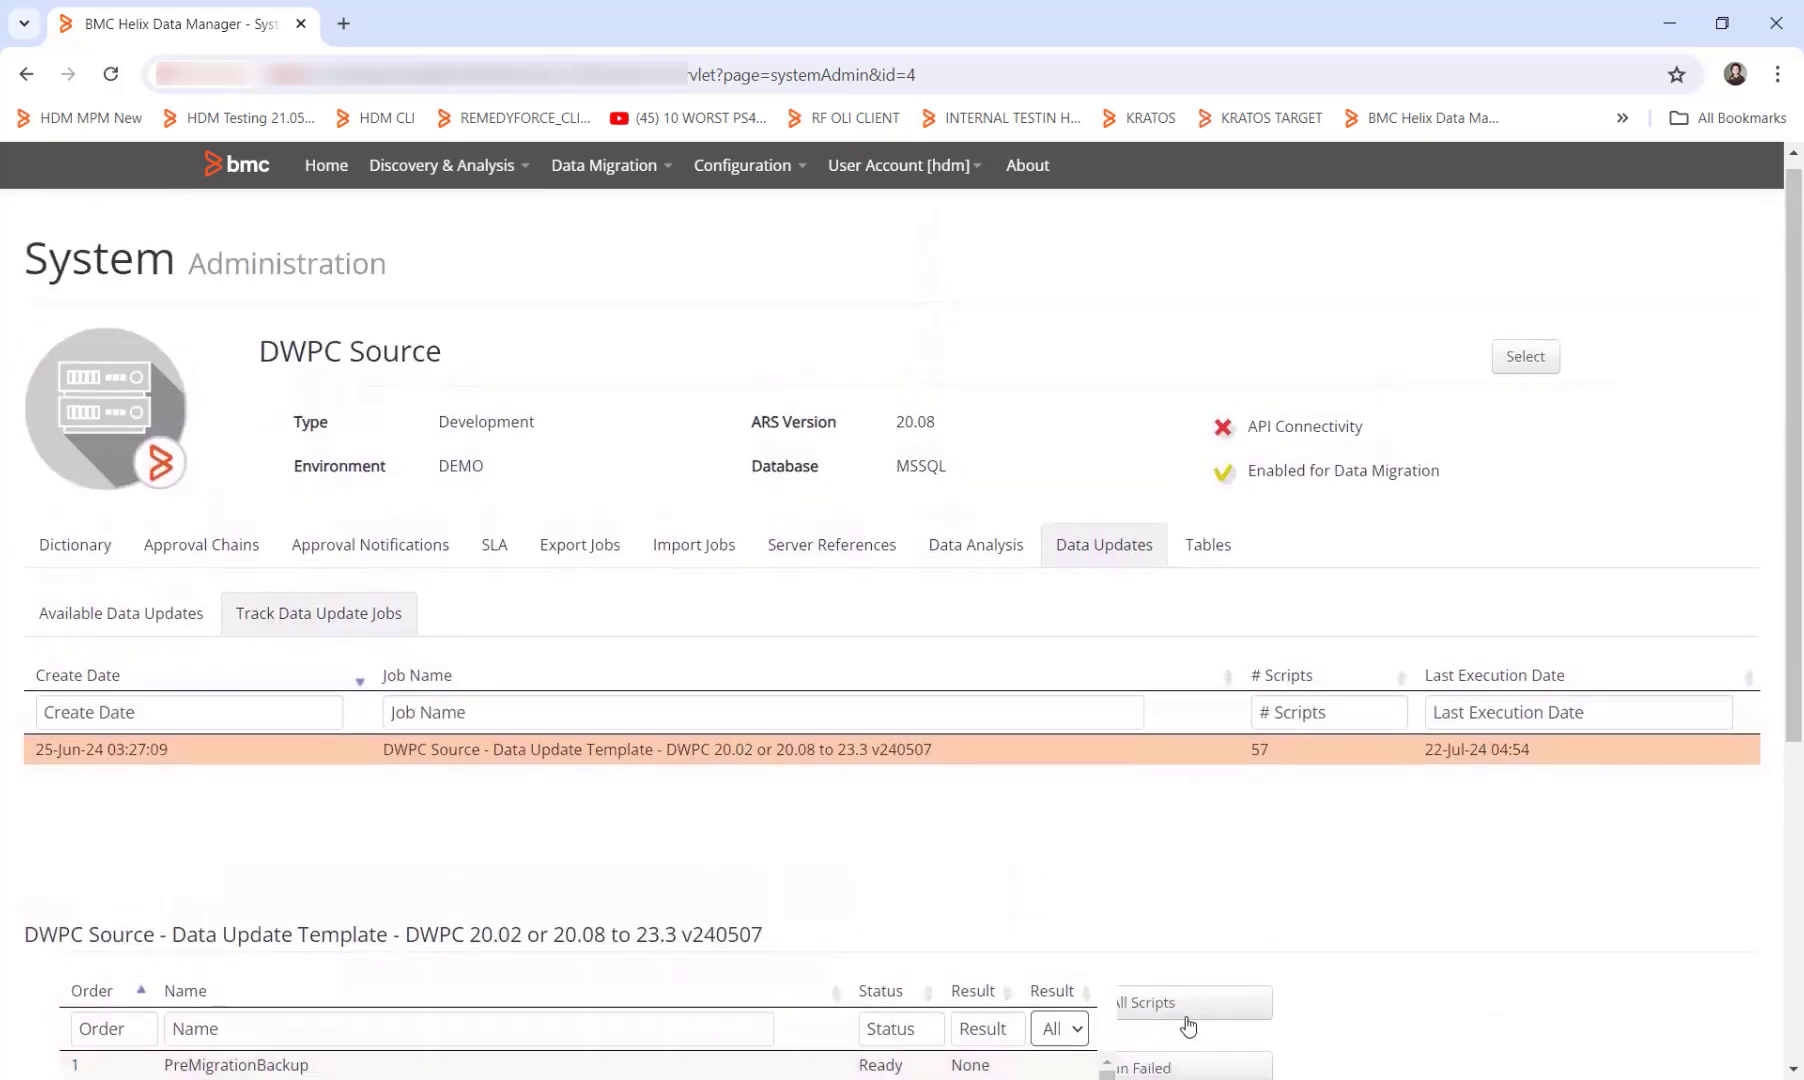
{"action": "scroll", "coordinate": [816, 1021], "scroll_direction": "down", "scroll_amount": 1}
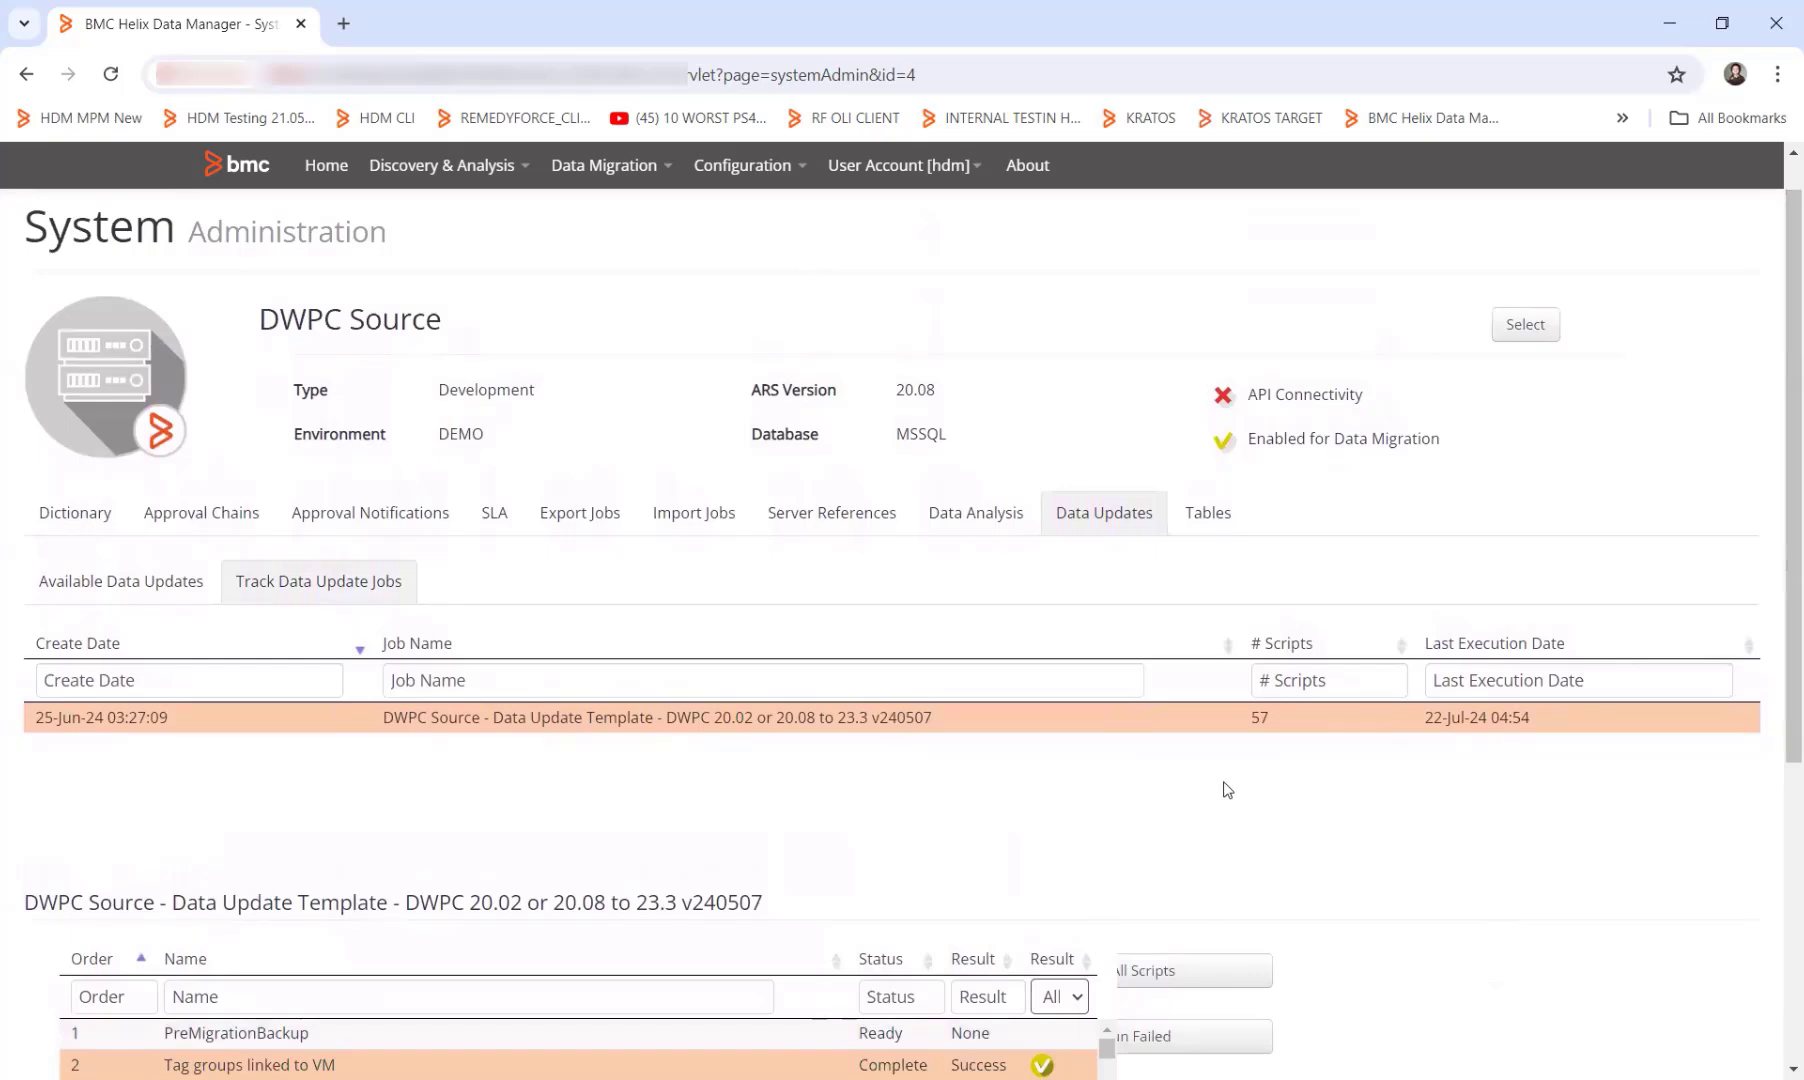
Step: Open the administration of DWPC ORACLE TARGET NEW from the DEMO systems and view its available data updates
{"action": "left_click", "coordinate": [326, 165]}
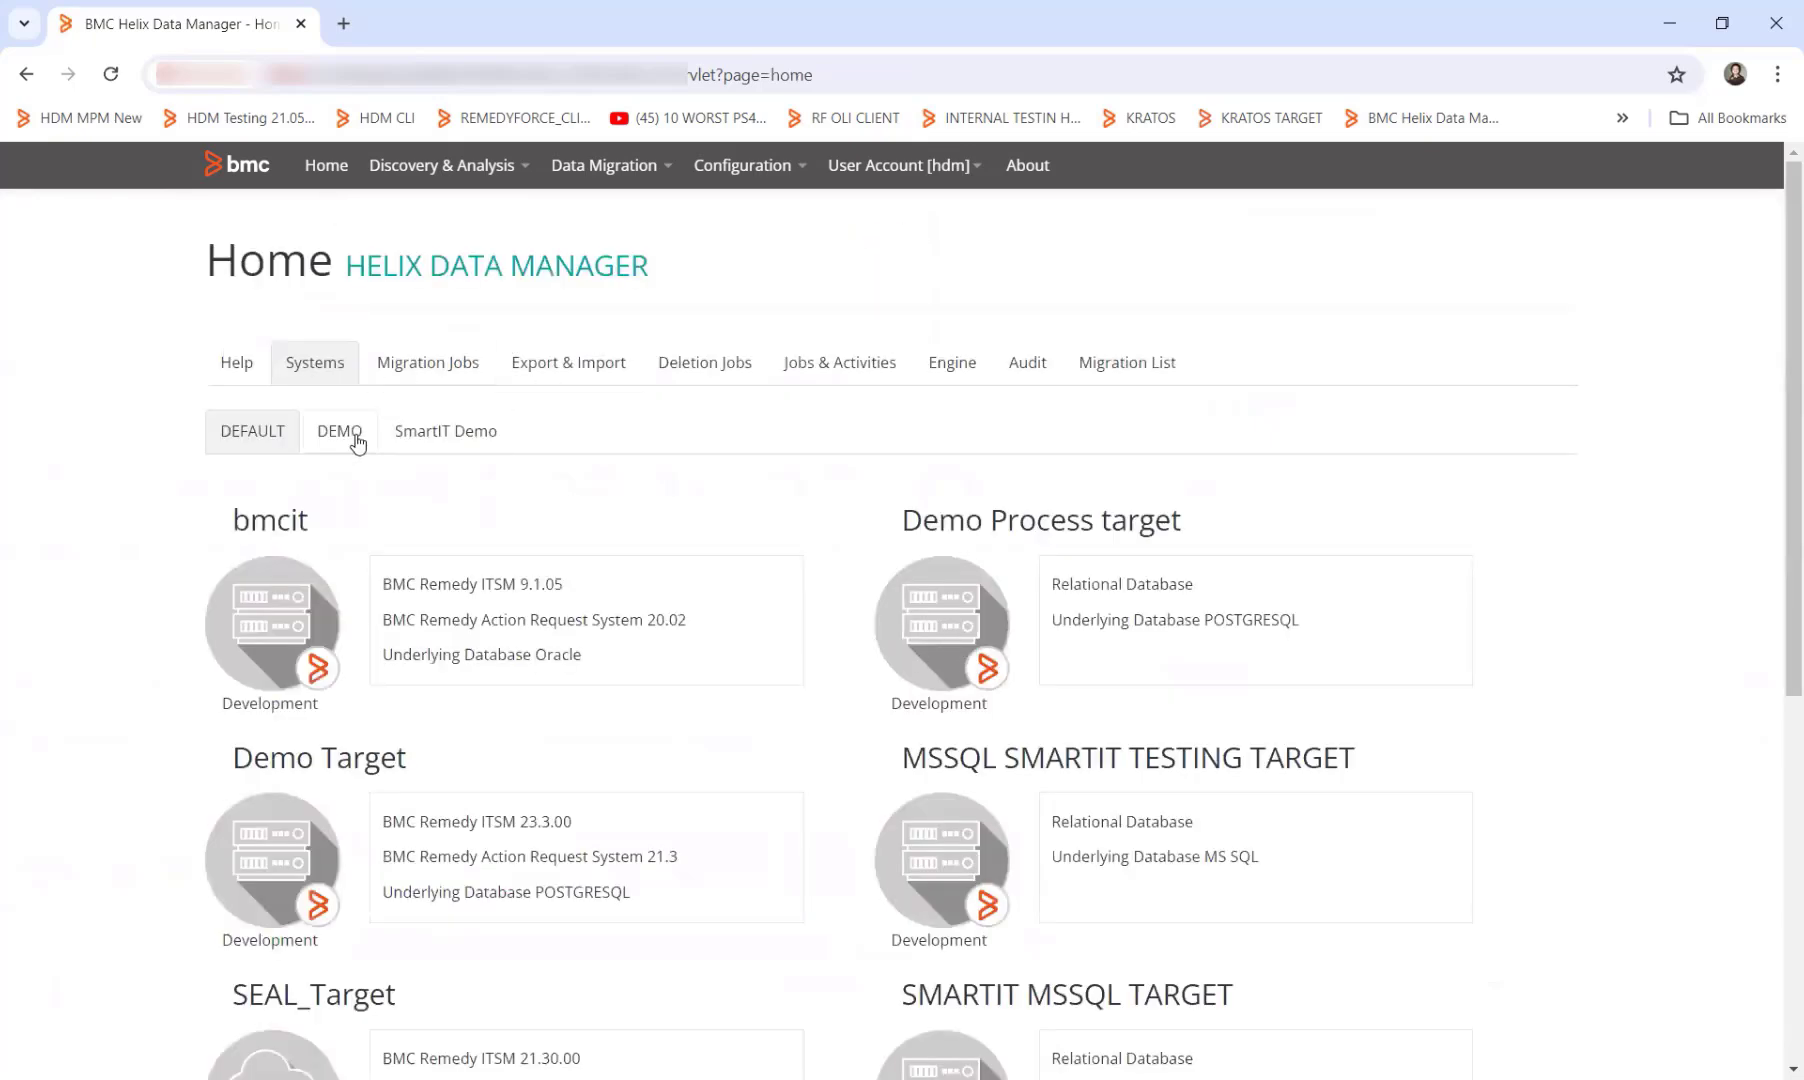
{"action": "left_click", "coordinate": [356, 437]}
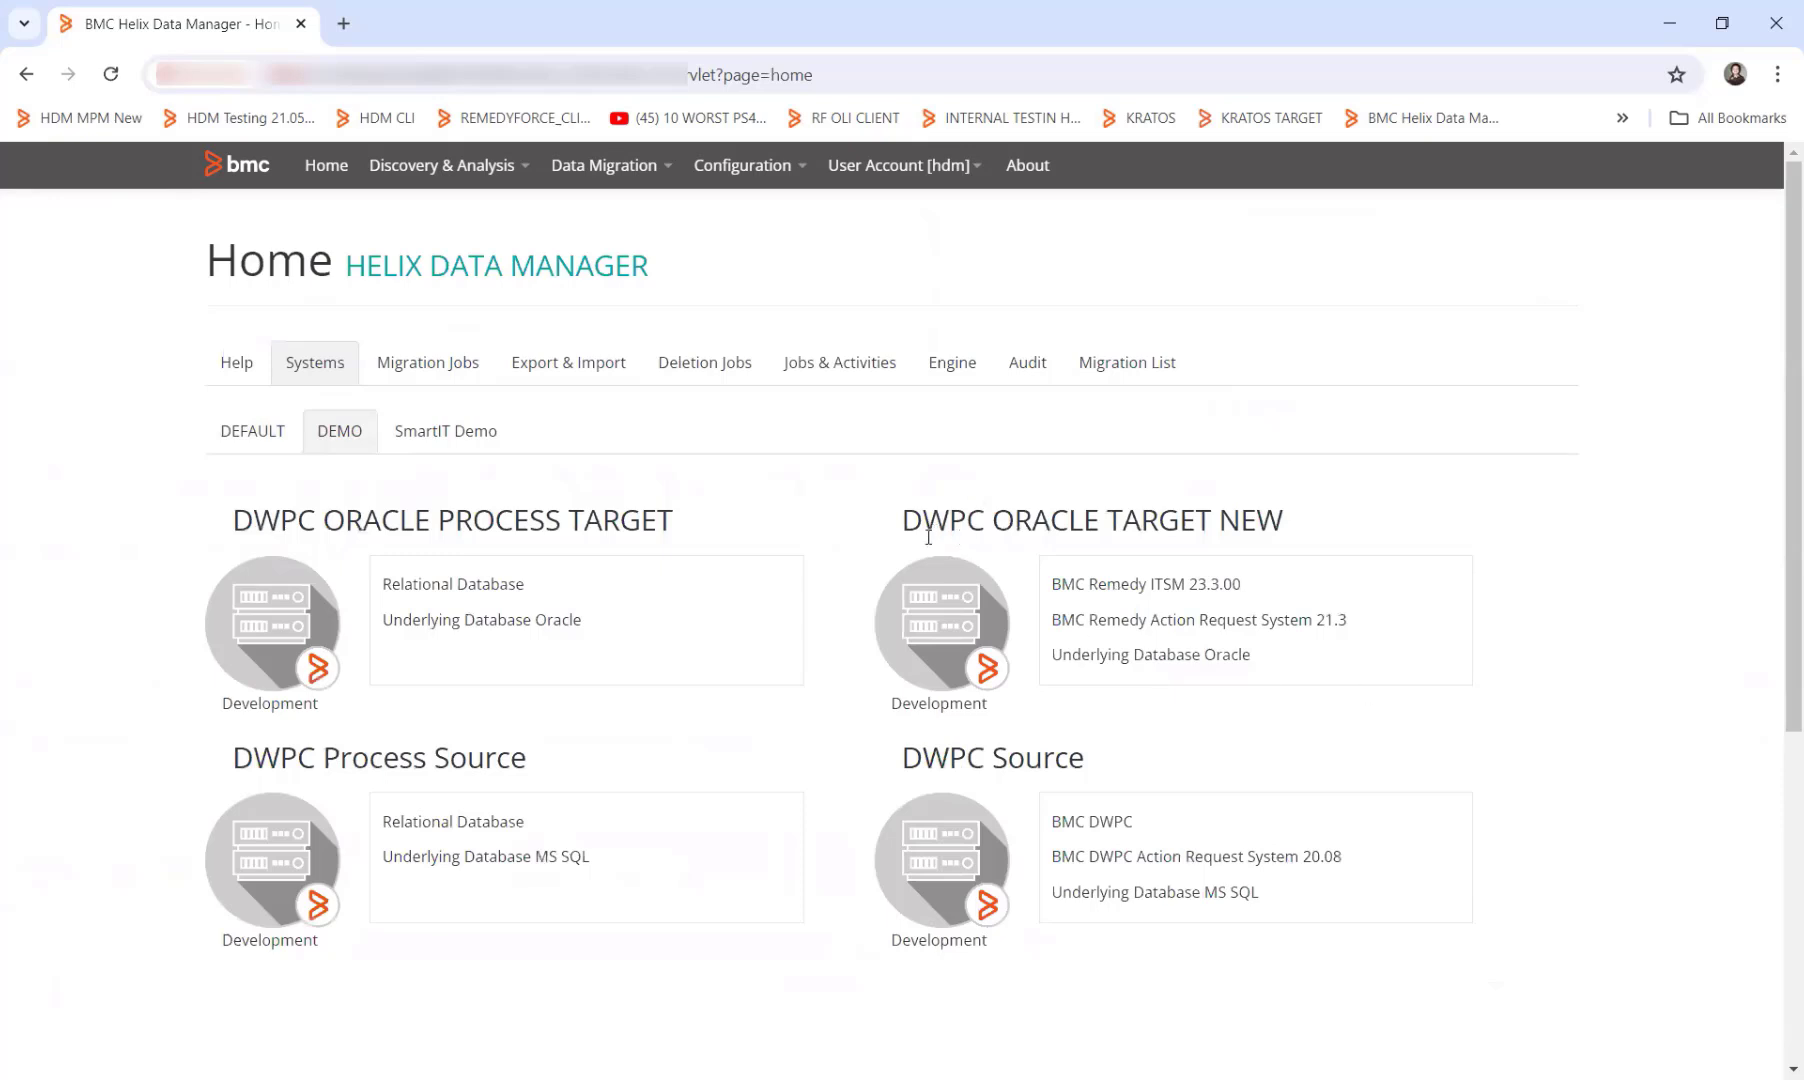
{"action": "left_click", "coordinate": [955, 647]}
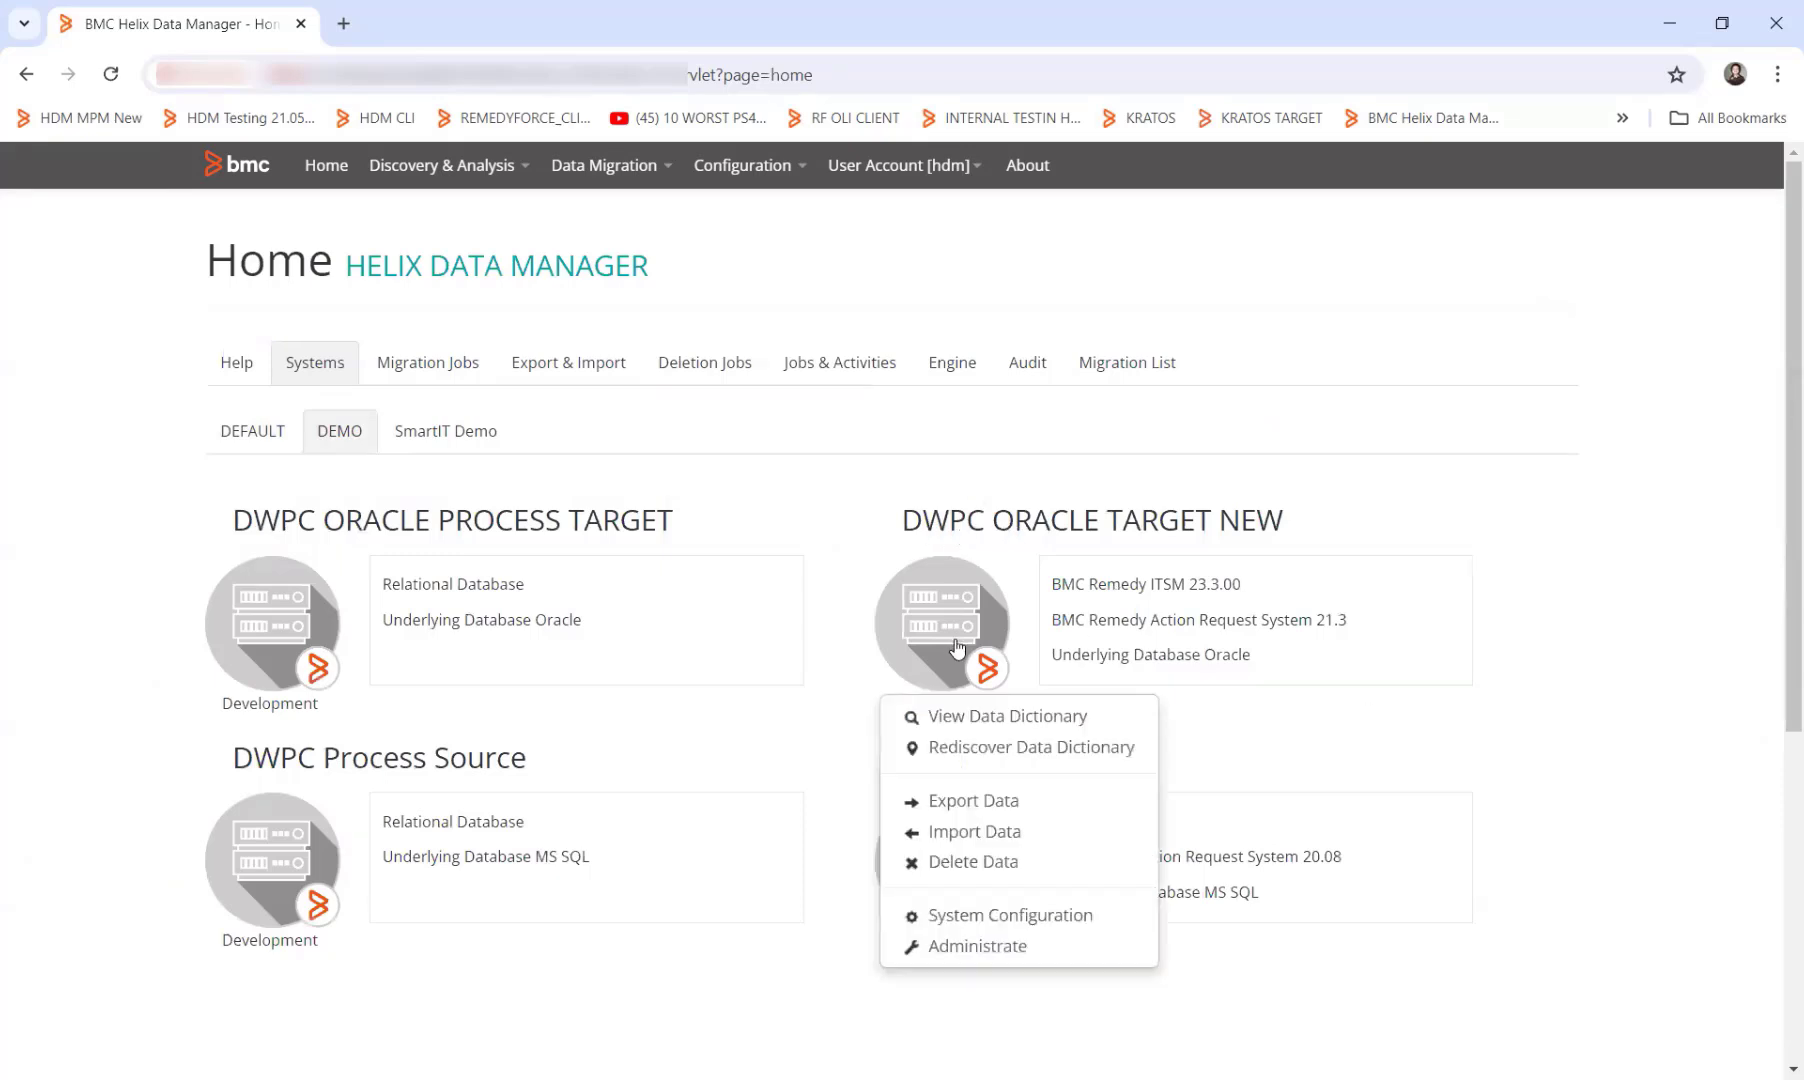
{"action": "left_click", "coordinate": [1012, 944]}
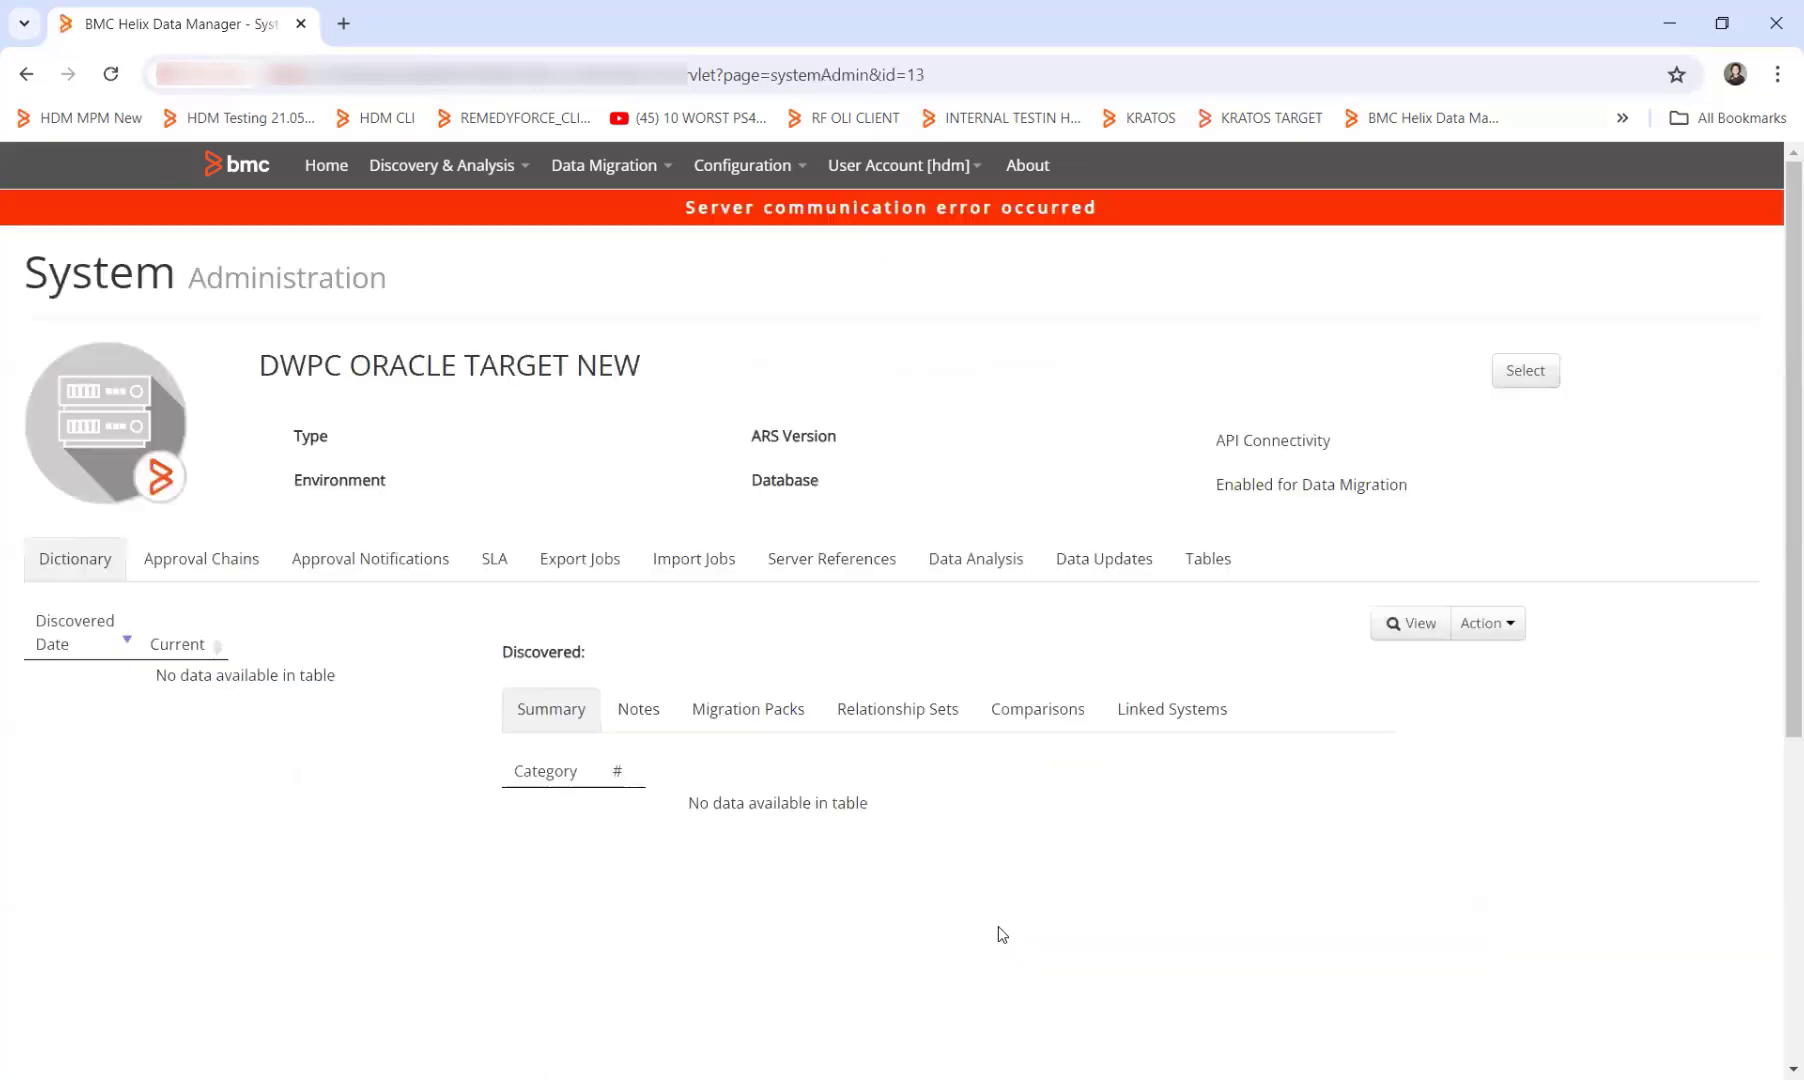
{"action": "left_click", "coordinate": [1073, 560]}
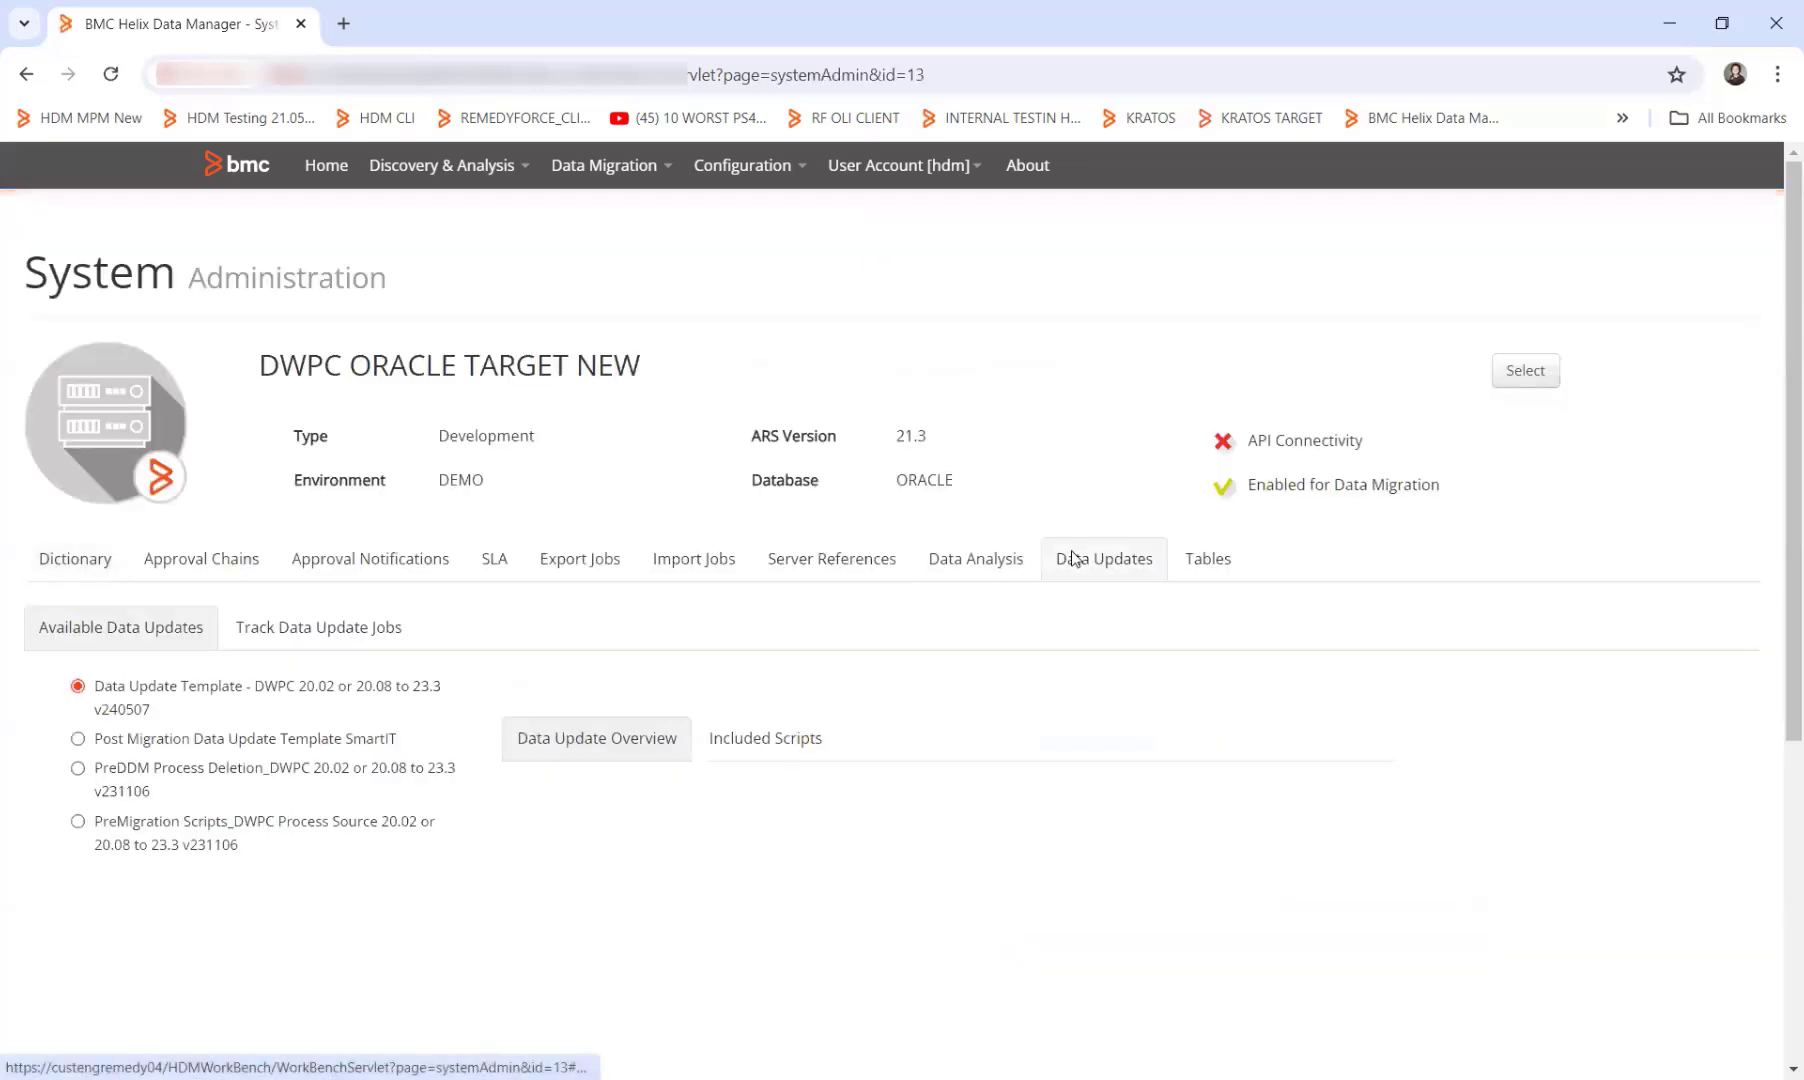
Step: Fill in a data update job for DWPC ORACLE TARGET NEW with Data Update Template - DWPC 20.02 or 20.08 to 23.3 v240507, and cancel it
{"action": "scroll", "coordinate": [750, 720], "scroll_direction": "down", "scroll_amount": 3}
{"action": "scroll", "coordinate": [750, 720], "scroll_direction": "down", "scroll_amount": 1}
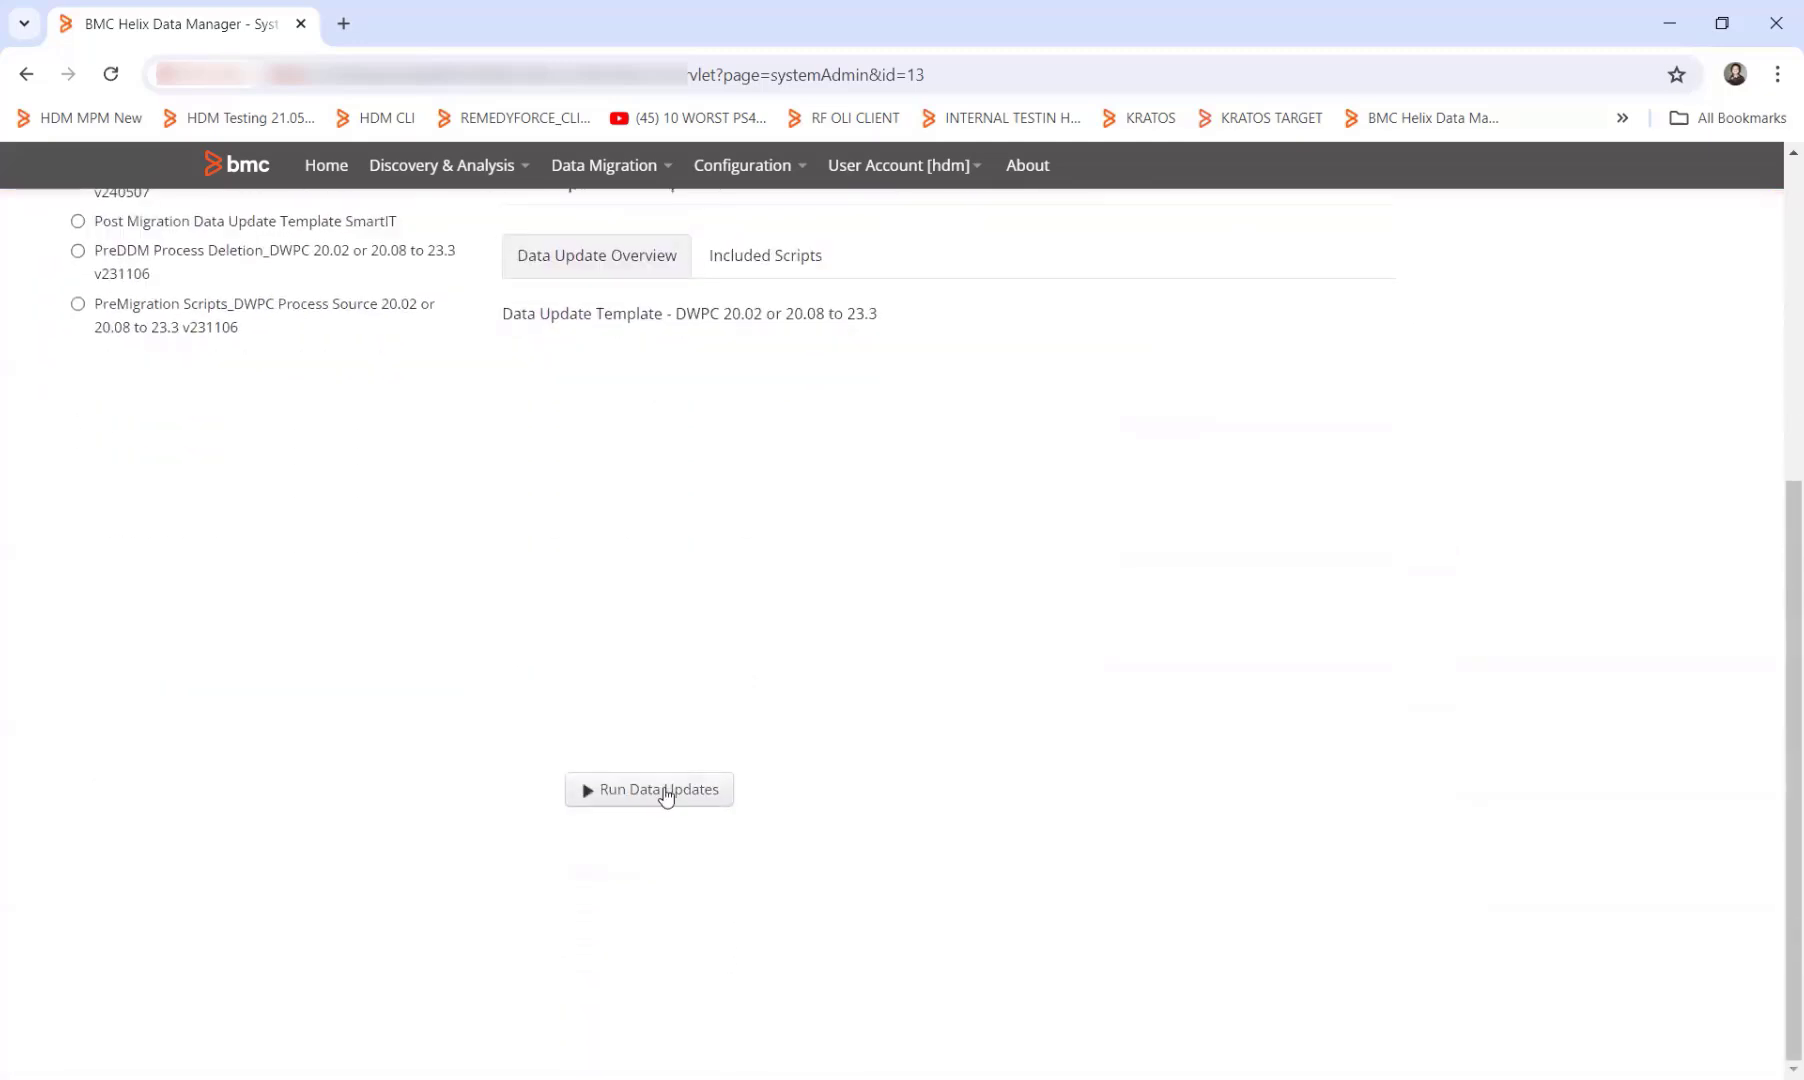
{"action": "left_click", "coordinate": [668, 790]}
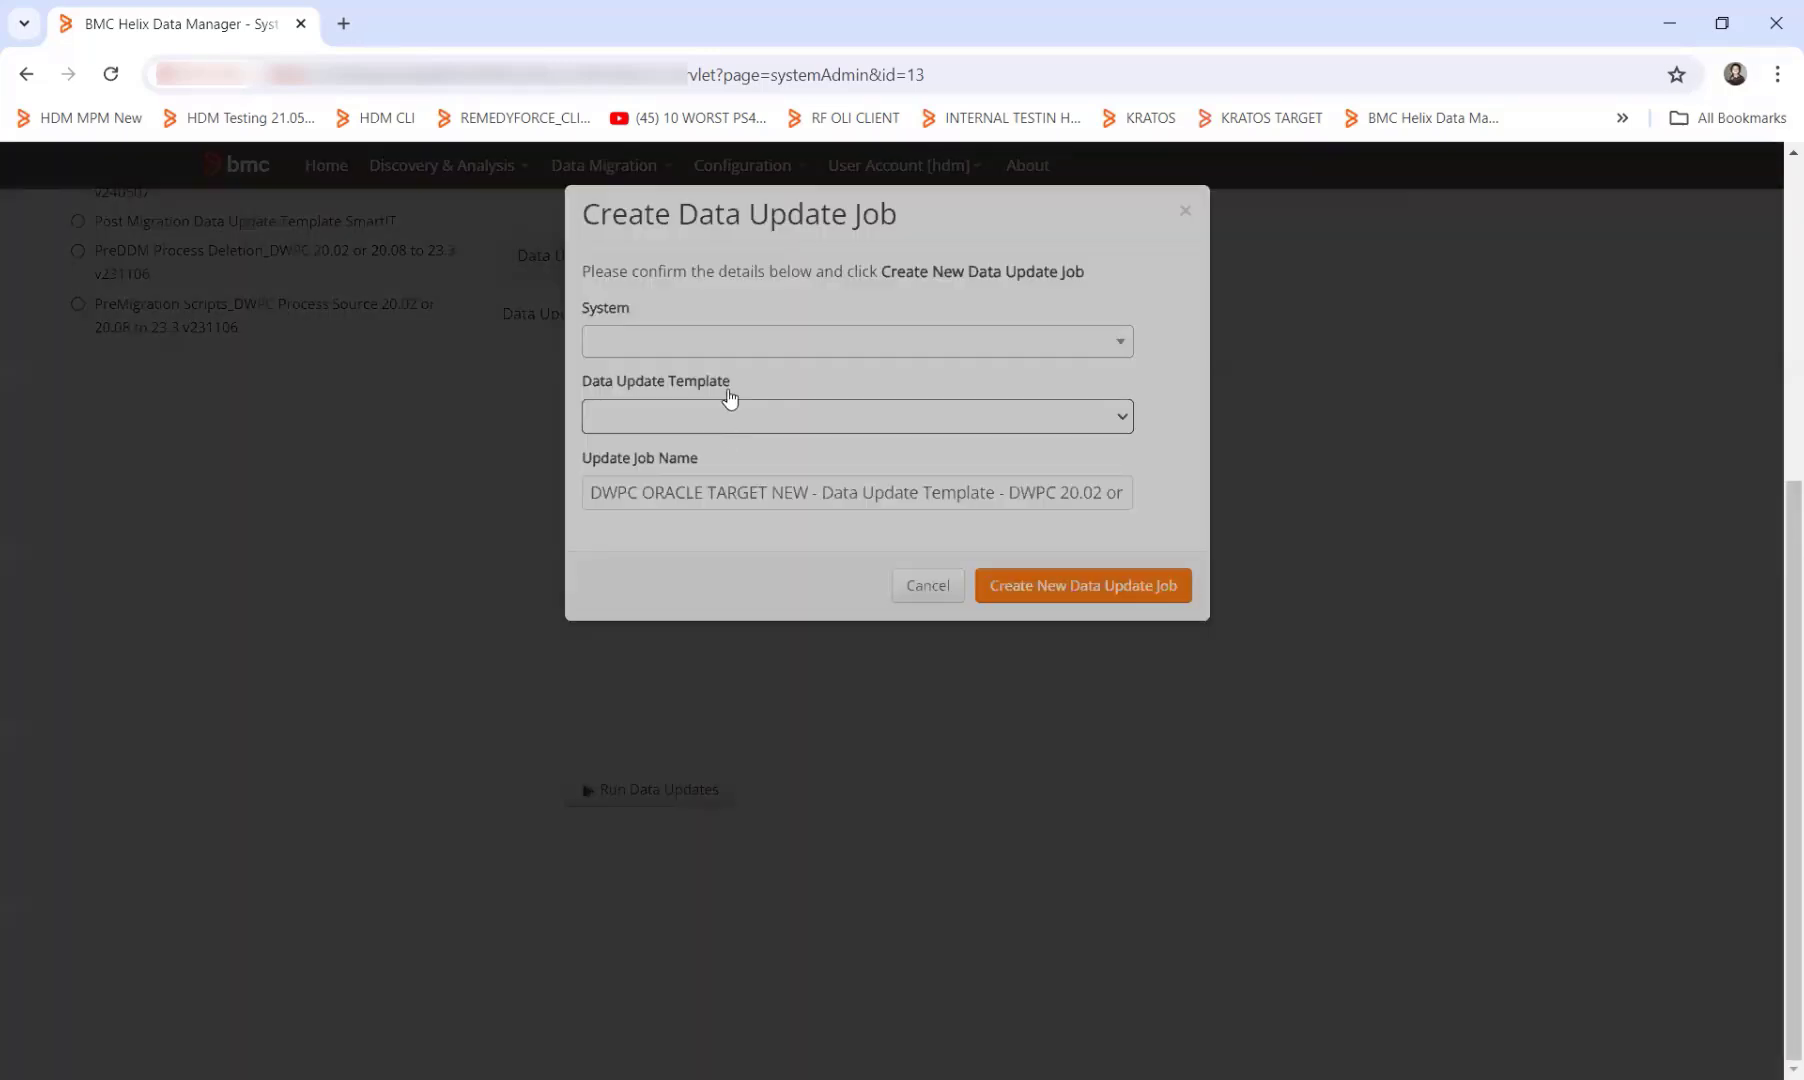
{"action": "left_click", "coordinate": [729, 398]}
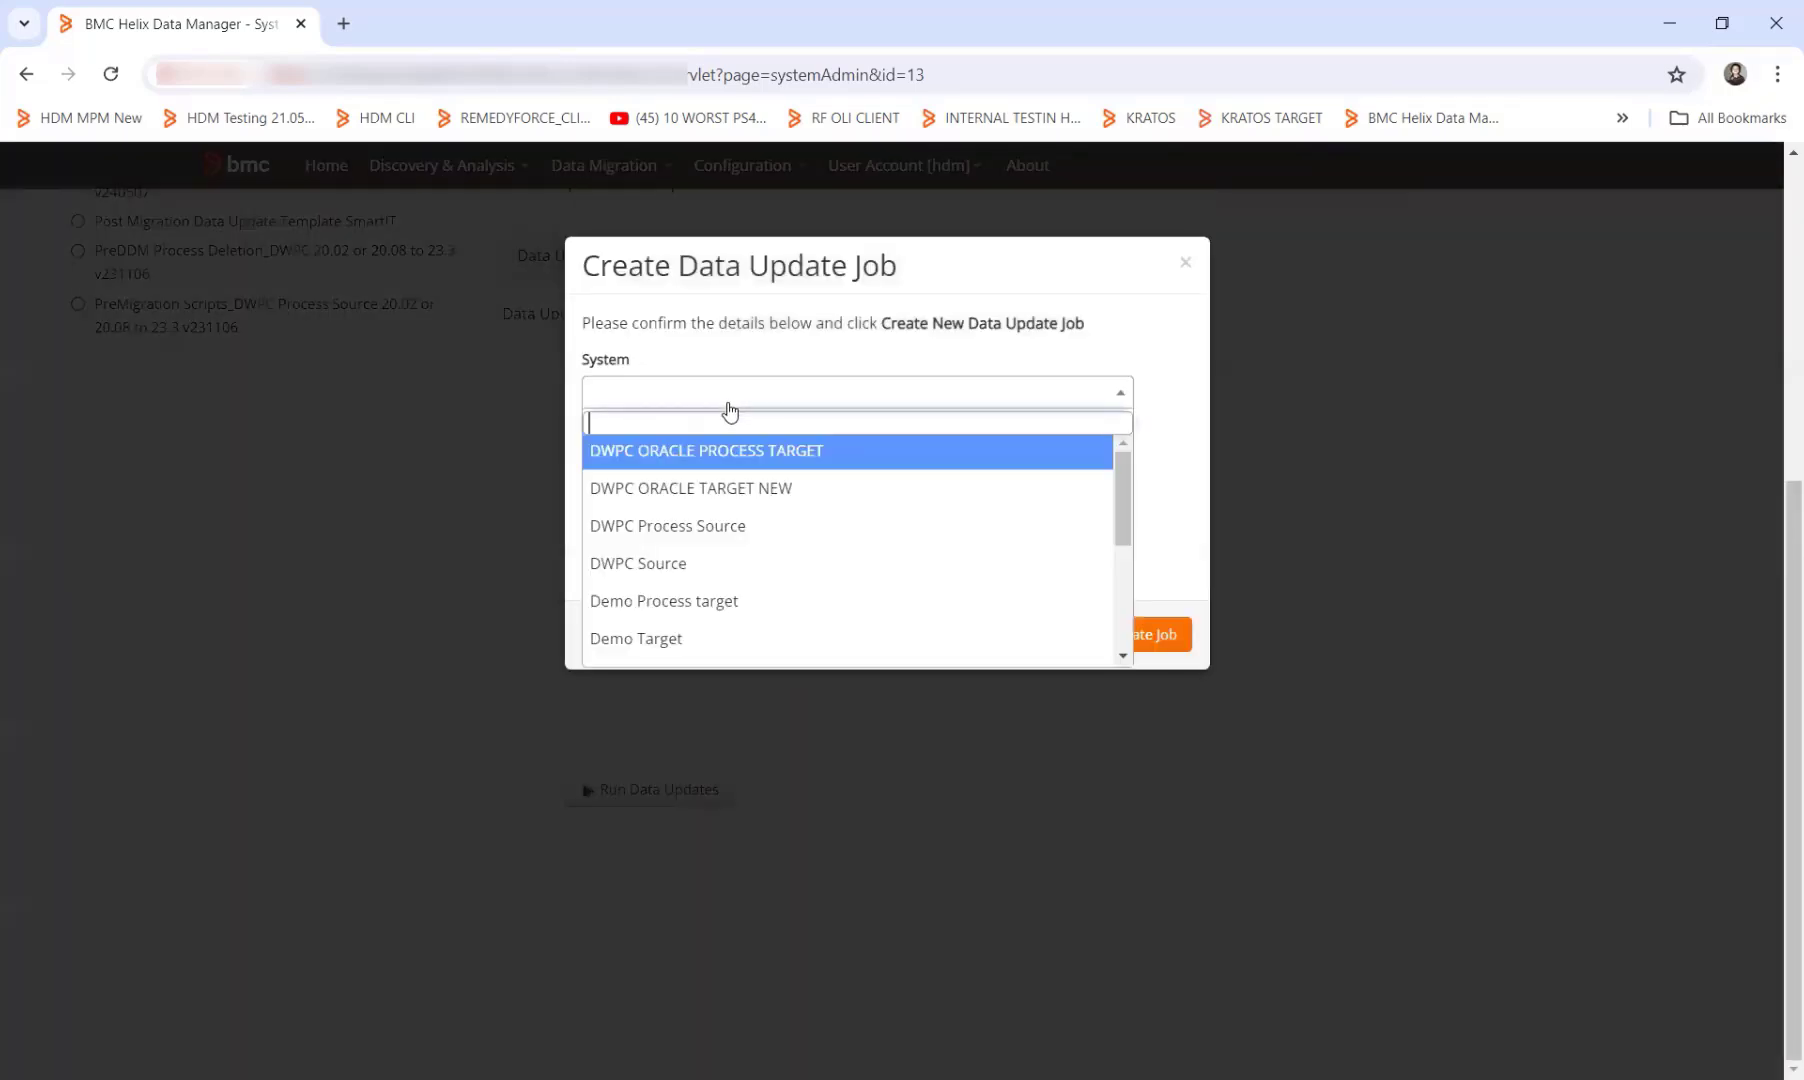
{"action": "left_click", "coordinate": [733, 487]}
{"action": "left_click", "coordinate": [733, 467]}
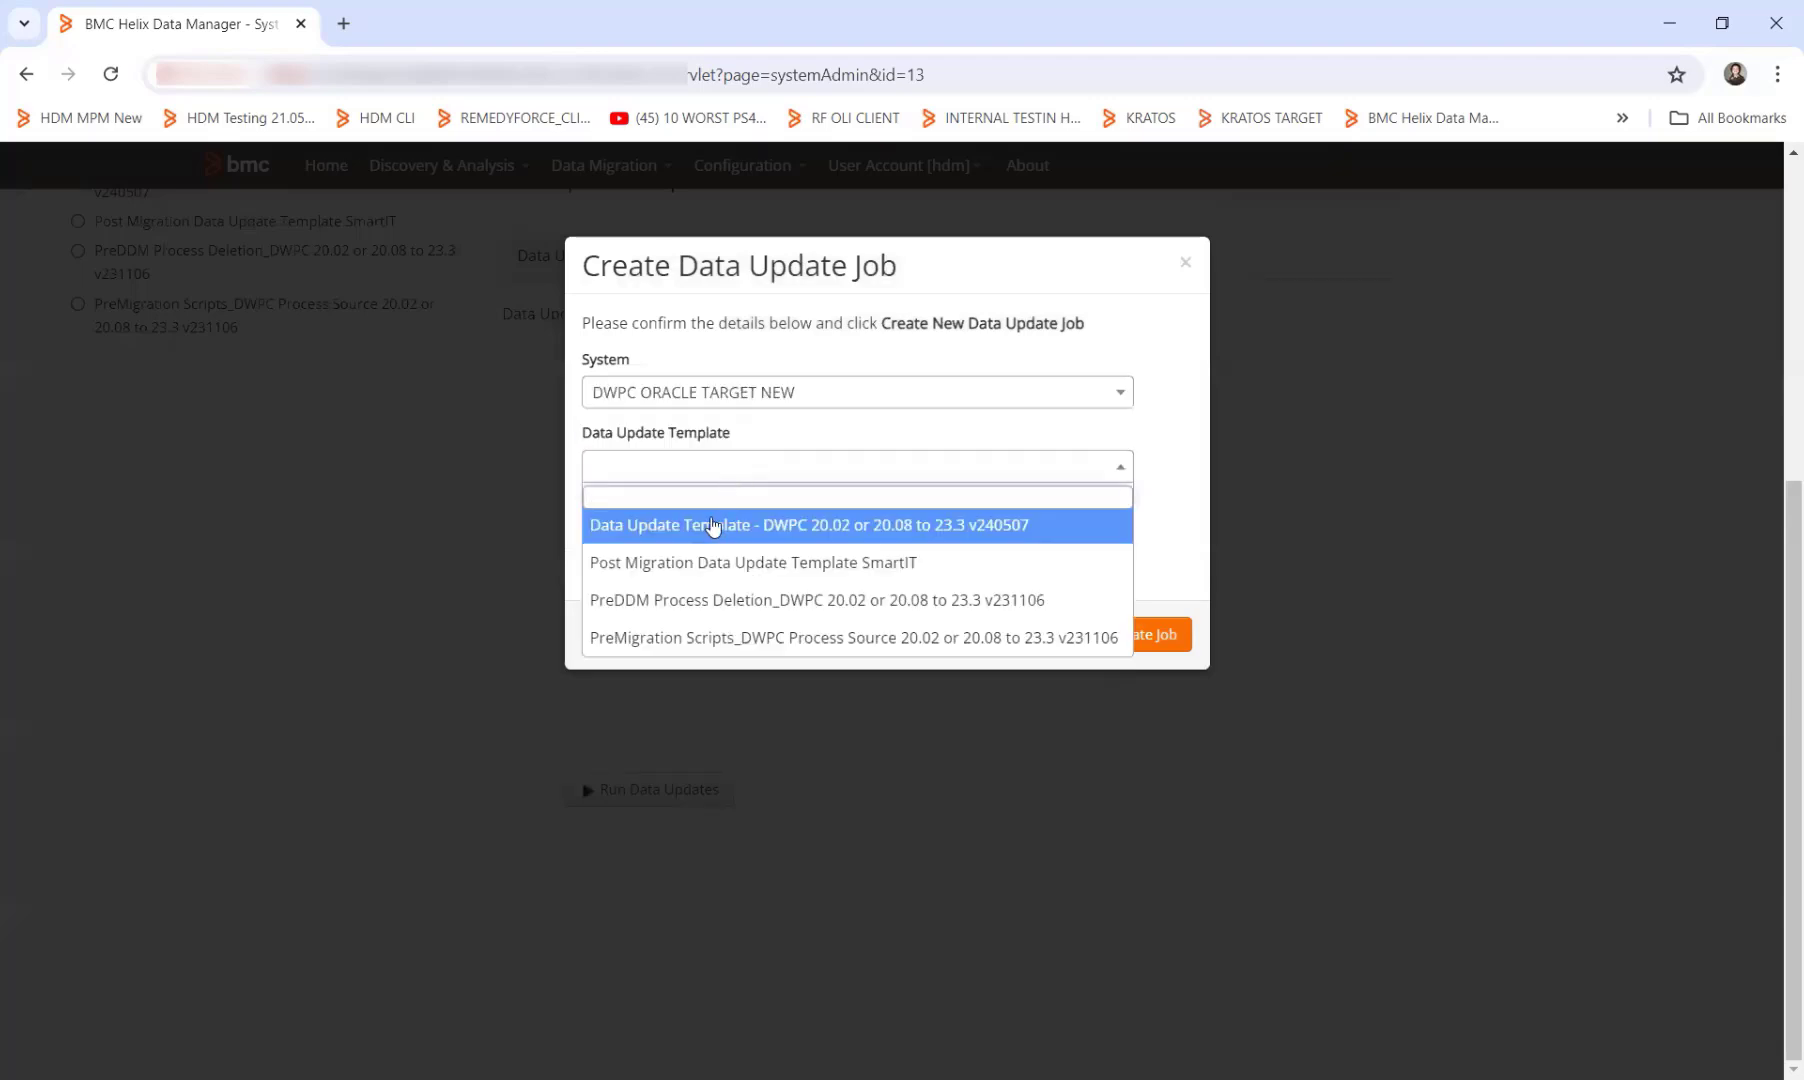
{"action": "left_click", "coordinate": [817, 527]}
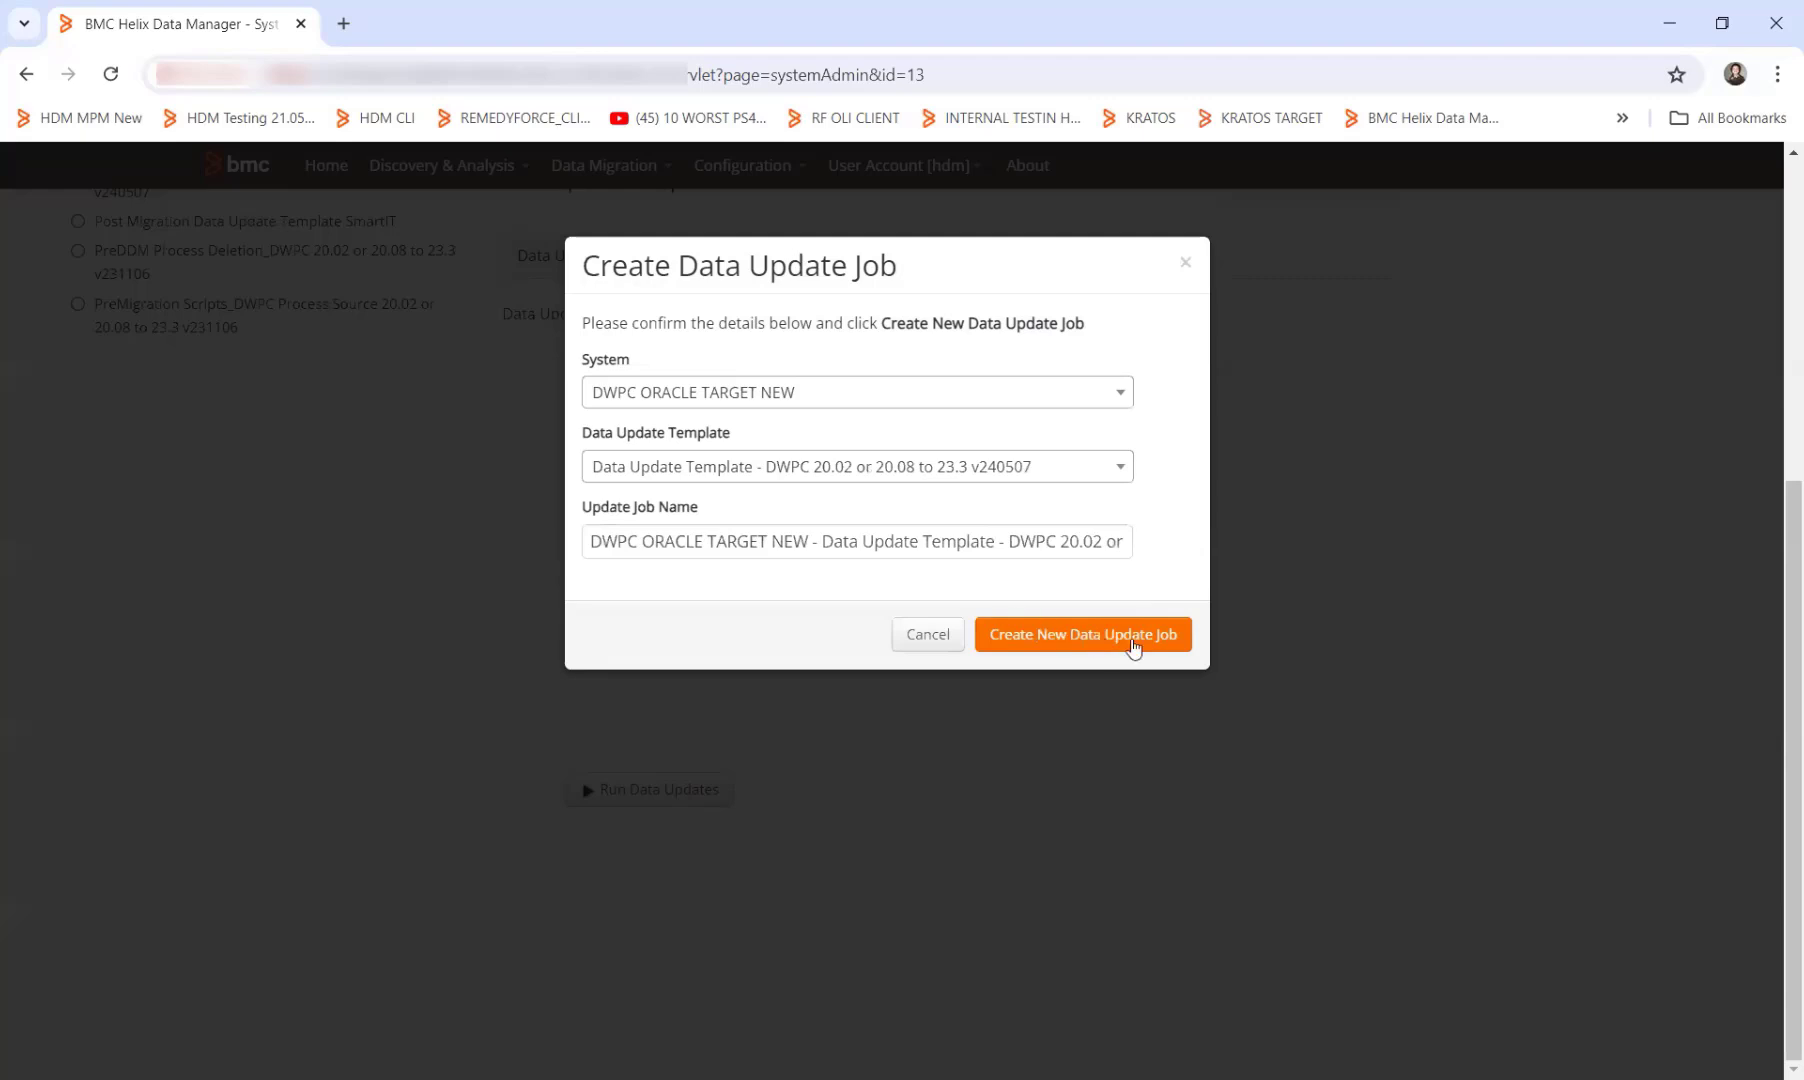
{"action": "left_click", "coordinate": [936, 636]}
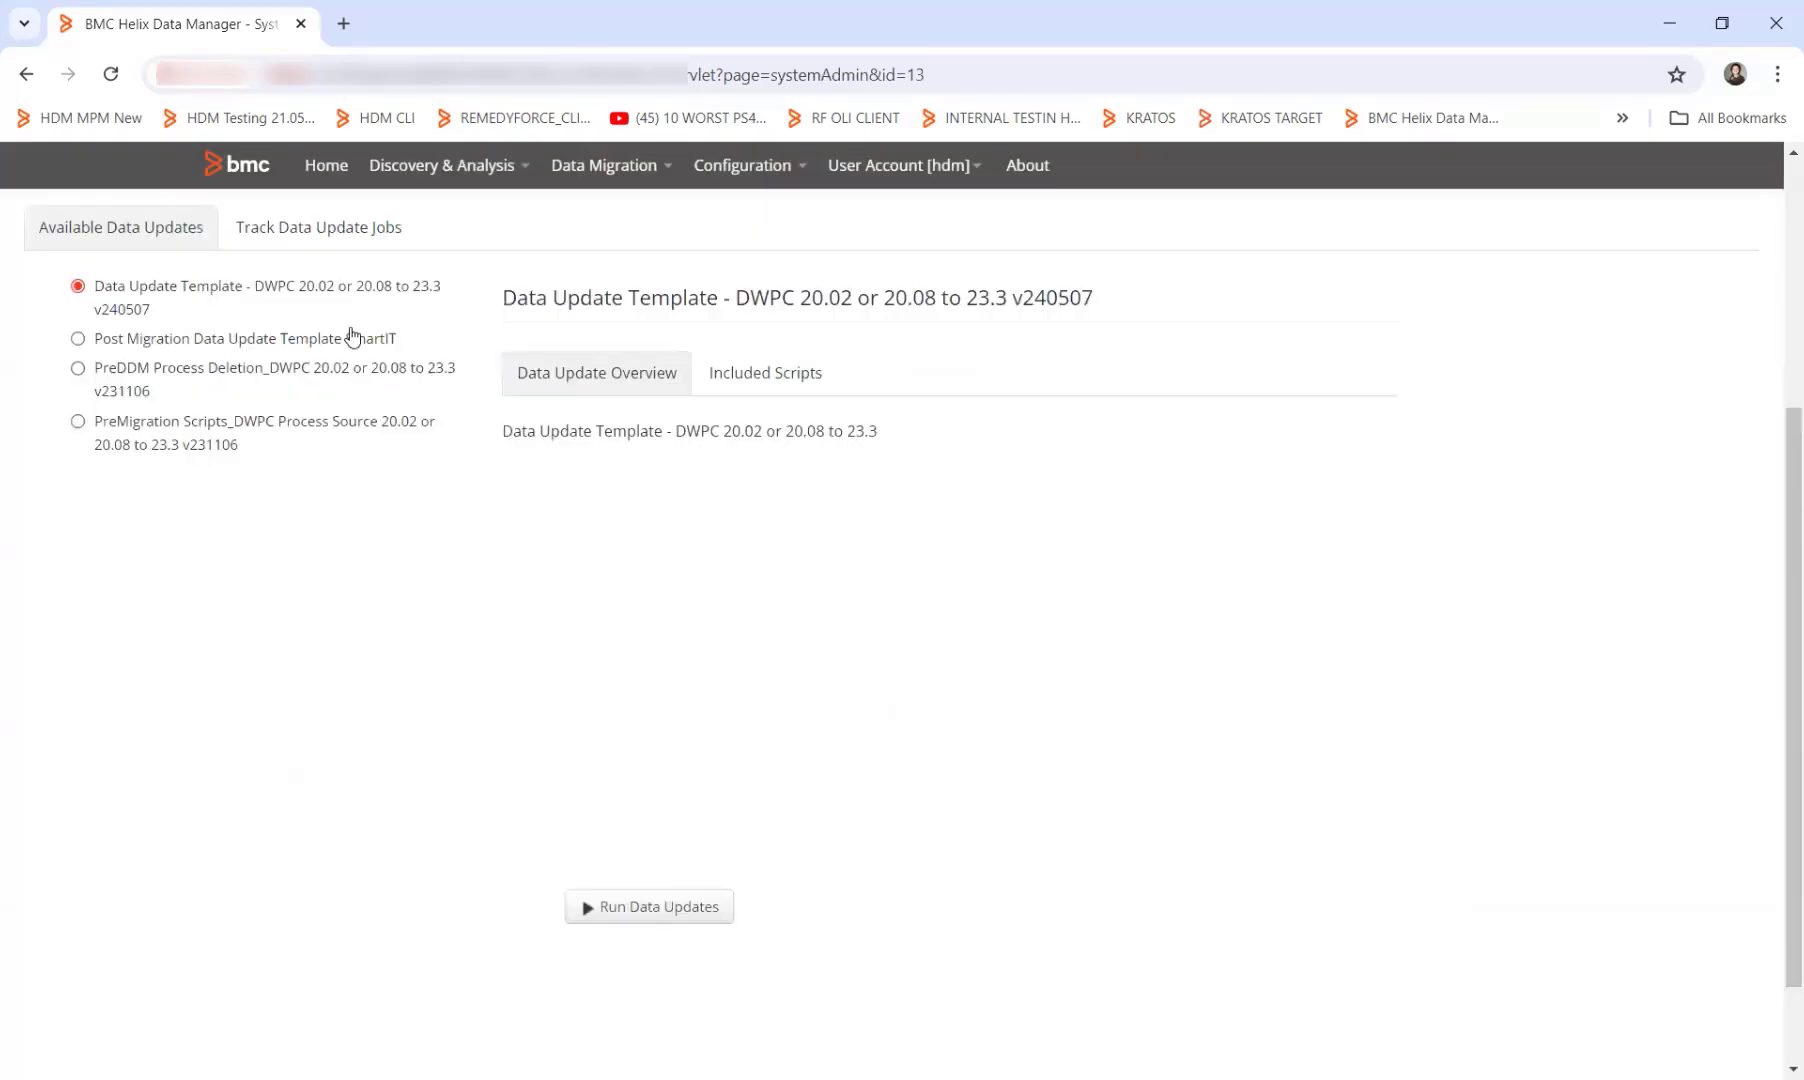
Step: View the tracked data update job of DWPC ORACLE TARGET NEW and its scripts
{"action": "left_click", "coordinate": [314, 236]}
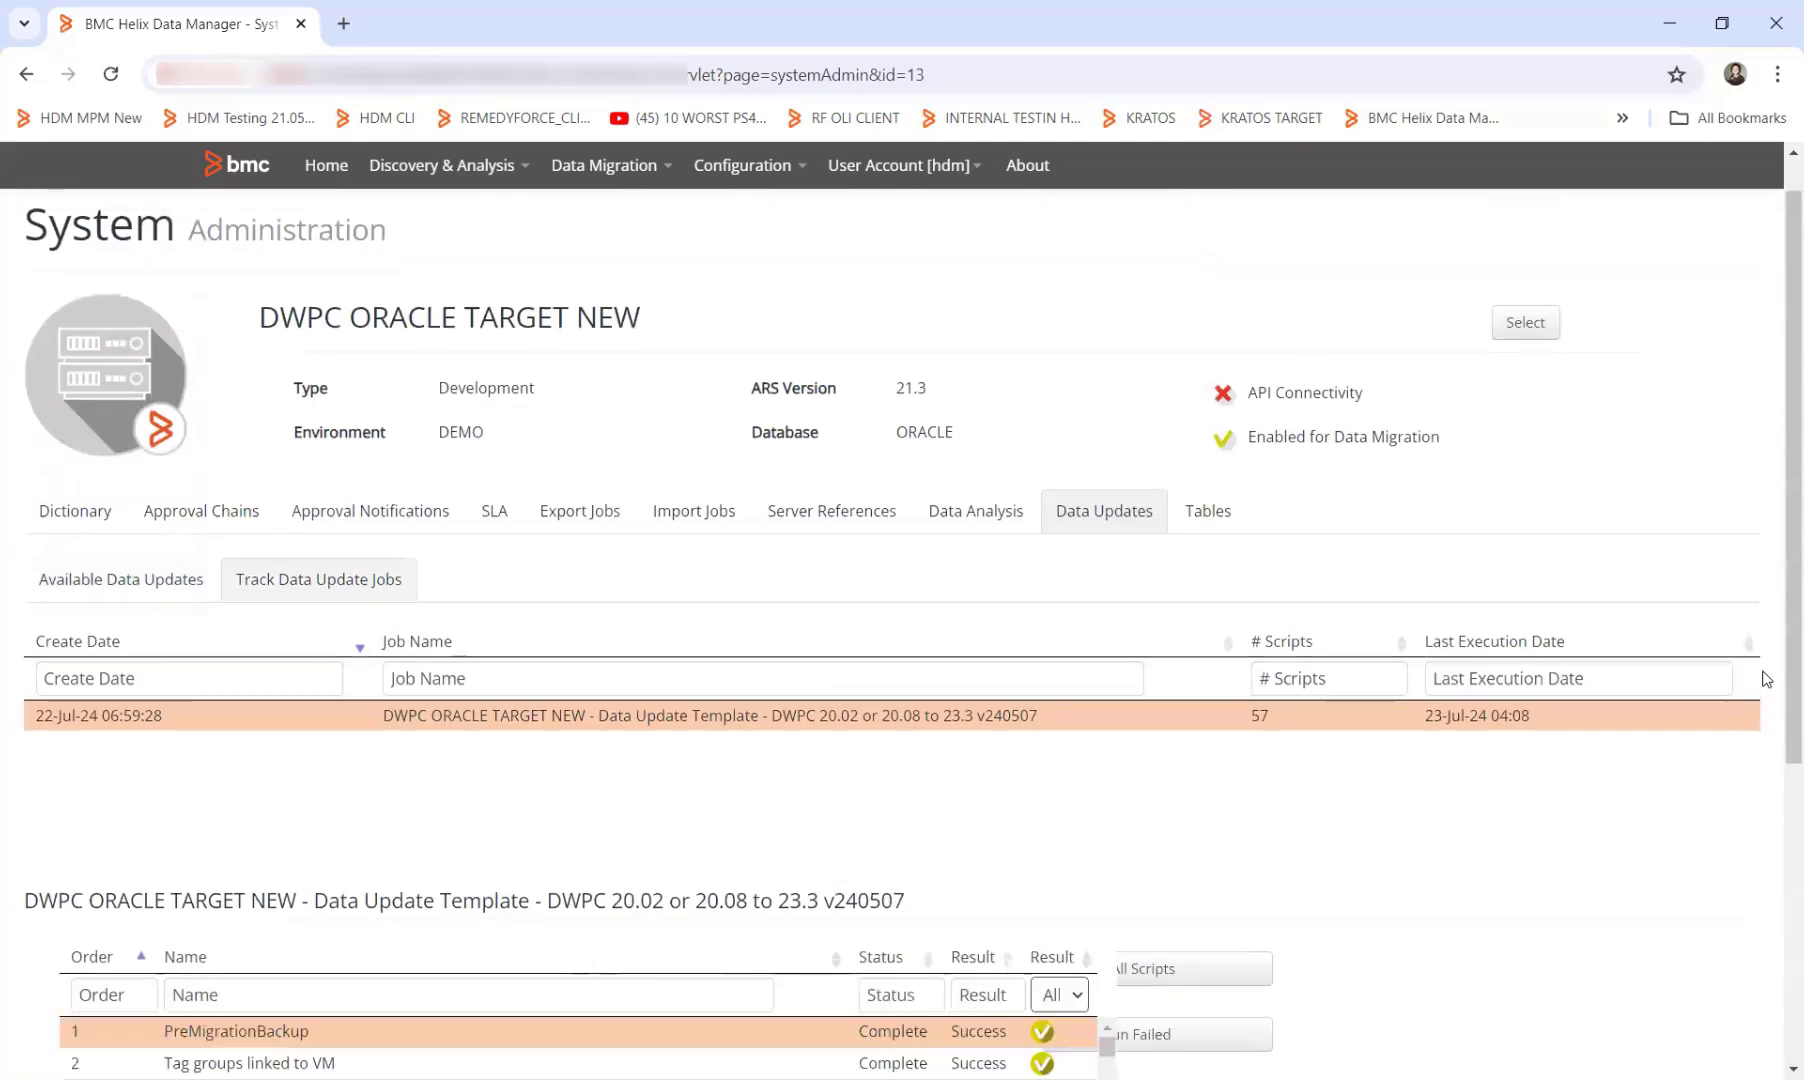
{"action": "scroll", "coordinate": [1765, 678], "scroll_direction": "up", "scroll_amount": 1}
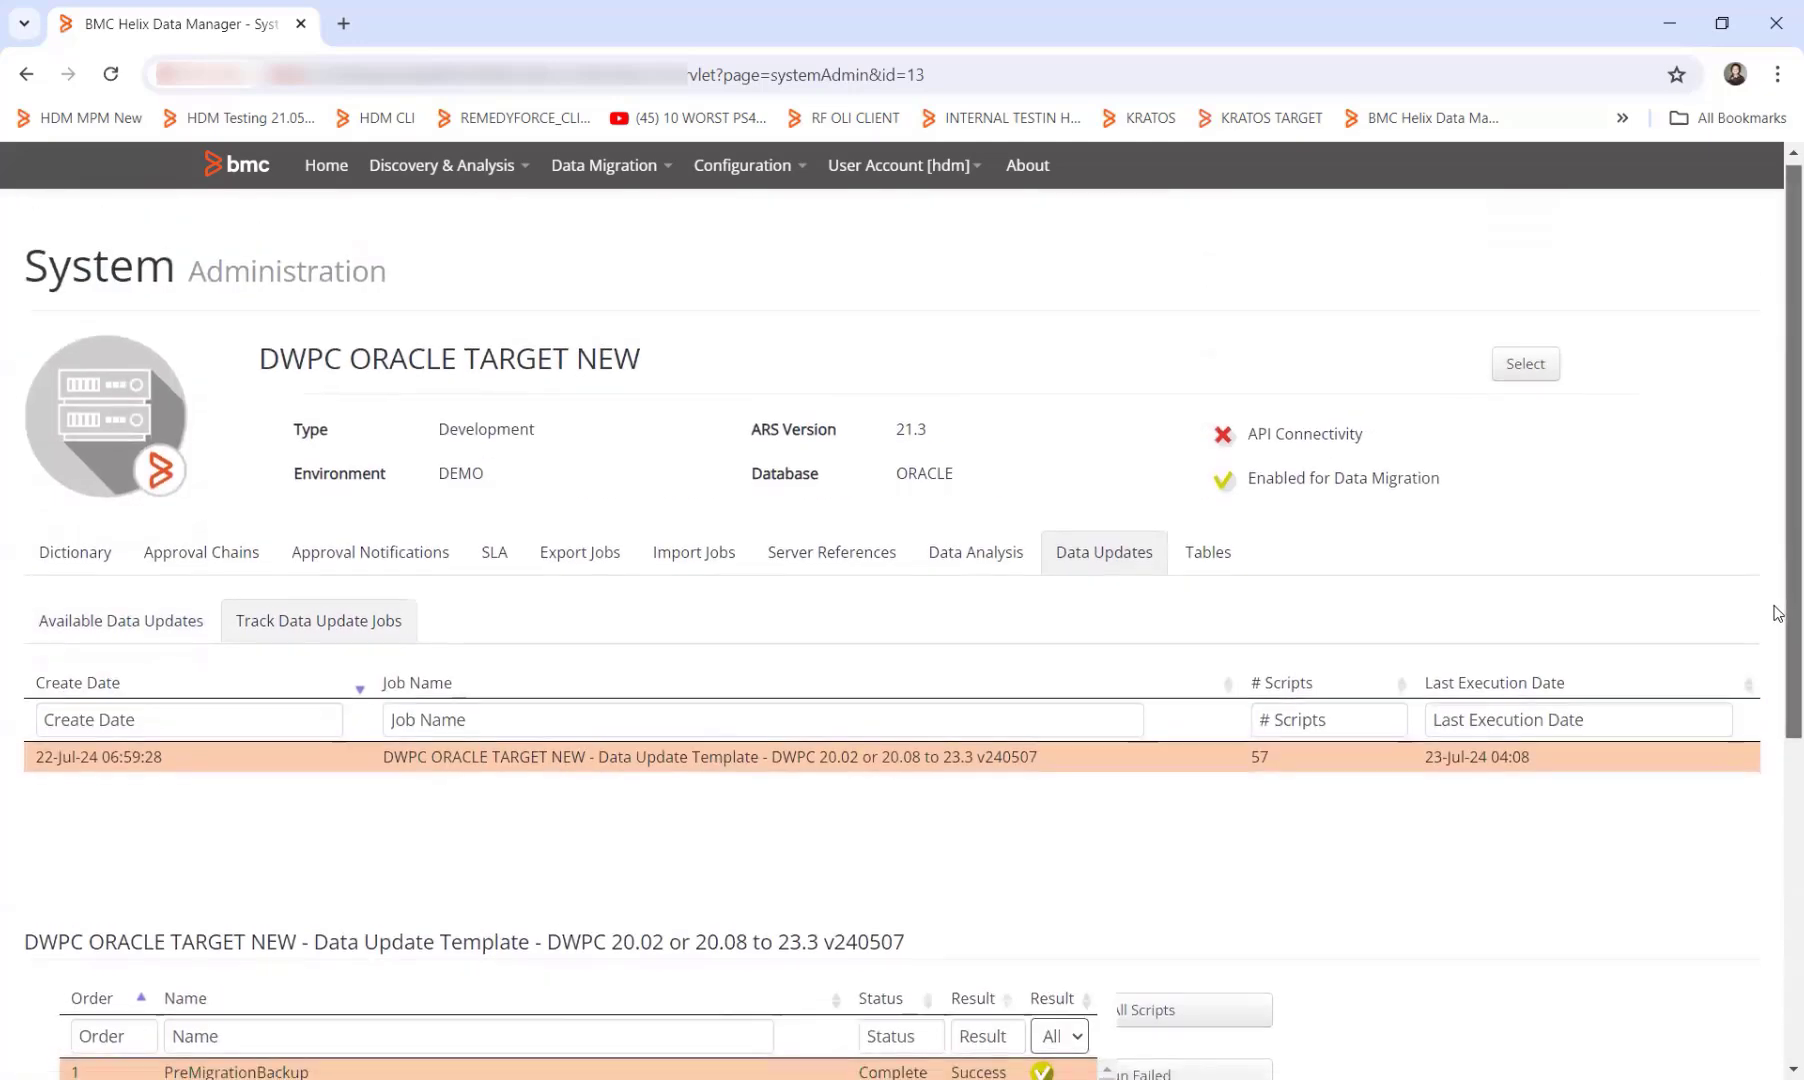
{"action": "scroll", "coordinate": [1776, 622], "scroll_direction": "down", "scroll_amount": 1}
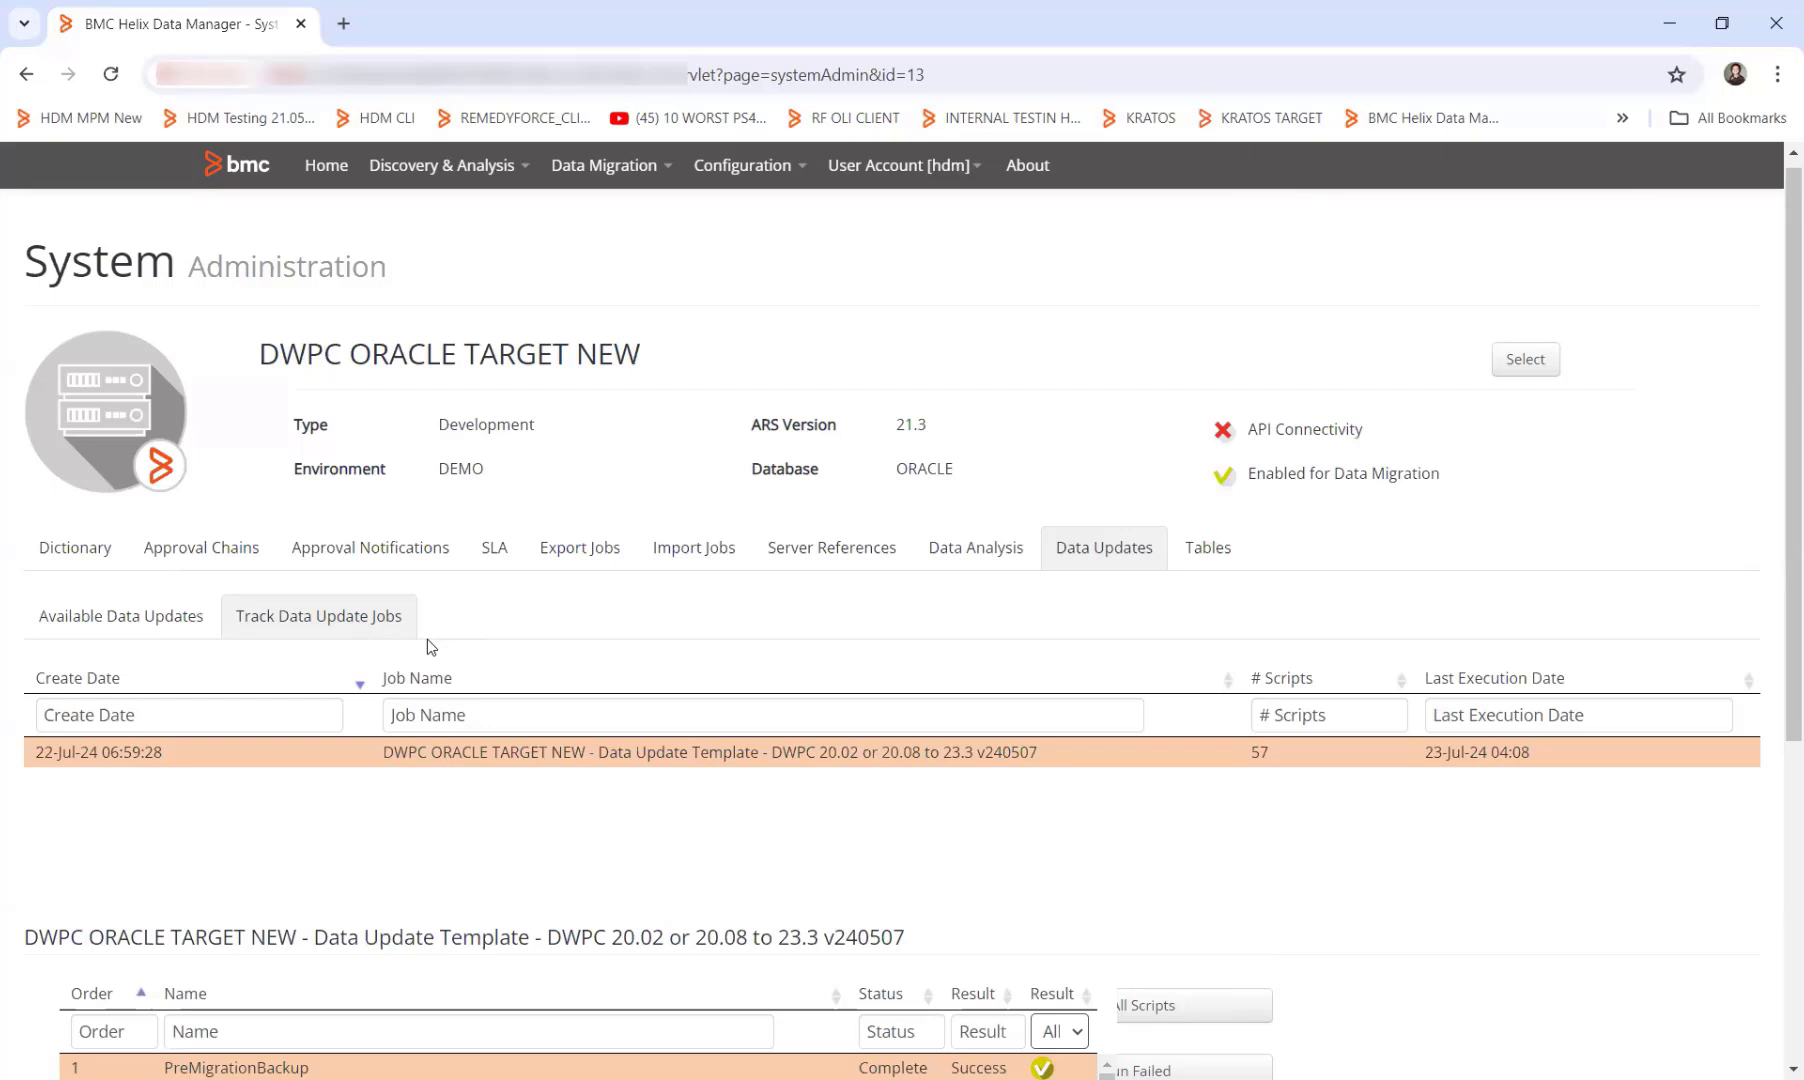
{"action": "scroll", "coordinate": [834, 234], "scroll_direction": "up", "scroll_amount": 1}
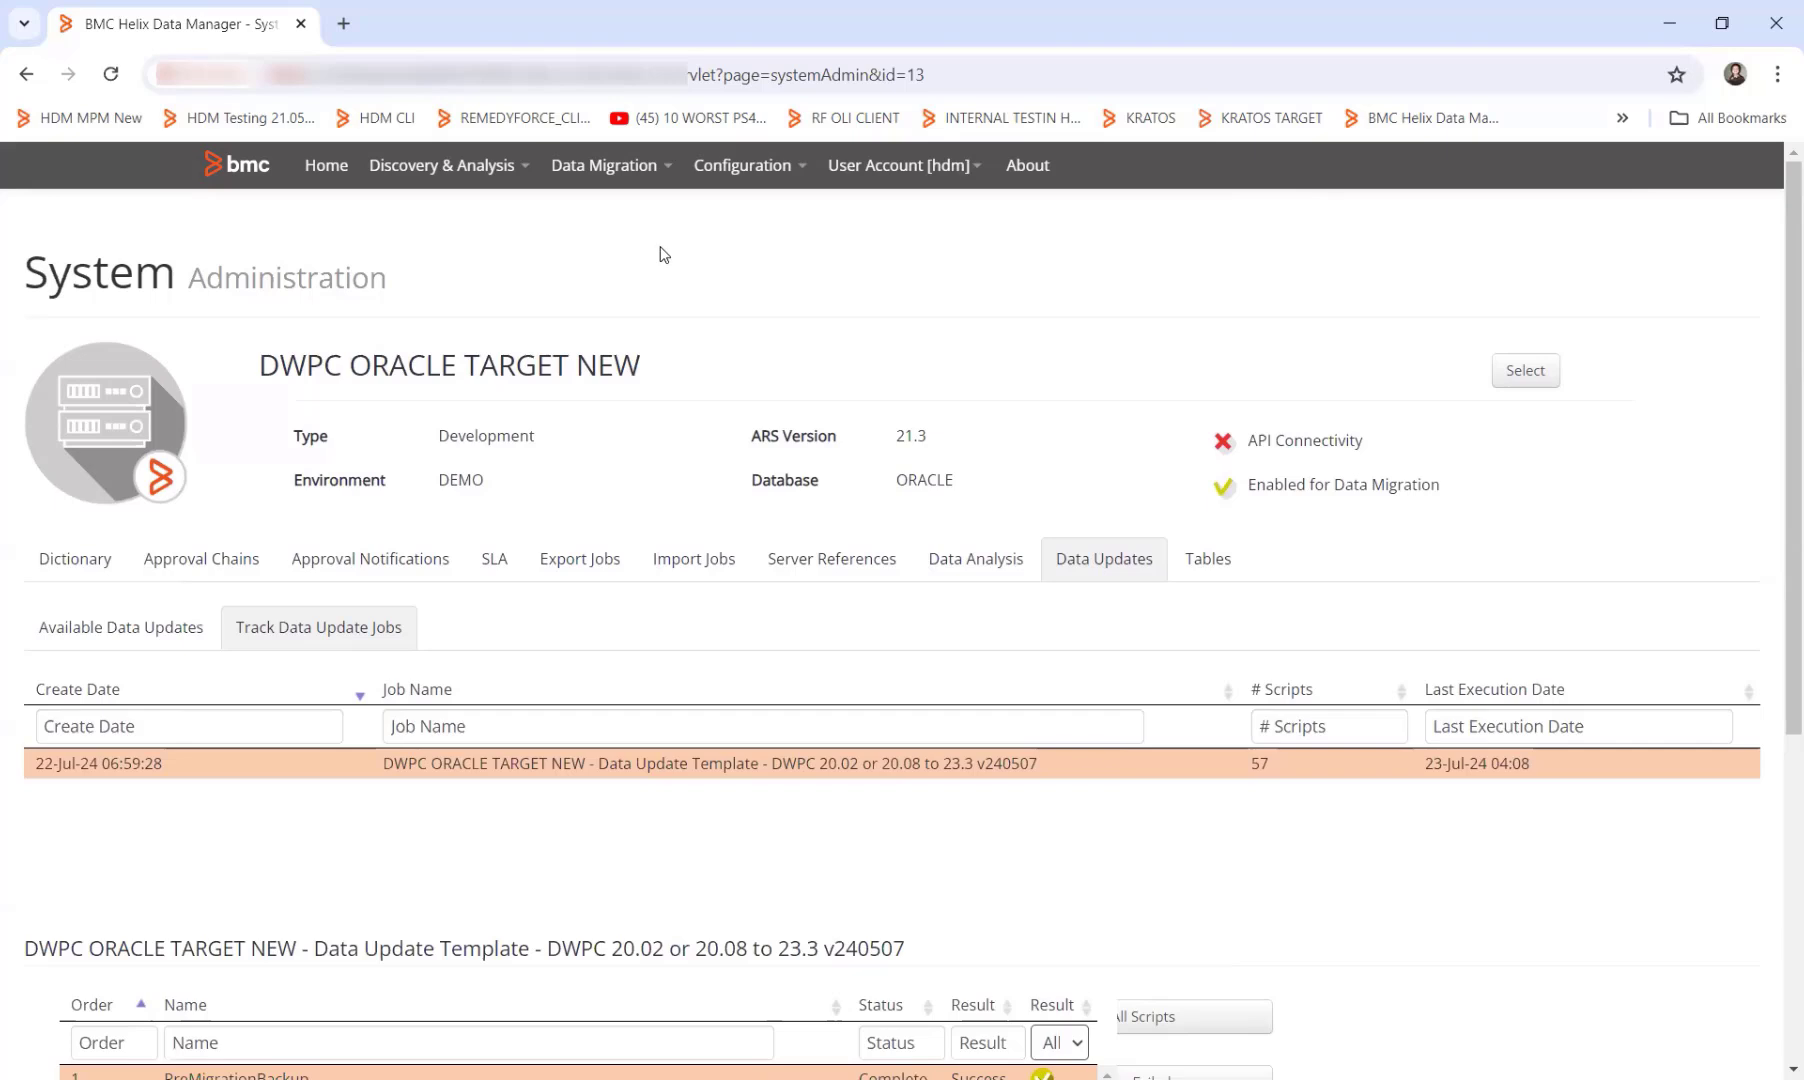
Step: Set up a data deletion from DWPC ORACLE TARGET NEW with pack SEAL DEMO DWPC CLEARDOWN, set Default and export template DWP Catalog 20.02 and above
{"action": "left_click", "coordinate": [615, 178]}
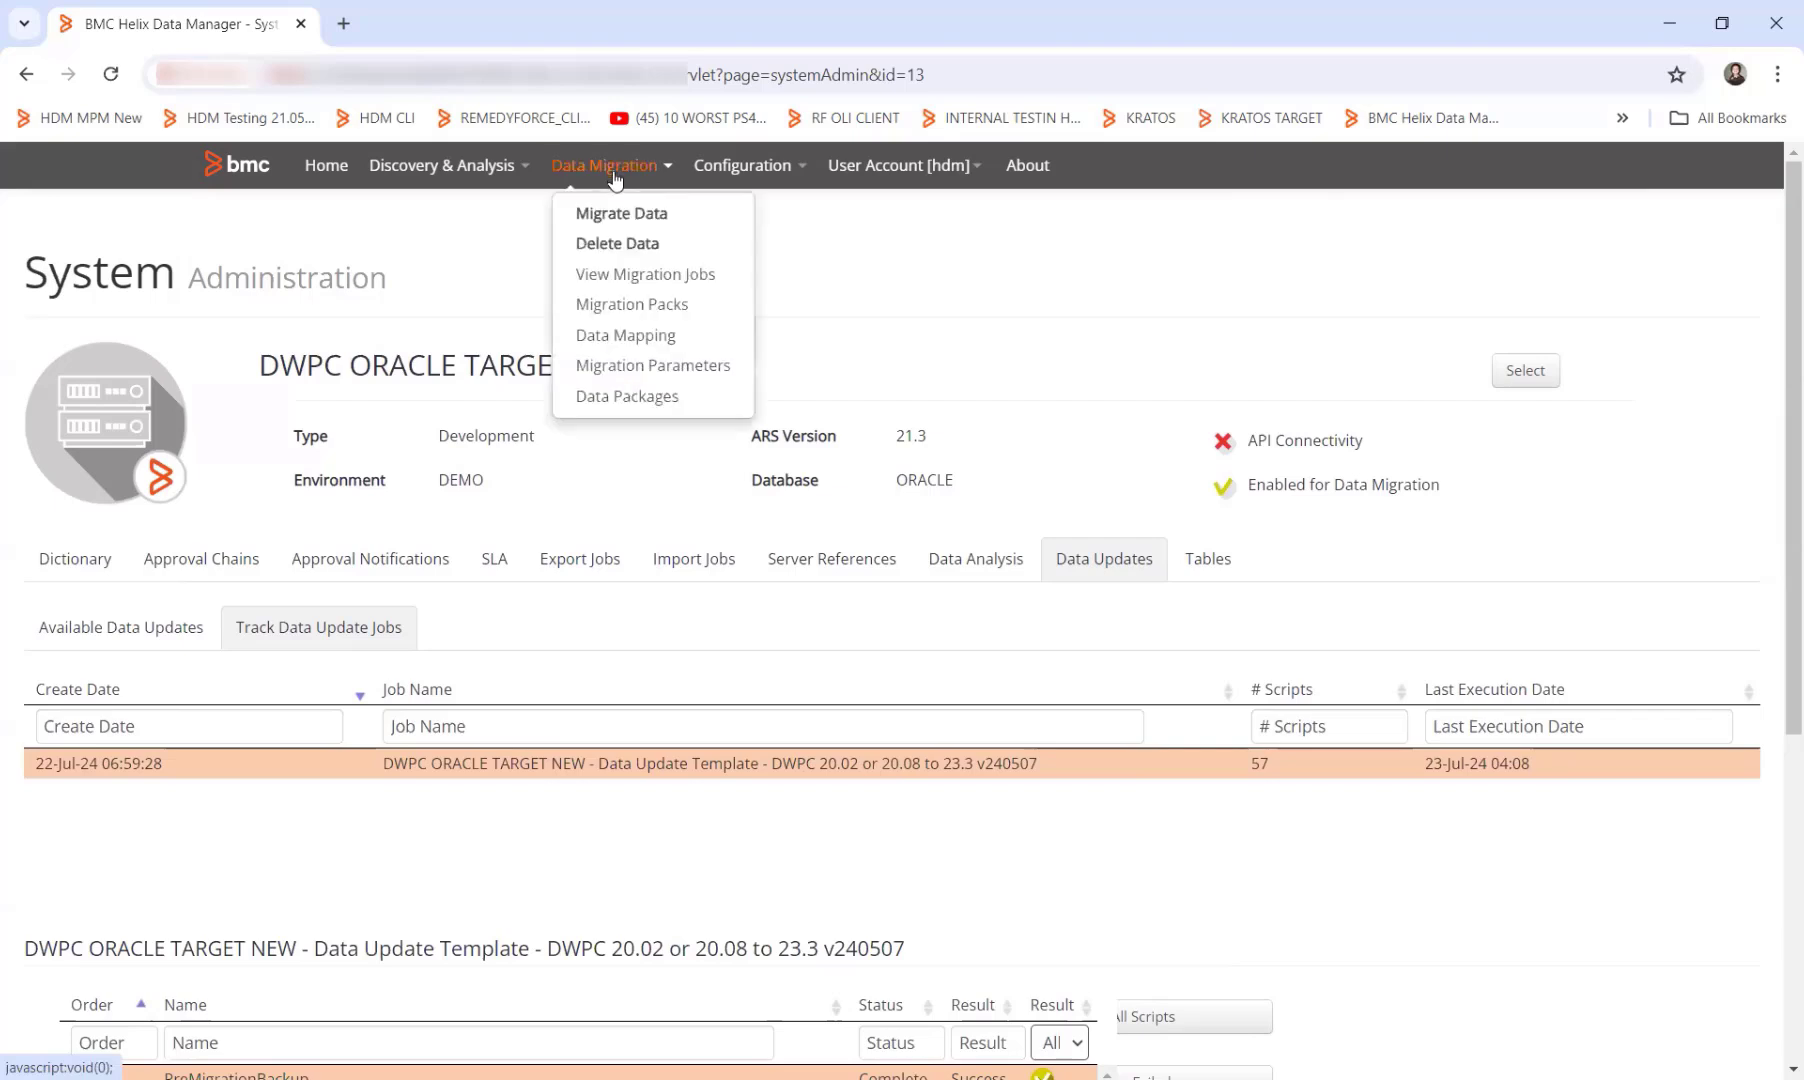
{"action": "left_click", "coordinate": [612, 244]}
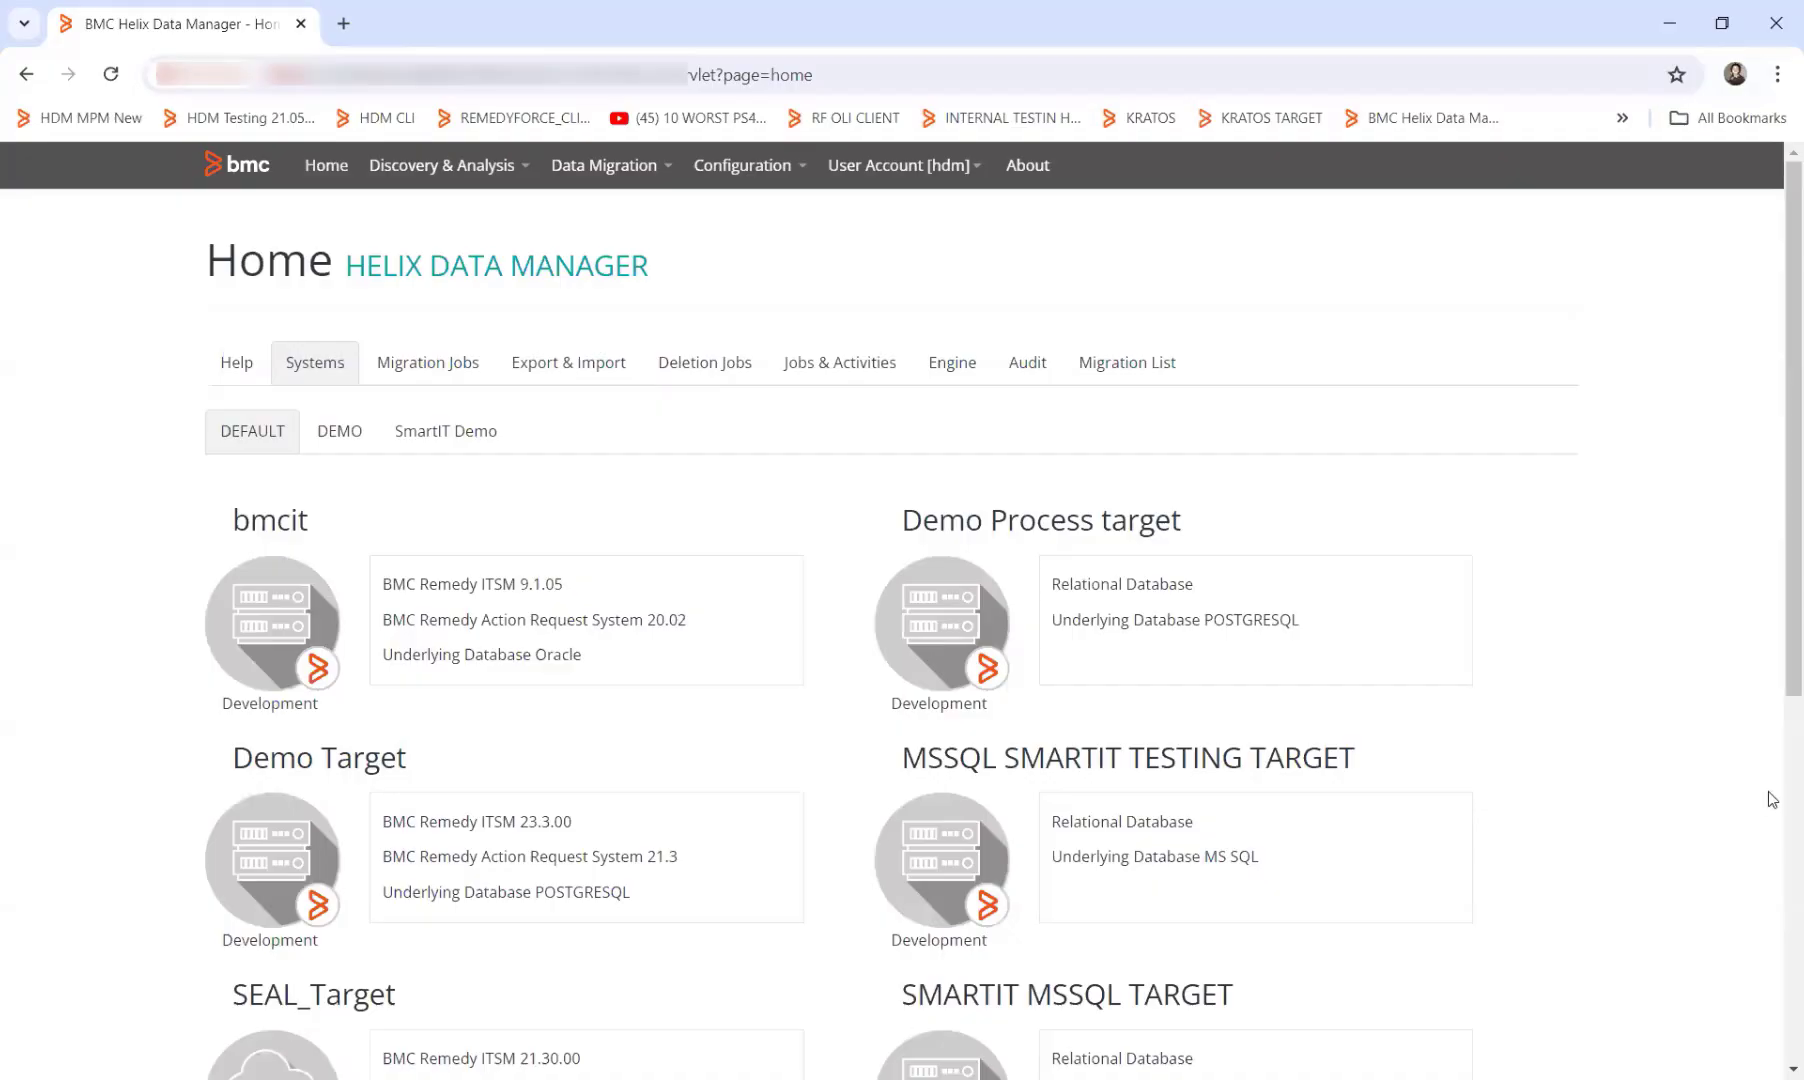
{"action": "left_click", "coordinate": [620, 176]}
{"action": "left_click", "coordinate": [617, 245]}
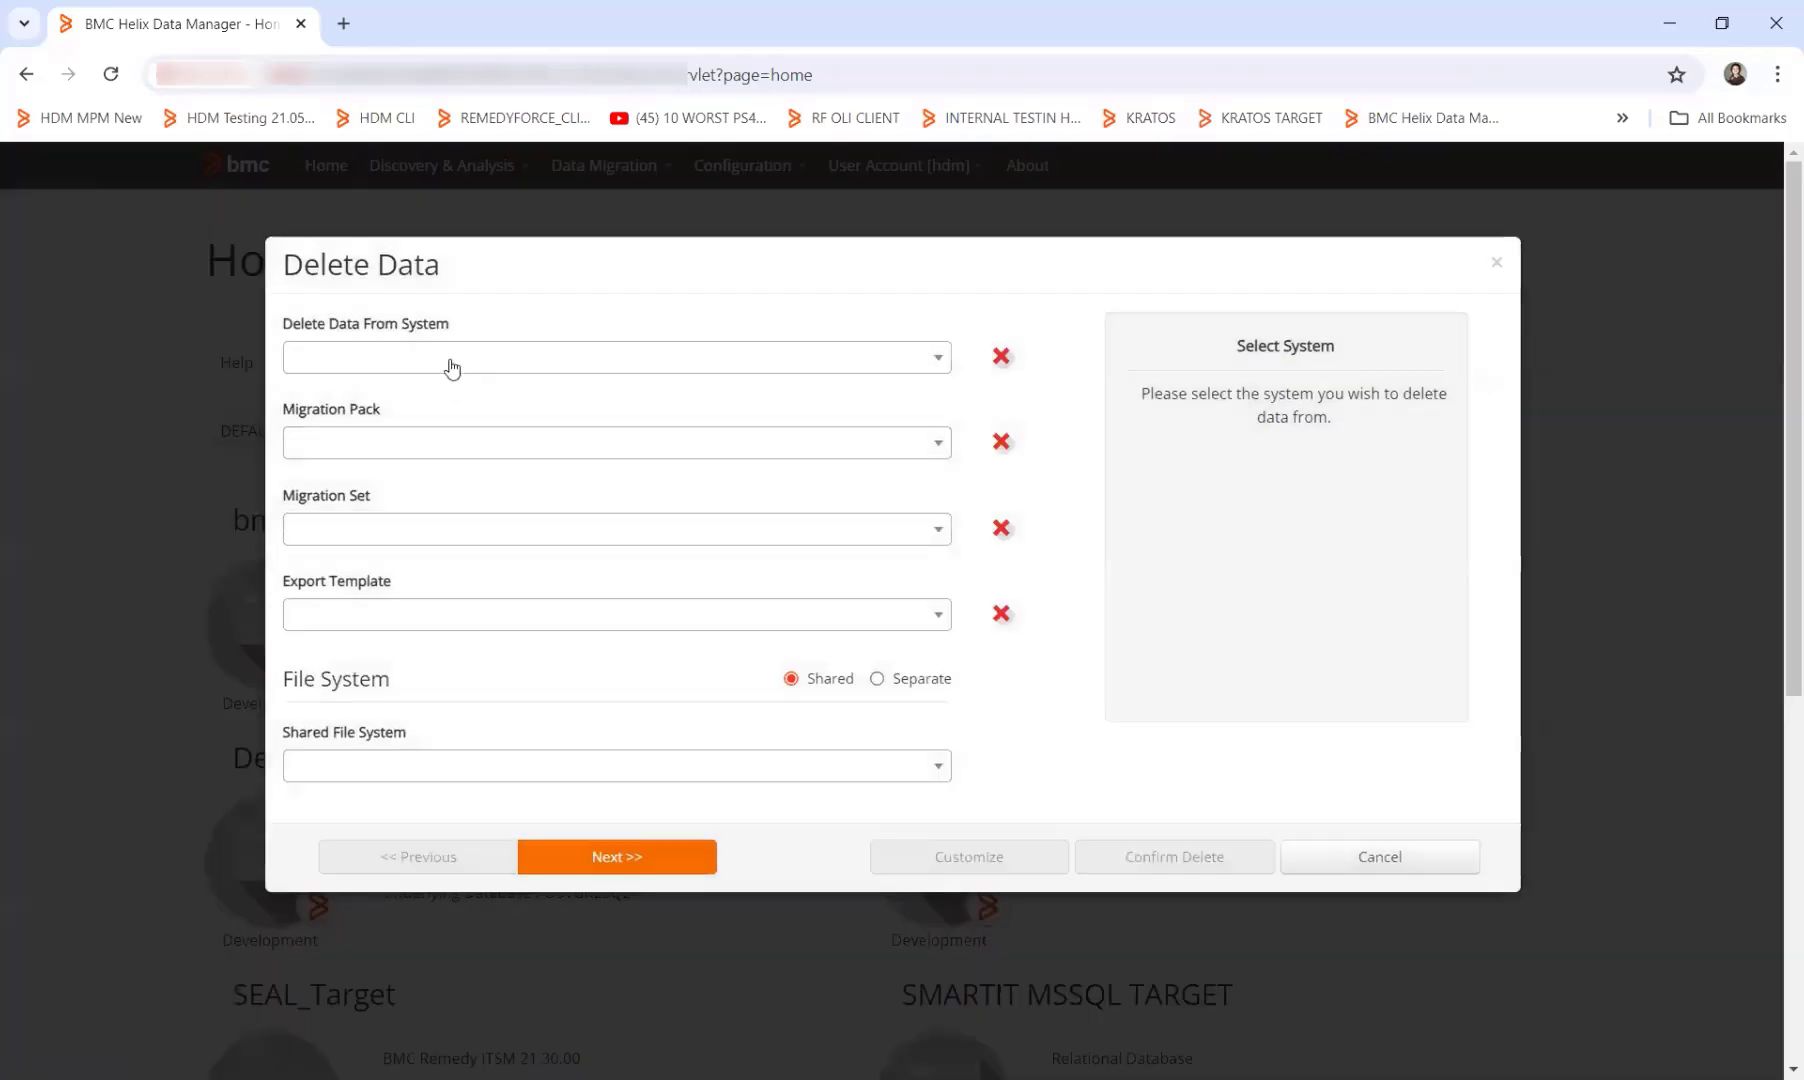
{"action": "left_click", "coordinate": [451, 360]}
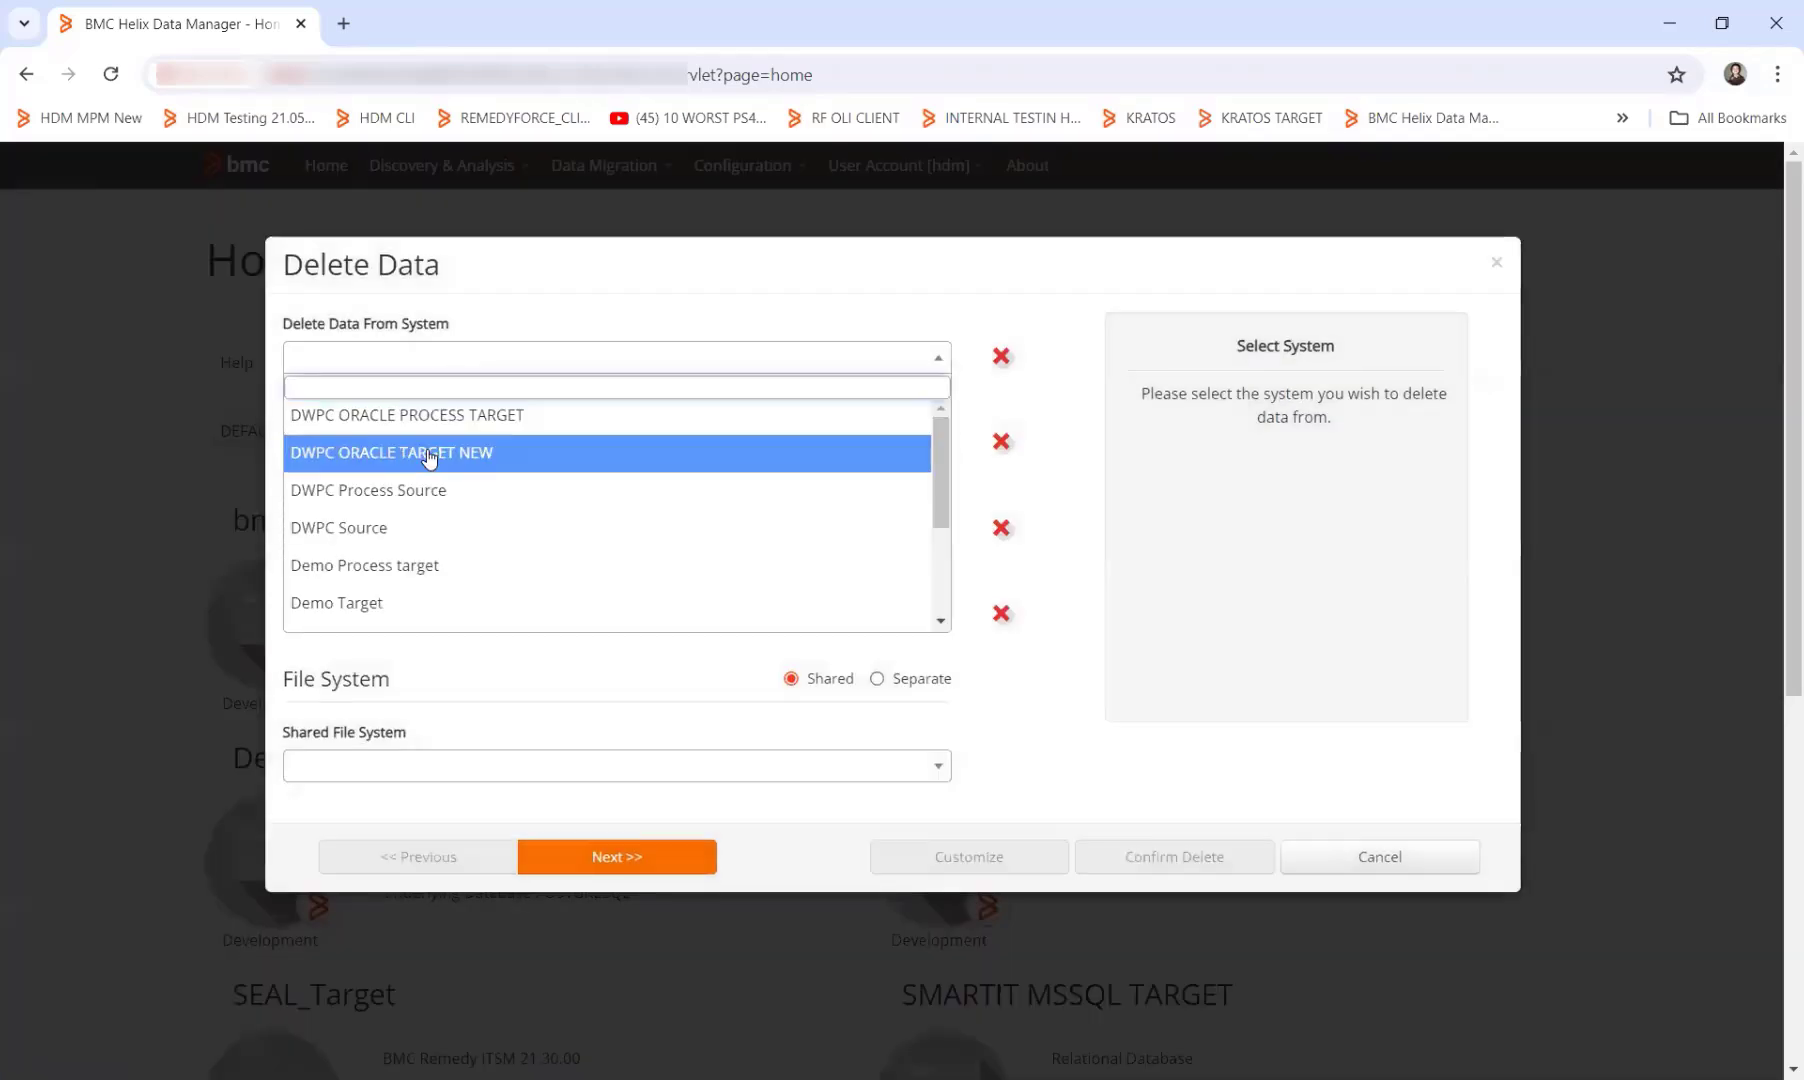
{"action": "left_click", "coordinate": [423, 461]}
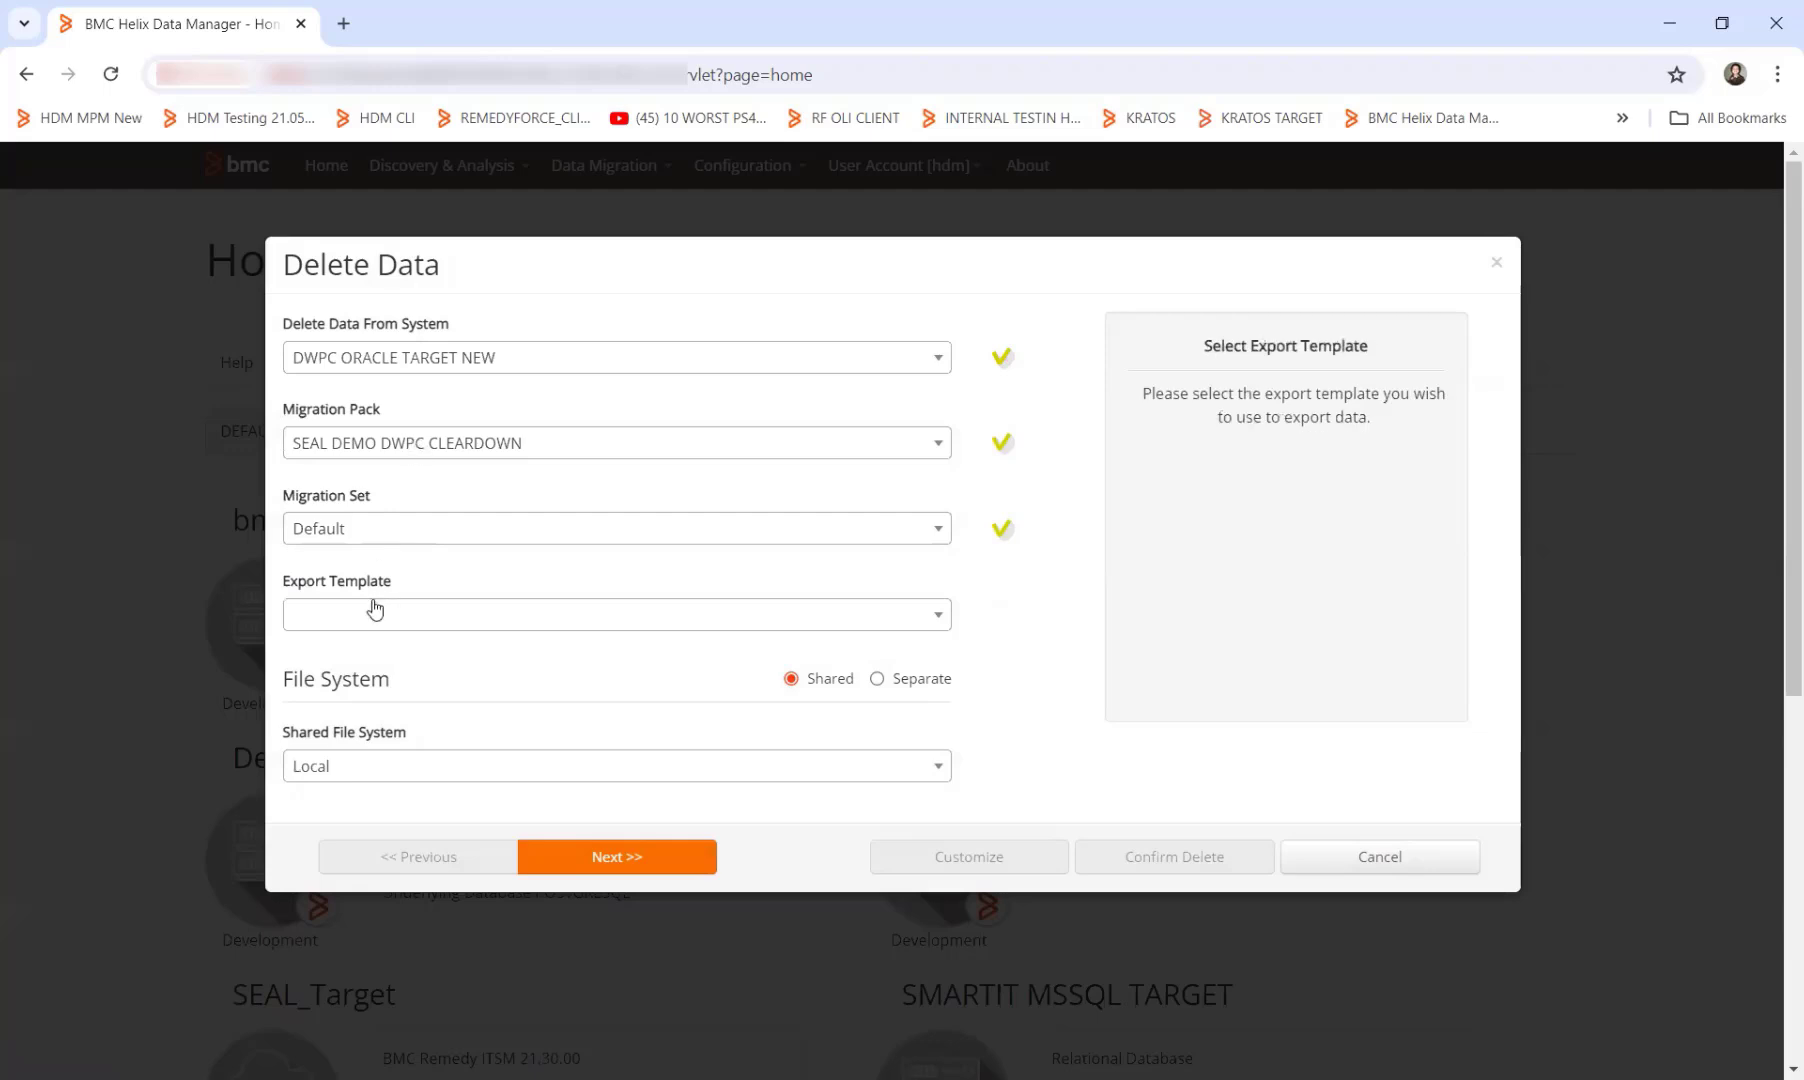
{"action": "left_click", "coordinate": [338, 613]}
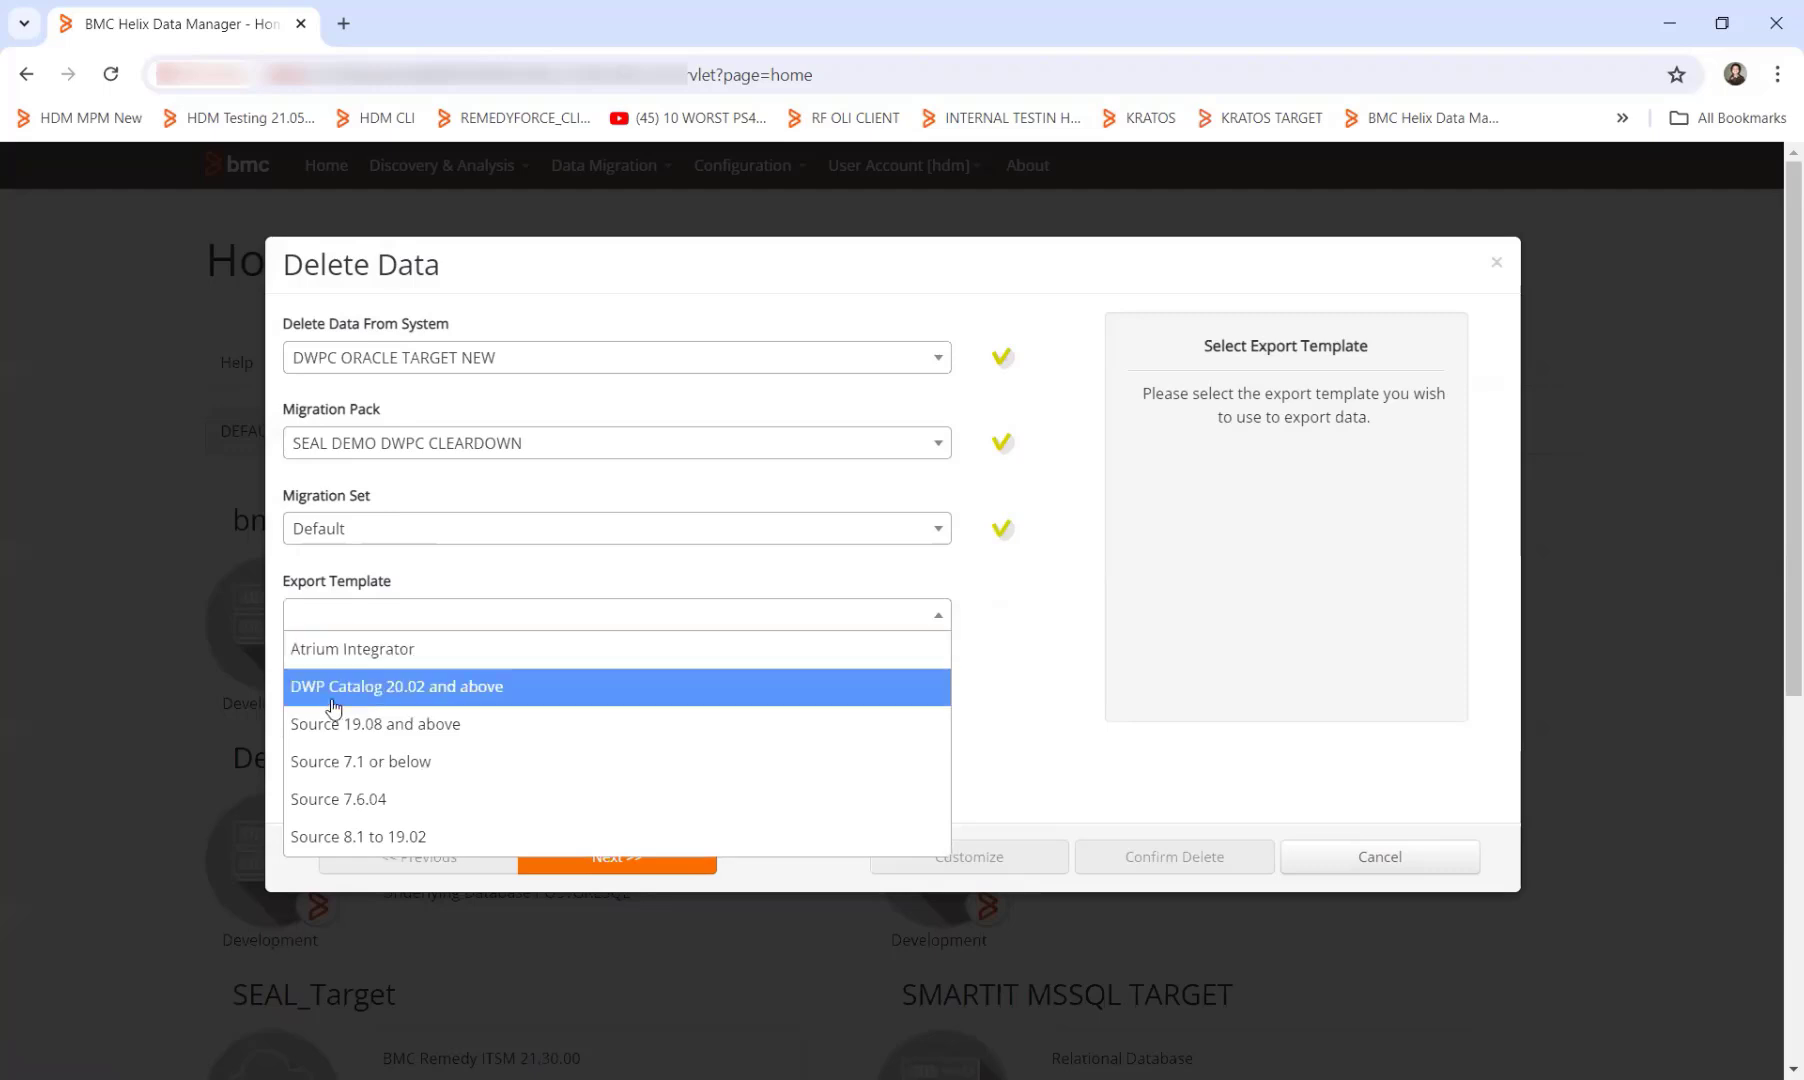
{"action": "left_click", "coordinate": [445, 698]}
{"action": "left_click", "coordinate": [613, 864]}
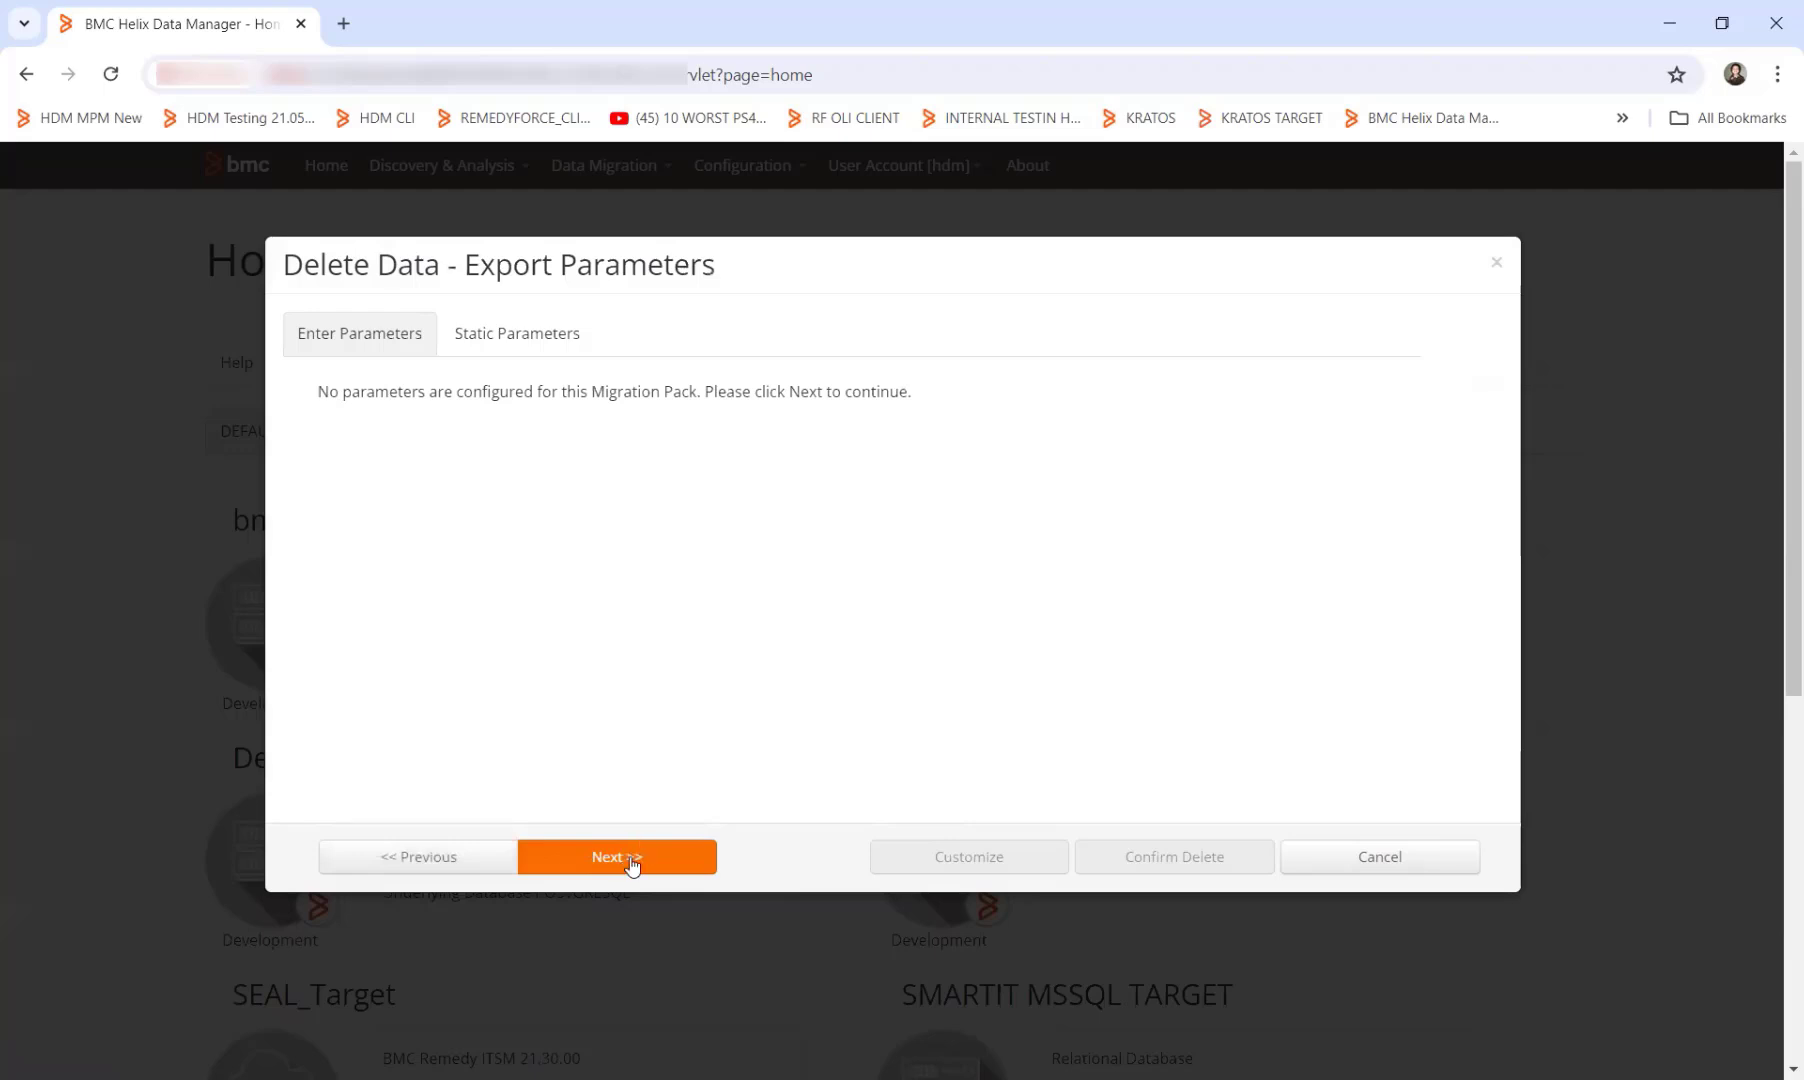
Step: Set the deletion job's export threads to 4, confirm the deletion and dismiss the draft job notice
{"action": "left_click", "coordinate": [631, 866]}
{"action": "left_click", "coordinate": [1050, 366]}
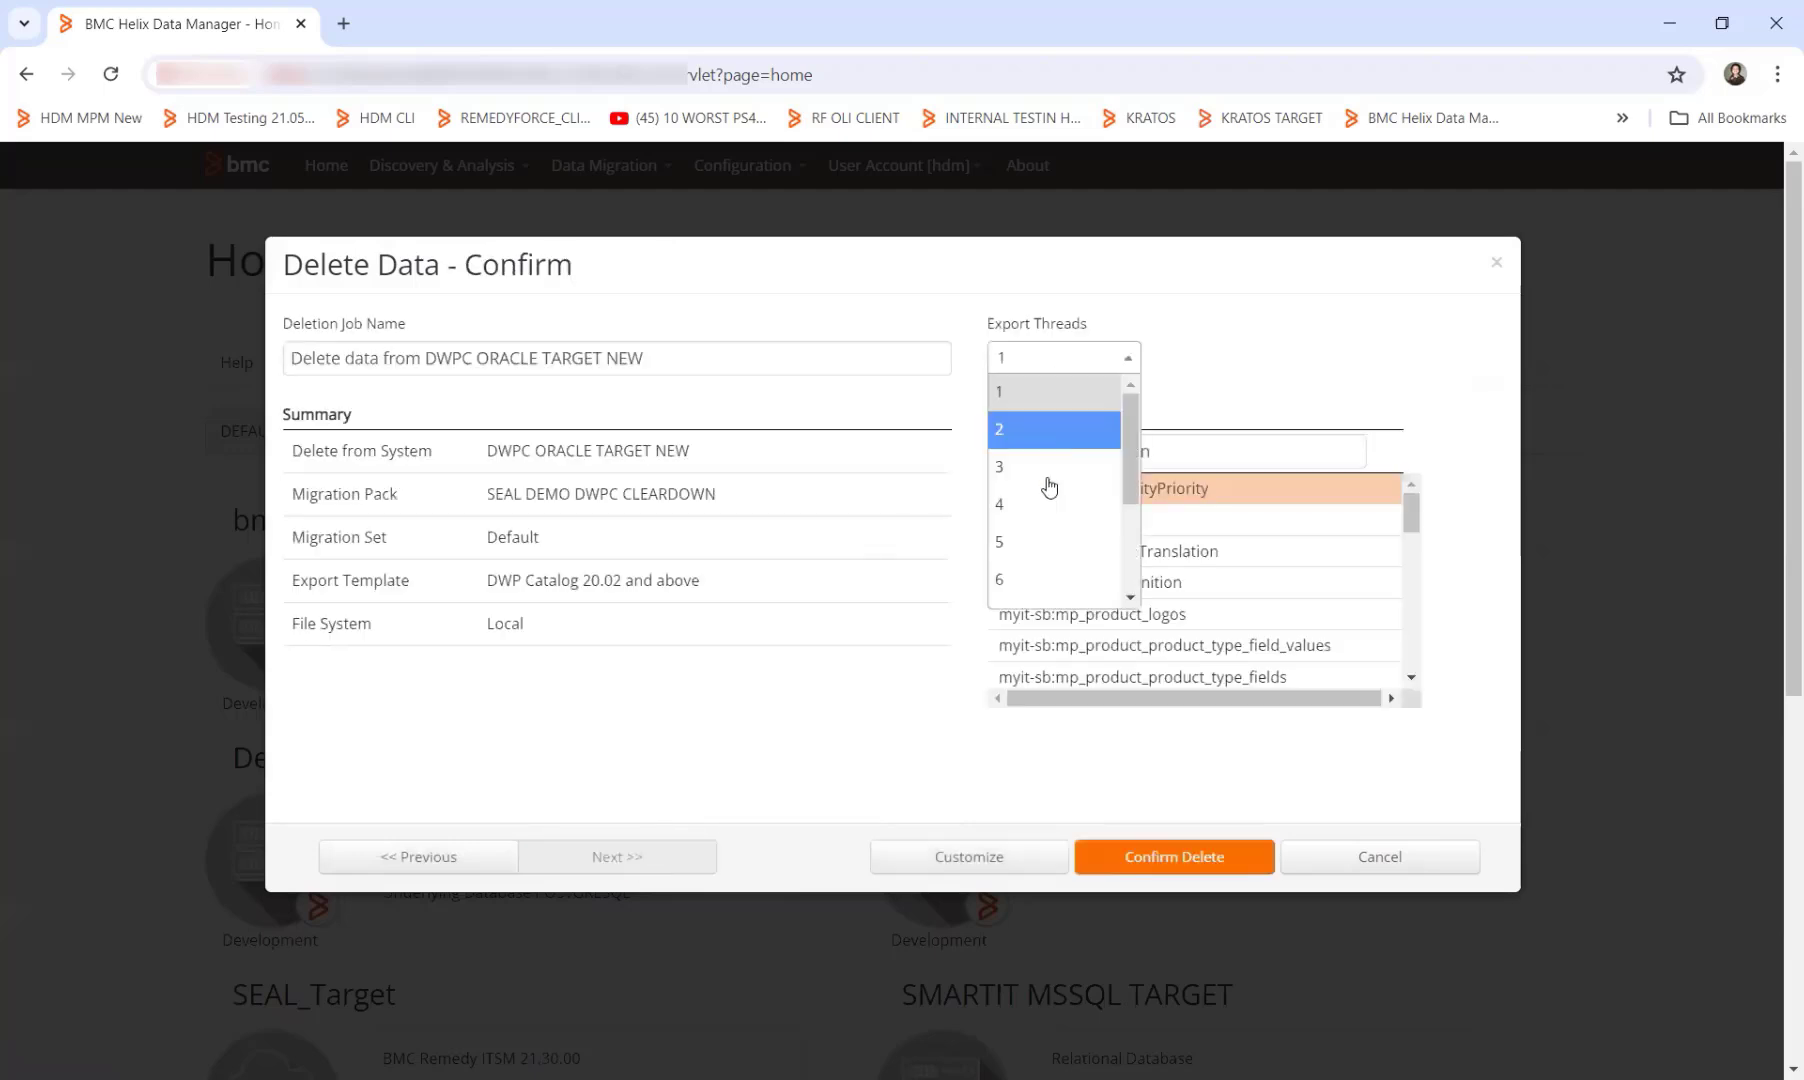
{"action": "left_click", "coordinate": [1045, 506]}
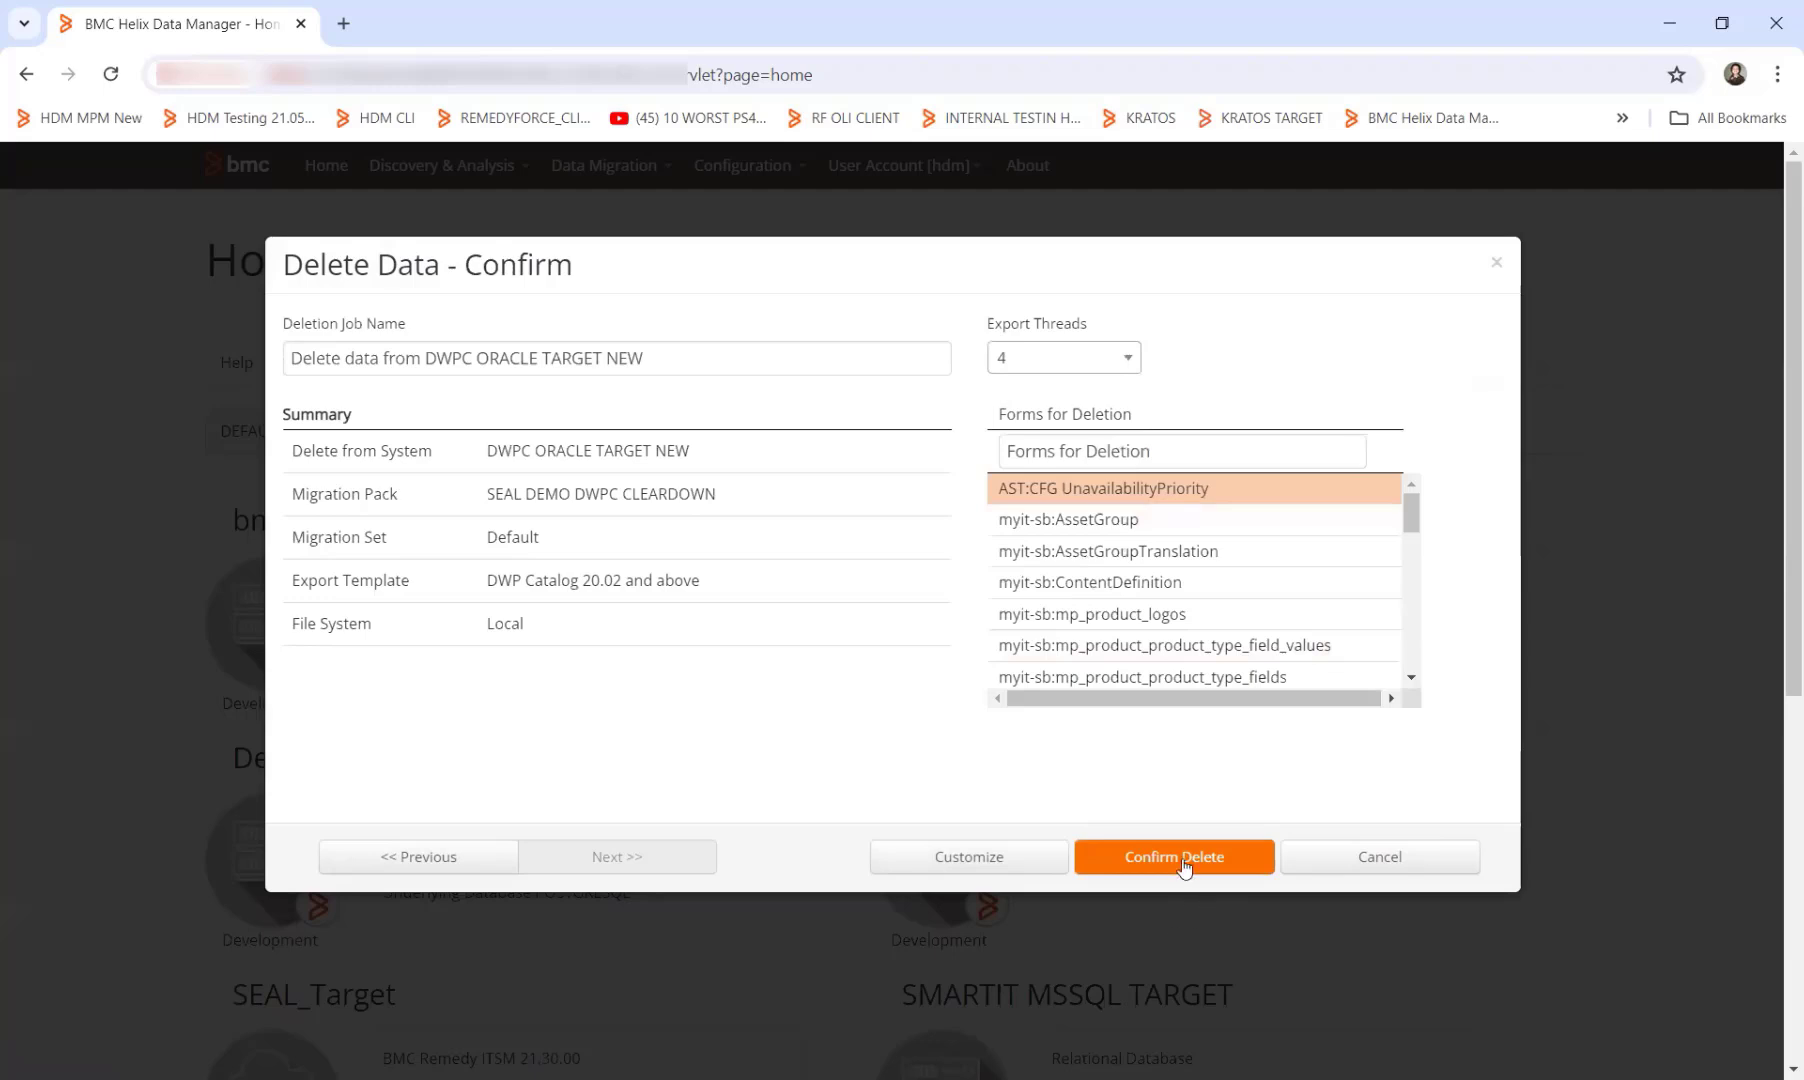
{"action": "left_click", "coordinate": [1249, 871]}
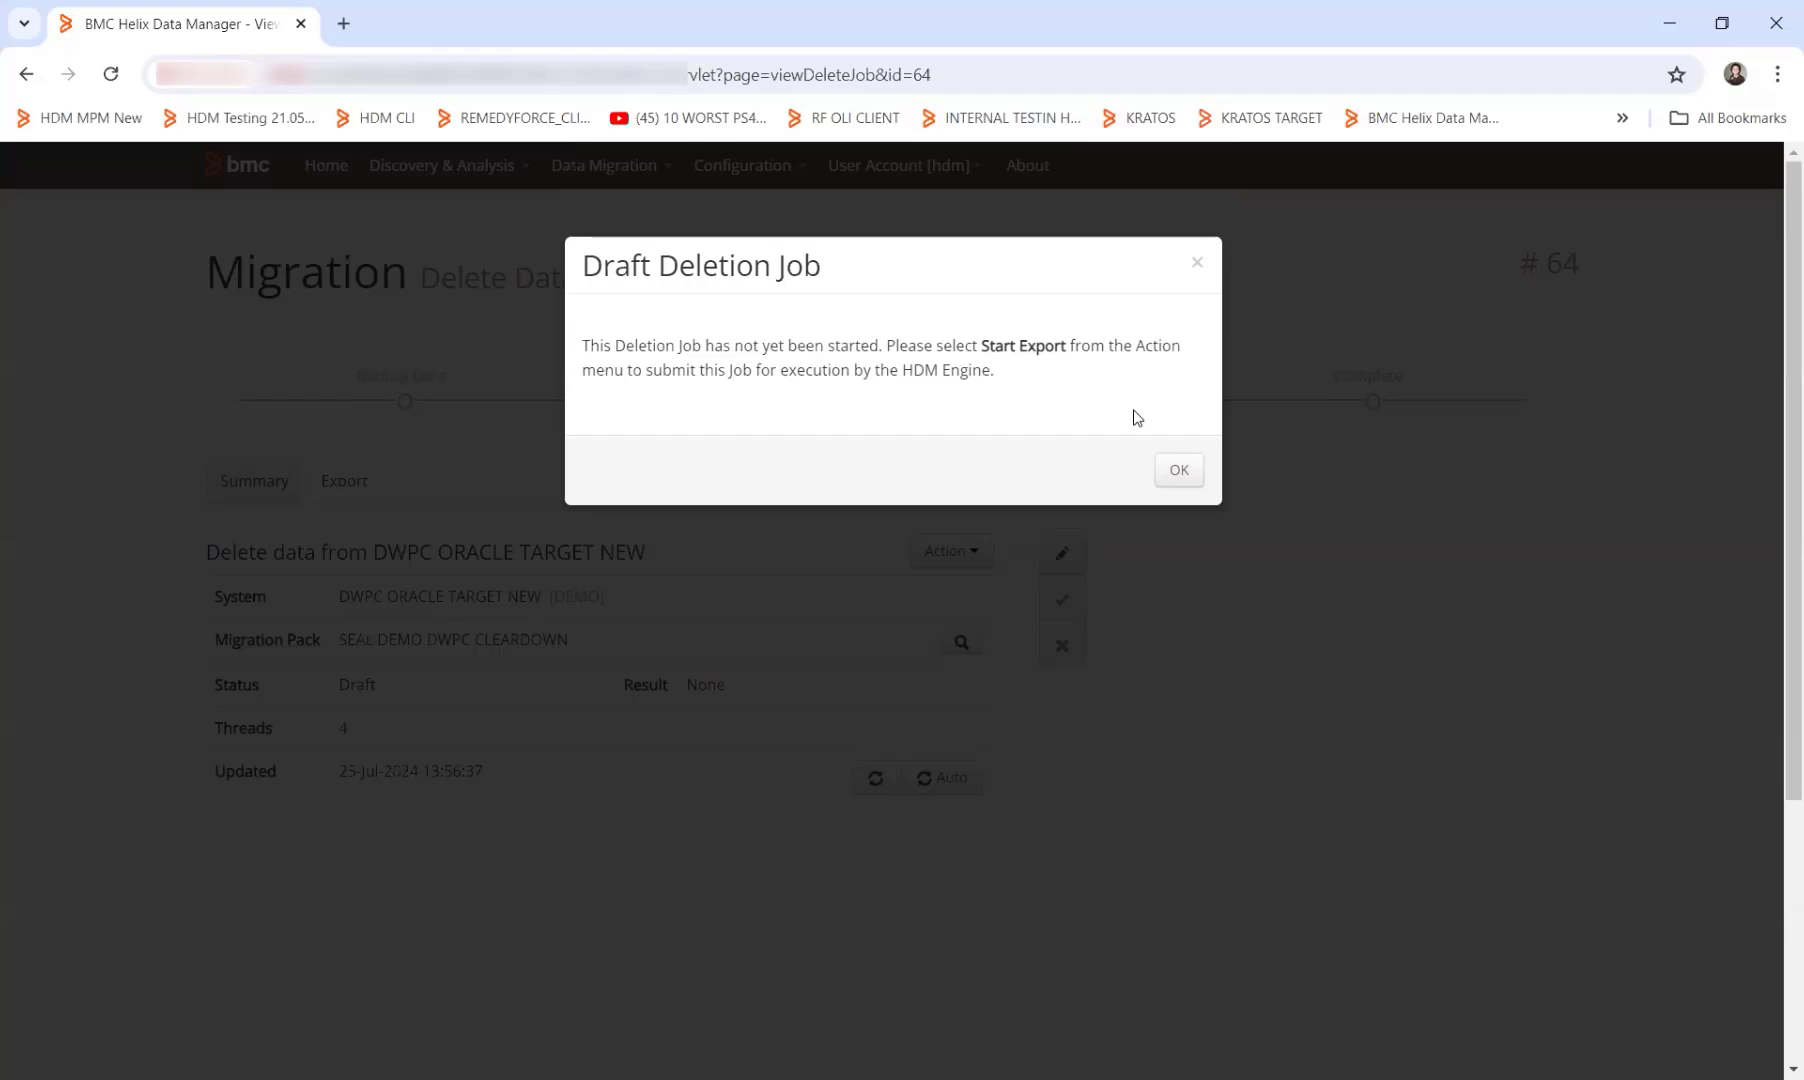
{"action": "left_click", "coordinate": [1179, 476]}
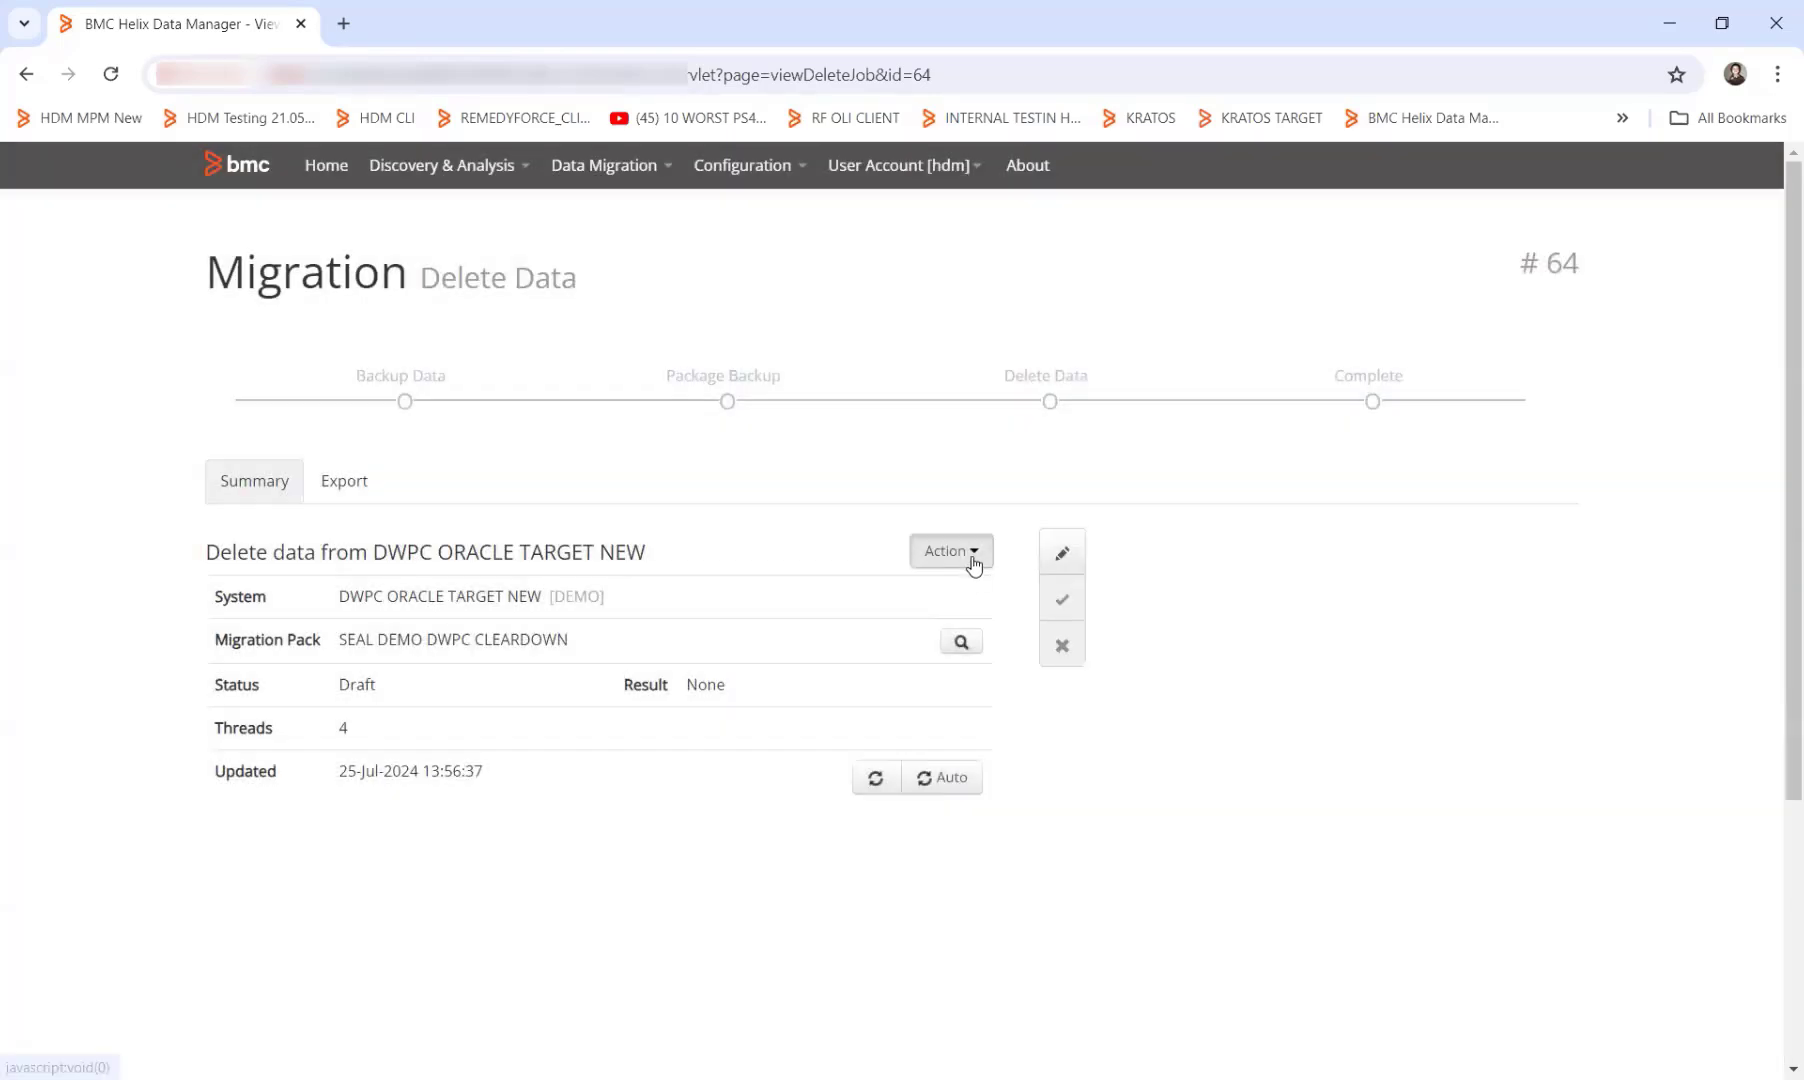
Step: Open the draft deletion job's available actions, and examine the job history of Delete Data job #45
{"action": "left_click", "coordinate": [966, 558]}
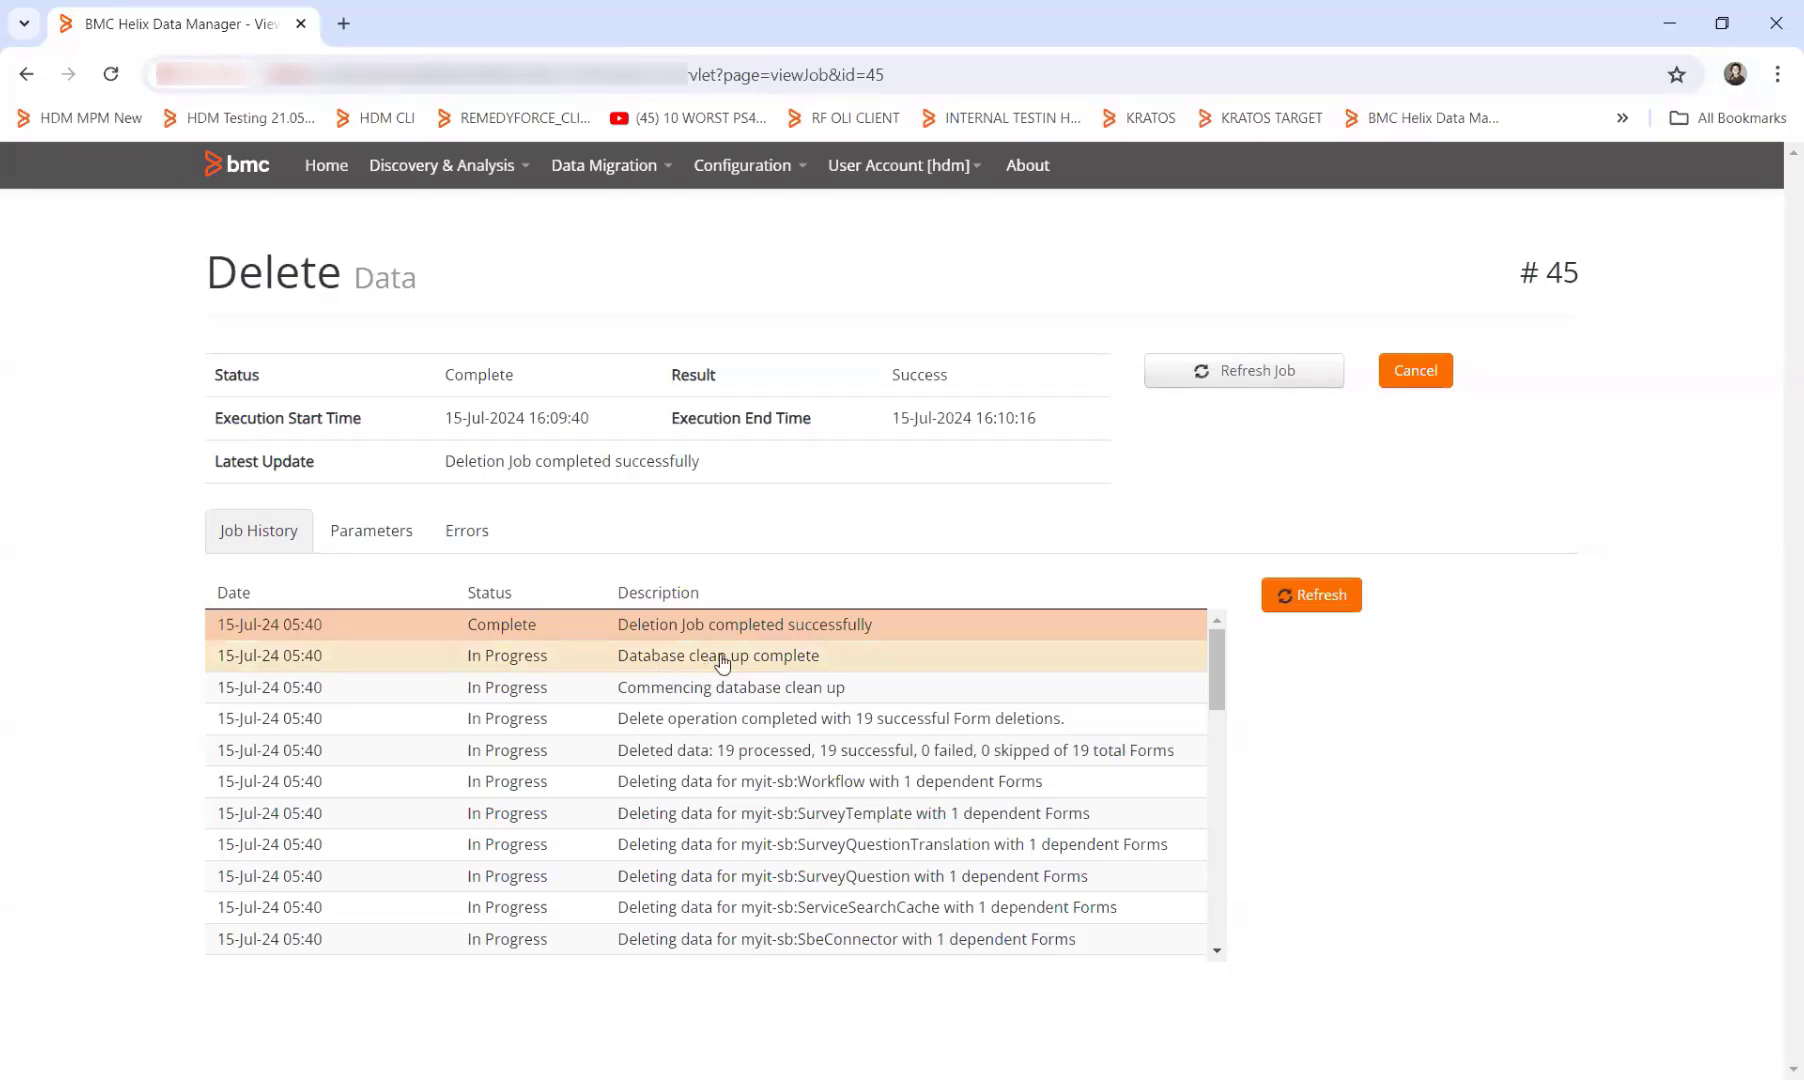
{"action": "scroll", "coordinate": [730, 675], "scroll_direction": "down", "scroll_amount": 5}
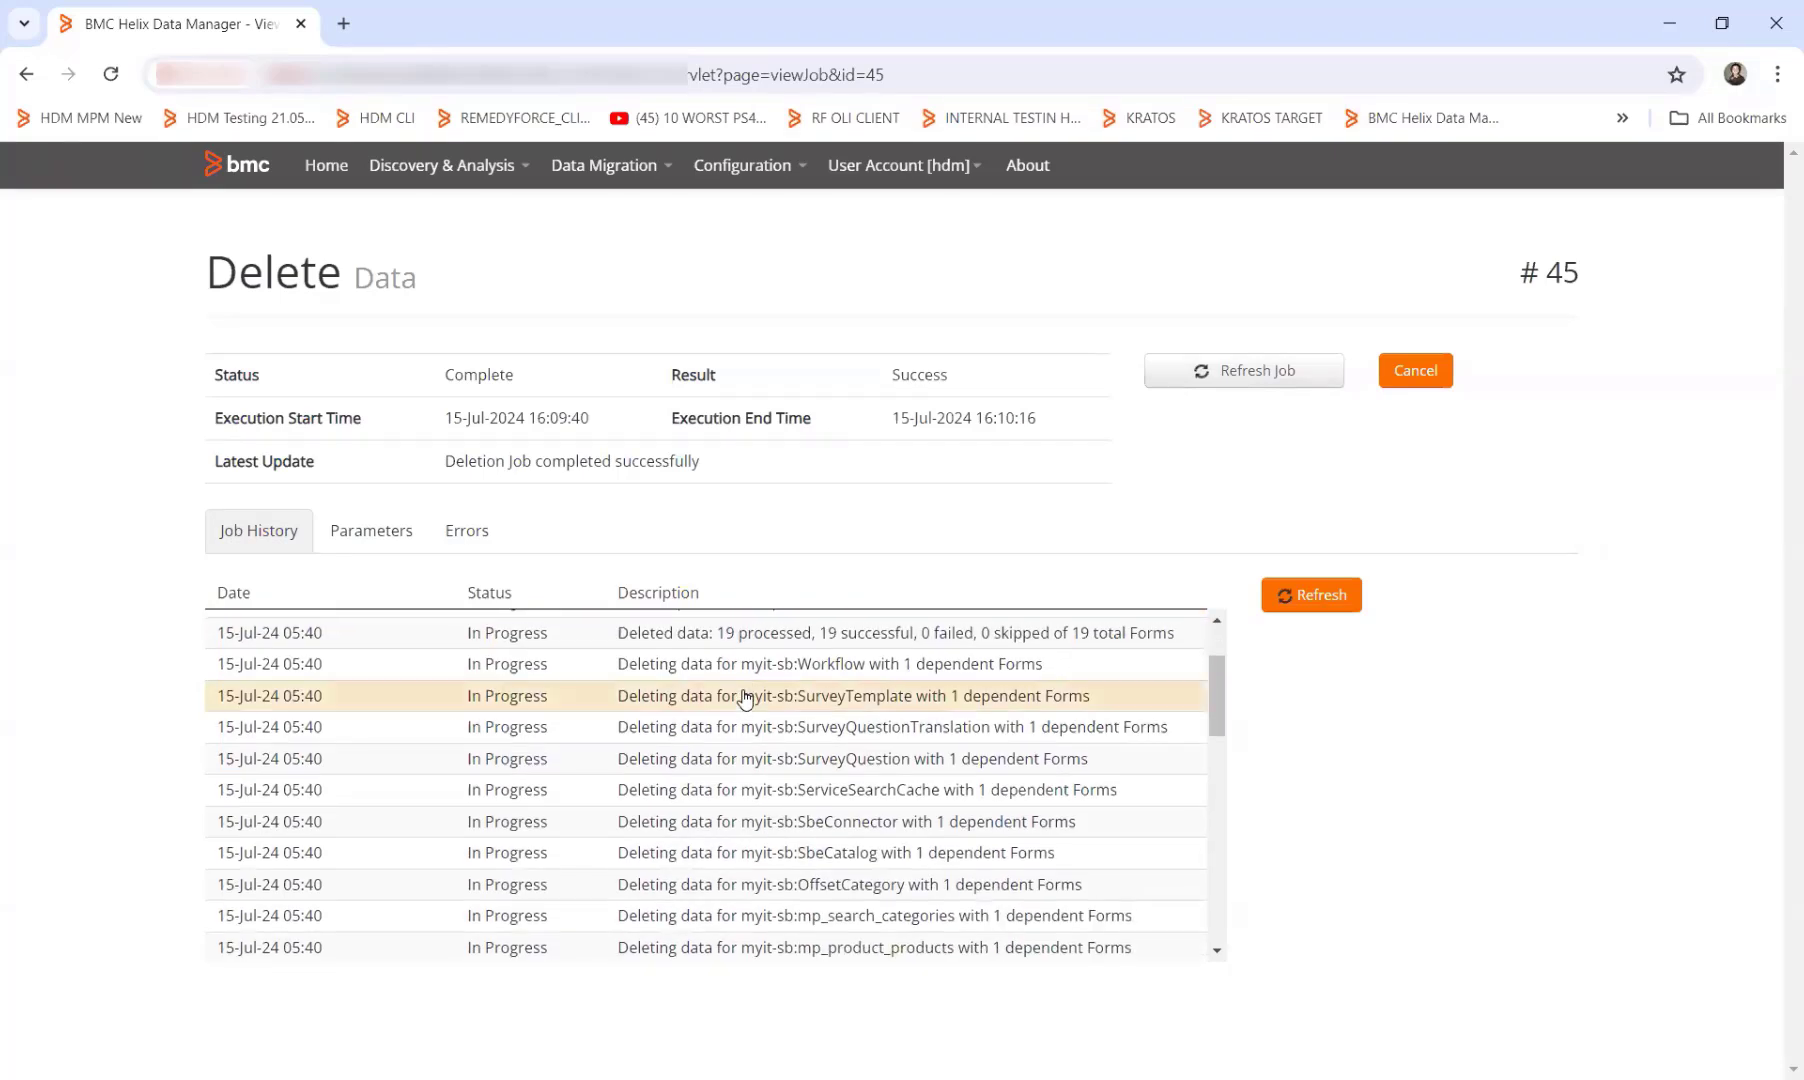
{"action": "scroll", "coordinate": [742, 697], "scroll_direction": "up", "scroll_amount": 5}
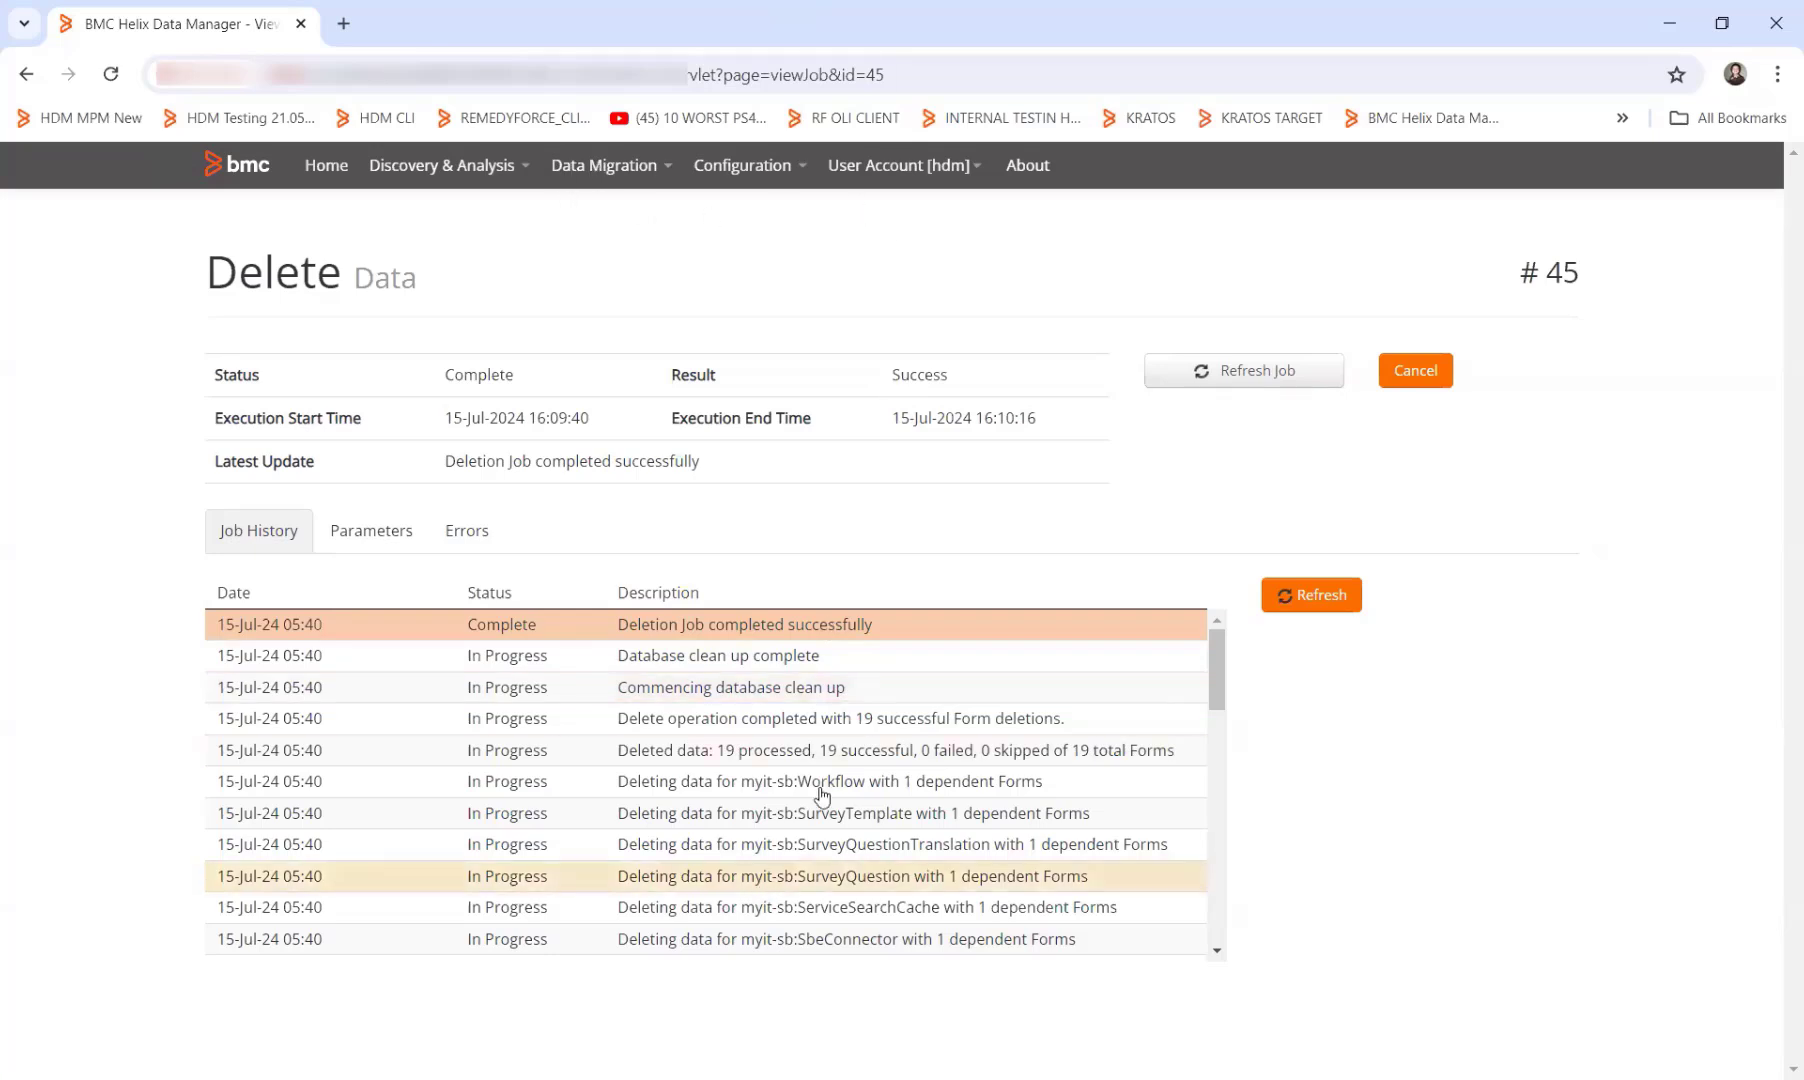
Step: Open the SEAL DEMO DWPC Migration pack among the migration packs and view its included forms
{"action": "left_click", "coordinate": [598, 170]}
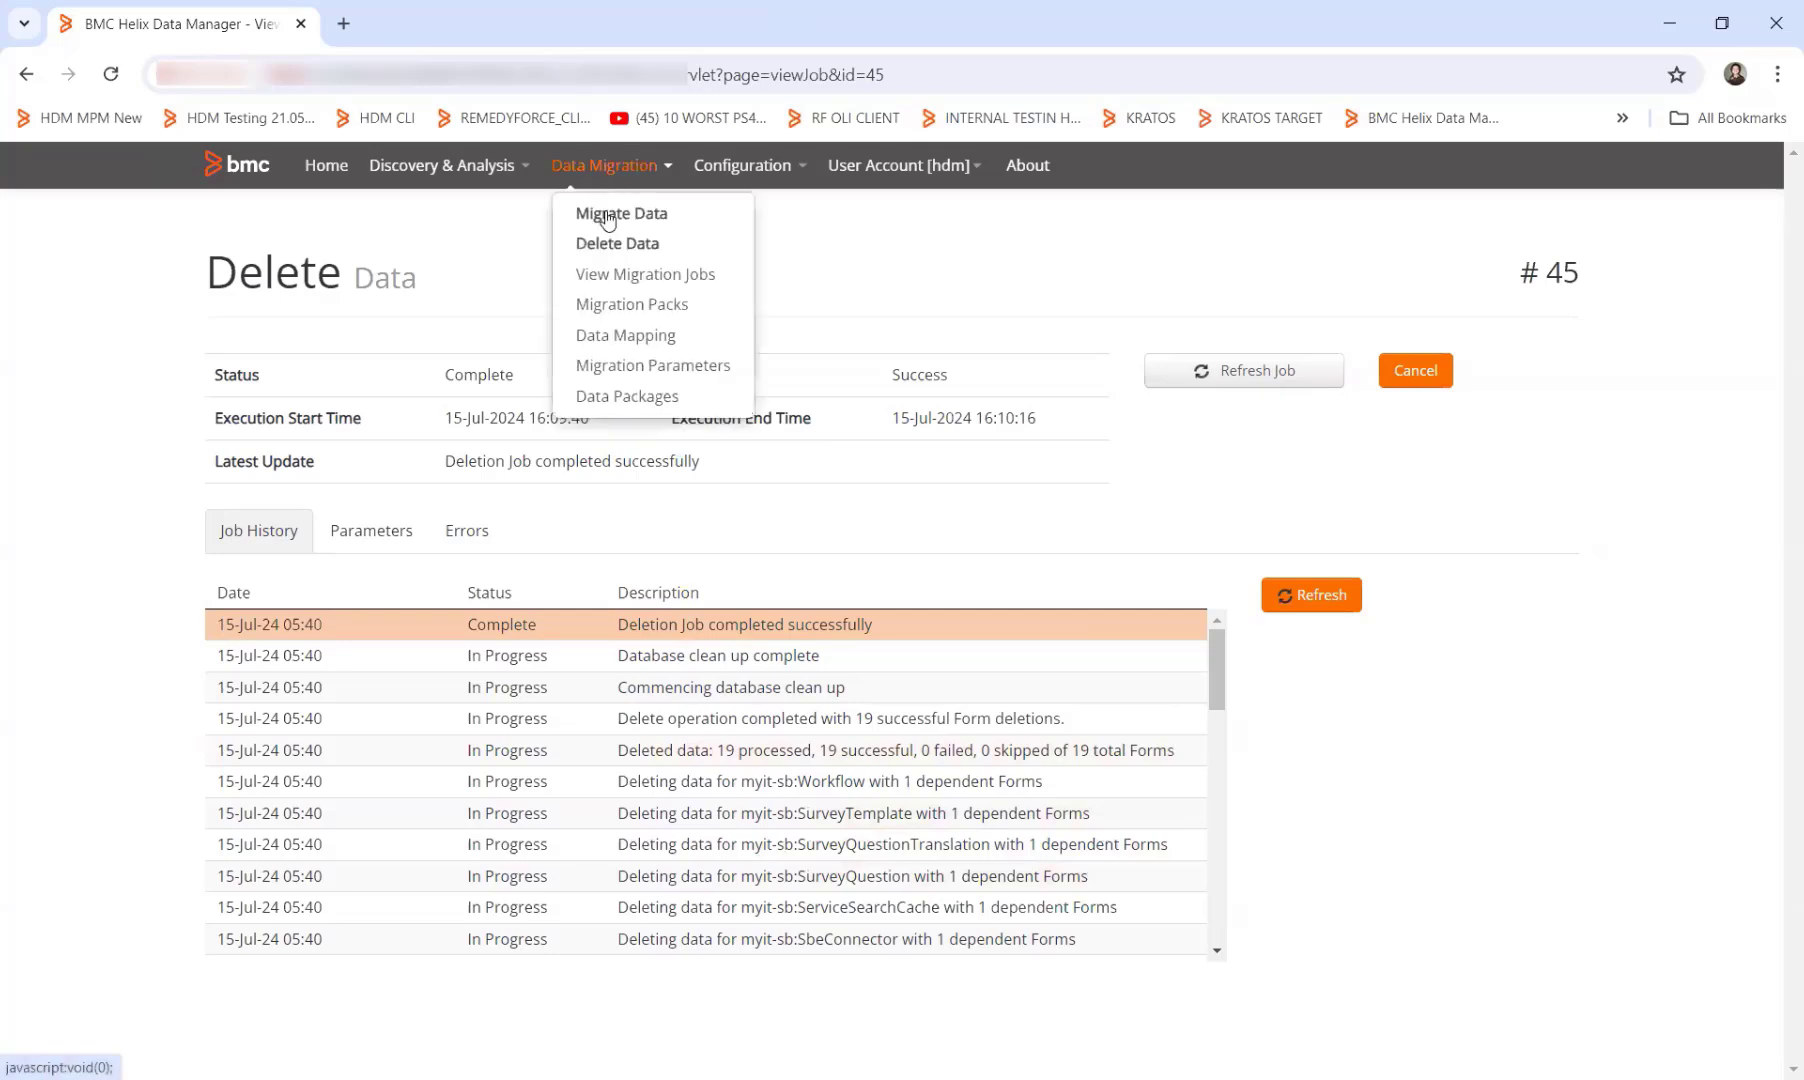
{"action": "left_click", "coordinate": [634, 305]}
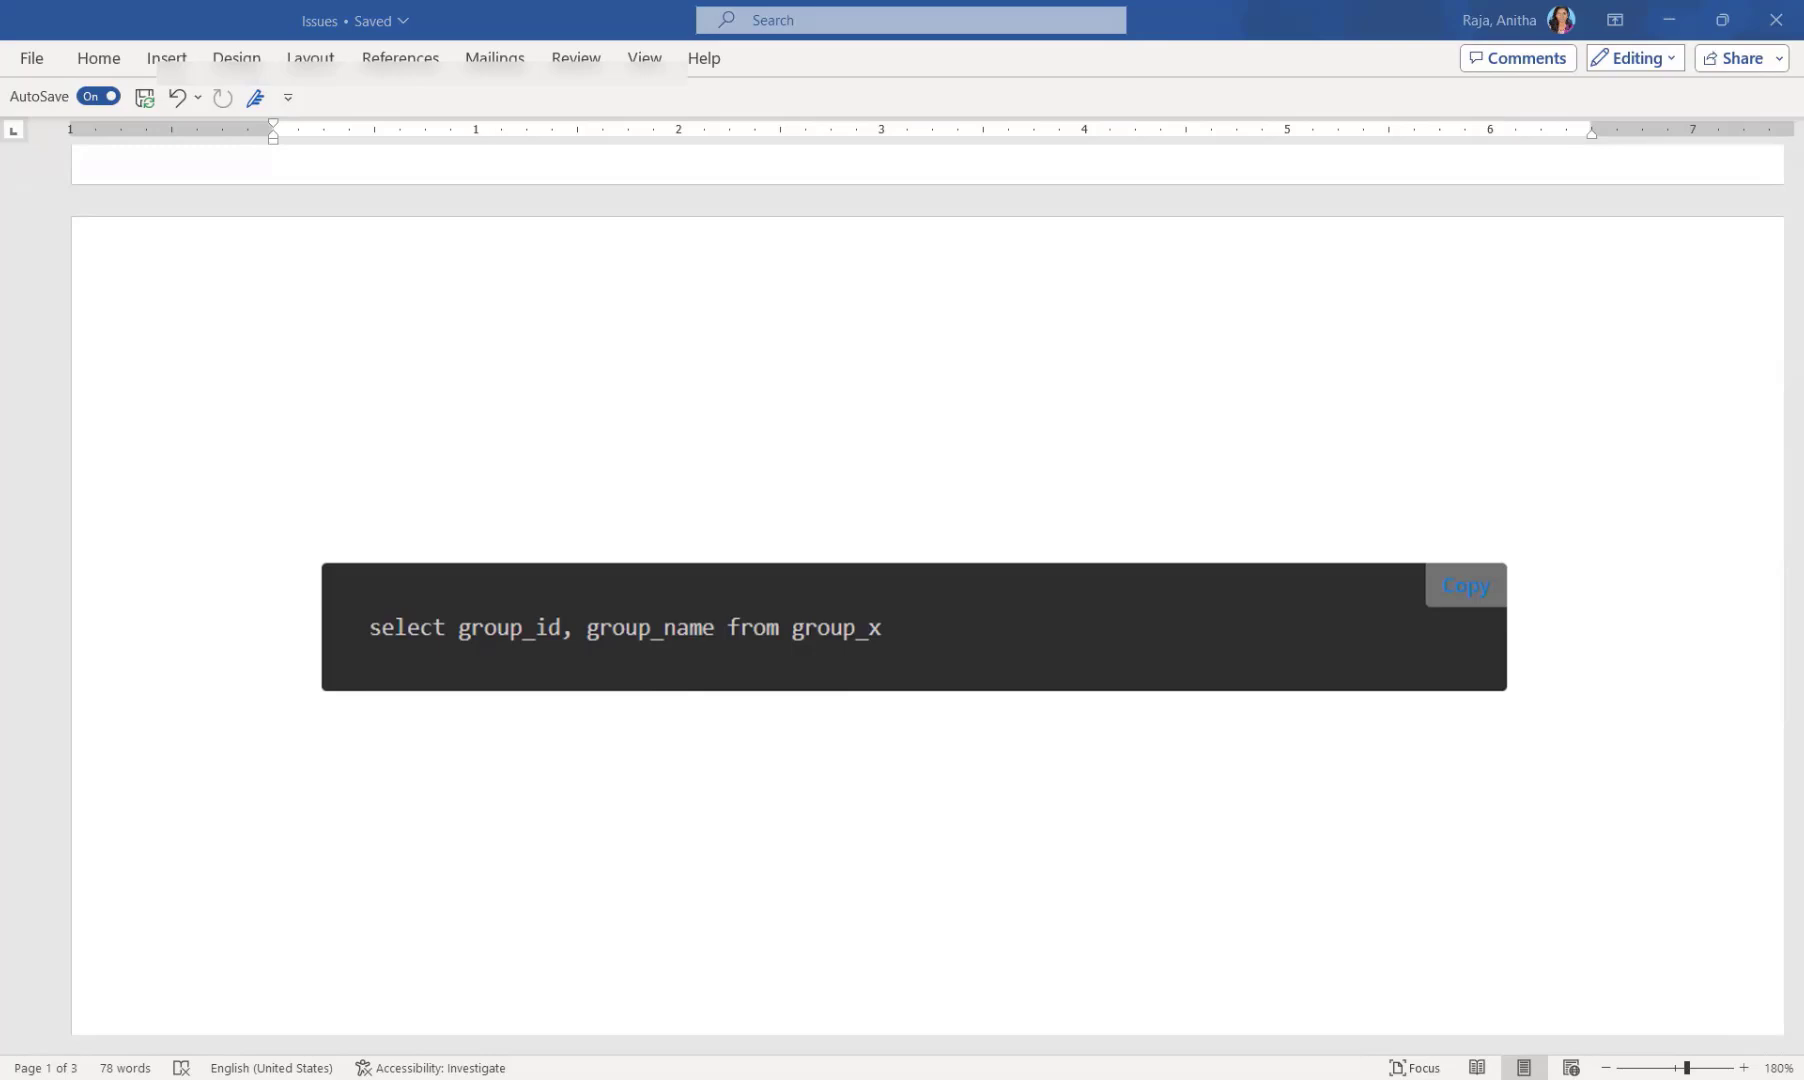
{"action": "scroll", "coordinate": [1032, 753], "scroll_direction": "down", "scroll_amount": 6}
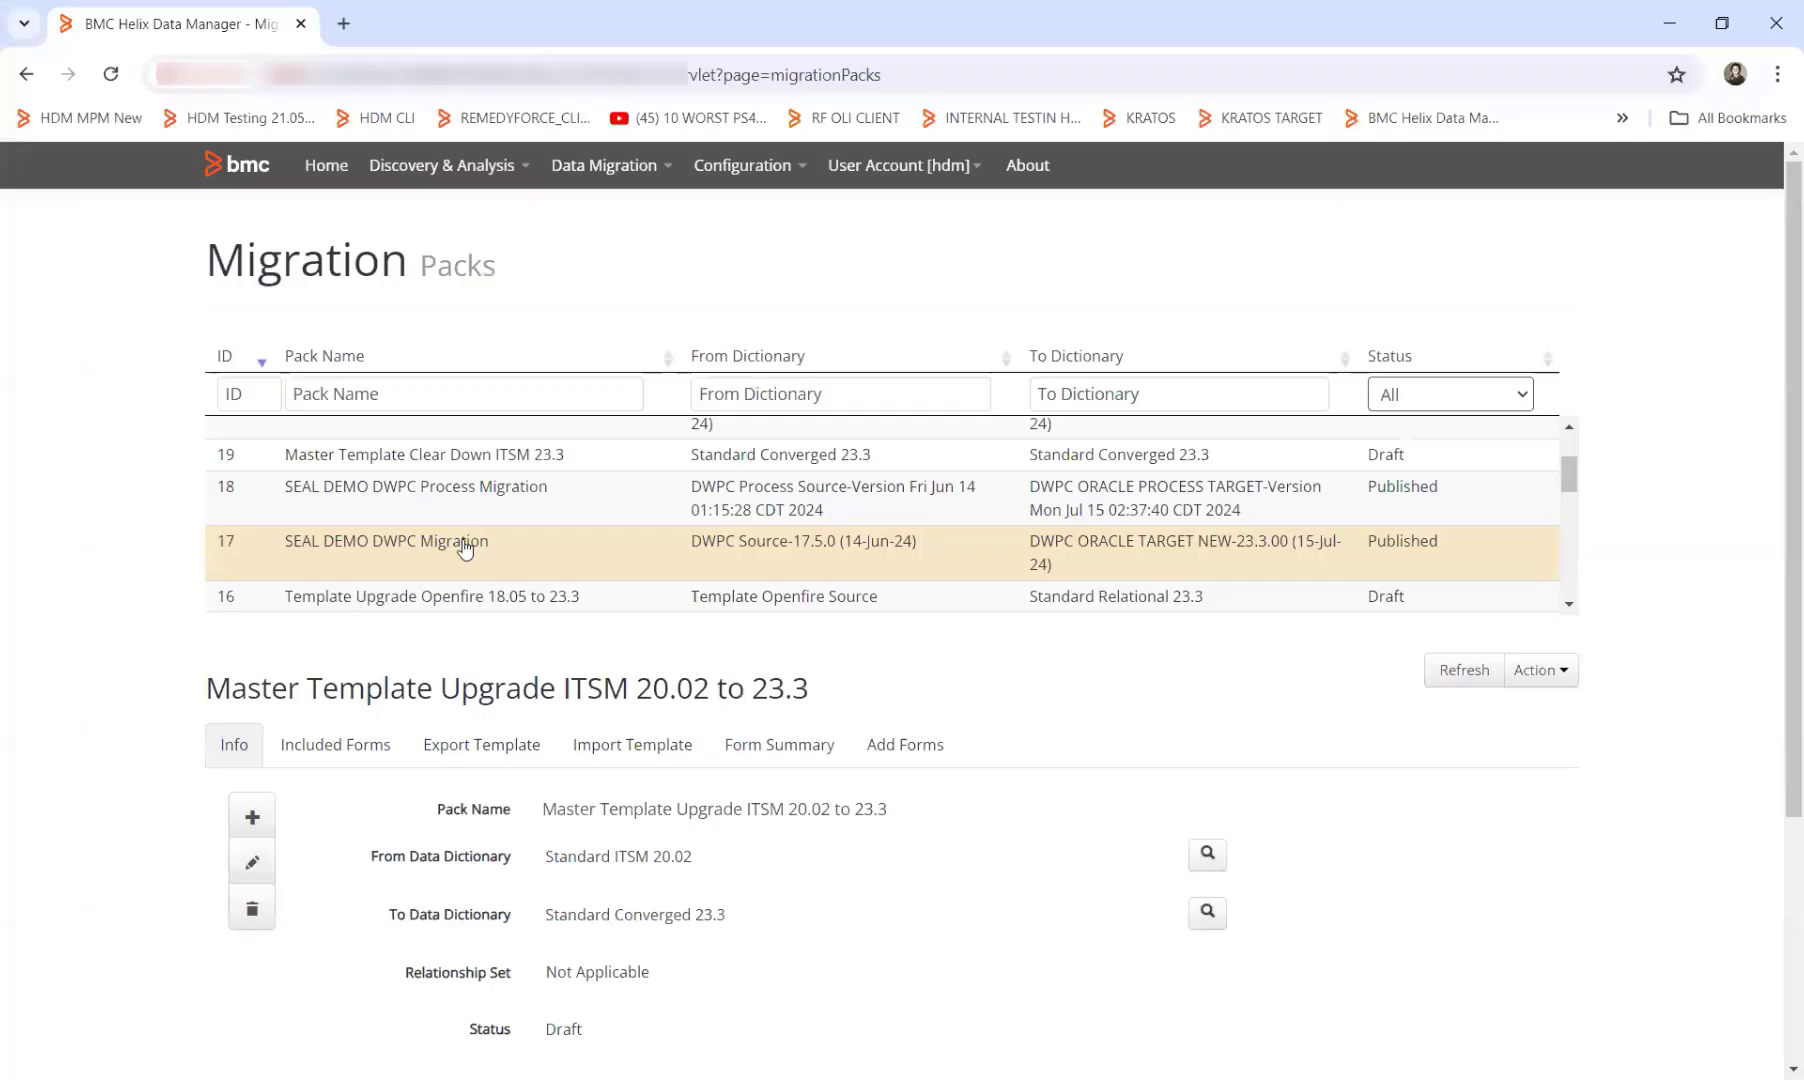
{"action": "left_click", "coordinate": [467, 545]}
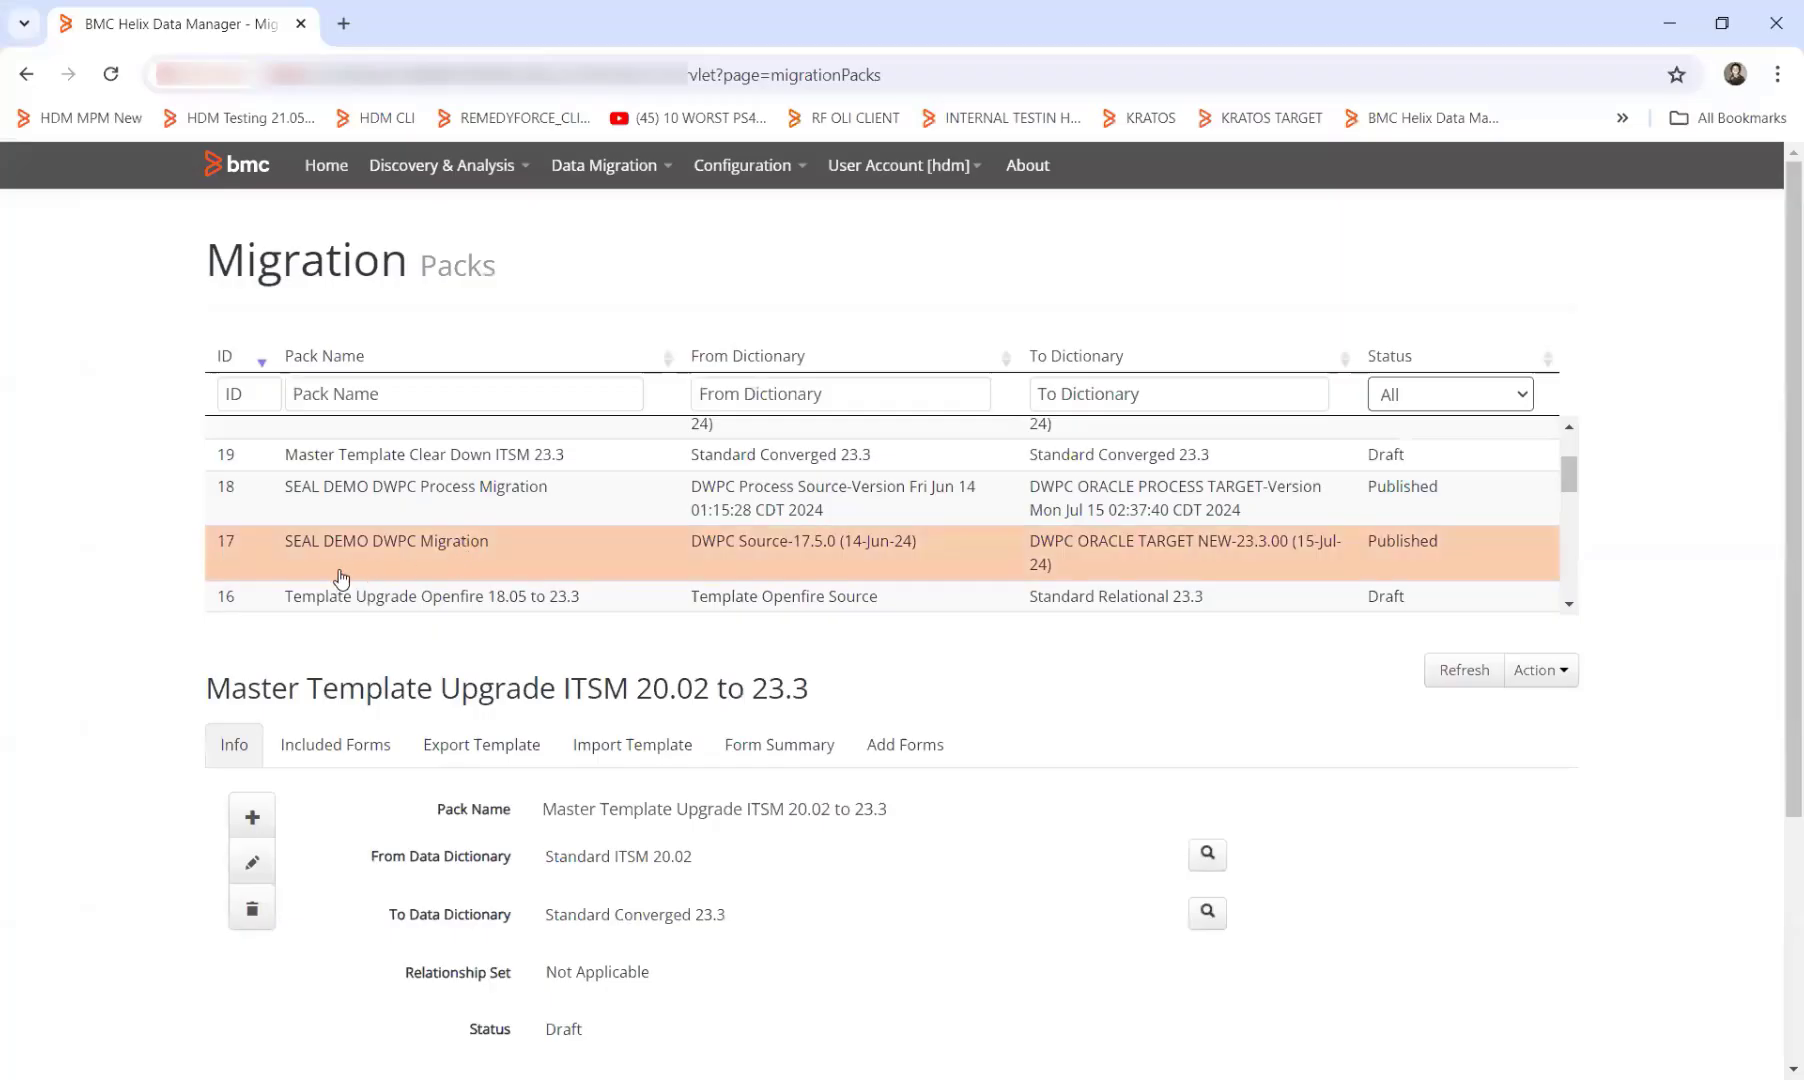
{"action": "left_click", "coordinate": [340, 745]}
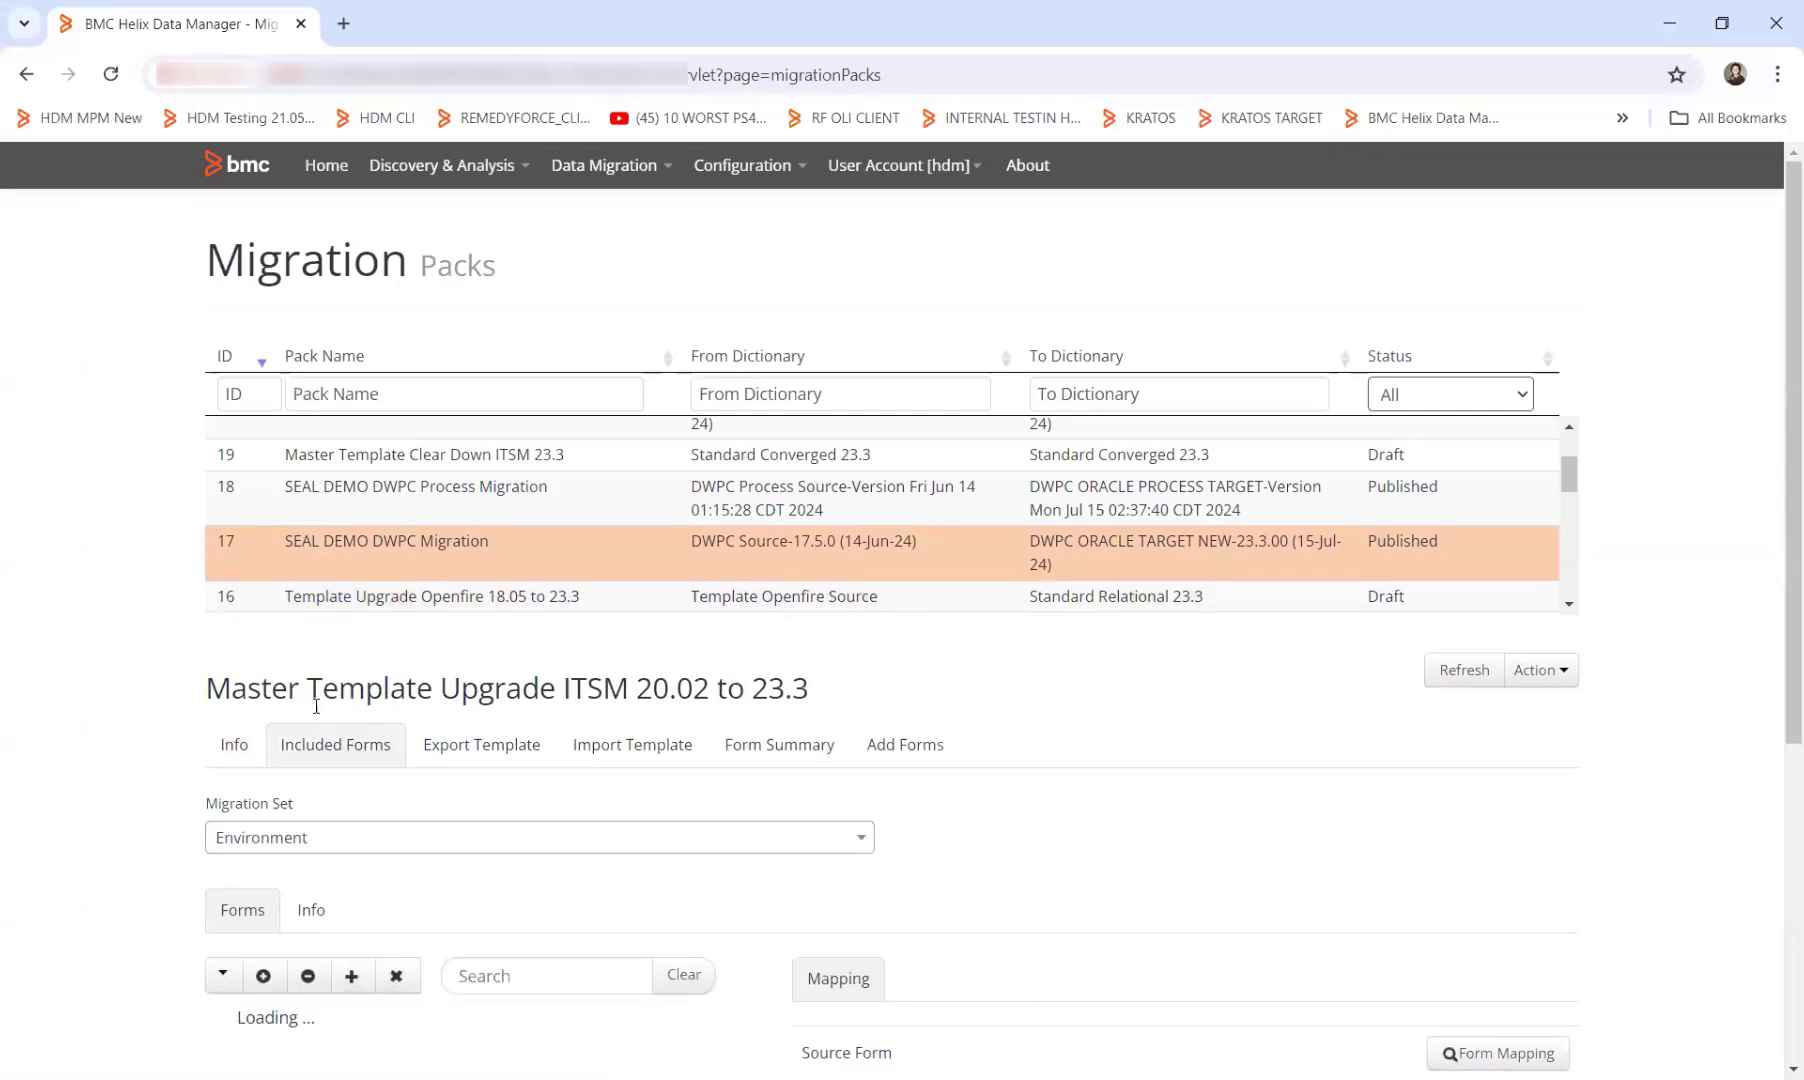
{"action": "scroll", "coordinate": [1266, 862], "scroll_direction": "down", "scroll_amount": 1}
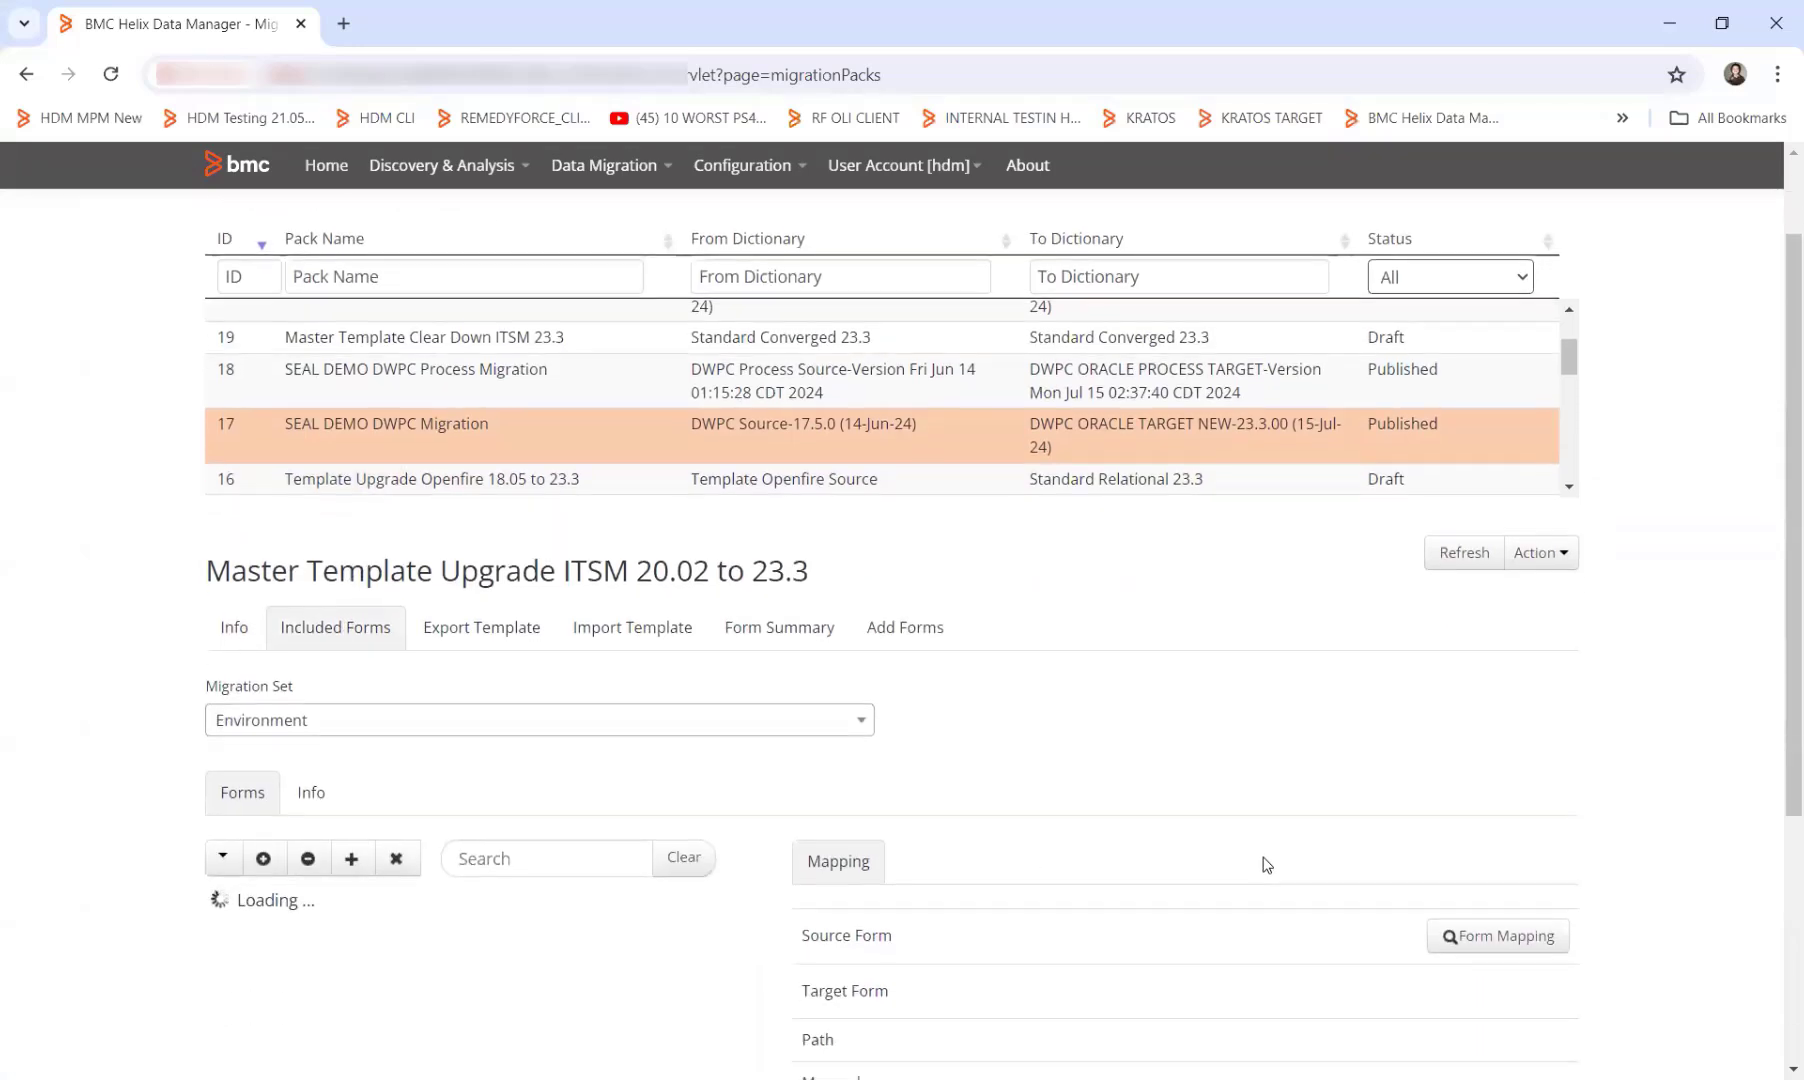
{"action": "left_click", "coordinate": [372, 430]}
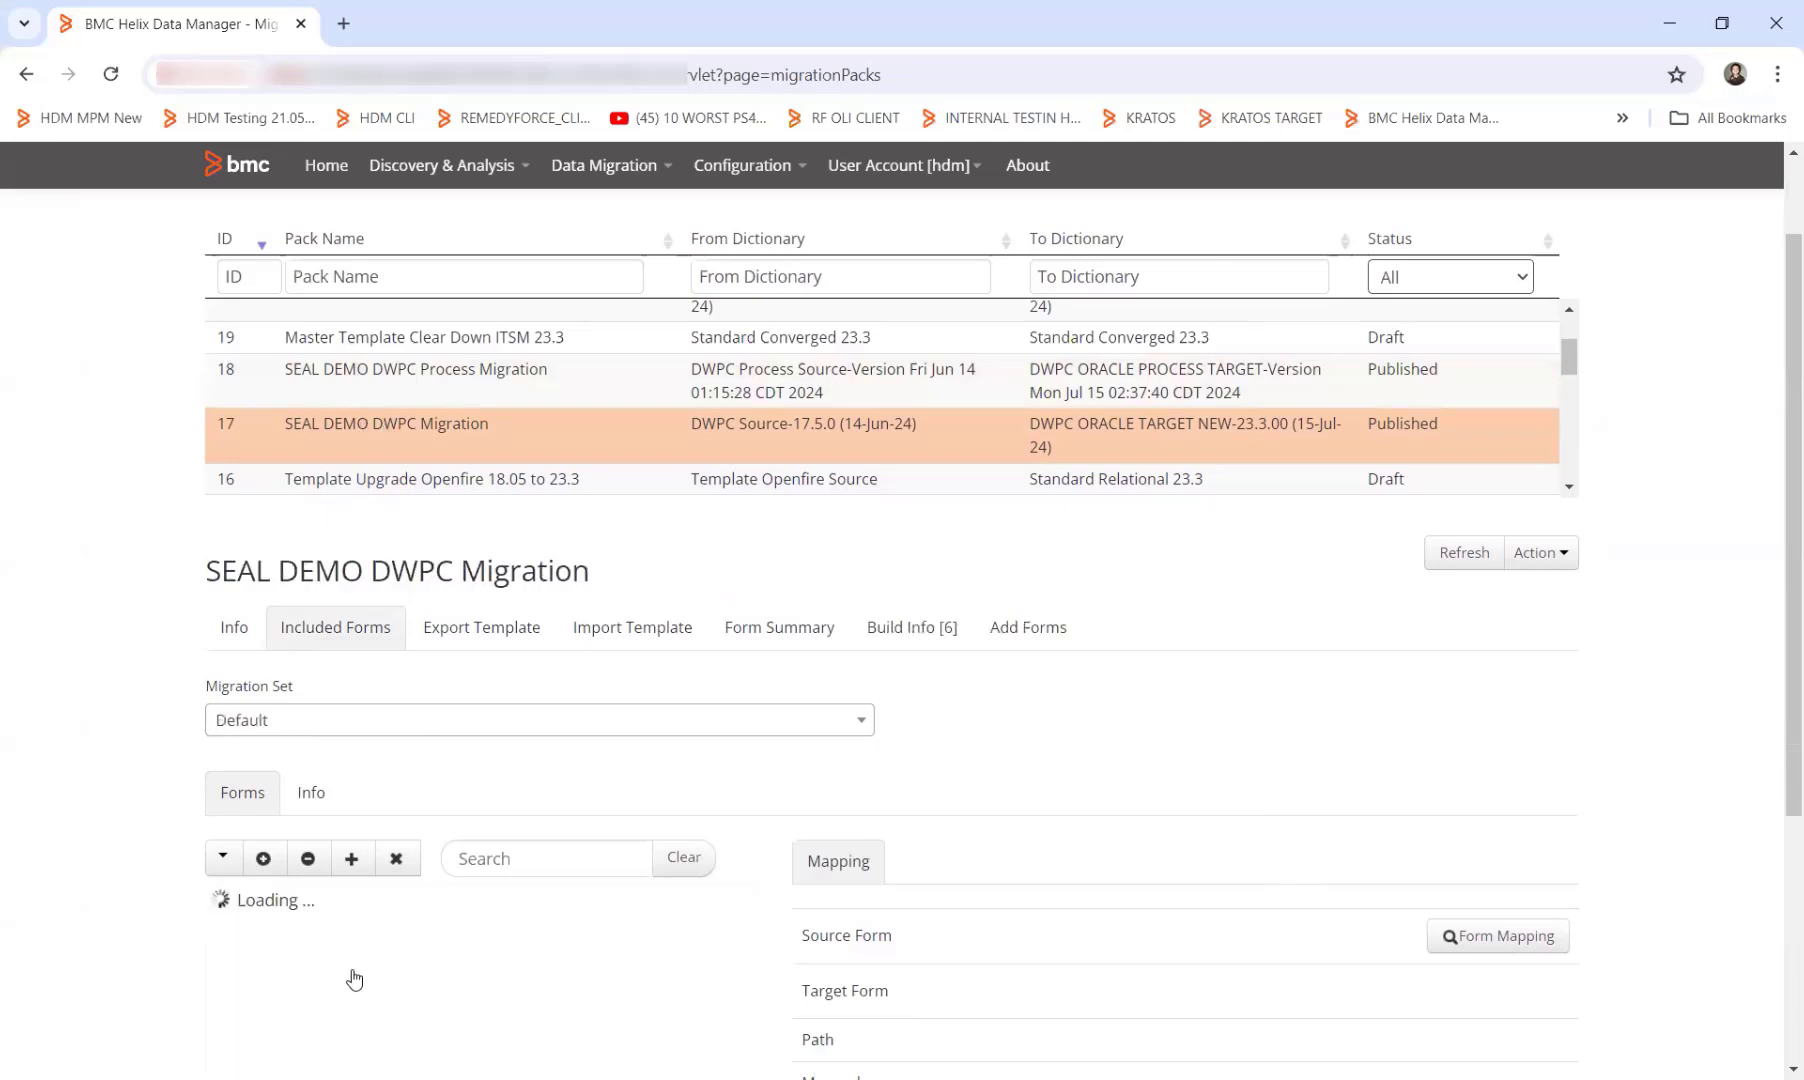
{"action": "scroll", "coordinate": [300, 943], "scroll_direction": "down", "scroll_amount": 2}
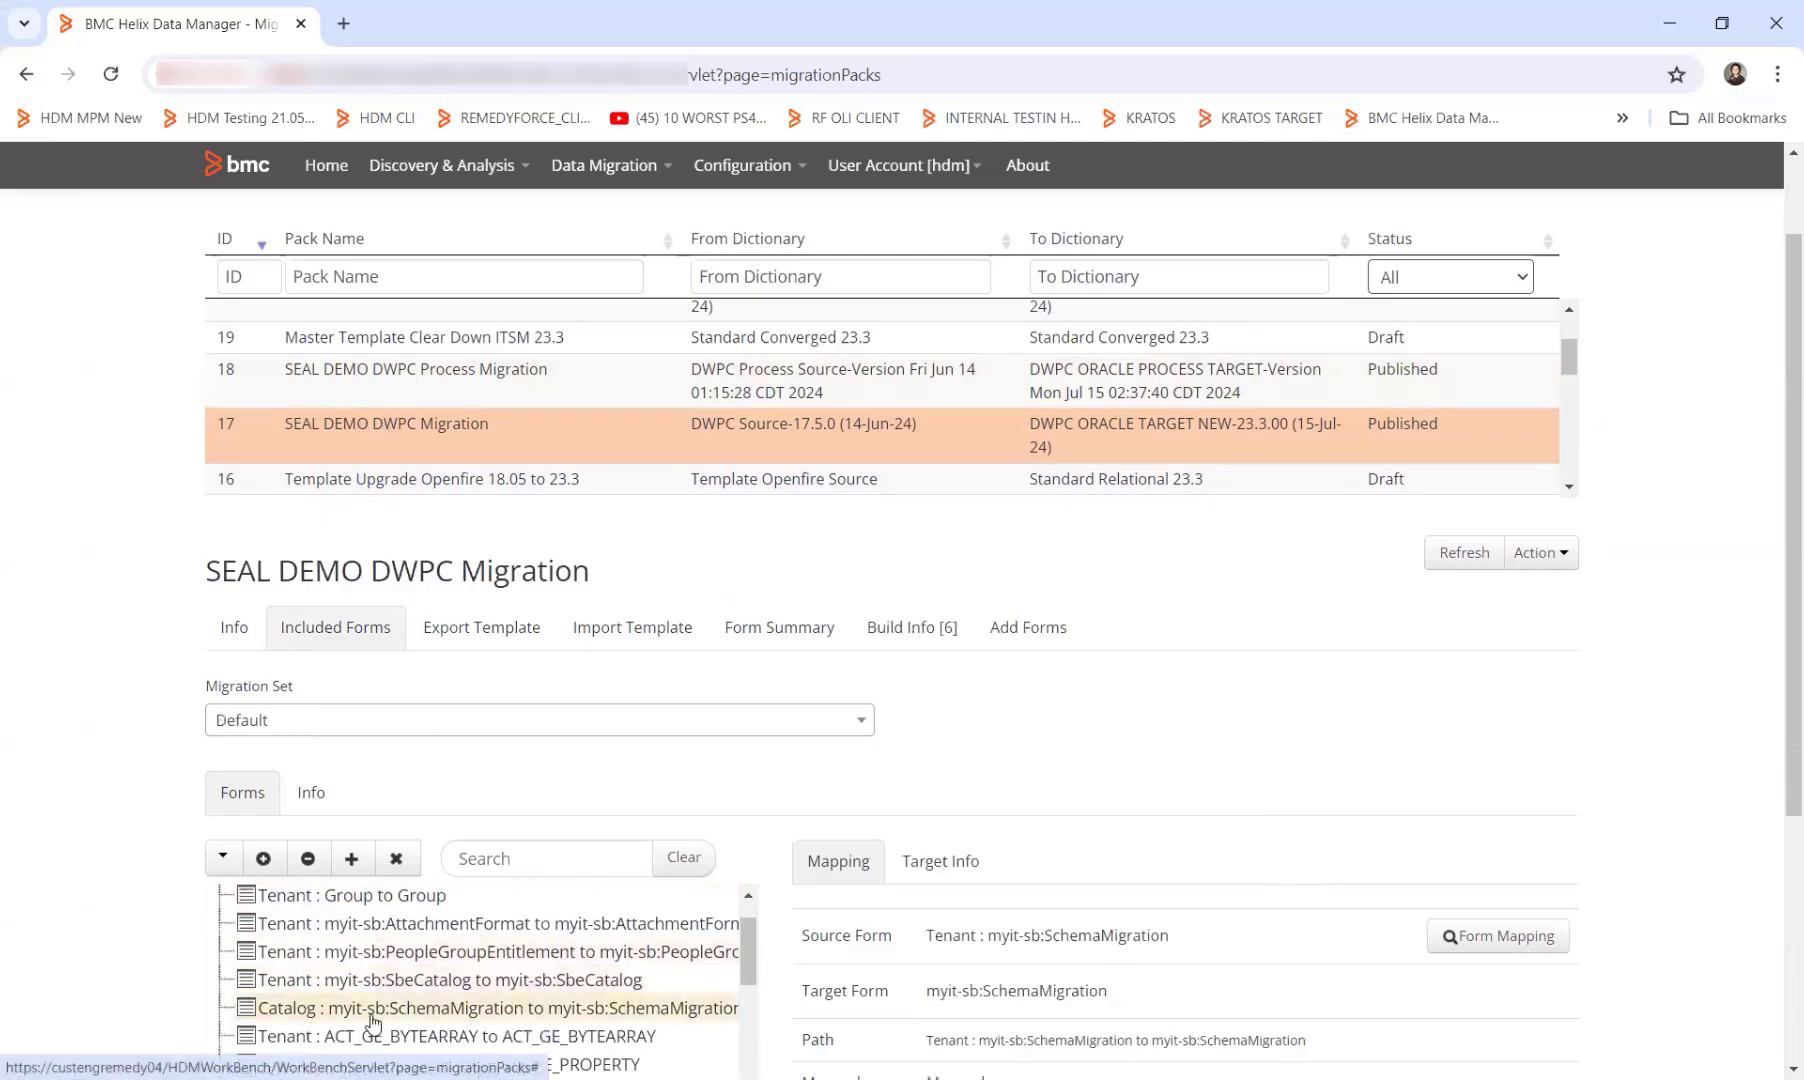
Step: Open the form mapping of Tenant : myit-sb:SchemaMigration and display its data enrichments
{"action": "scroll", "coordinate": [1632, 795], "scroll_direction": "down", "scroll_amount": 1}
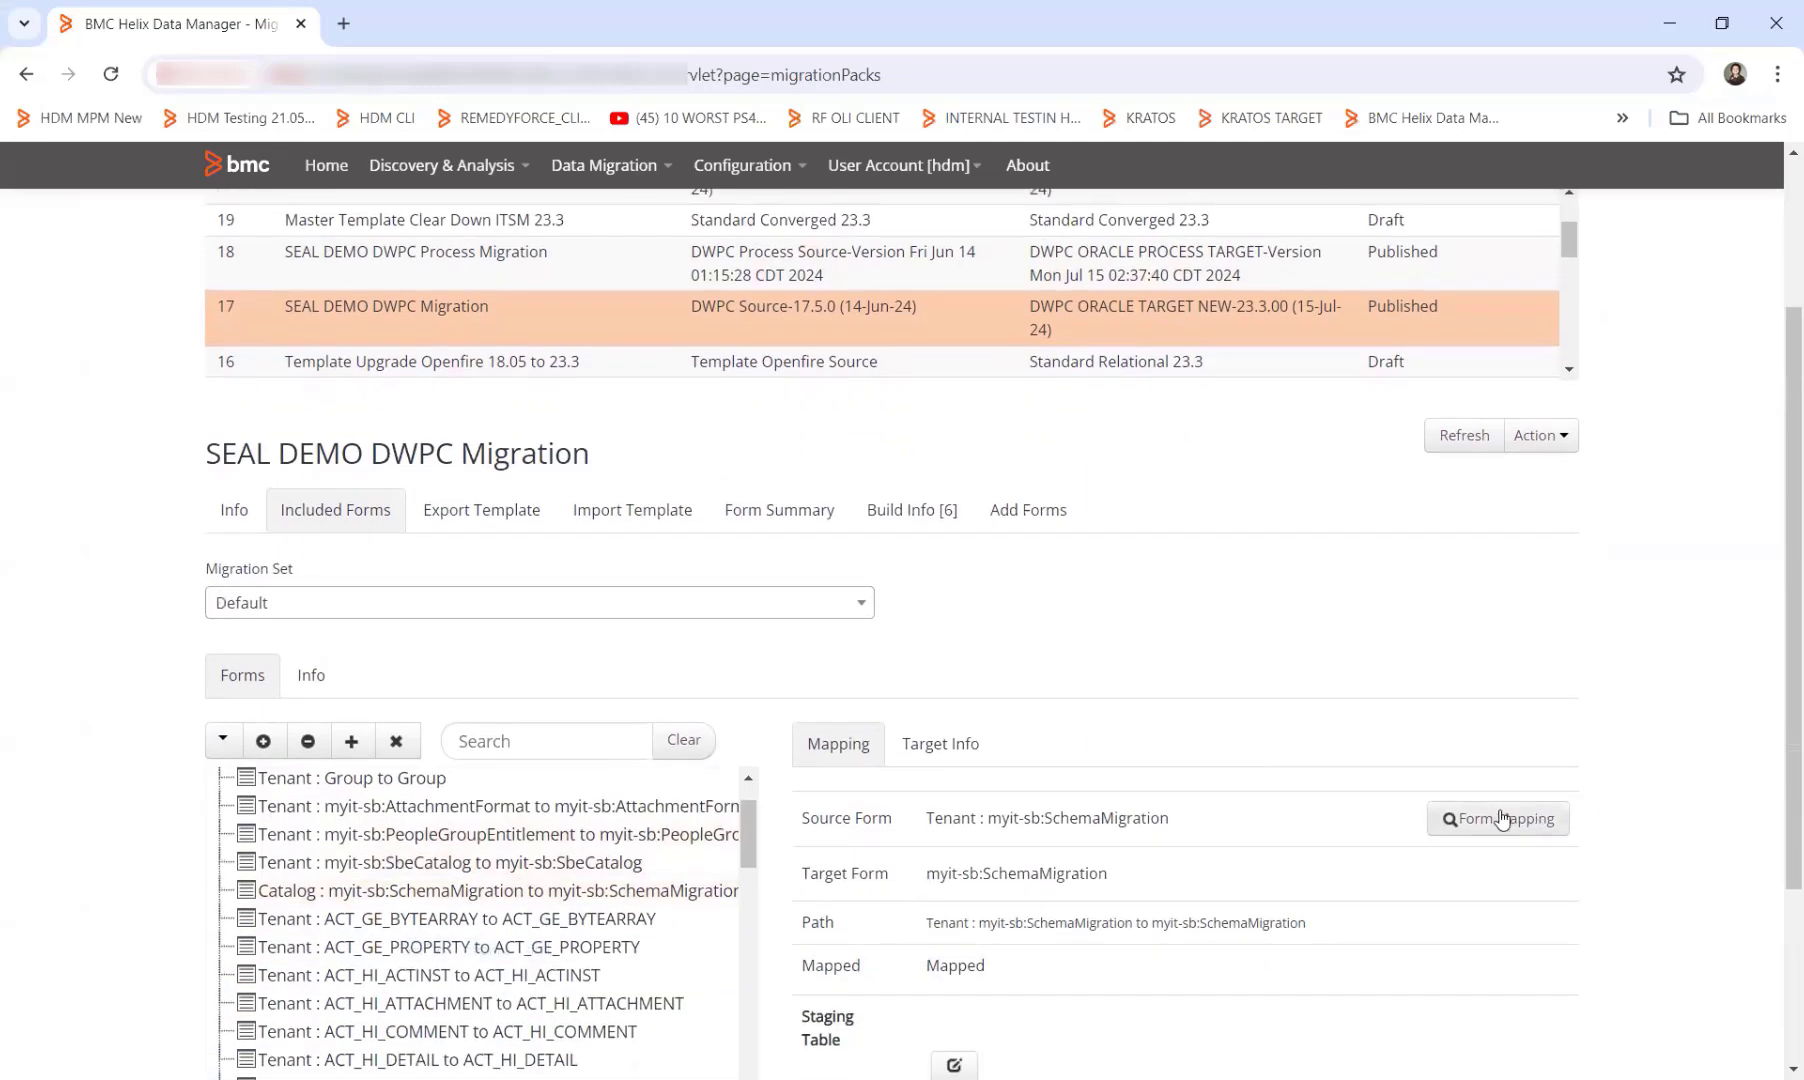
{"action": "left_click", "coordinate": [1466, 812]}
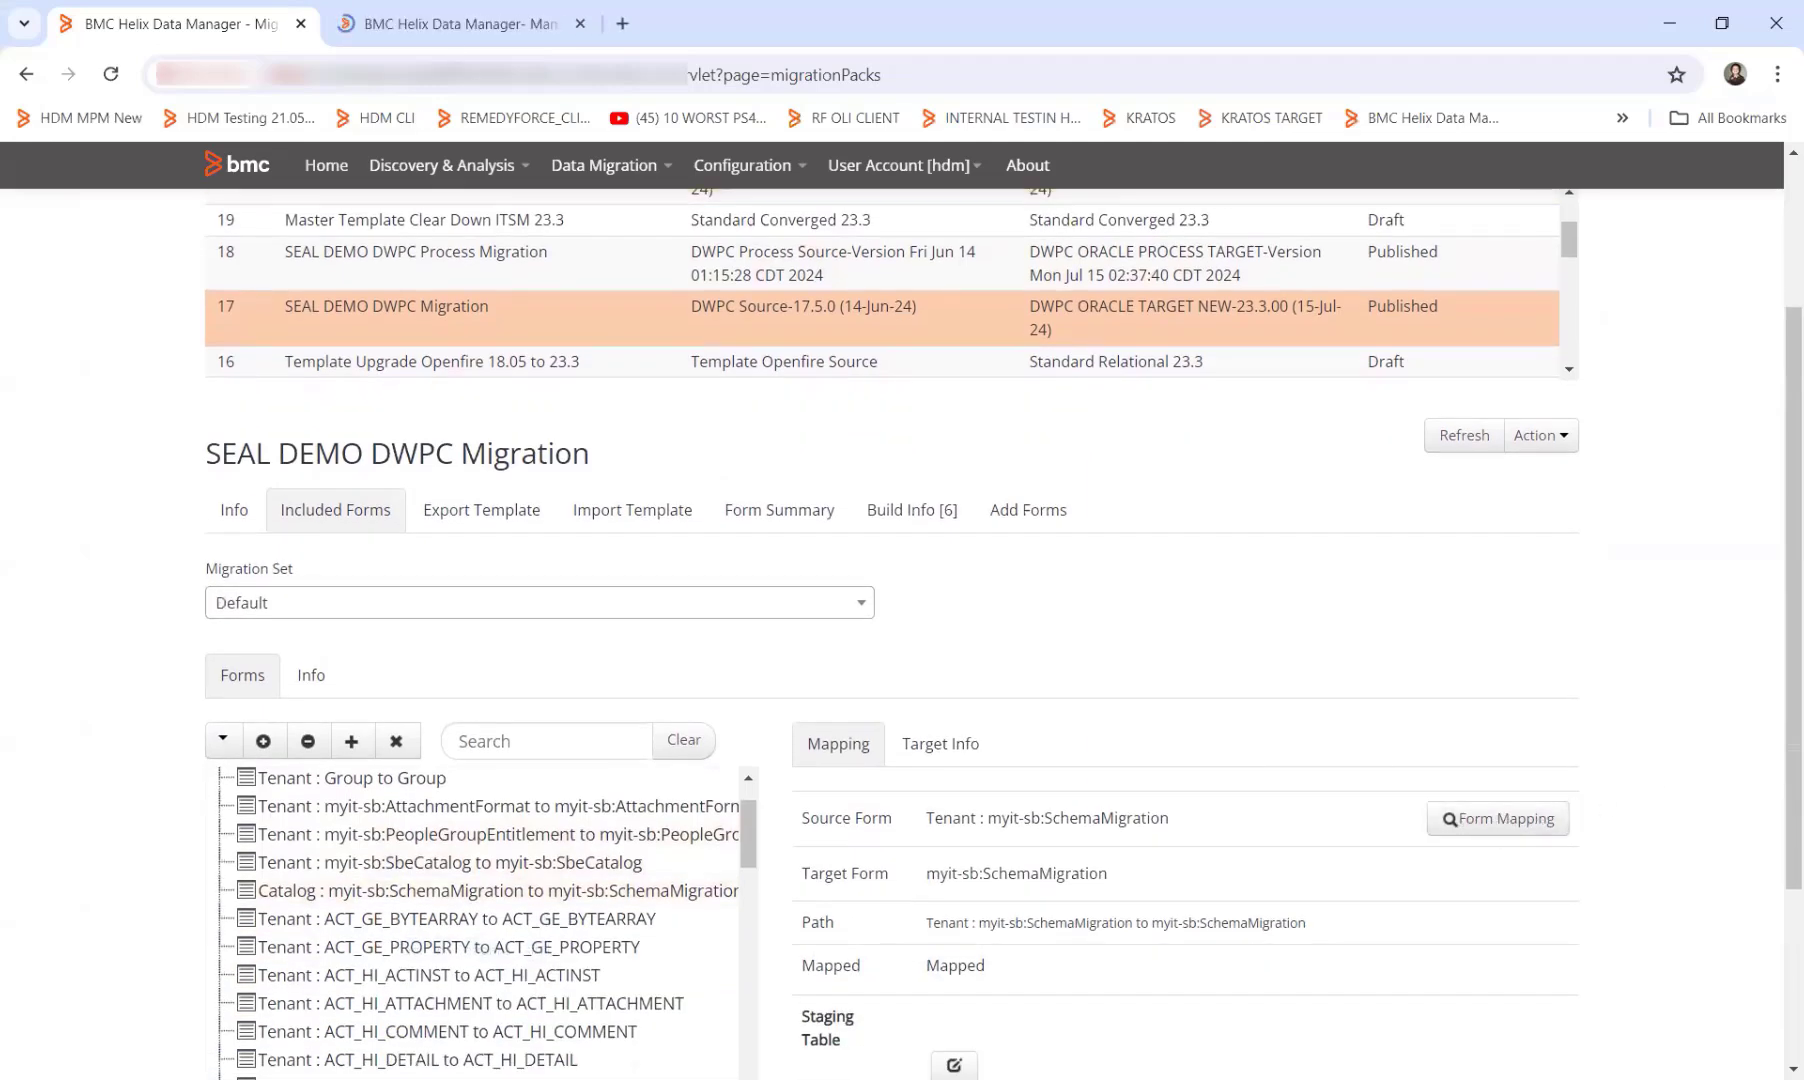
{"action": "left_click", "coordinate": [460, 30]}
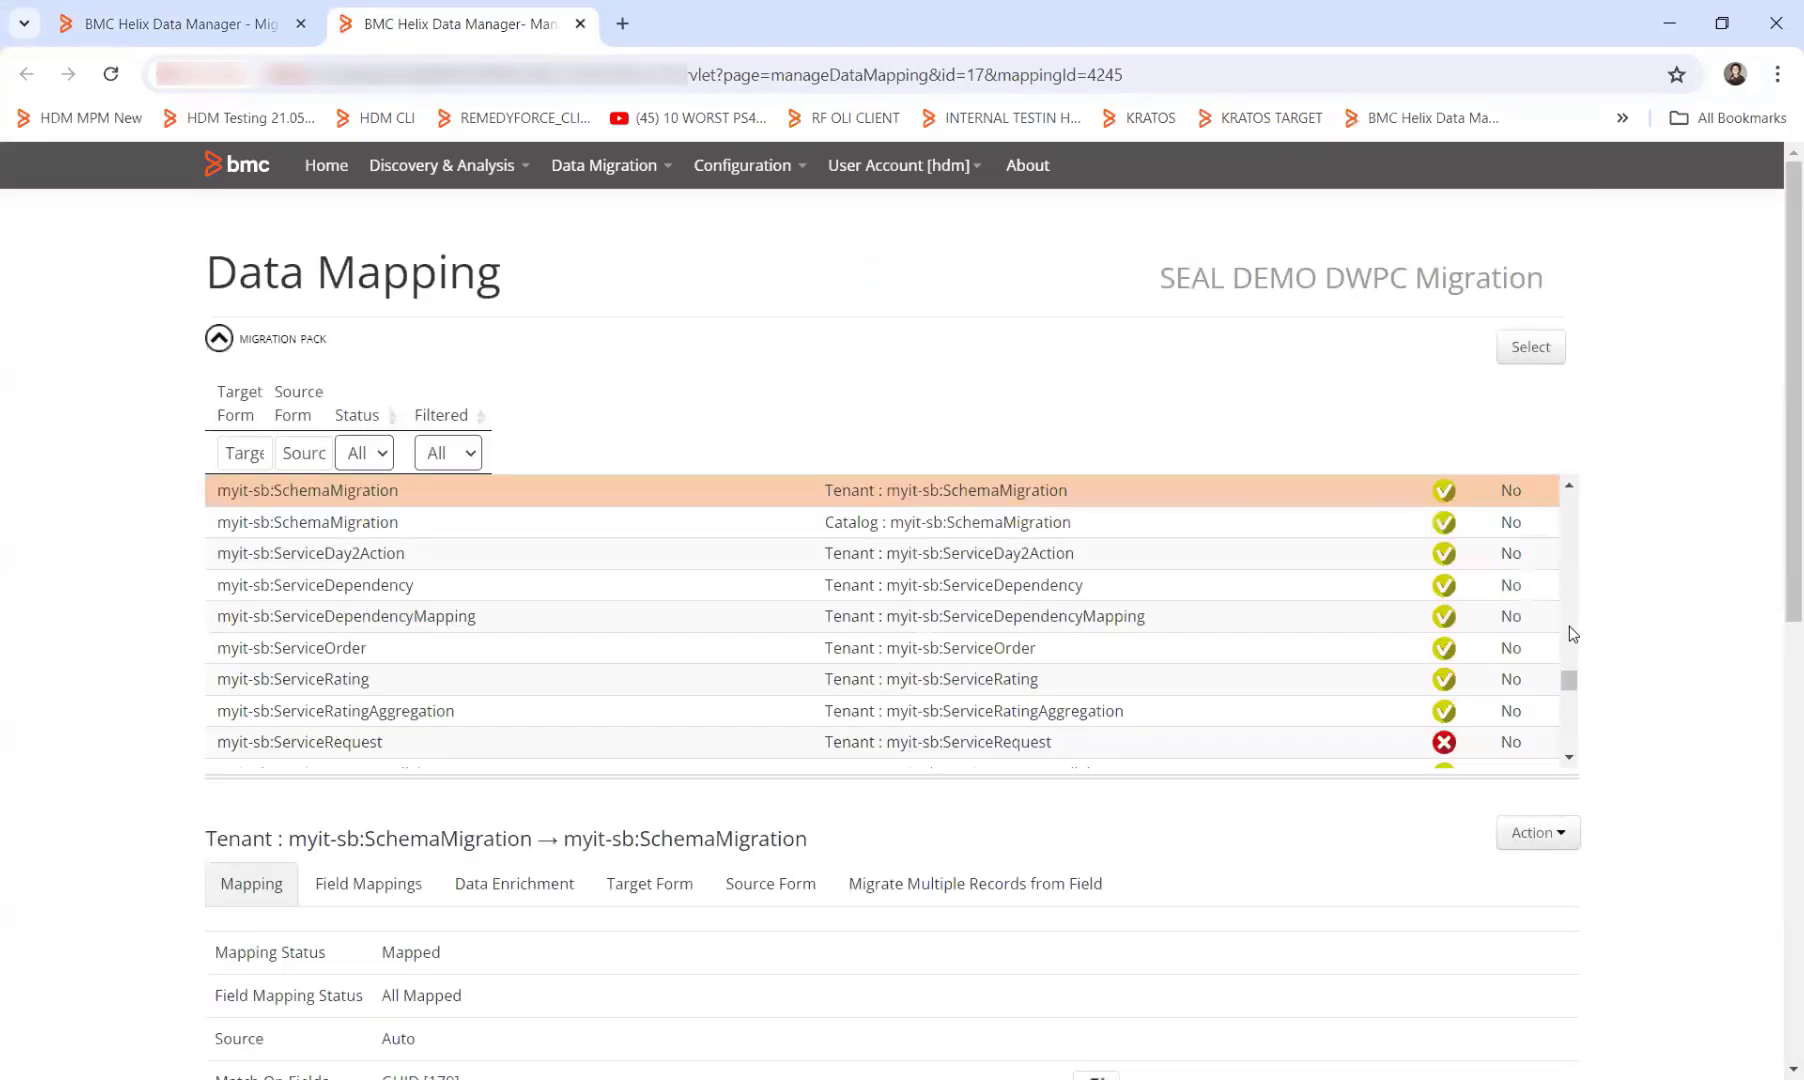
{"action": "scroll", "coordinate": [1570, 630], "scroll_direction": "down", "scroll_amount": 5}
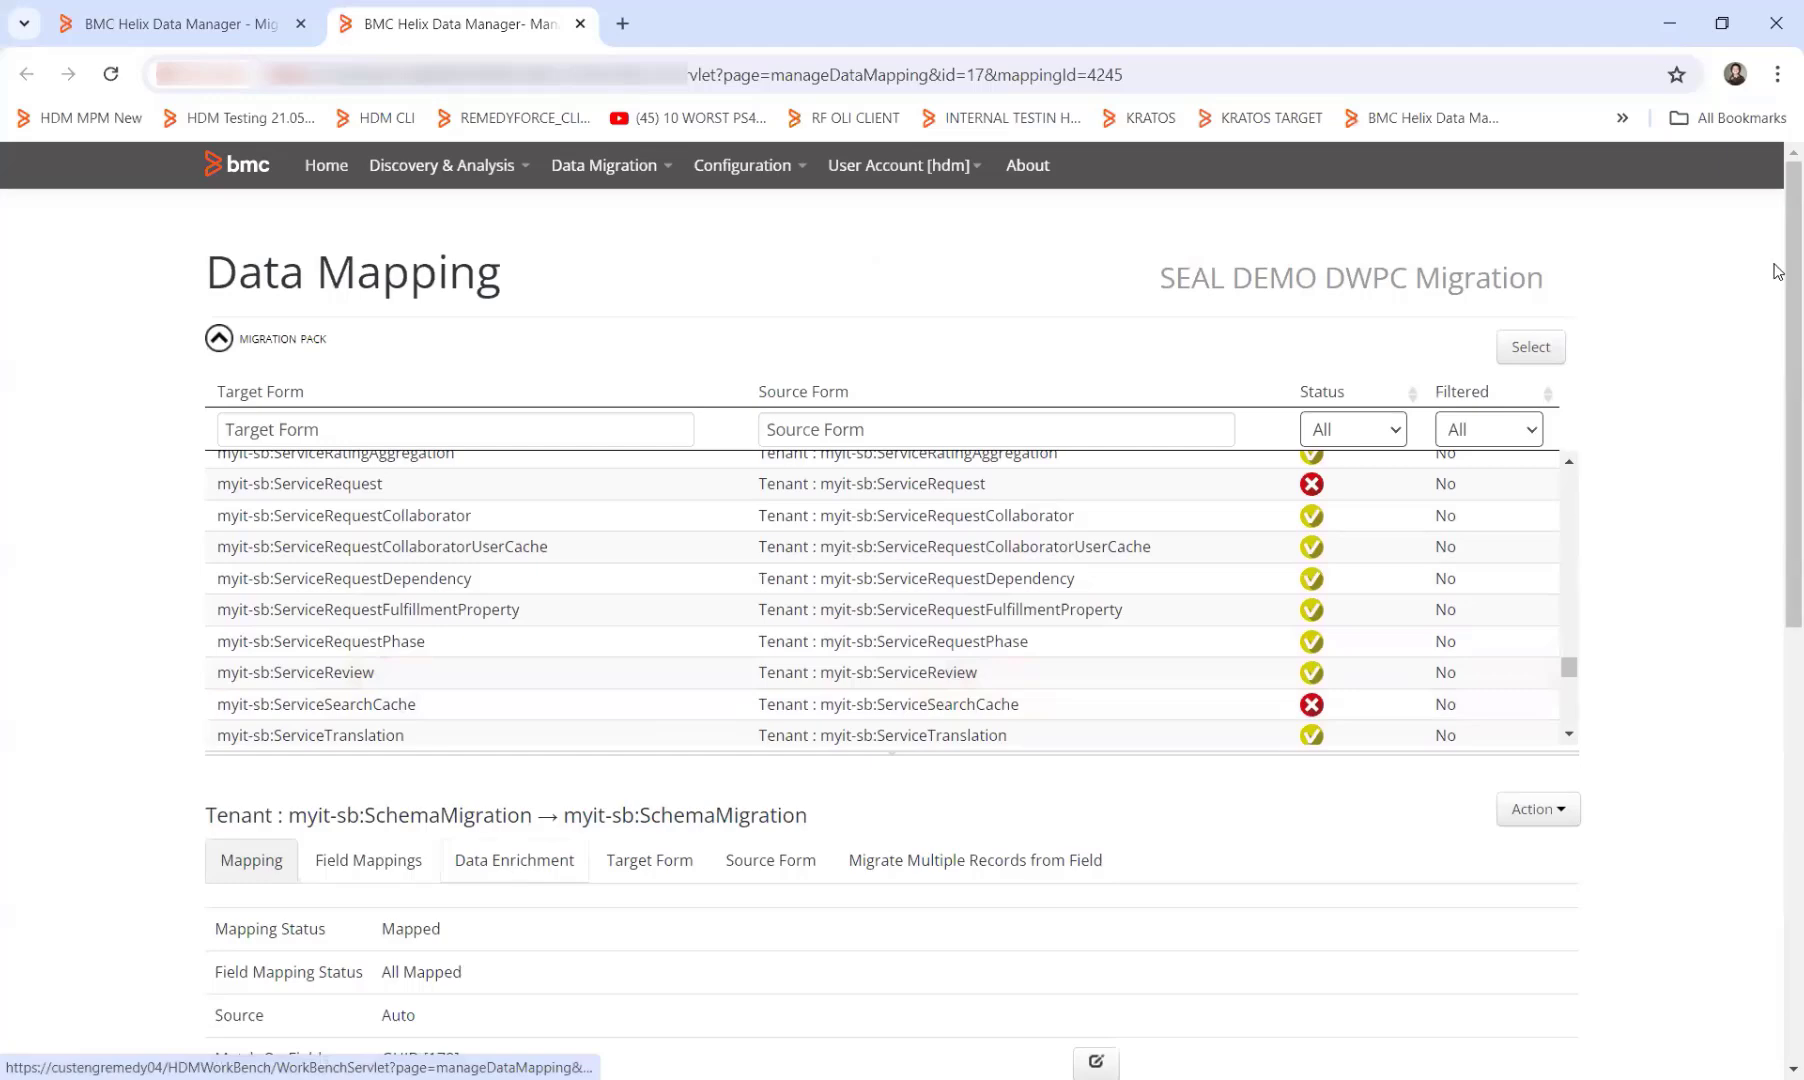
{"action": "scroll", "coordinate": [1776, 275], "scroll_direction": "down", "scroll_amount": 6}
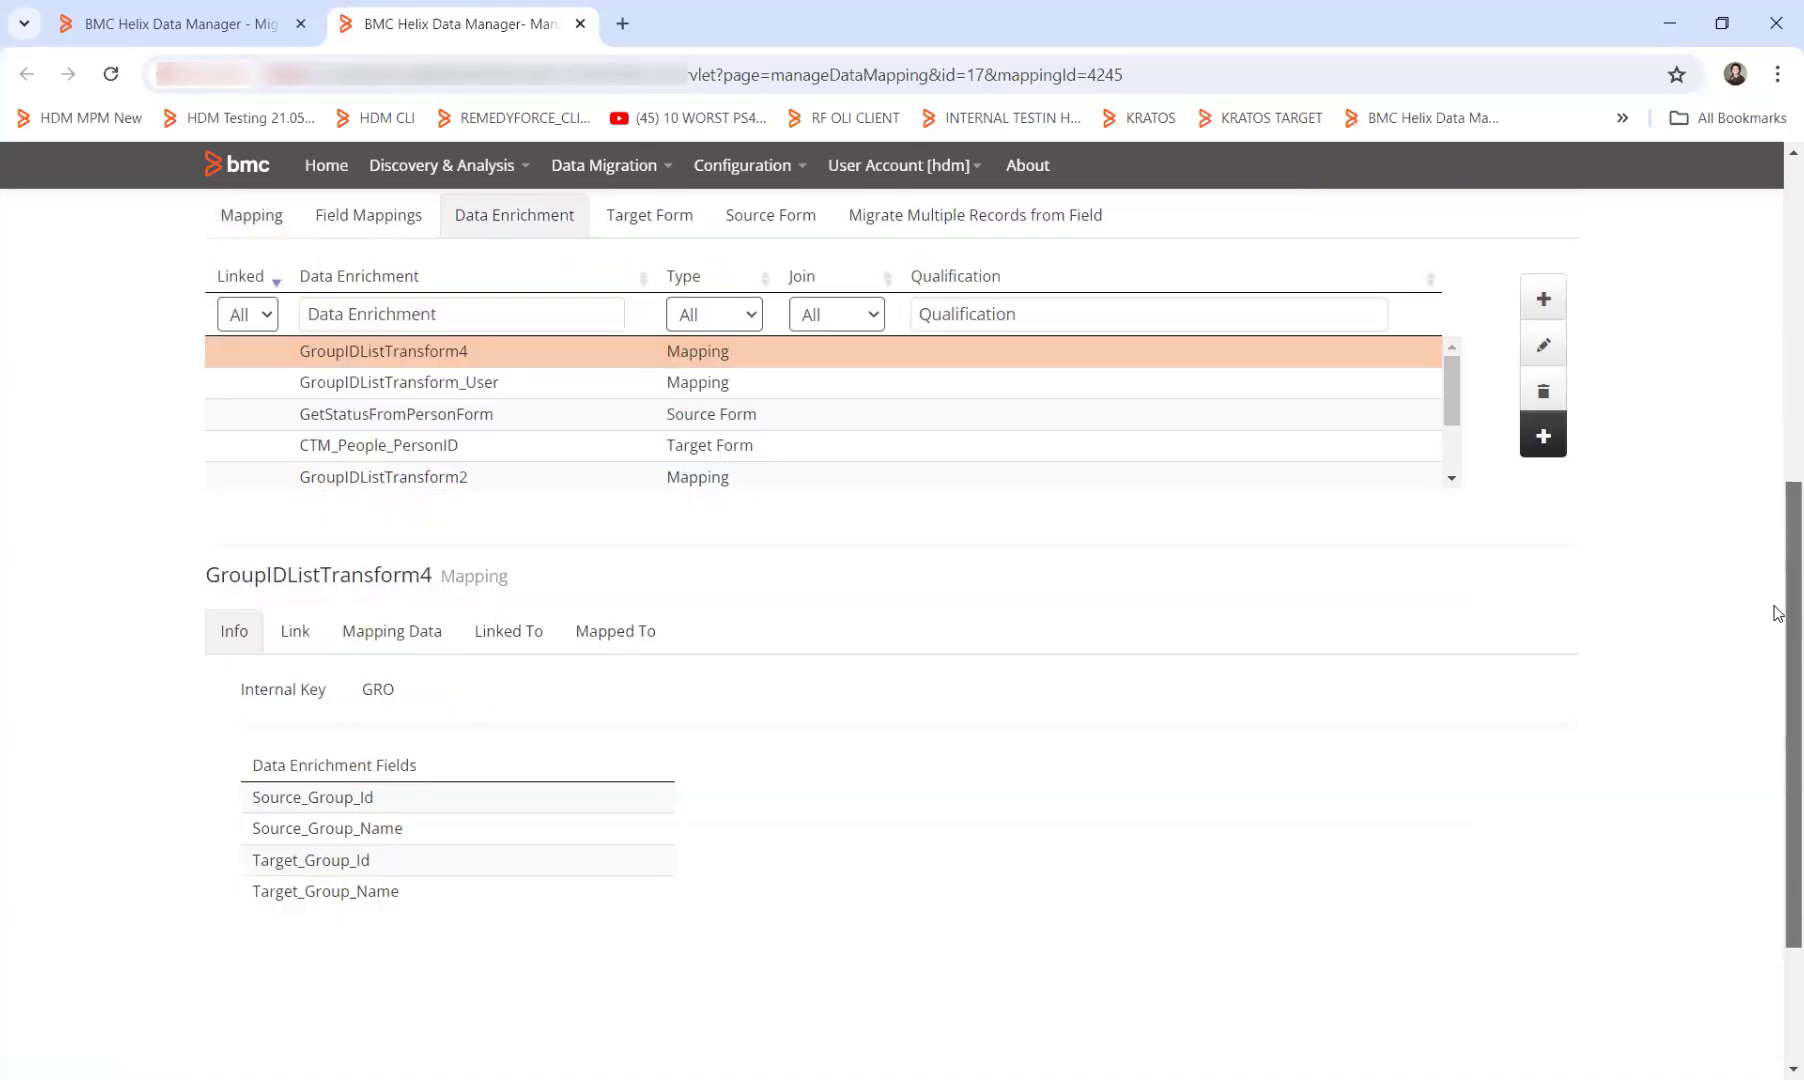
Step: Sort the data enrichments by name and open the mapping data of GroupIDListTransform
{"action": "scroll", "coordinate": [437, 387], "scroll_direction": "up", "scroll_amount": 1}
{"action": "left_click", "coordinate": [419, 396]}
{"action": "scroll", "coordinate": [456, 523], "scroll_direction": "down", "scroll_amount": 2}
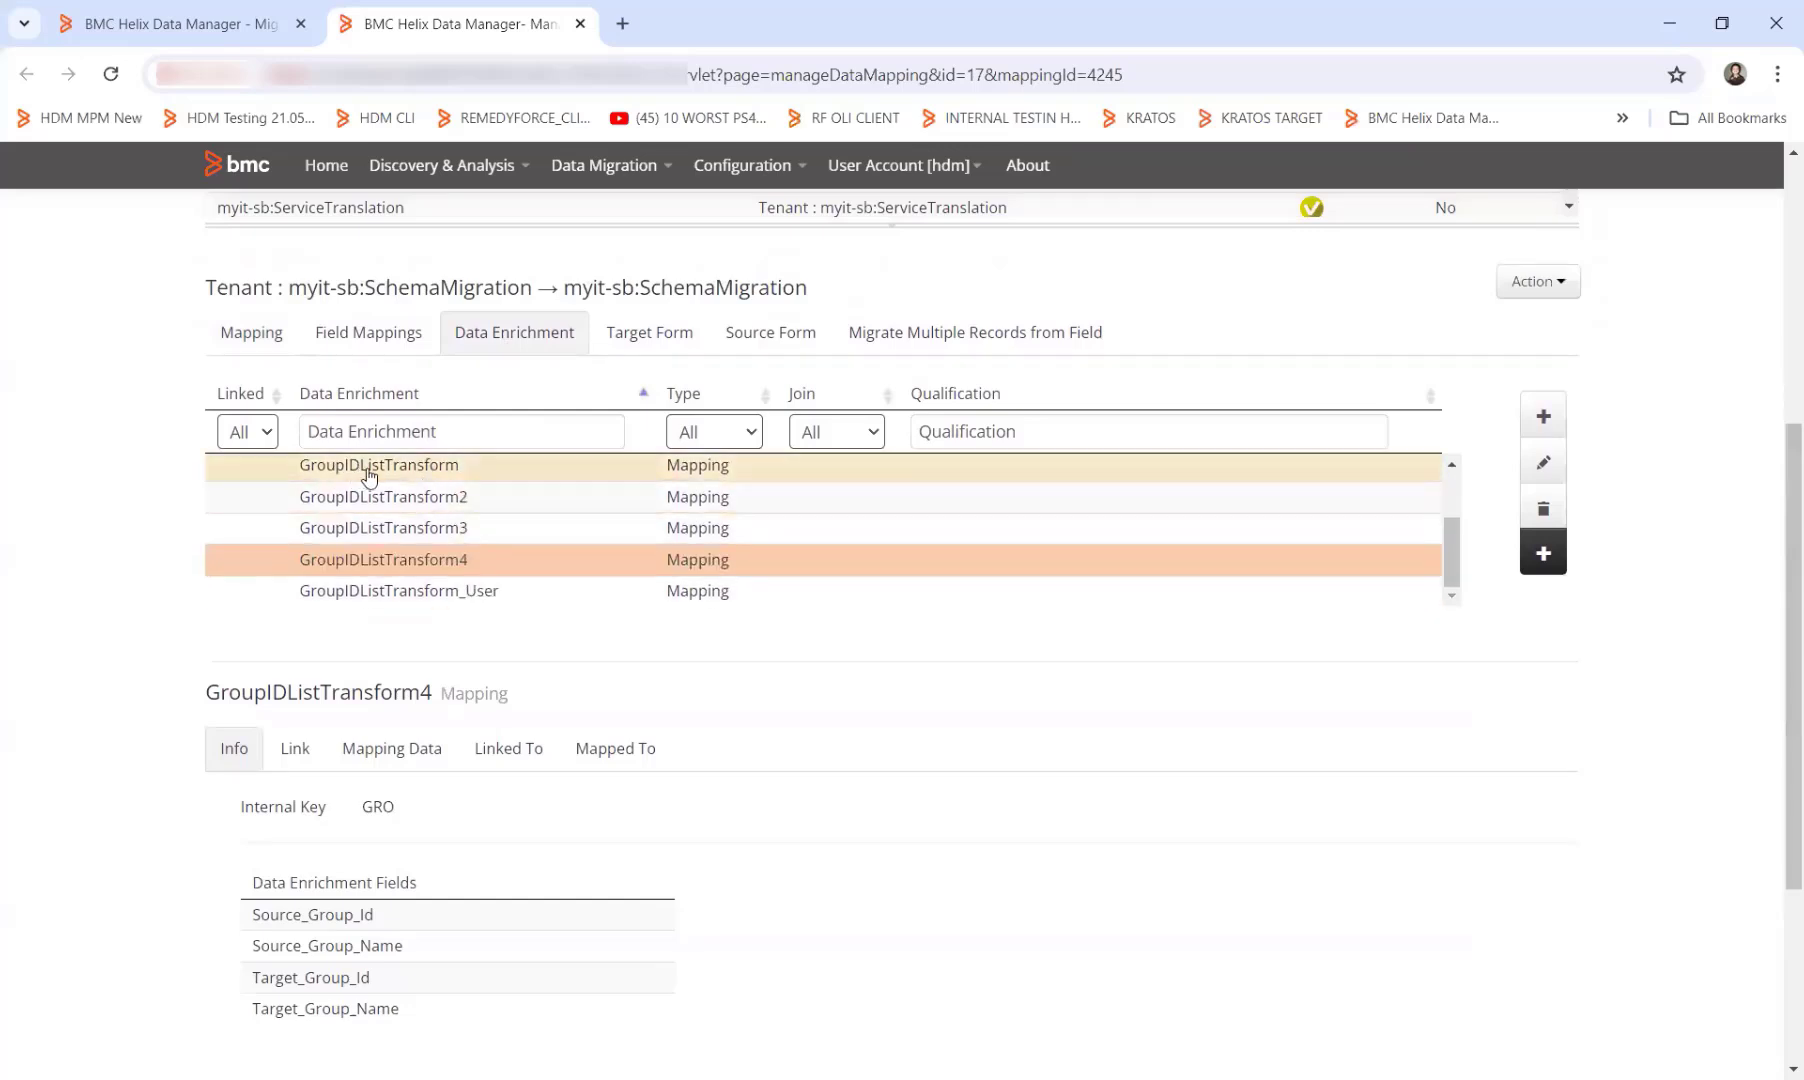
{"action": "left_click", "coordinate": [431, 470]}
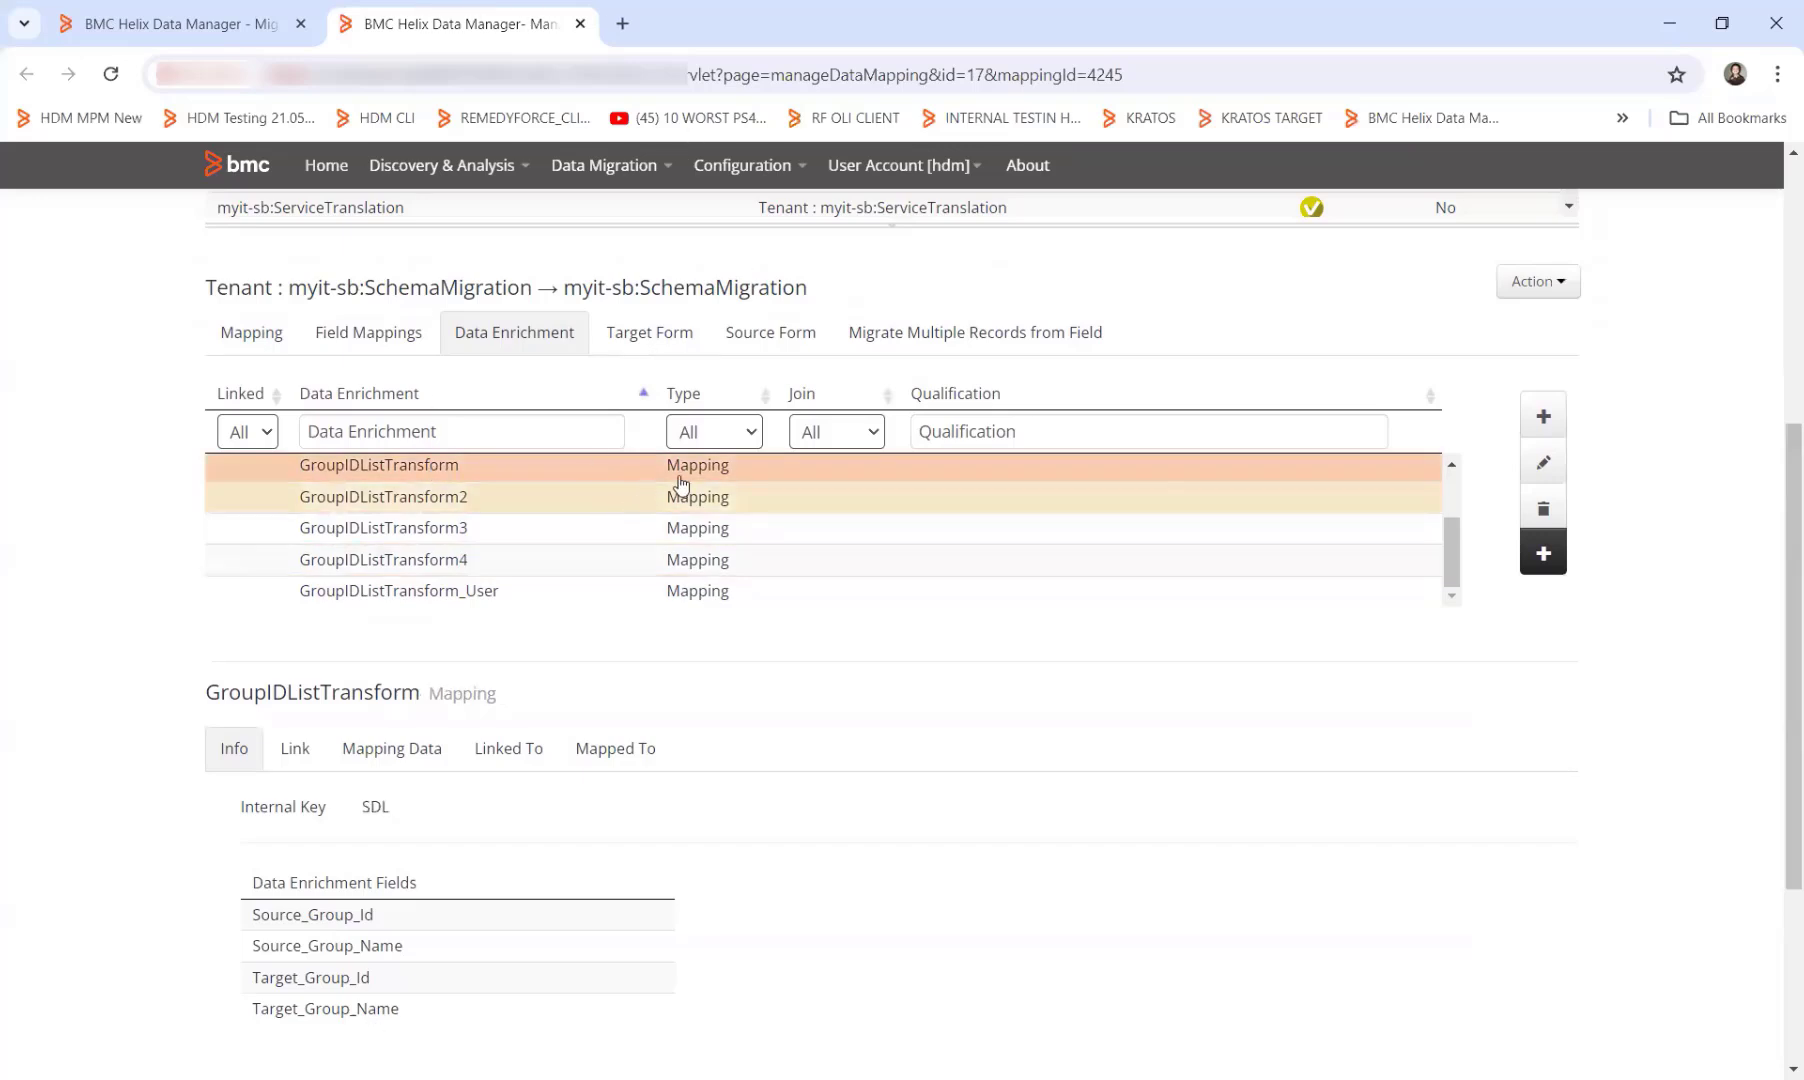
{"action": "left_click", "coordinate": [386, 757]}
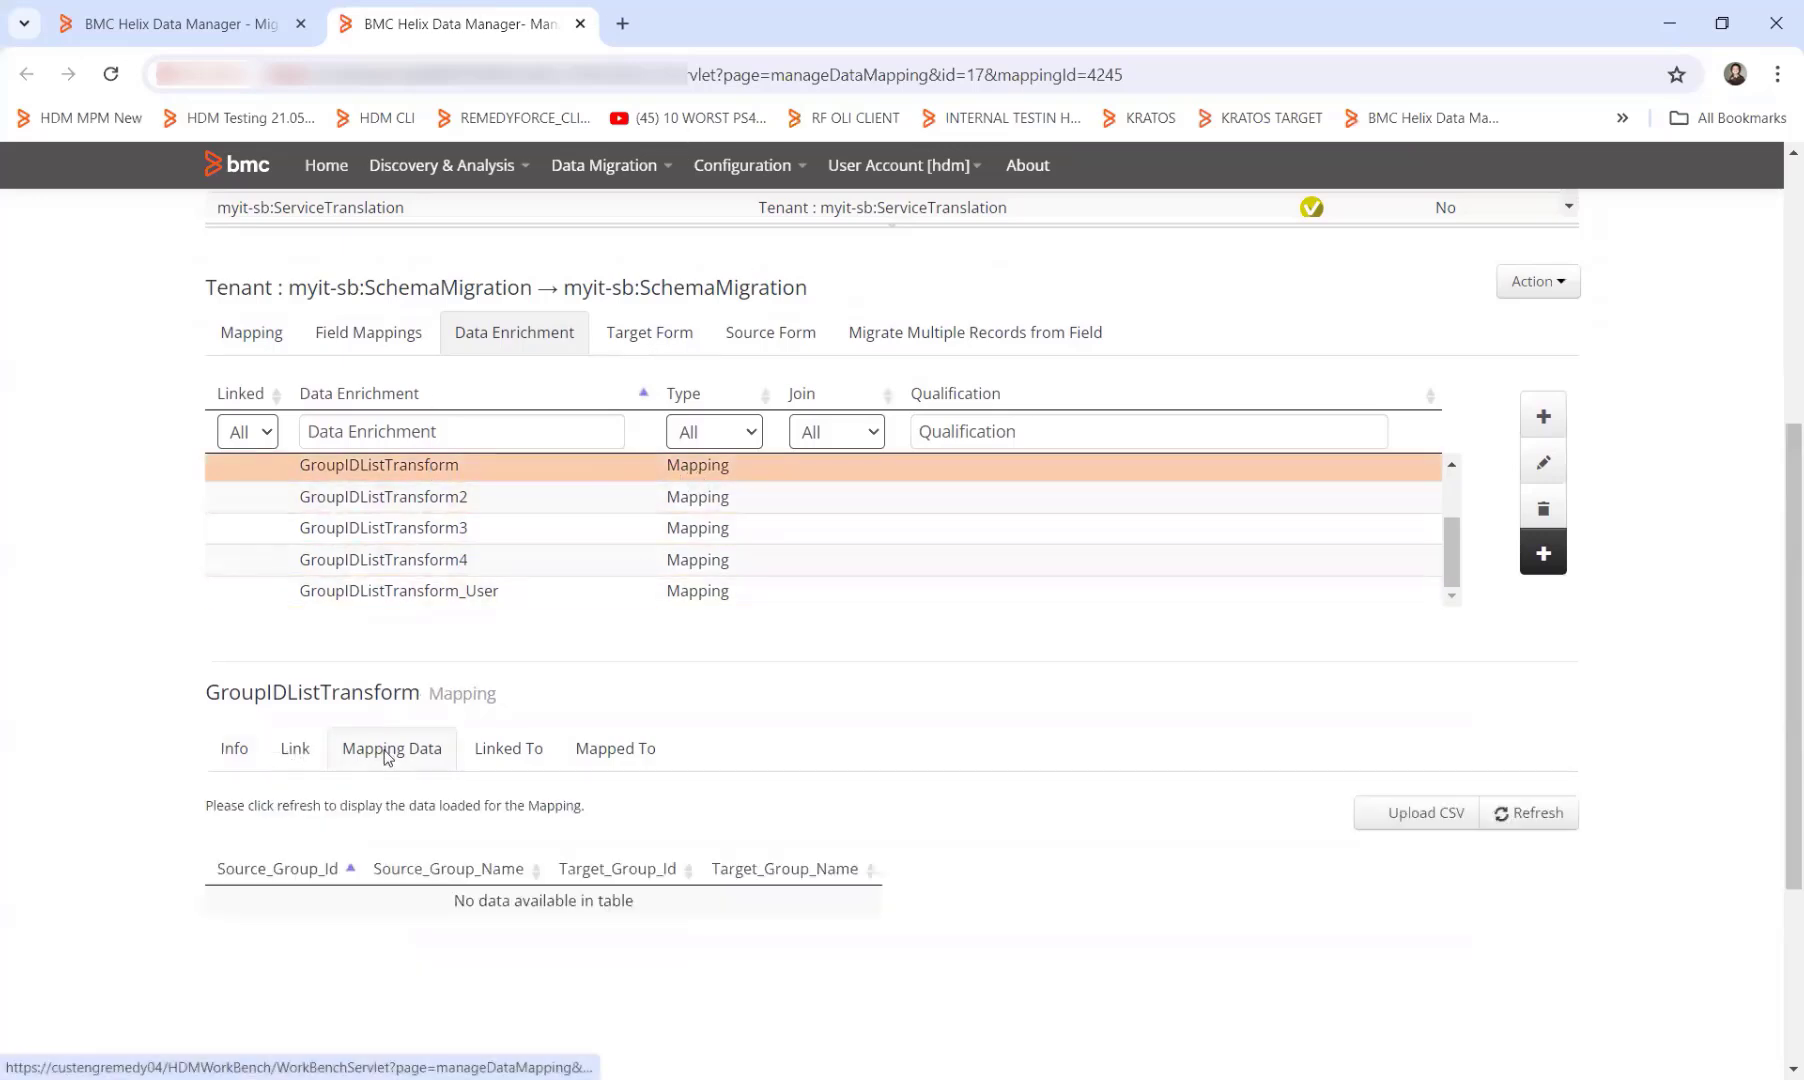
{"action": "left_click", "coordinate": [1415, 813]}
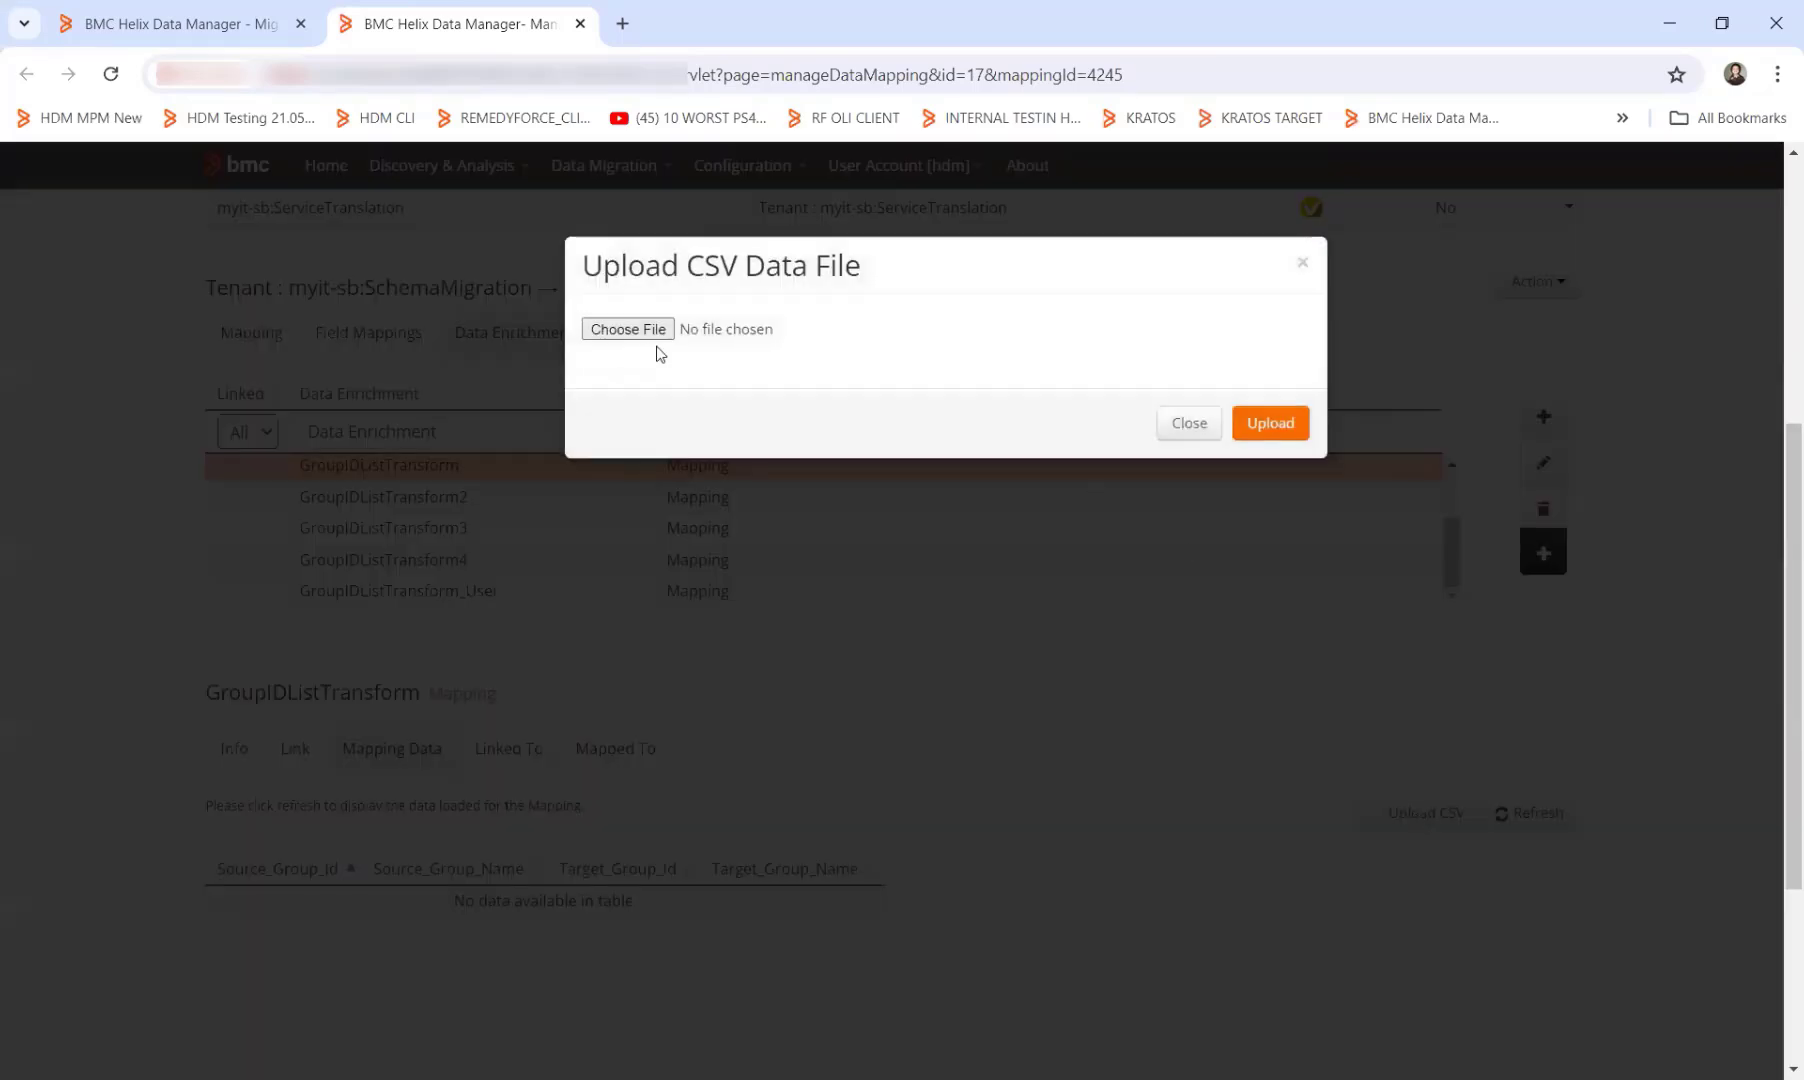
{"action": "left_click", "coordinate": [628, 330]}
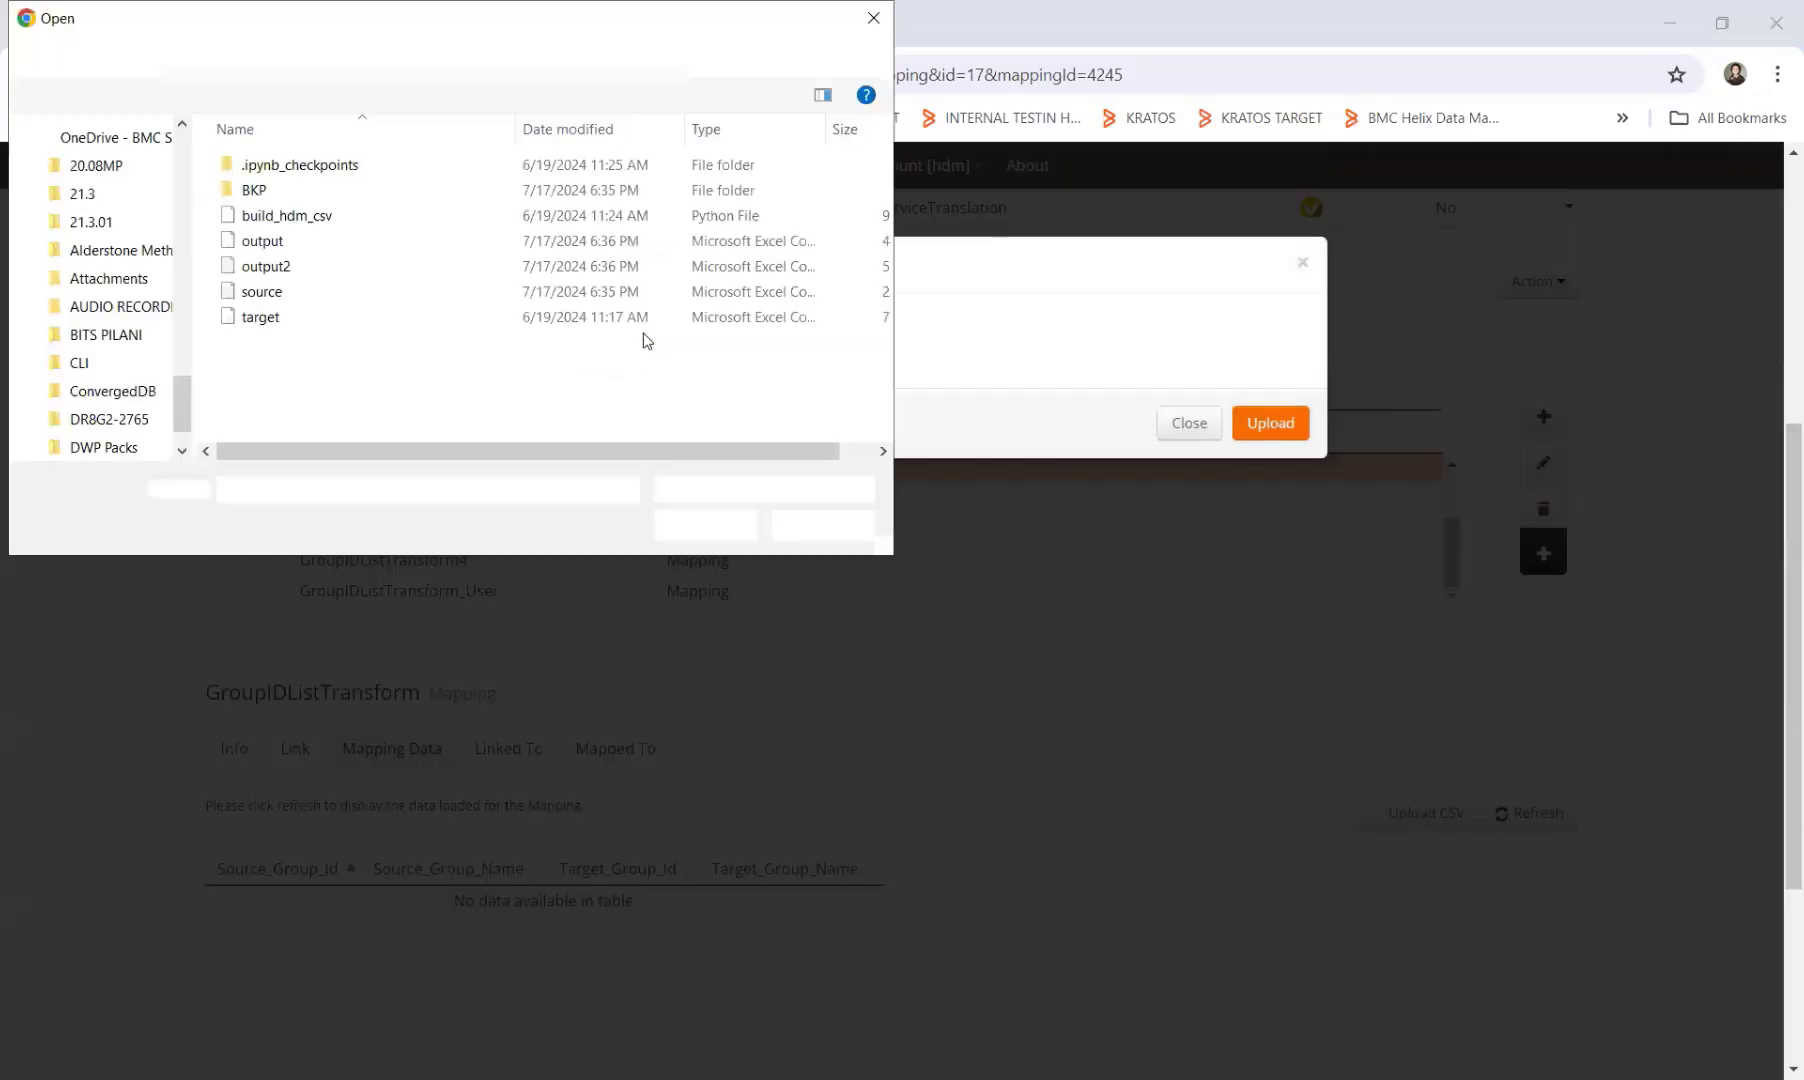
{"action": "left_click", "coordinate": [313, 243]}
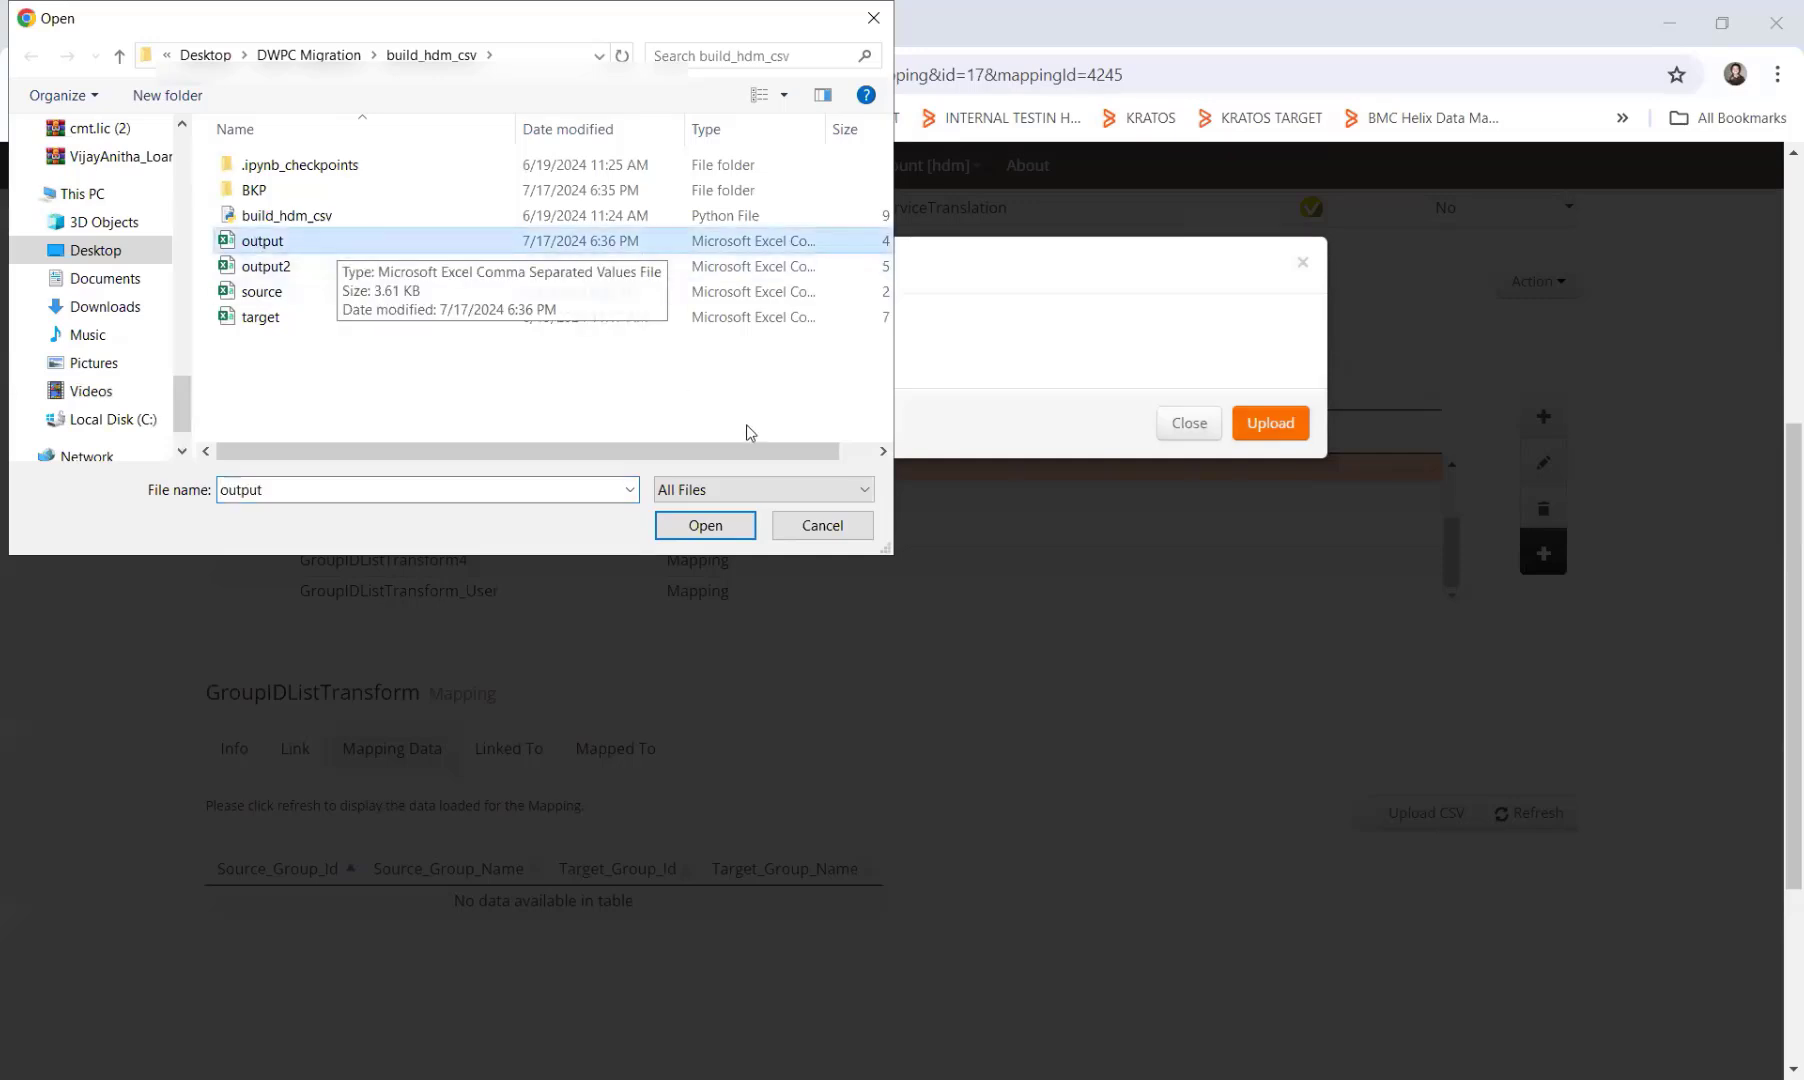
{"action": "left_click", "coordinate": [818, 527]}
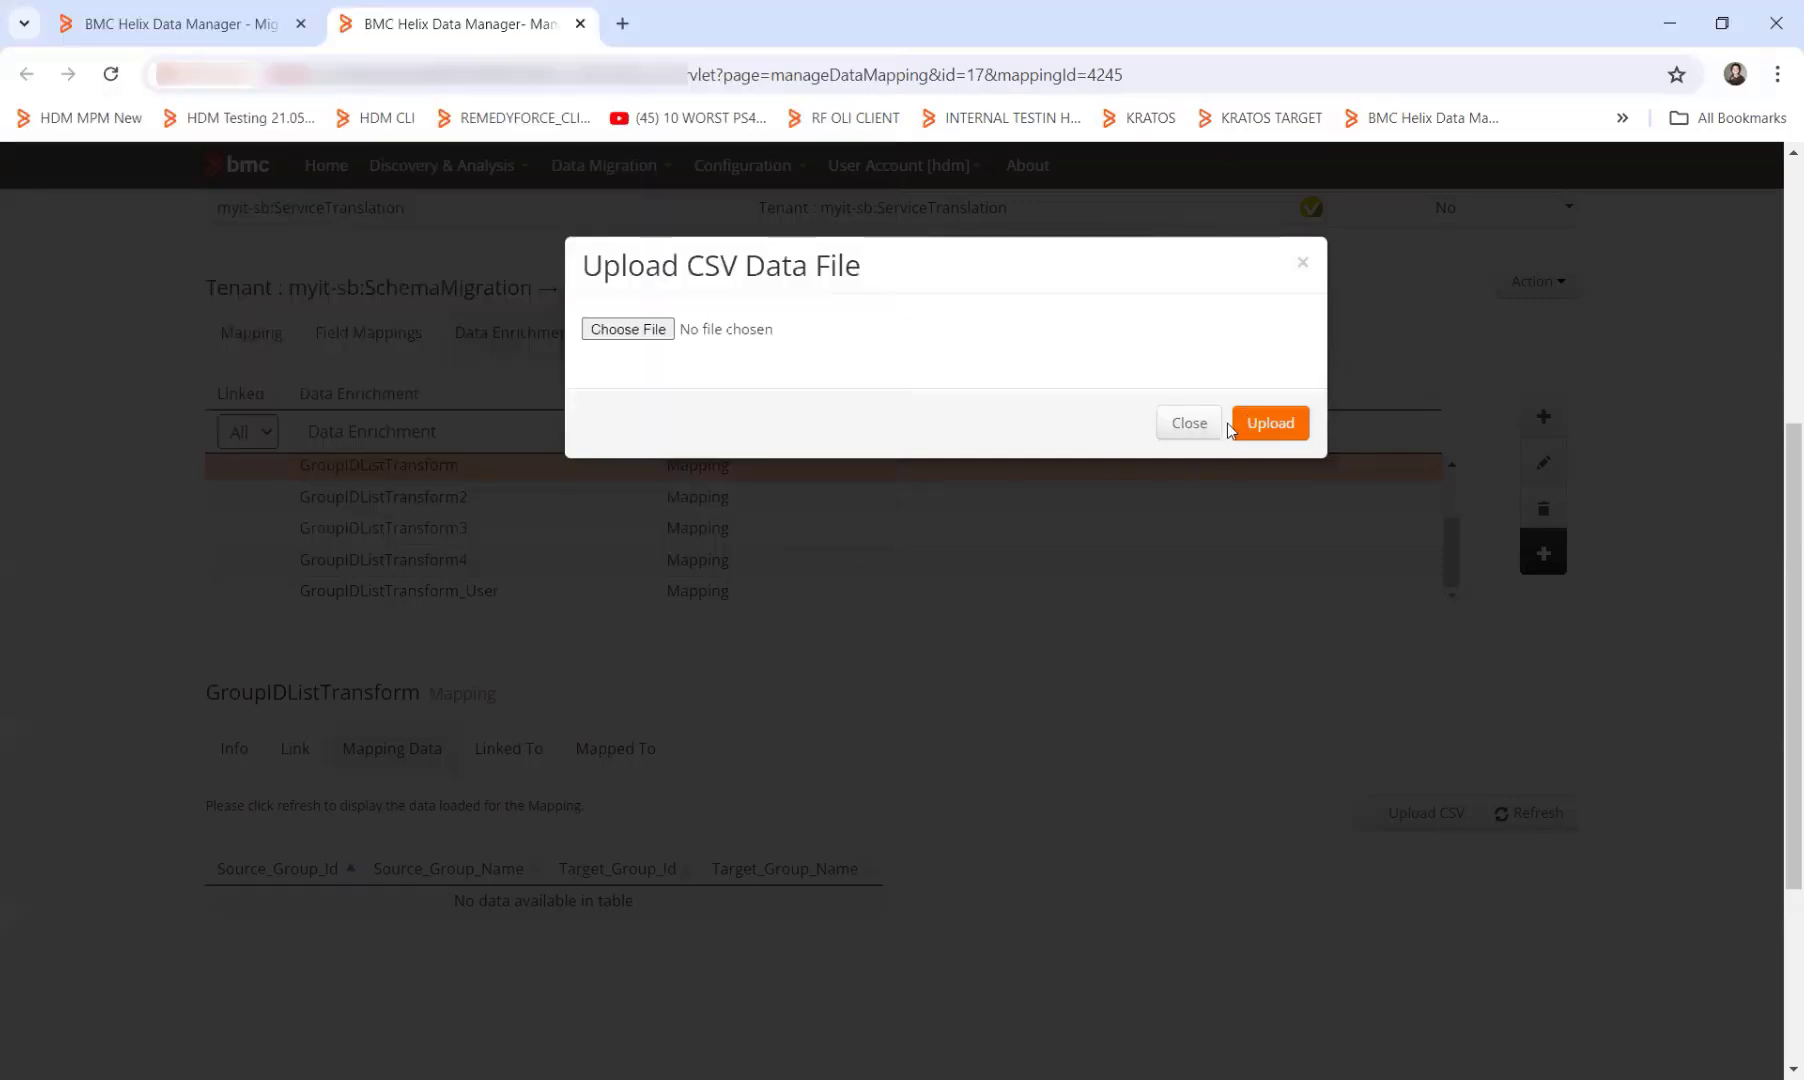
{"action": "left_click", "coordinate": [1200, 423]}
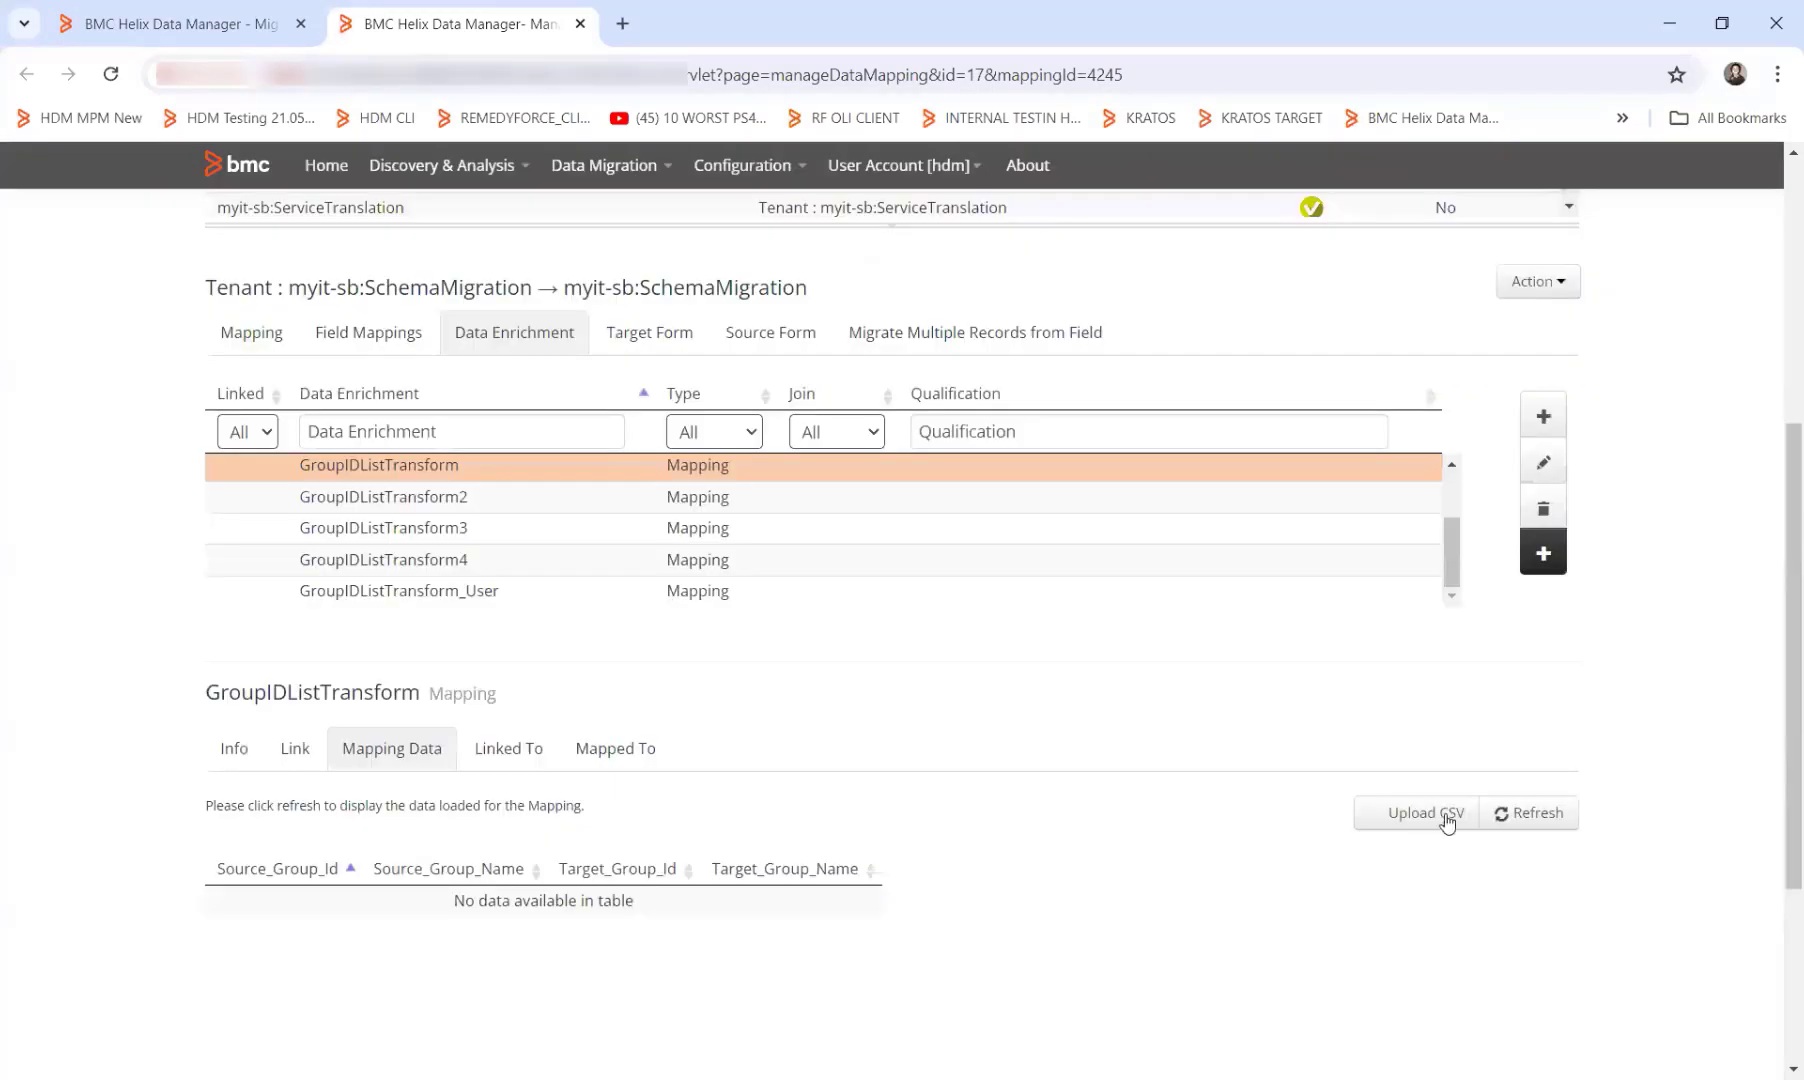
Step: Load the mapping data of GroupIDListTransform and examine how source group IDs and names map to the target groups
{"action": "left_click", "coordinate": [1534, 815]}
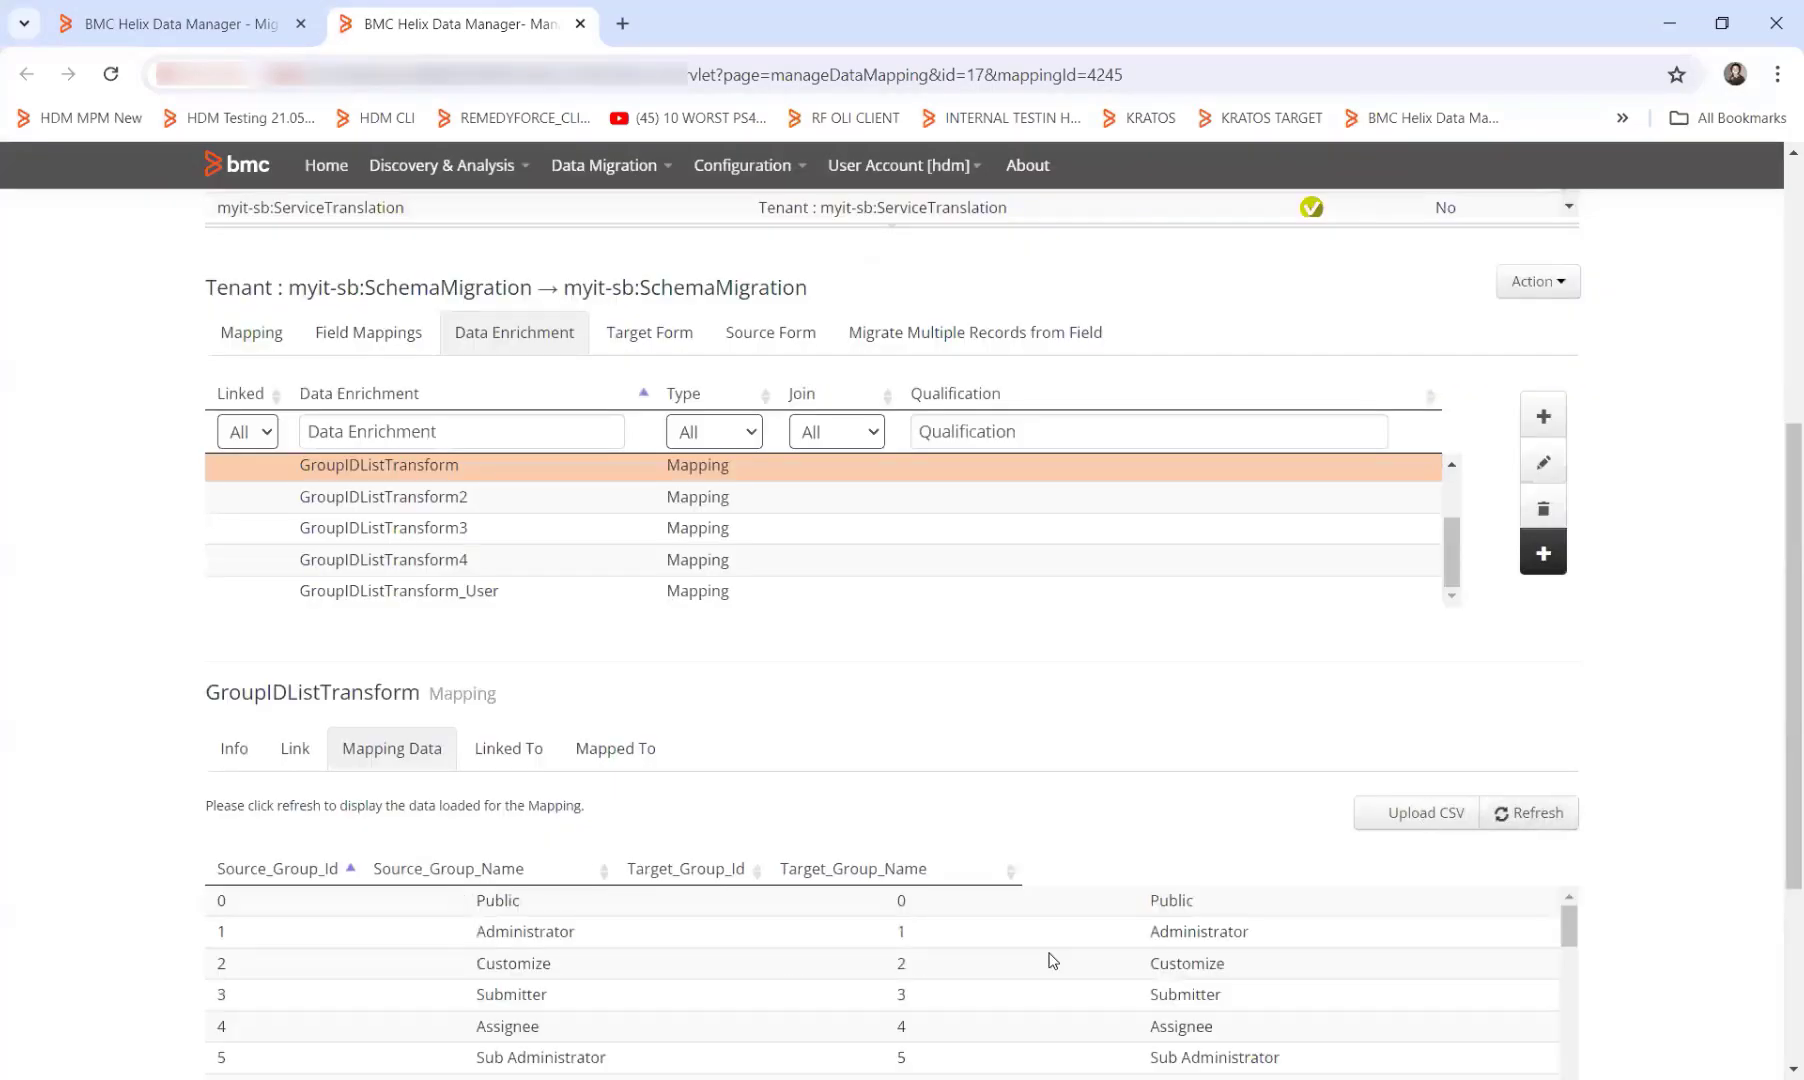
{"action": "scroll", "coordinate": [1050, 960], "scroll_direction": "down", "scroll_amount": 6}
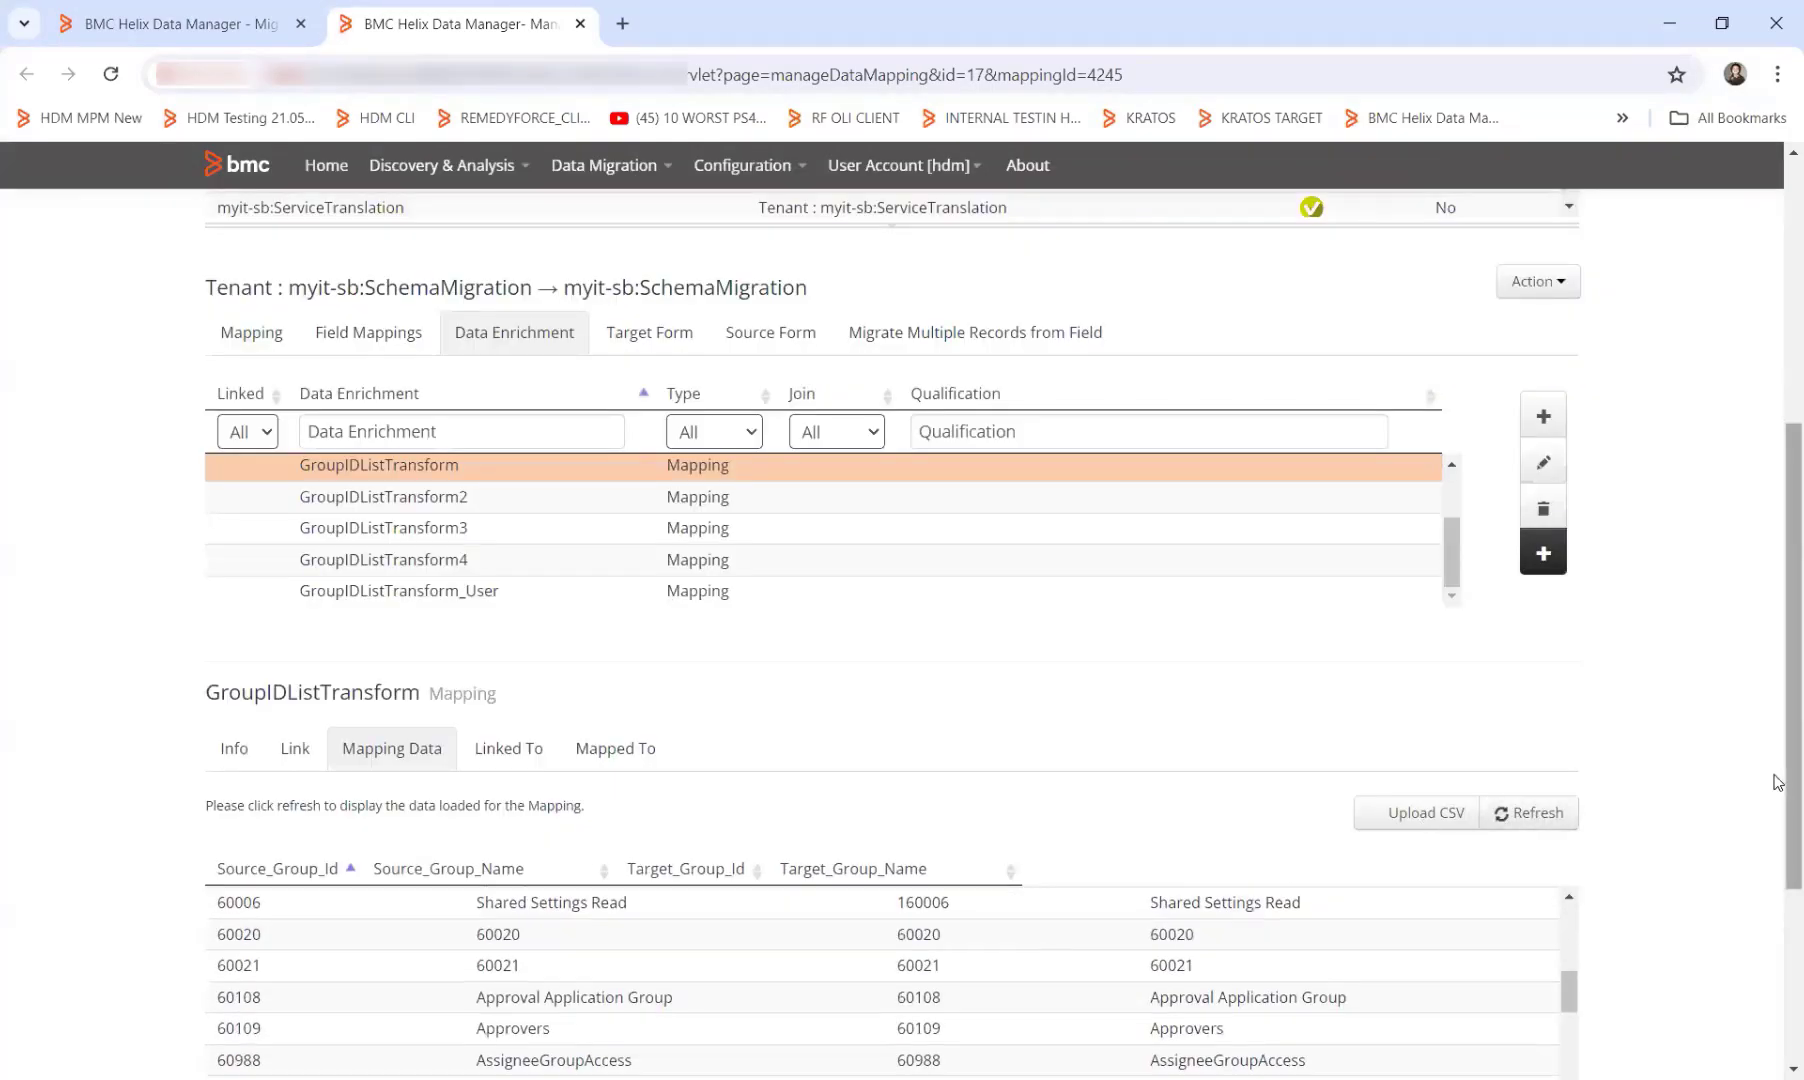
{"action": "left_click_drag", "start_coordinate": [1776, 782], "coordinate": [1776, 934]}
{"action": "scroll", "coordinate": [1467, 640], "scroll_direction": "up", "scroll_amount": 6}
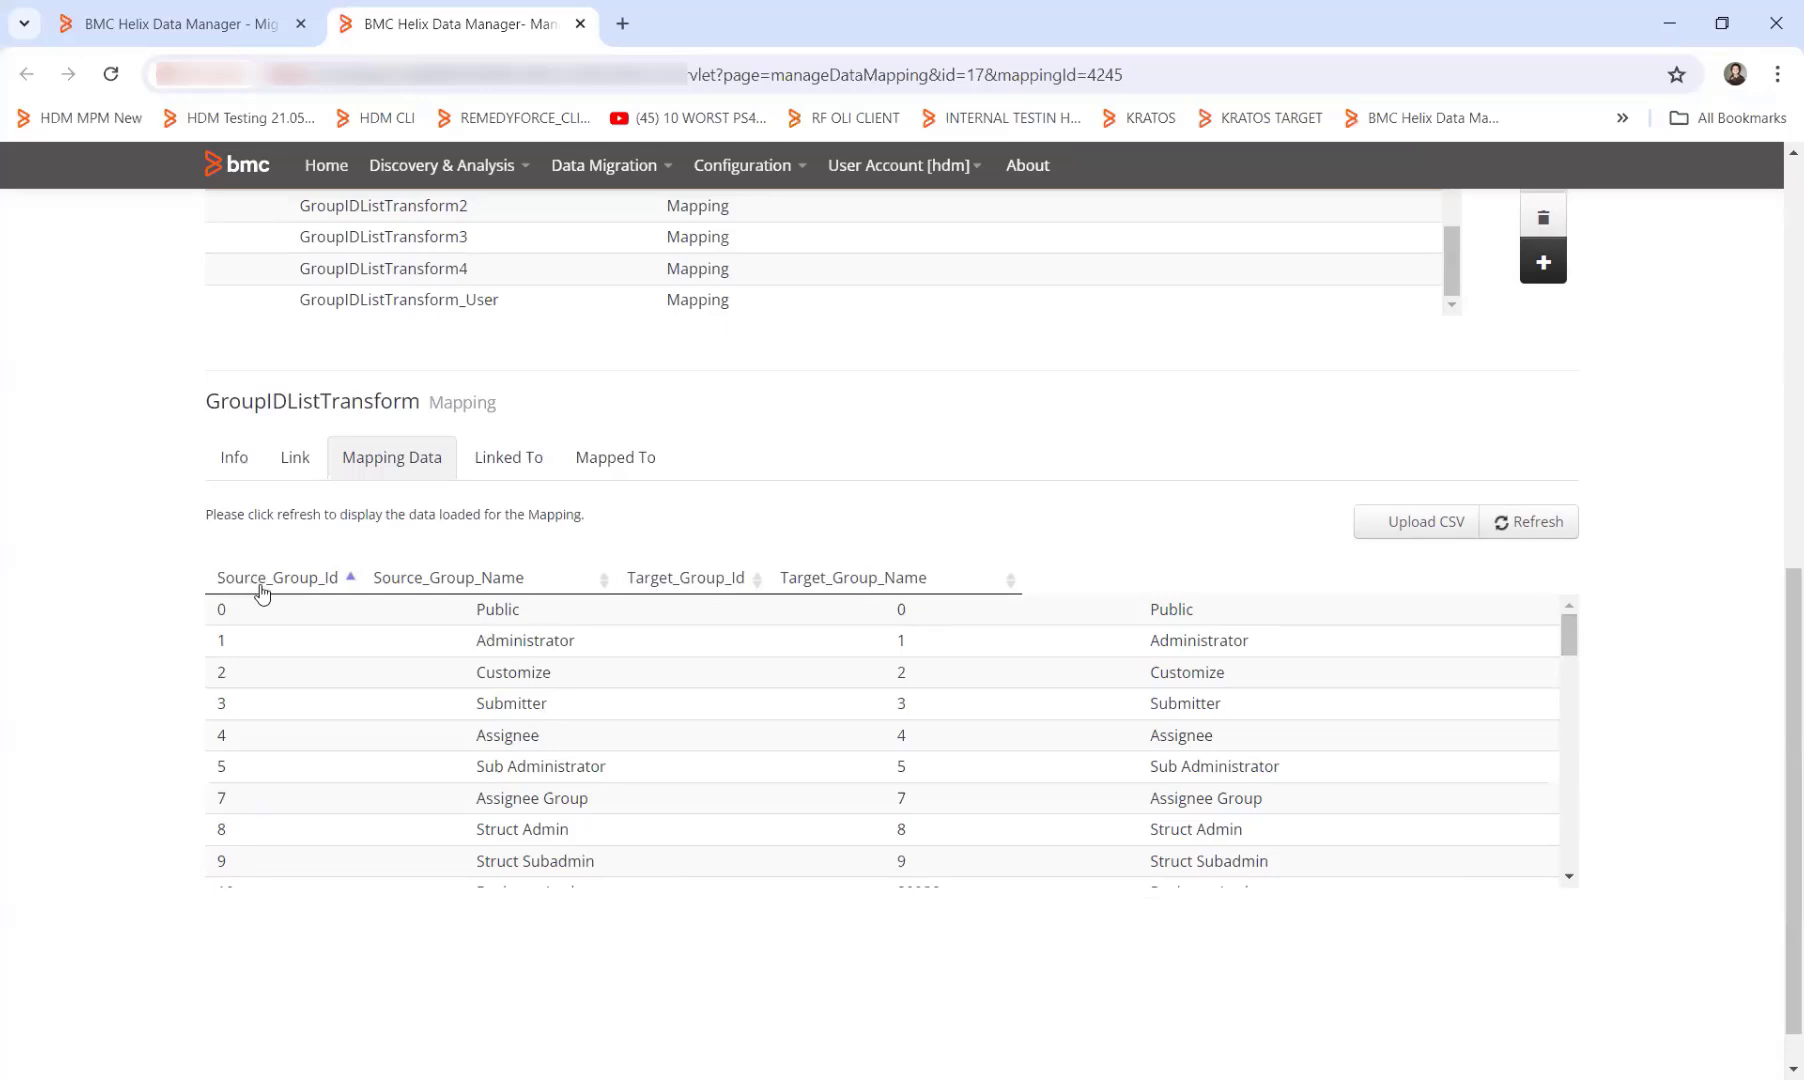
{"action": "scroll", "coordinate": [842, 657], "scroll_direction": "down", "scroll_amount": 4}
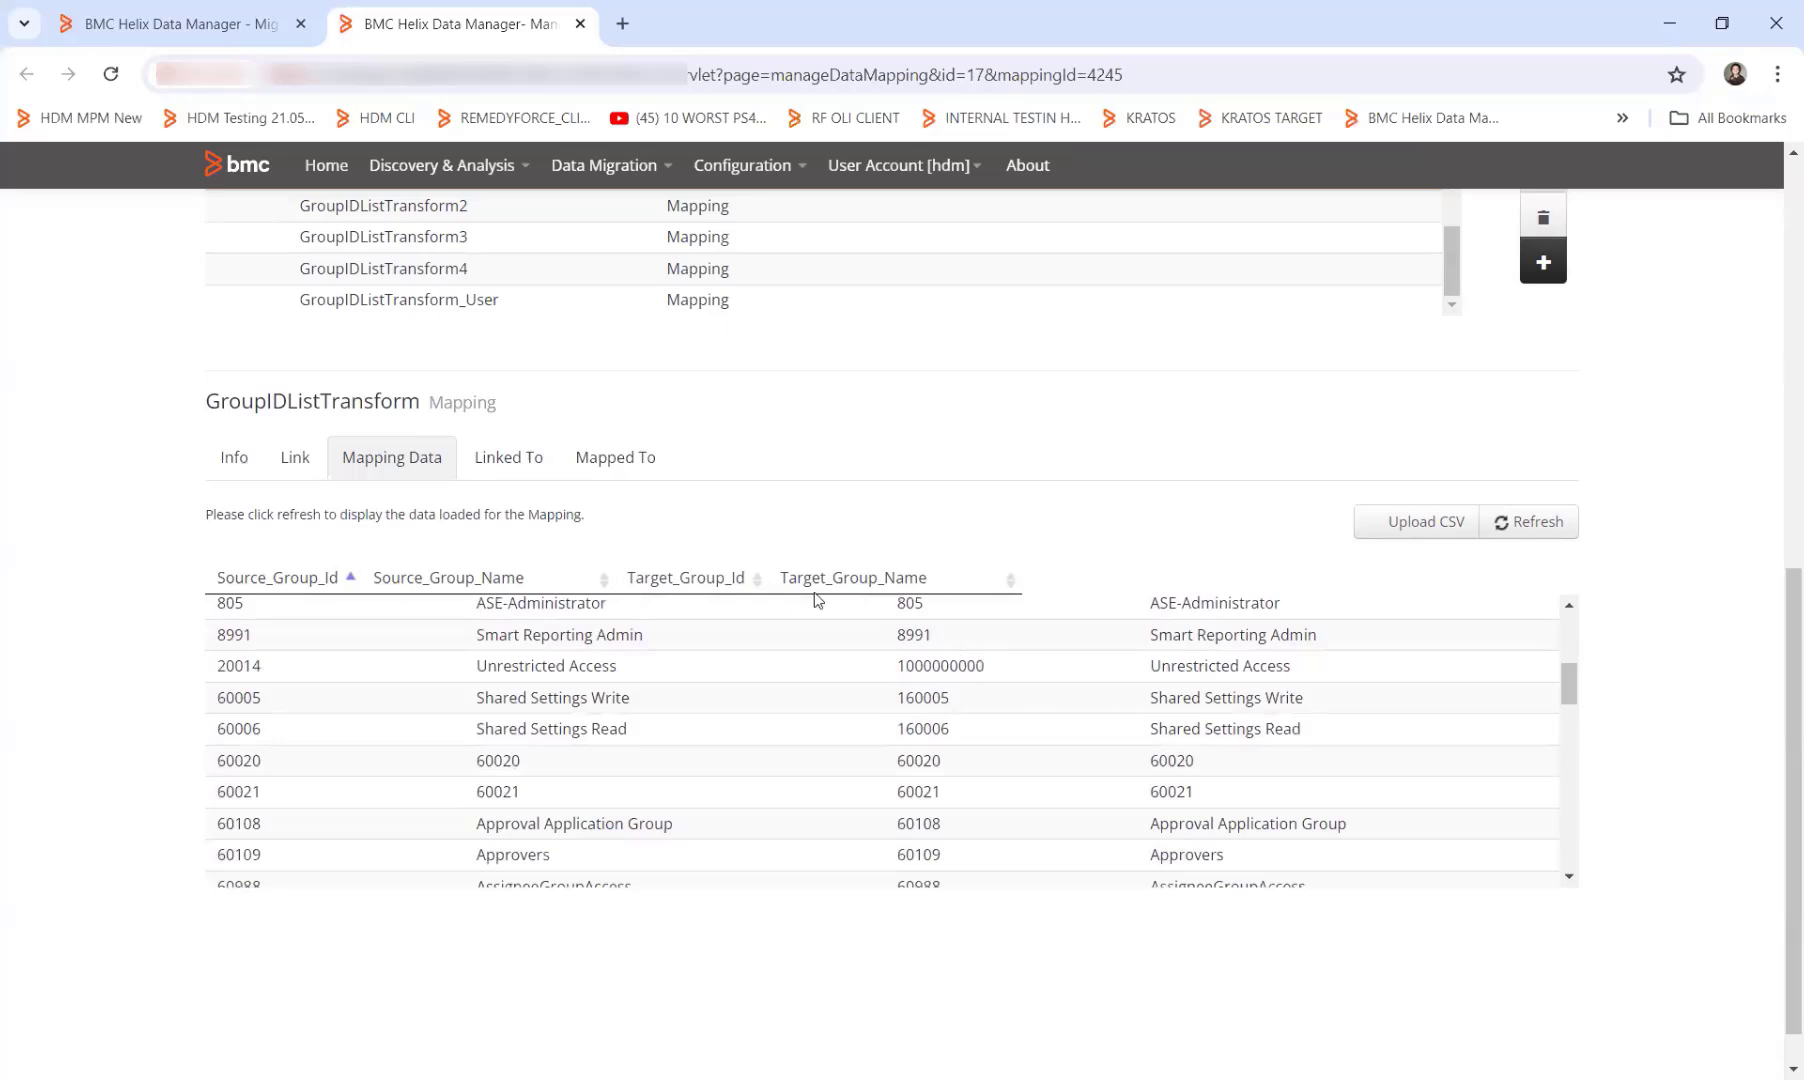
{"action": "scroll", "coordinate": [980, 730], "scroll_direction": "down", "scroll_amount": 1}
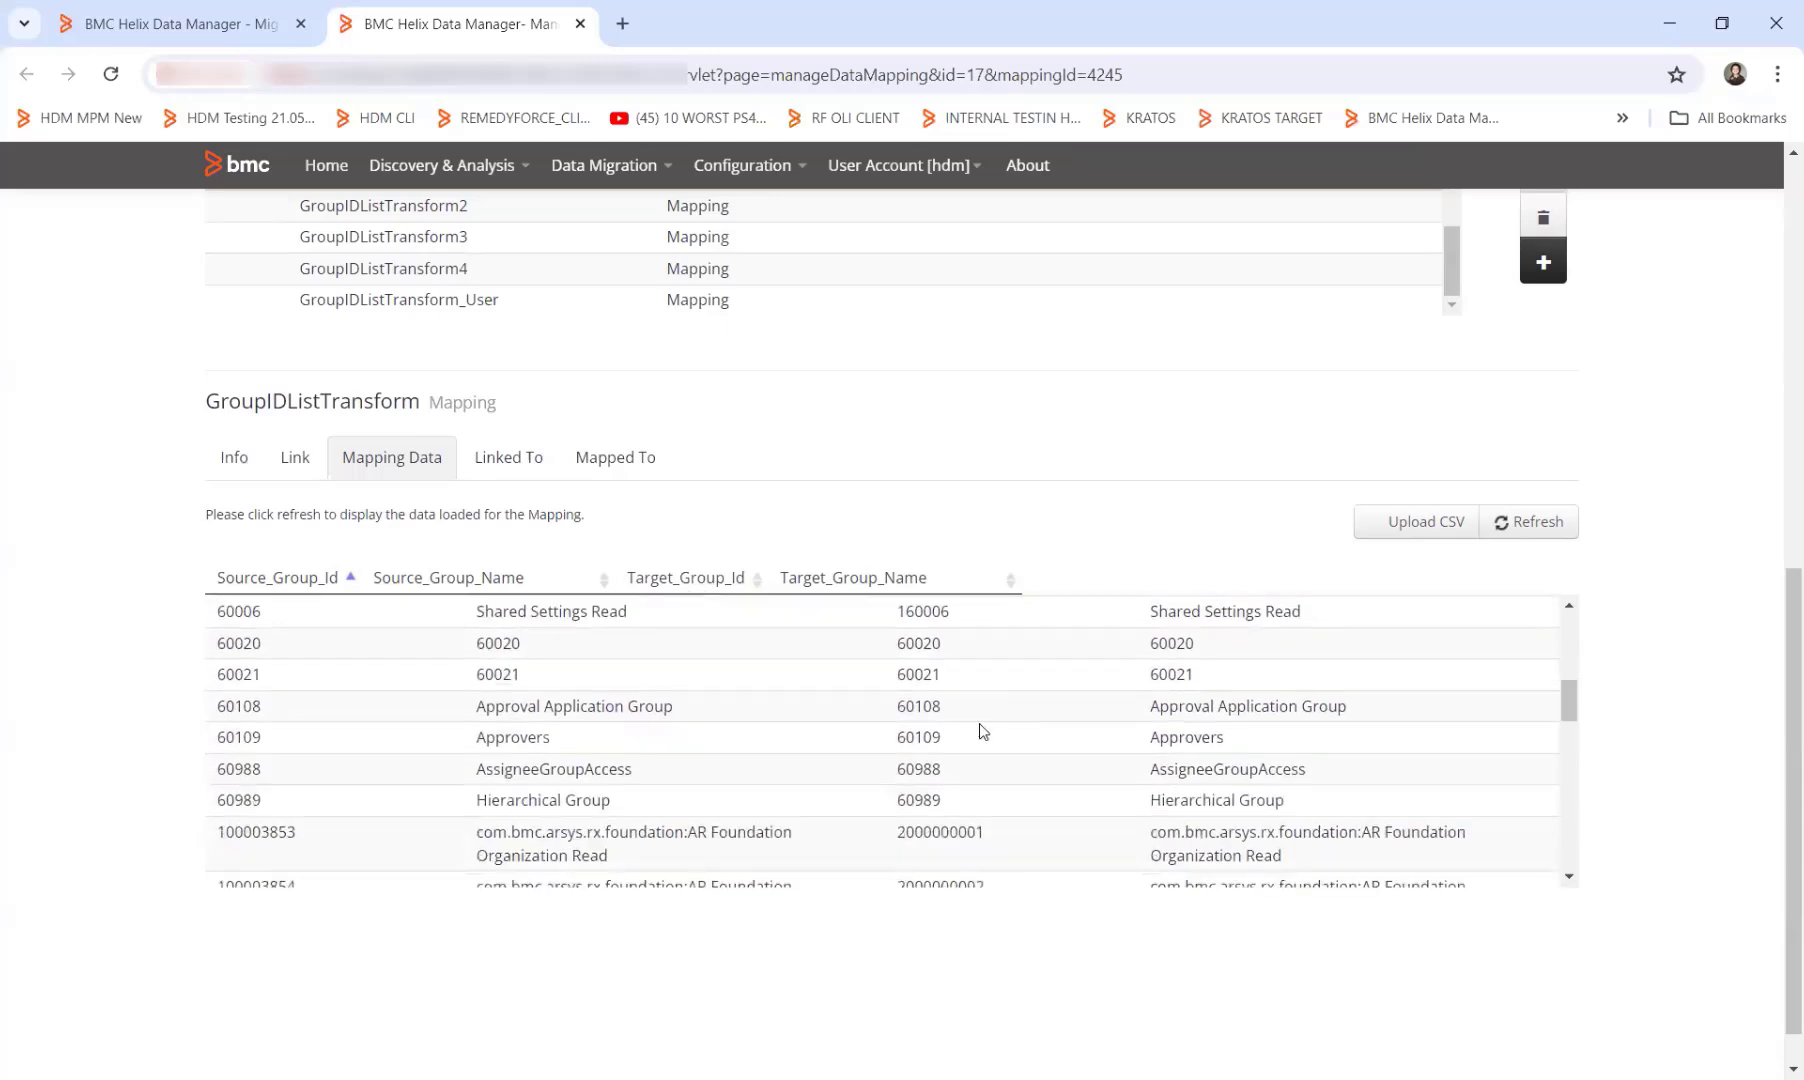
{"action": "scroll", "coordinate": [980, 730], "scroll_direction": "down", "scroll_amount": 3}
{"action": "scroll", "coordinate": [940, 750], "scroll_direction": "up", "scroll_amount": 1}
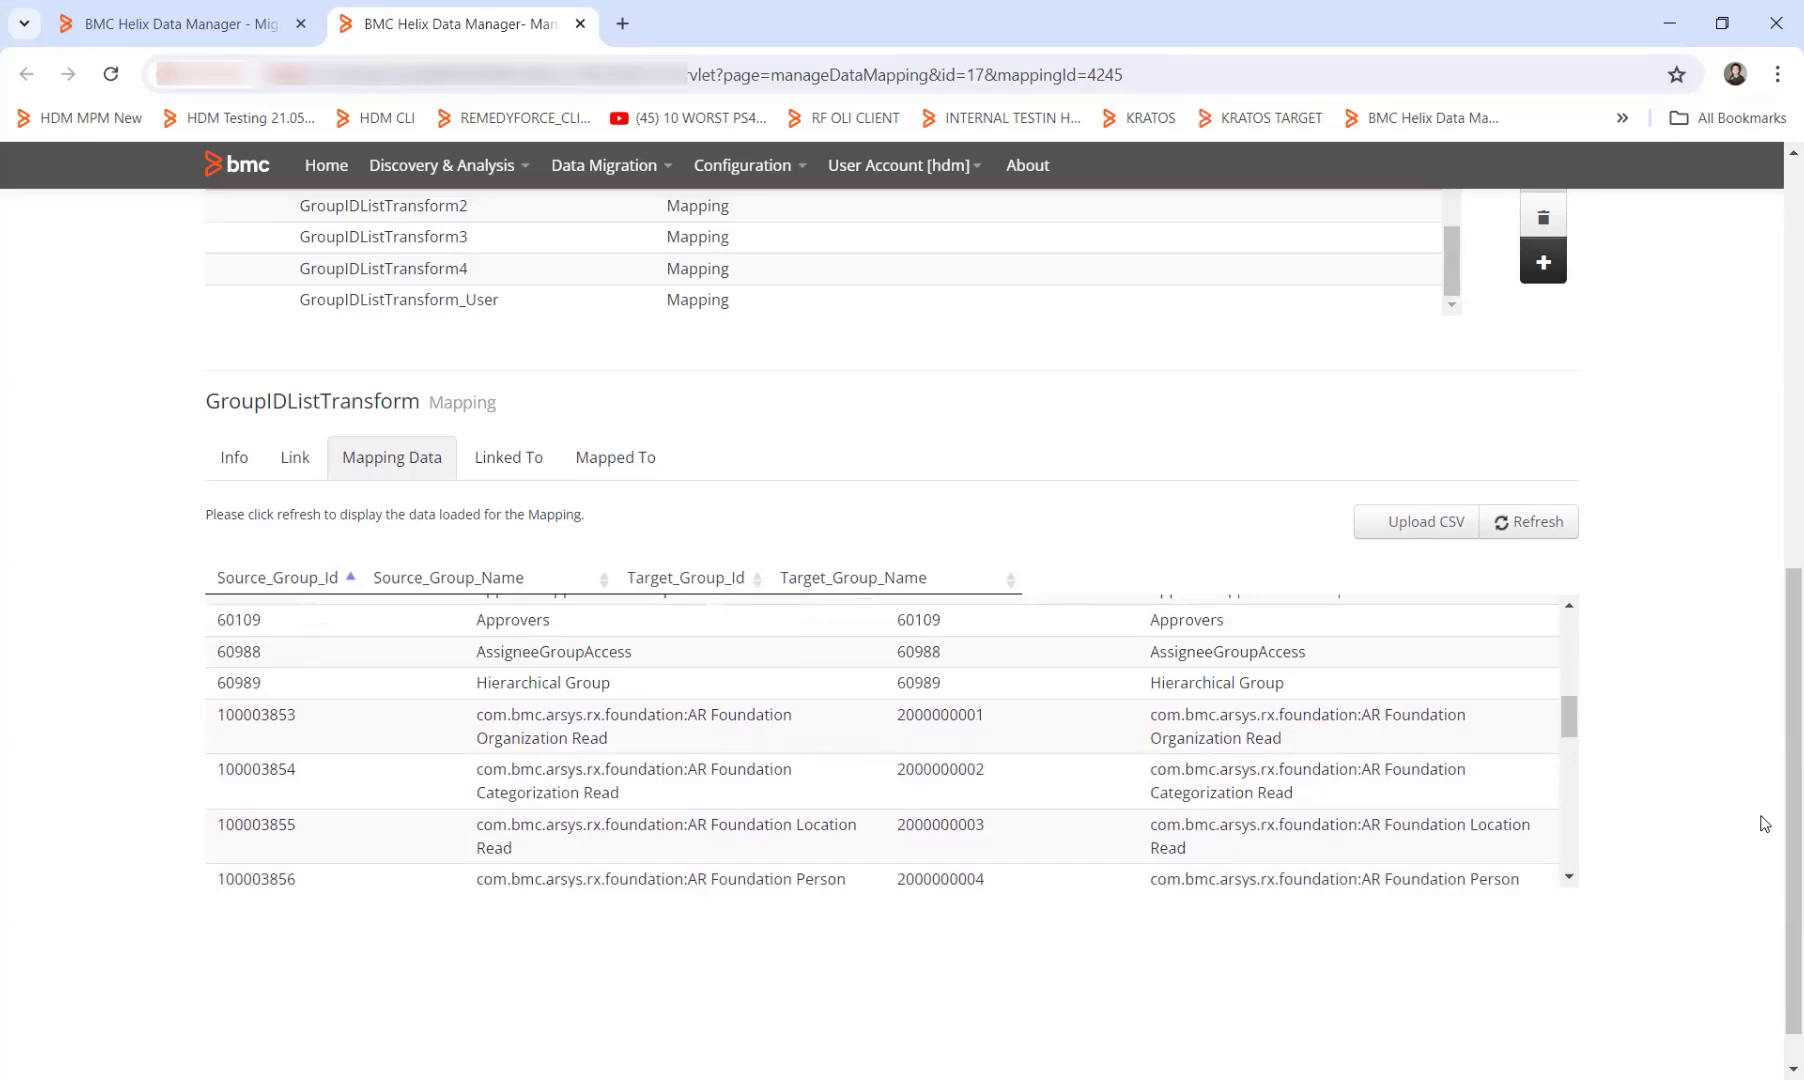
{"action": "scroll", "coordinate": [1765, 823], "scroll_direction": "up", "scroll_amount": 2}
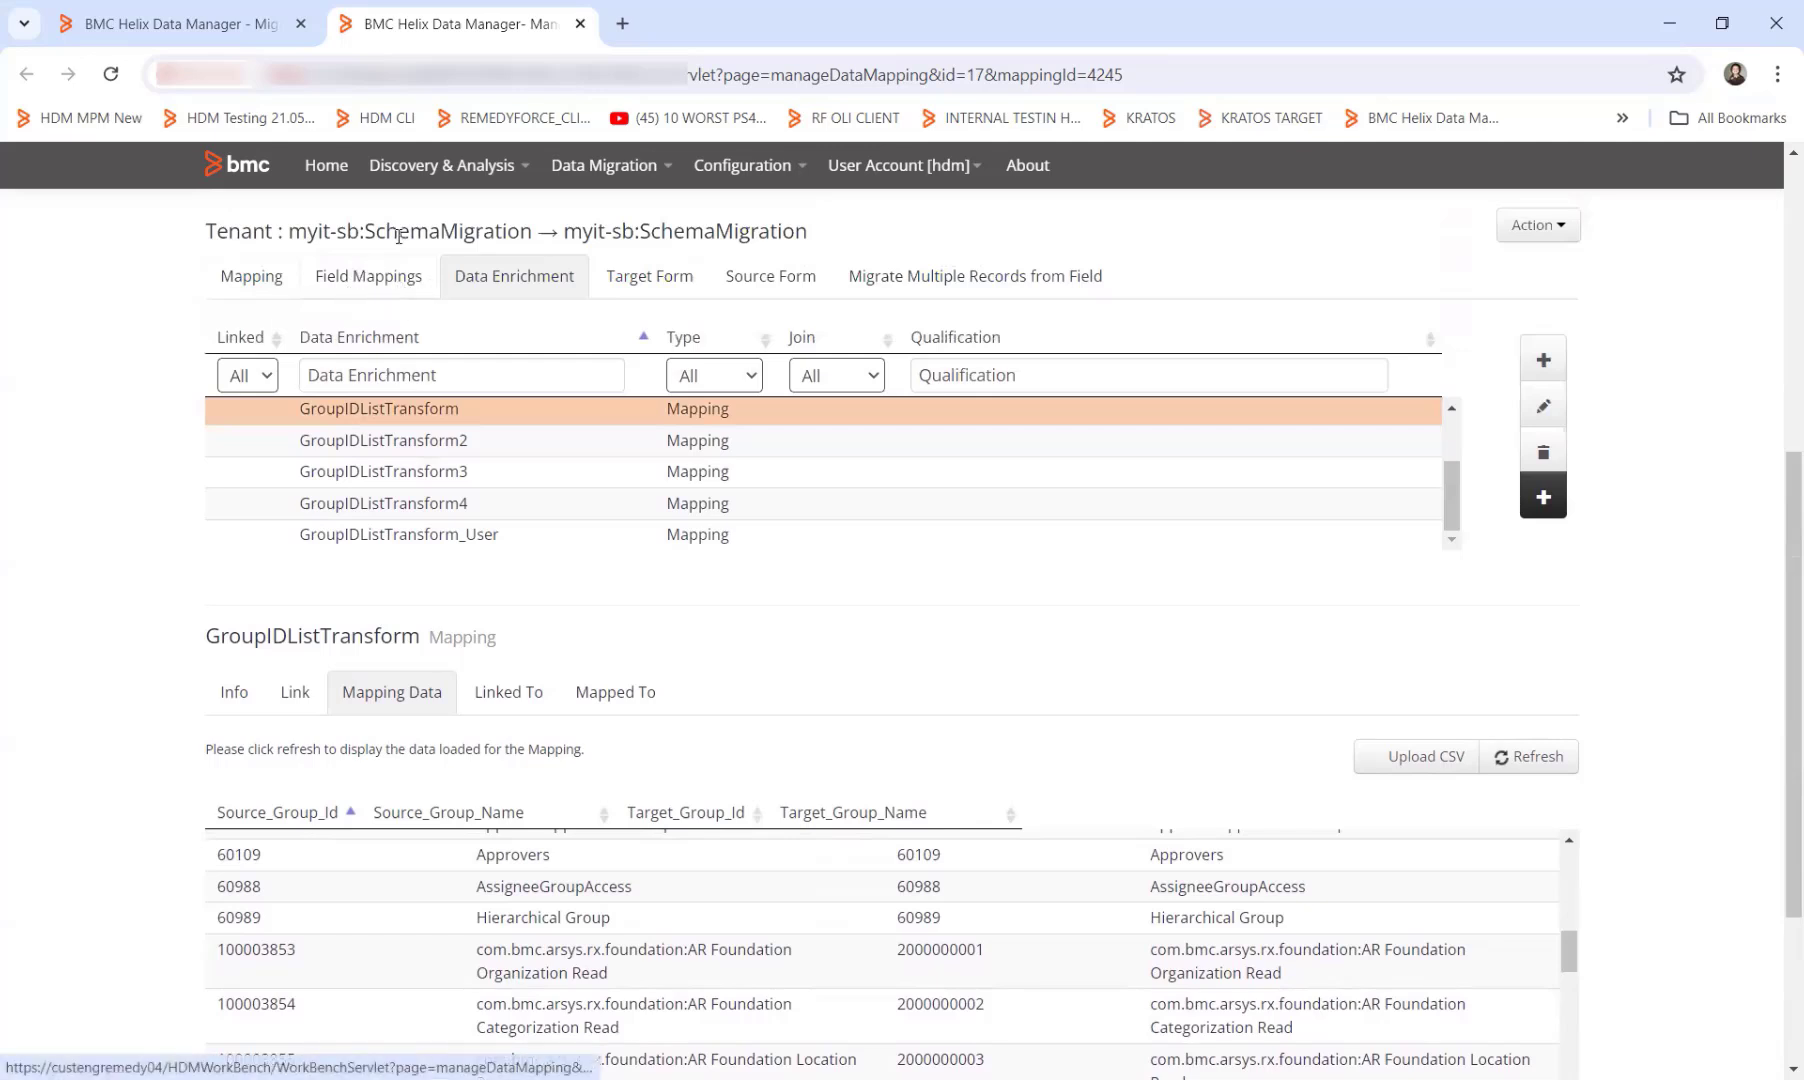
Step: Load and check the mapping data of GroupIDListTransform2, GroupIDListTransform3, GroupIDListTransform4 and GroupIDListTransform_User in turn
{"action": "left_click", "coordinate": [356, 448]}
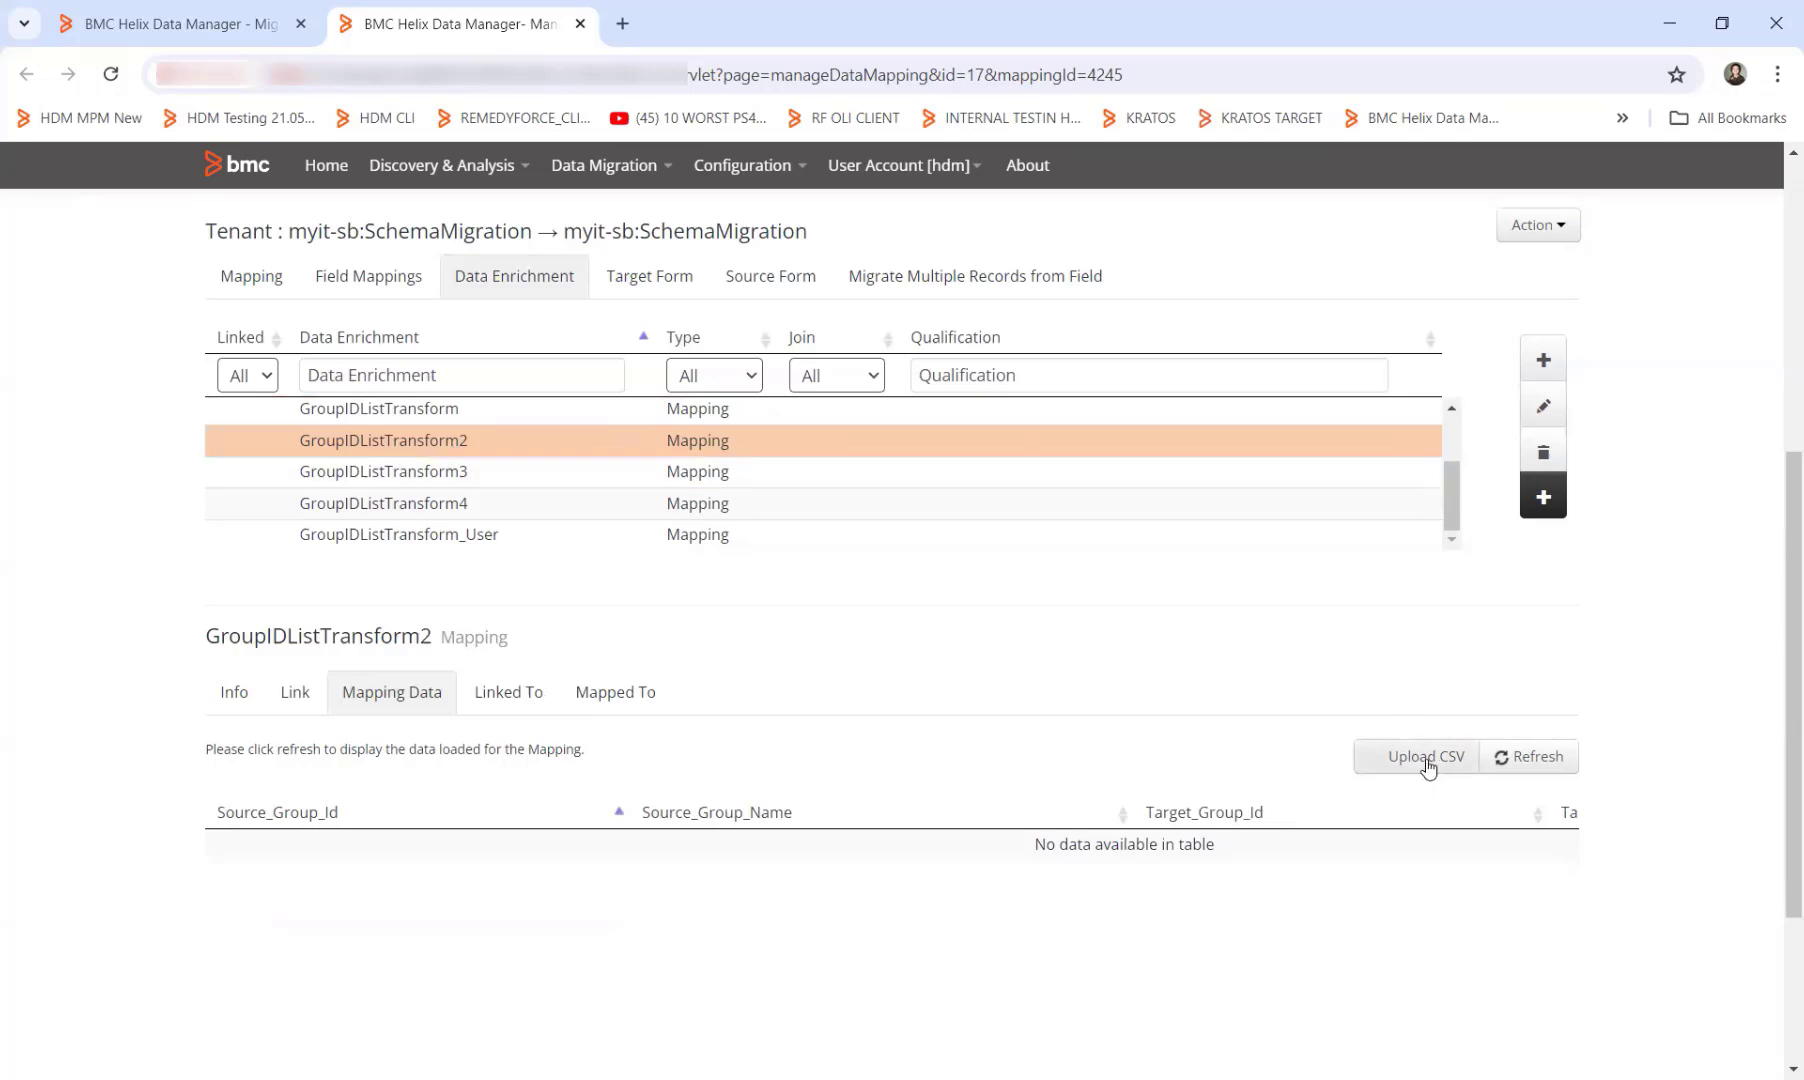
{"action": "left_click", "coordinate": [1524, 758]}
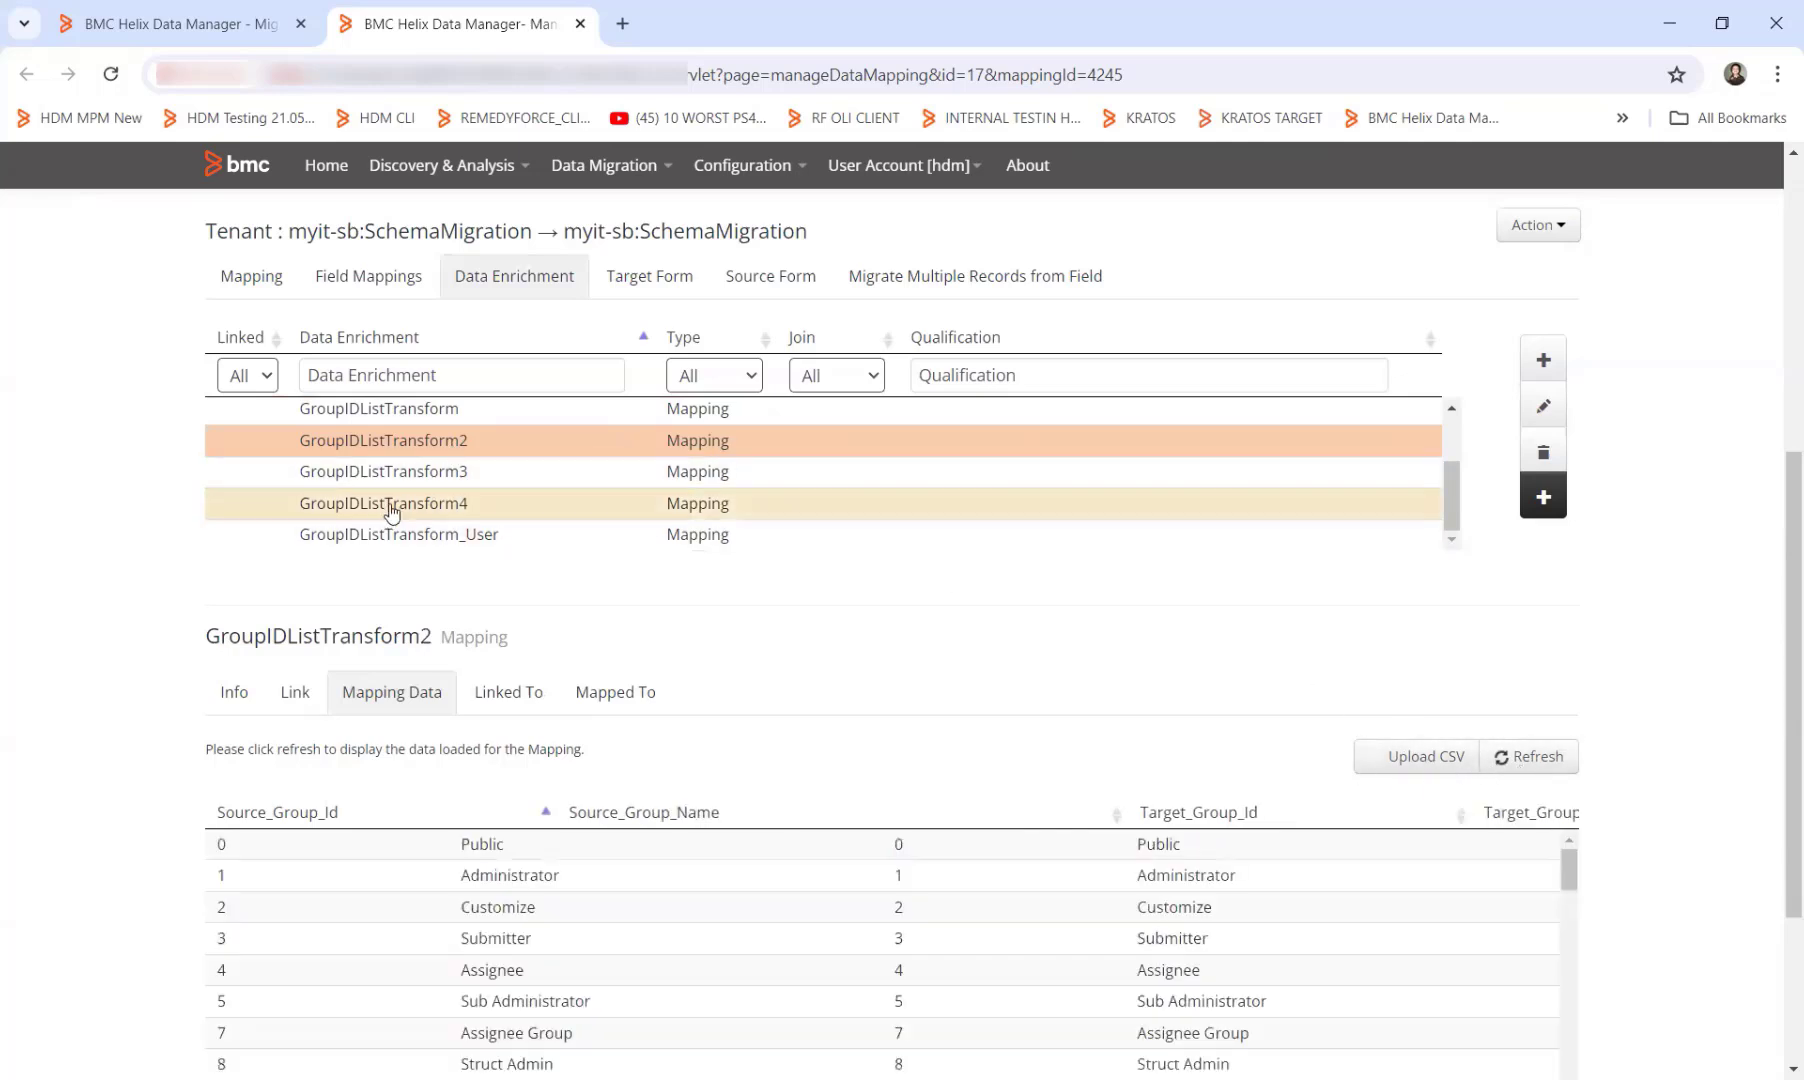
{"action": "left_click", "coordinate": [394, 471]}
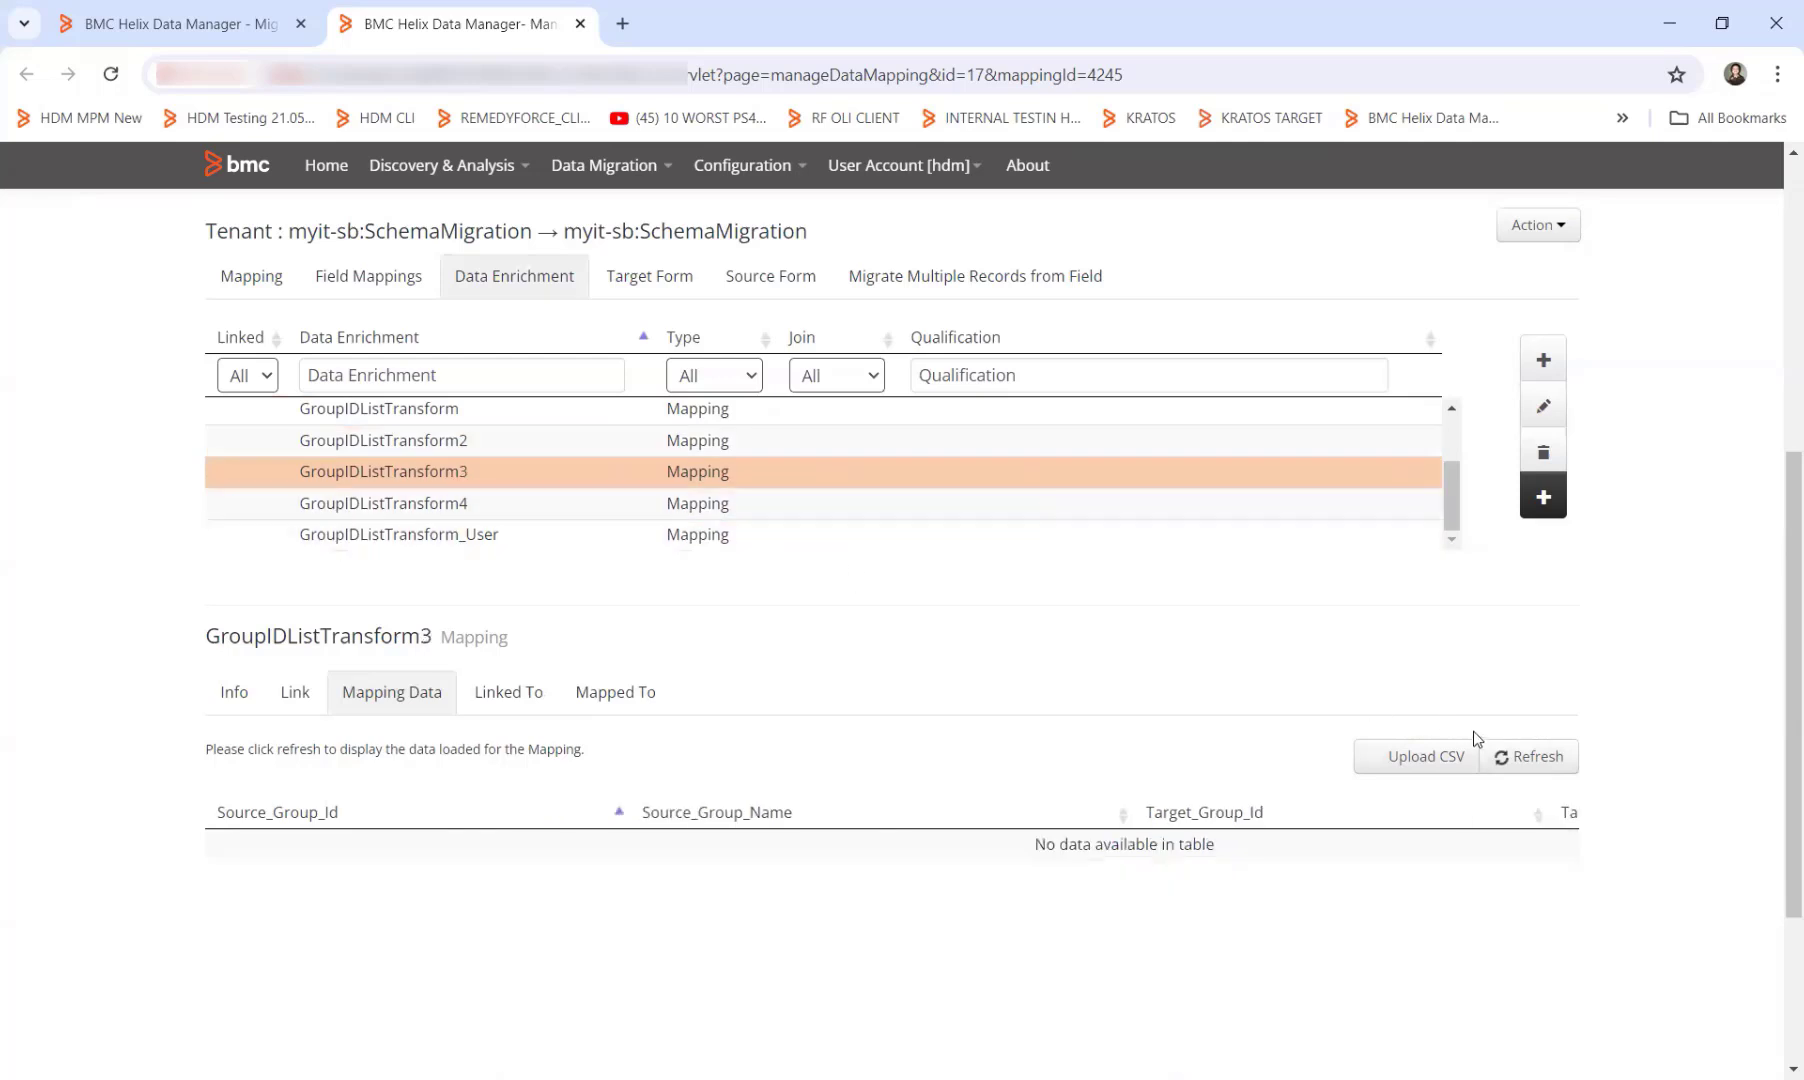
{"action": "left_click", "coordinate": [1540, 768]}
{"action": "left_click", "coordinate": [594, 515]}
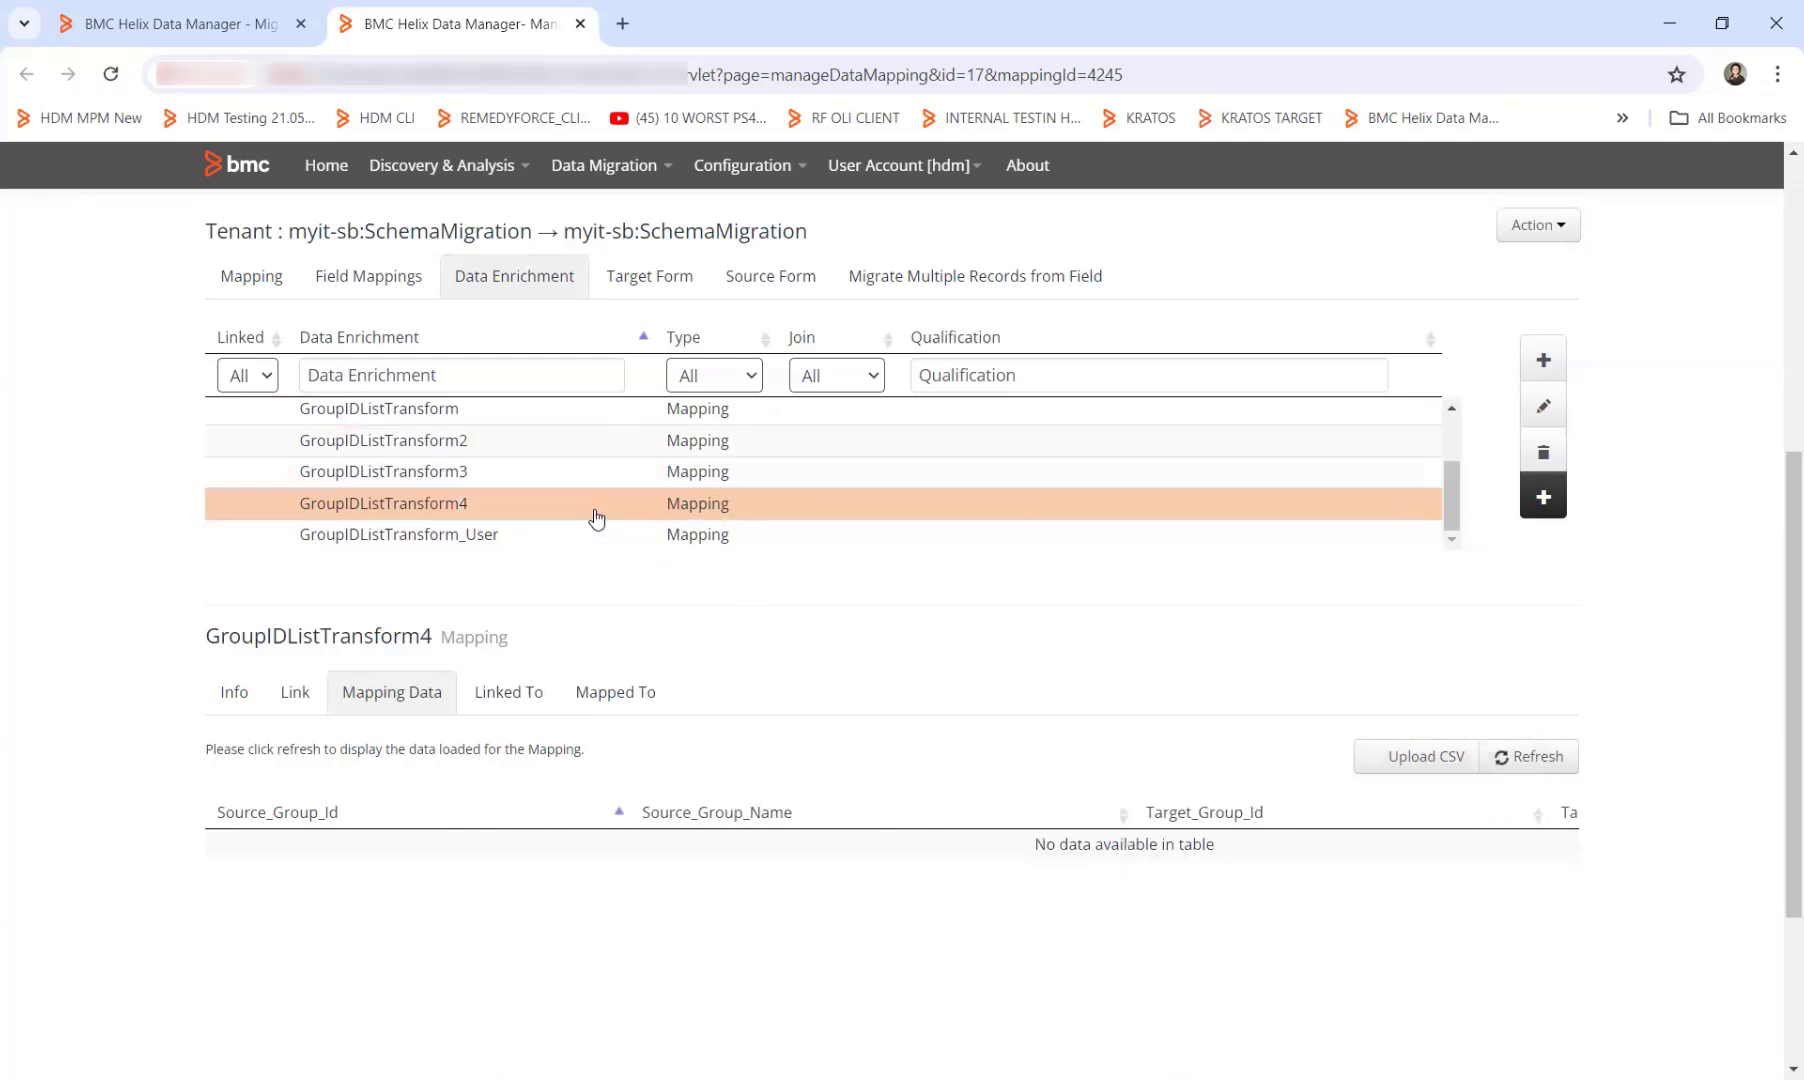
{"action": "left_click", "coordinate": [1552, 760]}
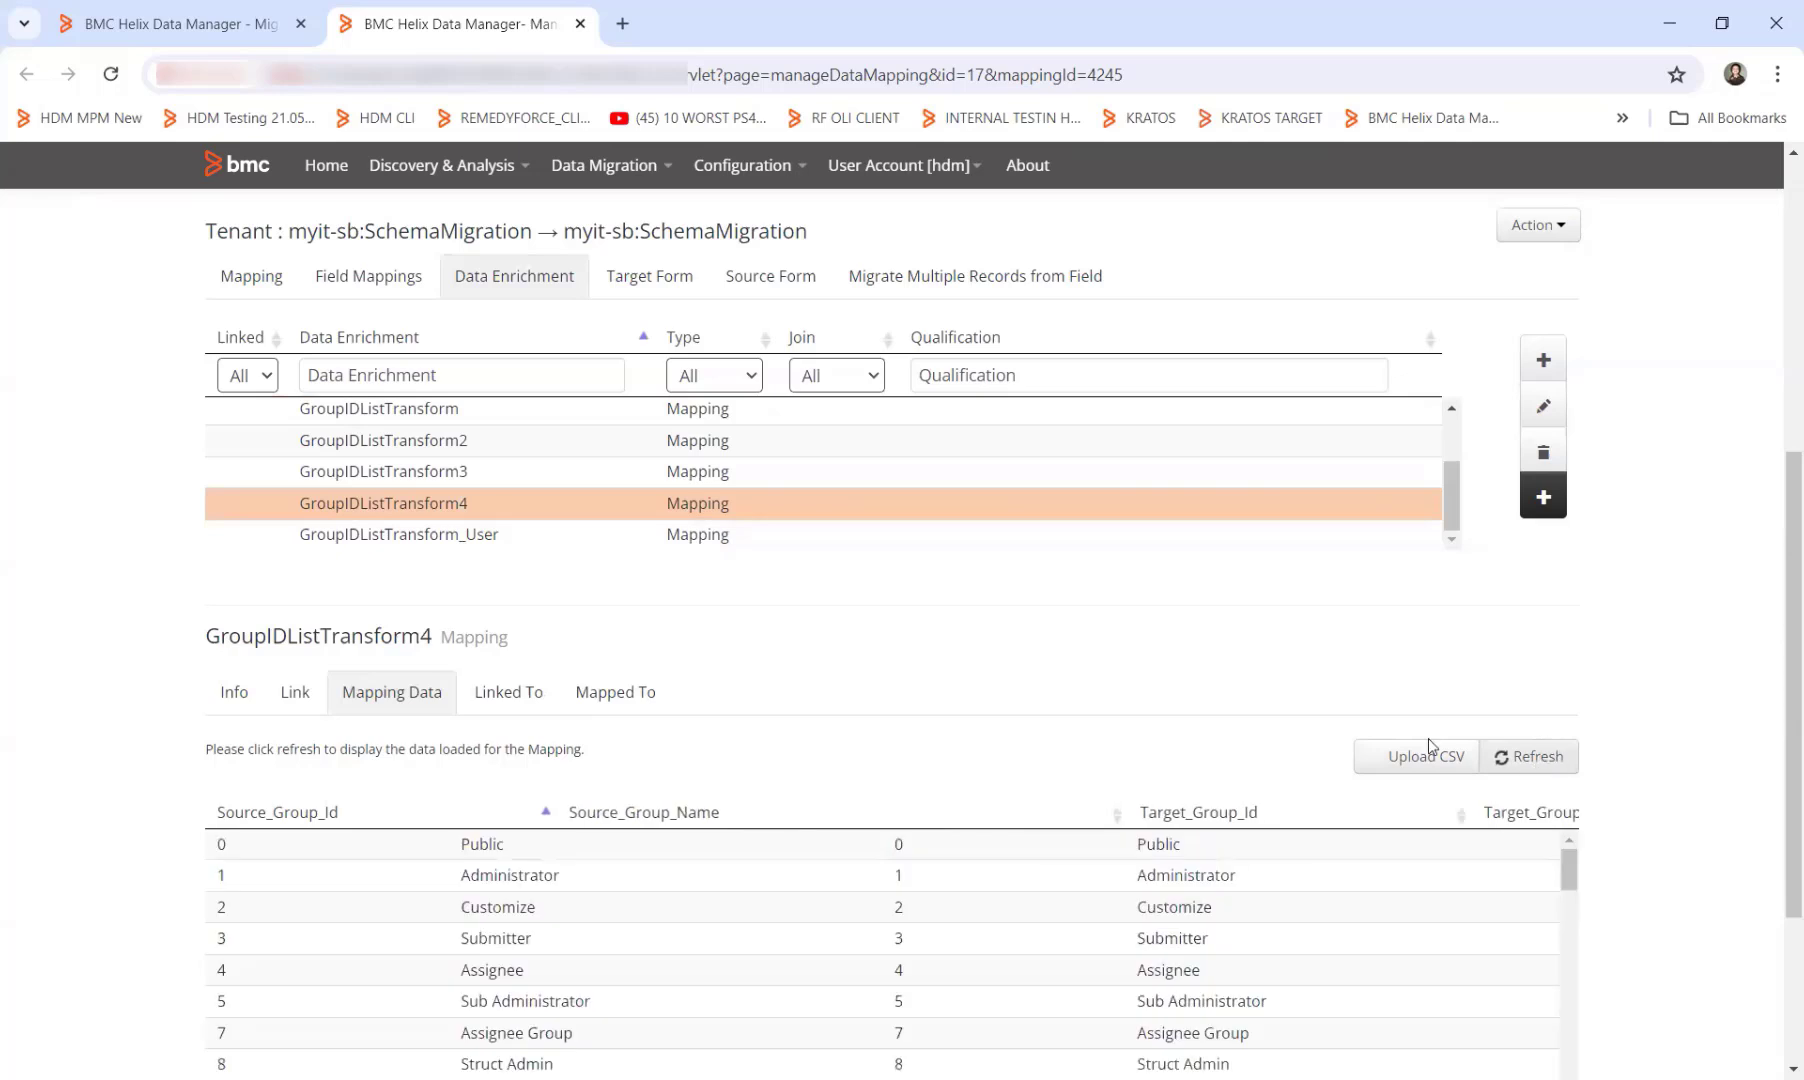
{"action": "left_click", "coordinate": [308, 532]}
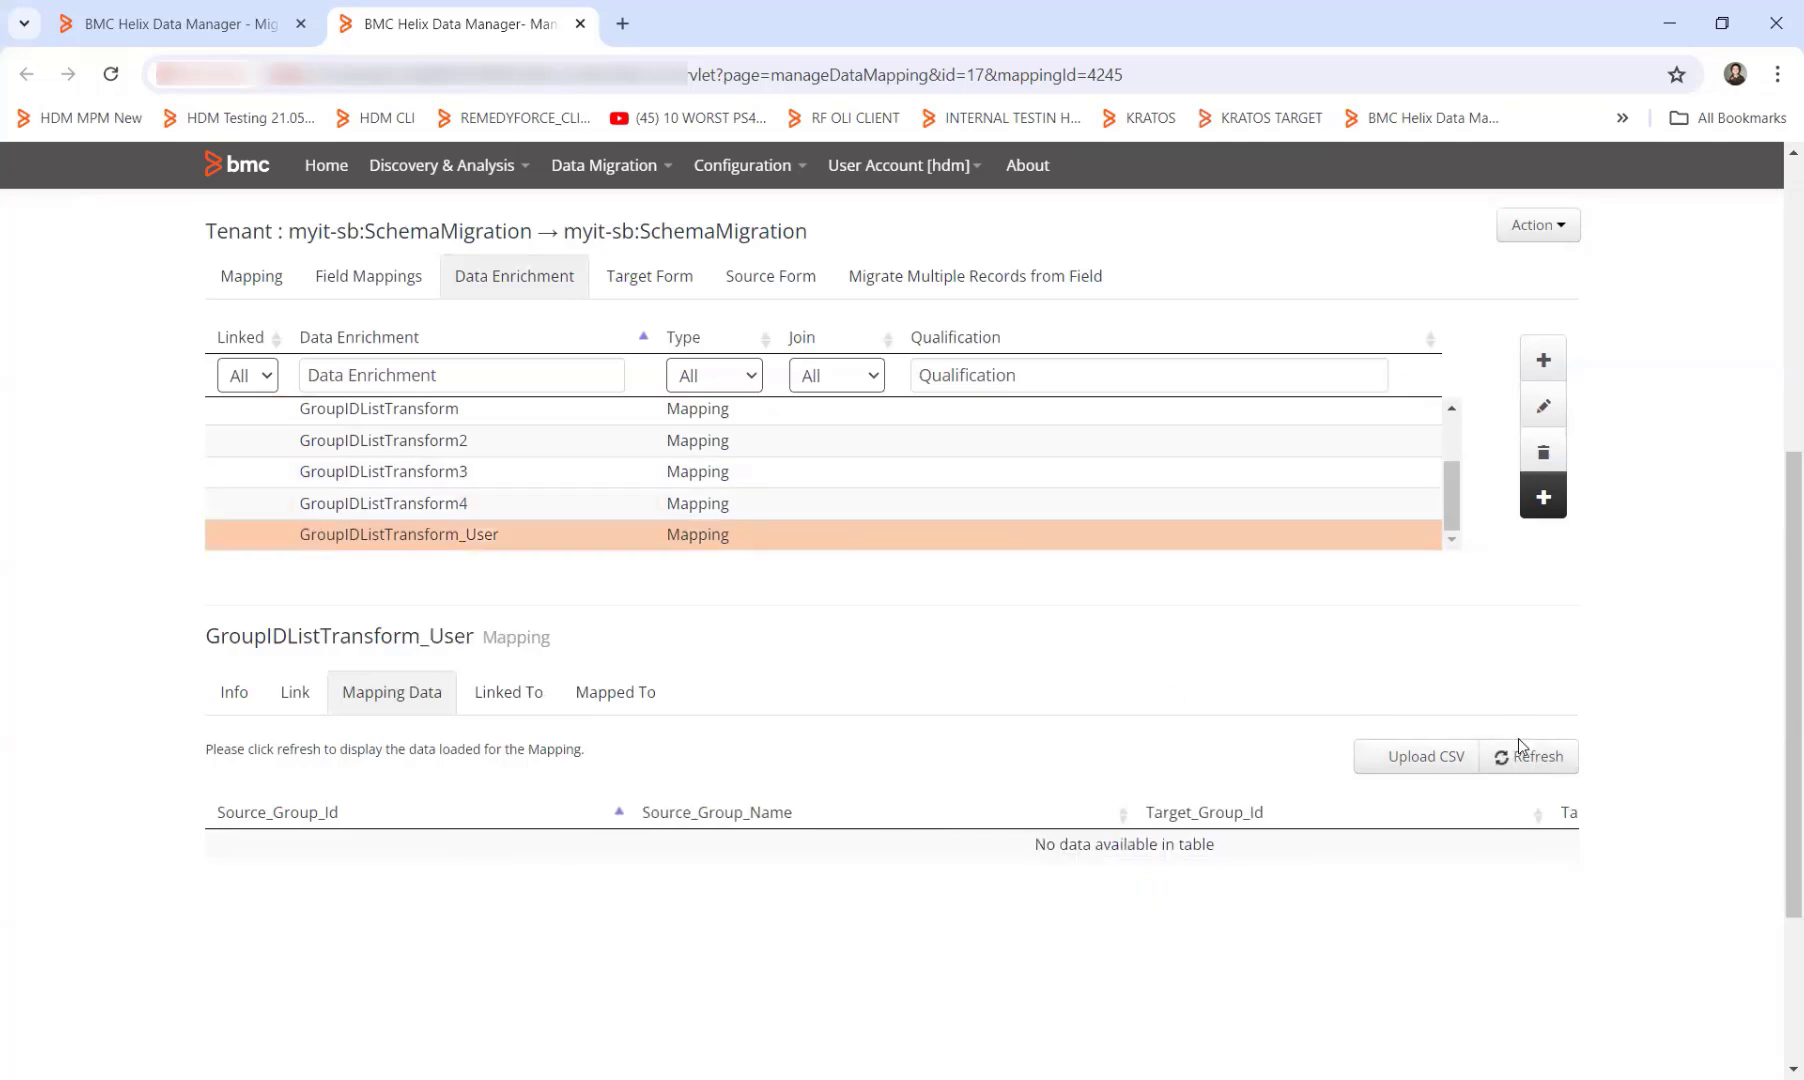
{"action": "left_click", "coordinate": [1543, 762]}
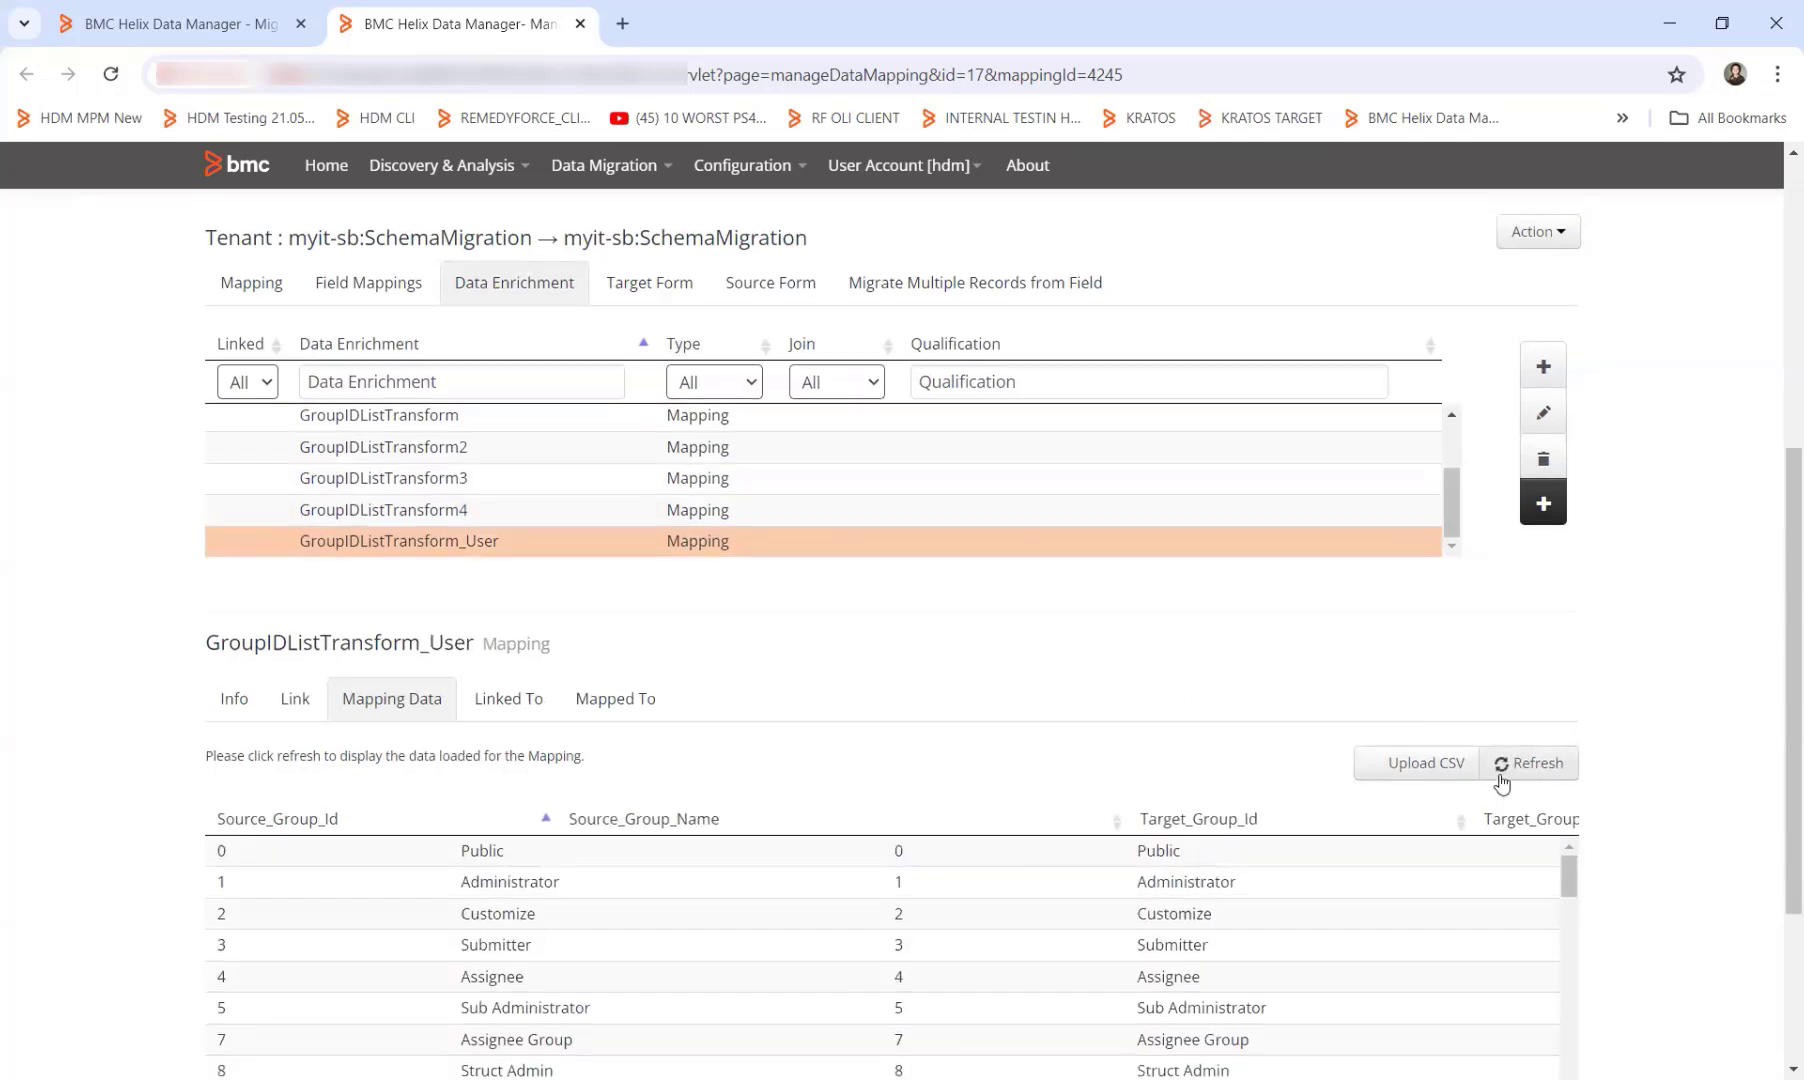
Step: Return to the migration packs and display the details of SEAL DEMO DWPC Process Migration
{"action": "scroll", "coordinate": [1500, 780], "scroll_direction": "up", "scroll_amount": 5}
{"action": "scroll", "coordinate": [1500, 782], "scroll_direction": "up", "scroll_amount": 1}
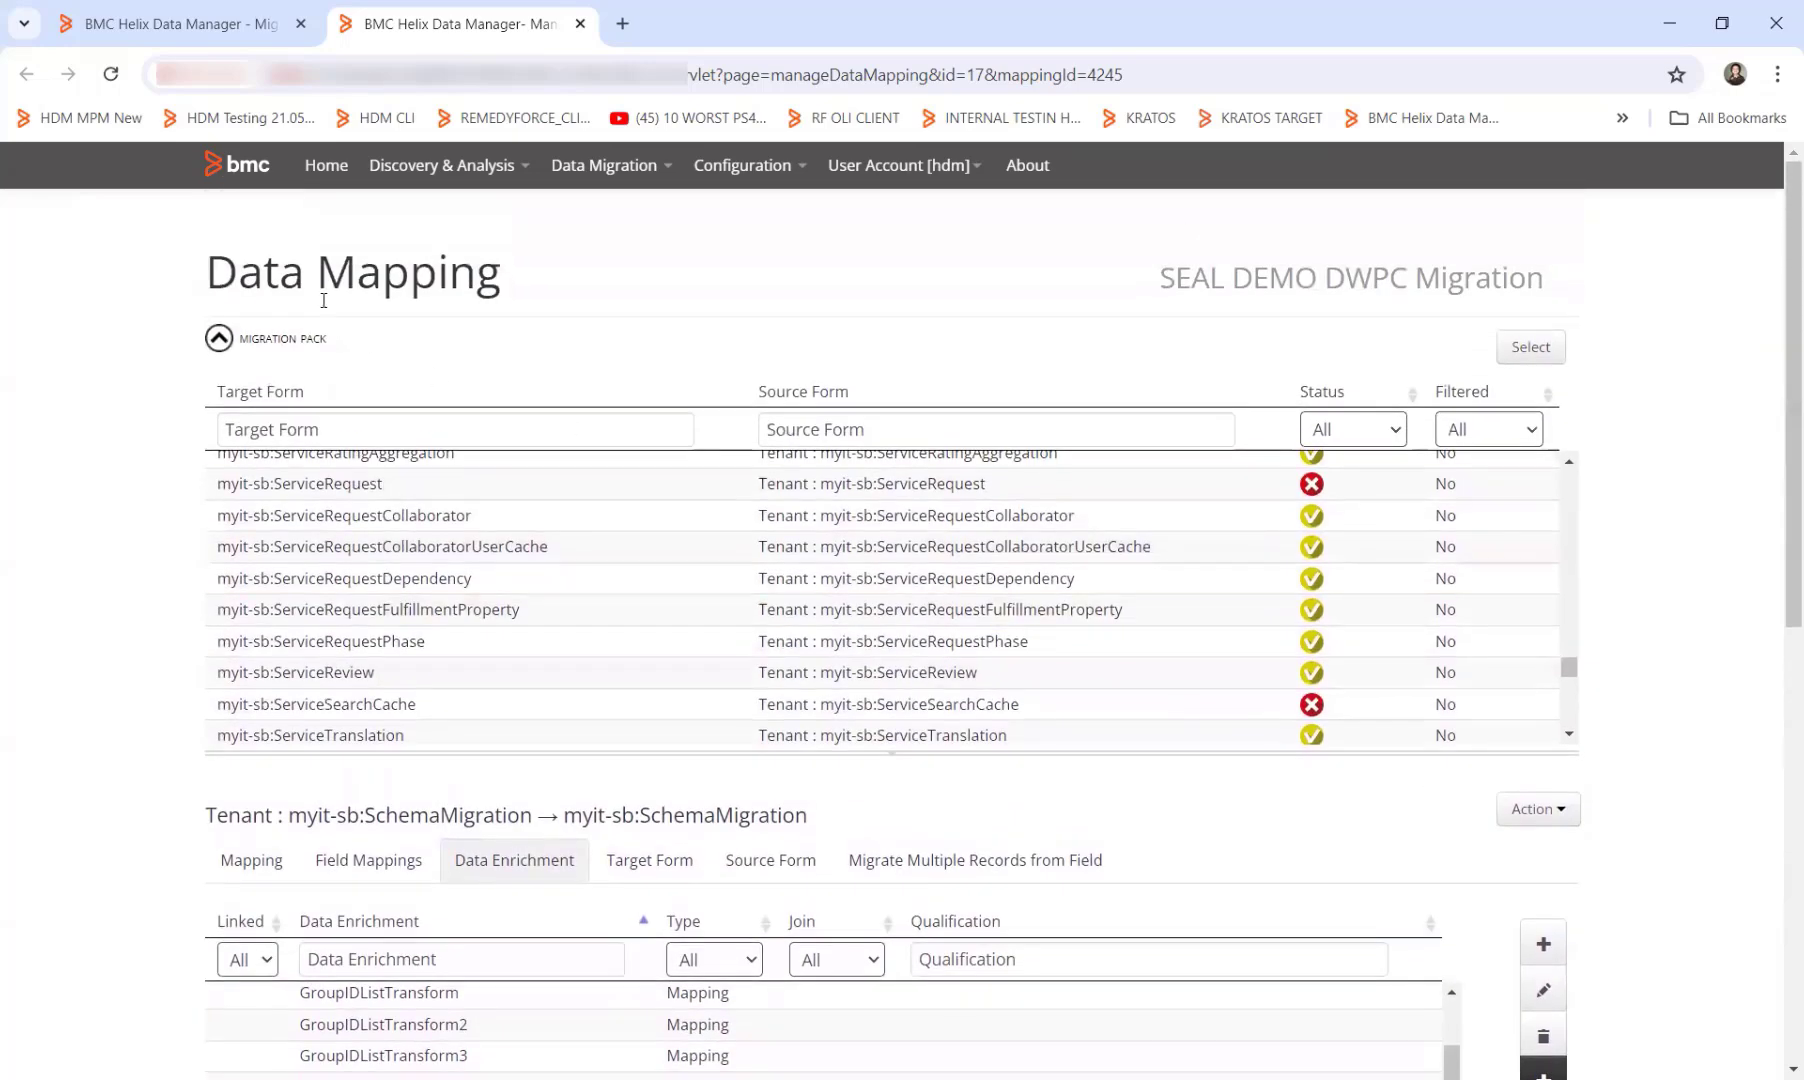
{"action": "left_click", "coordinate": [297, 342]}
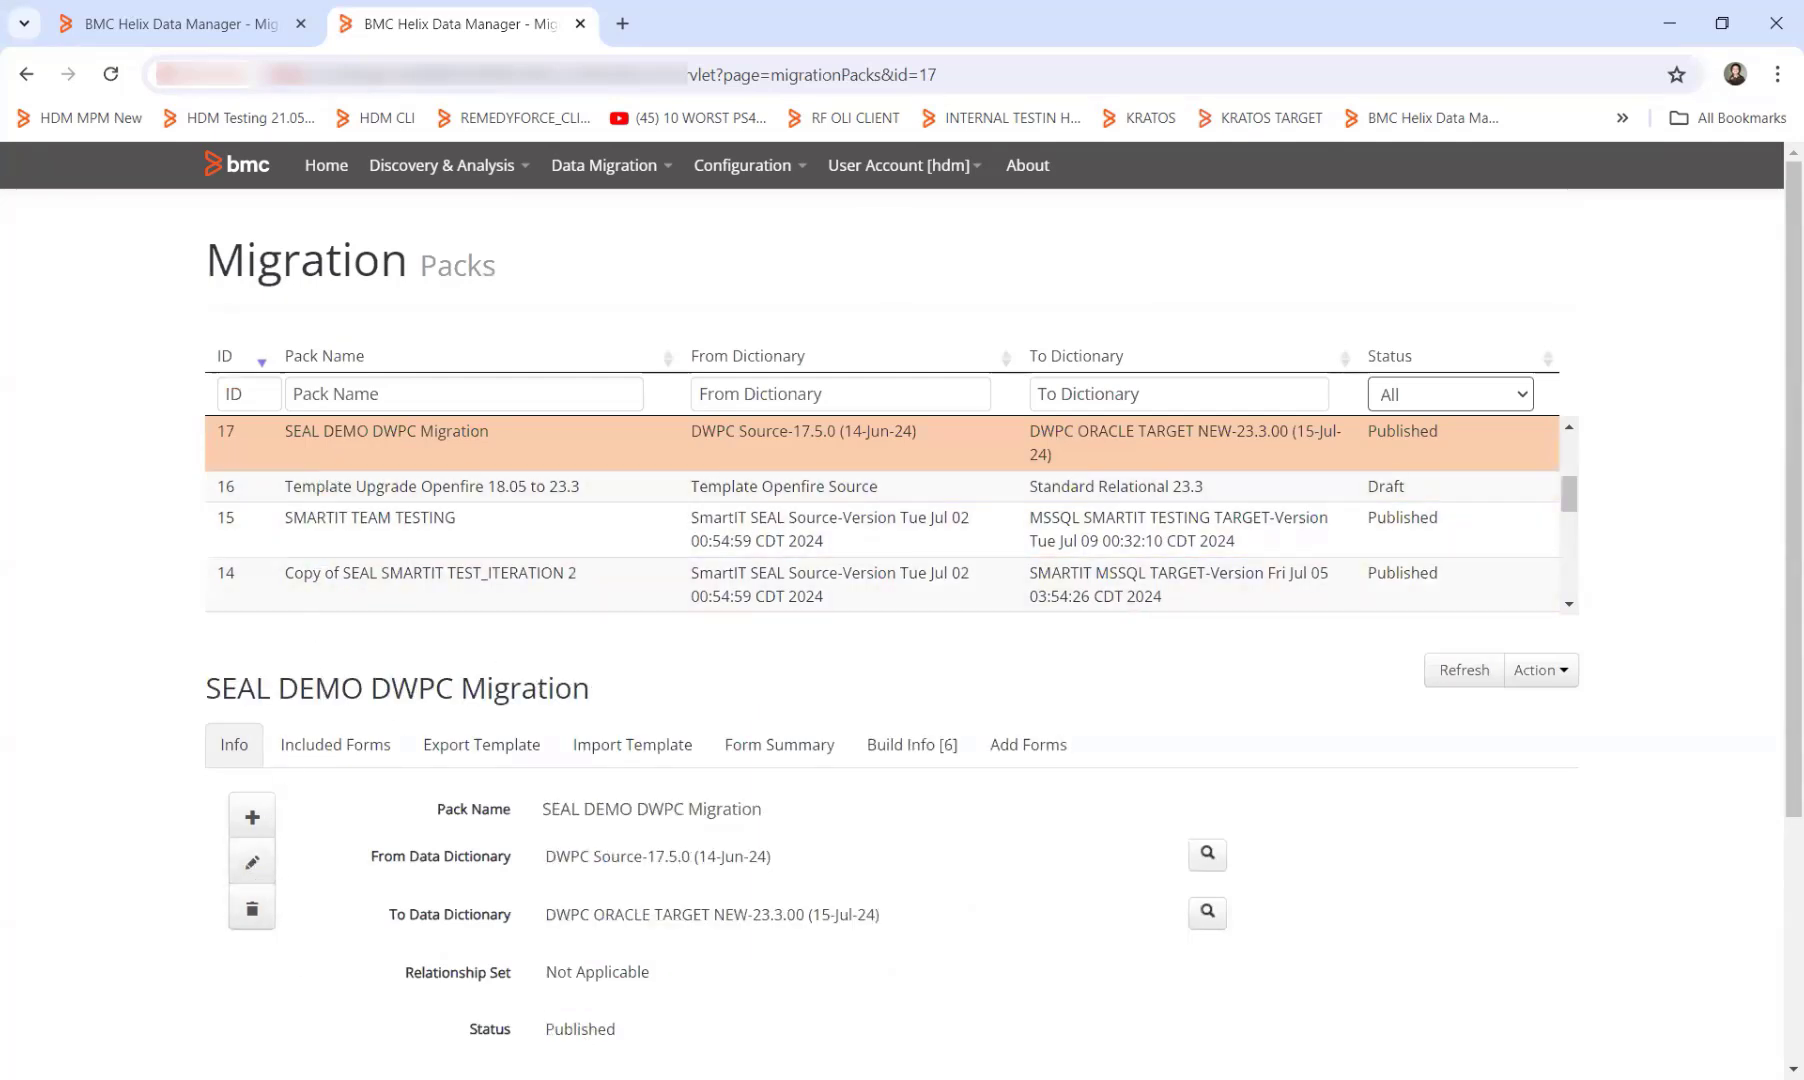
{"action": "scroll", "coordinate": [480, 500], "scroll_direction": "up", "scroll_amount": 2}
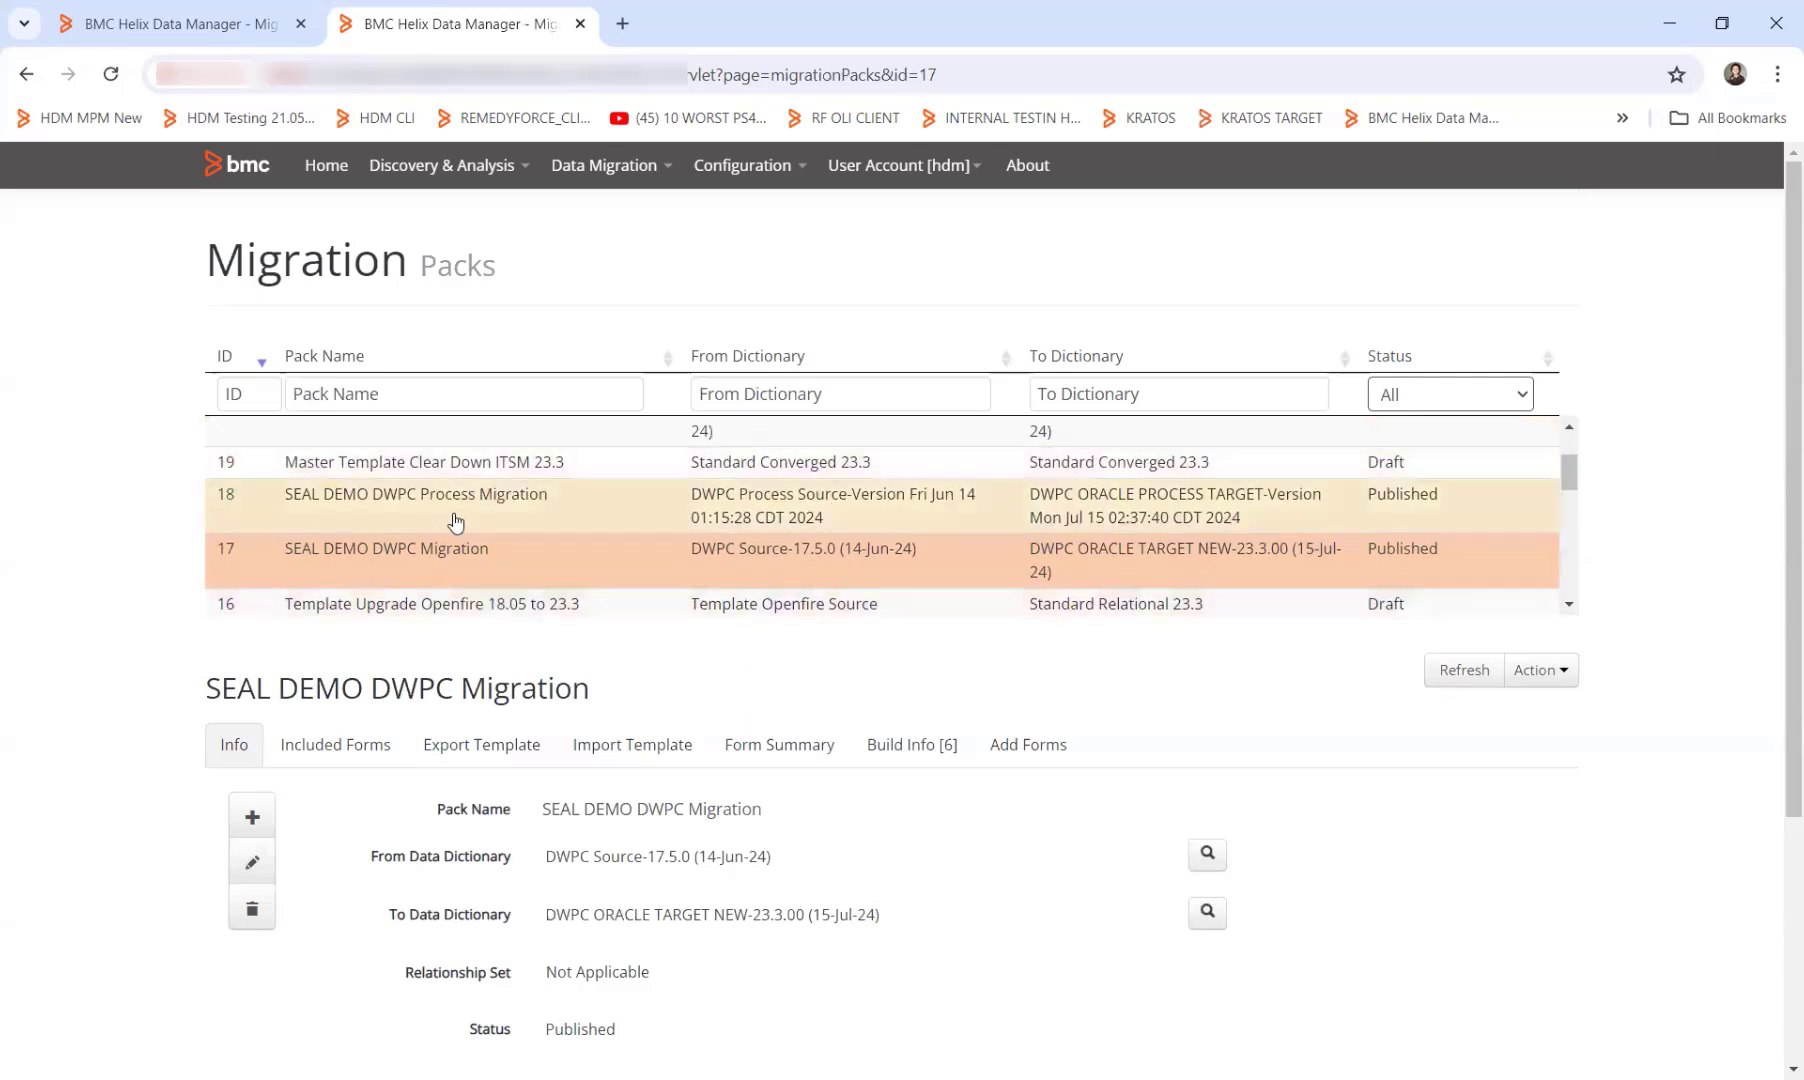
{"action": "left_click", "coordinate": [452, 512]}
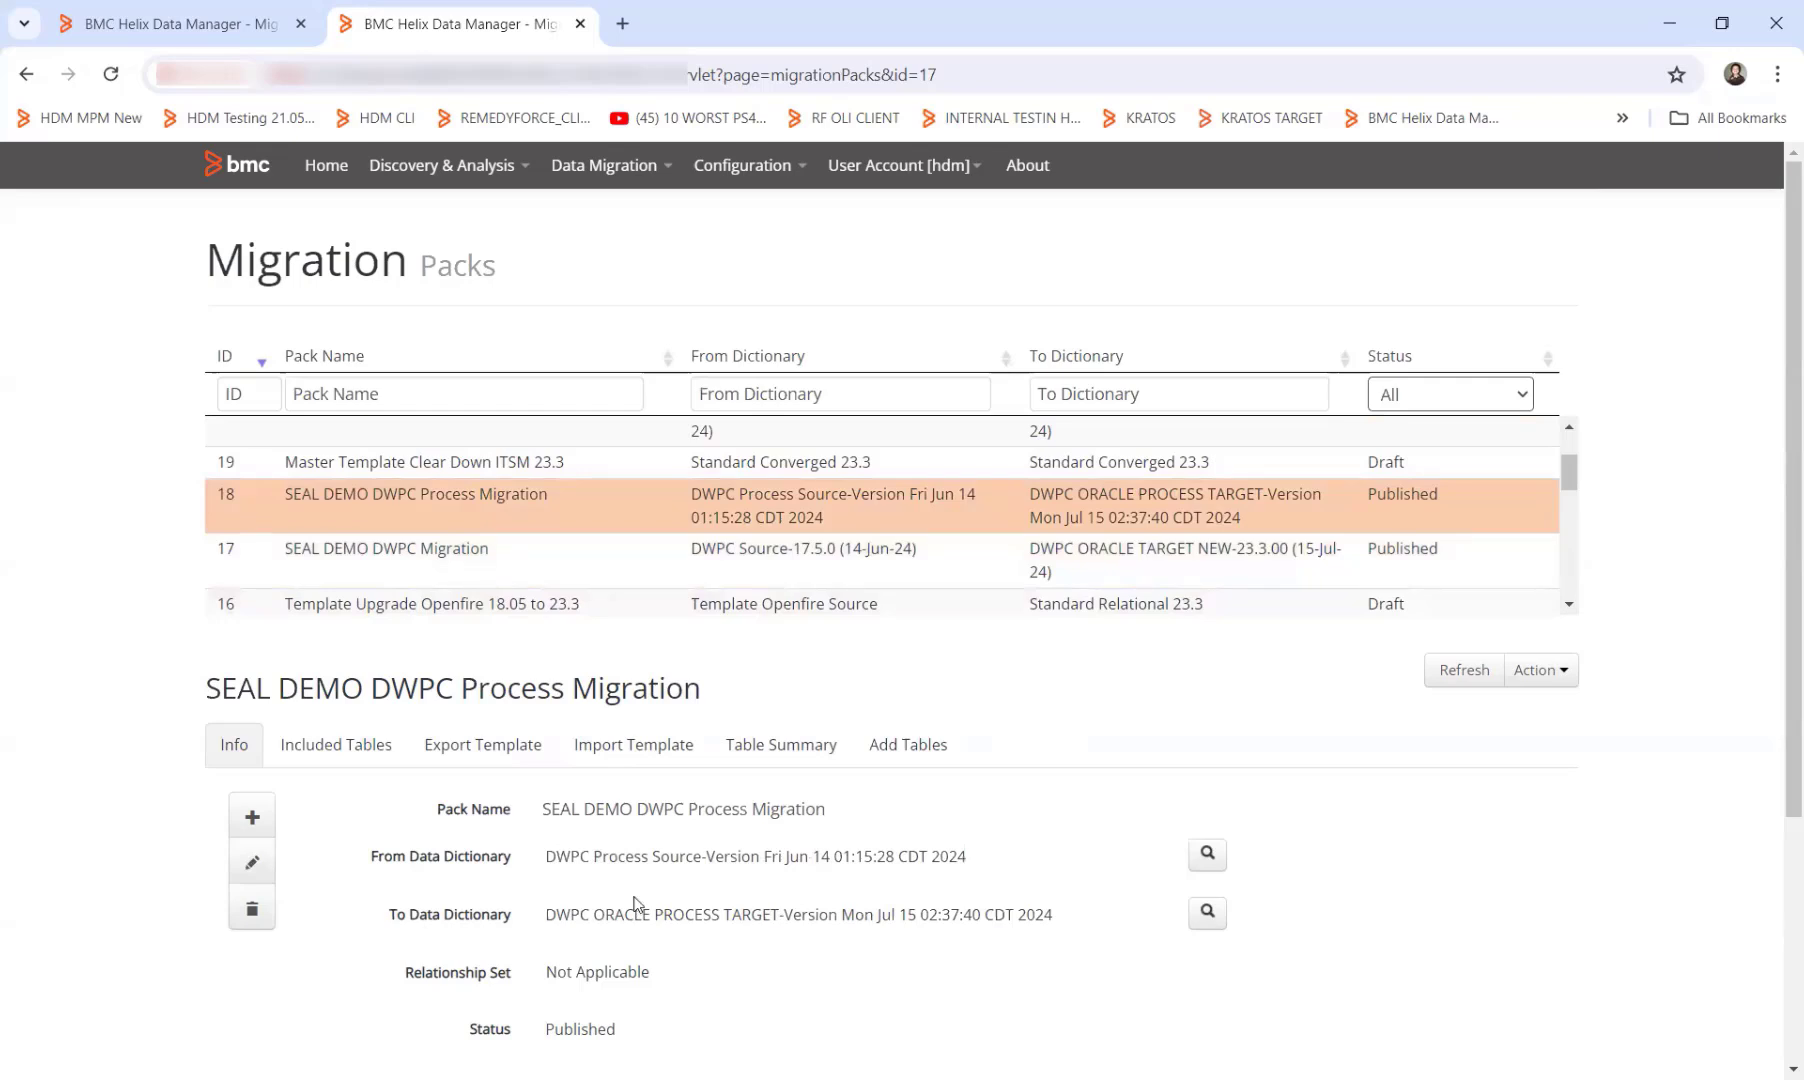
Step: Start a data migration exporting from DWPC Source and importing to DWPC ORACLE TARGET NEW
{"action": "left_click", "coordinate": [605, 174]}
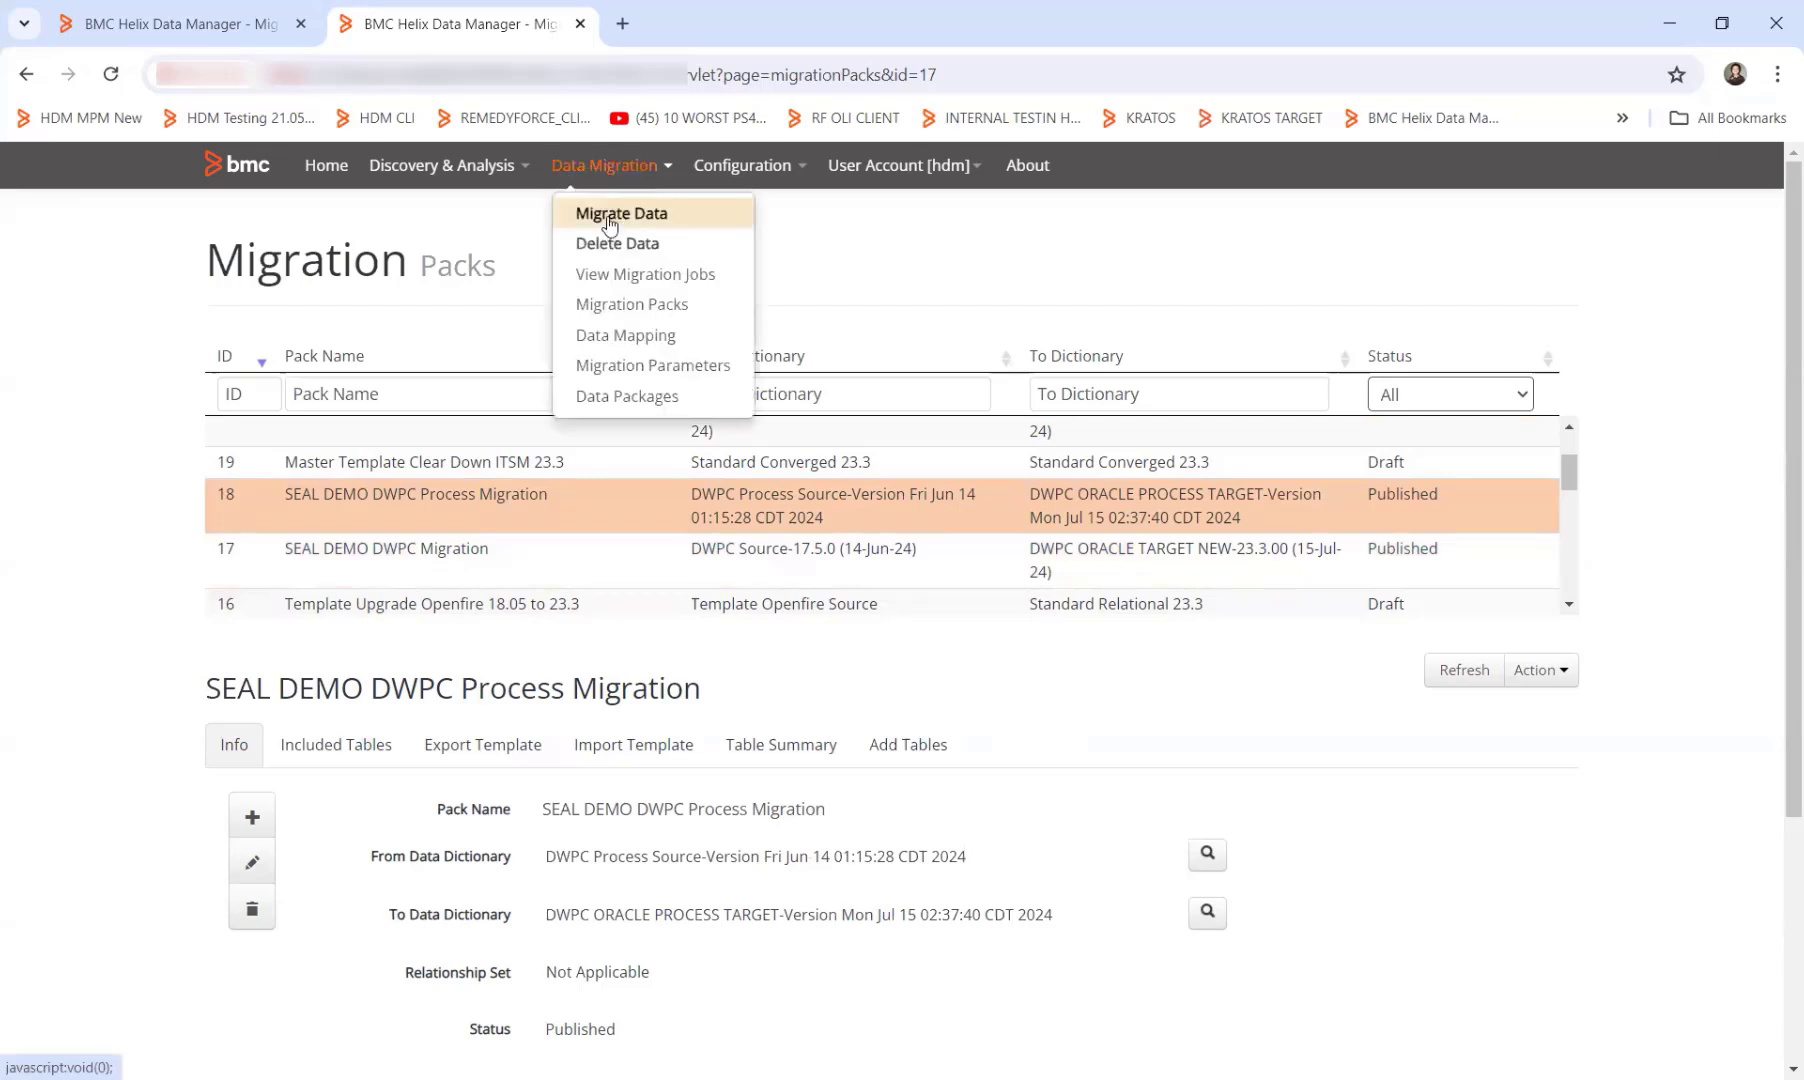
{"action": "left_click", "coordinate": [610, 215]}
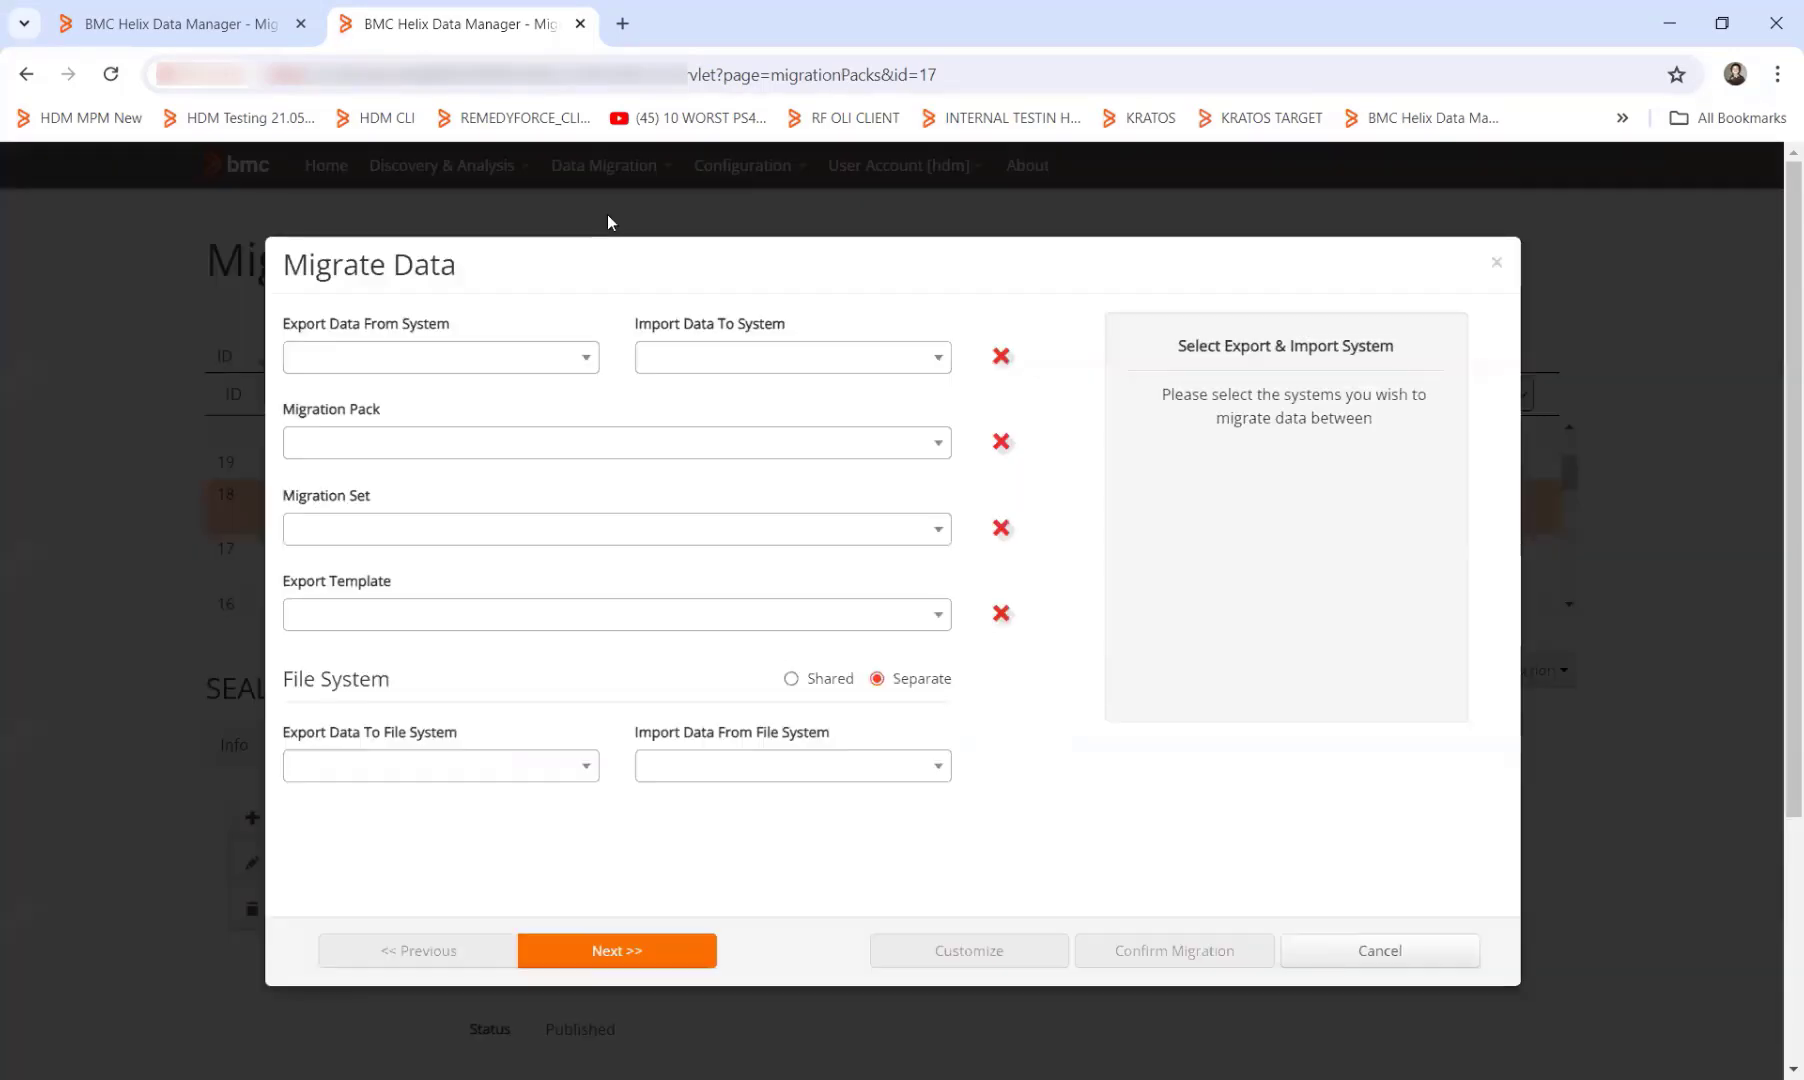
{"action": "left_click", "coordinate": [543, 350]}
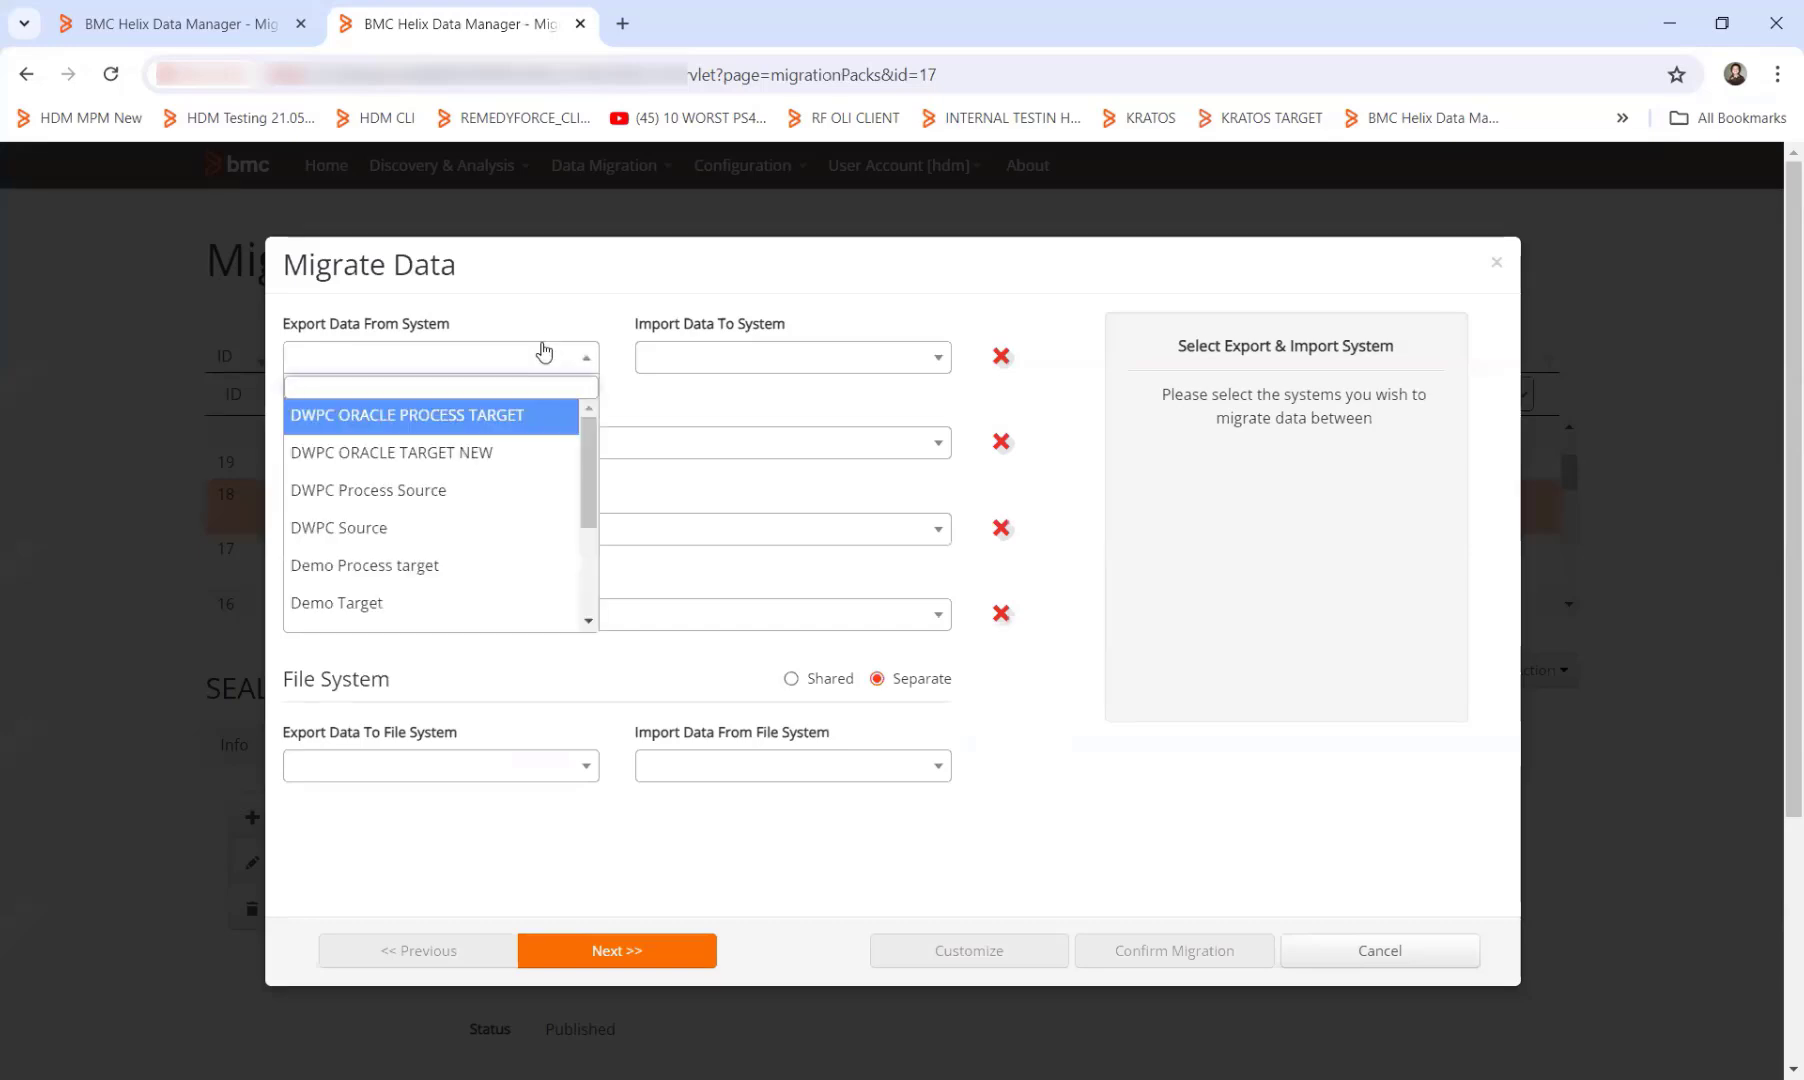
{"action": "key", "text": "Return"}
{"action": "left_click", "coordinate": [712, 360]}
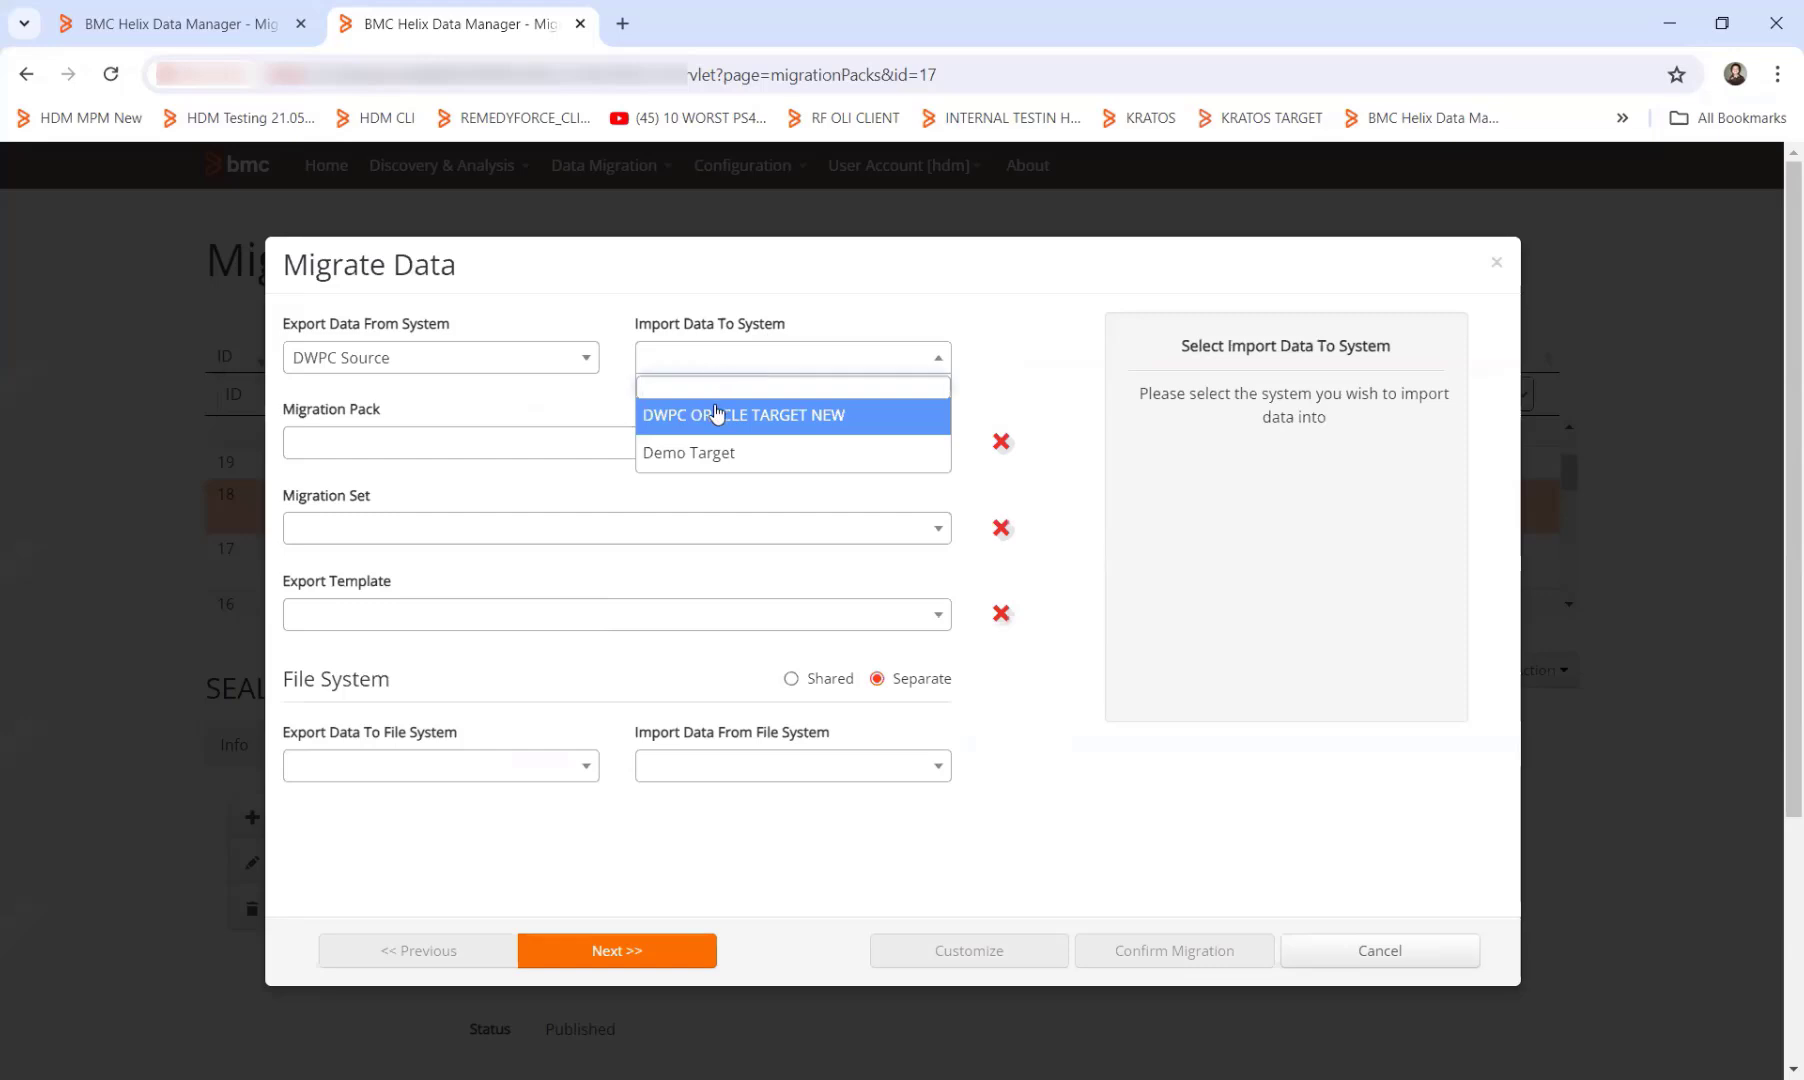
{"action": "key", "text": "Return"}
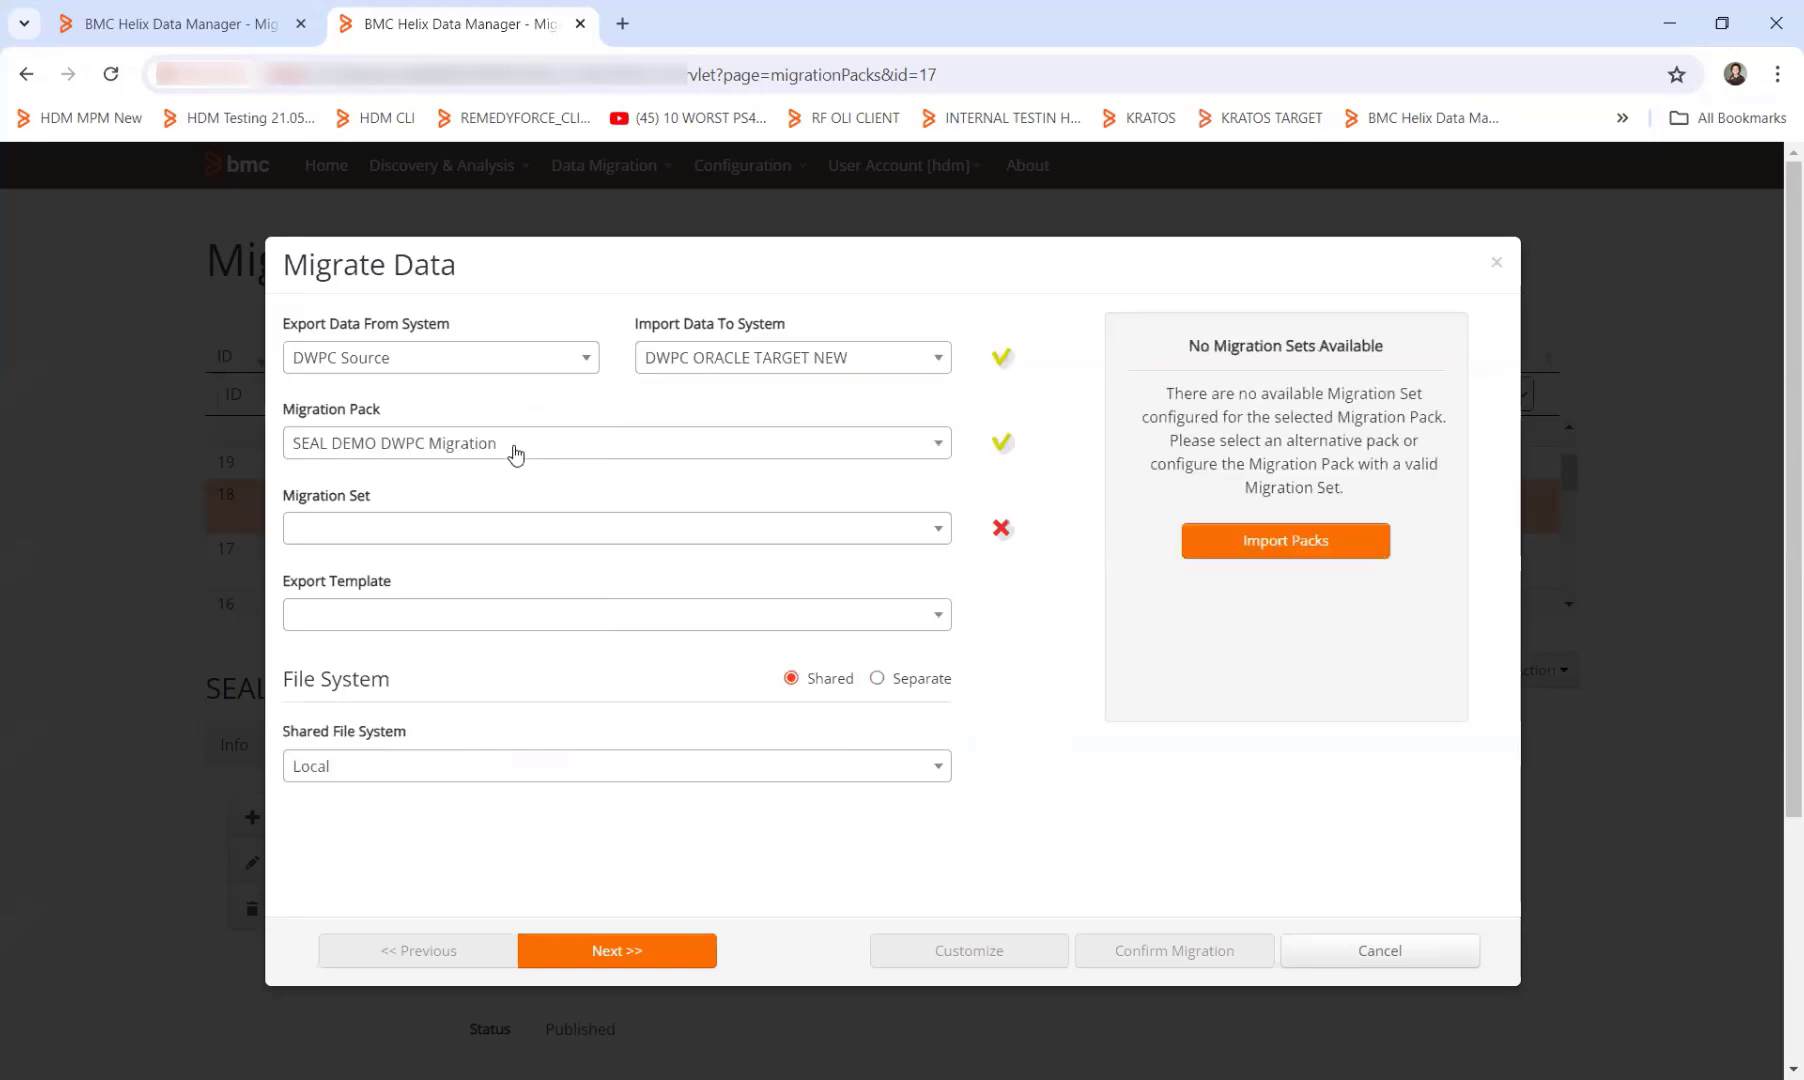
Step: Choose the All Data export template and set the migration's export threads to 4
{"action": "left_click", "coordinate": [437, 614]}
{"action": "left_click", "coordinate": [432, 648]}
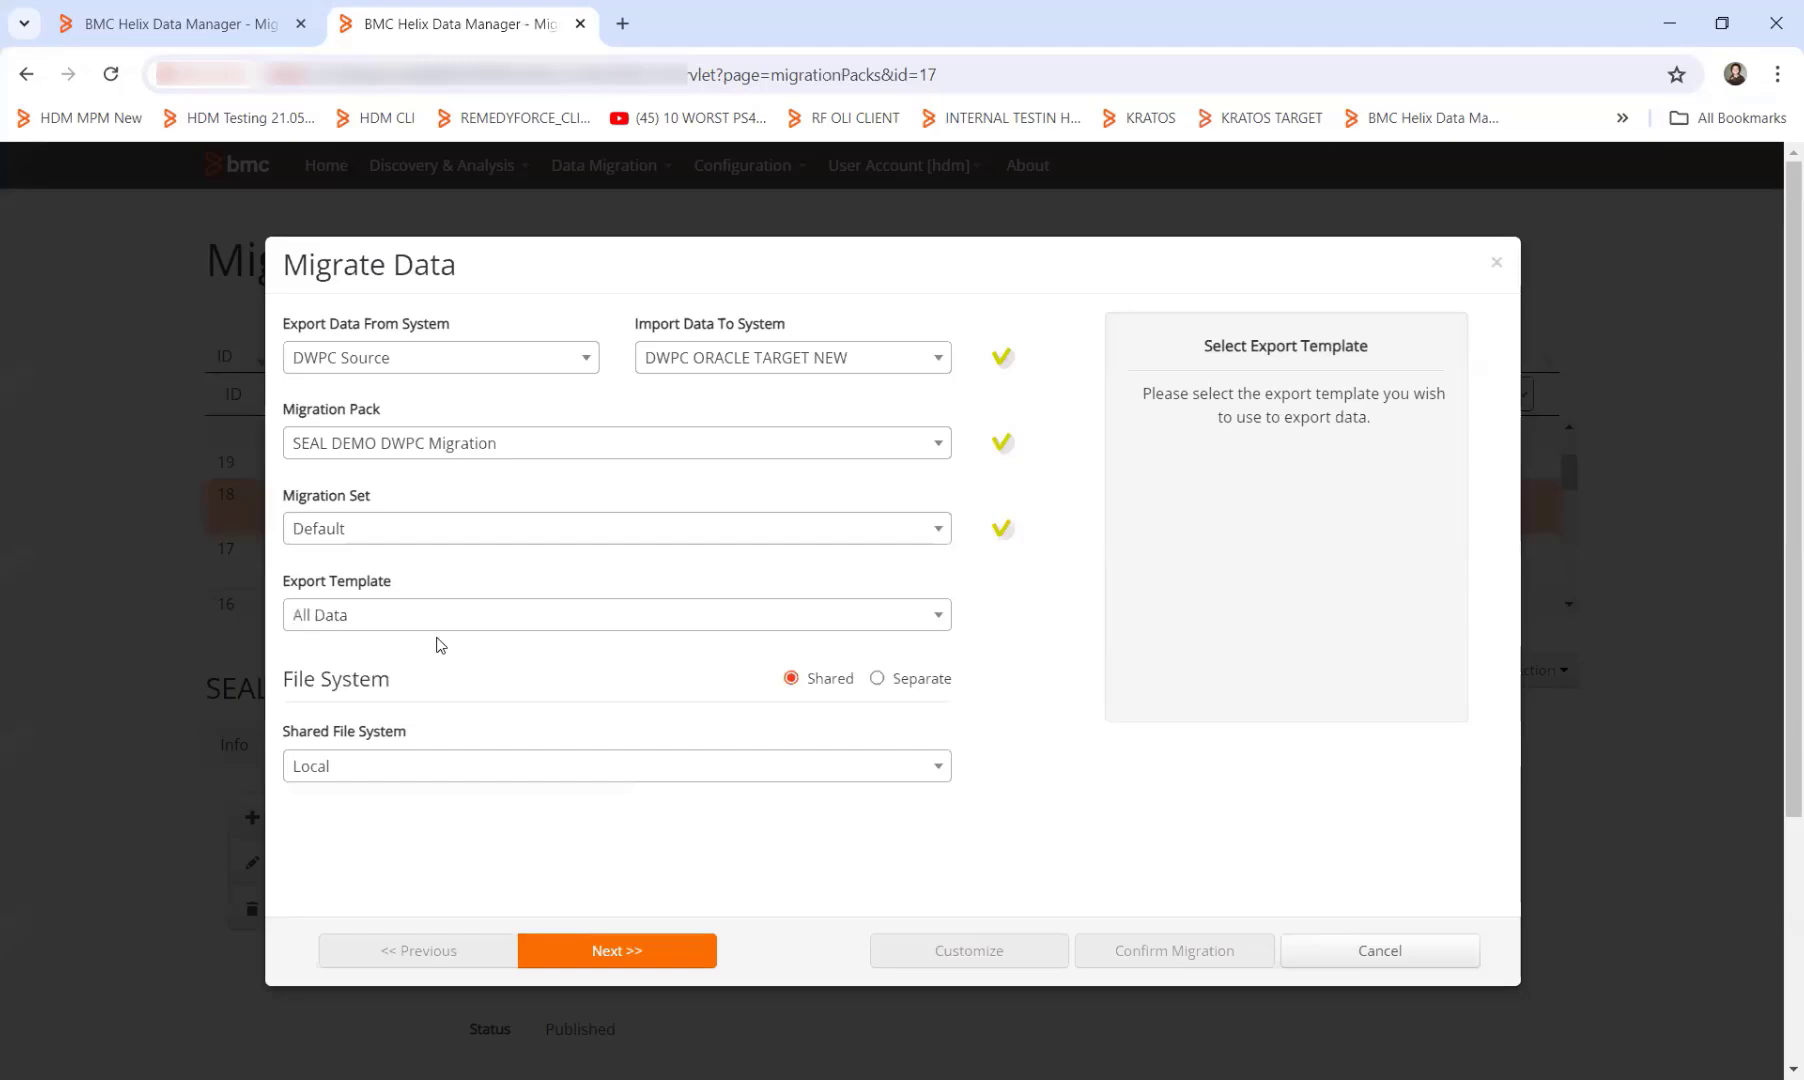
{"action": "left_click", "coordinate": [586, 950]}
{"action": "left_click", "coordinate": [630, 862]}
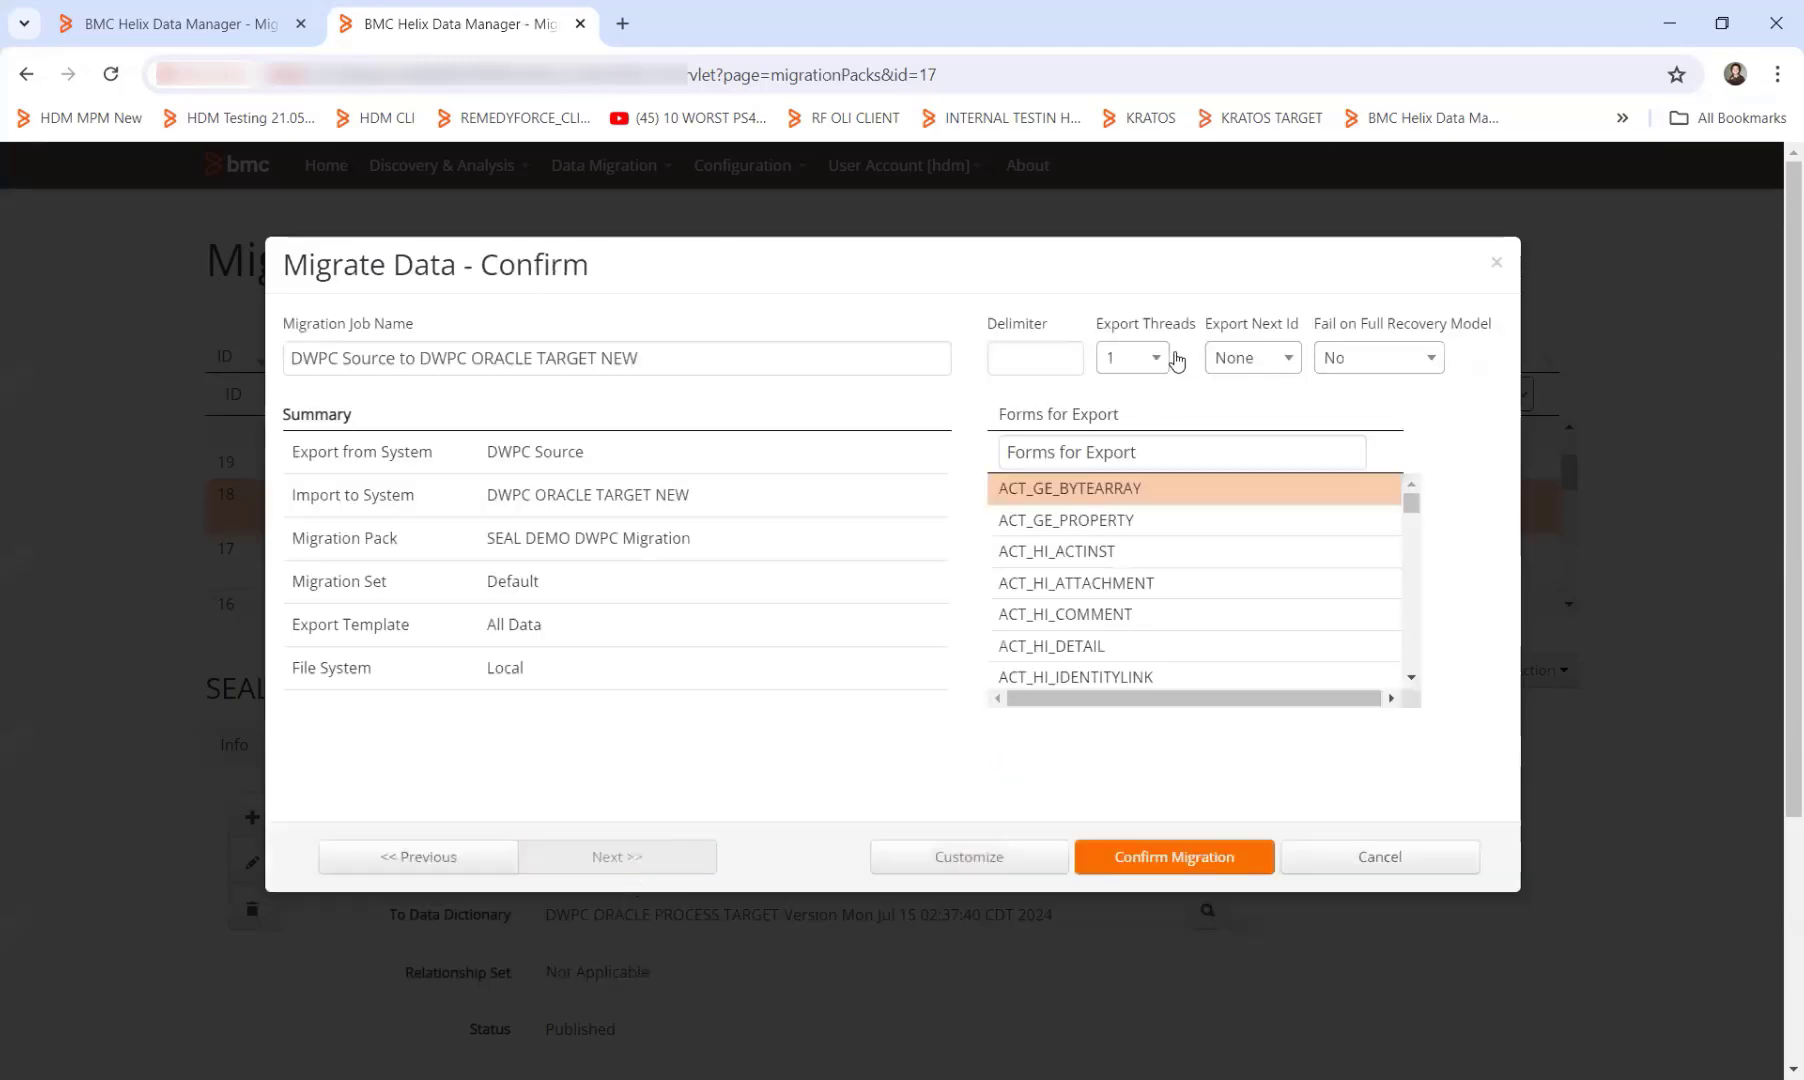
{"action": "left_click", "coordinate": [1133, 360]}
{"action": "left_click", "coordinate": [1122, 535]}
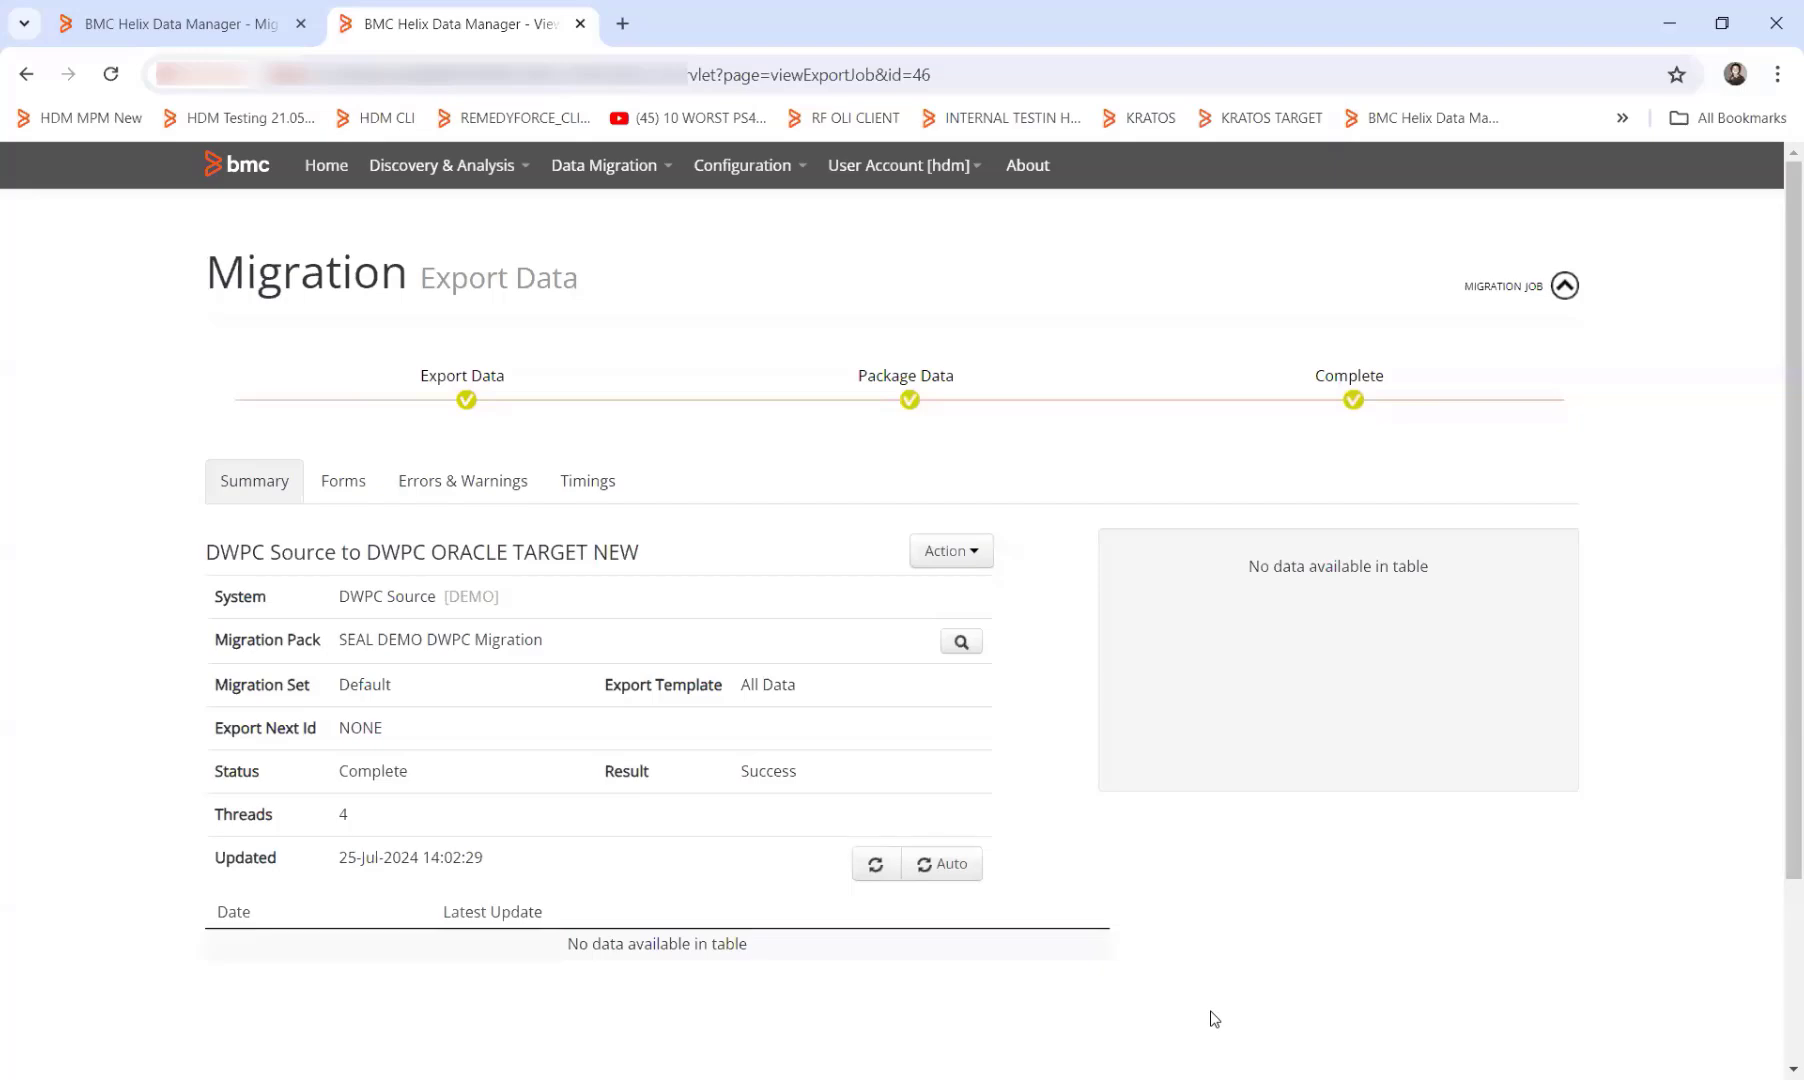
Step: Review the export job's summary and updates, and go back to its parent migration job
{"action": "scroll", "coordinate": [1021, 679], "scroll_direction": "down", "scroll_amount": 4}
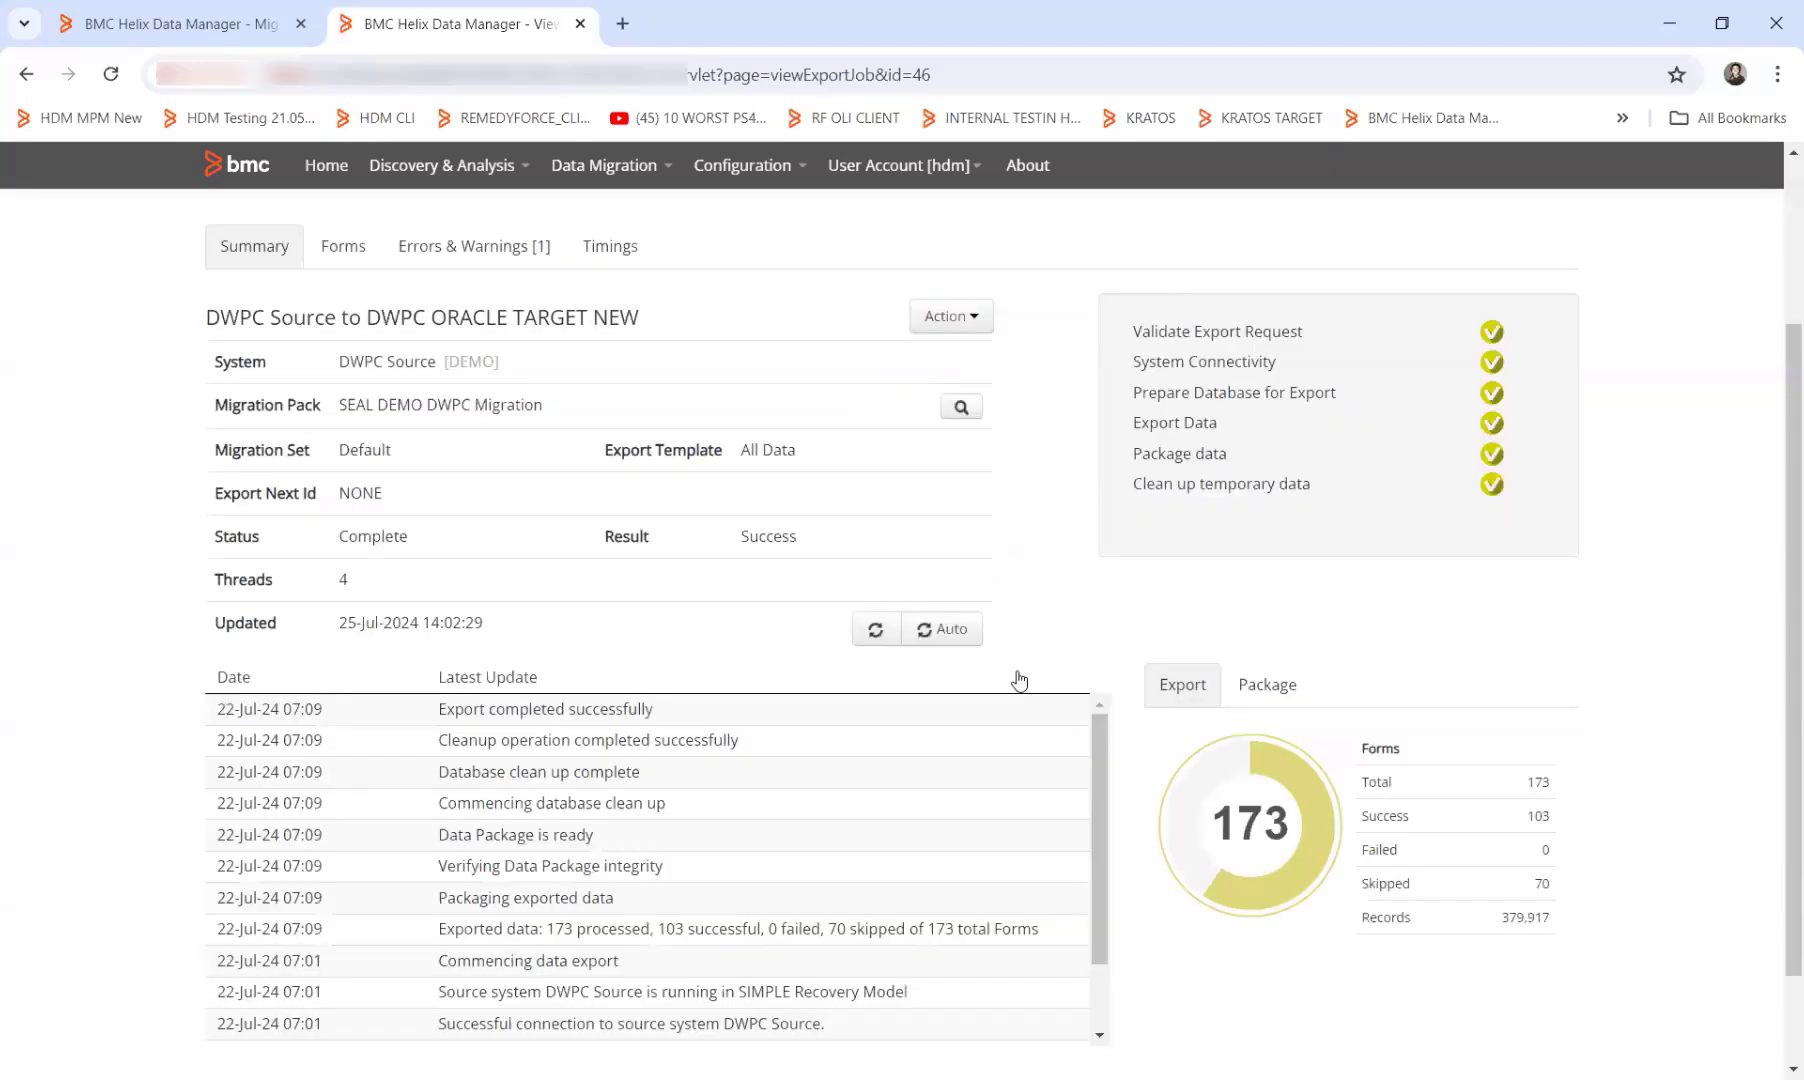
{"action": "scroll", "coordinate": [1021, 679], "scroll_direction": "up", "scroll_amount": 4}
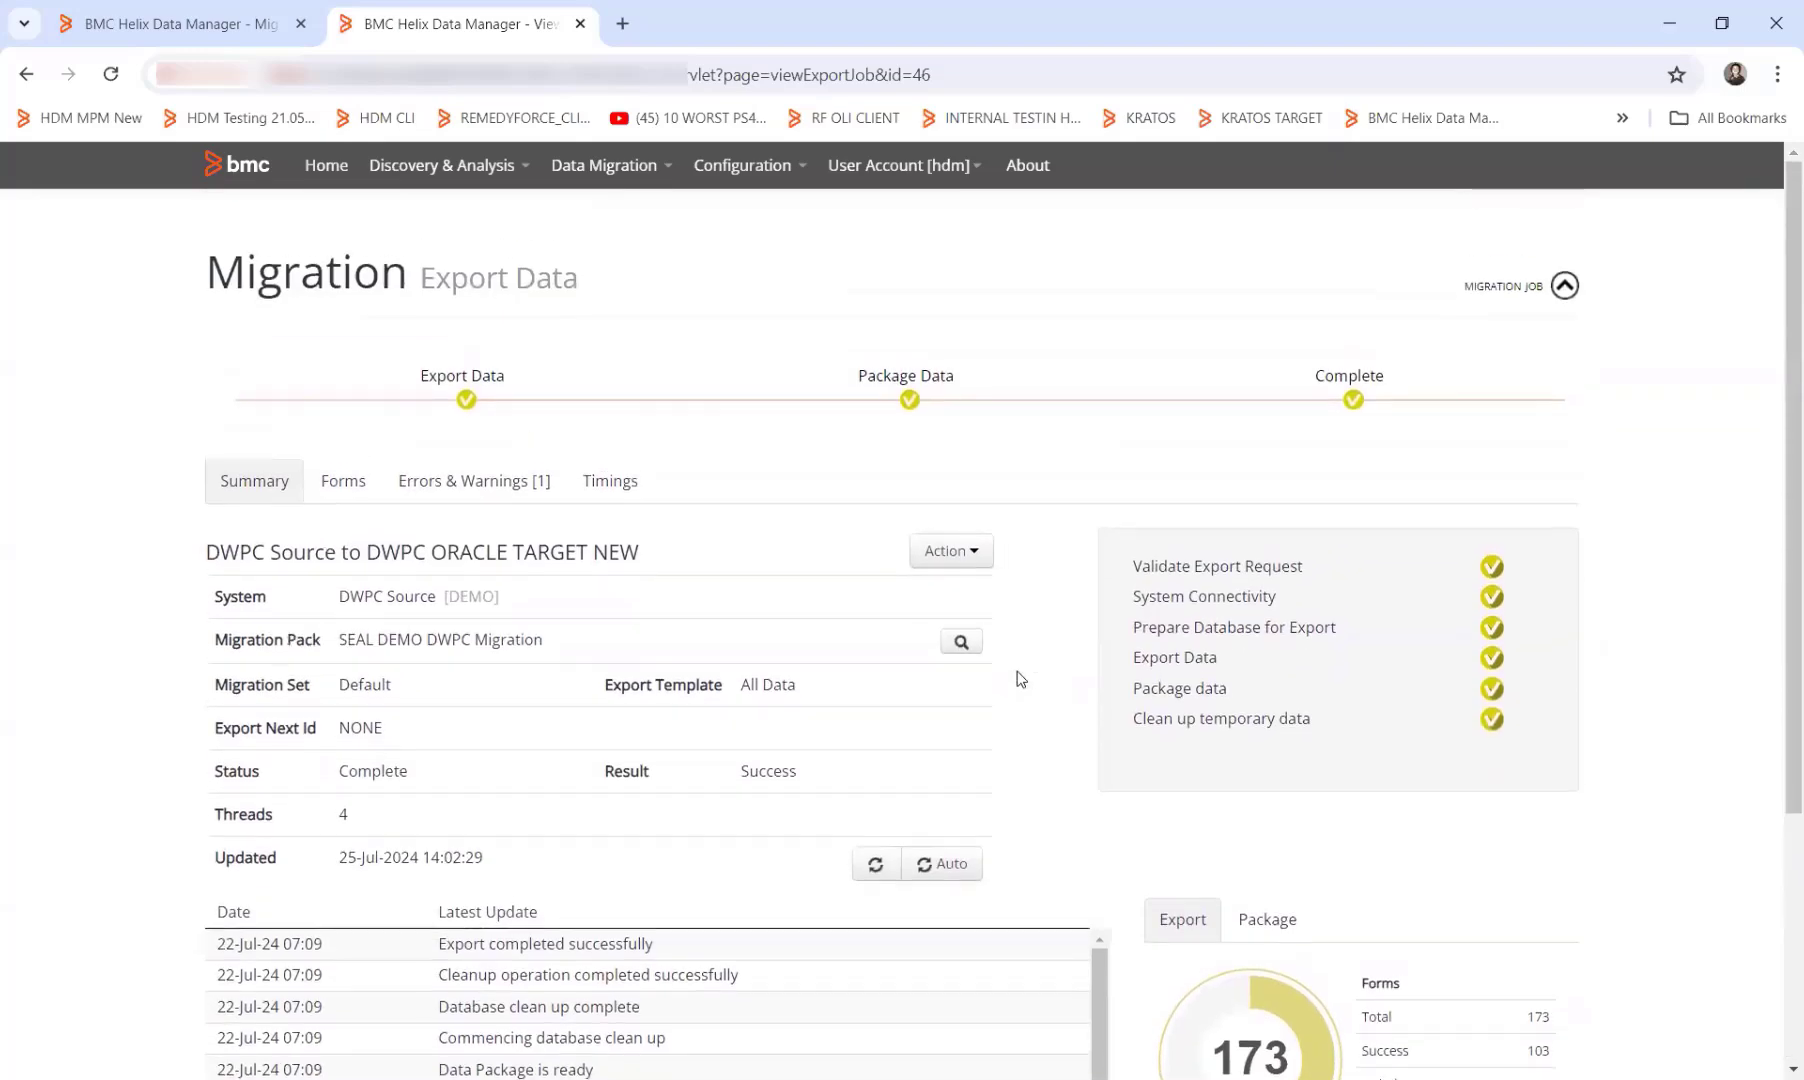
{"action": "left_click", "coordinate": [1474, 290]}
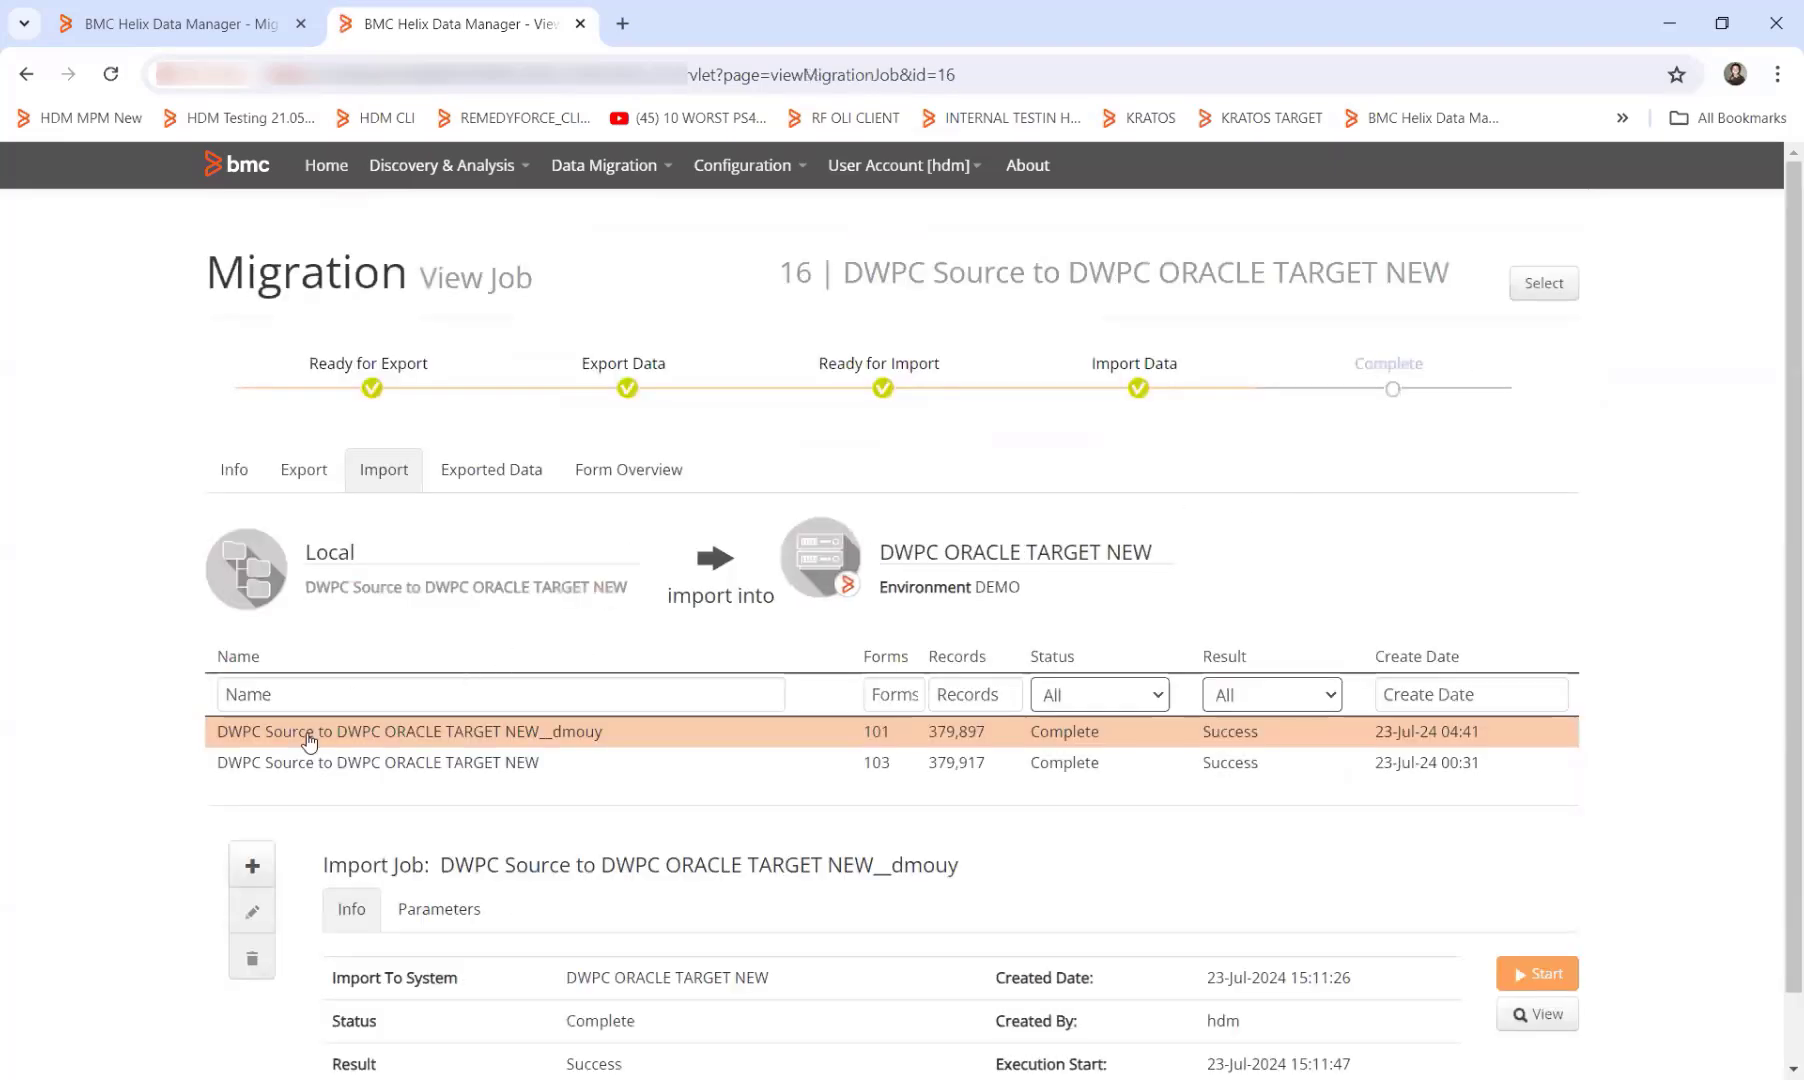
Step: Add an import job into DWPC ORACLE TARGET NEW from the Local file system and set the import threads to 4
{"action": "left_click", "coordinate": [253, 867]}
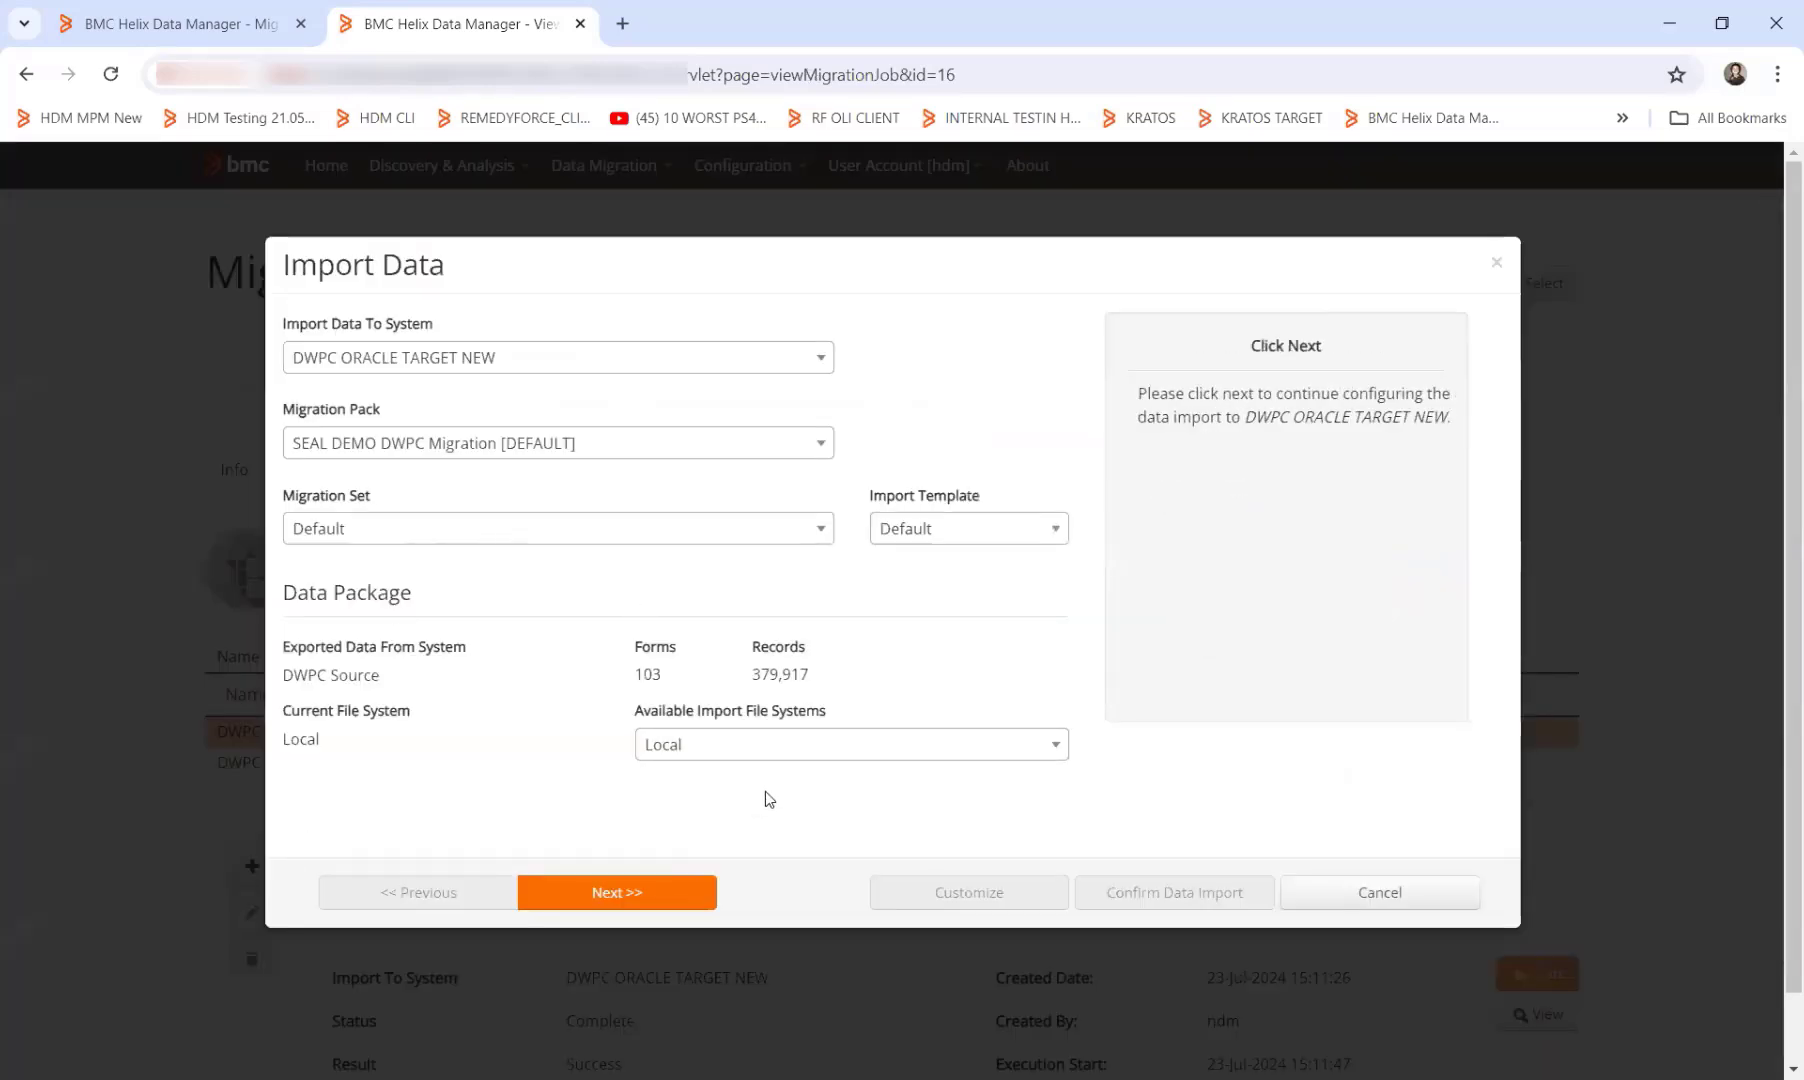
{"action": "left_click", "coordinate": [648, 901]}
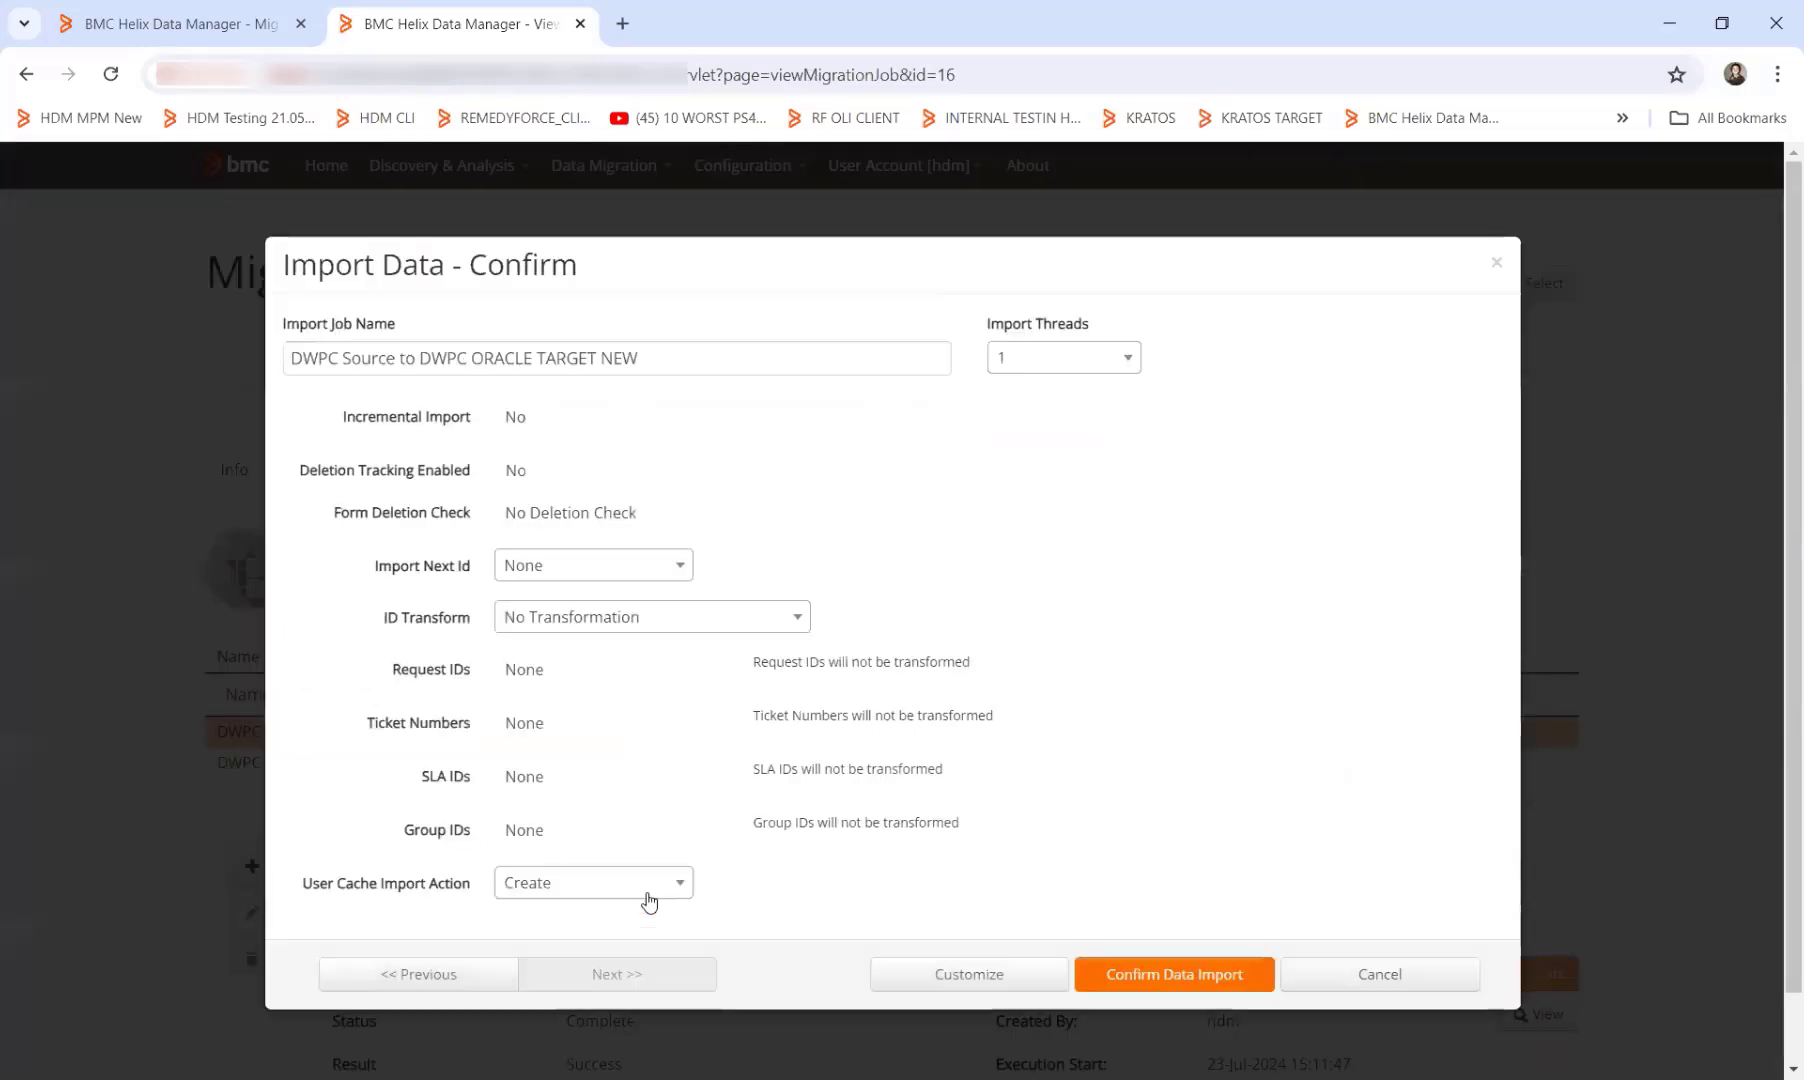
{"action": "left_click", "coordinate": [1037, 362]}
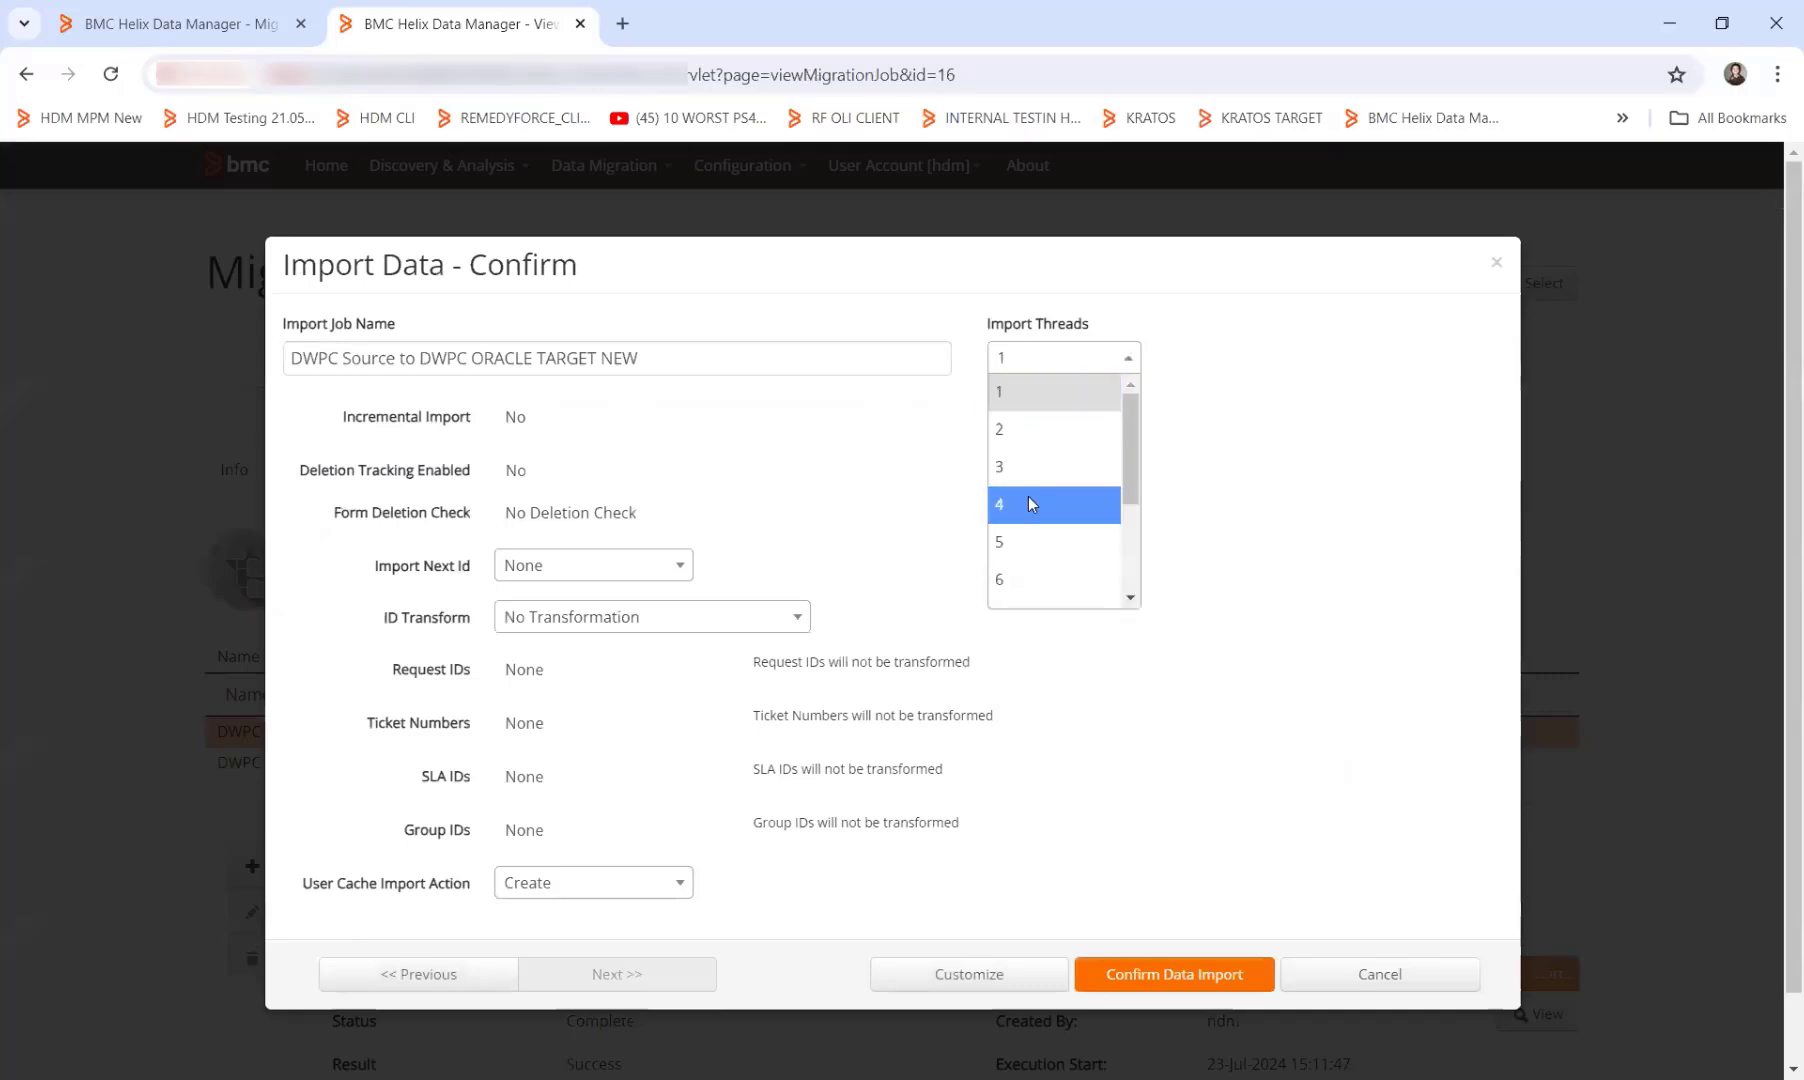
{"action": "left_click", "coordinate": [1027, 503]}
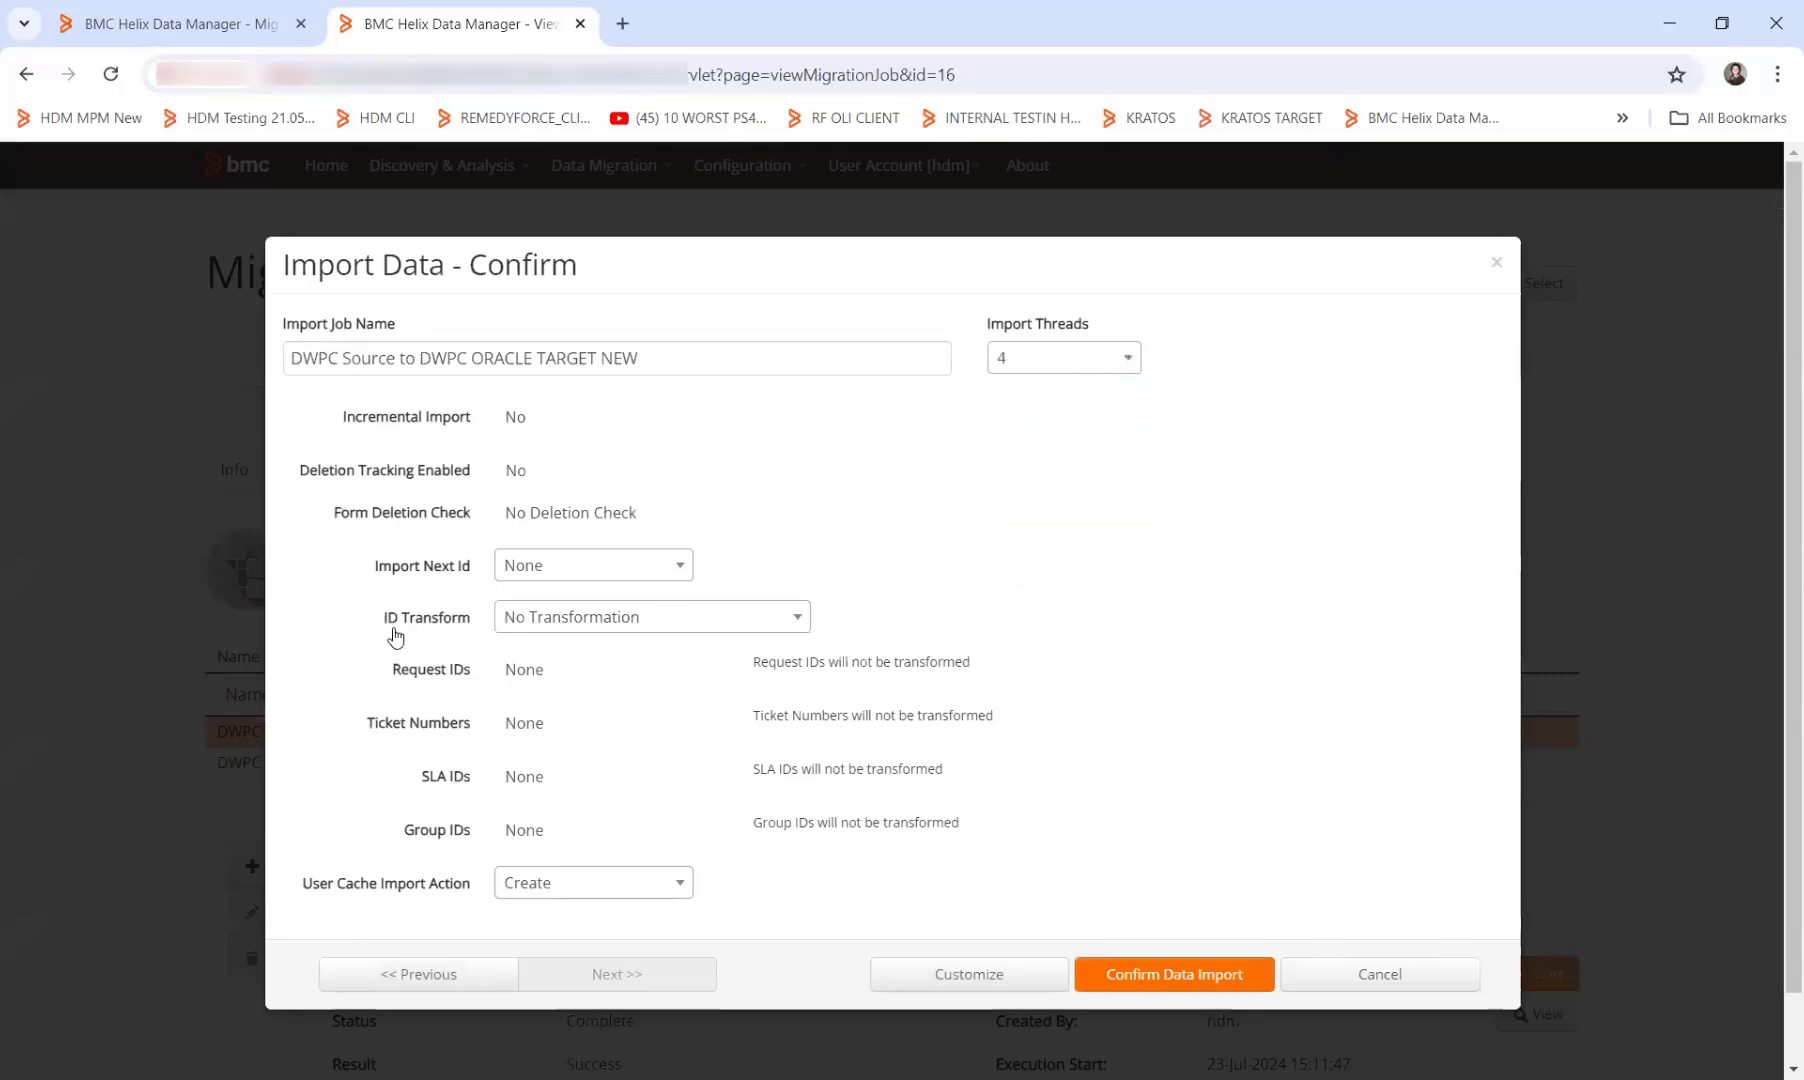
Step: Set the import's ID transform to Selective Transform and give the group IDs the prefix 1
{"action": "left_click", "coordinate": [545, 618]}
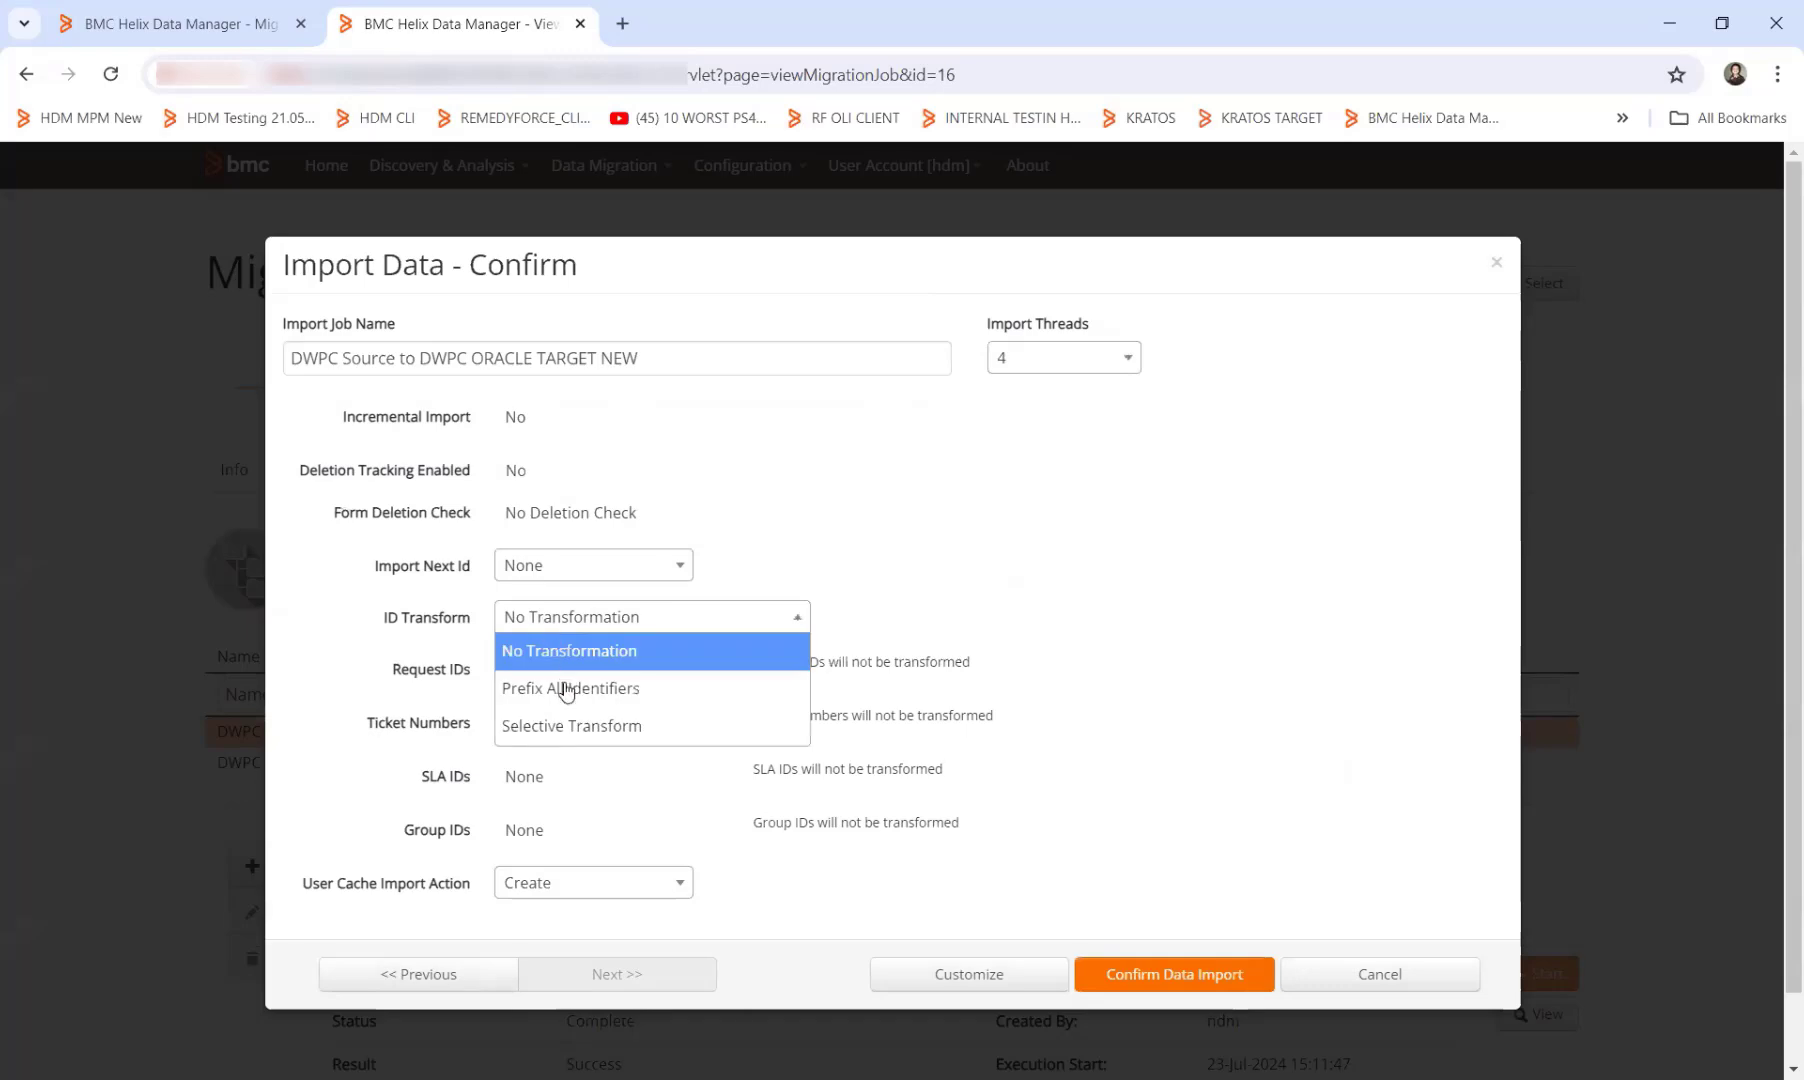
{"action": "left_click", "coordinate": [572, 727]}
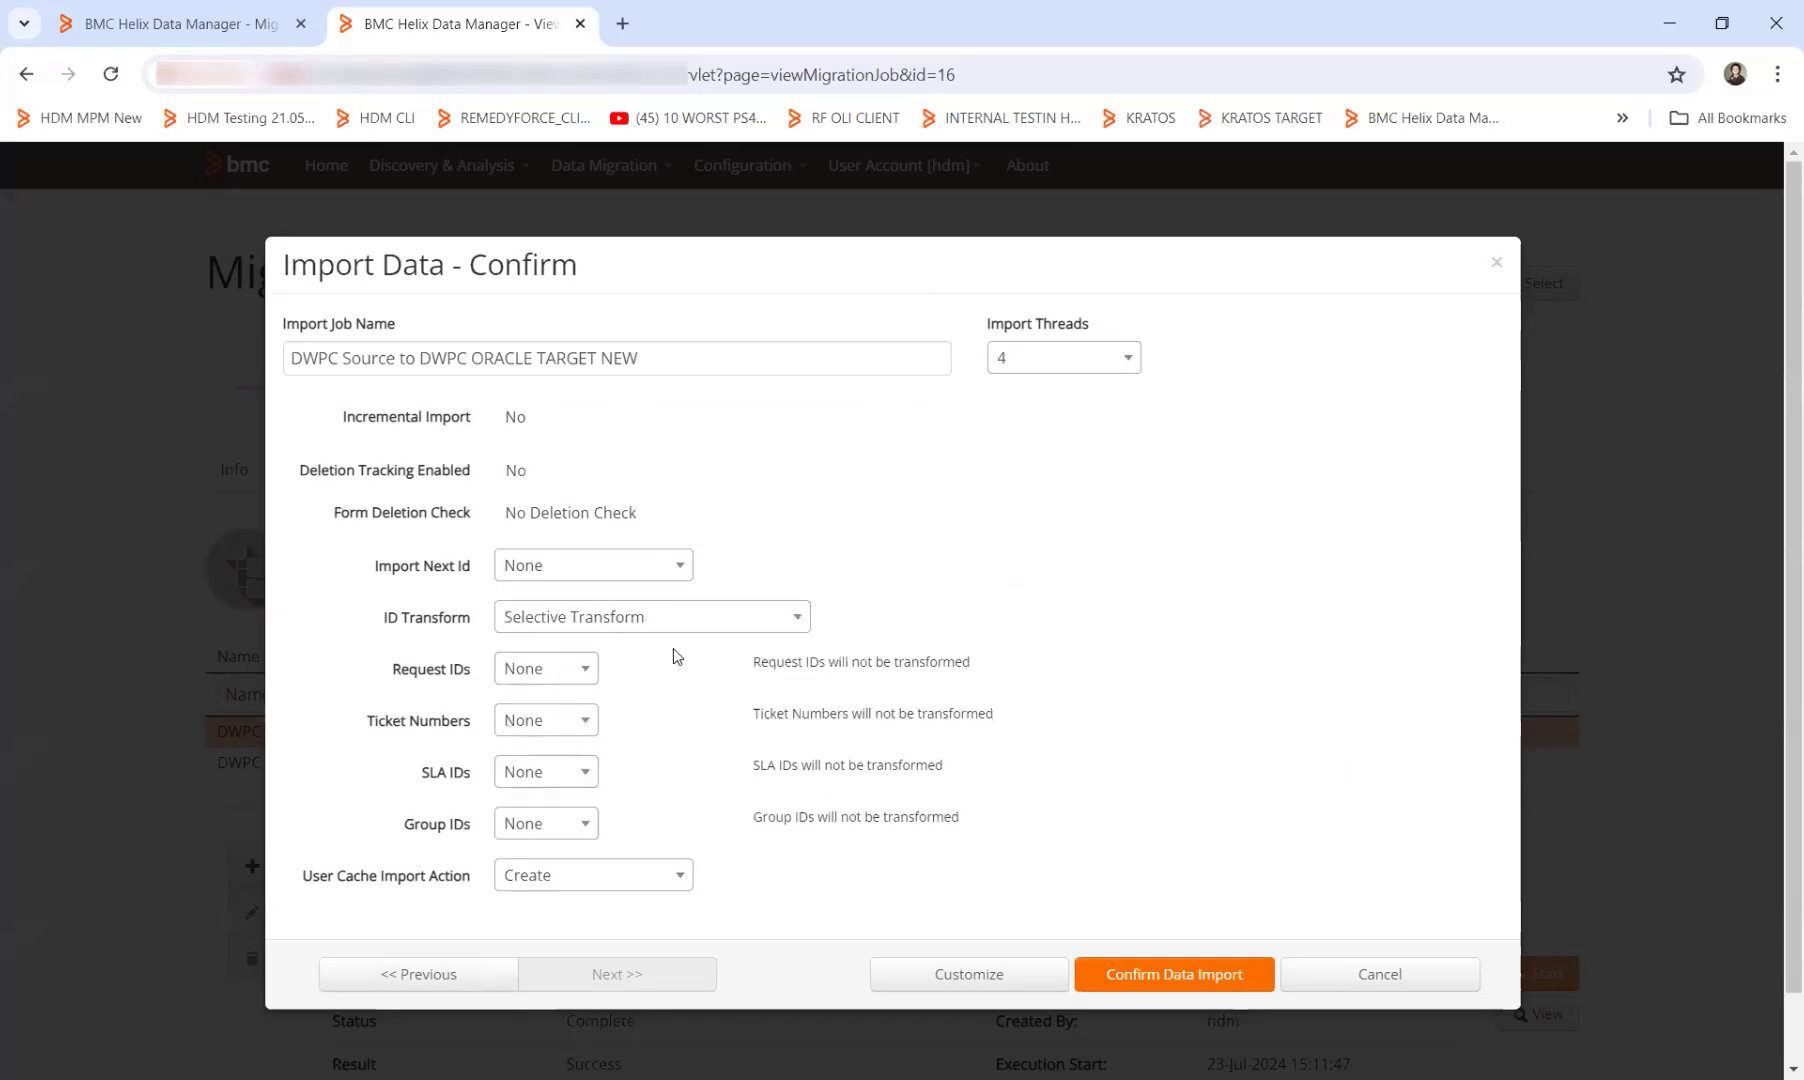
{"action": "left_click", "coordinate": [546, 832]}
{"action": "left_click", "coordinate": [545, 897]}
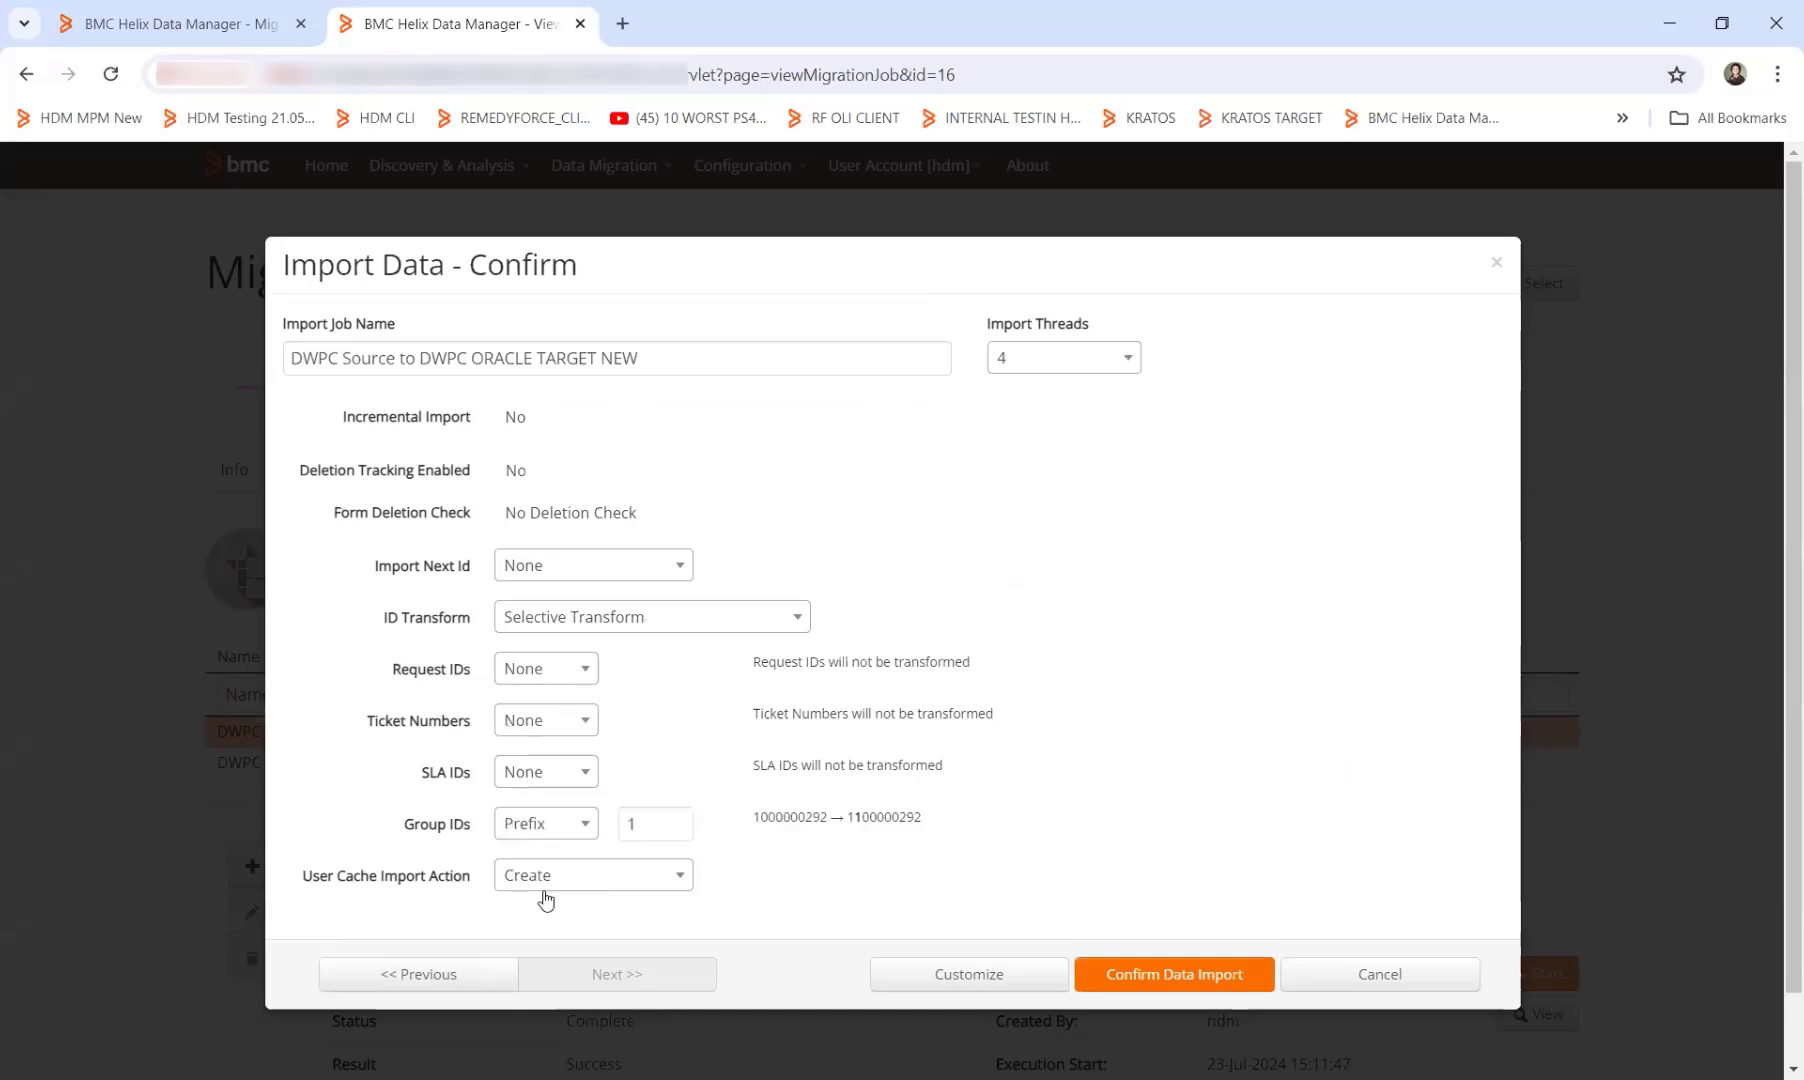
{"action": "left_click", "coordinate": [630, 836]}
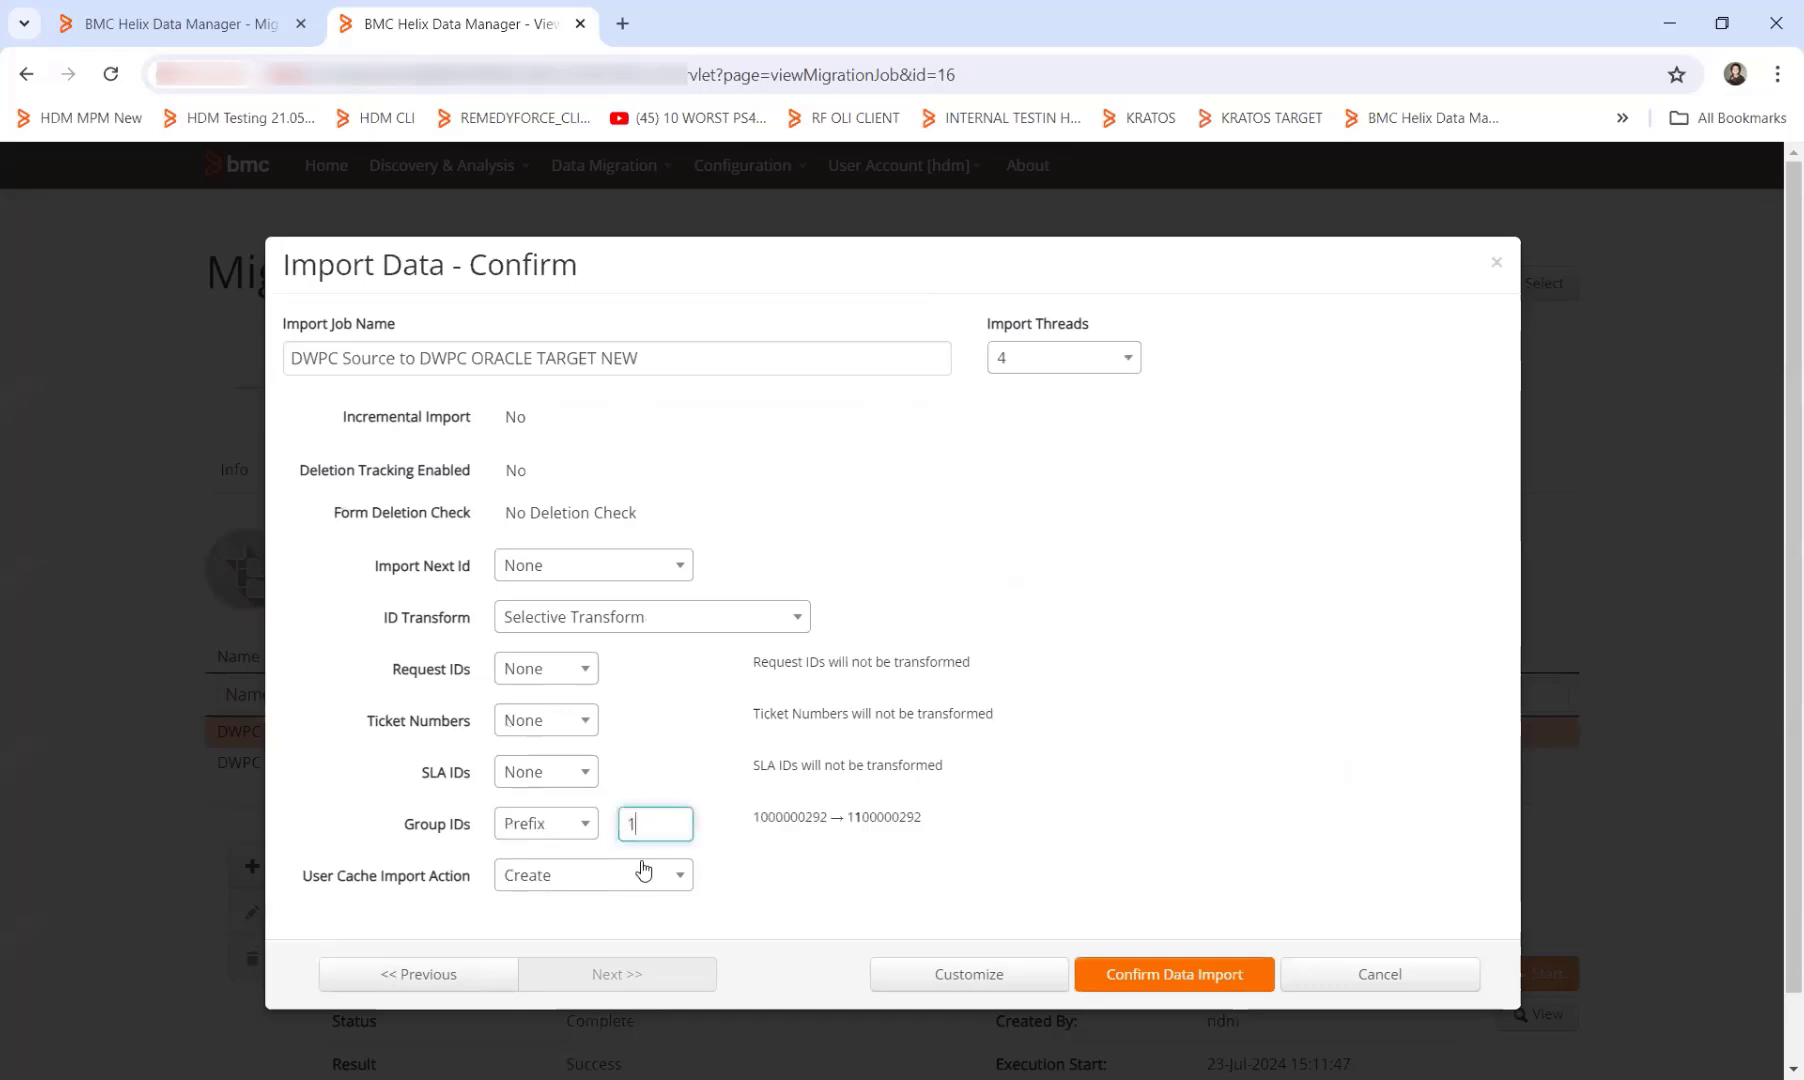
{"action": "left_click", "coordinate": [754, 890]}
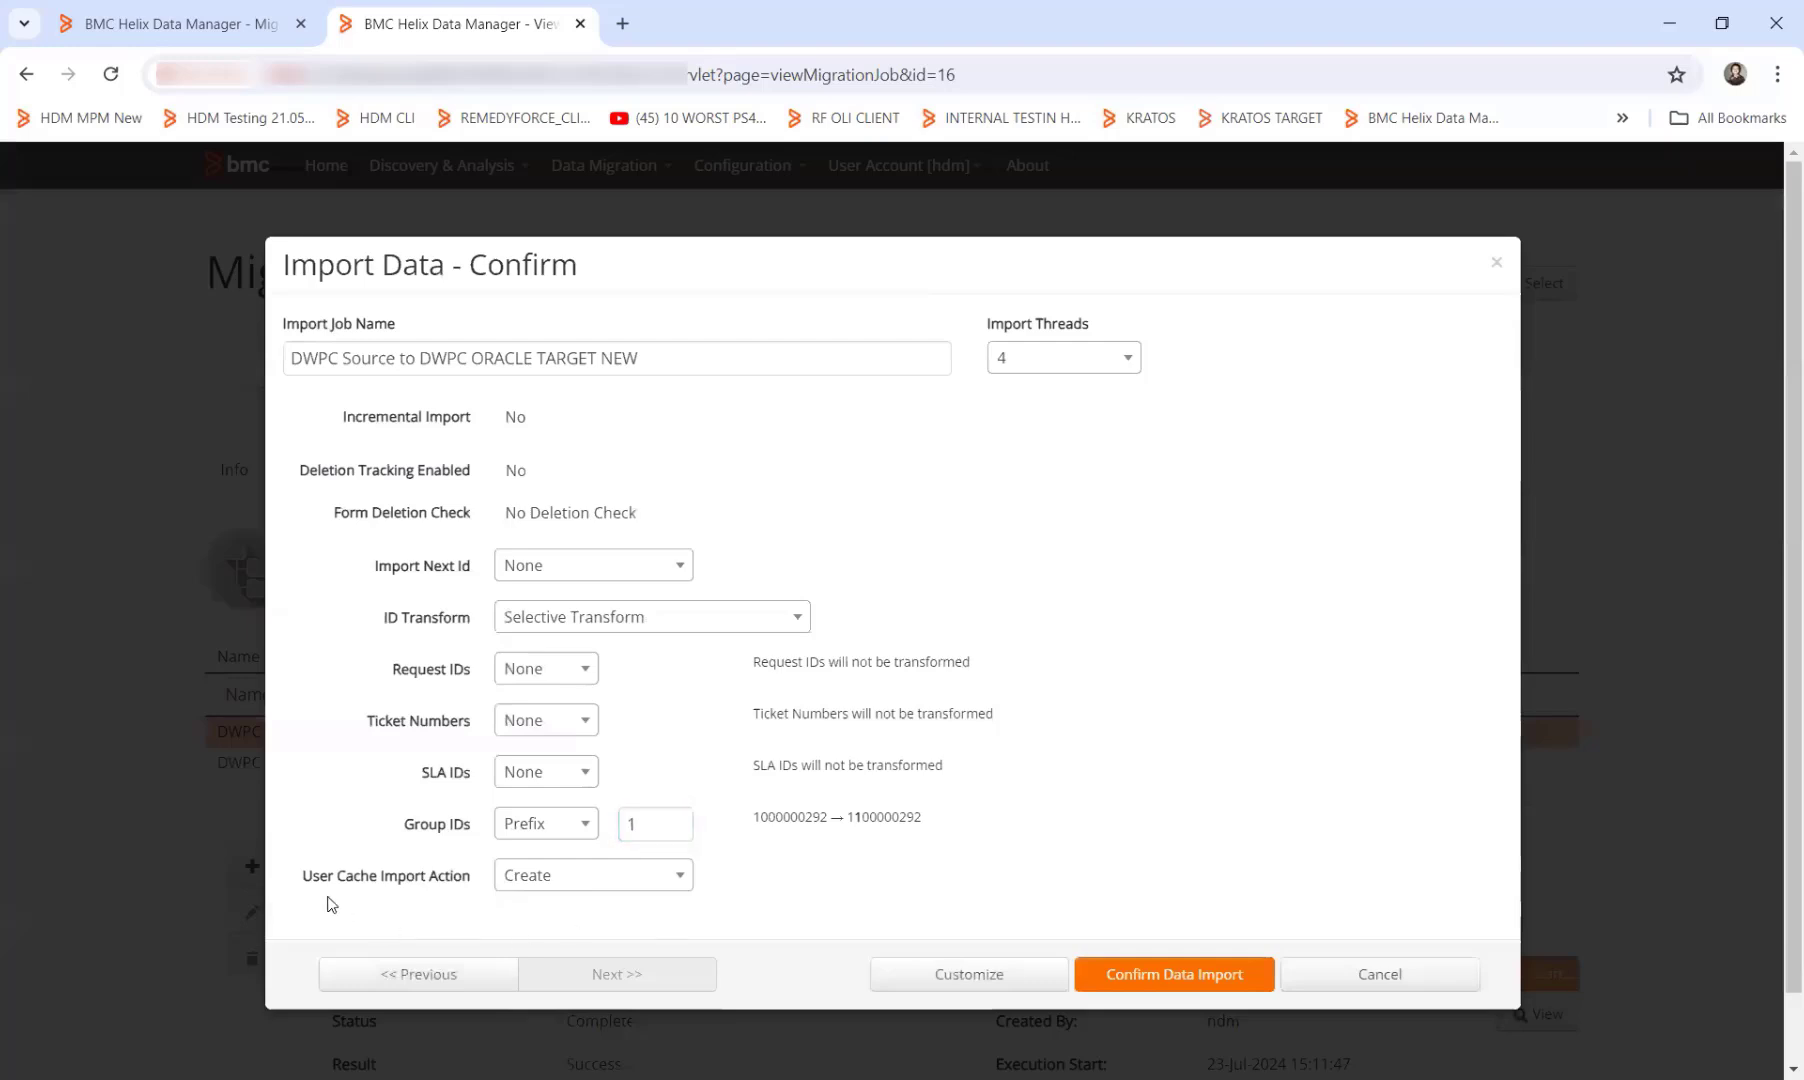
Step: Set the user cache import action to Modify, confirm the data import and dismiss the completion notice
{"action": "left_click", "coordinate": [527, 884]}
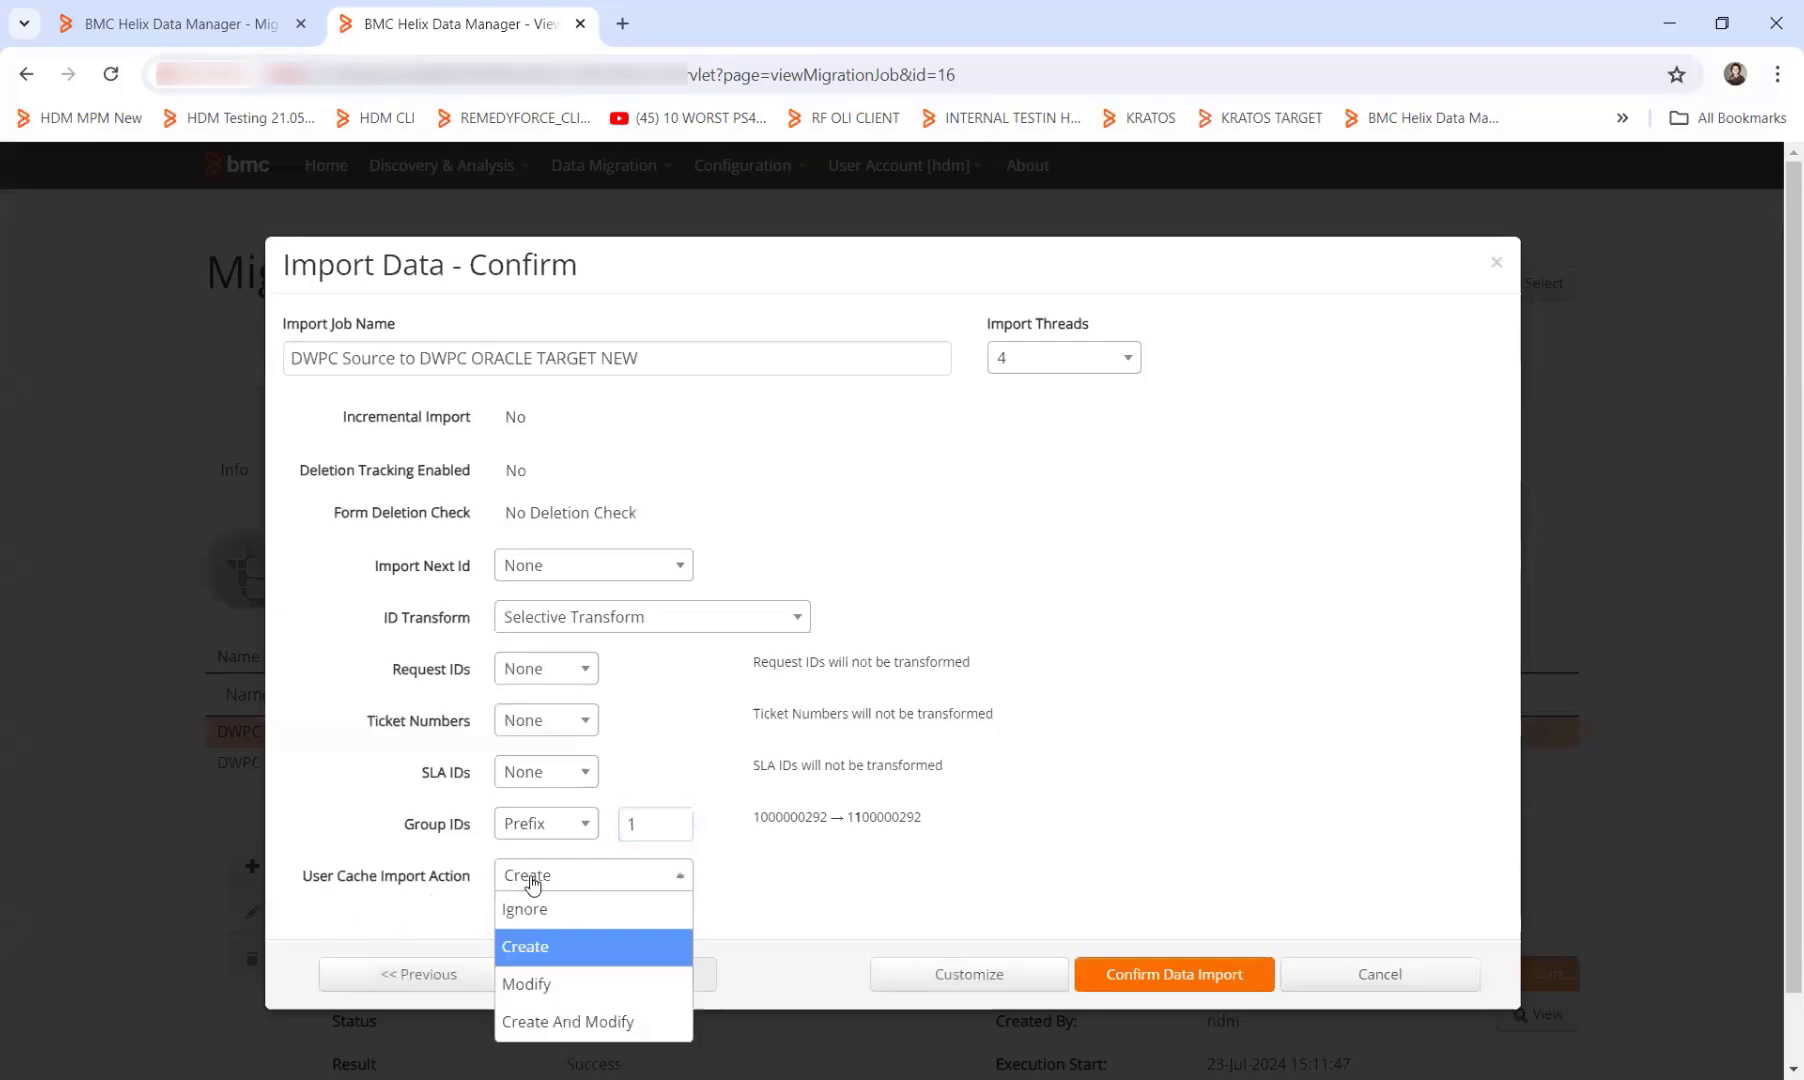
{"action": "left_click", "coordinate": [533, 985]}
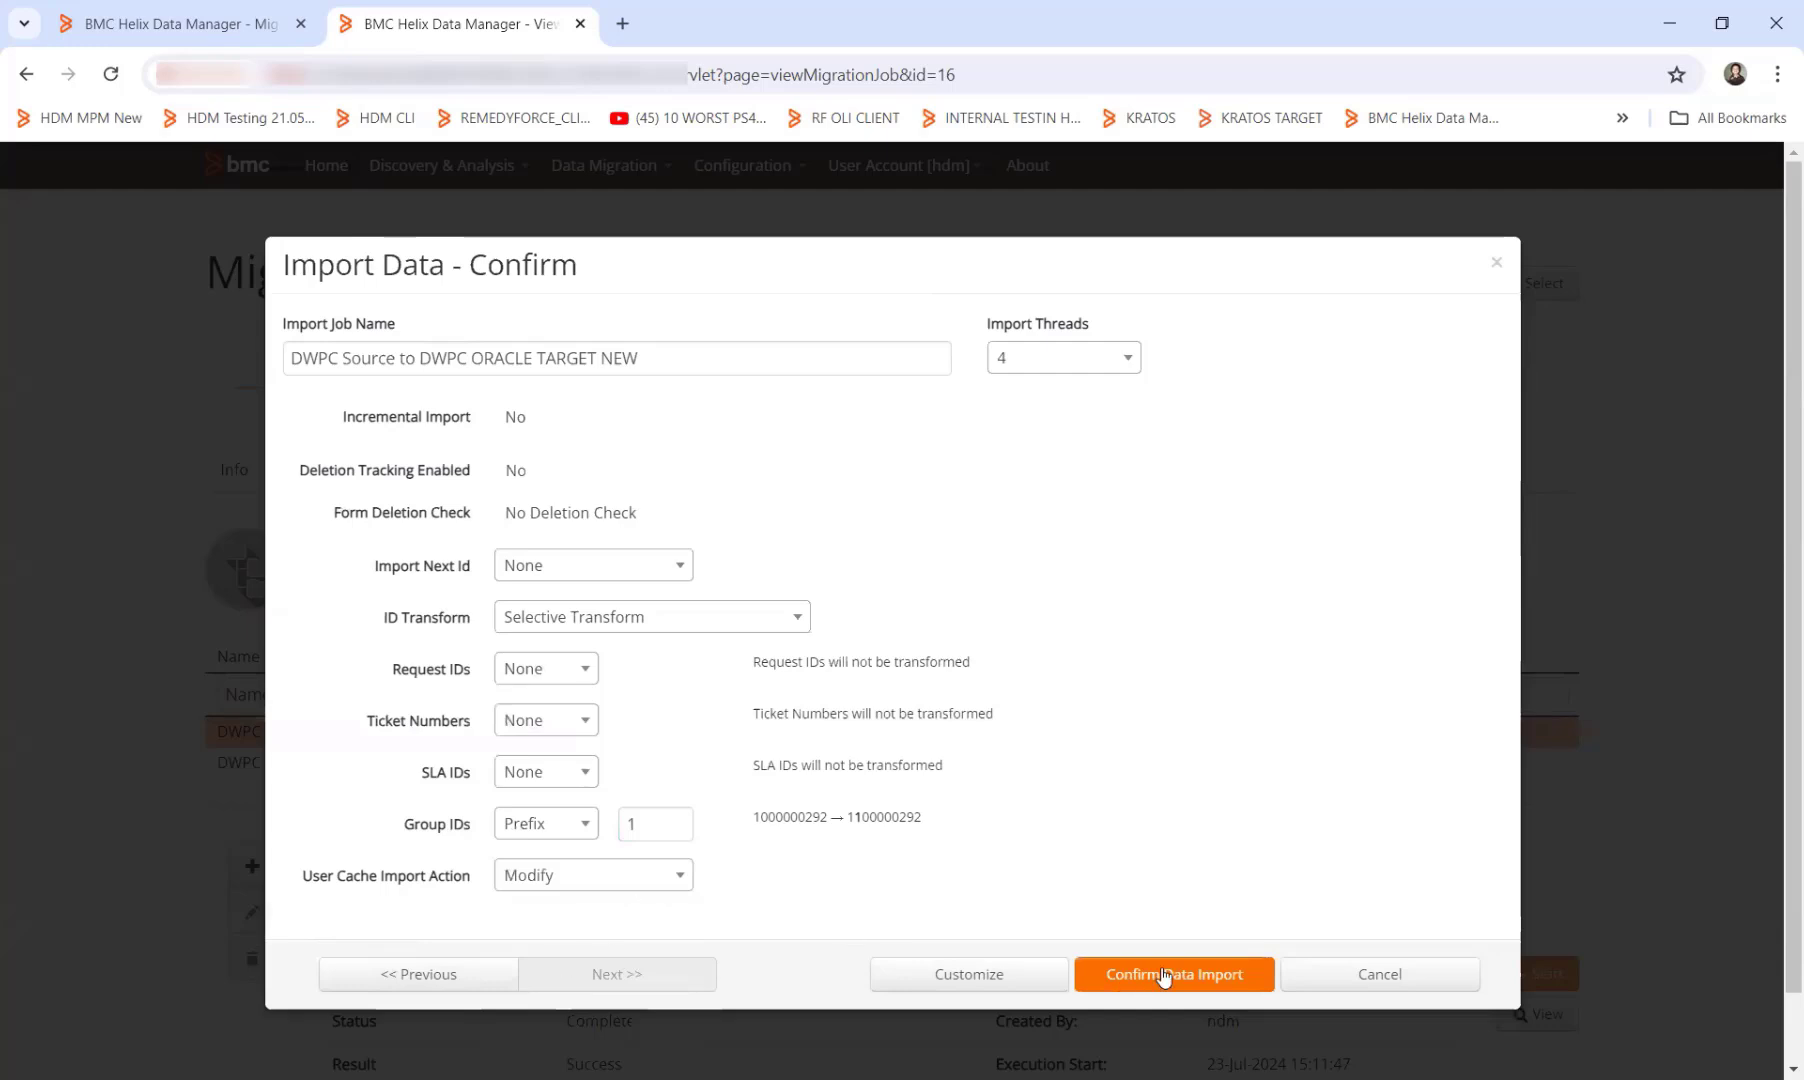
{"action": "left_click", "coordinate": [1254, 975]}
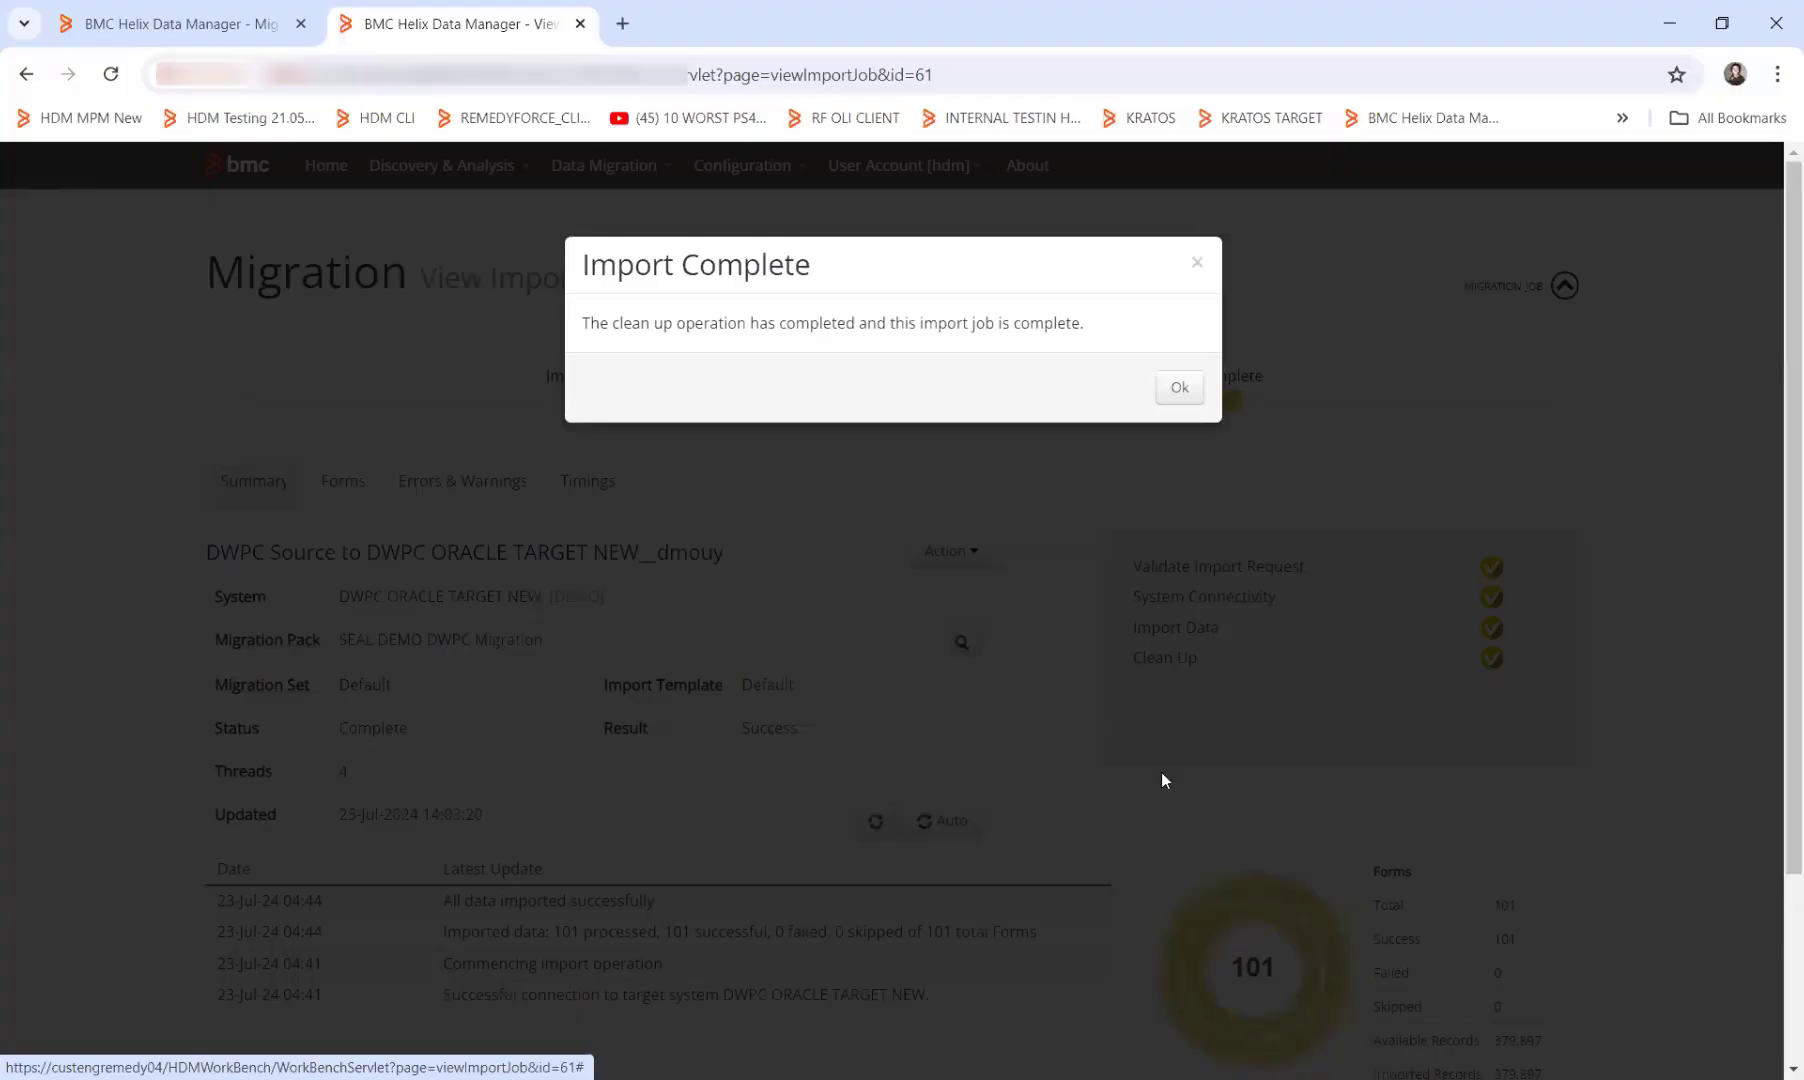
{"action": "left_click", "coordinate": [1180, 392]}
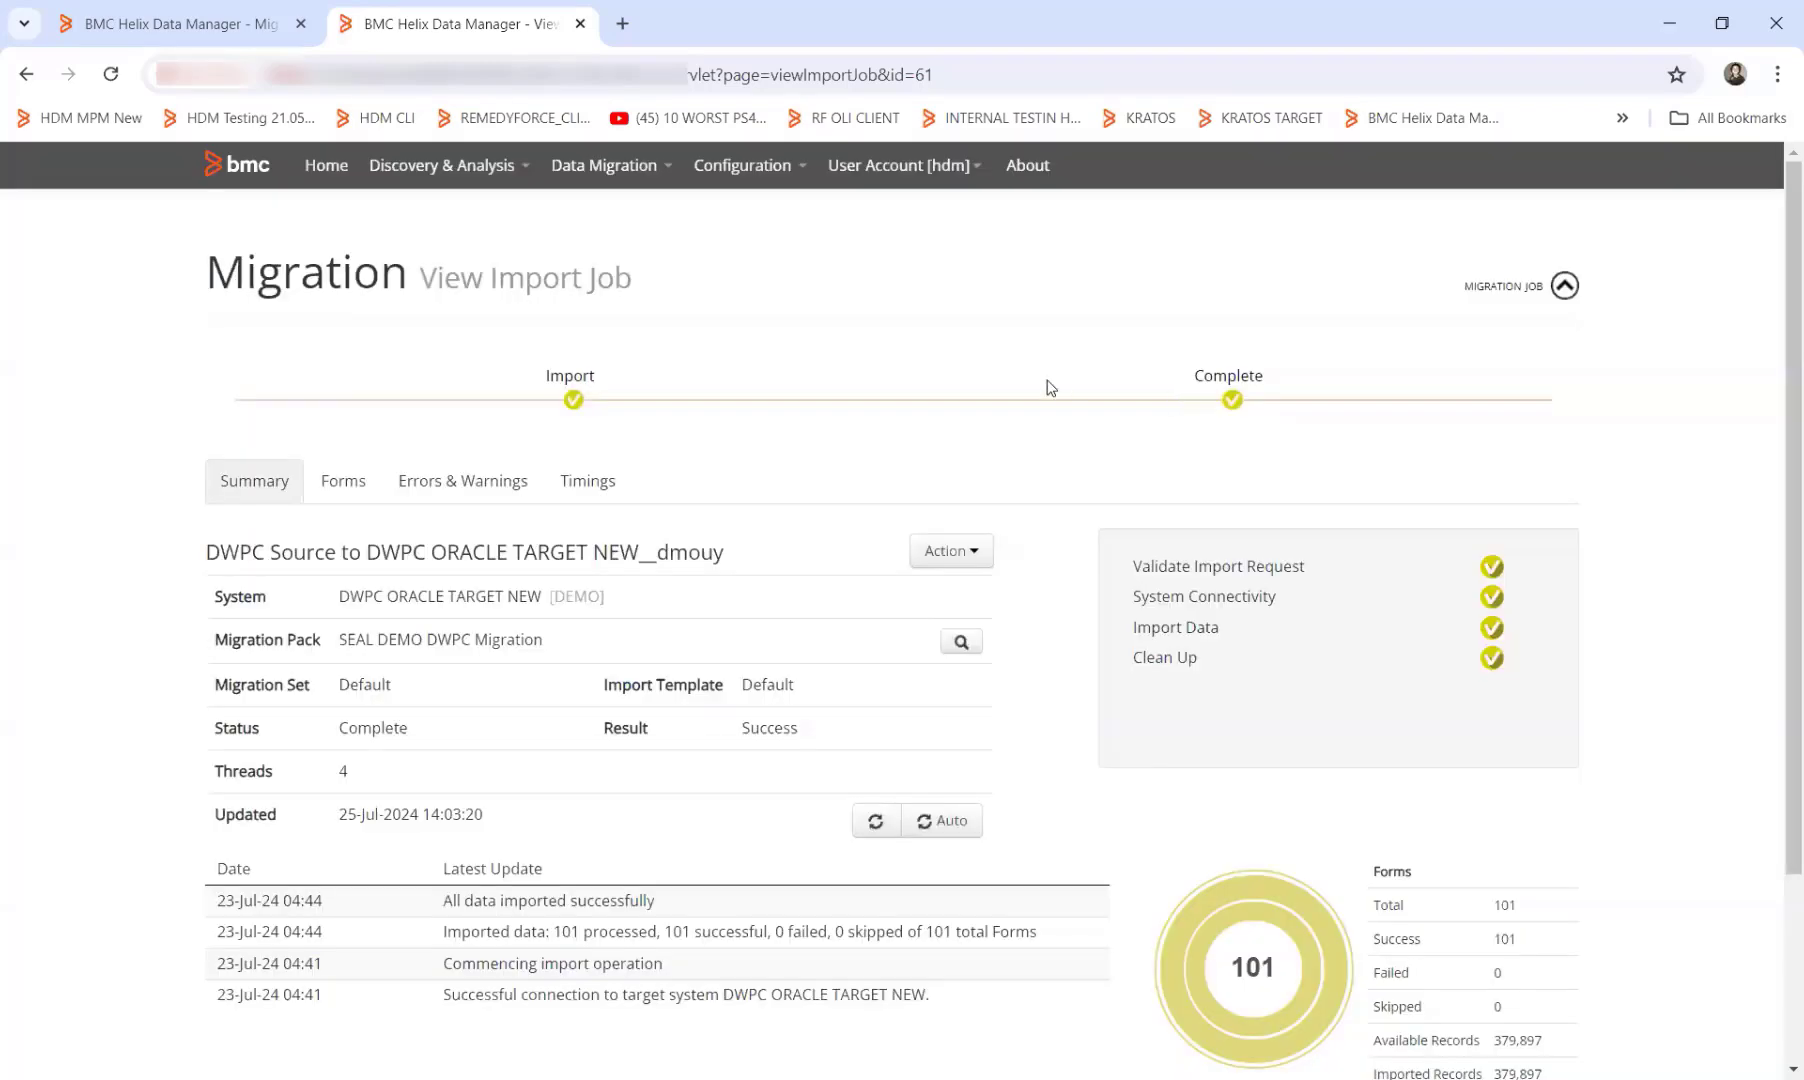
Step: Set up a data migration from DWPC Process Source to DWPC ORACLE PROCESS TARGET using the All Data export template
{"action": "left_click", "coordinate": [605, 170]}
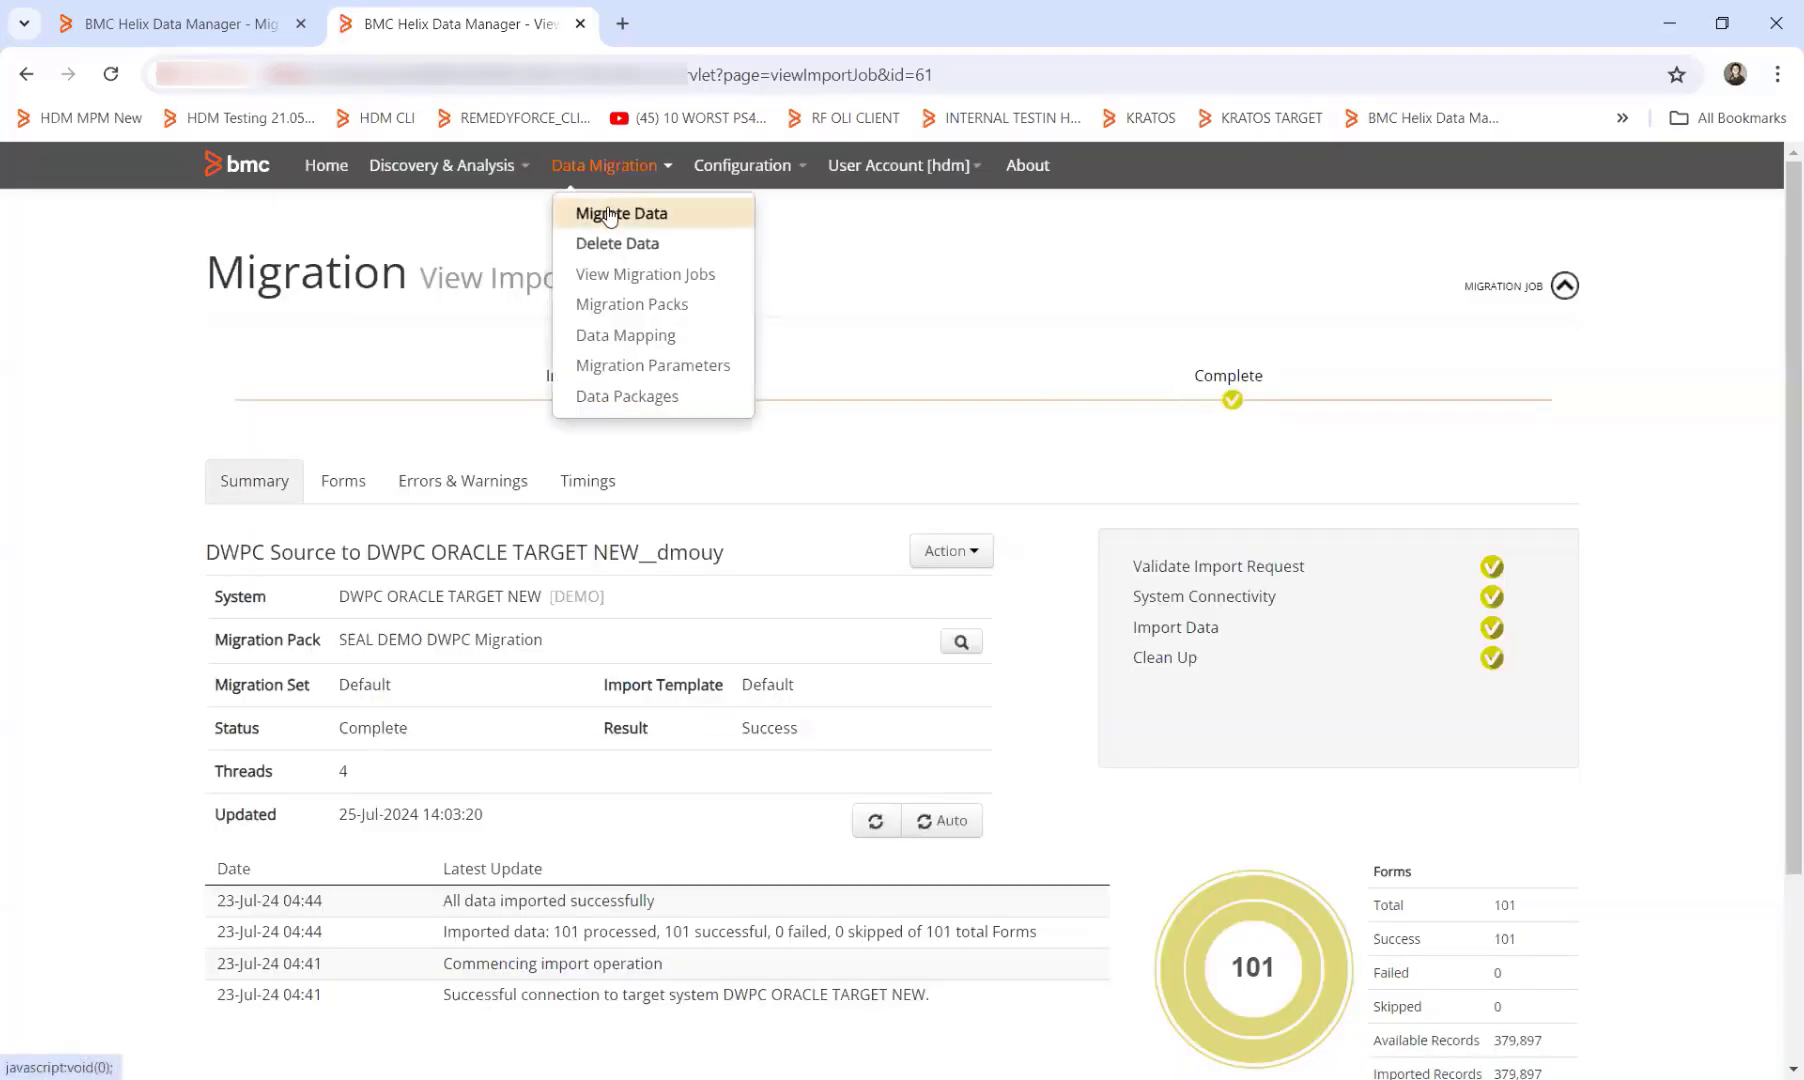
{"action": "left_click", "coordinate": [610, 218]}
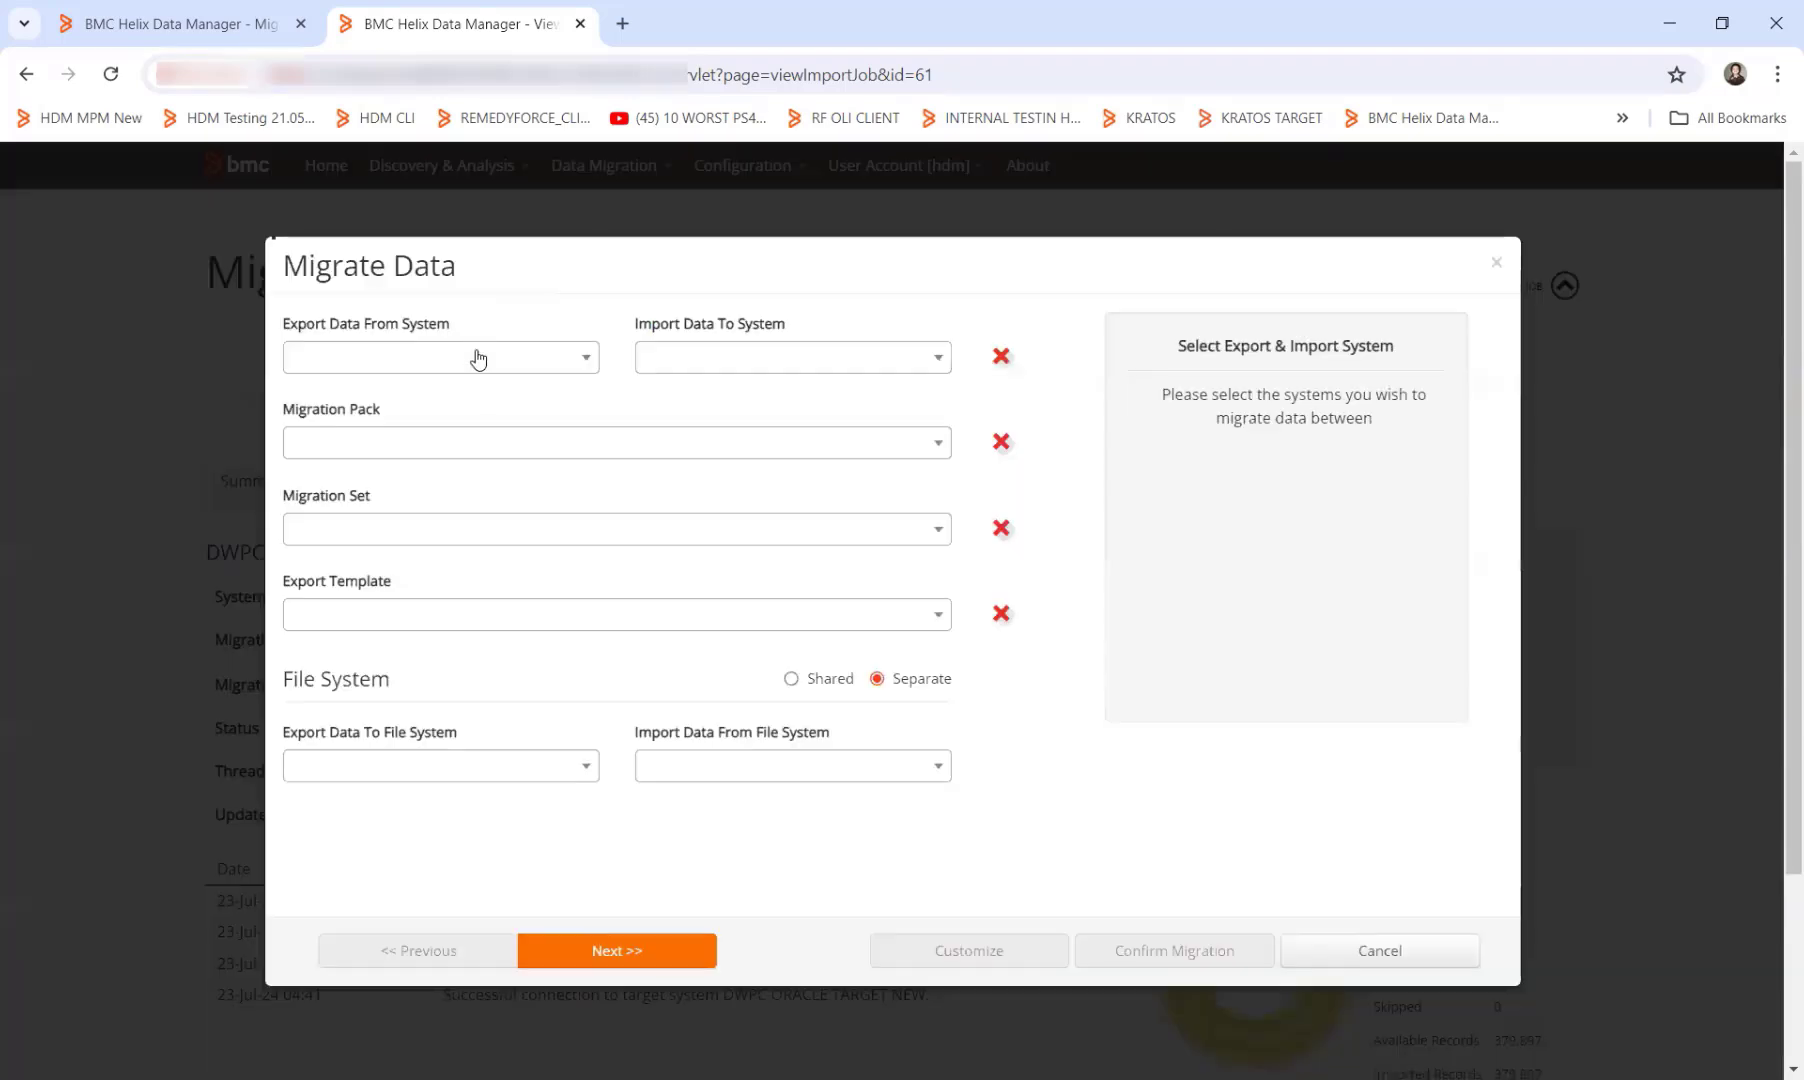
{"action": "left_click", "coordinate": [492, 364]}
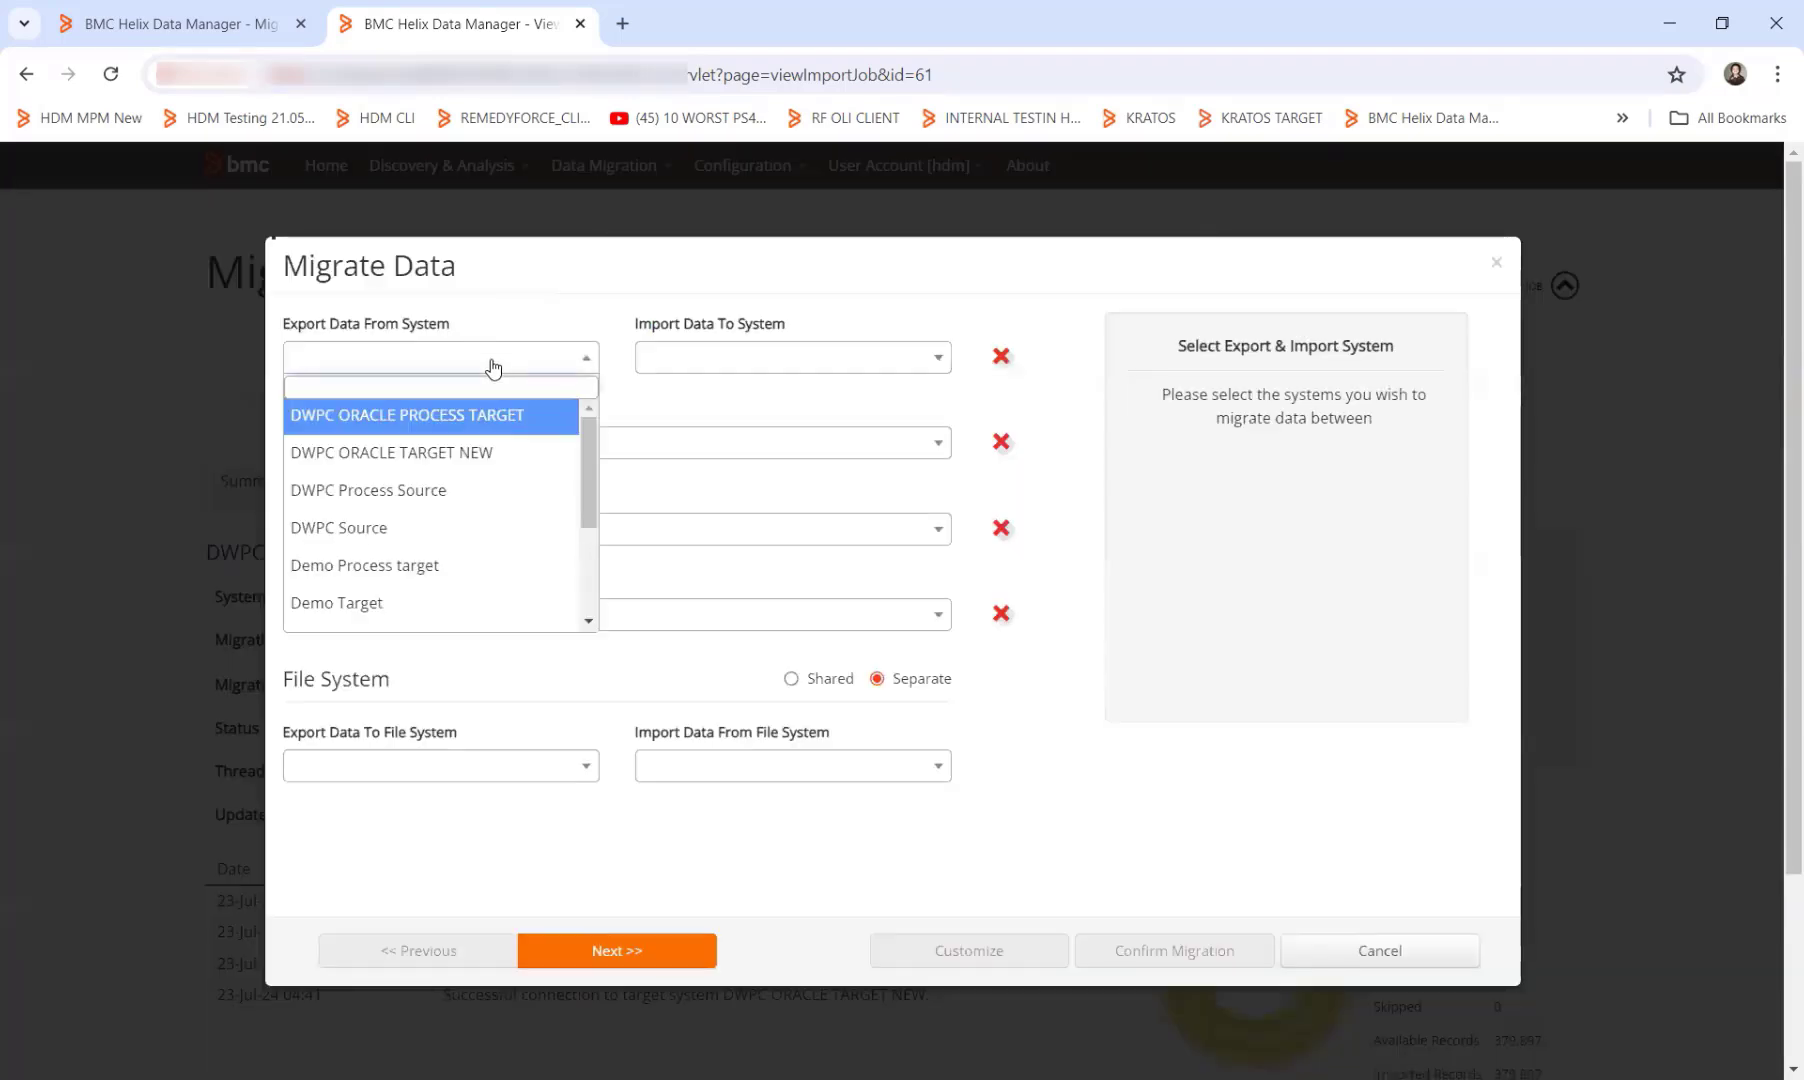
{"action": "left_click", "coordinate": [449, 493]}
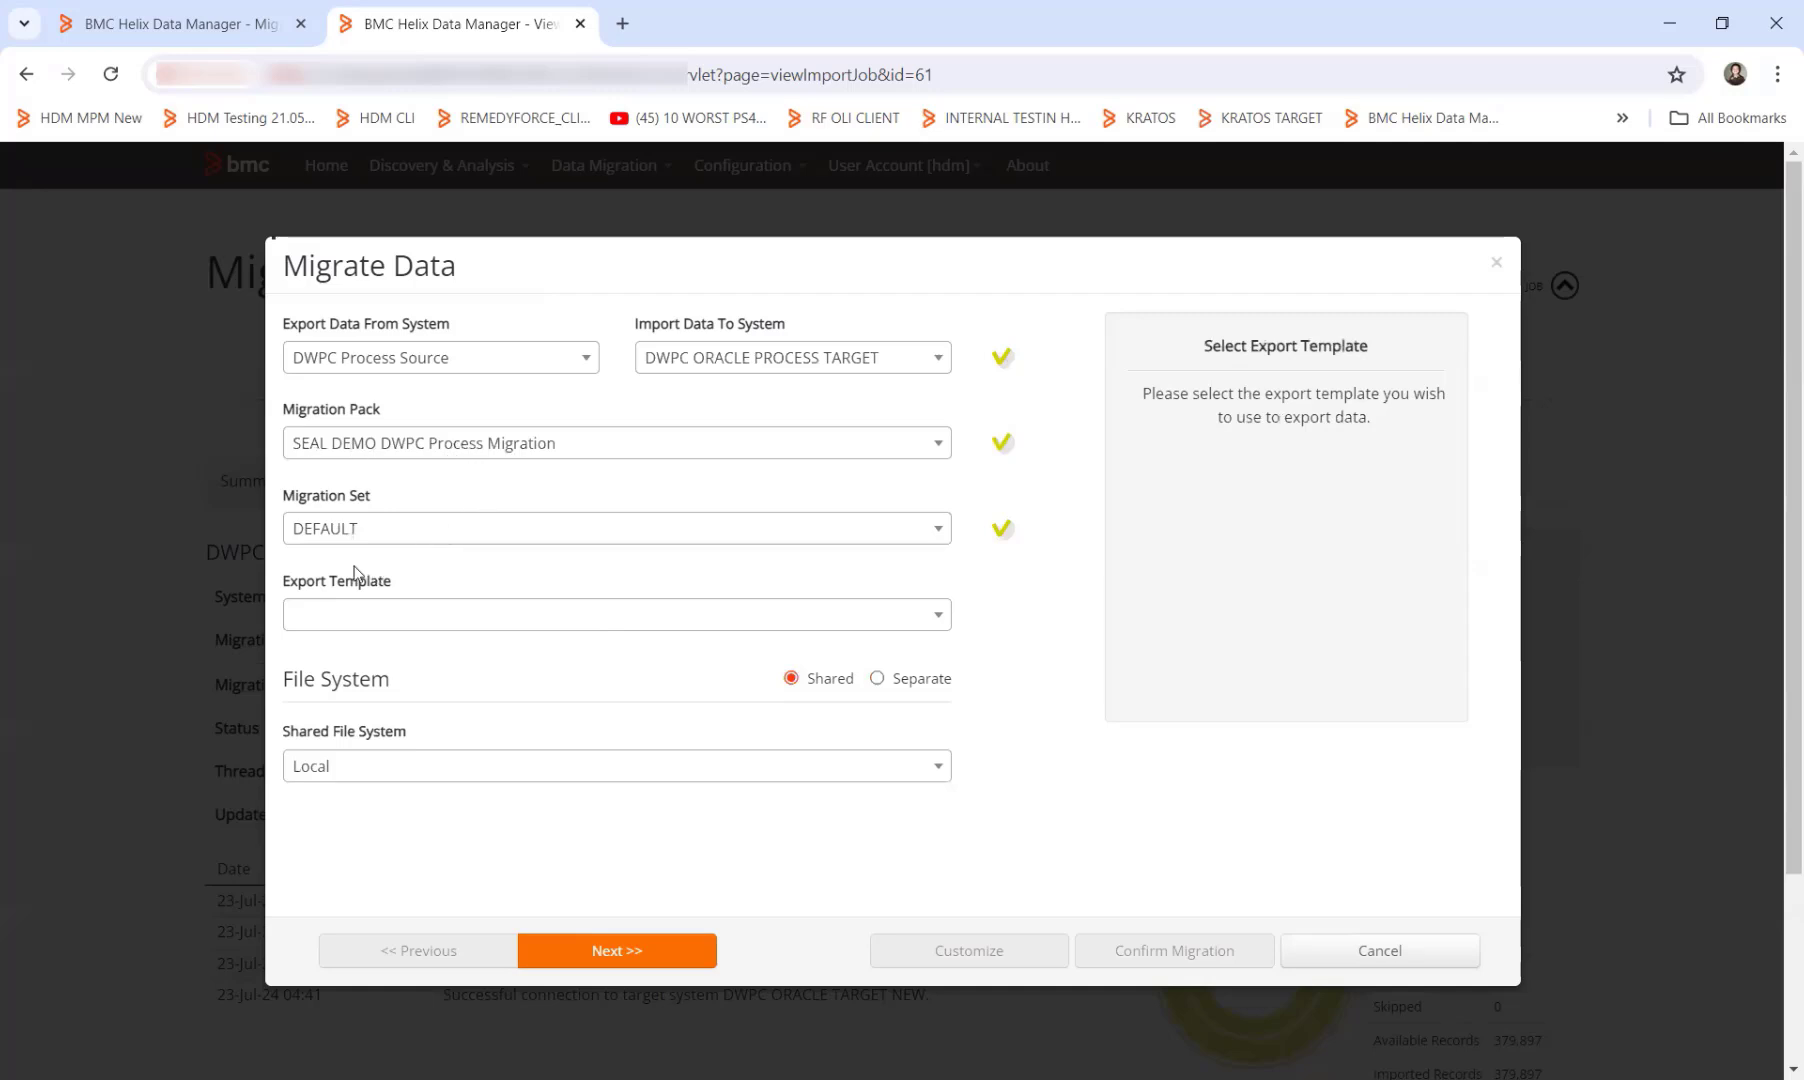
{"action": "left_click", "coordinate": [338, 620]}
{"action": "left_click", "coordinate": [340, 650]}
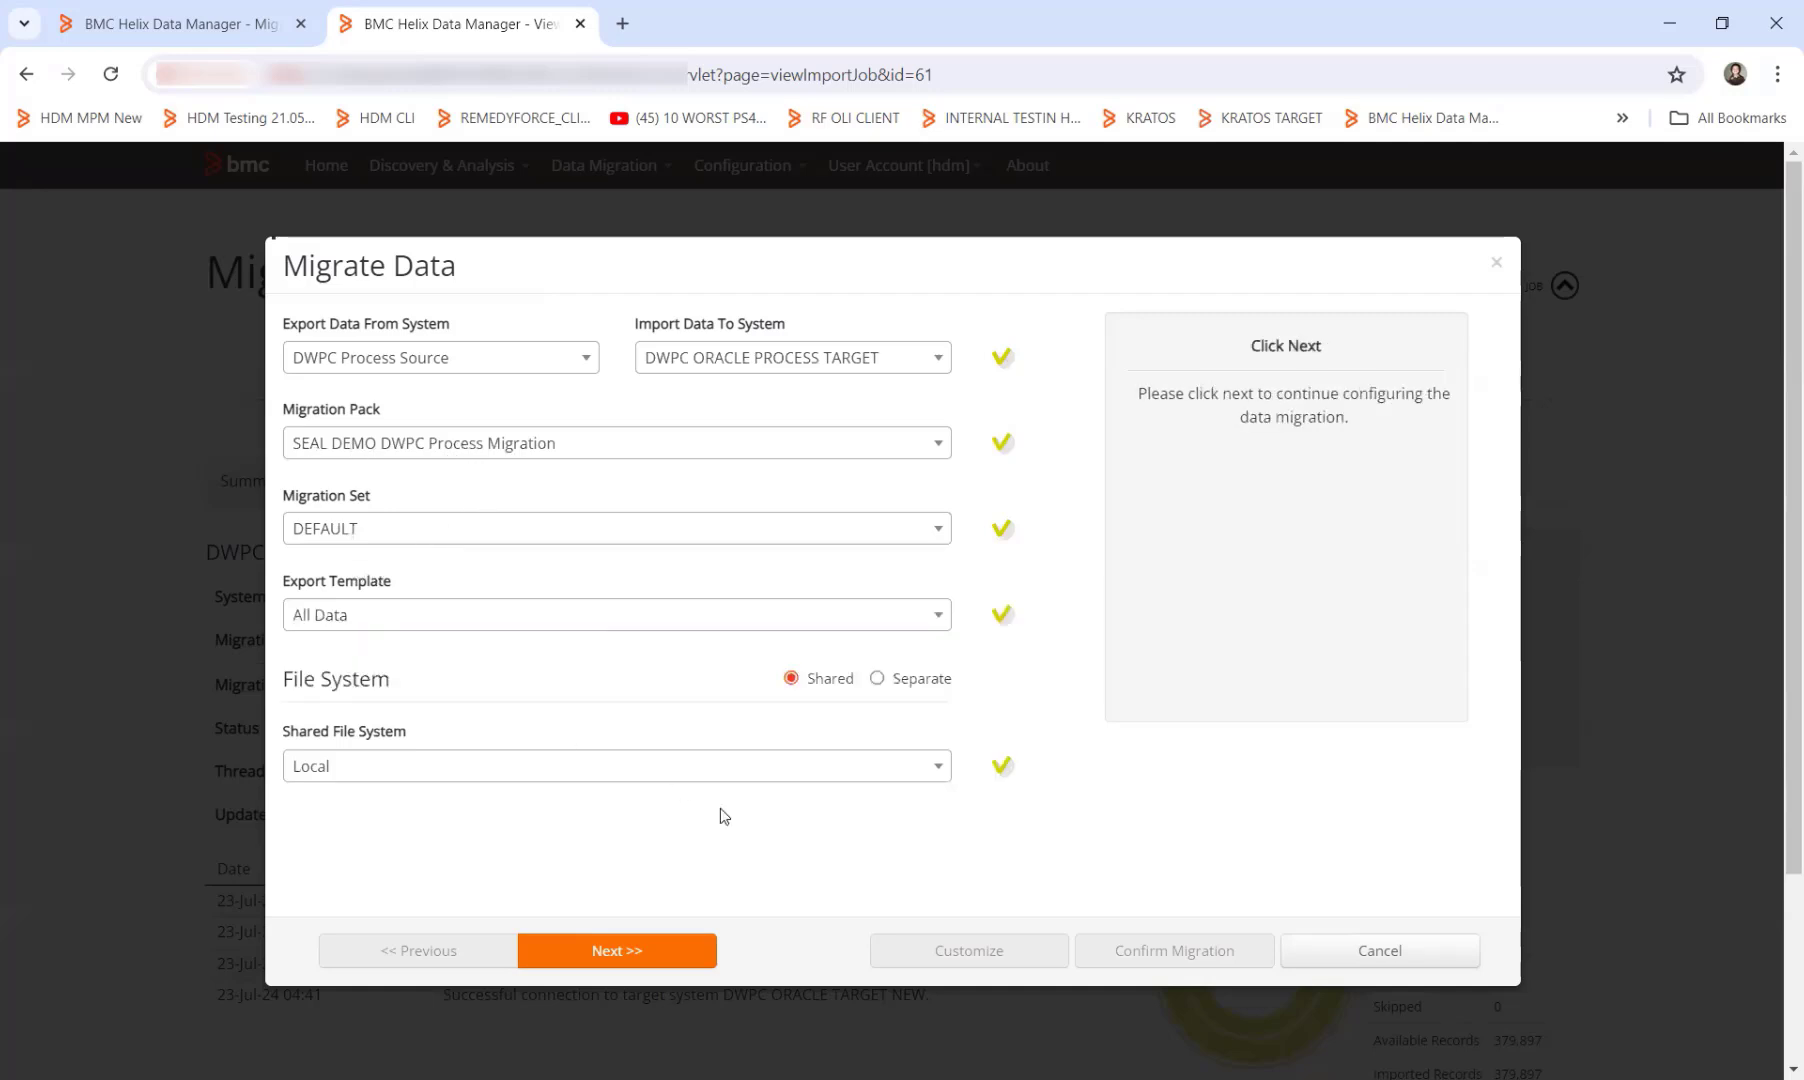
Step: Continue through the migration parameters, set the export threads to 4 and run the DWPC Process Source export
{"action": "left_click", "coordinate": [638, 950]}
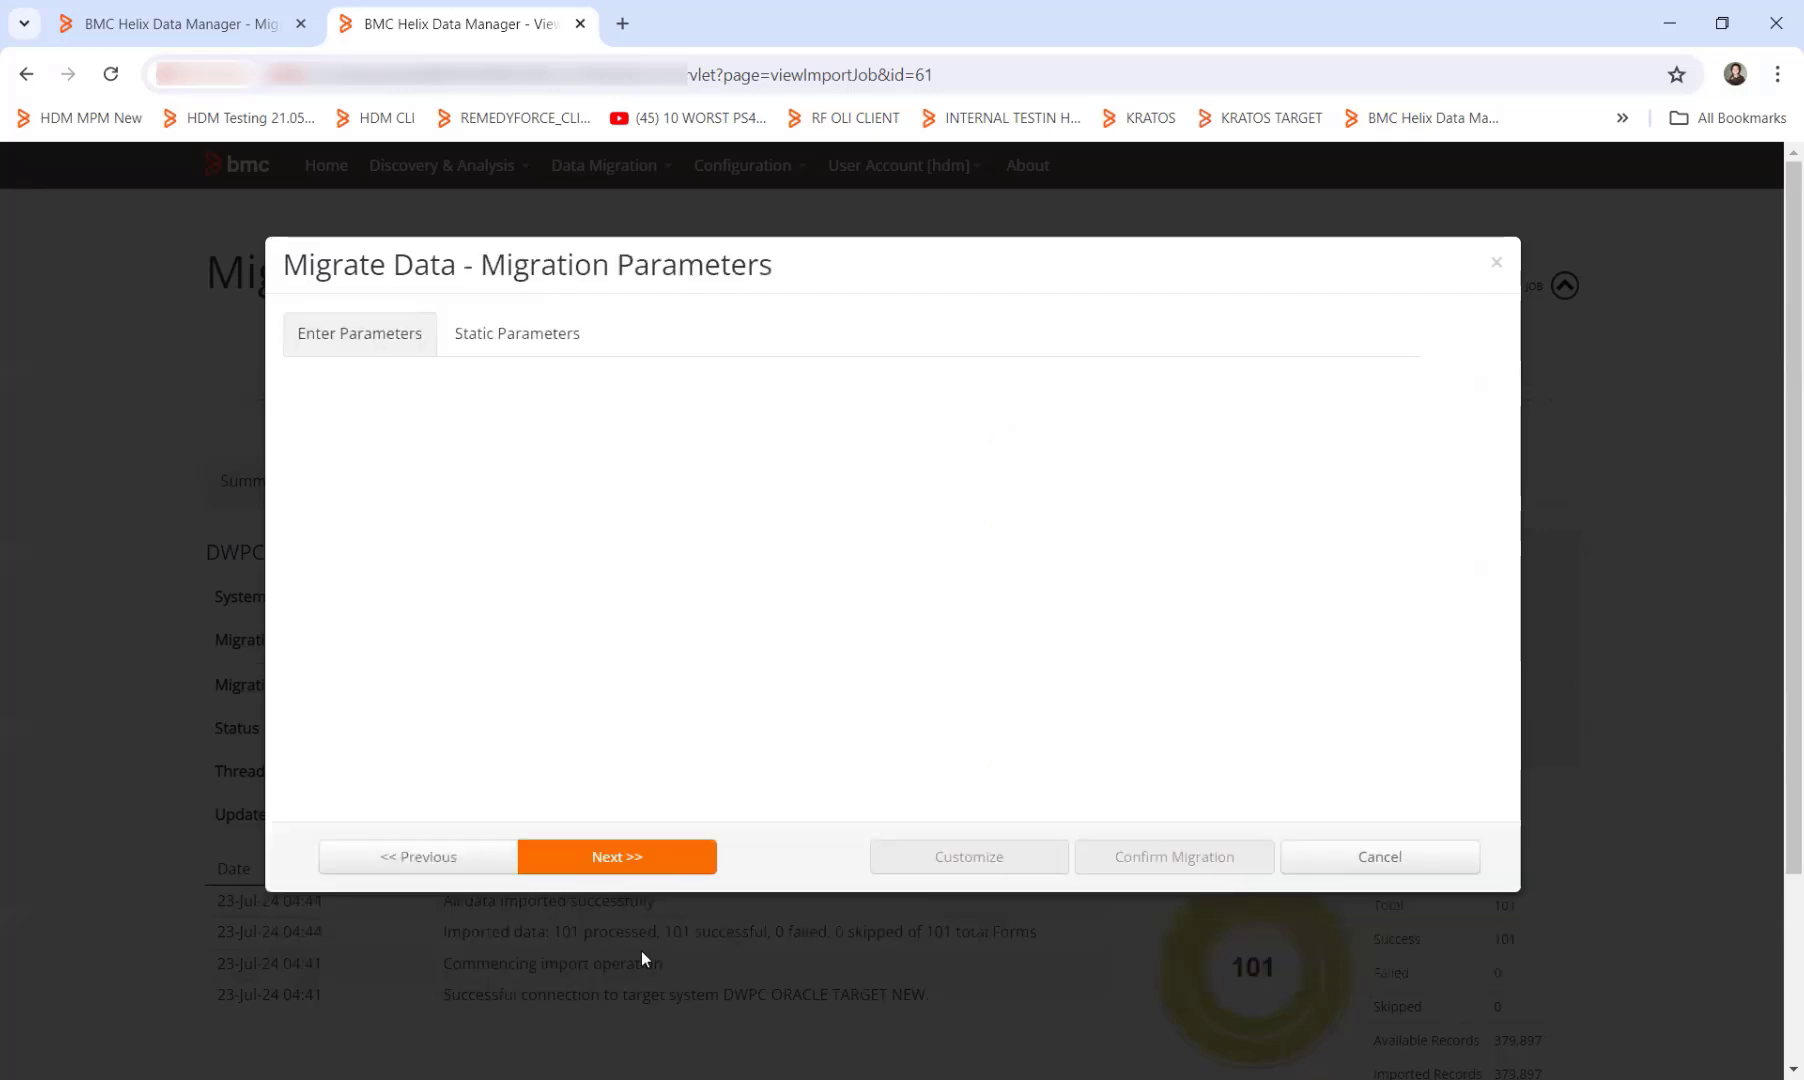
{"action": "left_click", "coordinate": [651, 856]}
{"action": "left_click", "coordinate": [1141, 370]}
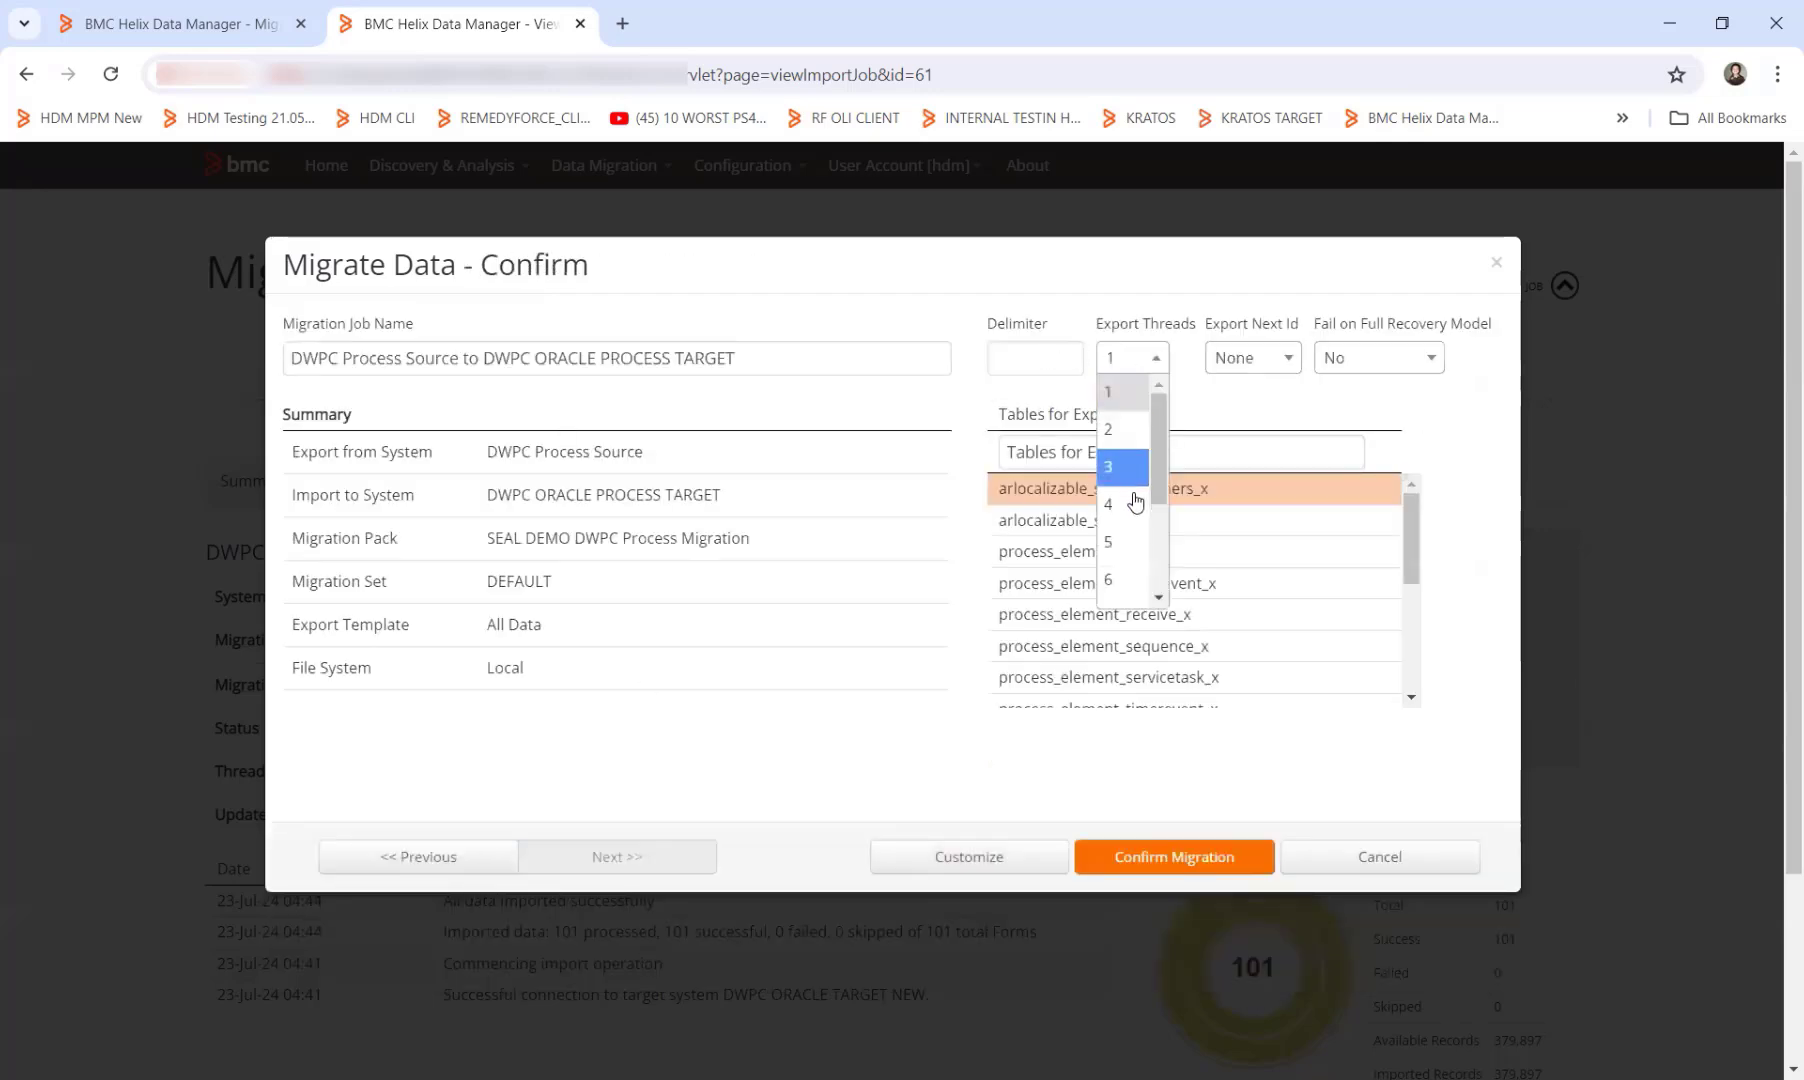
{"action": "left_click", "coordinate": [1138, 510]}
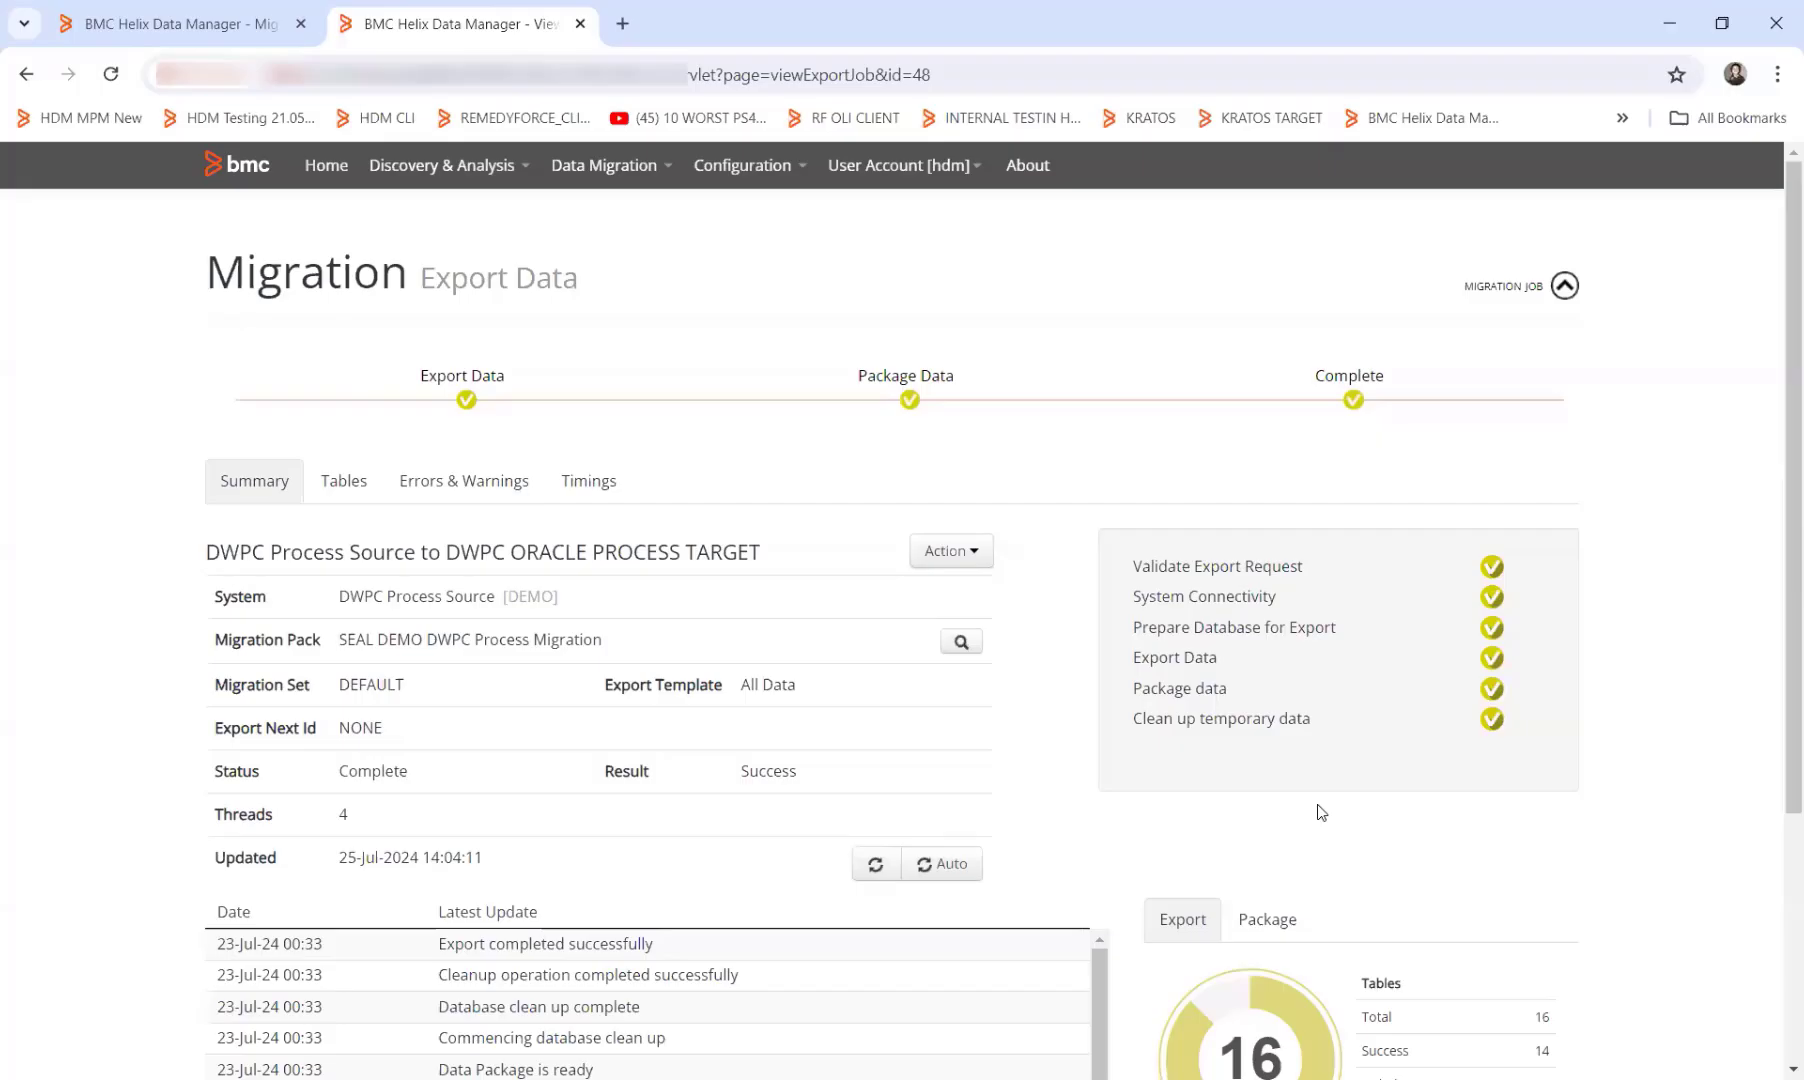
Step: Review the completed export job's update log and its list of exported process tables, and return to the summary
{"action": "scroll", "coordinate": [1240, 780], "scroll_direction": "down", "scroll_amount": 2}
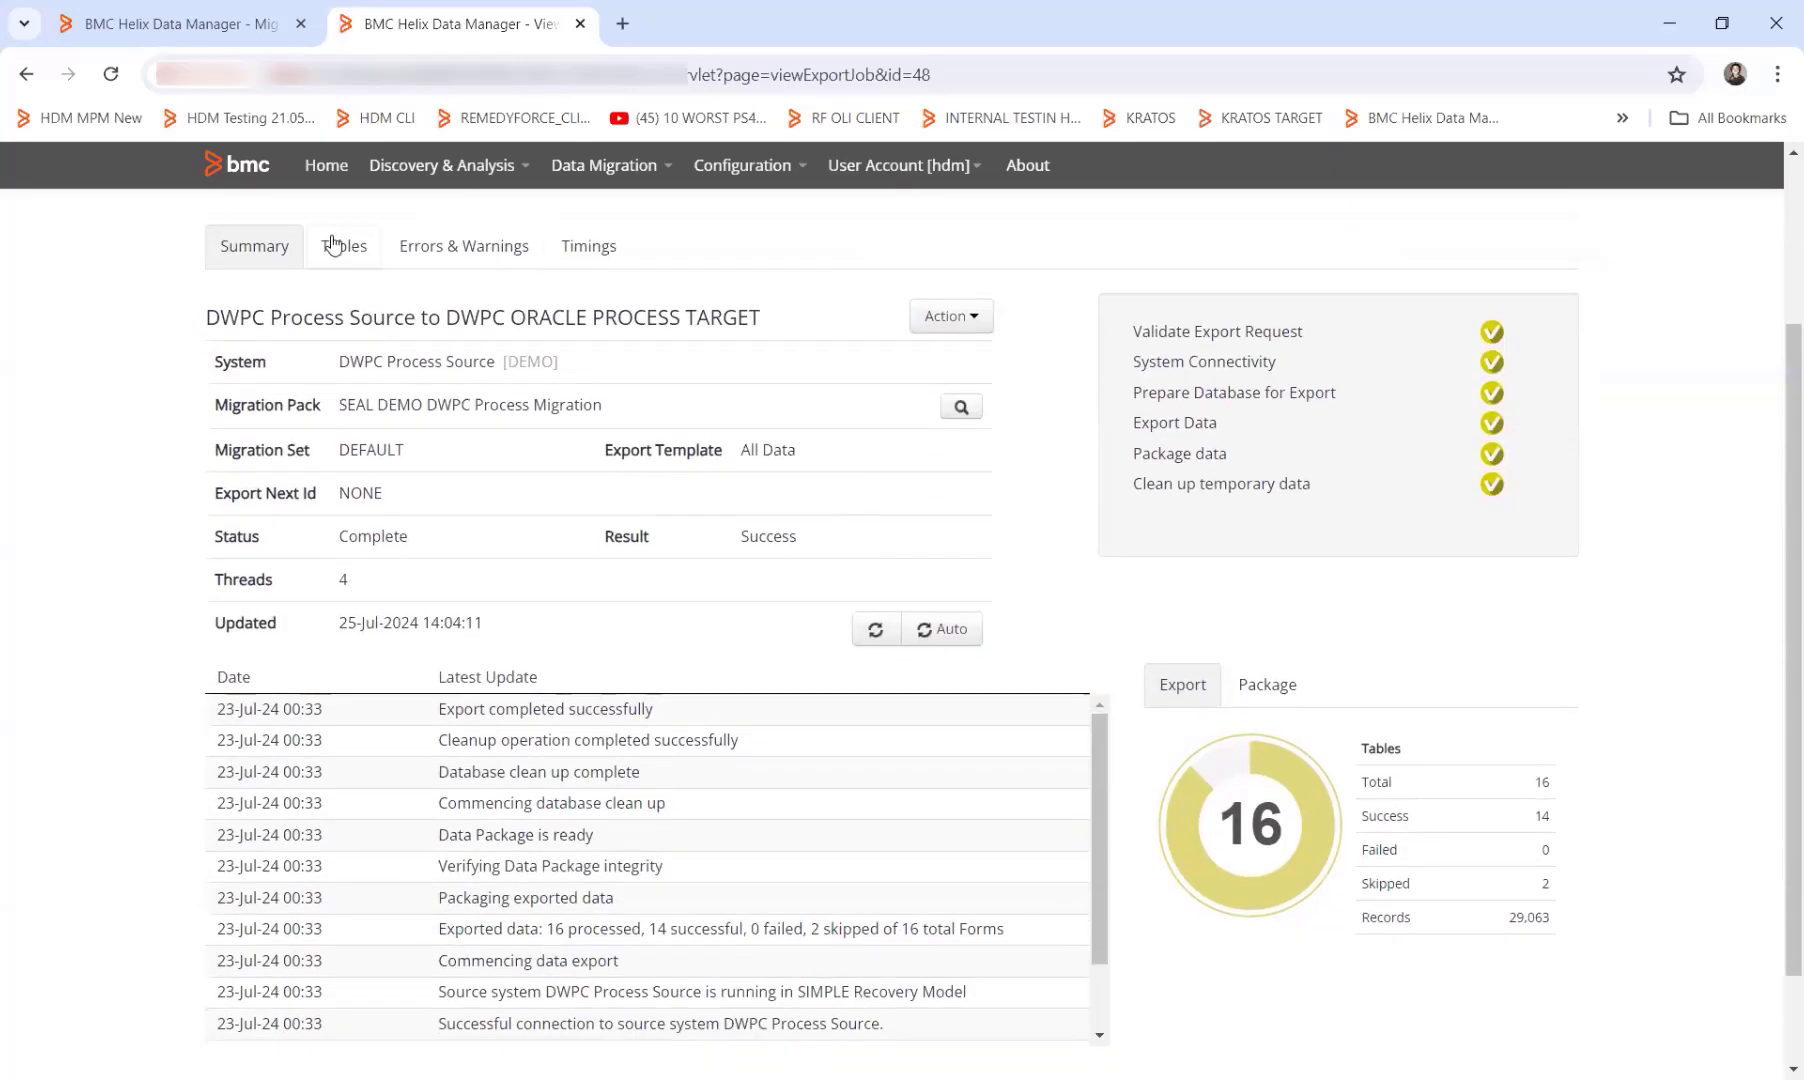
{"action": "left_click", "coordinate": [344, 251]}
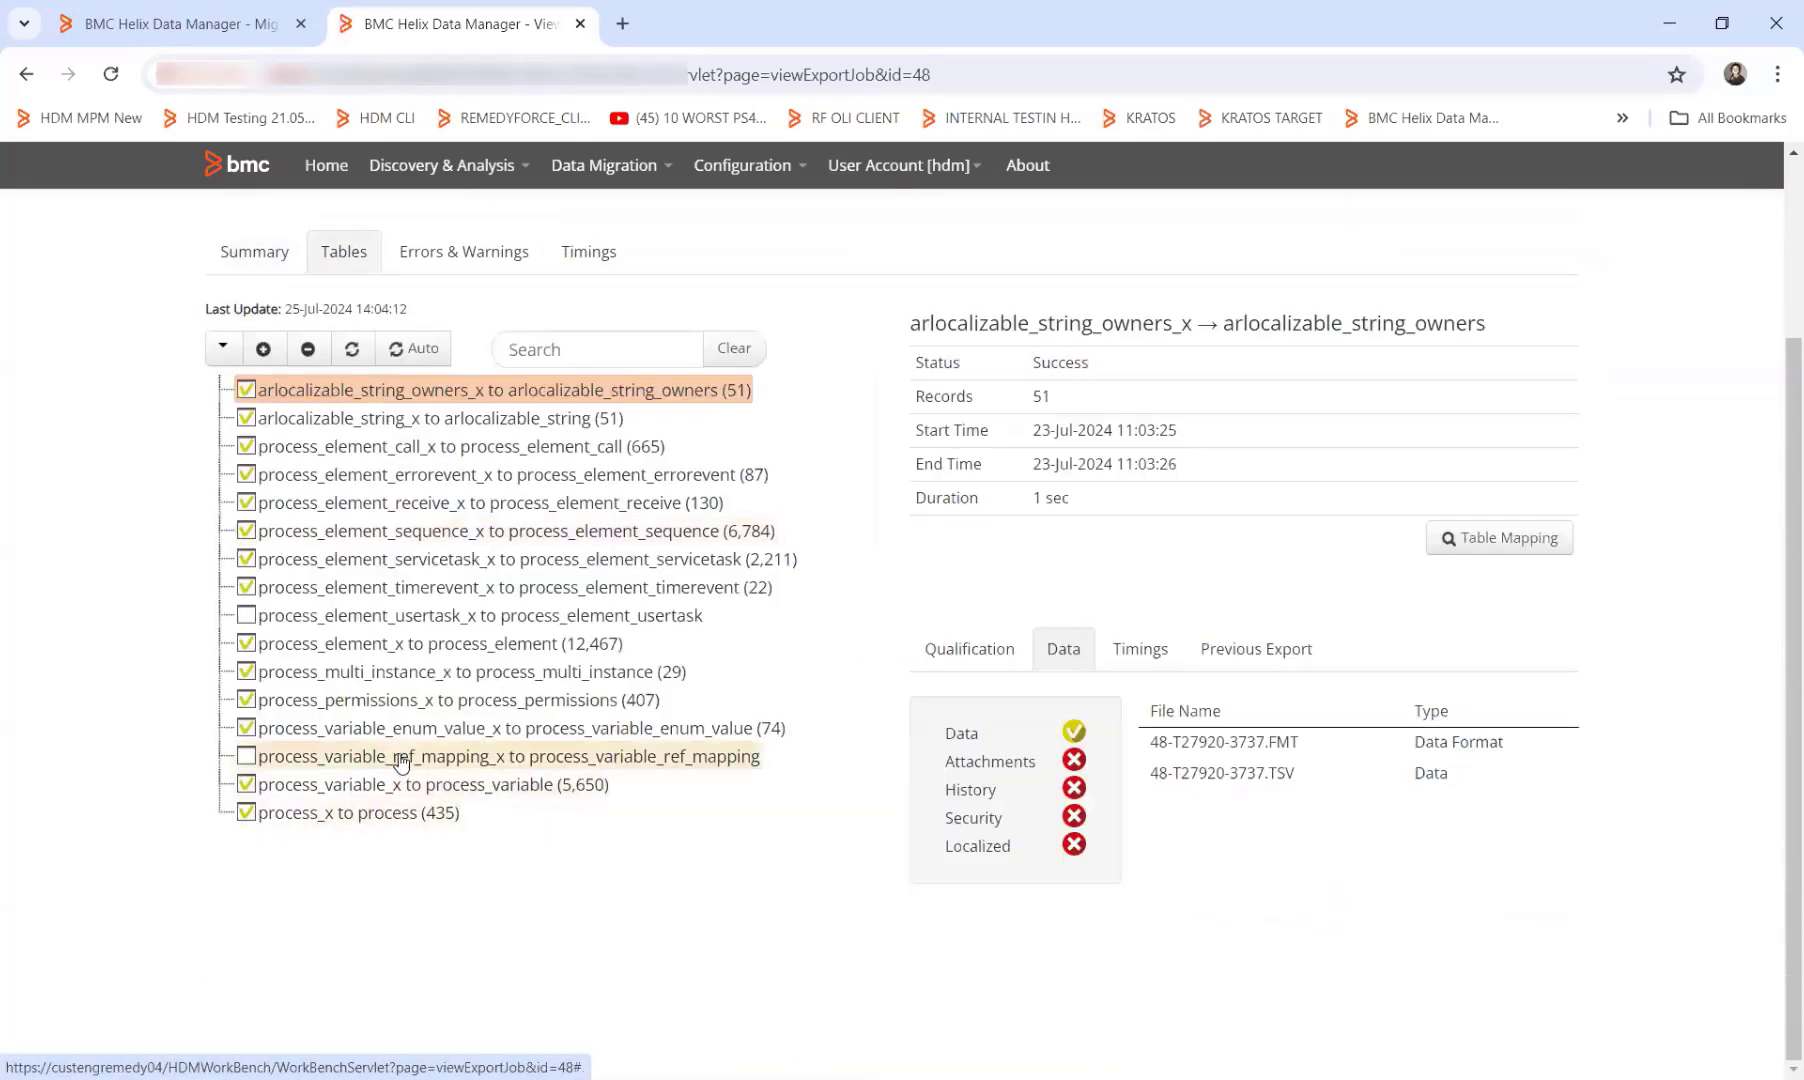
{"action": "scroll", "coordinate": [403, 755], "scroll_direction": "up", "scroll_amount": 2}
{"action": "left_click", "coordinate": [250, 481]}
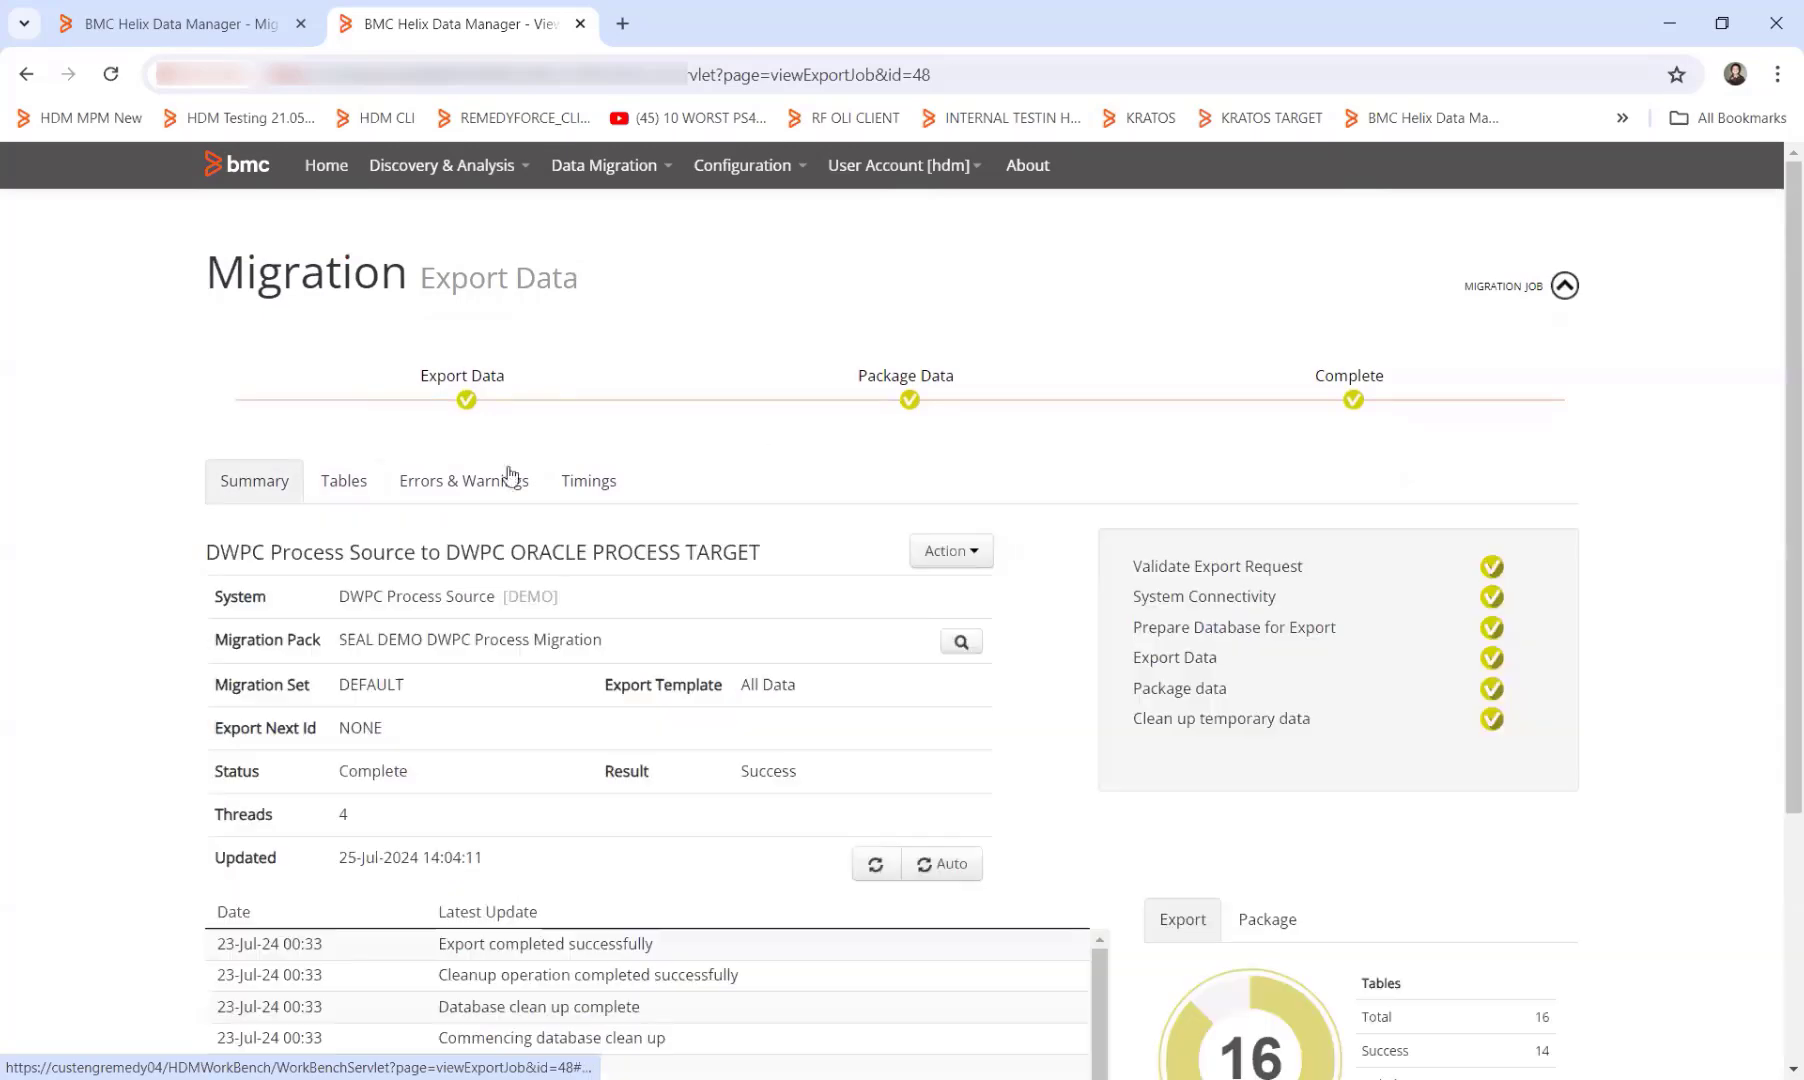
Step: From the migration job, add an import into DWPC ORACLE PROCESS TARGET and set the import threads to 4
{"action": "left_click", "coordinate": [1552, 288]}
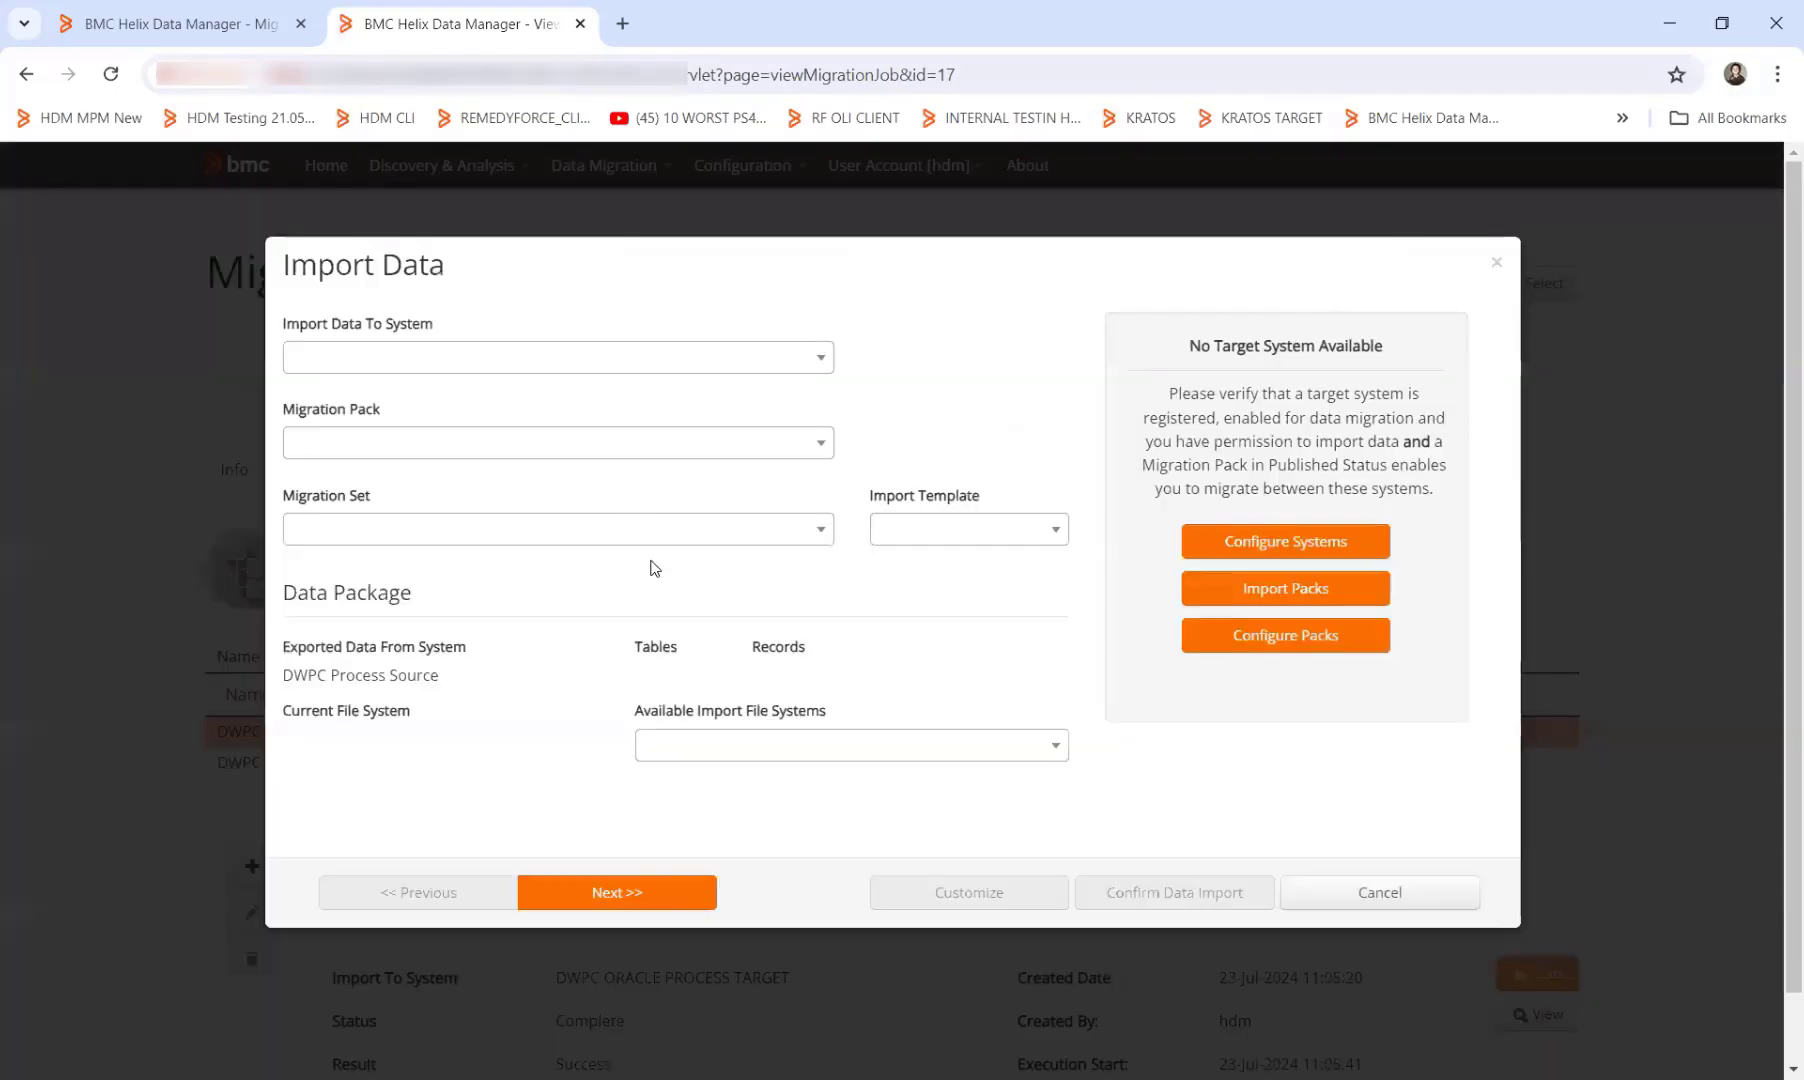
{"action": "left_click", "coordinate": [680, 894]}
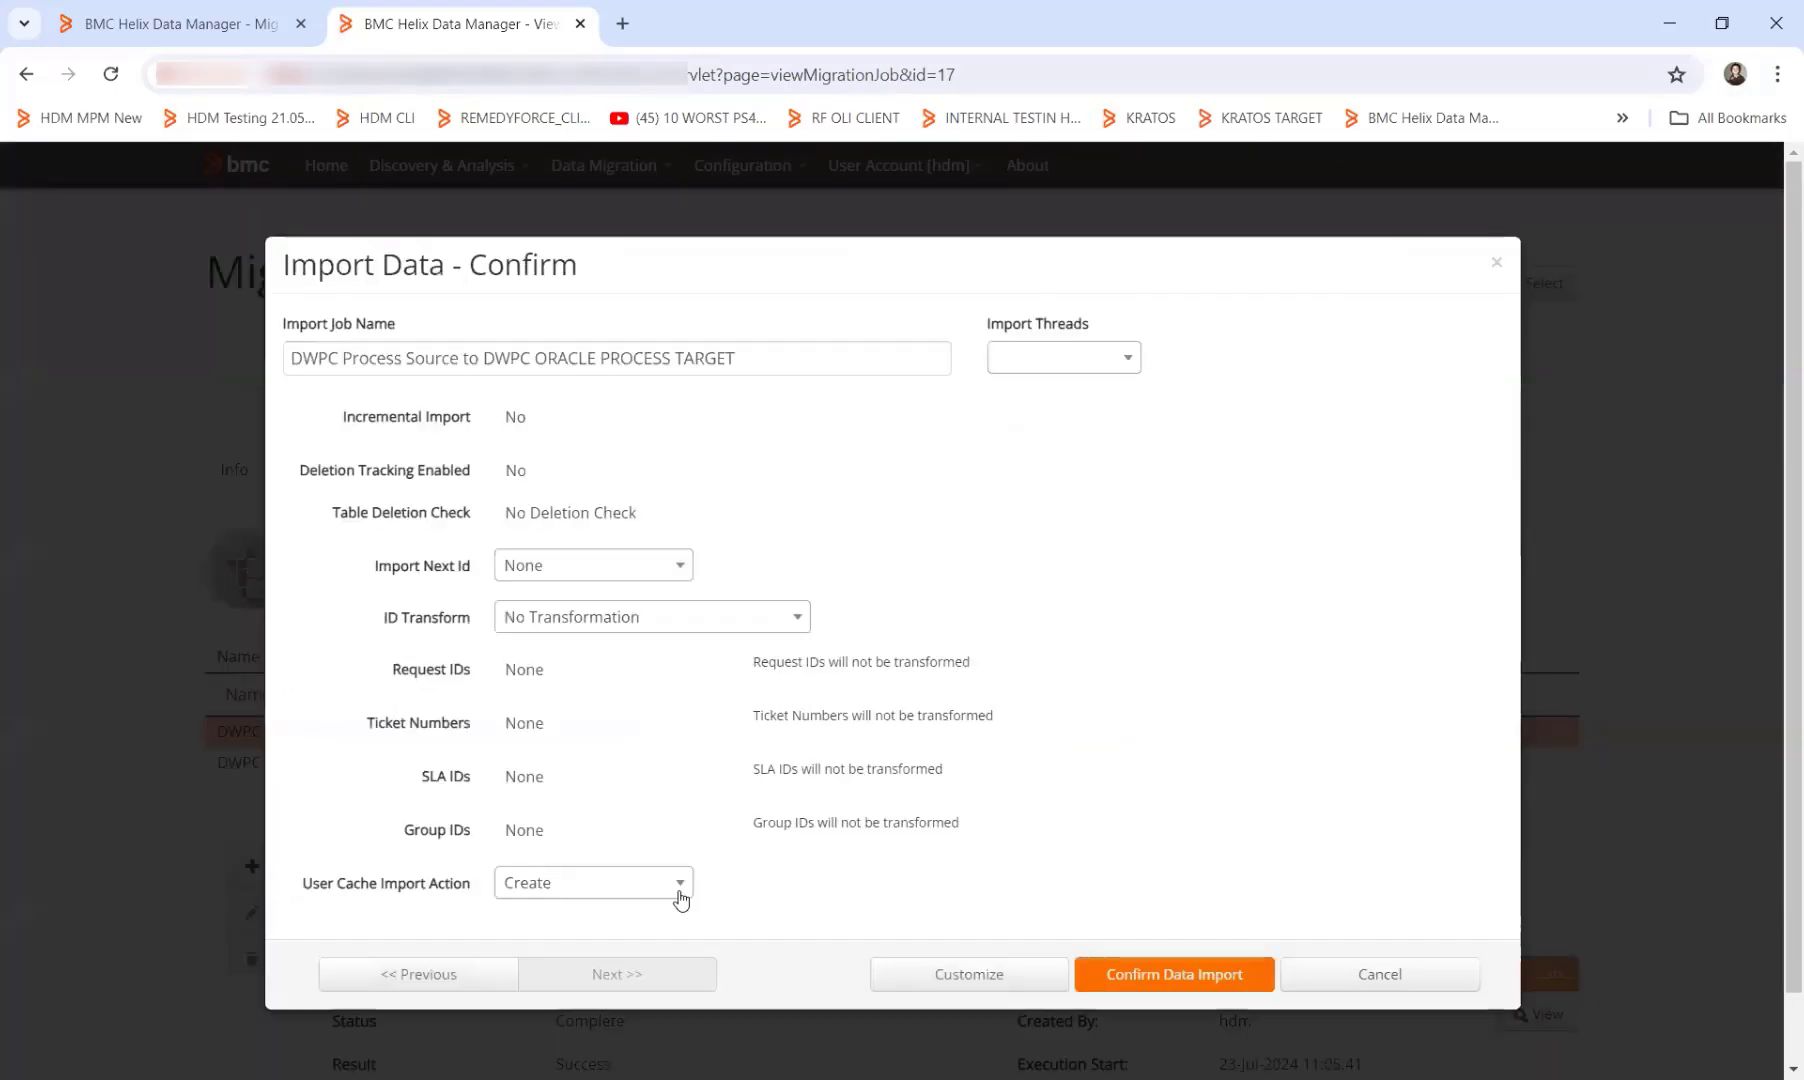
{"action": "left_click", "coordinate": [1028, 372]}
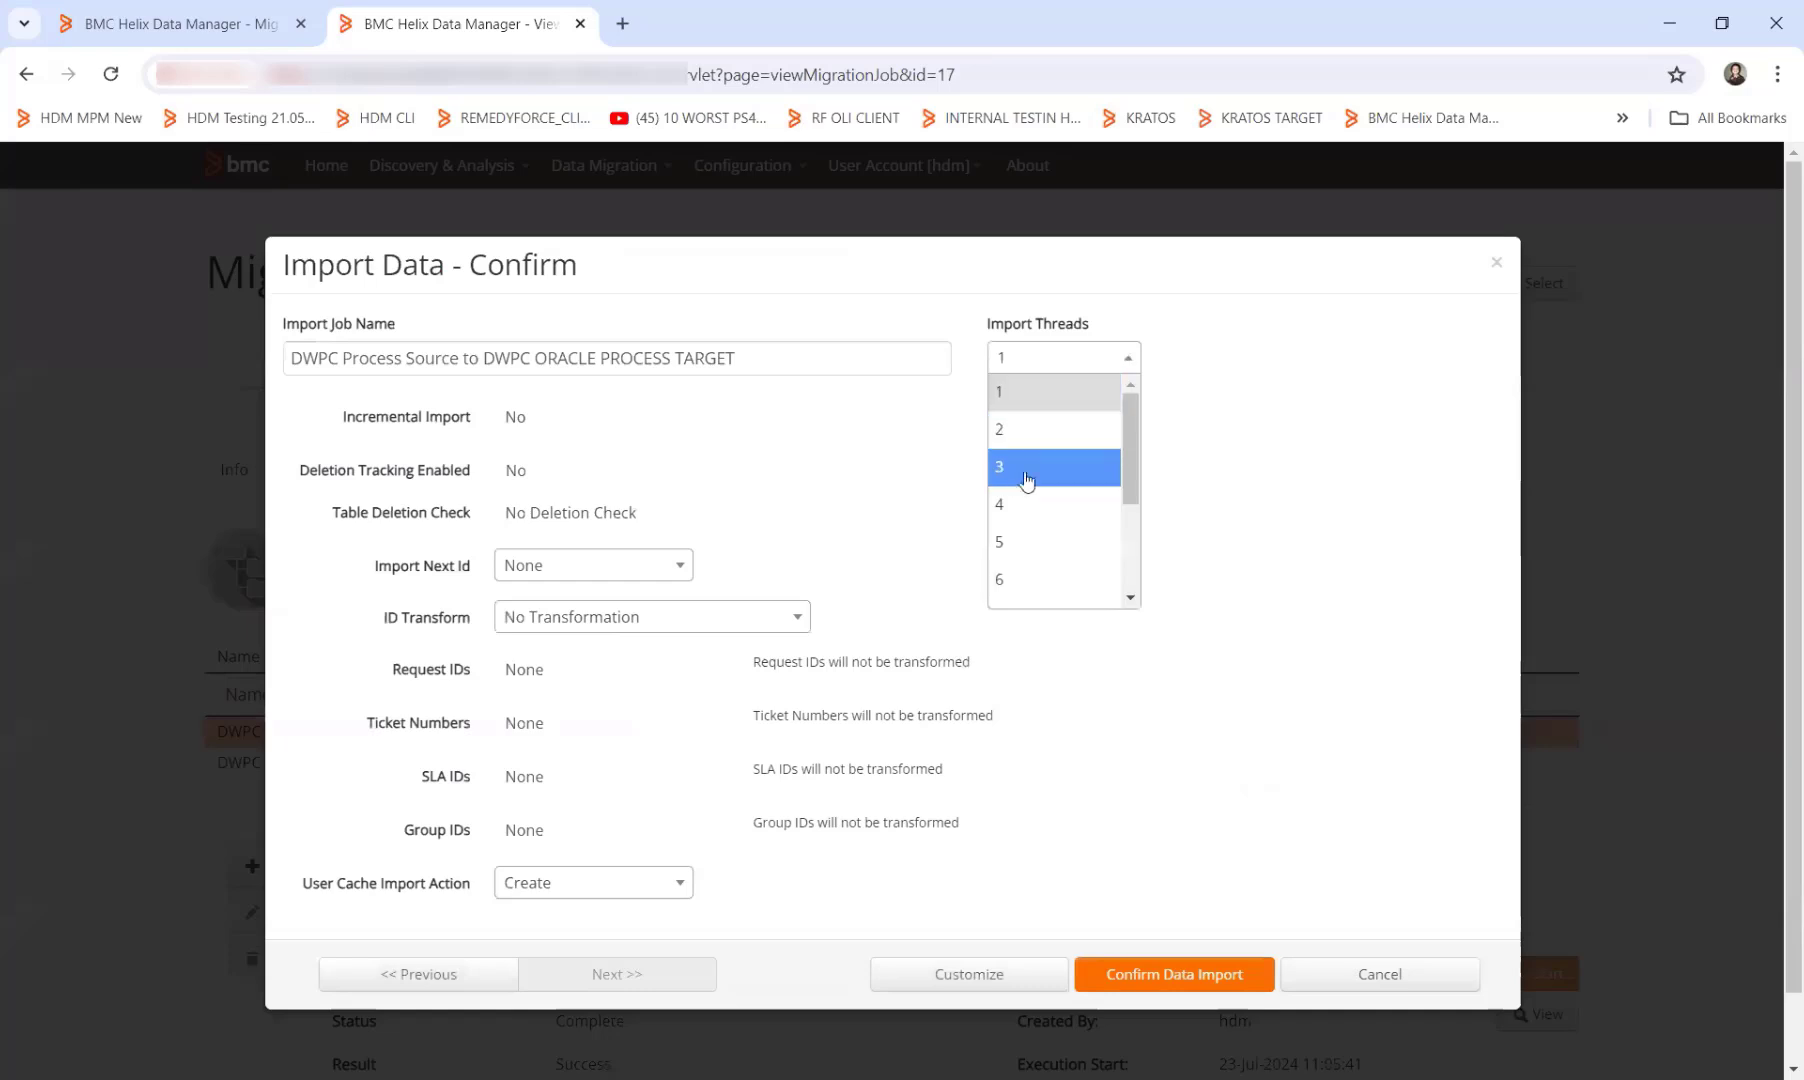
{"action": "left_click", "coordinate": [1015, 515]}
Step: Set the process import's ID transform to Selective Transform and prefix the group IDs with 1
{"action": "left_click", "coordinate": [602, 622]}
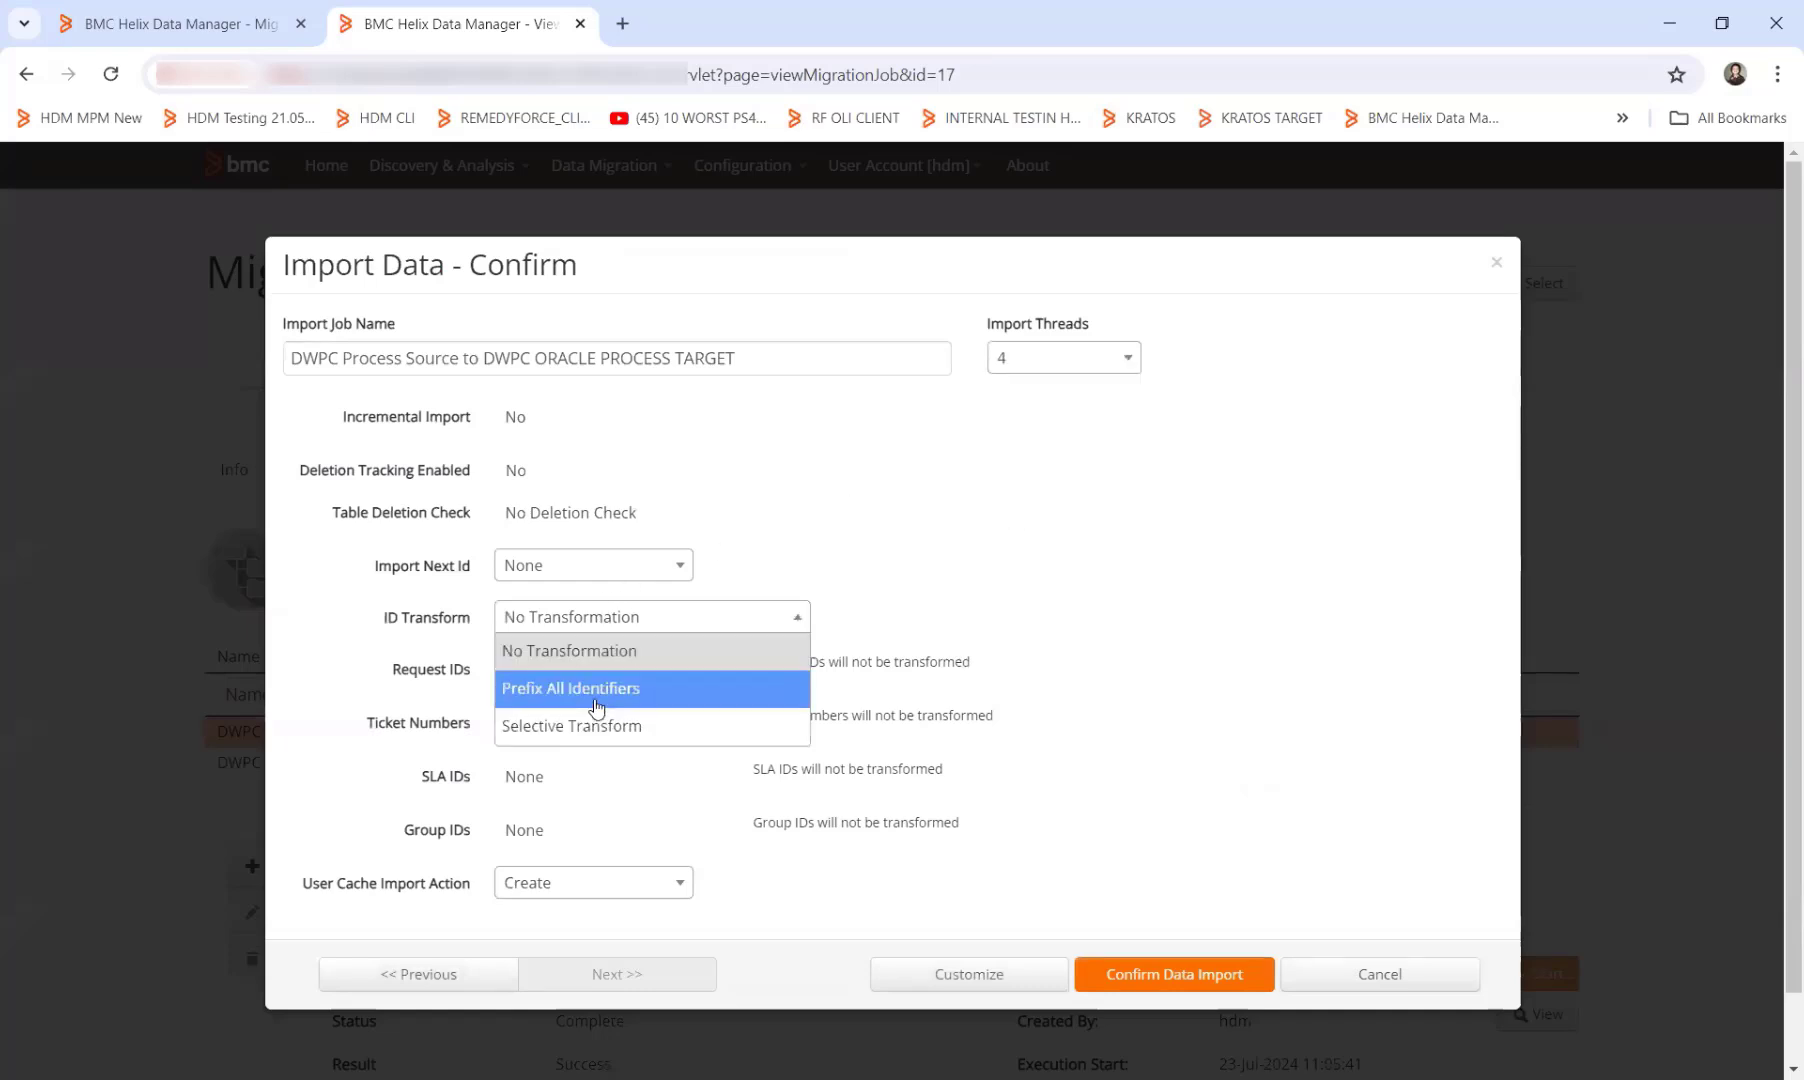
{"action": "left_click", "coordinate": [595, 734]}
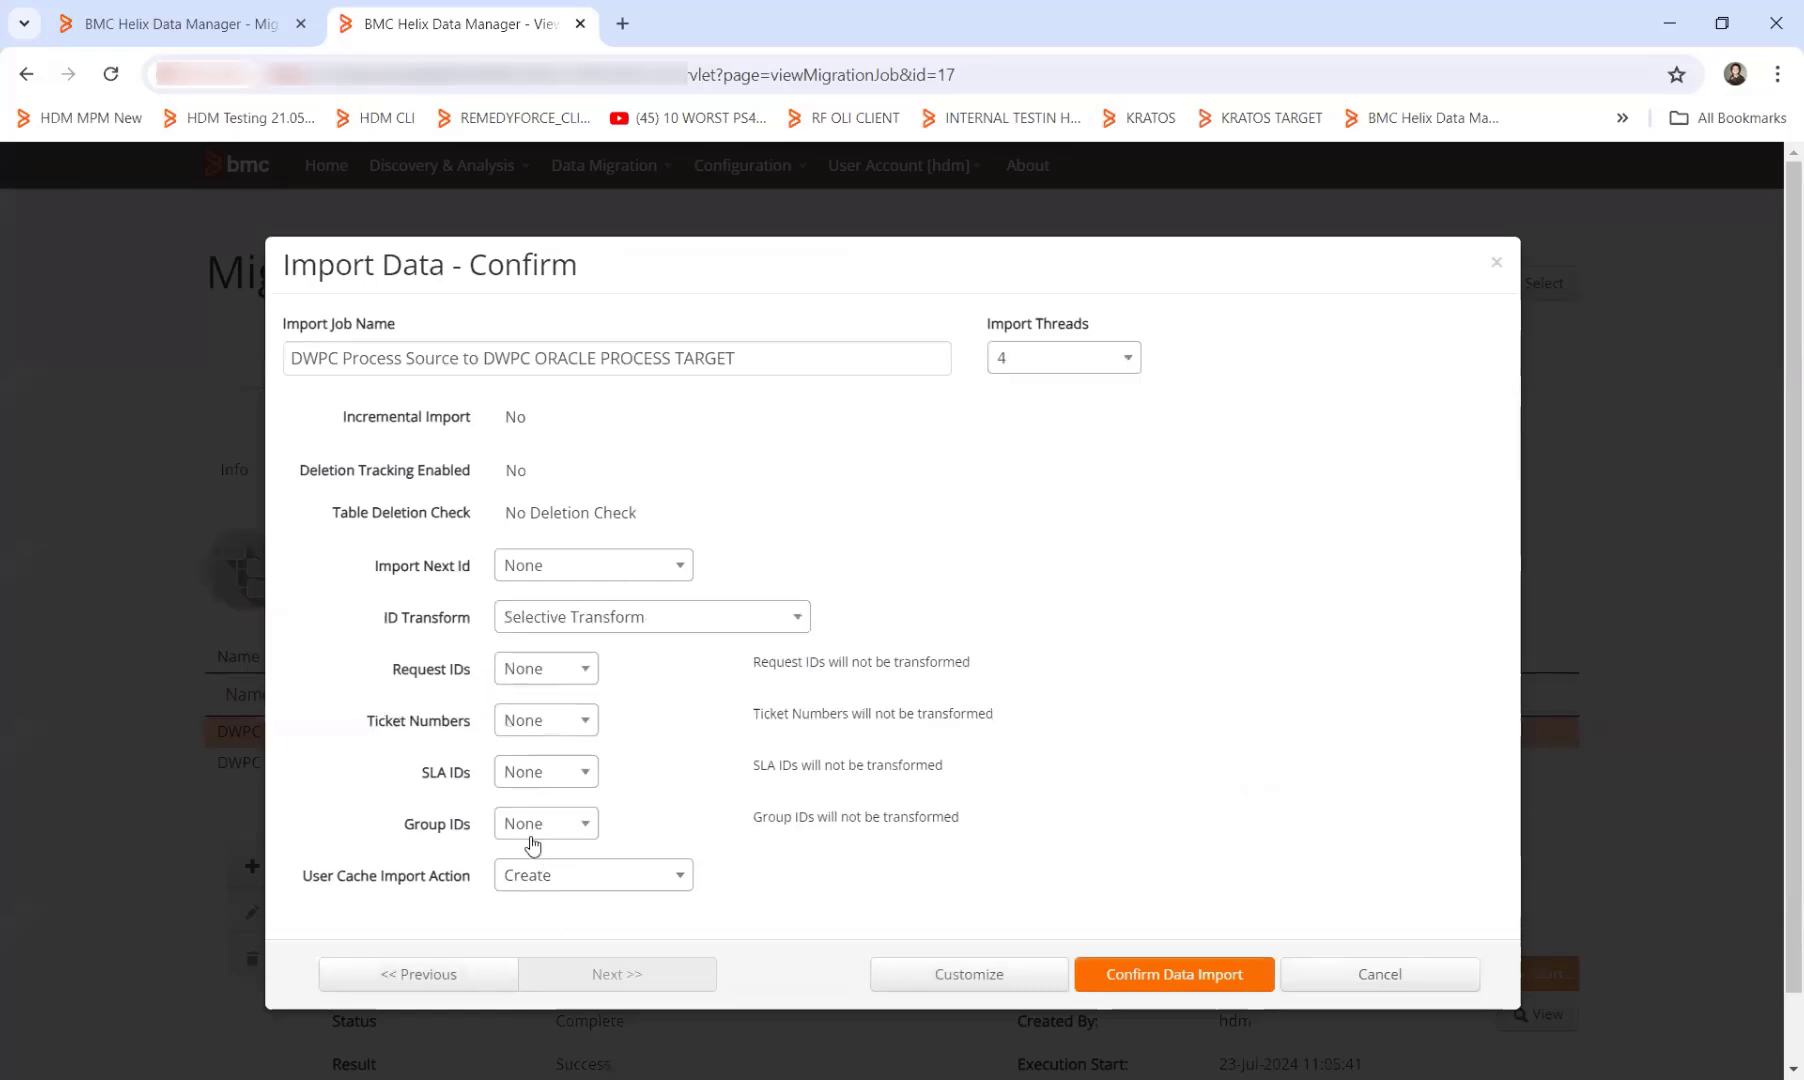
{"action": "left_click", "coordinate": [537, 832]}
{"action": "left_click", "coordinate": [530, 897]}
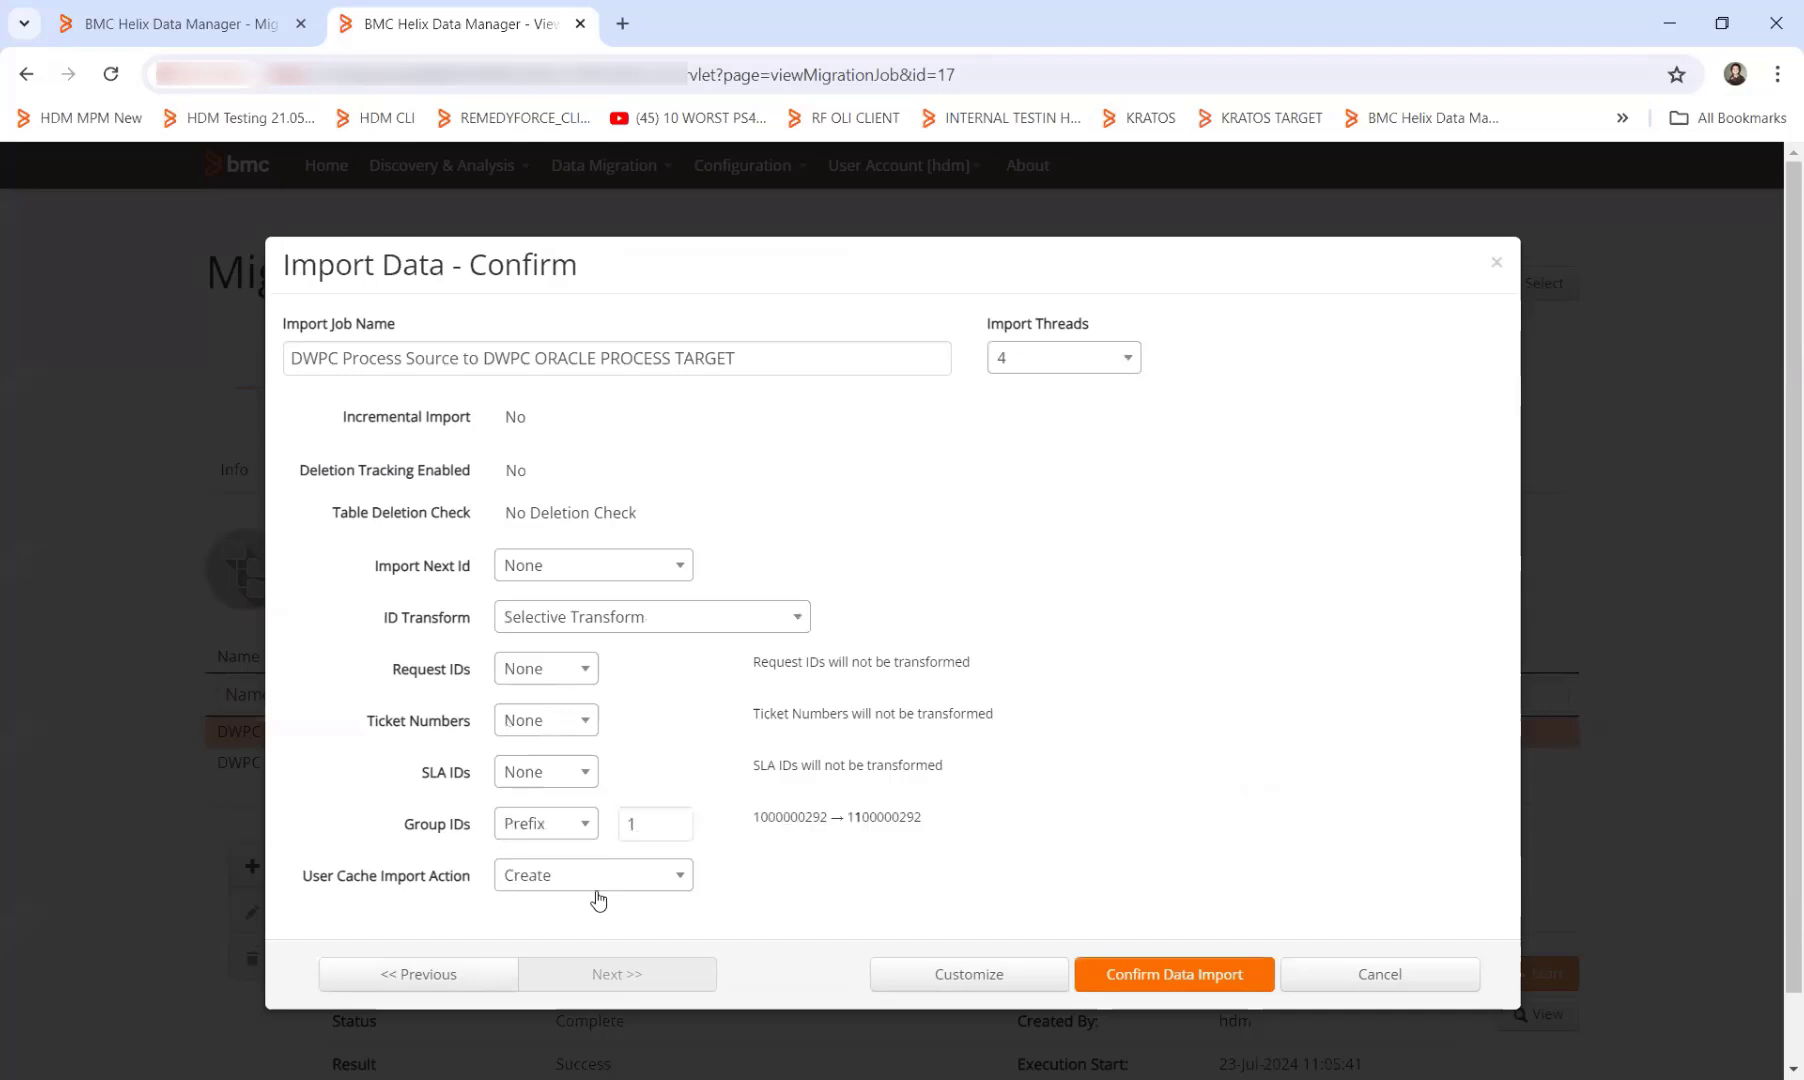
Step: Set the process import's user cache import action to Modify, confirm the data import and dismiss the completion notice
{"action": "left_click", "coordinate": [527, 882]}
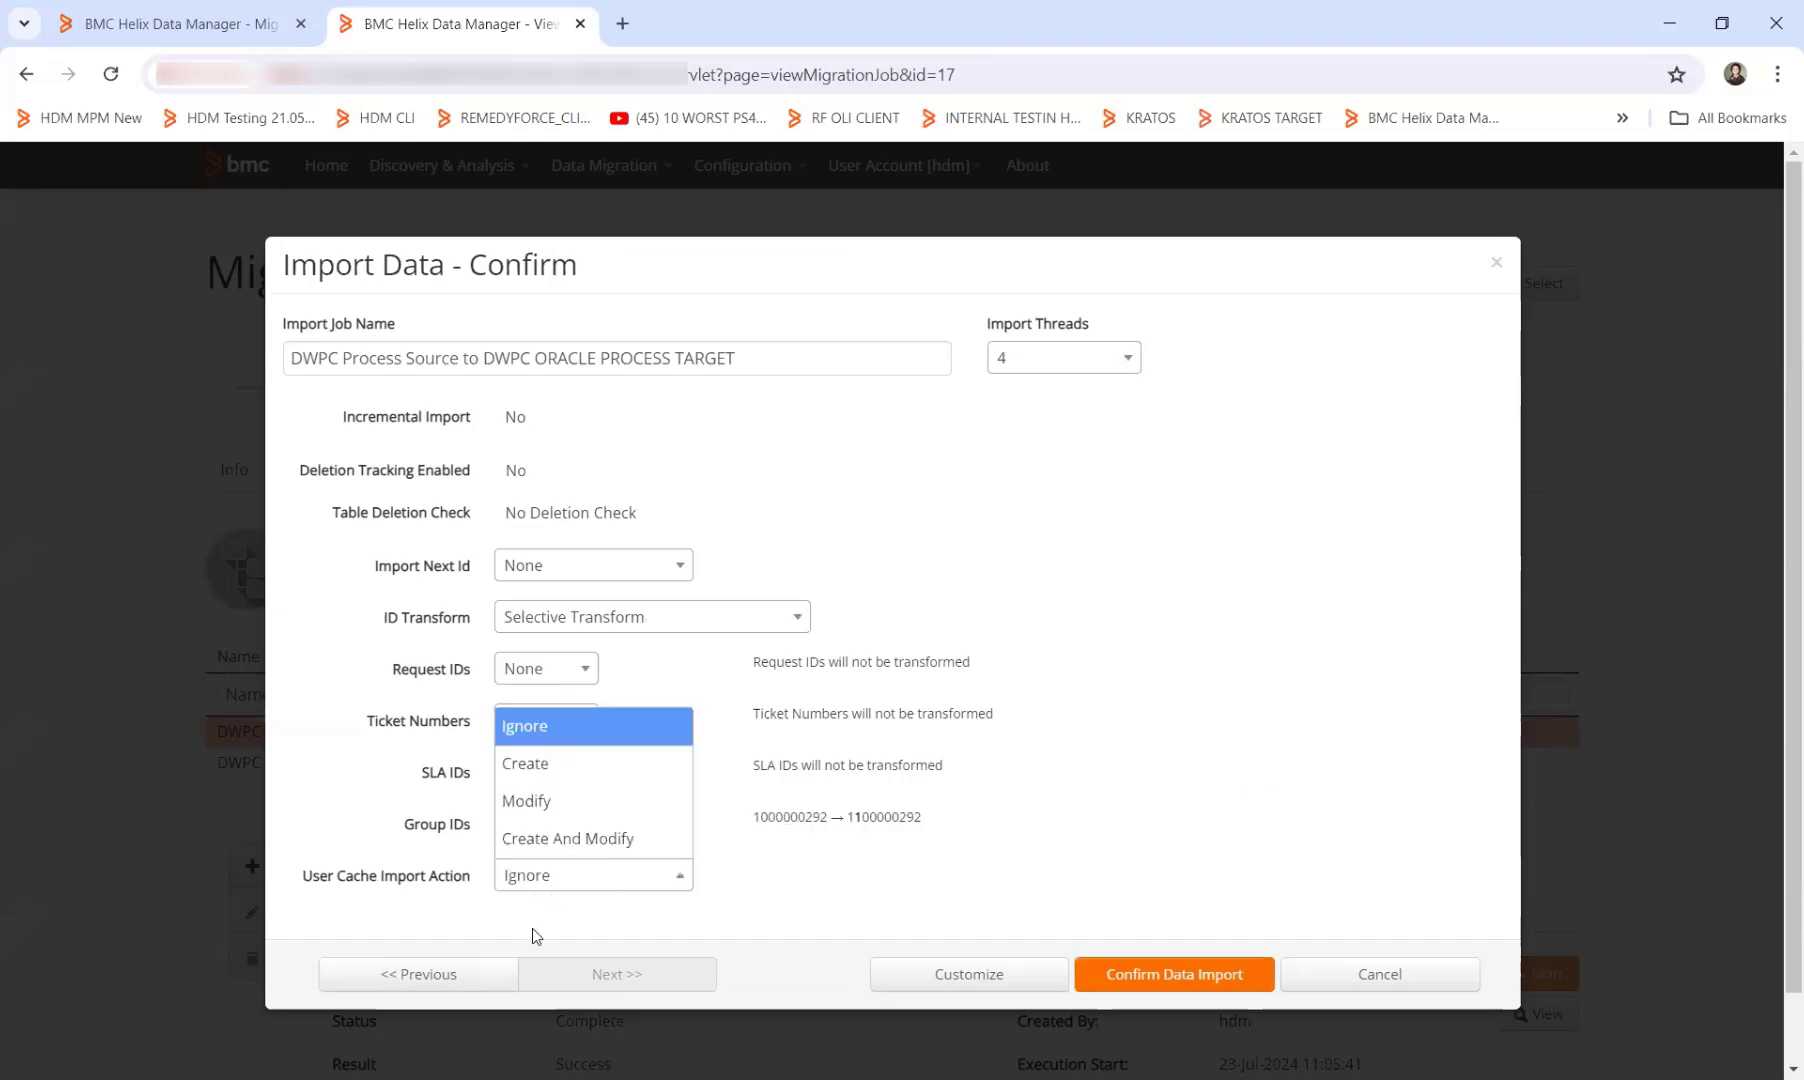
{"action": "left_click", "coordinate": [537, 805]}
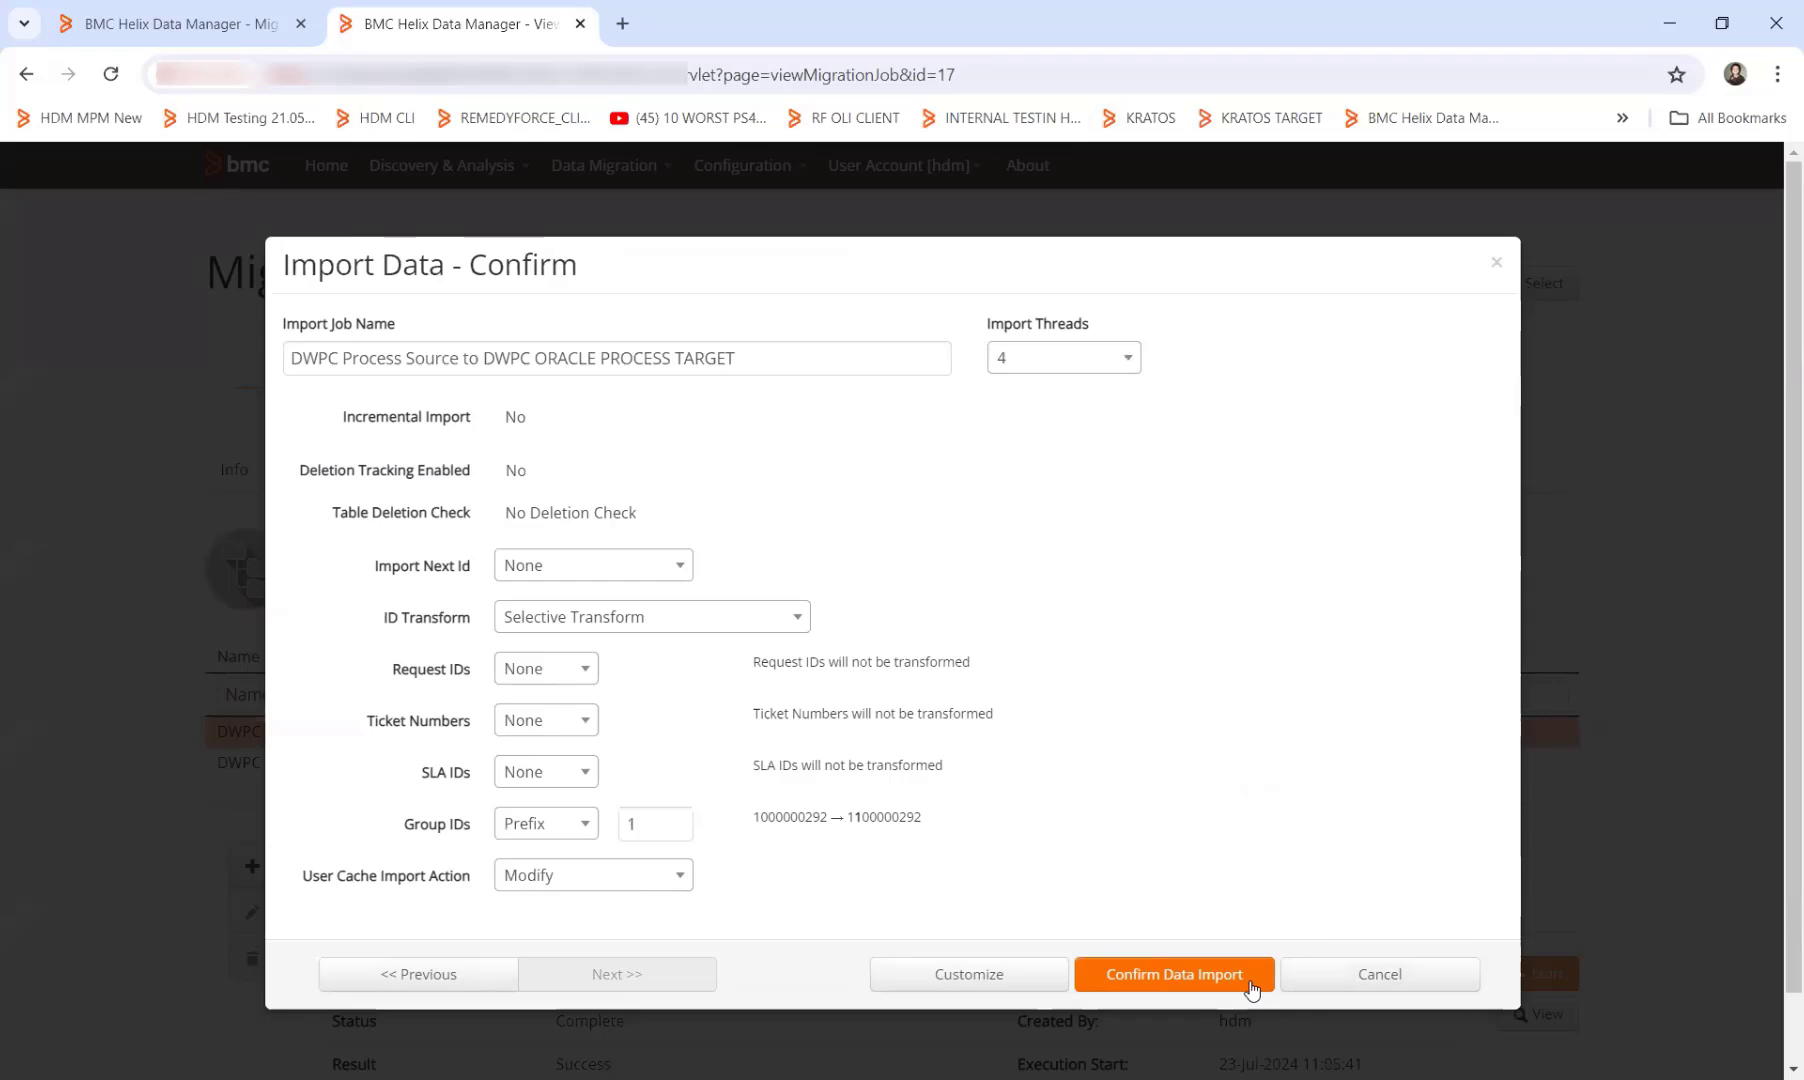
{"action": "left_click", "coordinate": [1167, 964]}
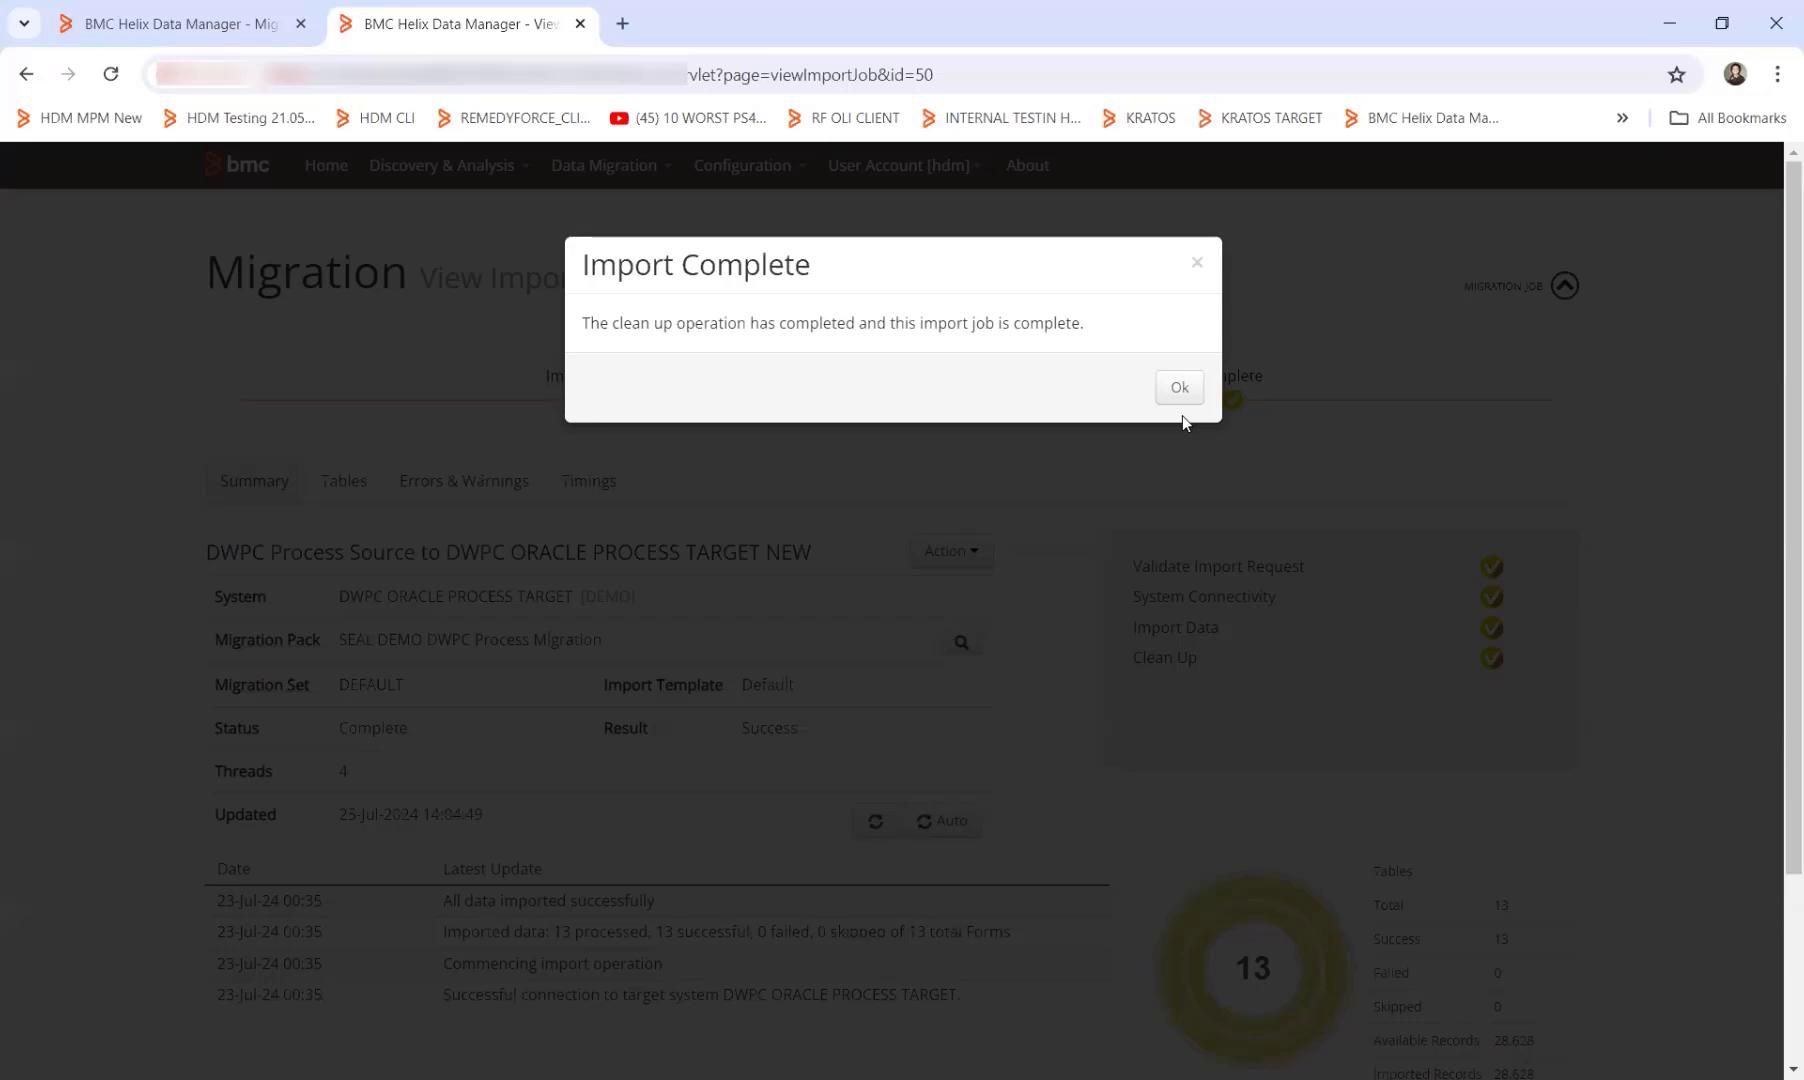
{"action": "left_click", "coordinate": [1180, 390]}
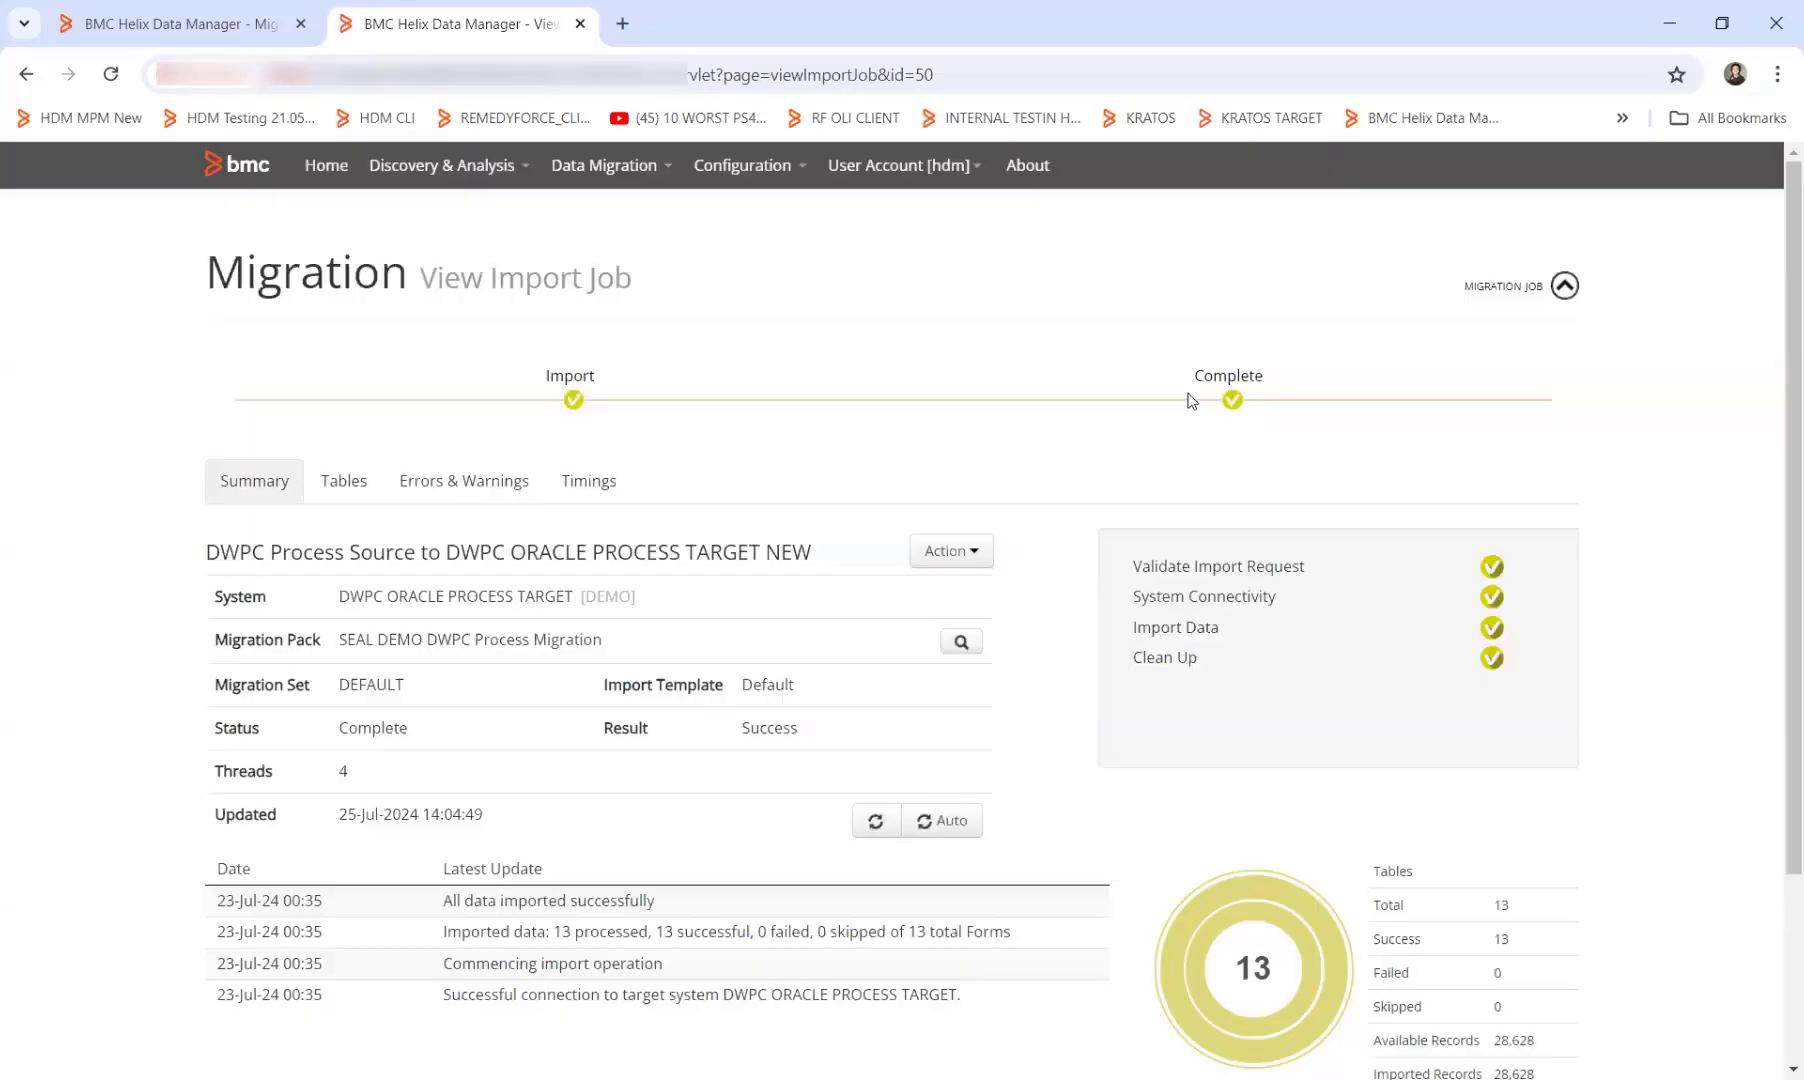
Step: Open the administration of DWPC ORACLE TARGET NEW in the DEMO environment and show its tracked data update jobs
{"action": "left_click", "coordinate": [303, 166]}
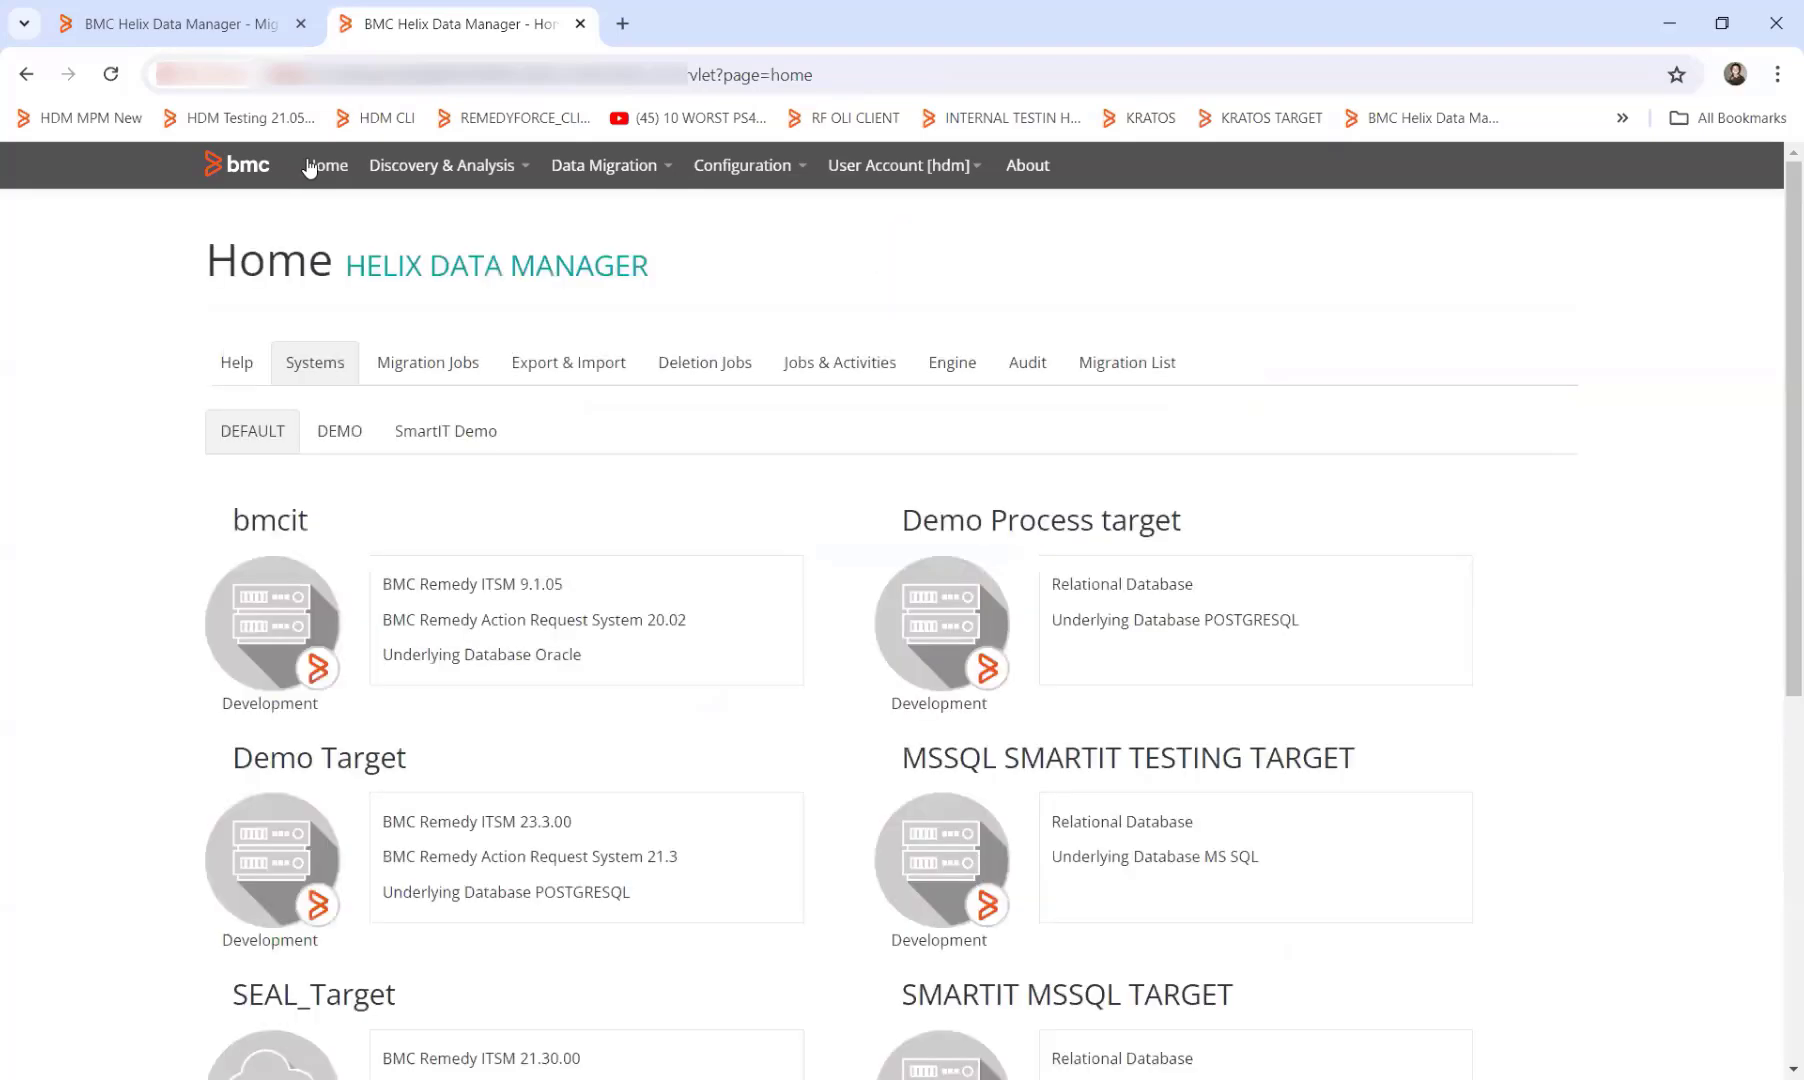
{"action": "left_click", "coordinate": [338, 432]}
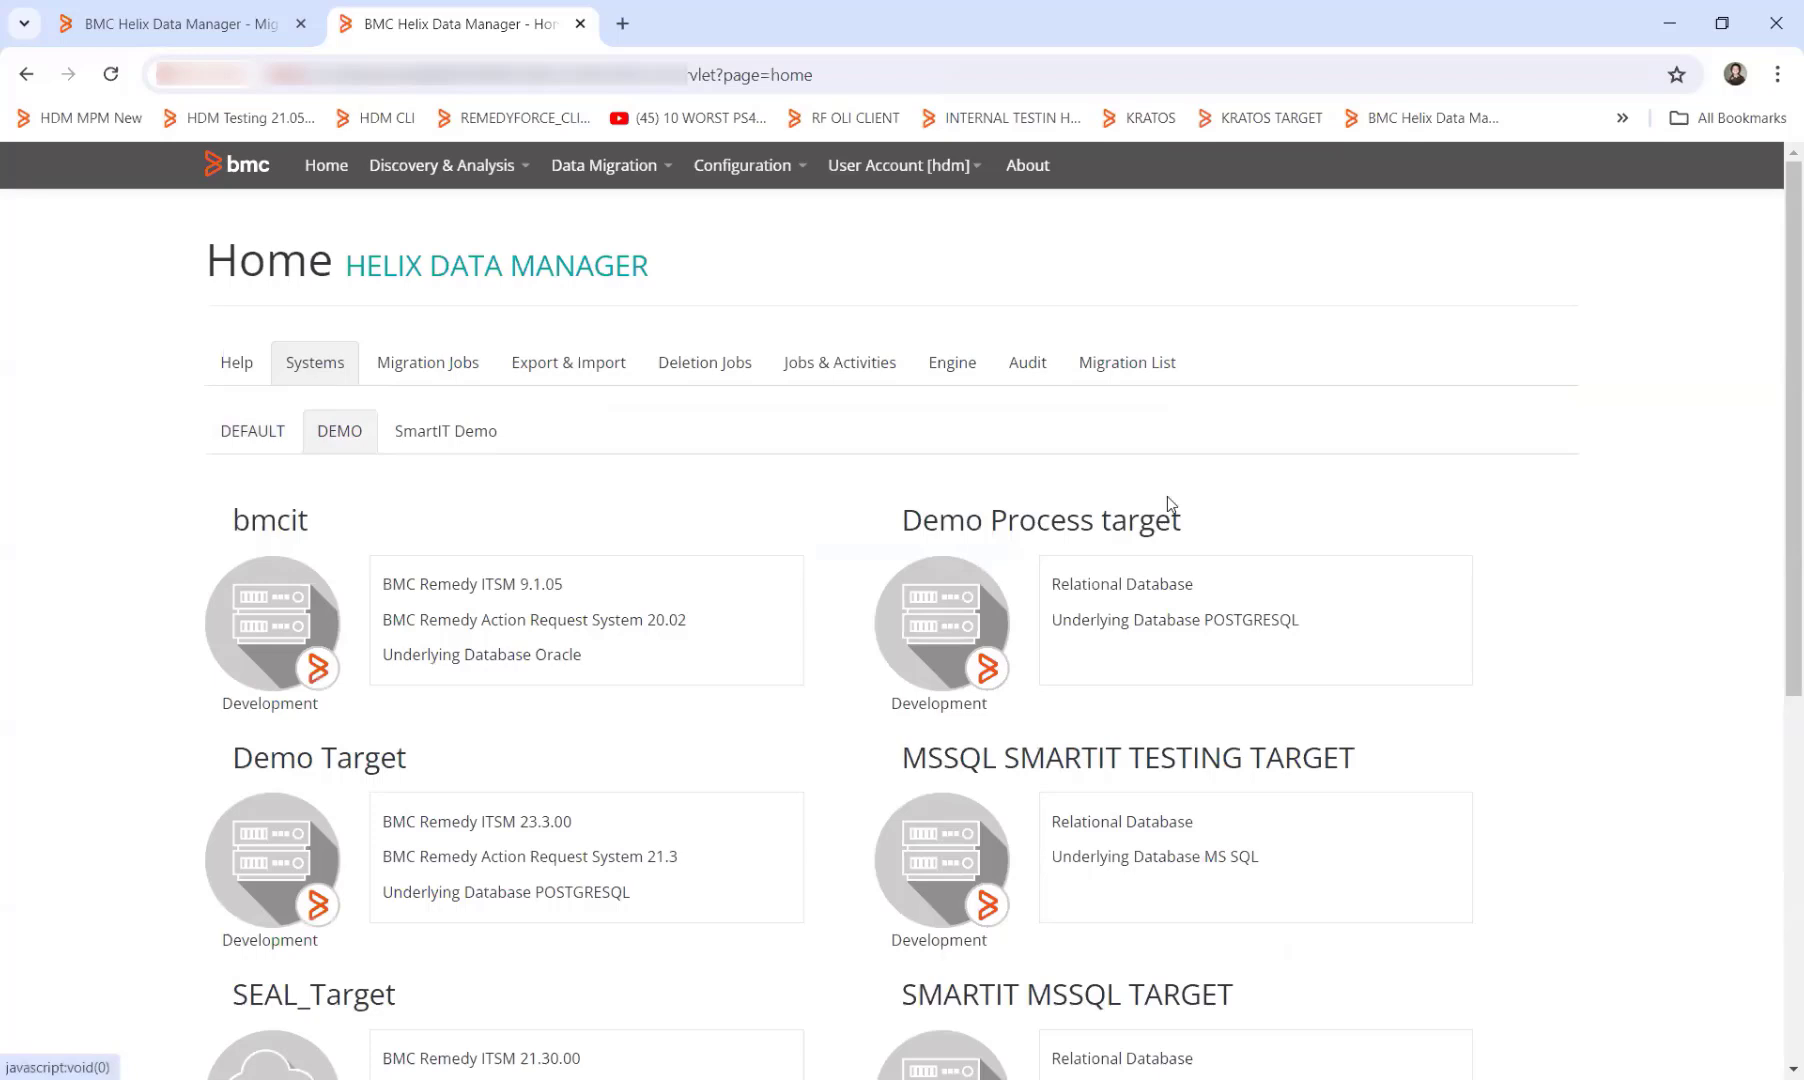
{"action": "scroll", "coordinate": [446, 614], "scroll_direction": "down", "scroll_amount": 1}
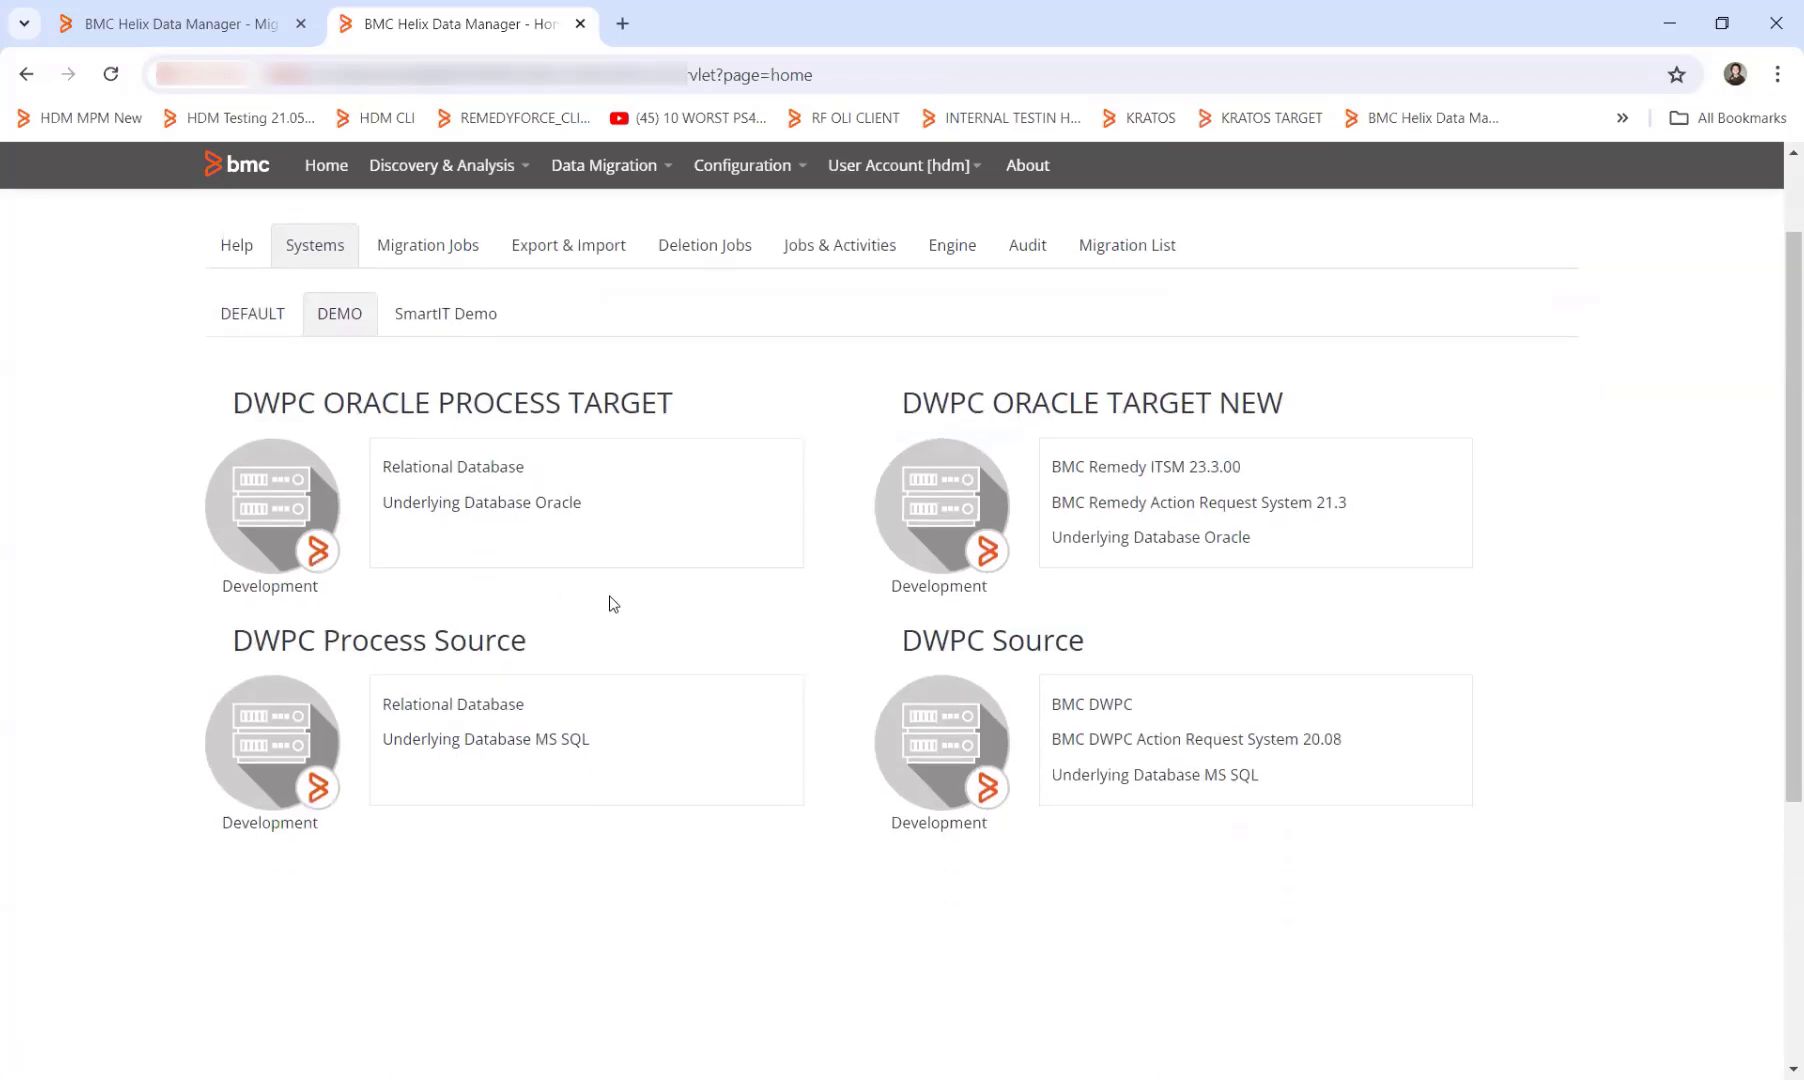
{"action": "left_click", "coordinate": [900, 511]}
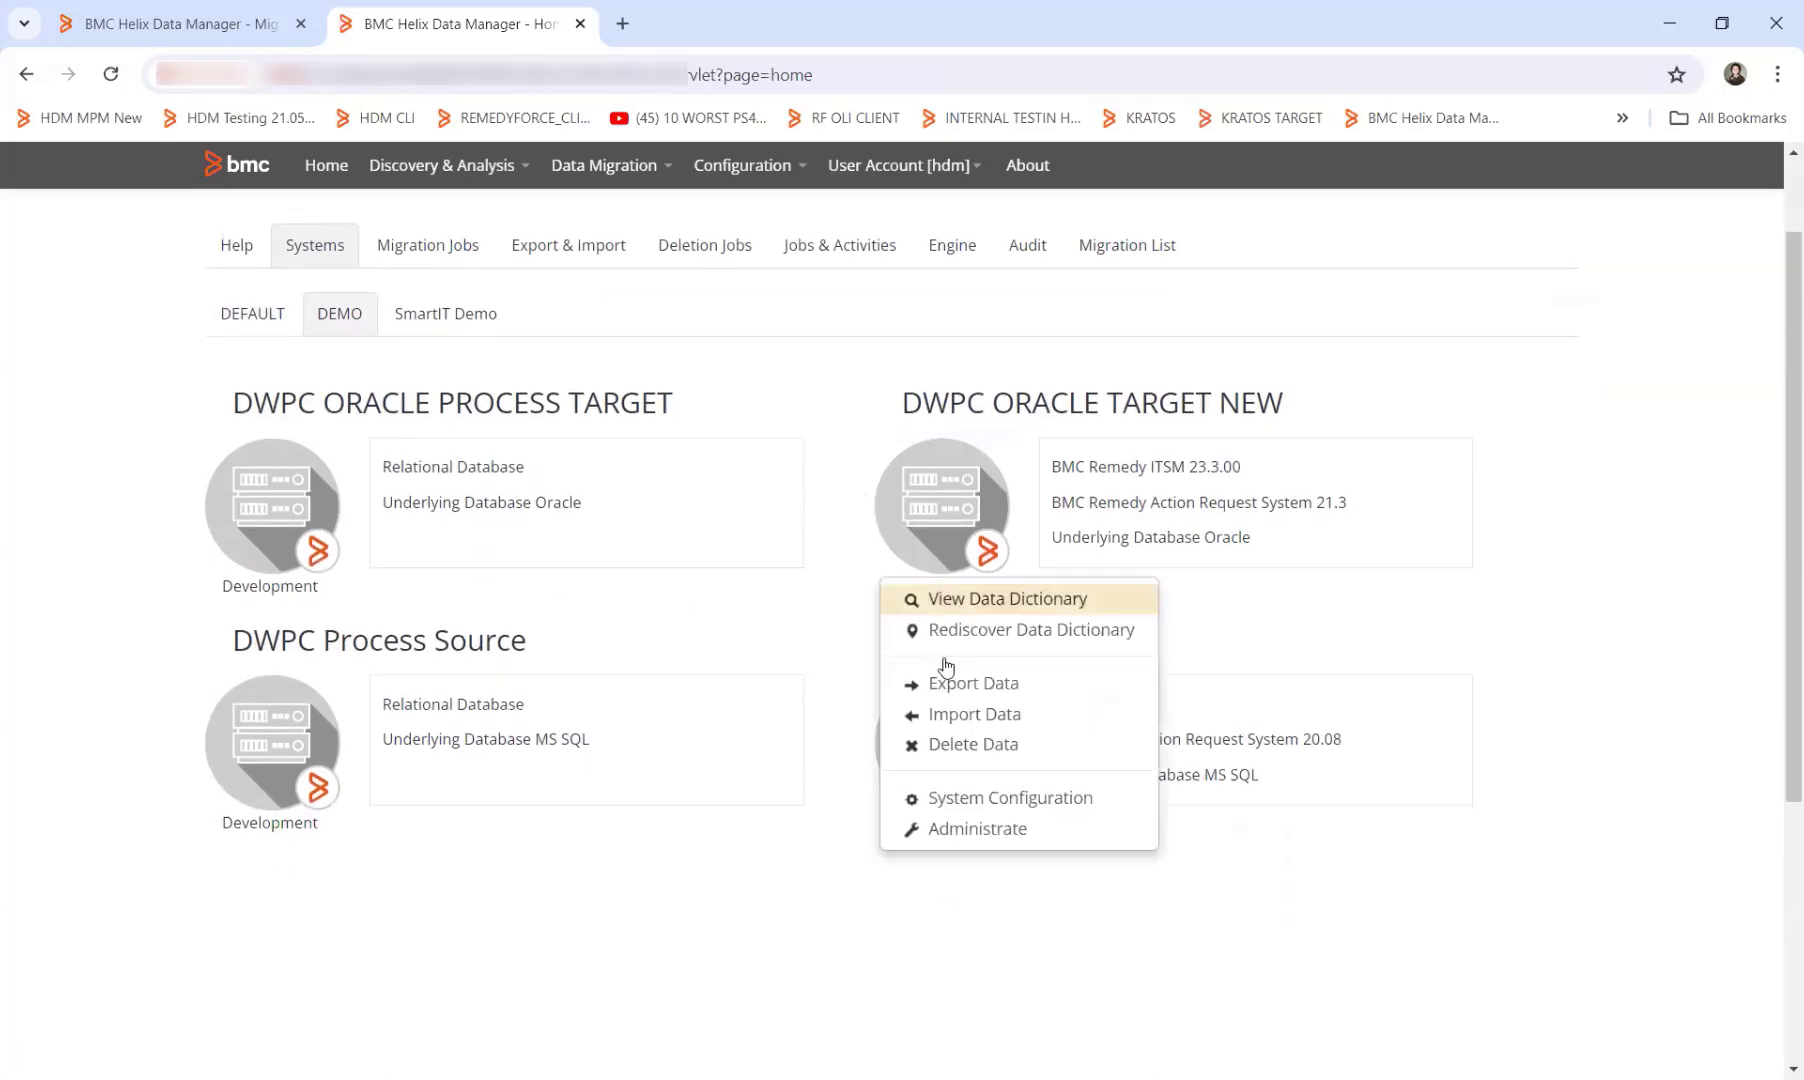
{"action": "left_click", "coordinate": [954, 832]}
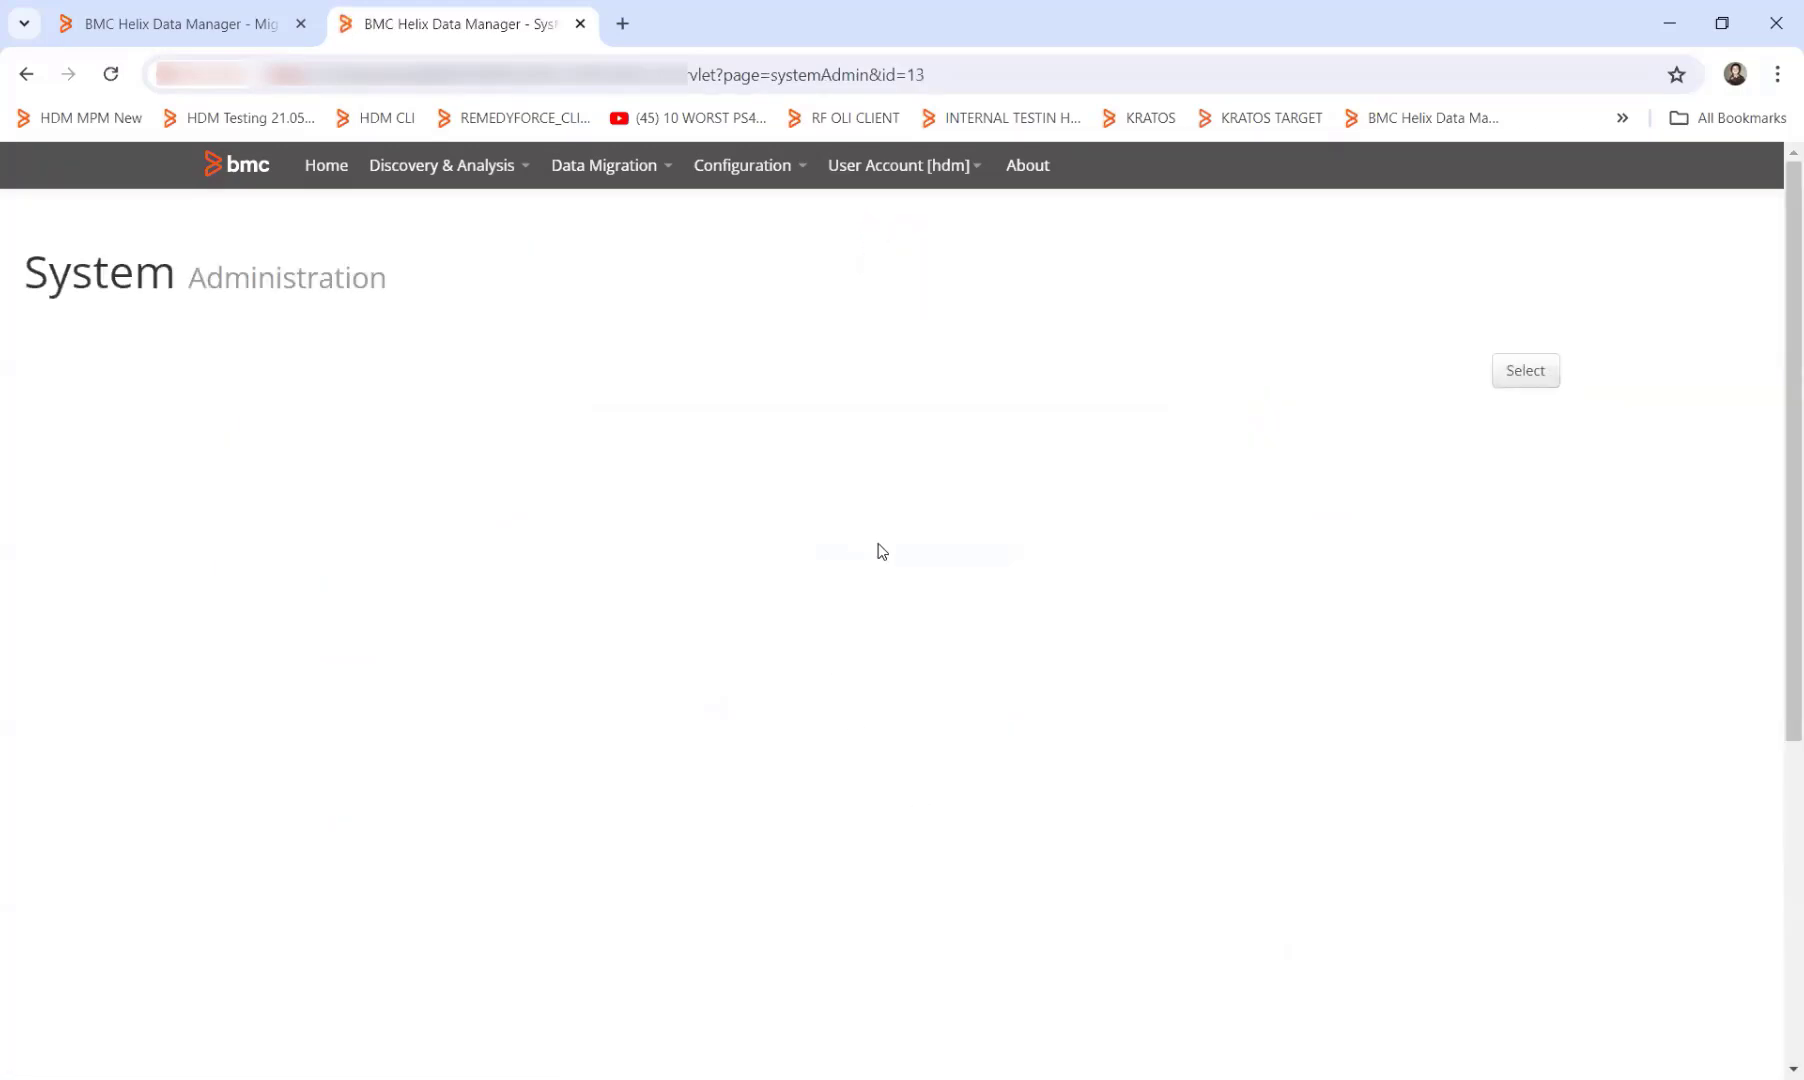
{"action": "left_click", "coordinate": [1118, 570]}
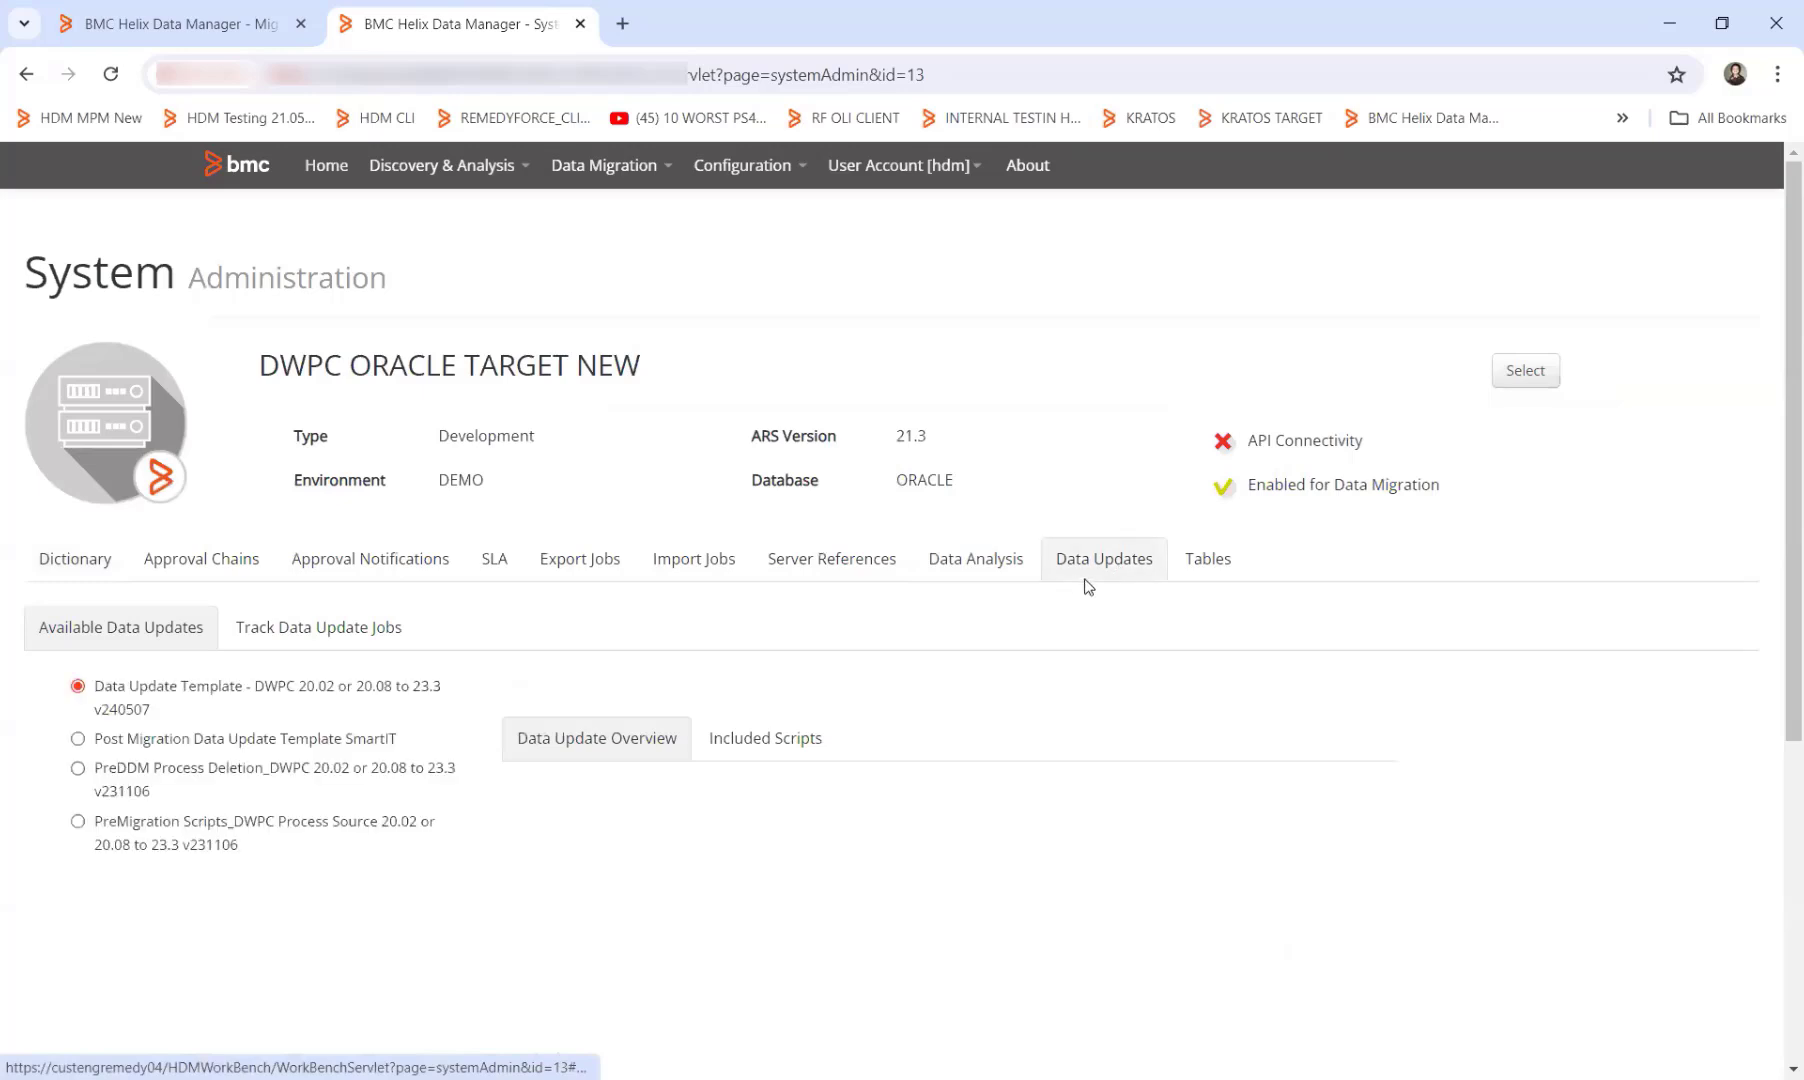
{"action": "left_click", "coordinate": [287, 637]}
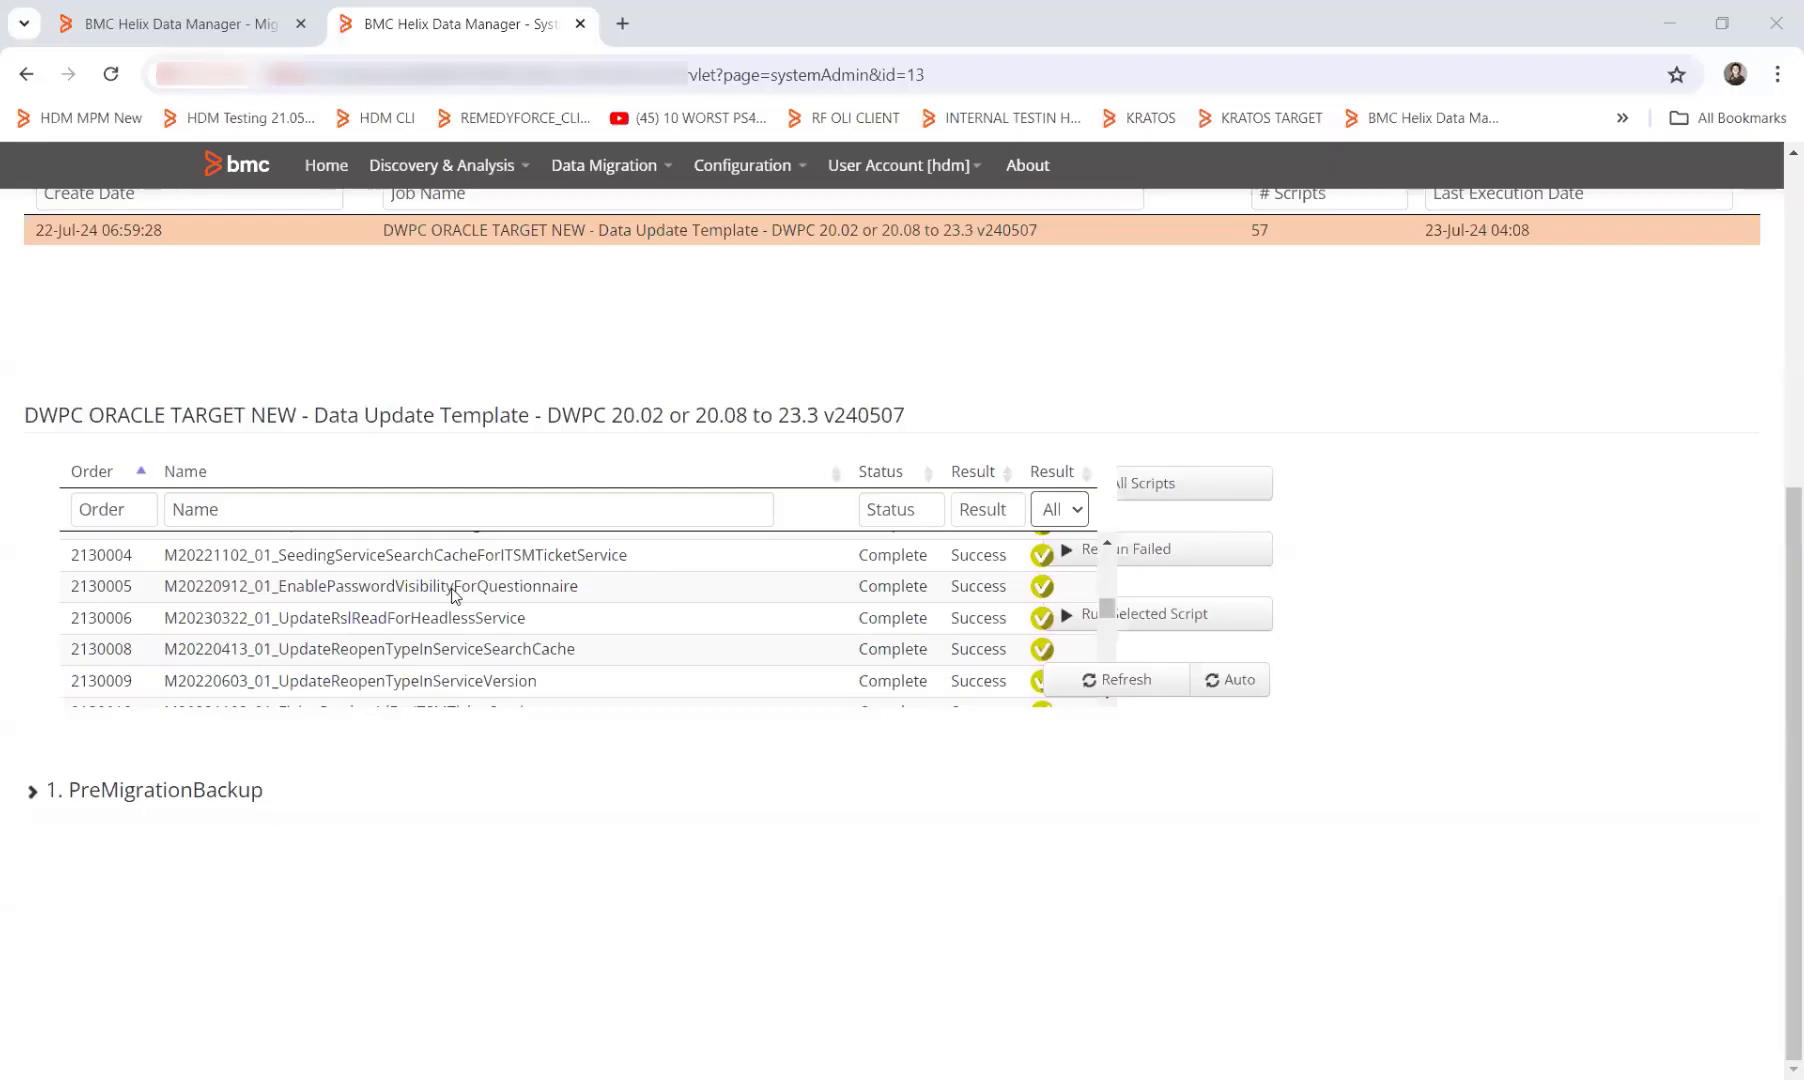
Step: Examine the SQL update and run results of the UpdateGroupListandFunctionalRoles script in the data update job
{"action": "scroll", "coordinate": [453, 595], "scroll_direction": "down", "scroll_amount": 10}
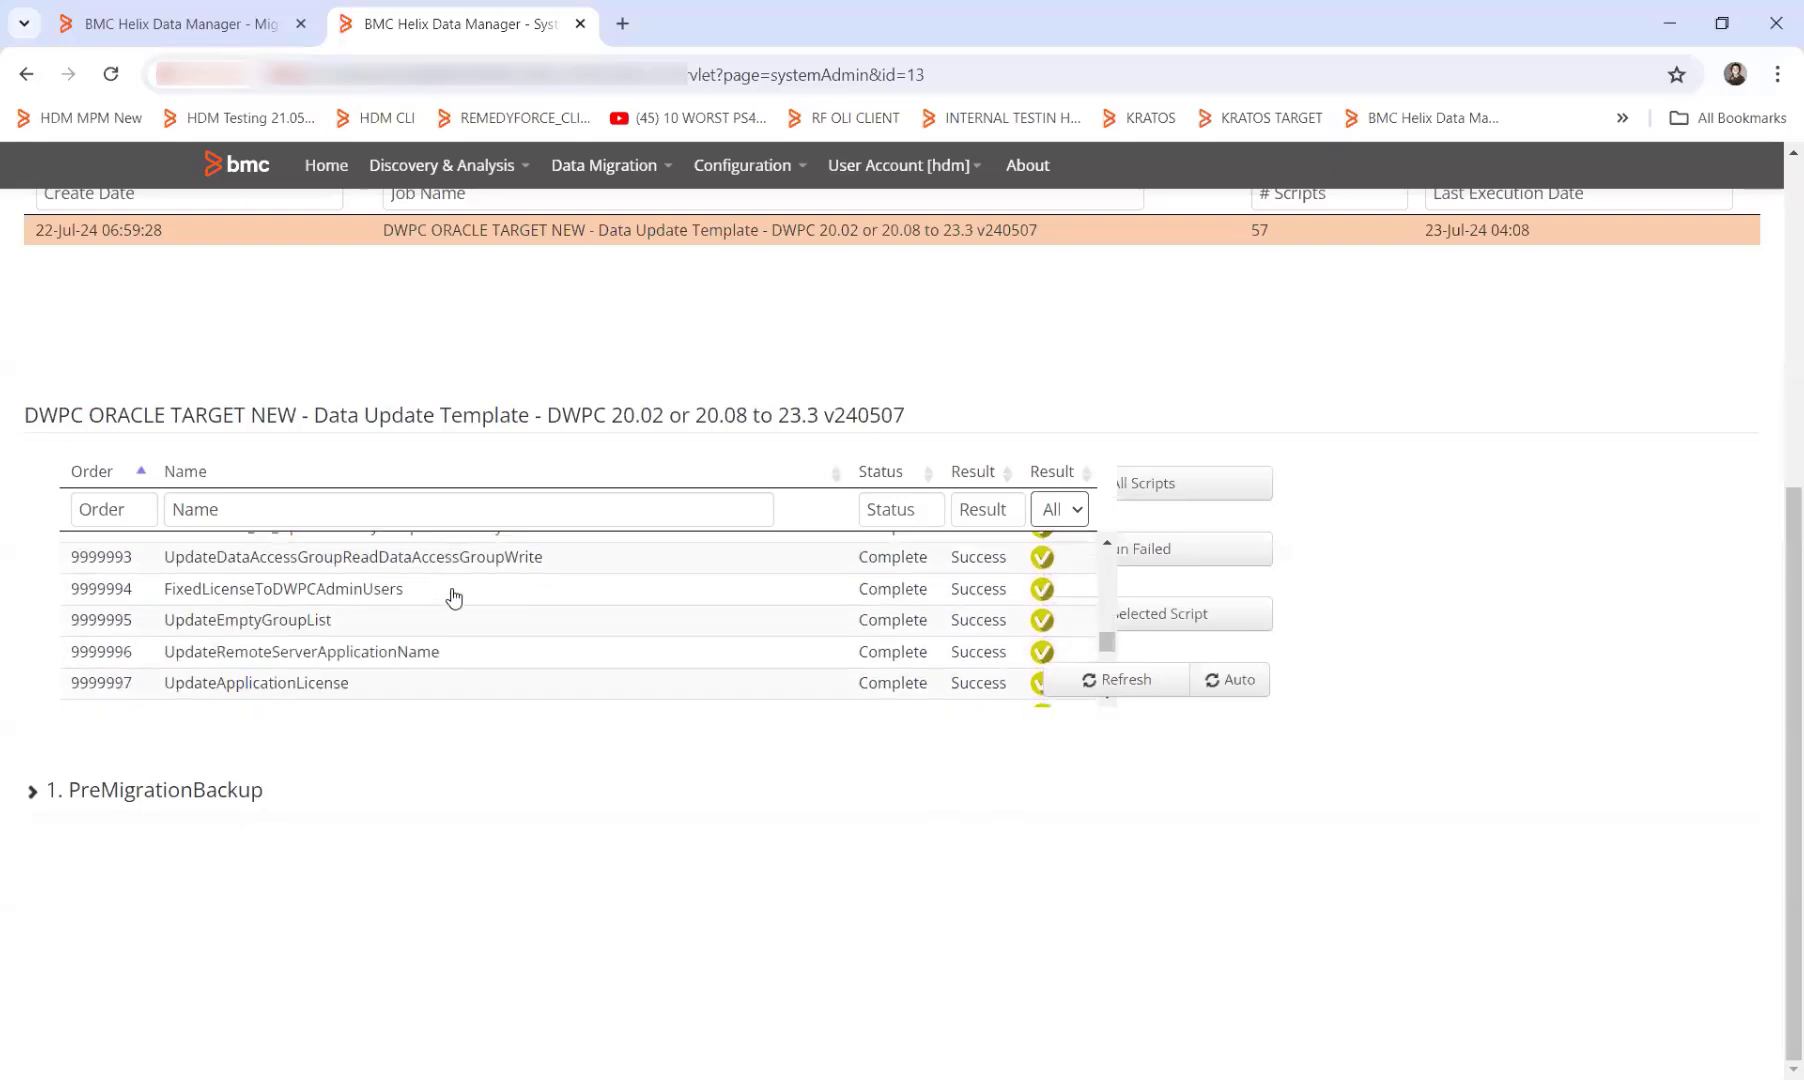
{"action": "scroll", "coordinate": [453, 596], "scroll_direction": "down", "scroll_amount": 3}
{"action": "left_click", "coordinate": [449, 597]}
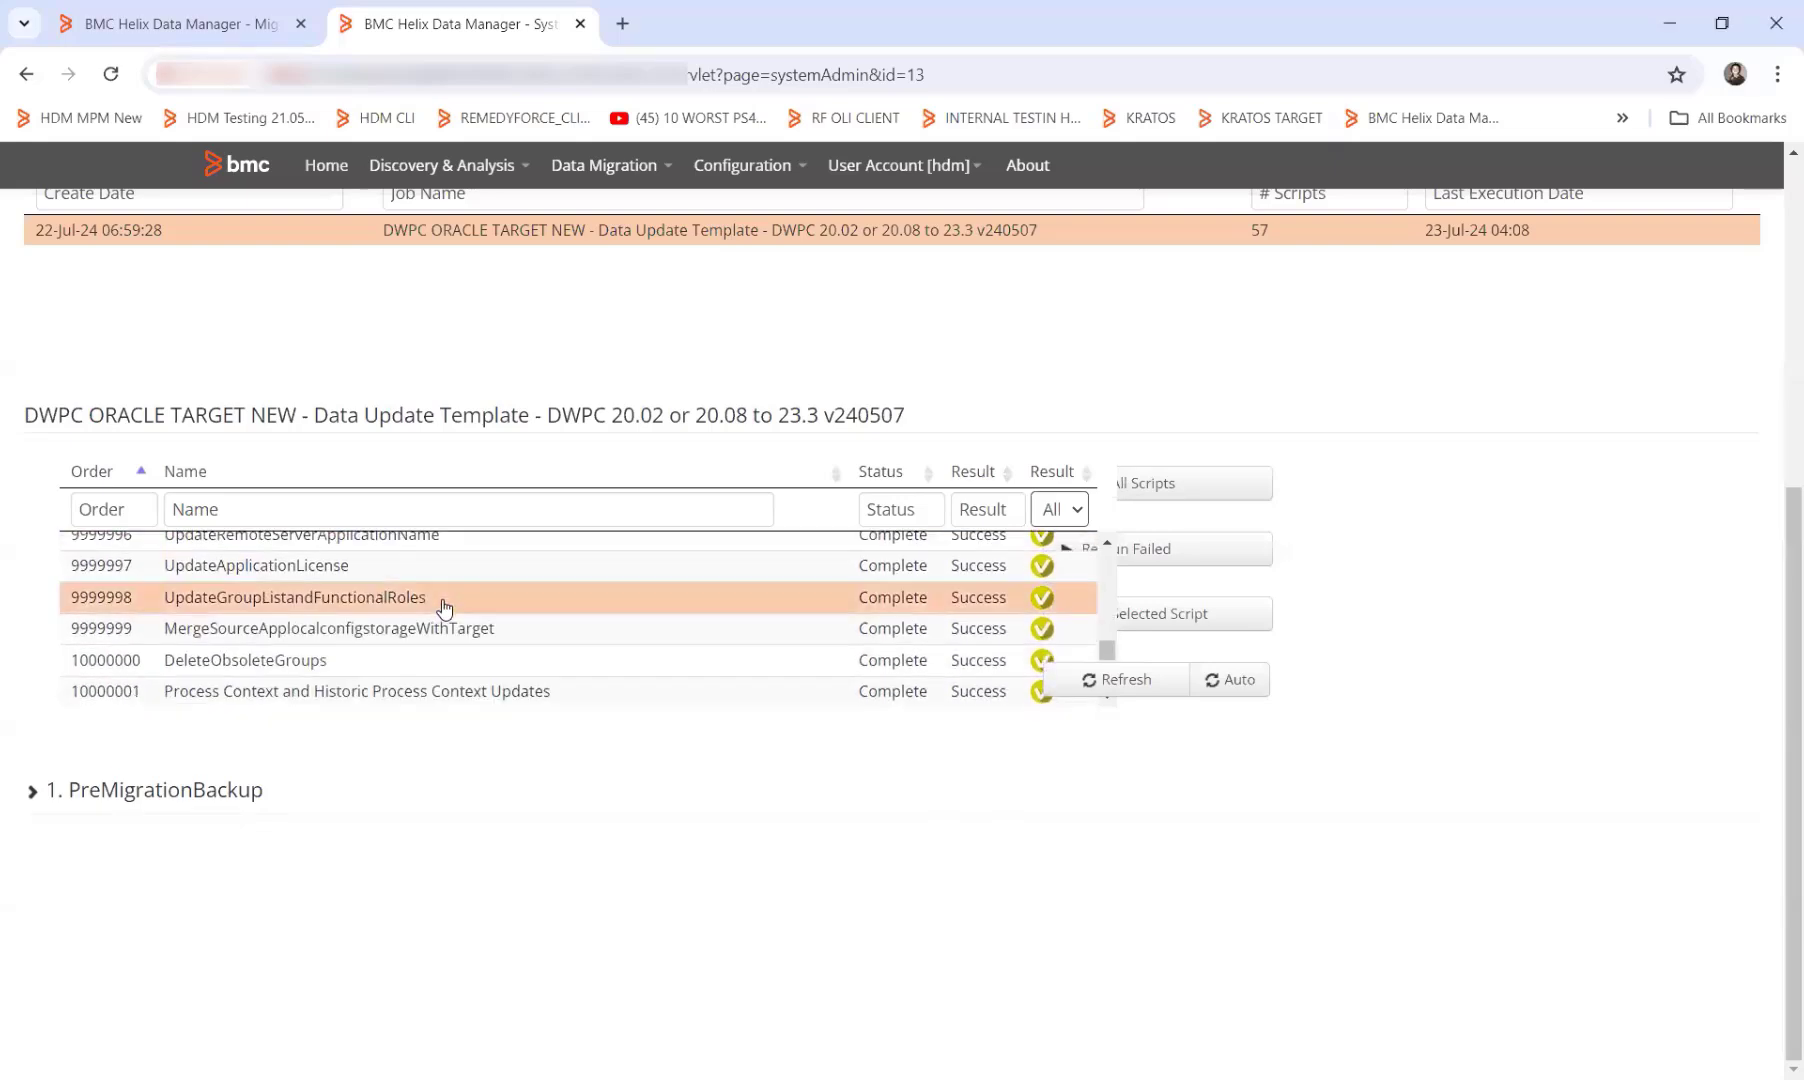
{"action": "left_click", "coordinate": [32, 791]}
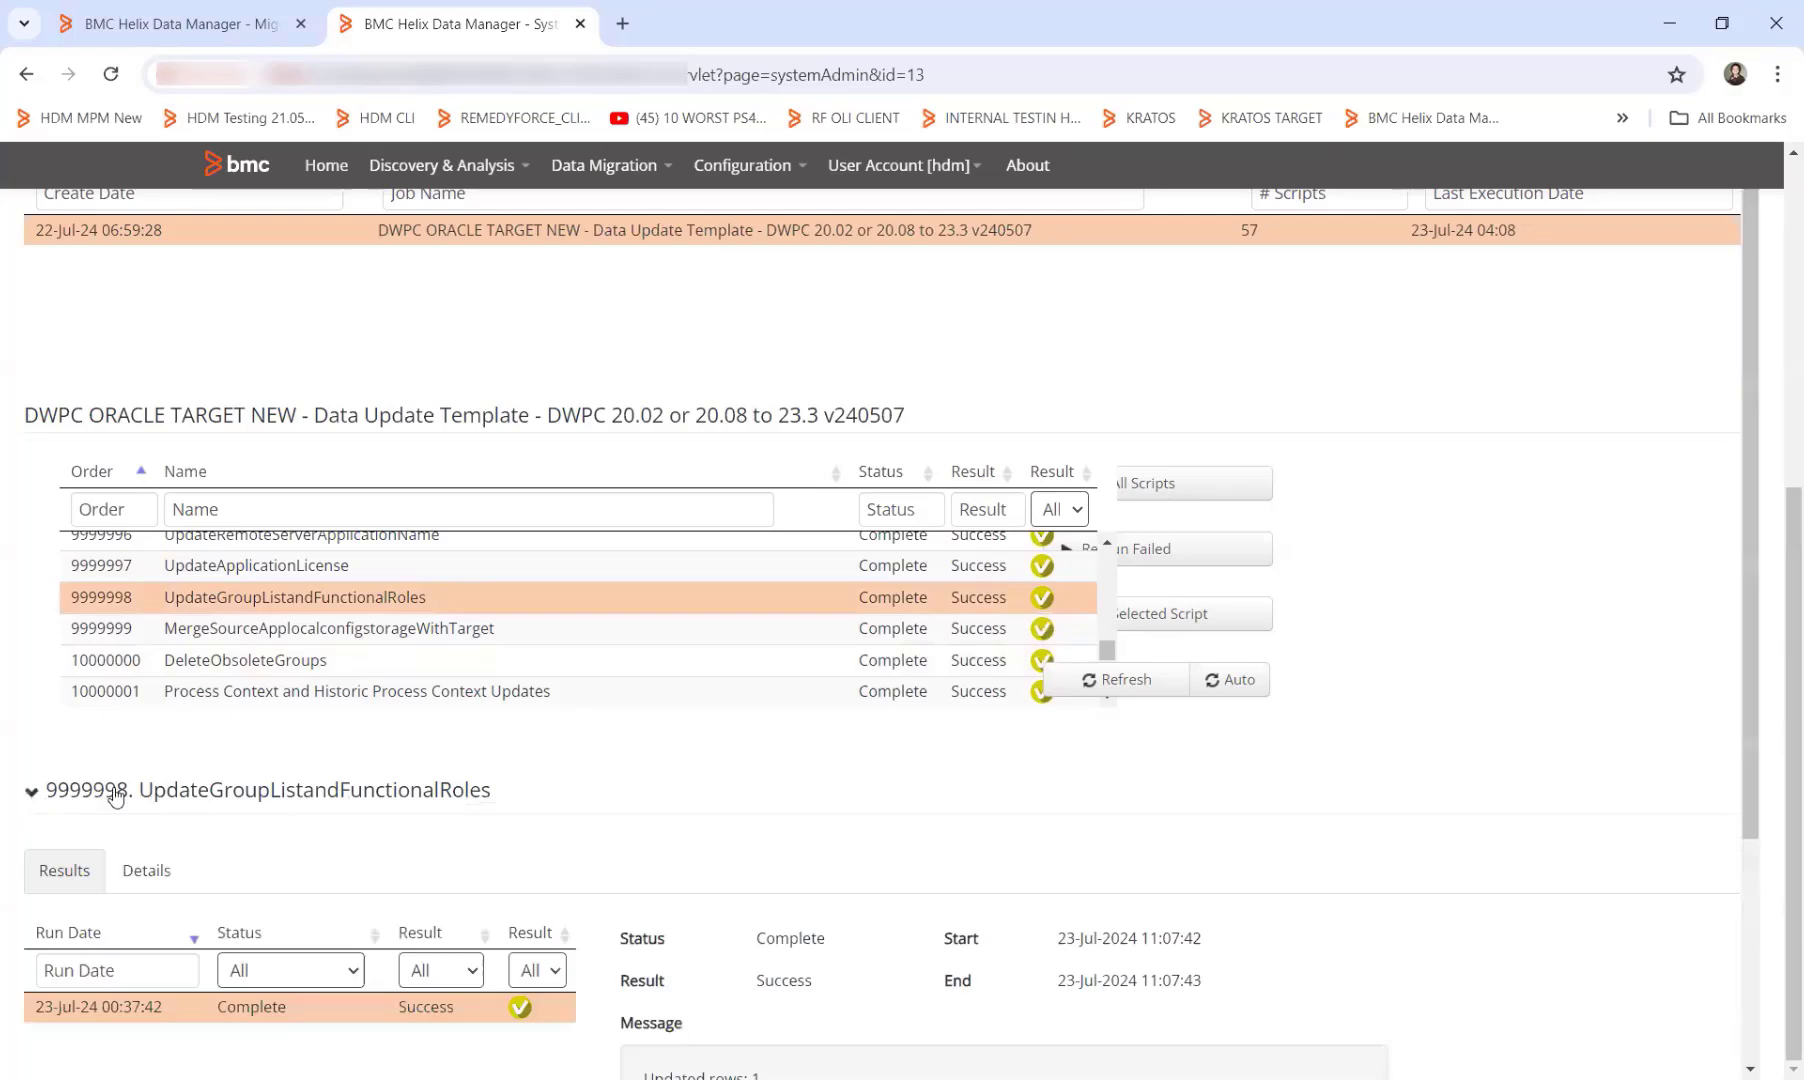
{"action": "left_click", "coordinate": [143, 872]}
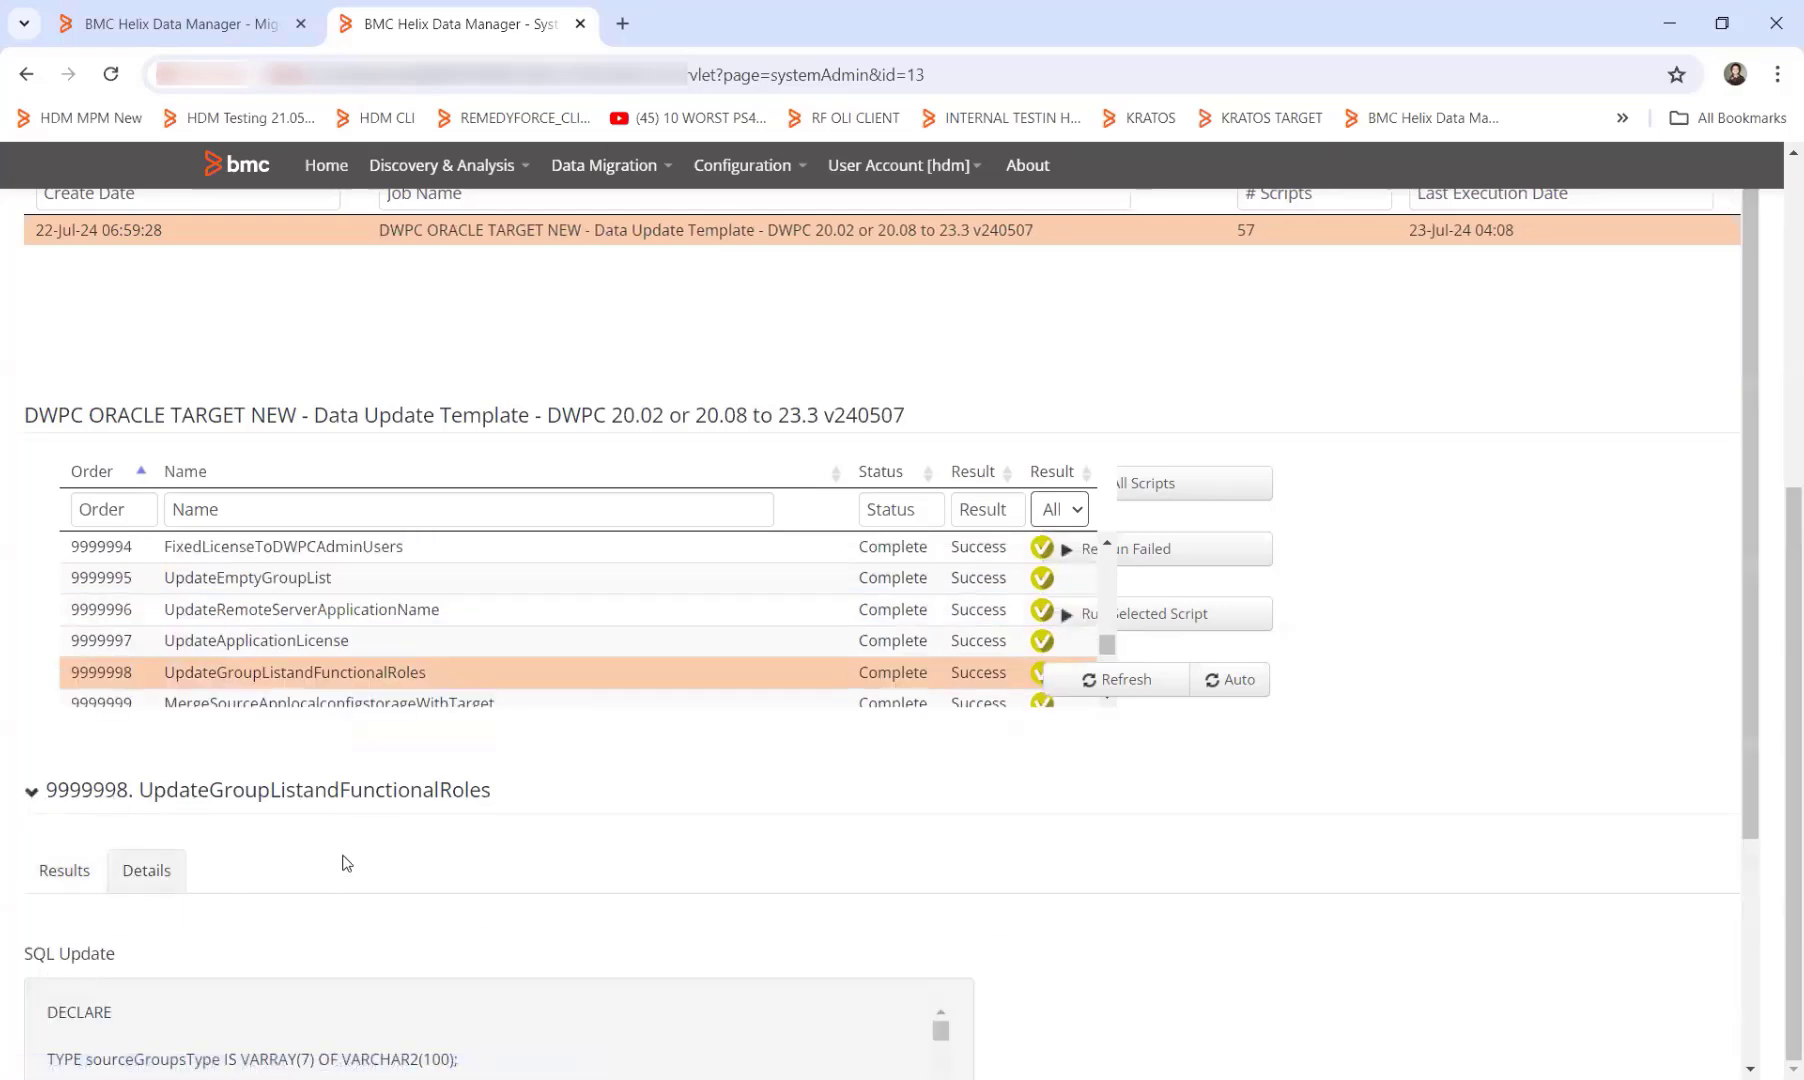
{"action": "scroll", "coordinate": [346, 862], "scroll_direction": "down", "scroll_amount": 1}
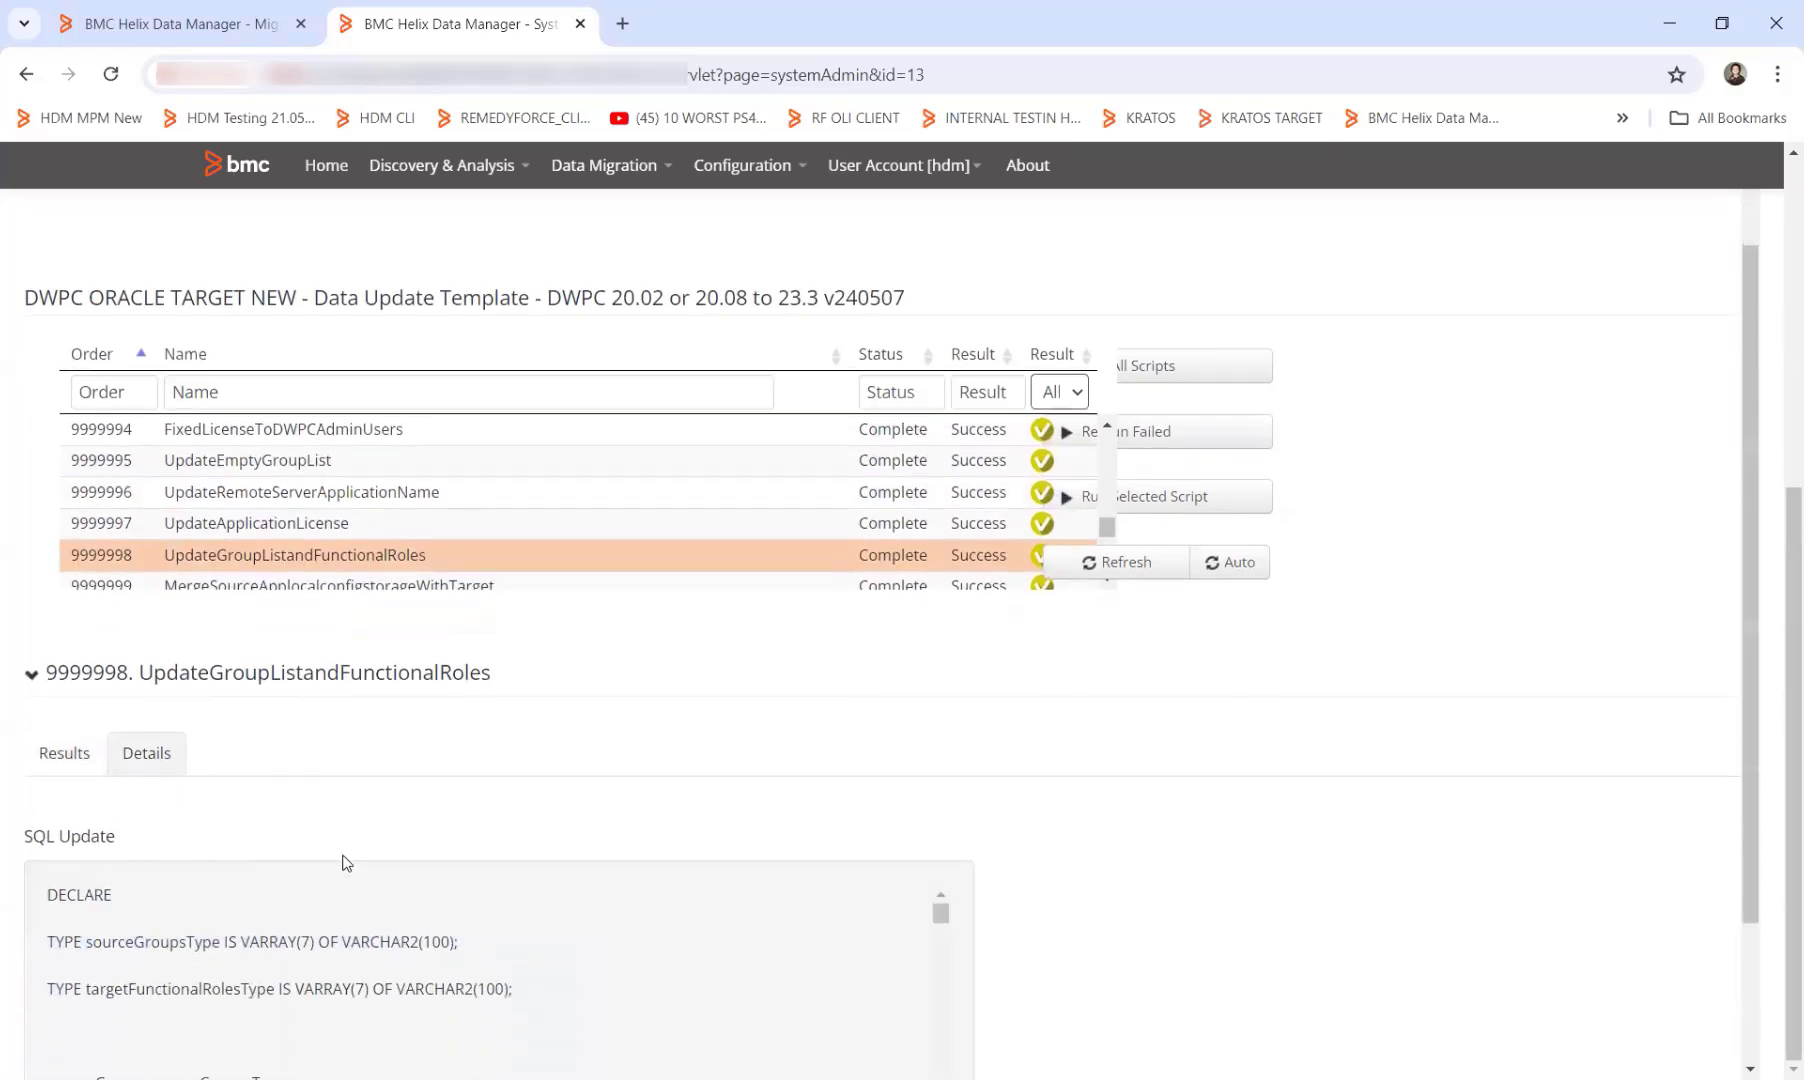
{"action": "left_click", "coordinate": [68, 755]}
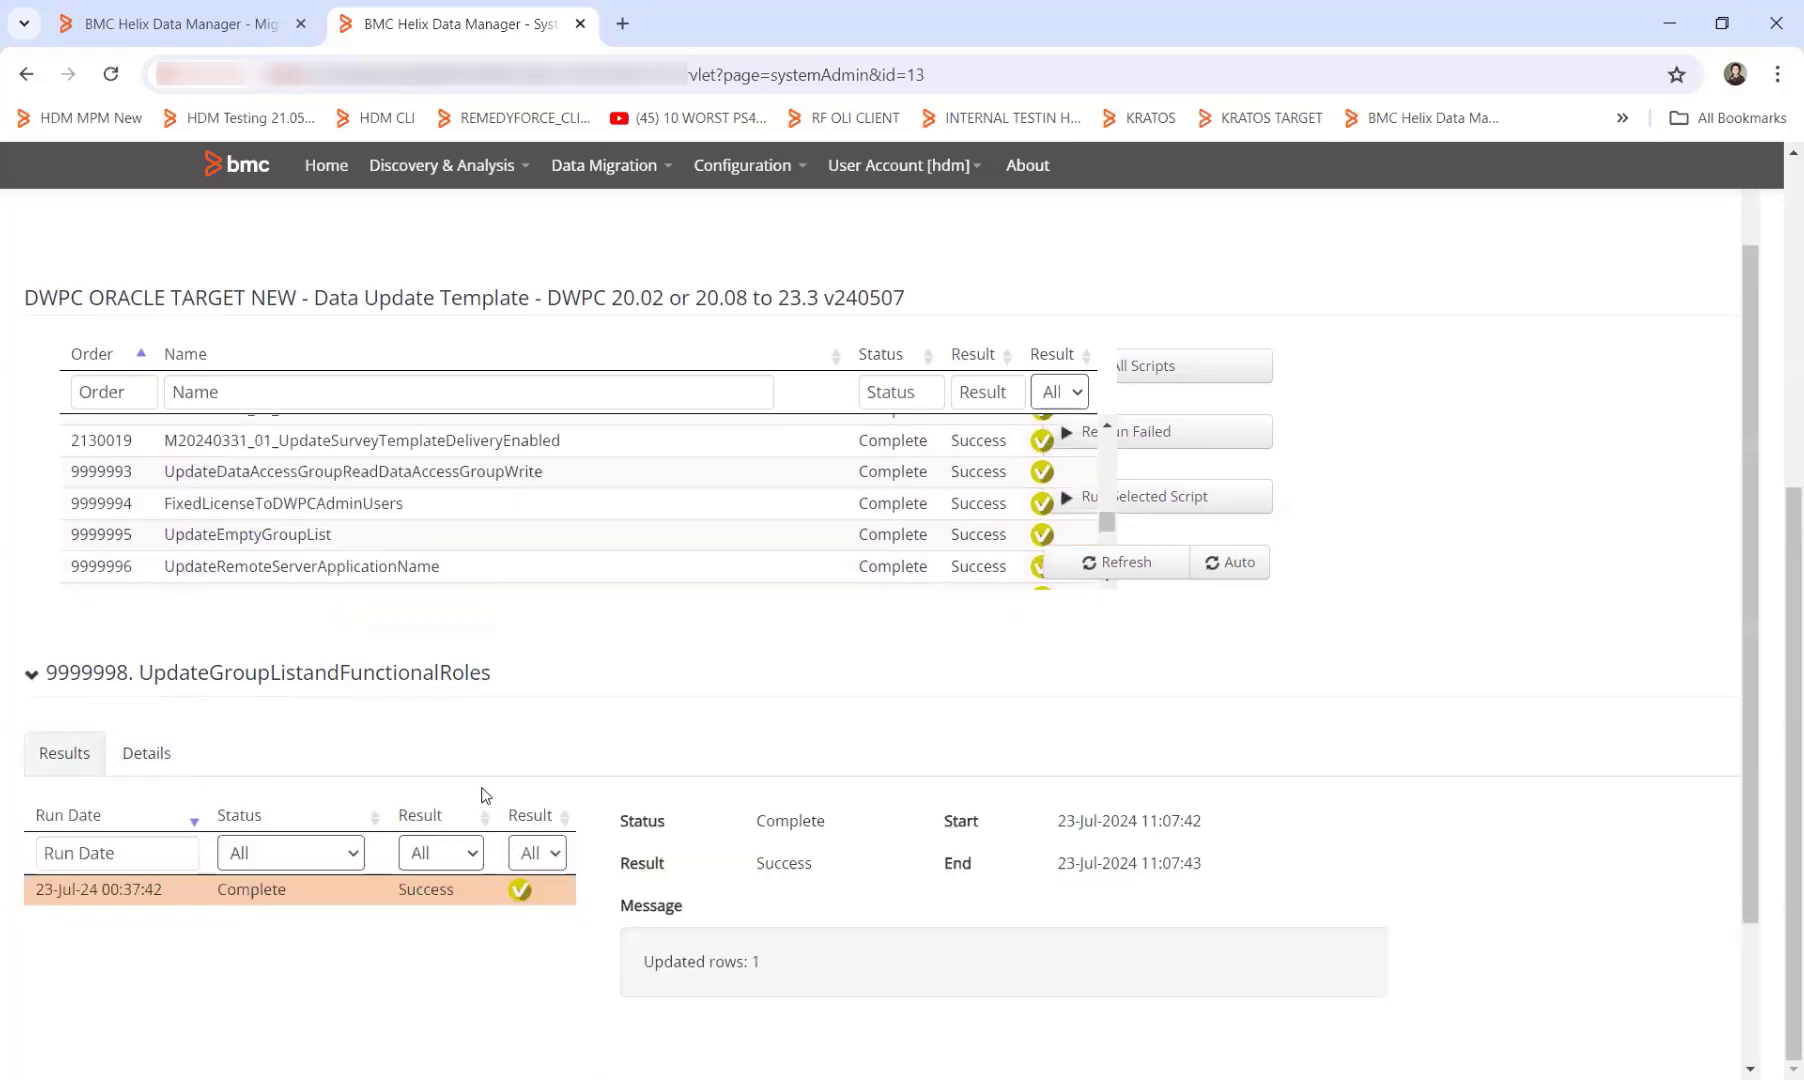
Step: Examine the details of the UpdateDataAccessGroupReadDataAccessGroupWrite and M20230307_01_InsertMissingContentDefinition scripts
{"action": "left_click", "coordinate": [368, 491]}
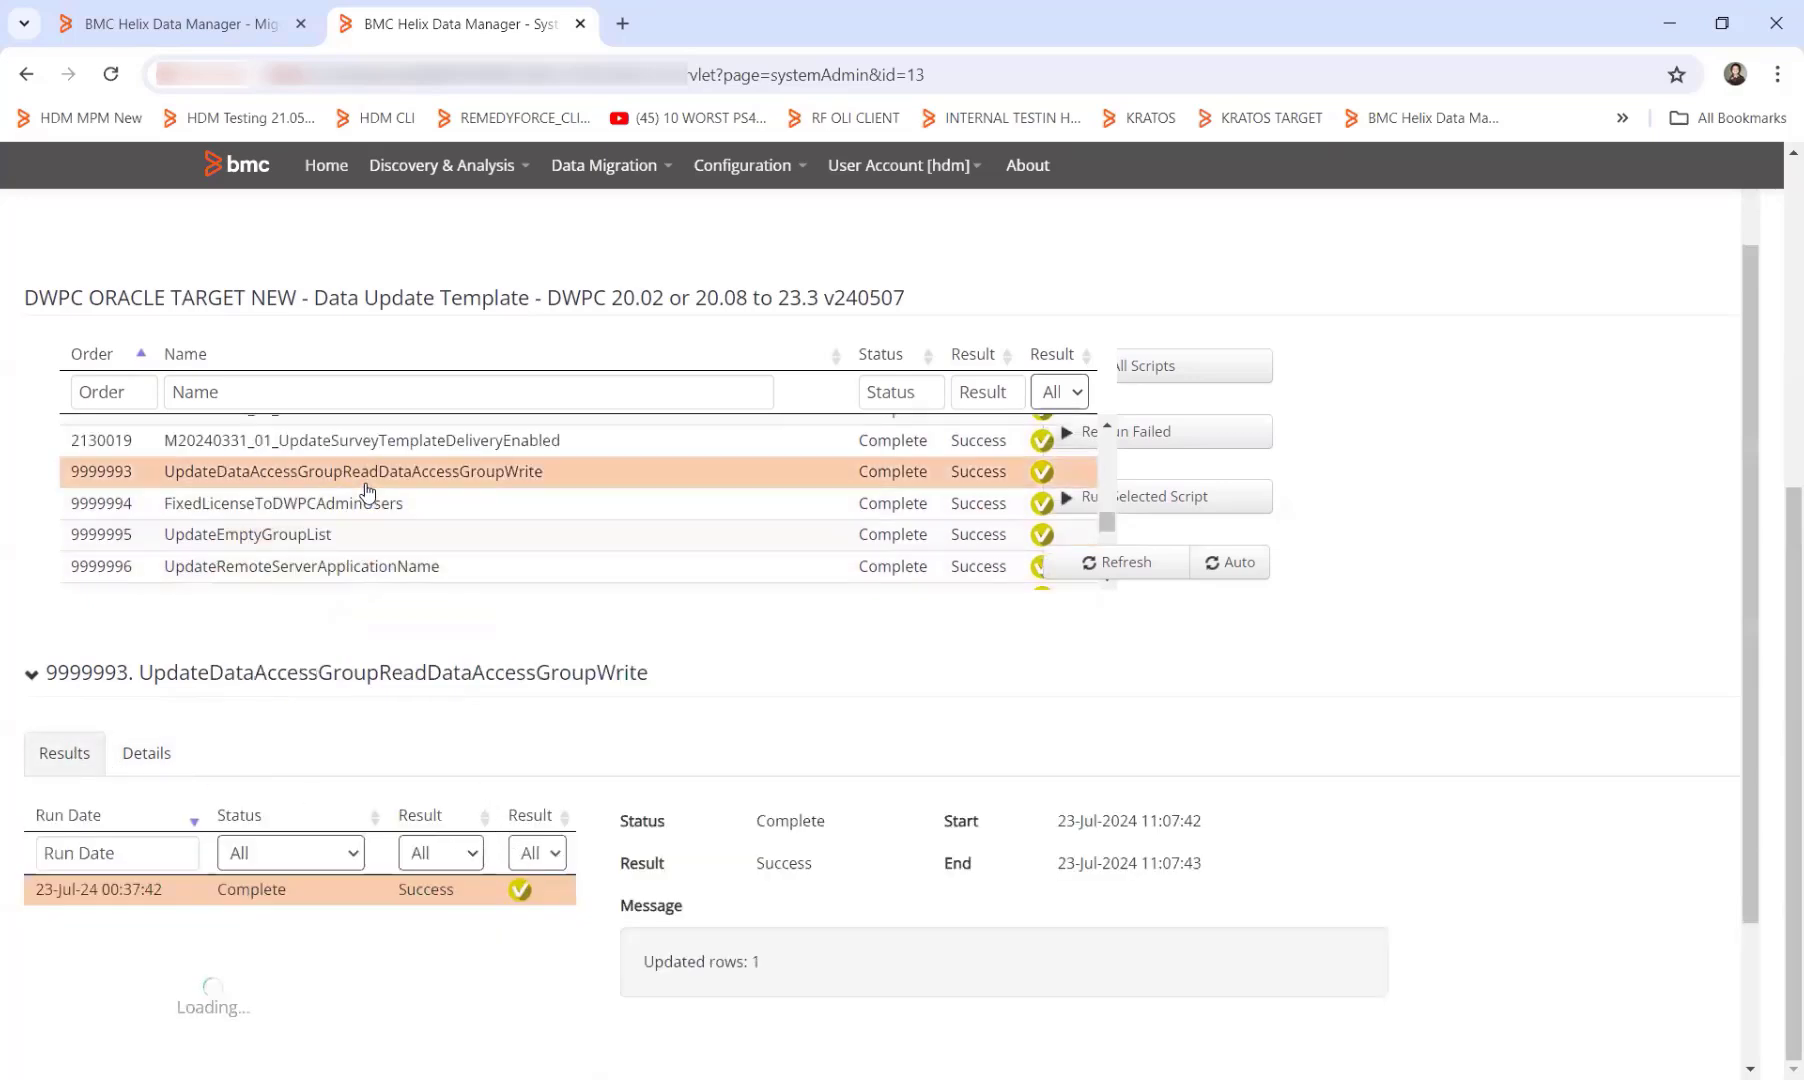
{"action": "left_click", "coordinate": [147, 757]}
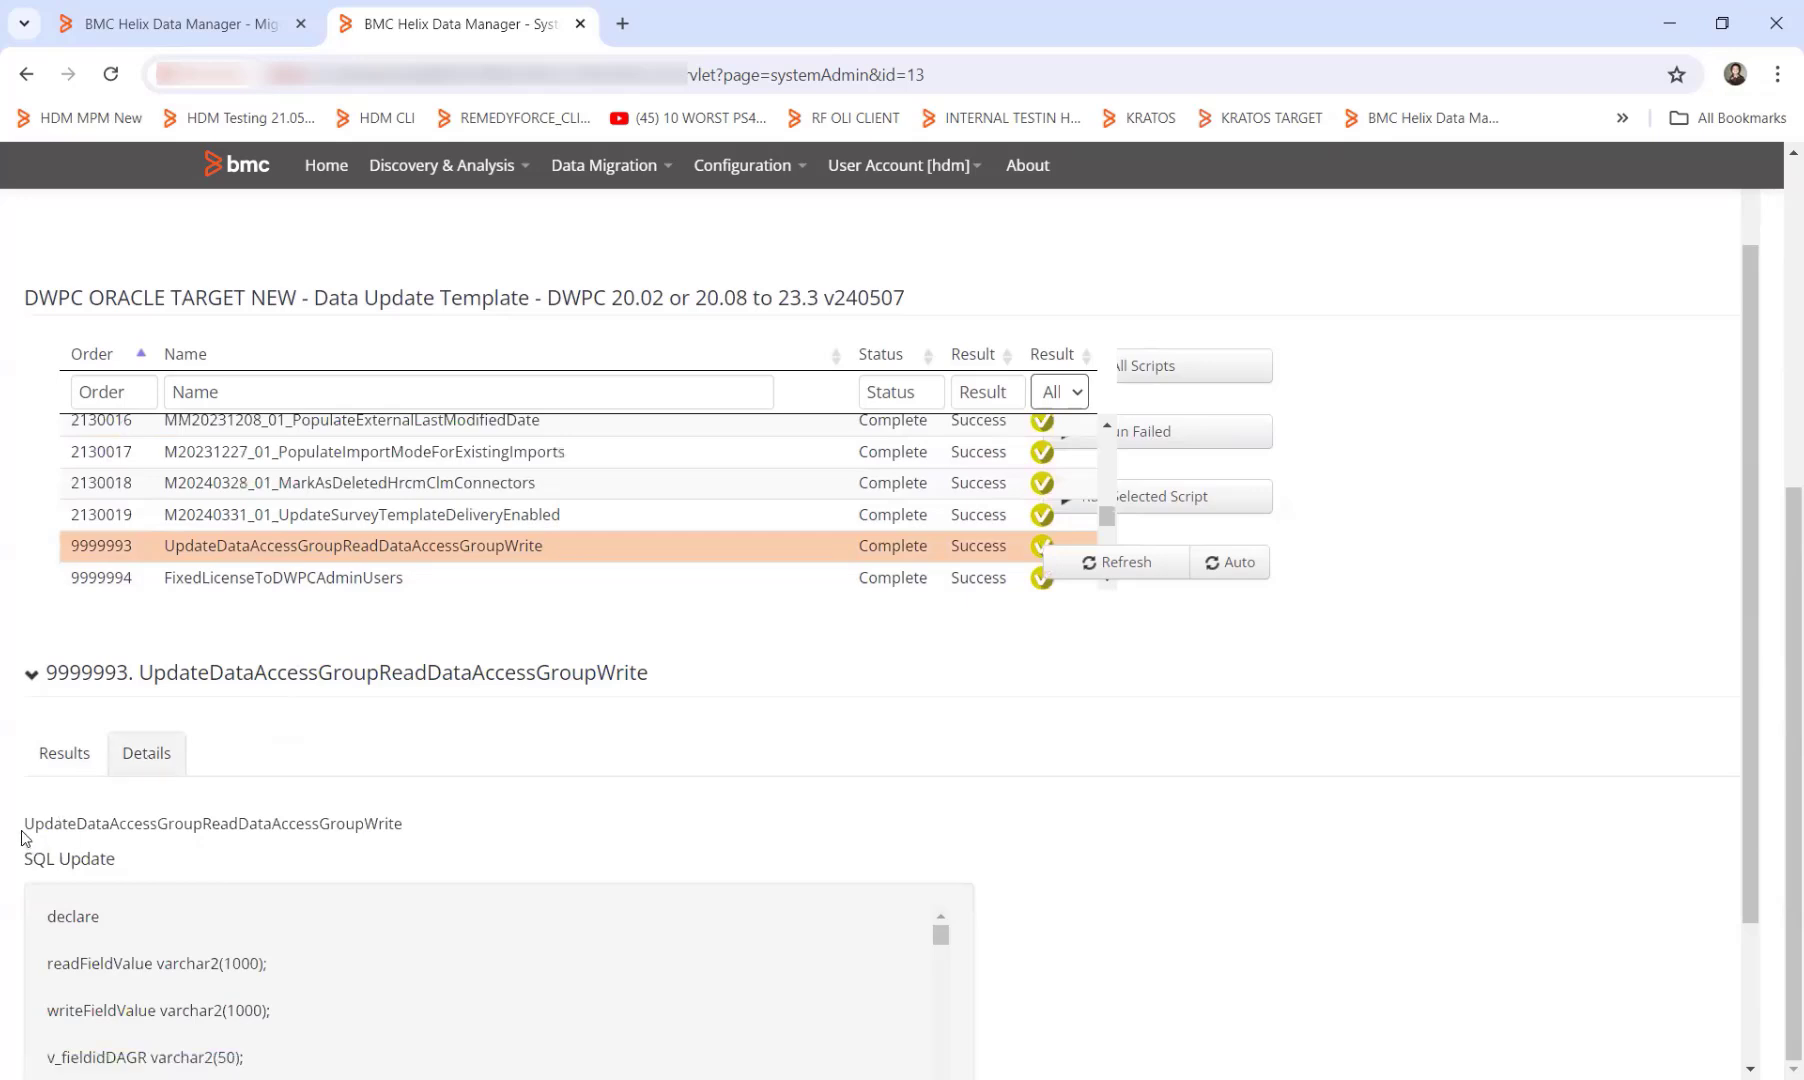
{"action": "left_click_drag", "start_coordinate": [24, 822], "coordinate": [410, 834]}
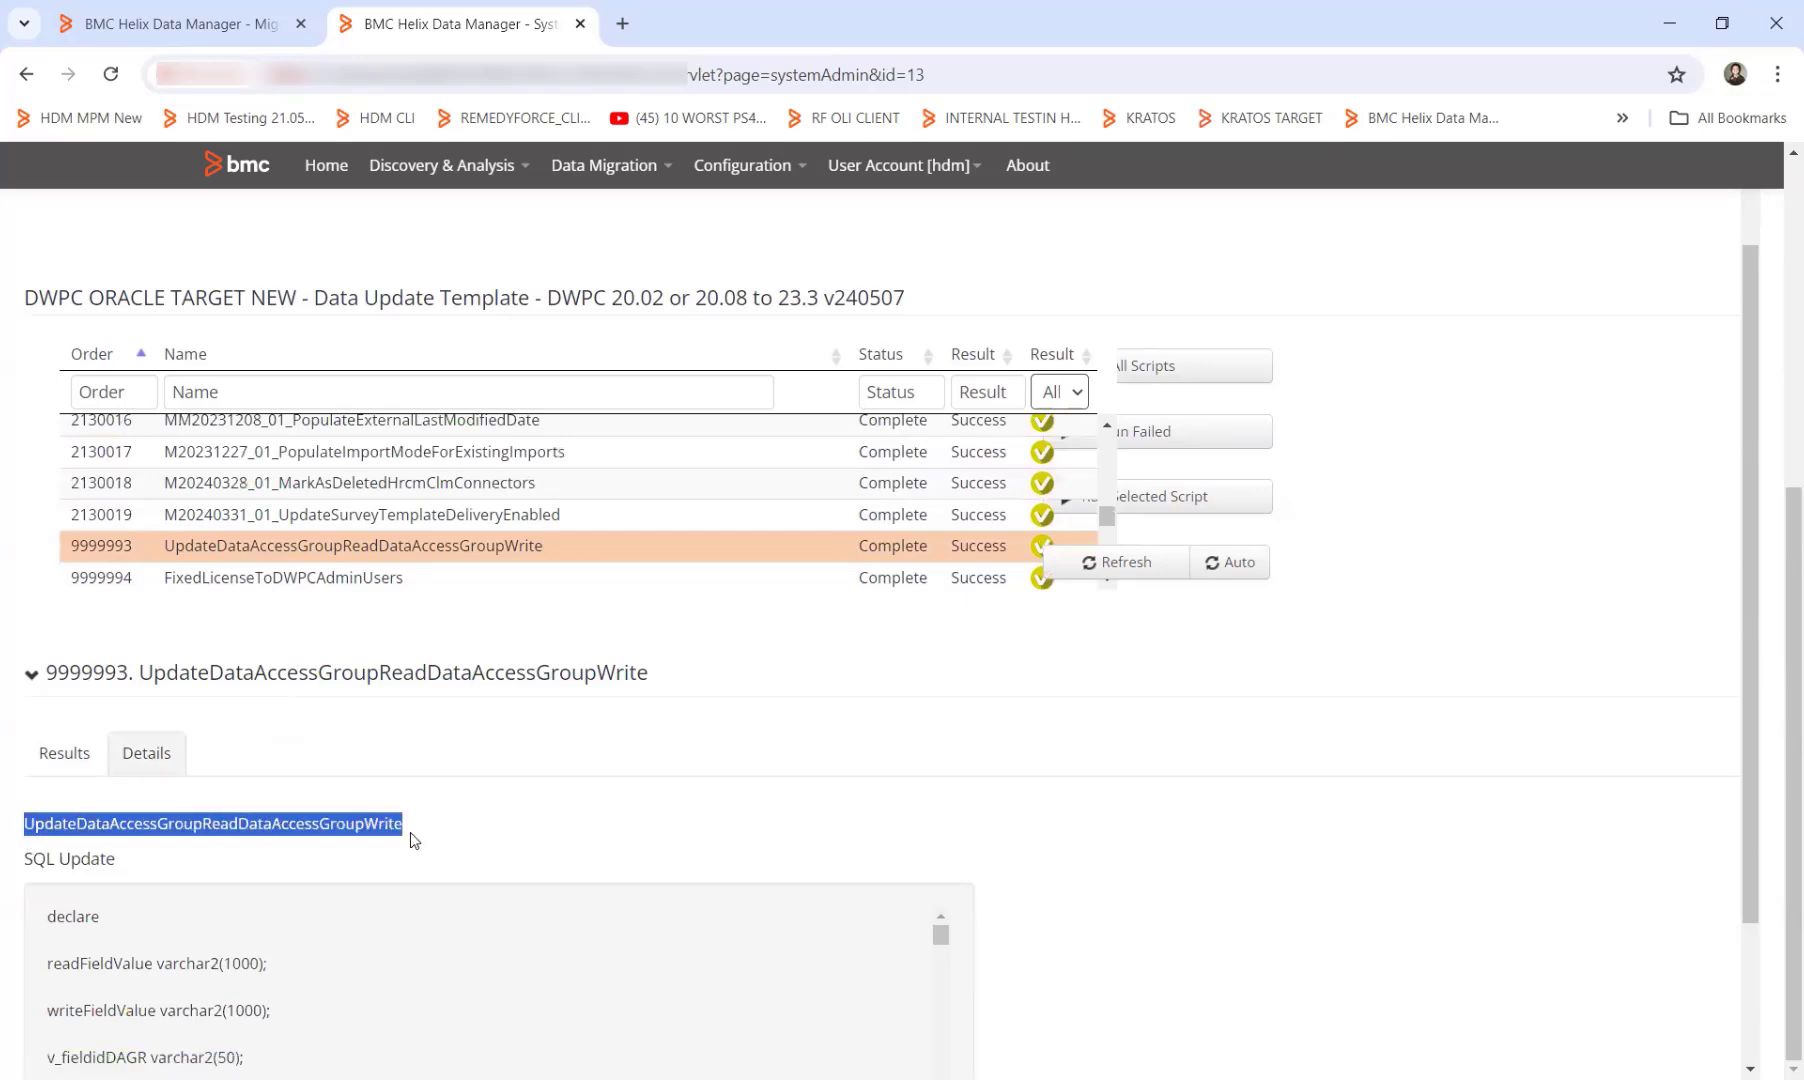
{"action": "scroll", "coordinate": [390, 475], "scroll_direction": "up", "scroll_amount": 3}
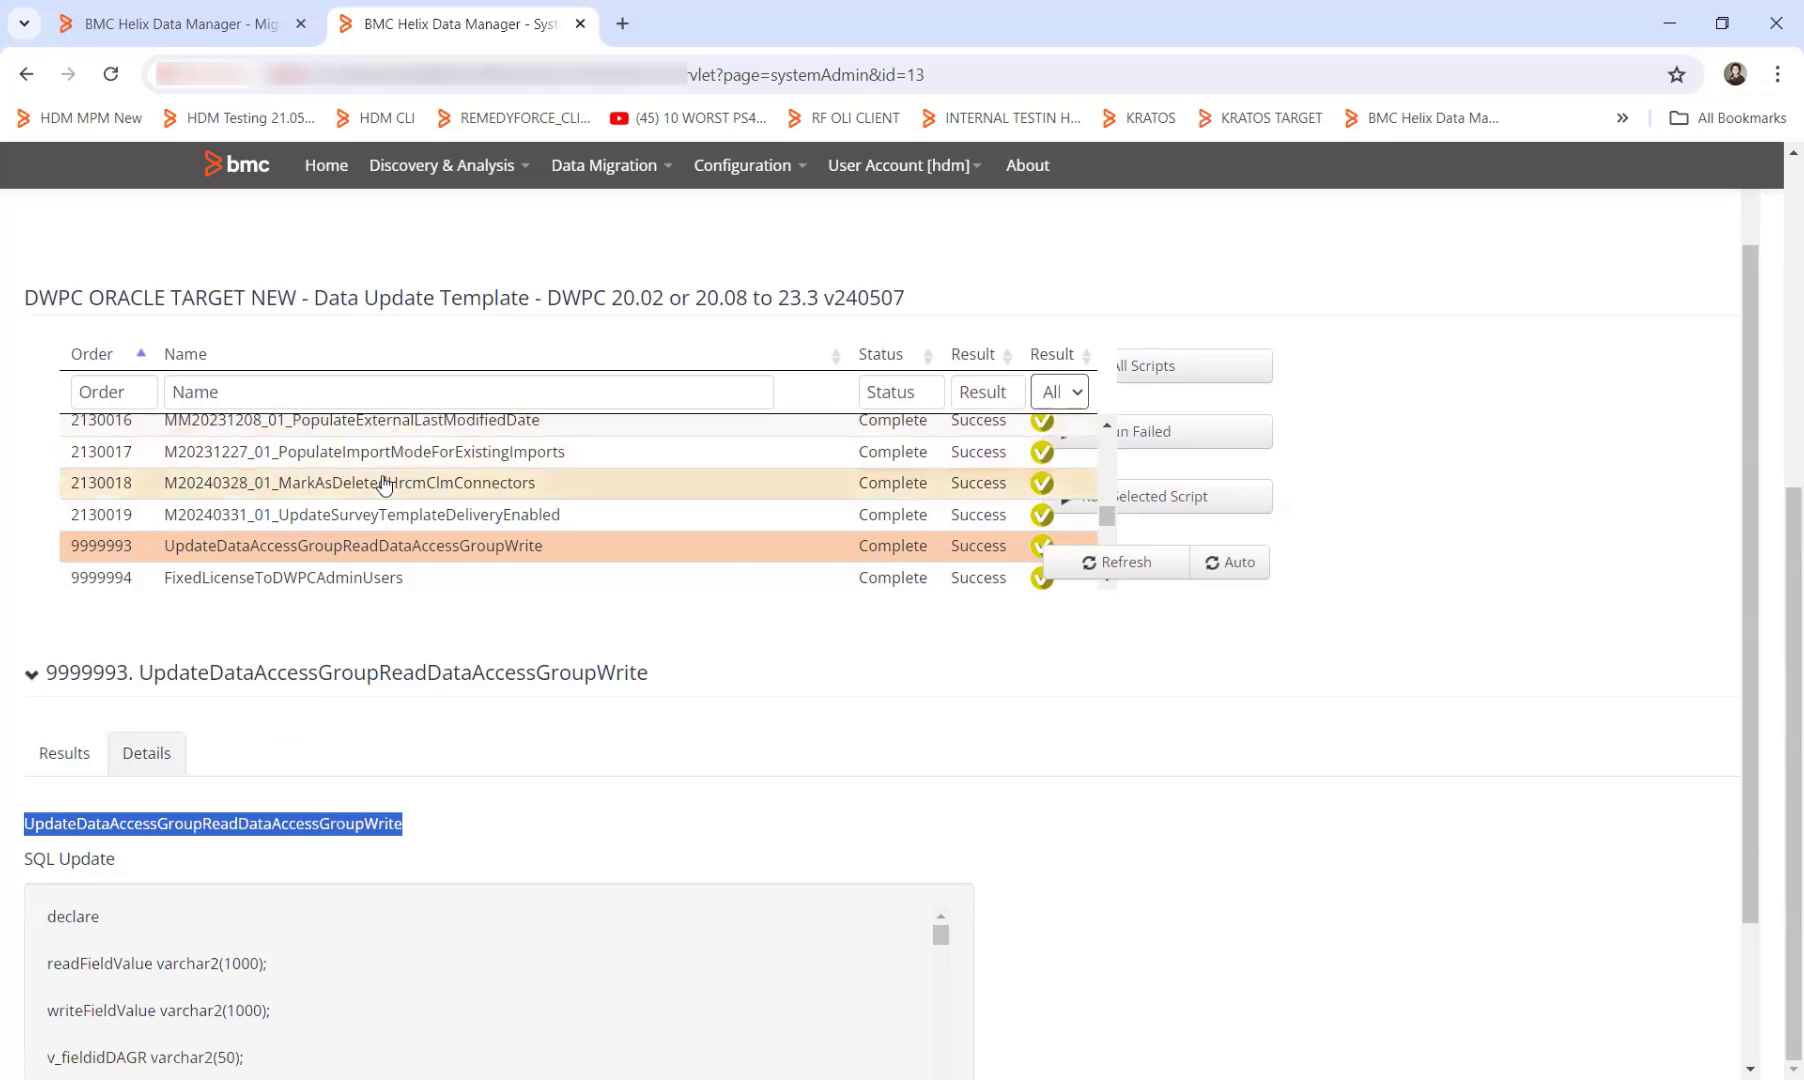
{"action": "left_click", "coordinate": [373, 497]}
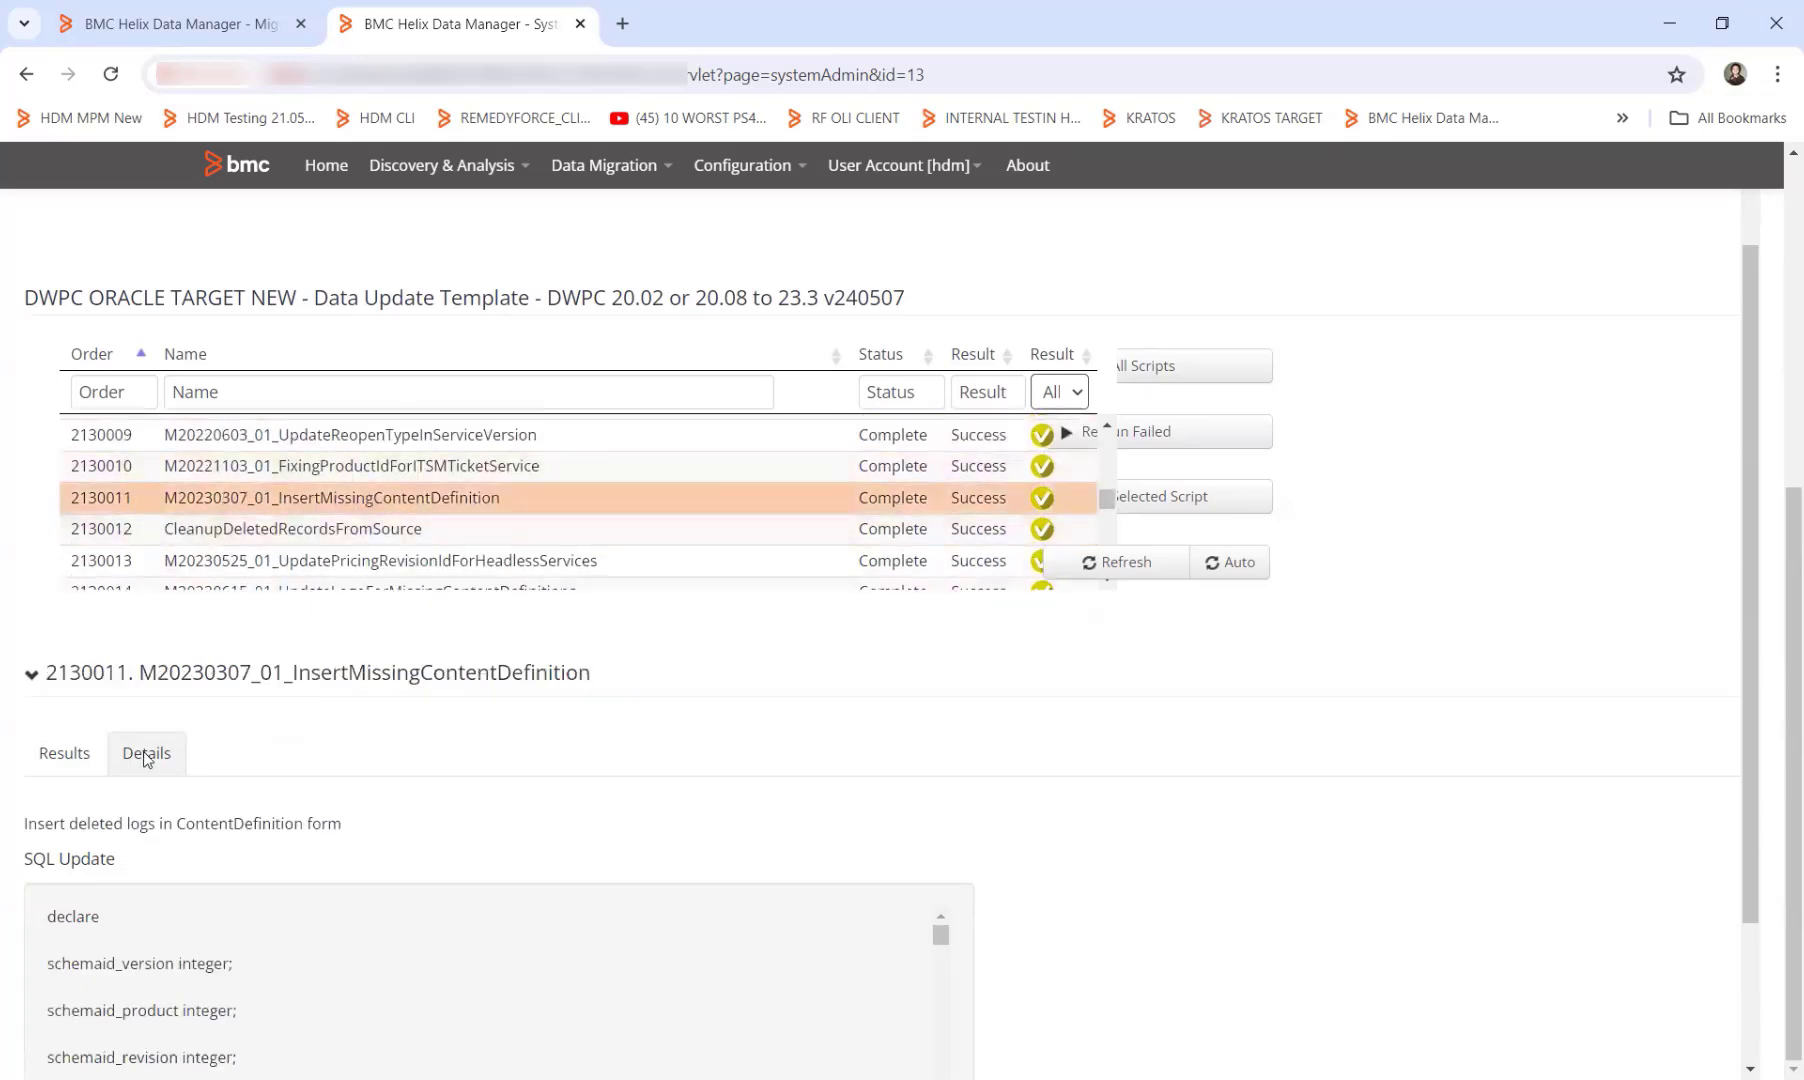
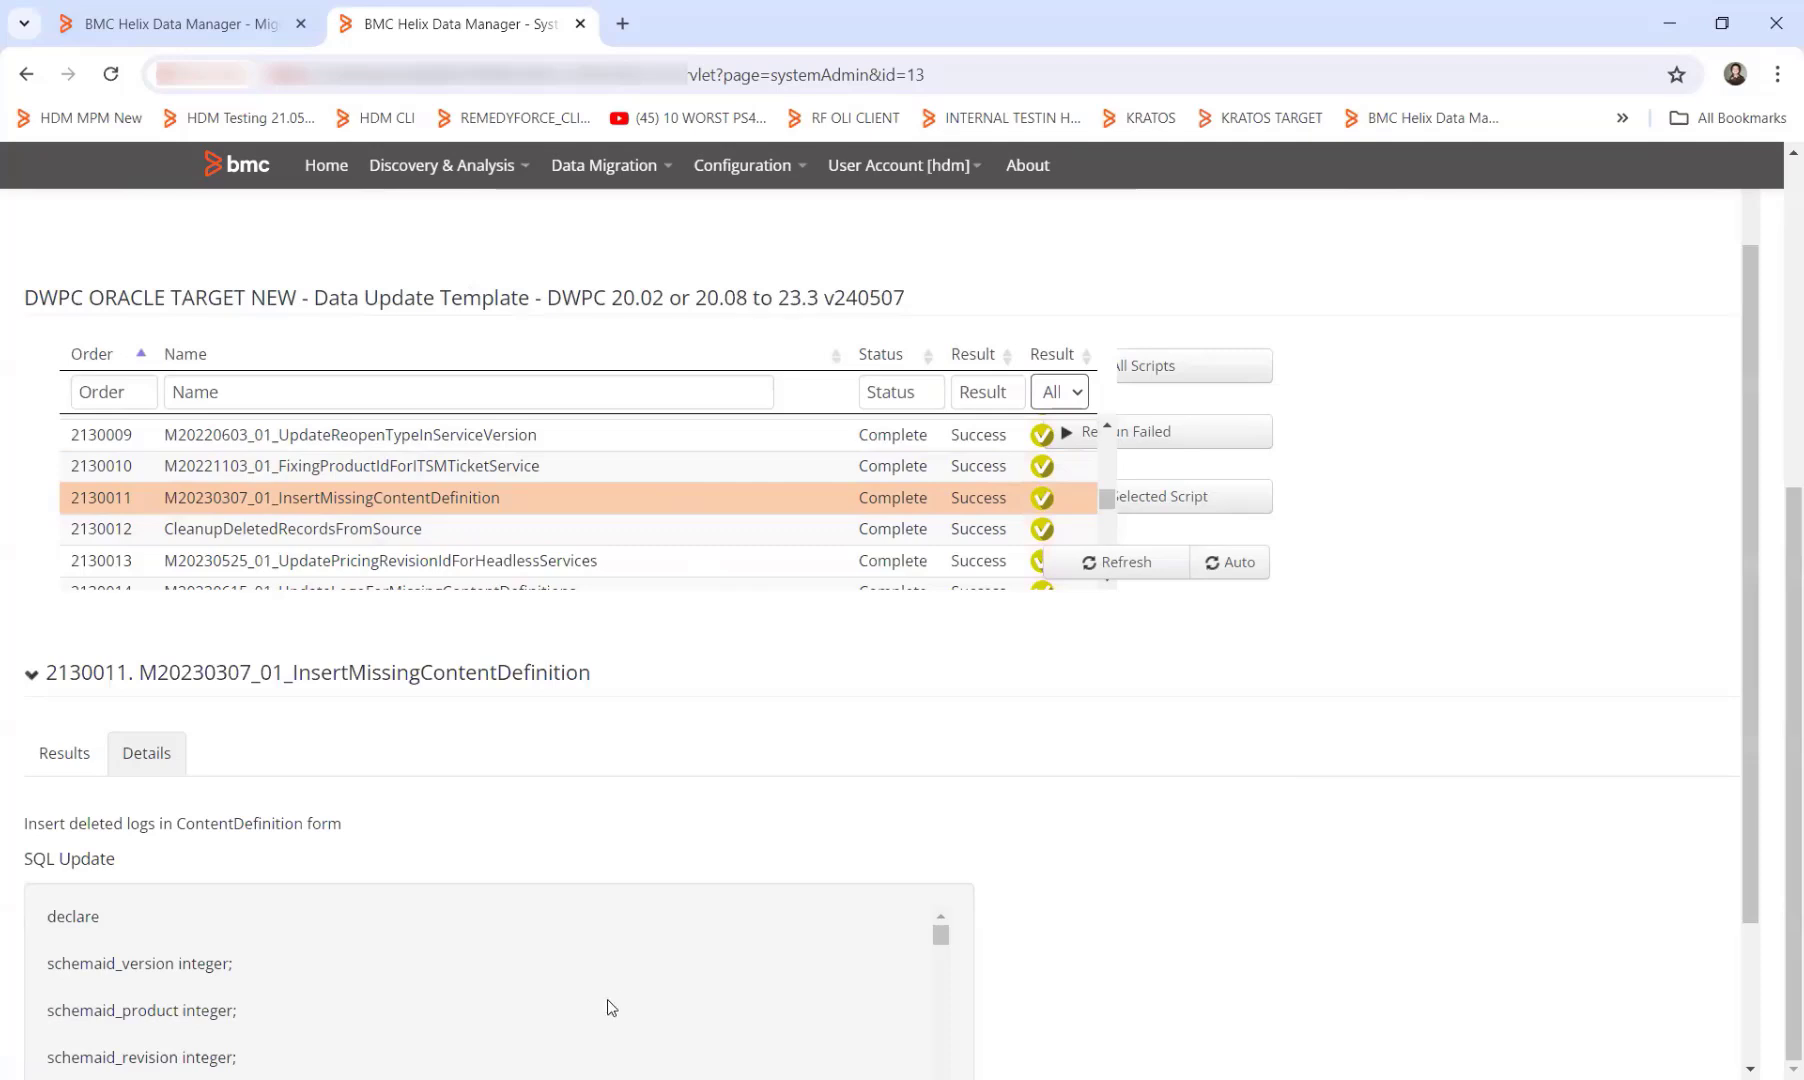
Step: Switch to the Issues document in Word and examine the processupgrader-21.3.jar fix-all command, from its database parameters to the ignore file
{"action": "key", "text": "alt+Tab"}
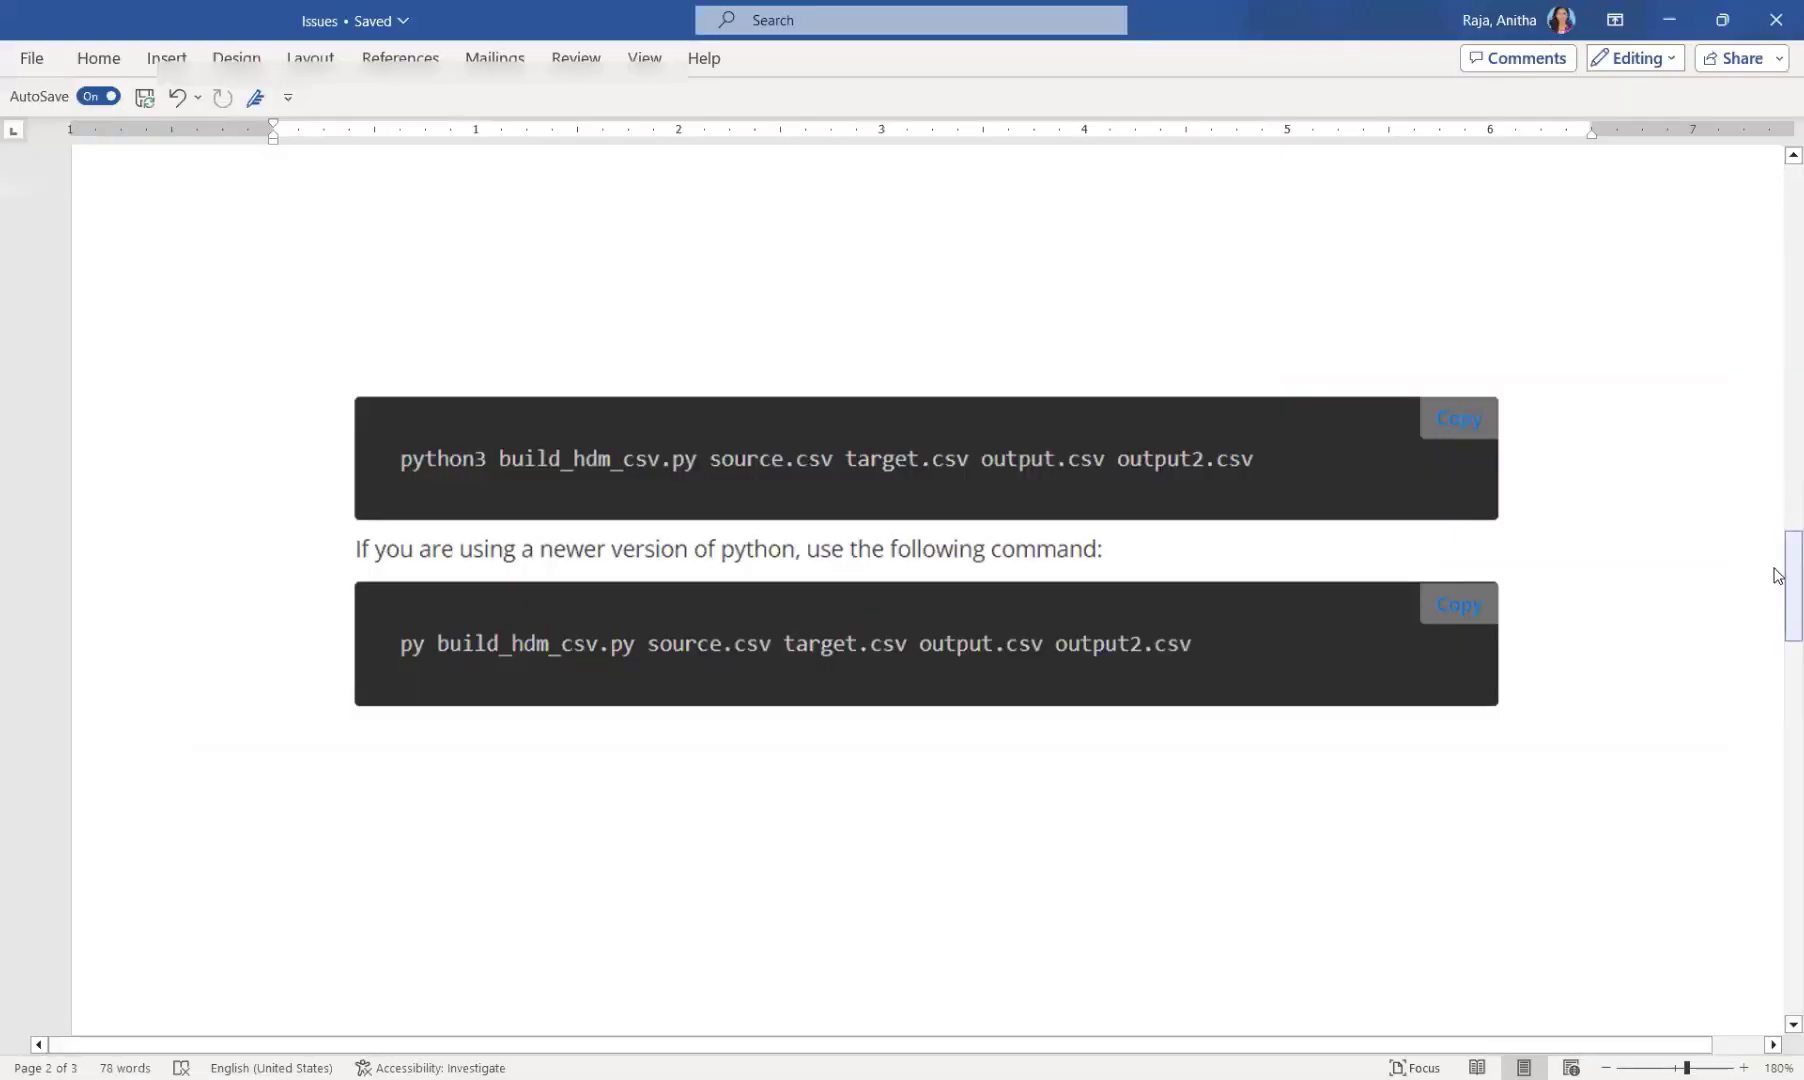
{"action": "left_click_drag", "start_coordinate": [1777, 630], "coordinate": [1778, 667]}
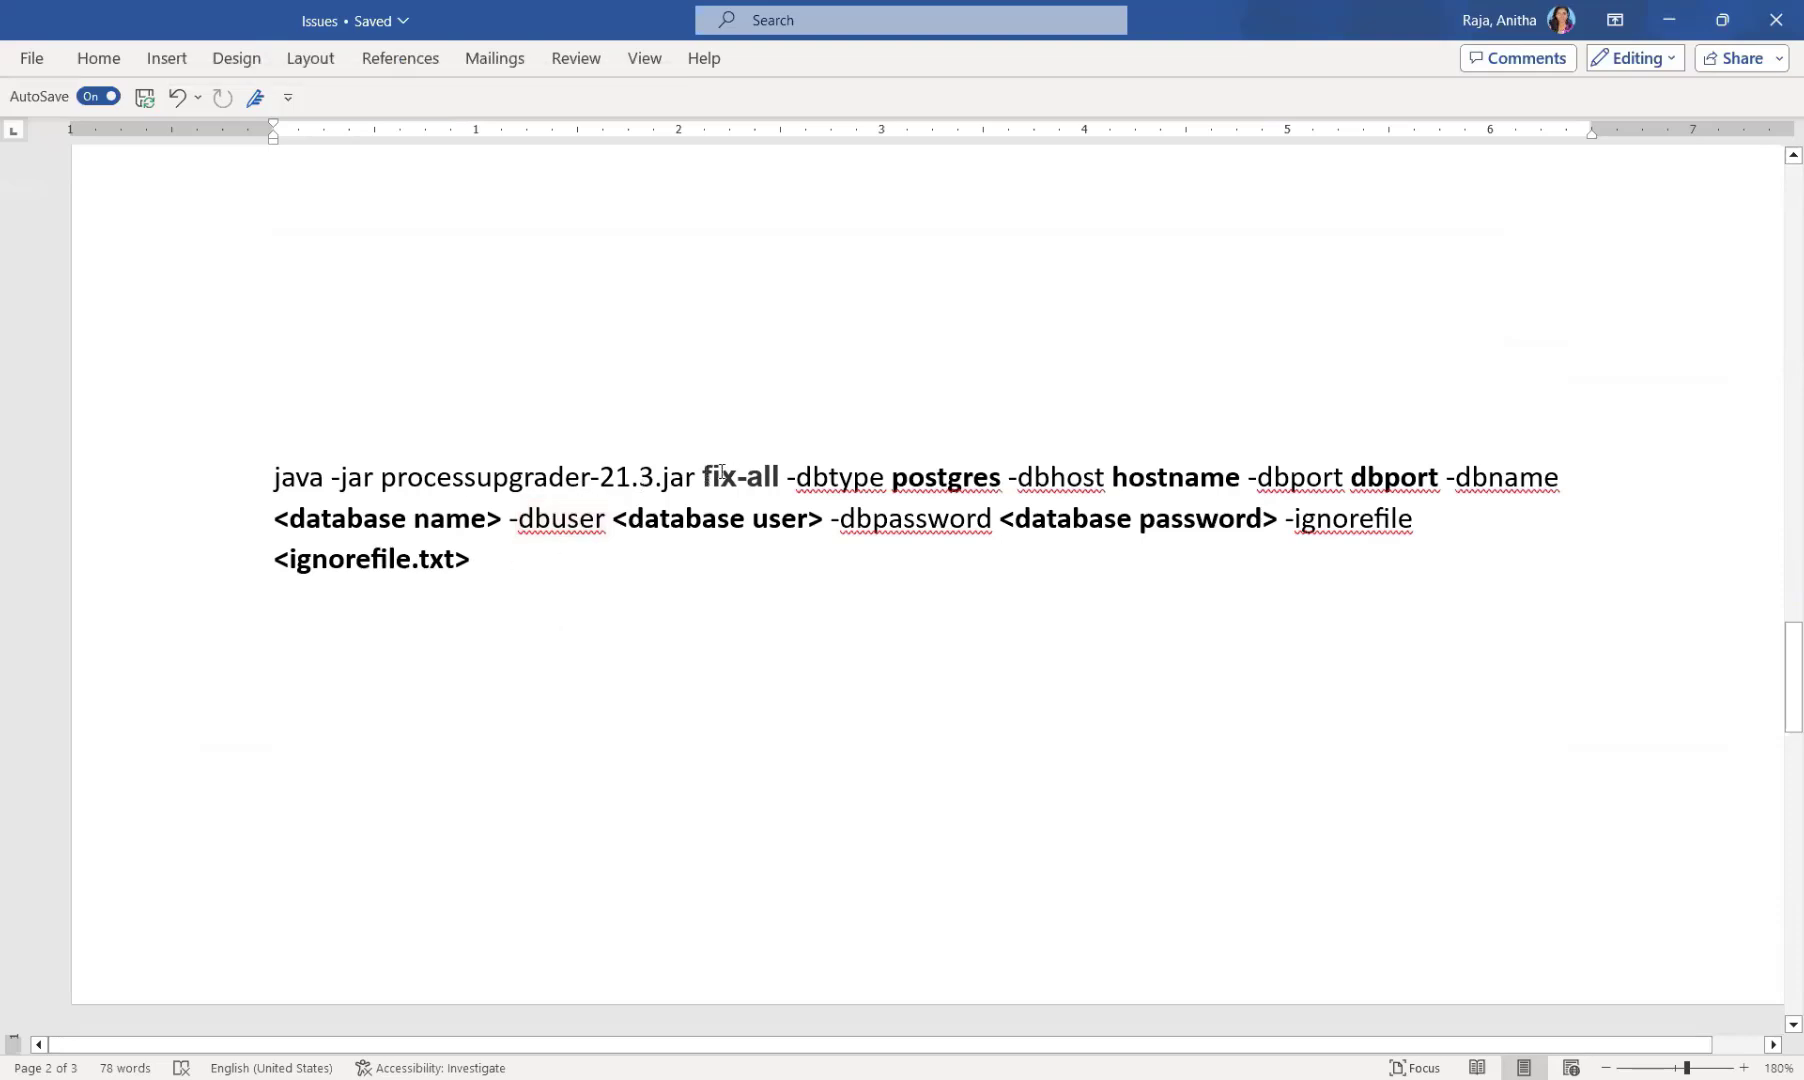
{"action": "left_click_drag", "start_coordinate": [720, 472], "coordinate": [775, 474]}
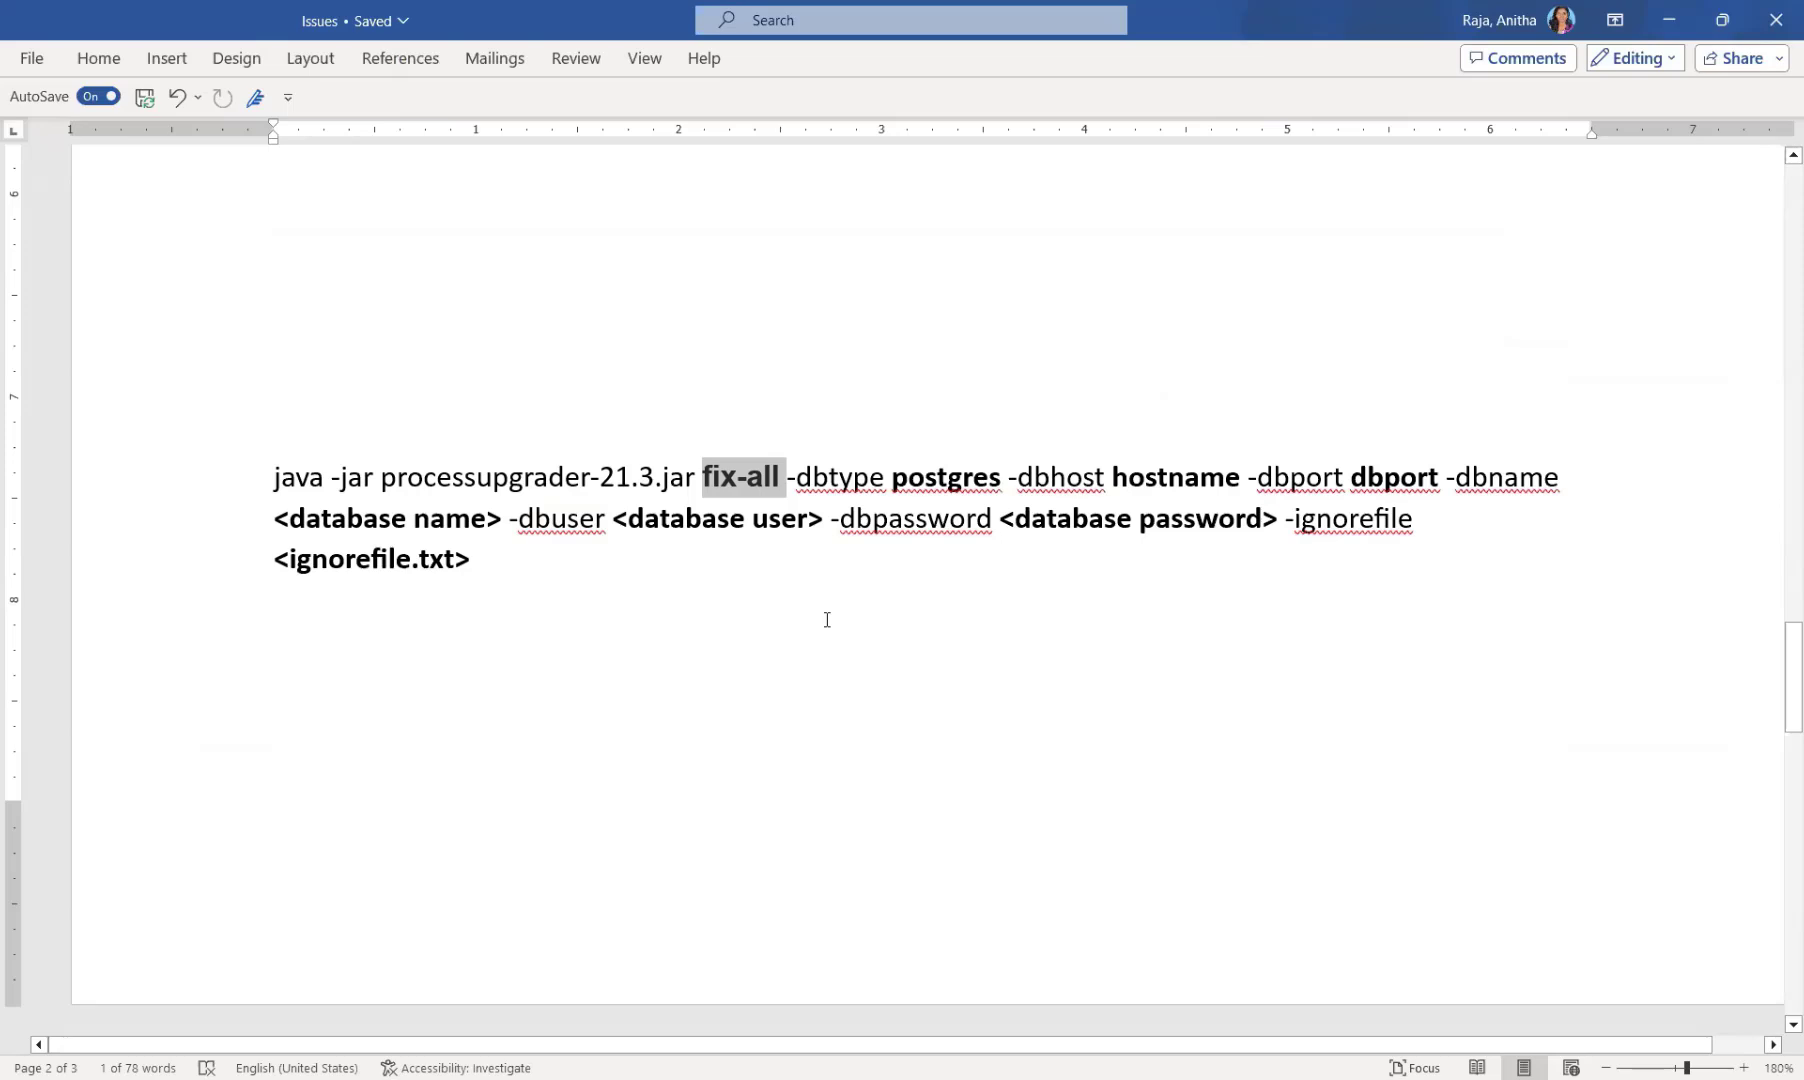
{"action": "left_click", "coordinate": [926, 645]}
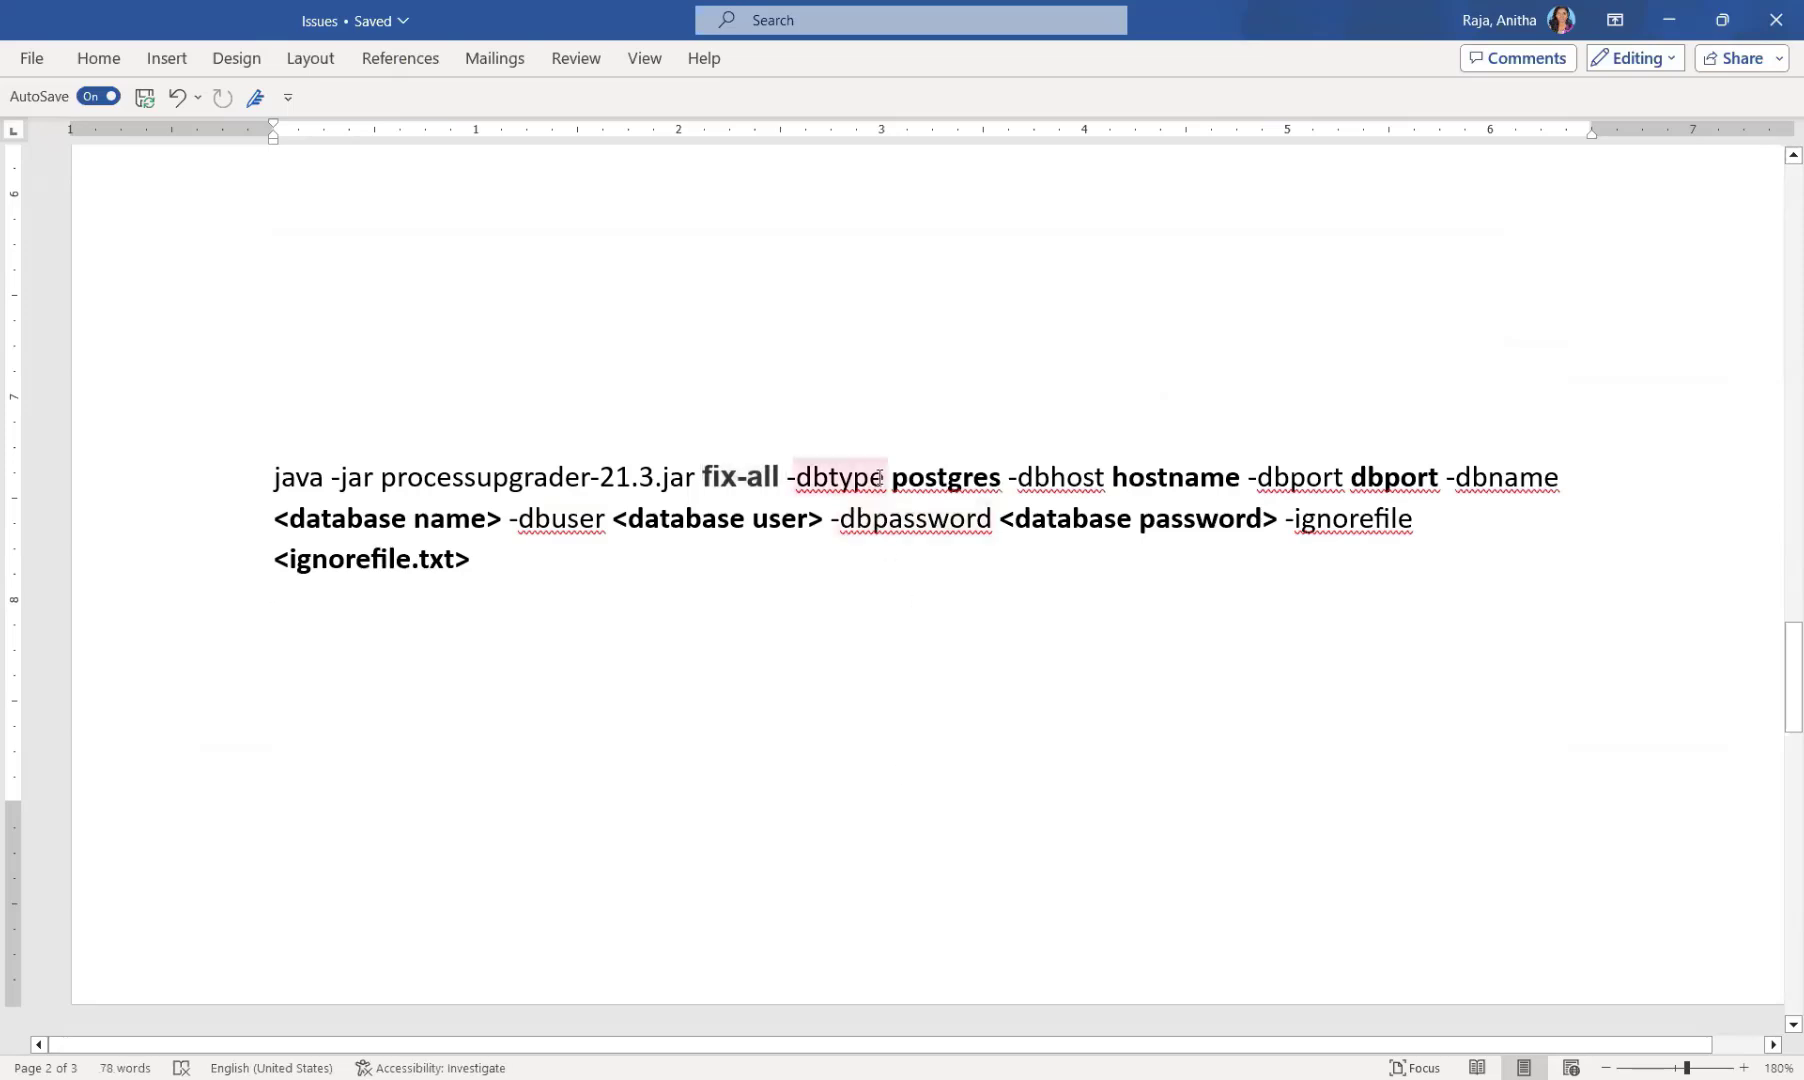
{"action": "left_click", "coordinate": [823, 475]}
{"action": "double_click", "coordinate": [823, 475]}
{"action": "left_click", "coordinate": [1084, 478]}
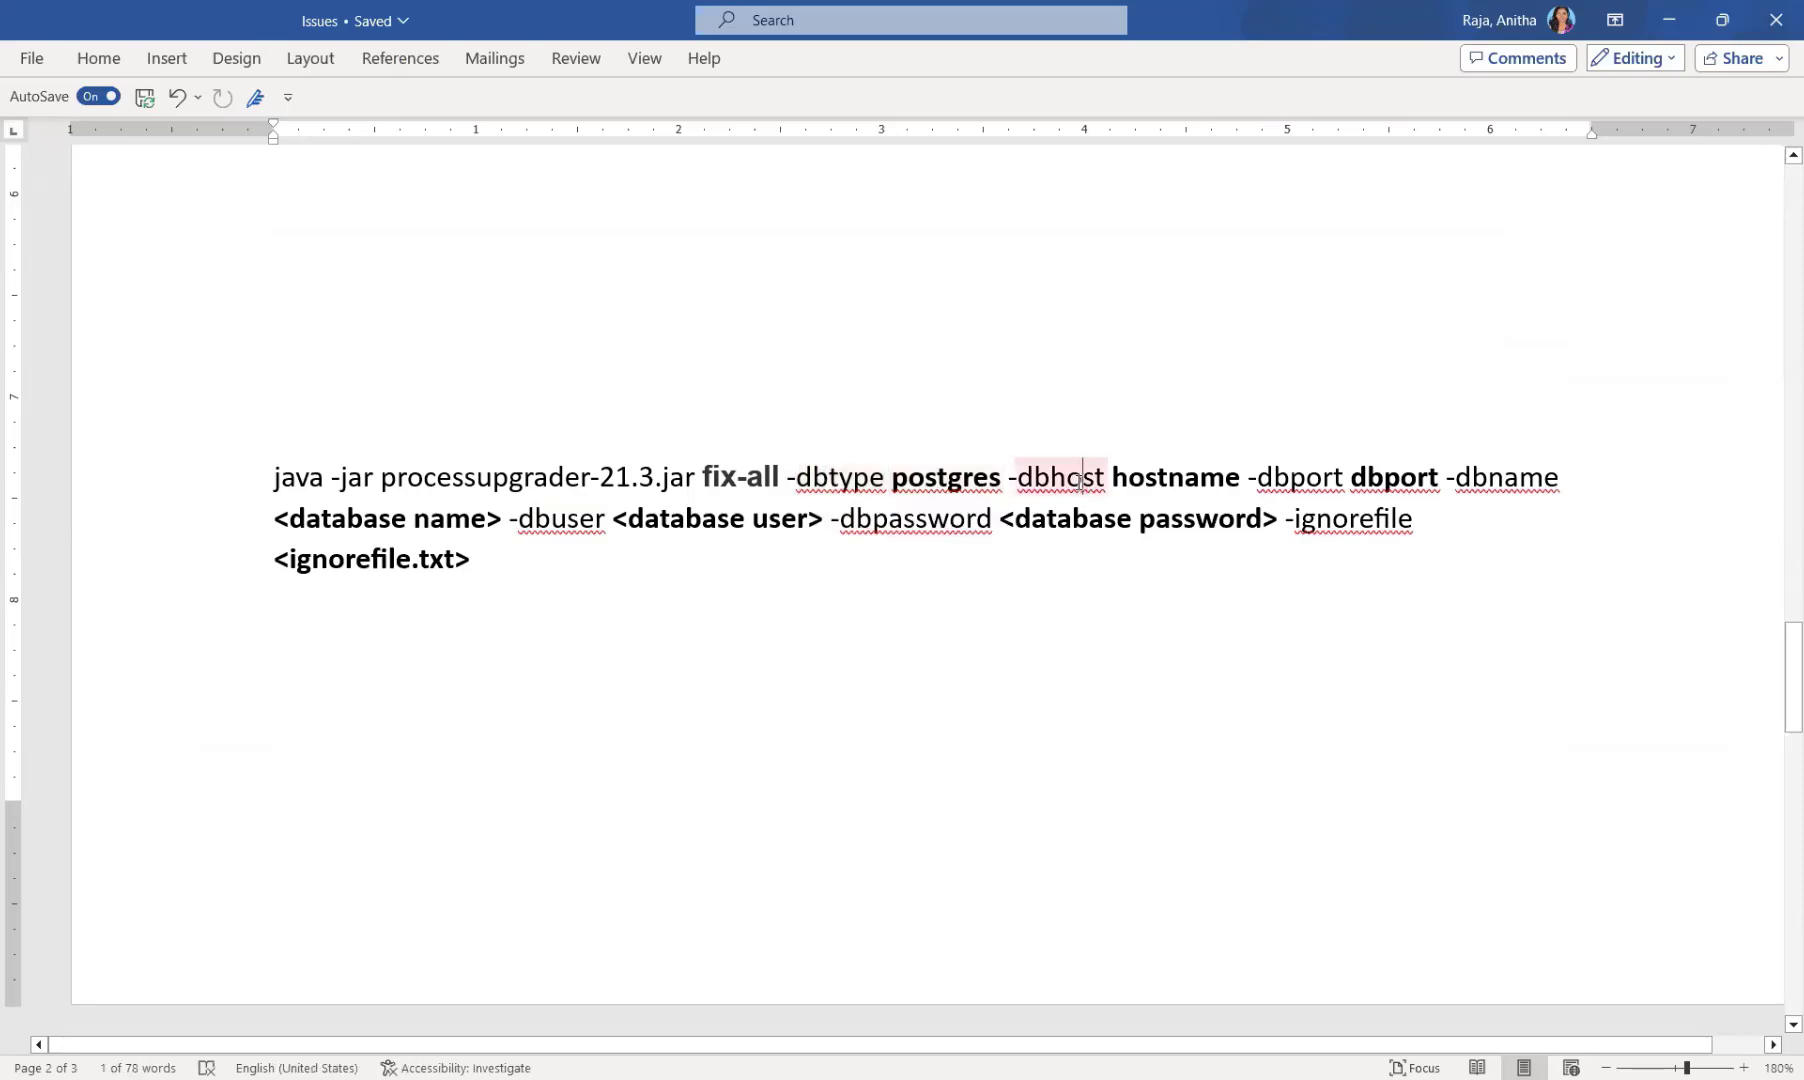
{"action": "left_click", "coordinate": [1324, 479]}
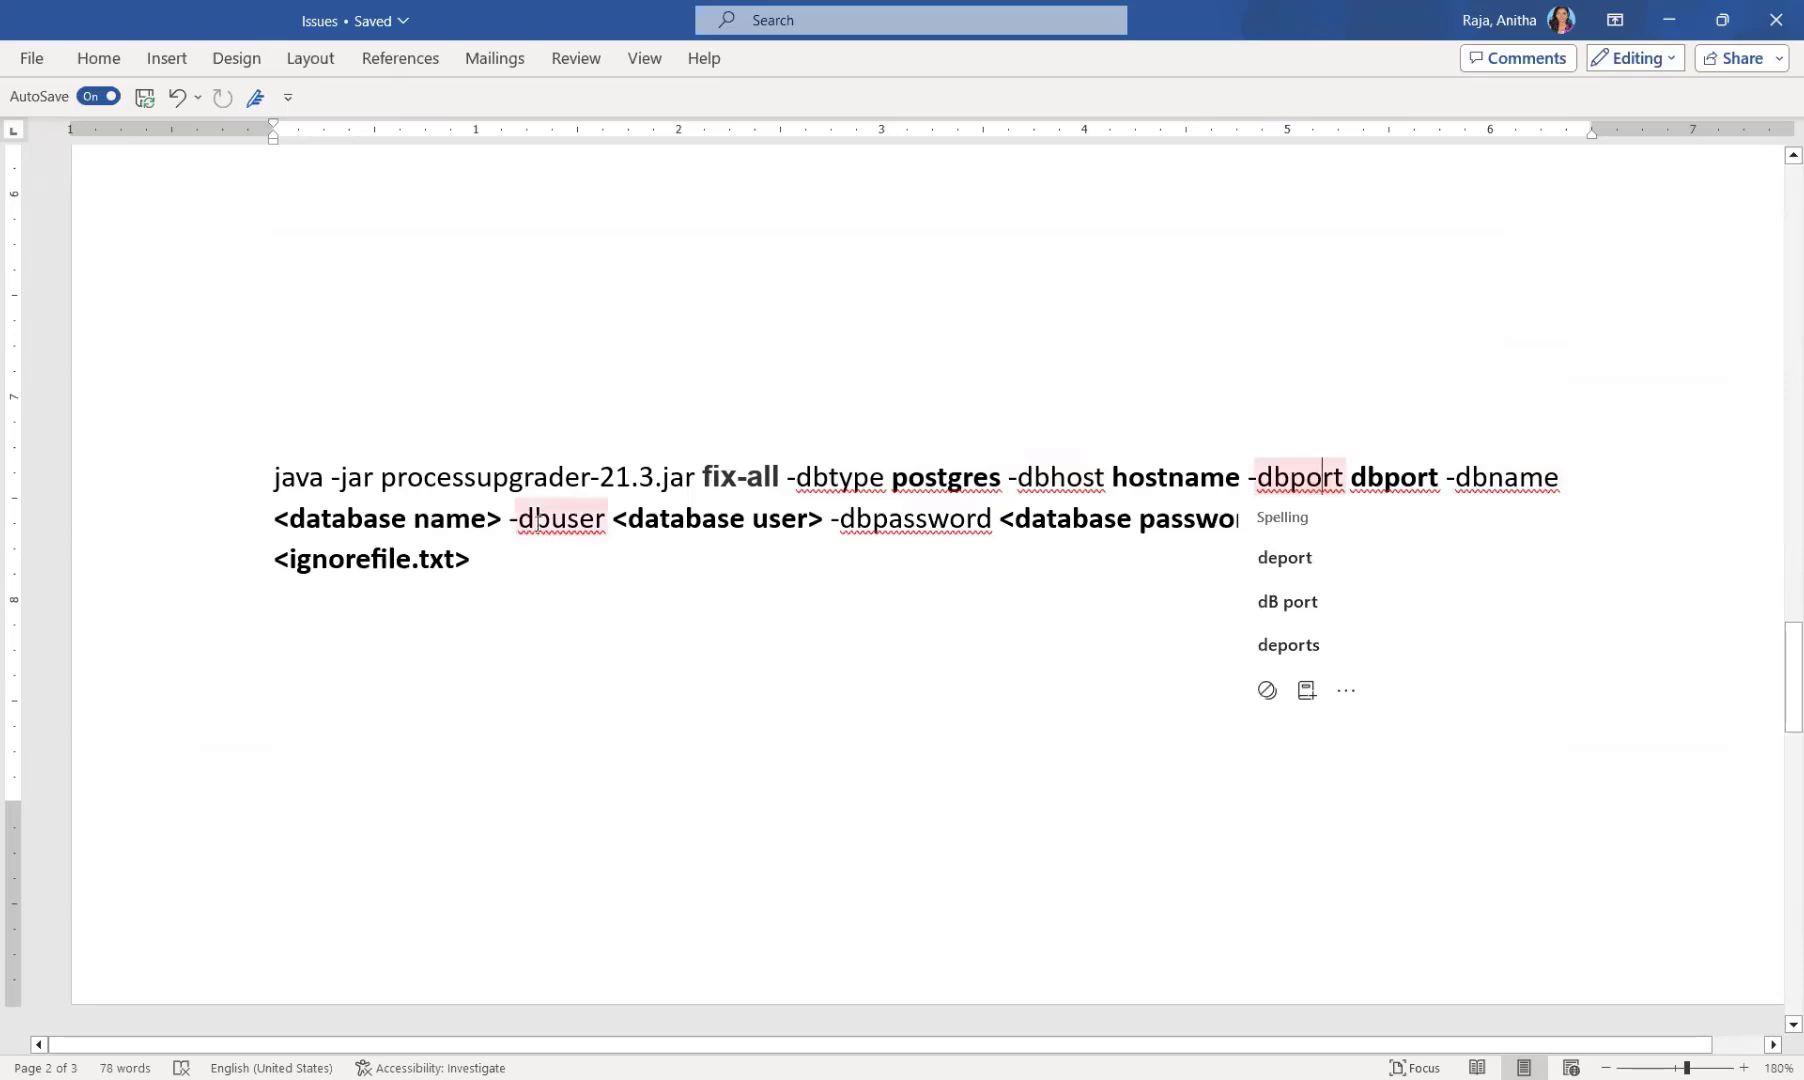
{"action": "left_click", "coordinate": [883, 612]}
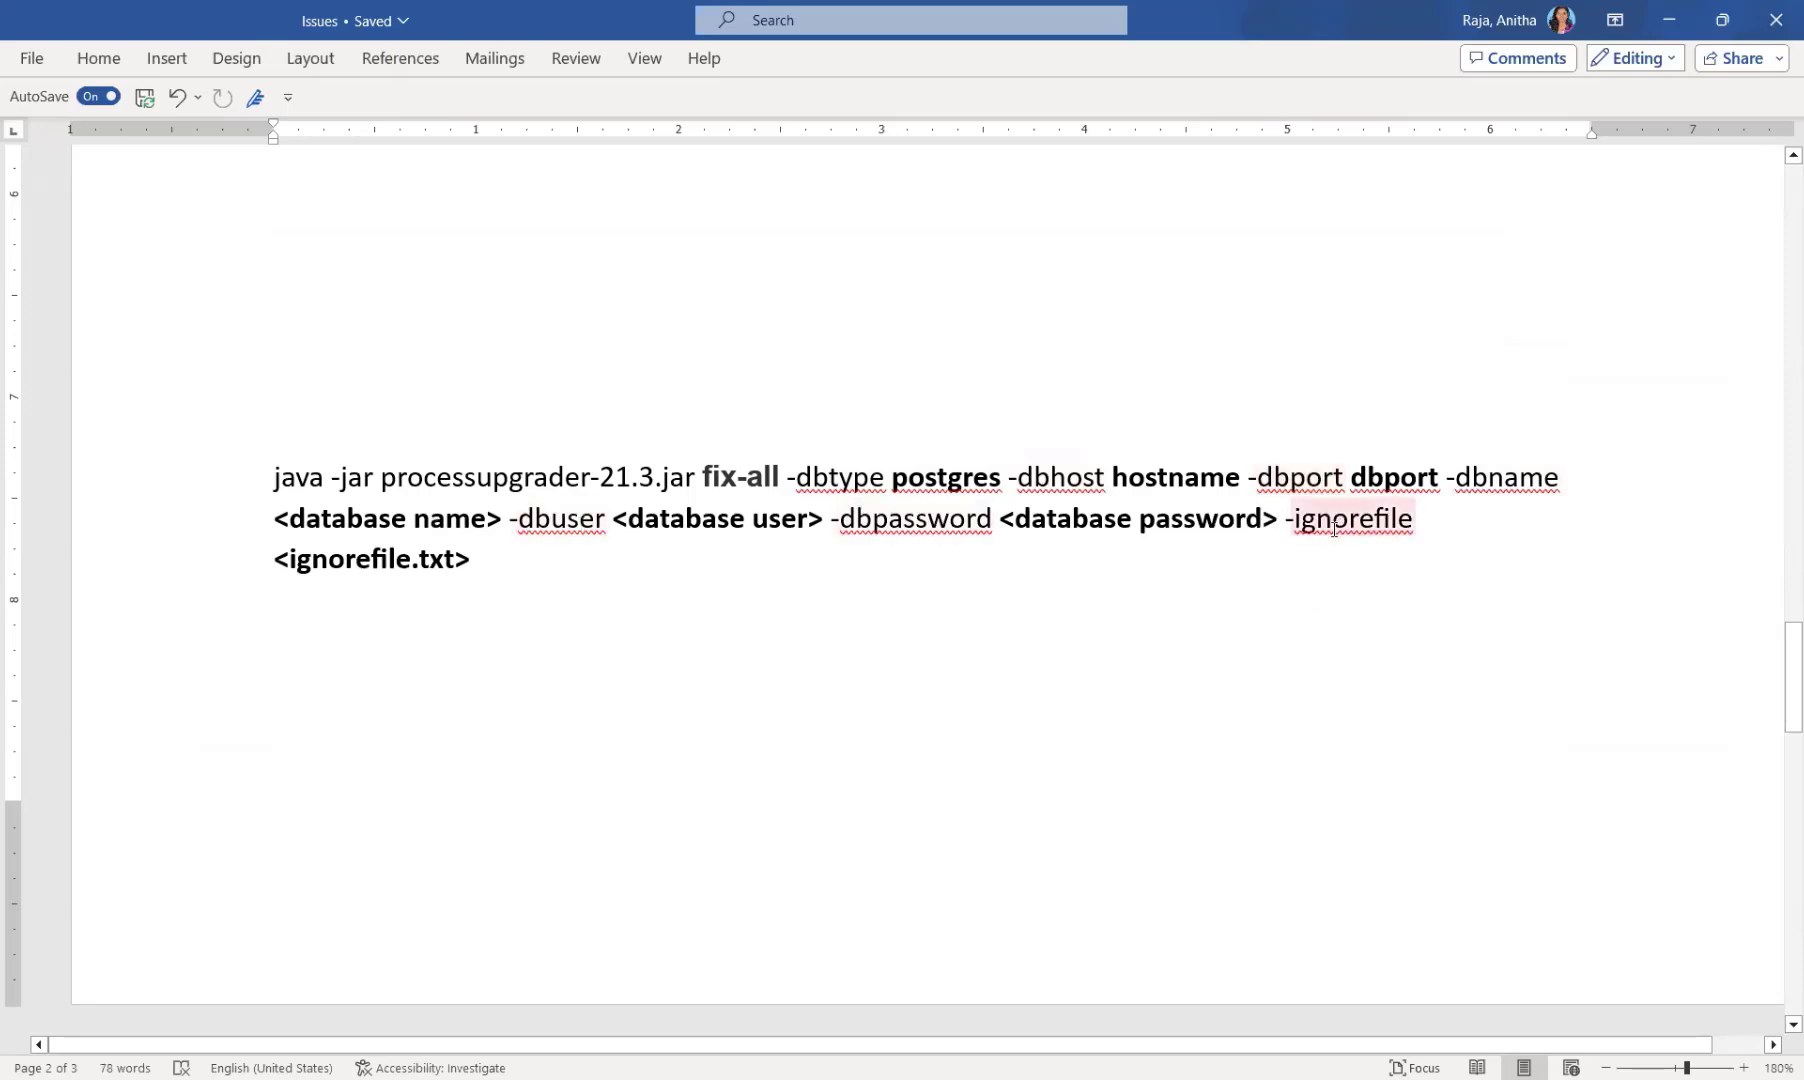
{"action": "double_click", "coordinate": [509, 565]}
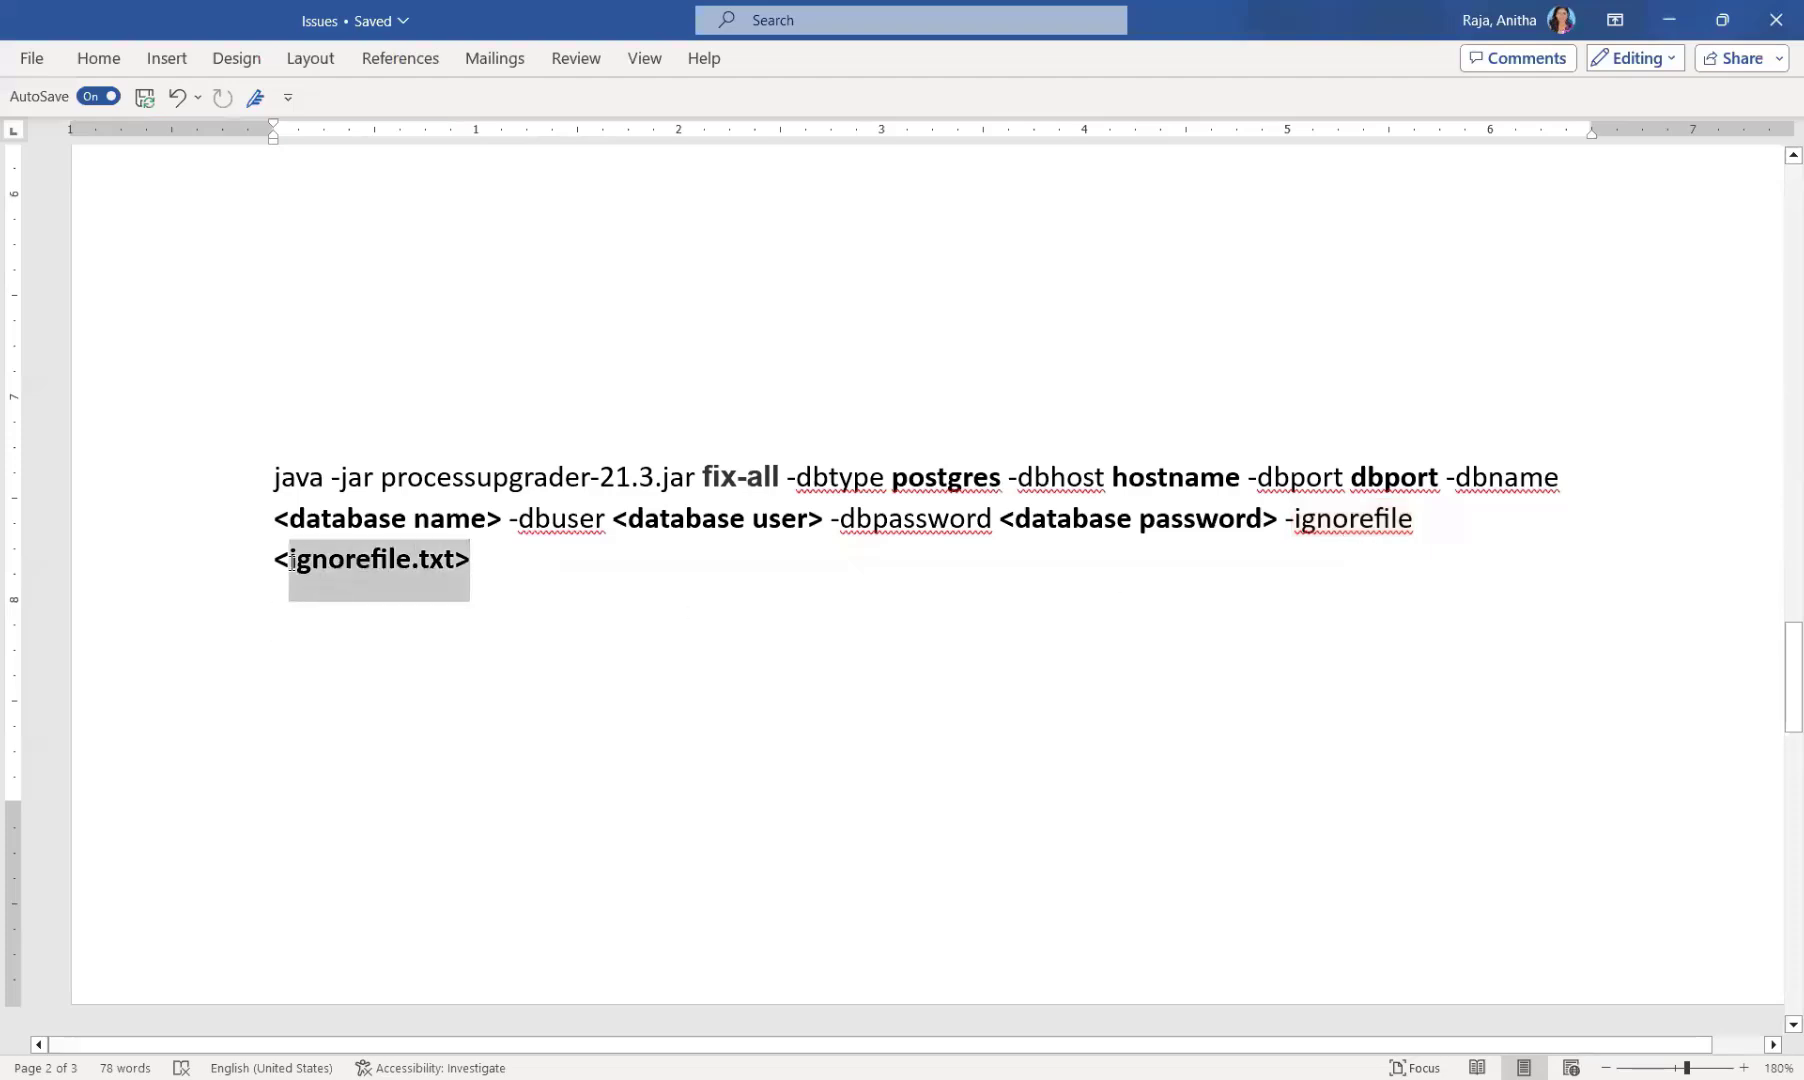
{"action": "left_click", "coordinate": [613, 597]}
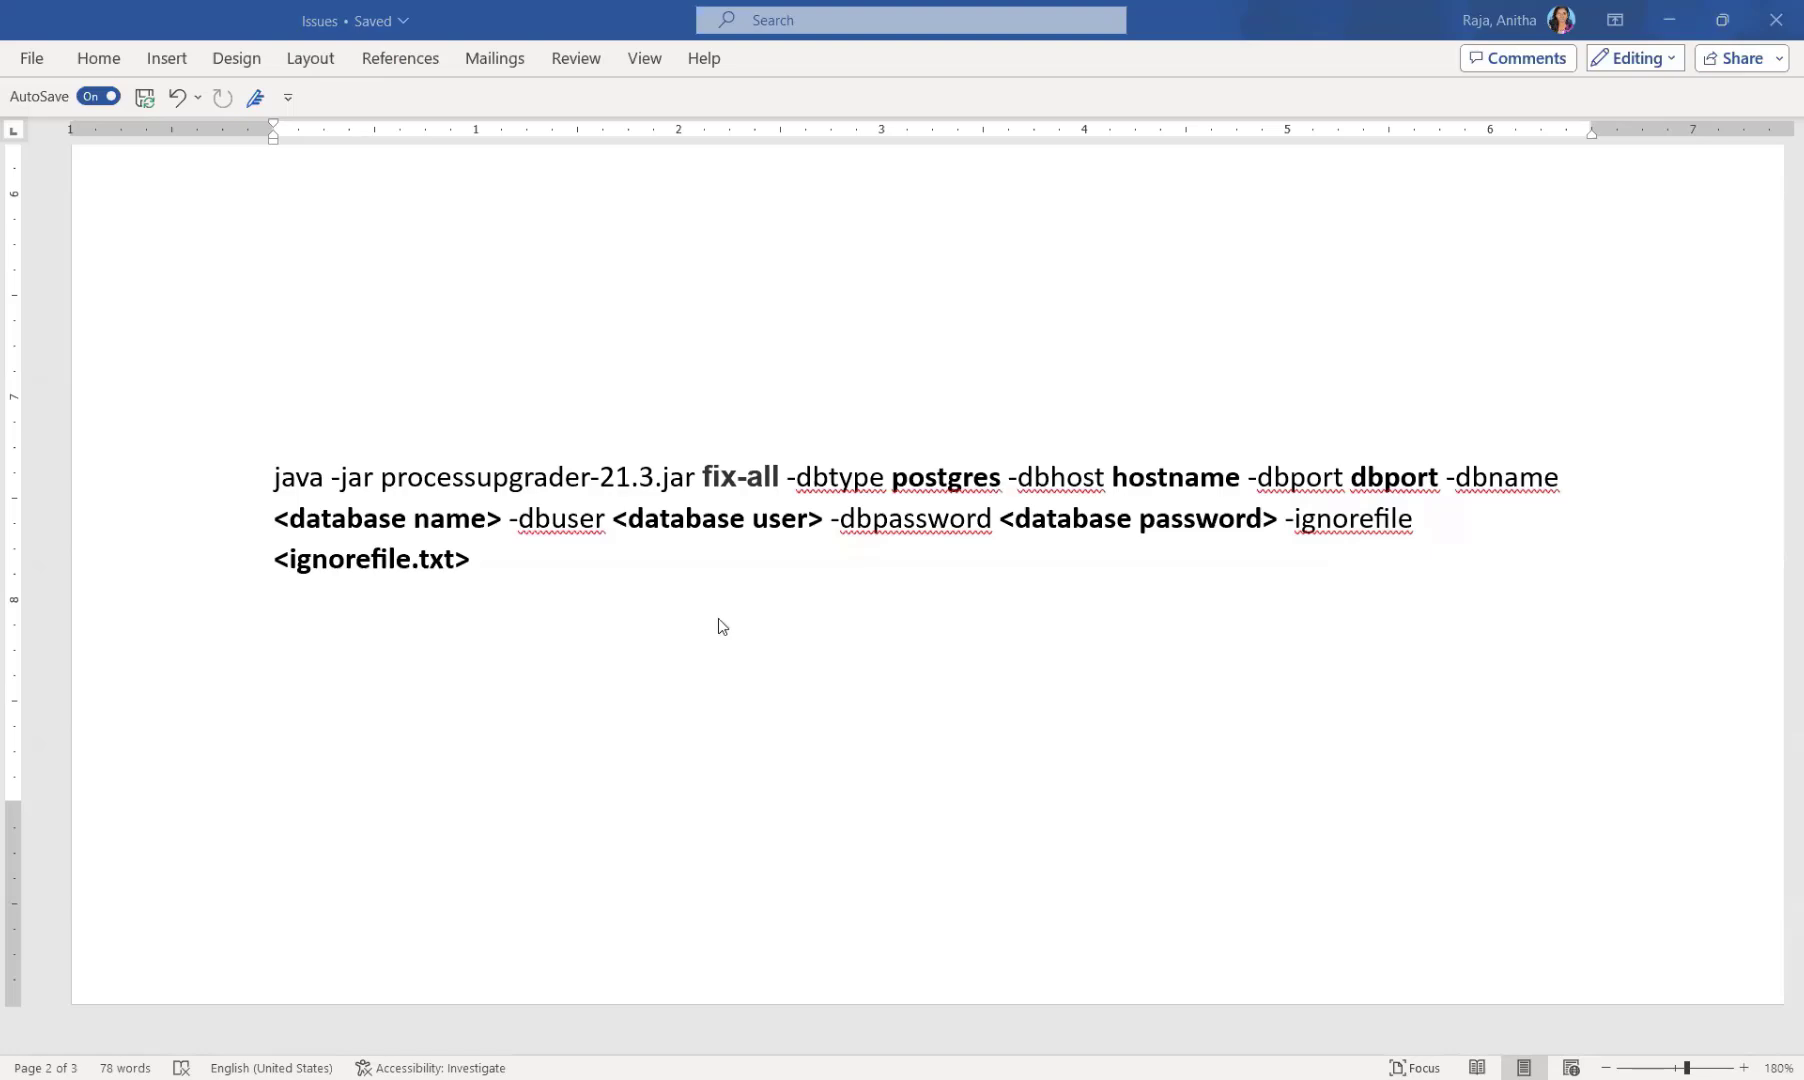
Step: Review the process variables and fix expressions rows in the dwpc_process_upgrader log's summary in Notepad, and close the log
{"action": "key", "text": "alt+Tab"}
{"action": "scroll", "coordinate": [720, 619], "scroll_direction": "down", "scroll_amount": 2}
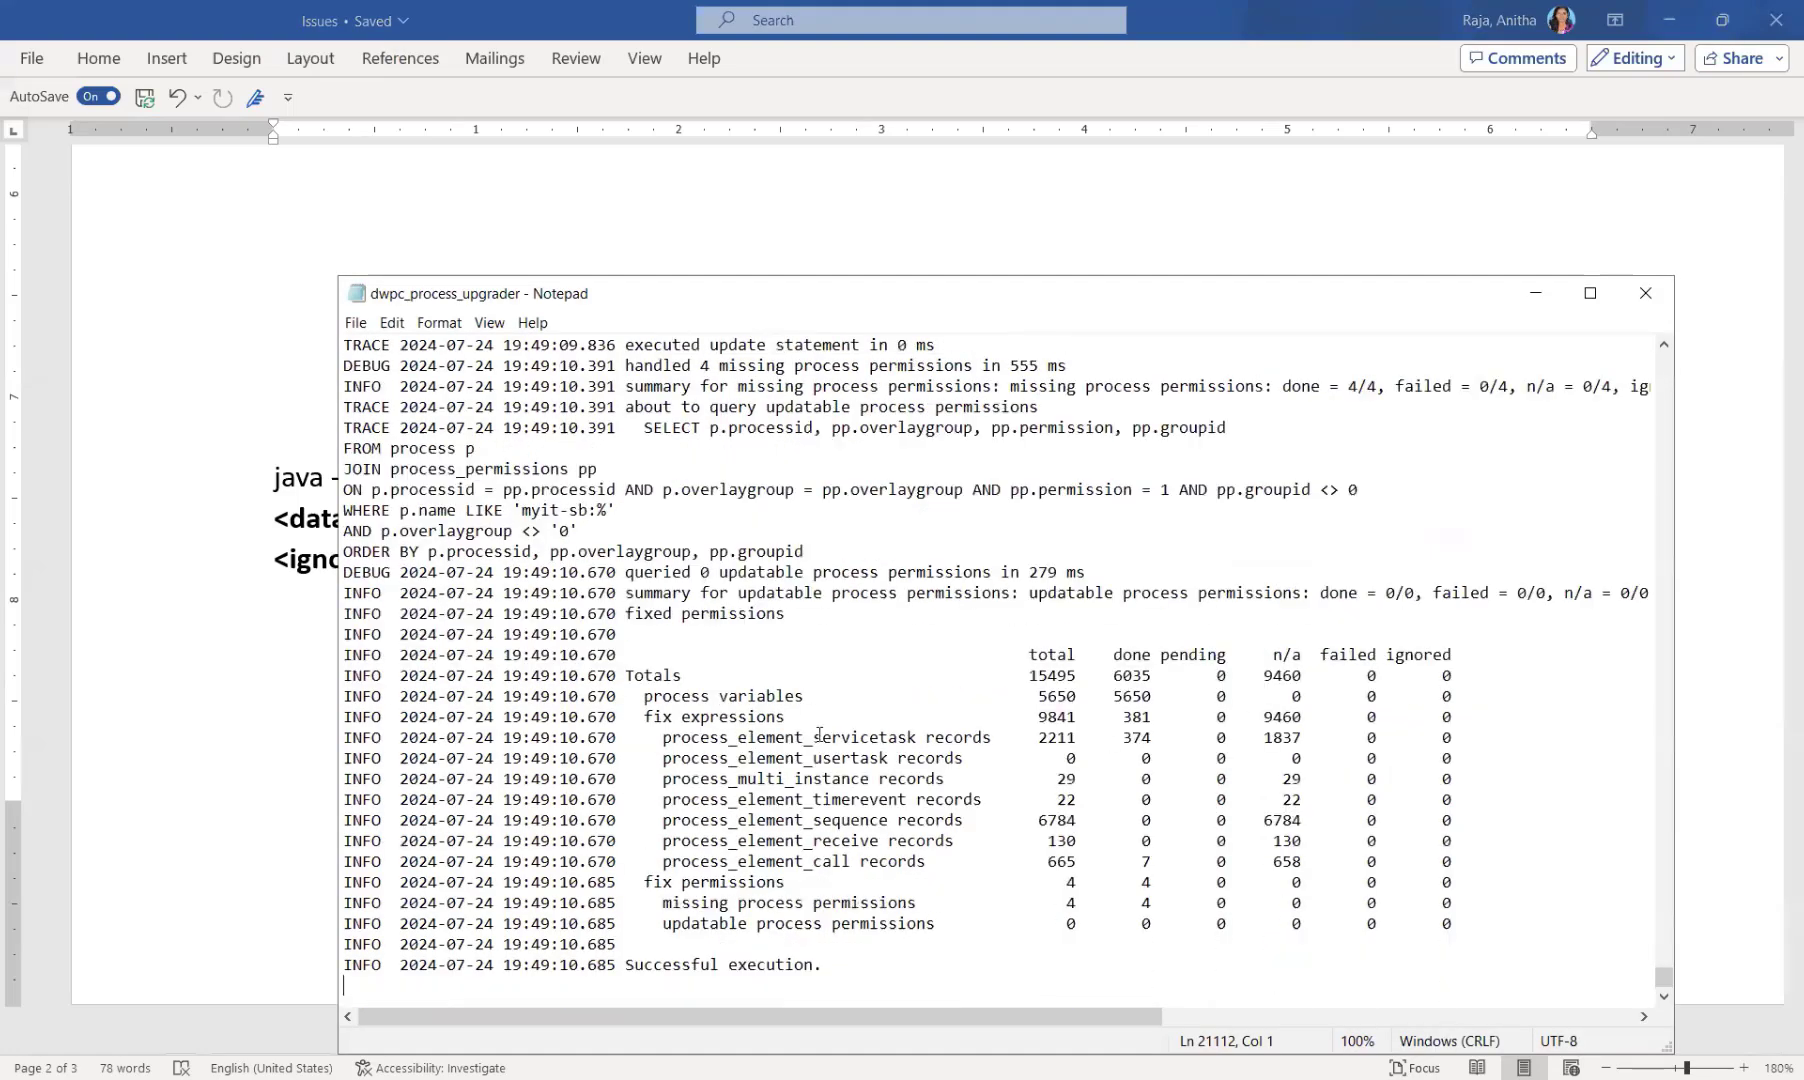
{"action": "double_click", "coordinate": [768, 694]}
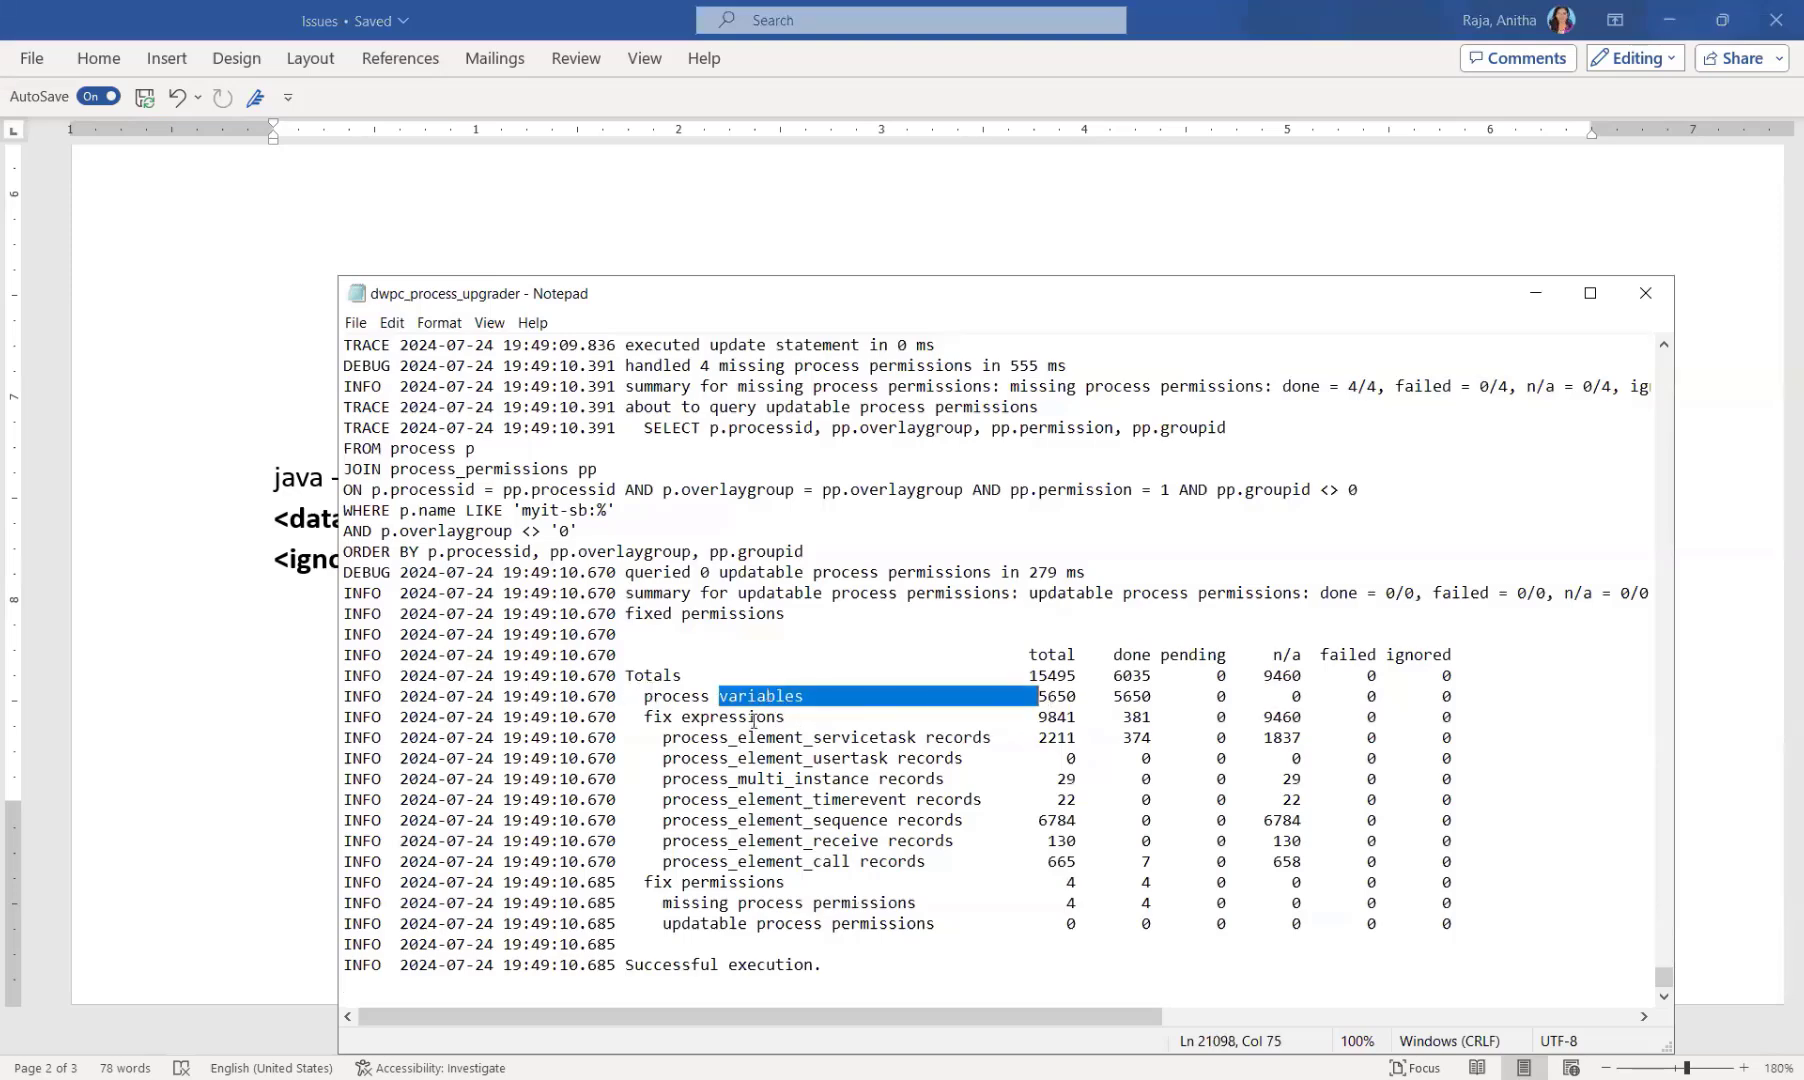
{"action": "left_click", "coordinate": [754, 718]}
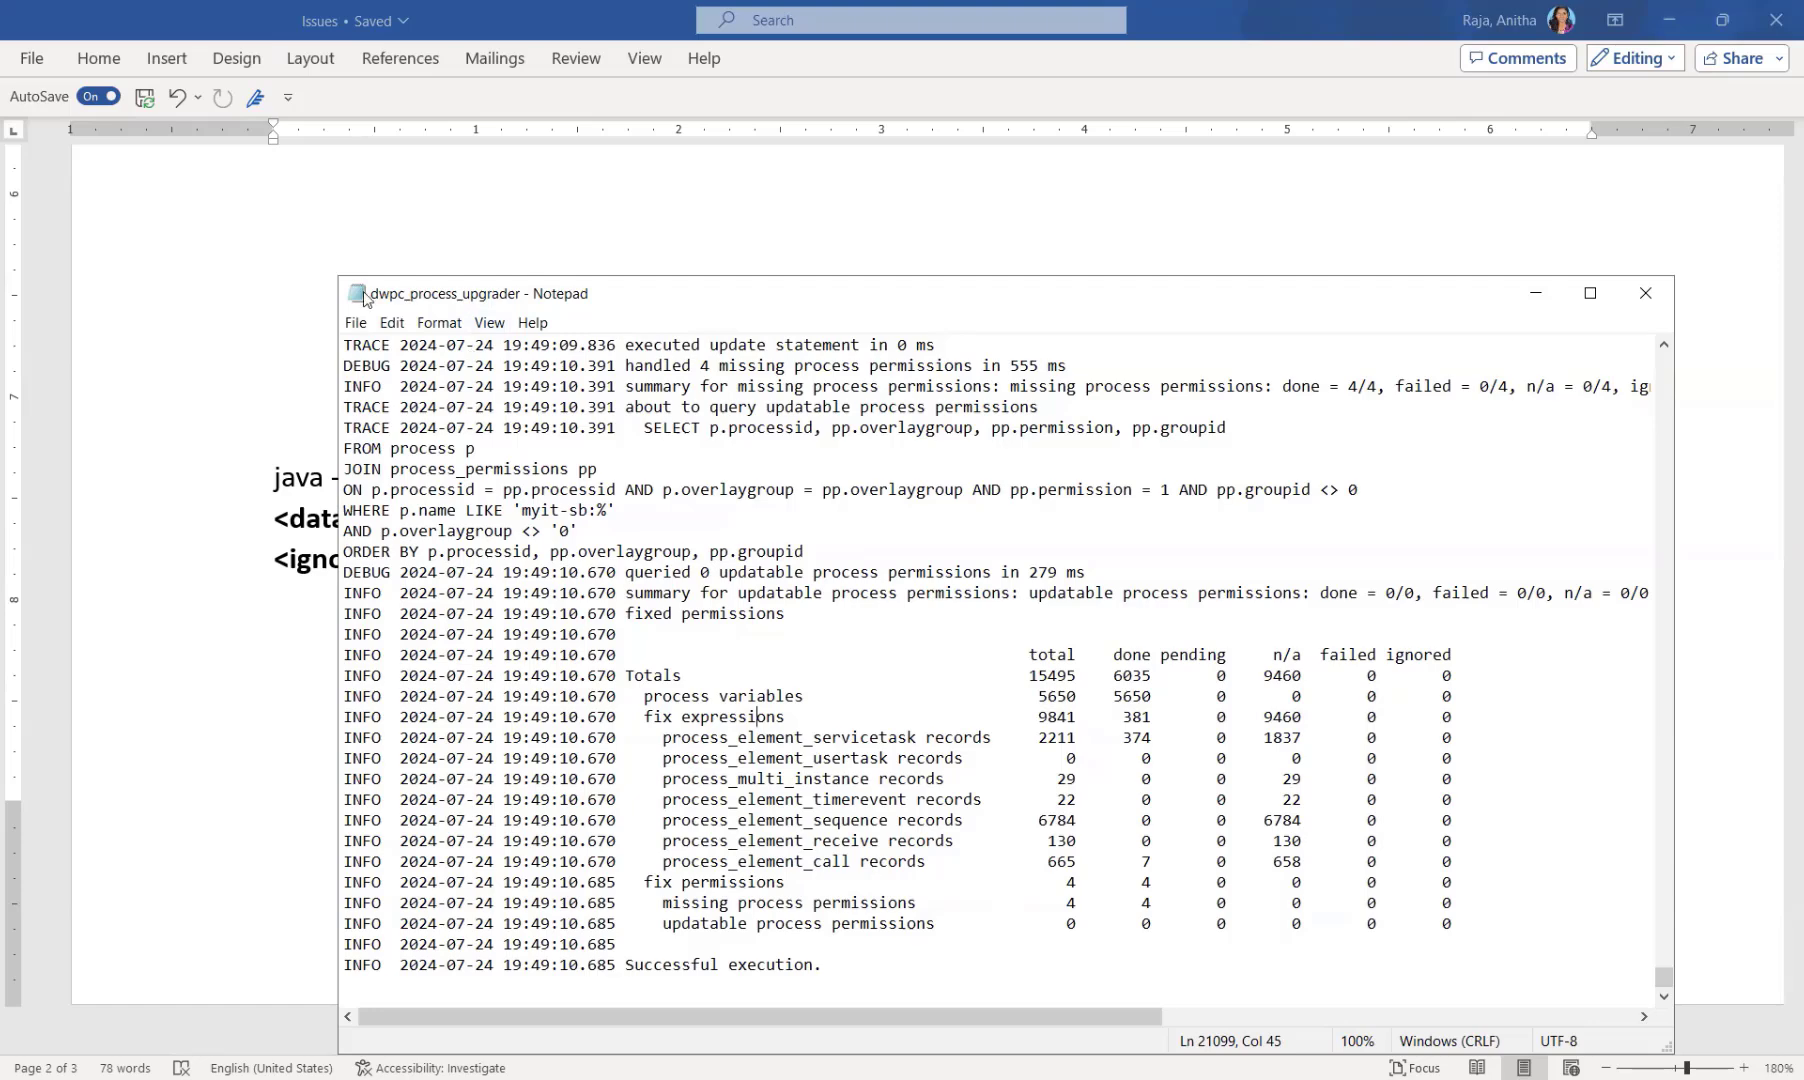
{"action": "left_click", "coordinate": [1645, 297]}
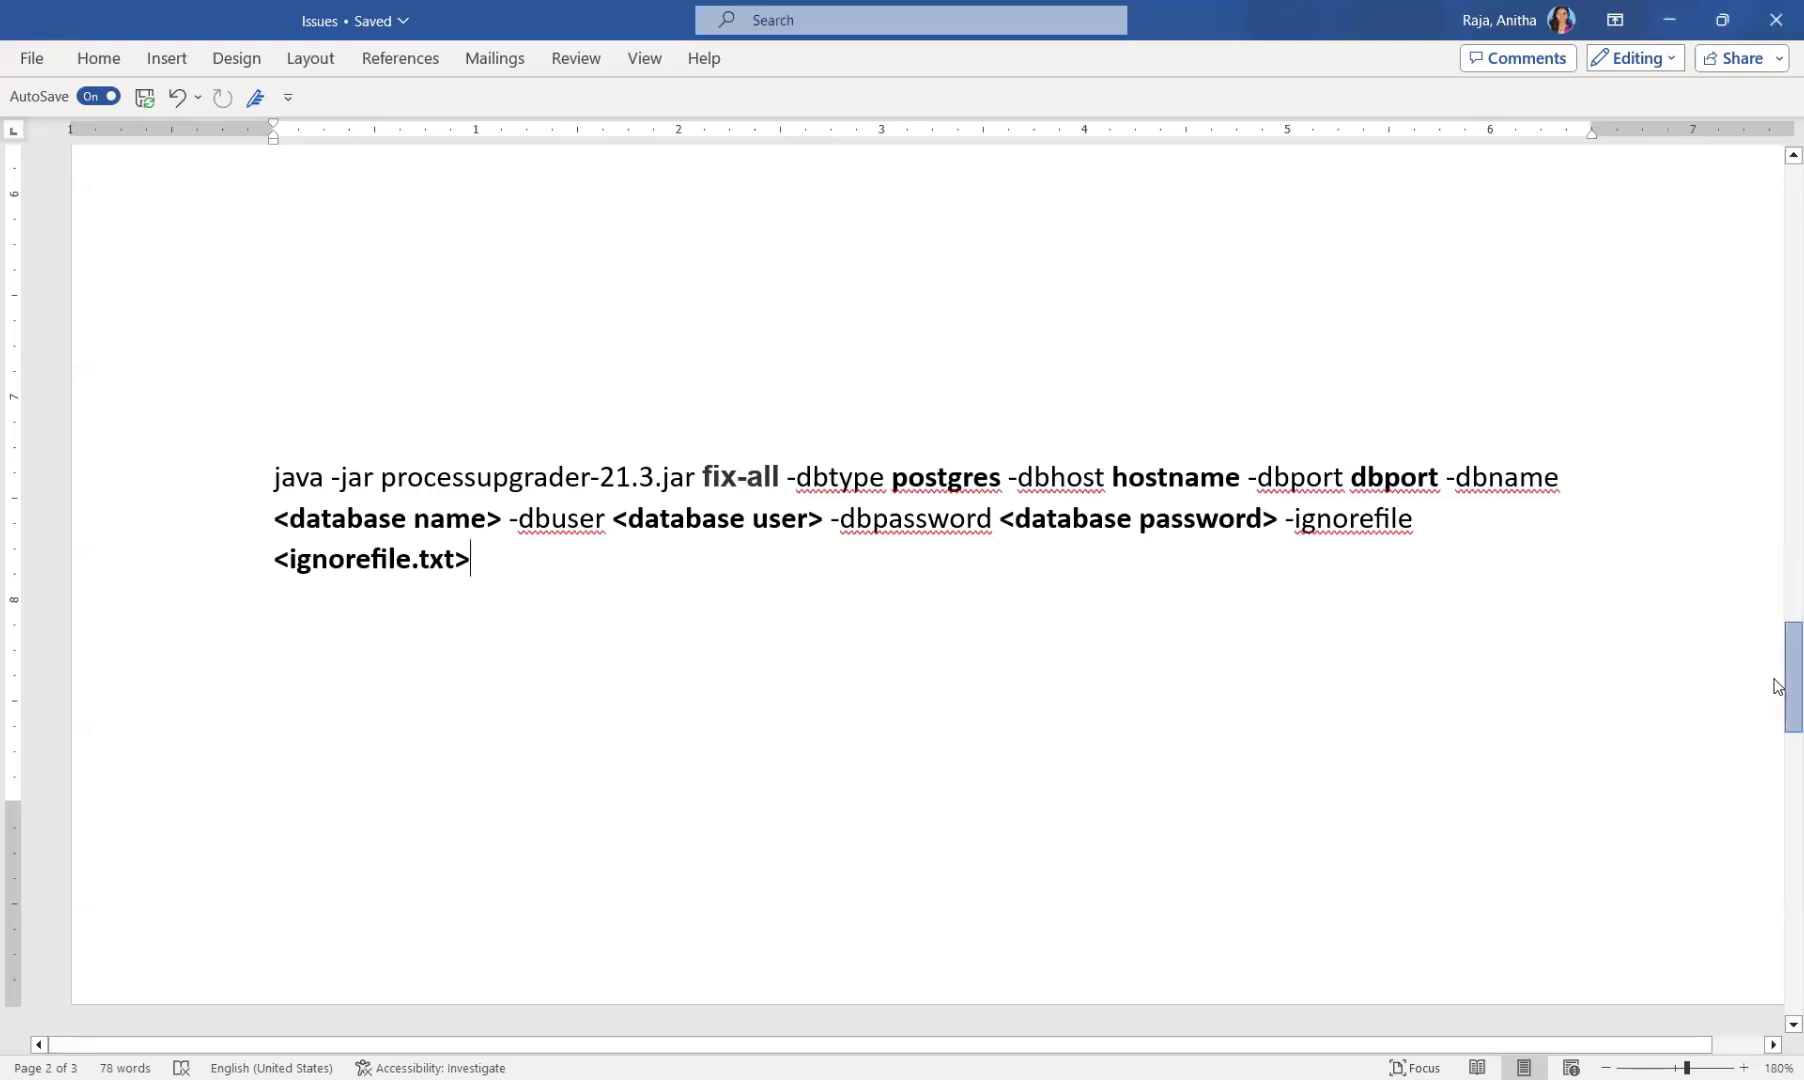
Step: Examine the fixcache-21.3.00-SNAPSHOT.jar command in the Issues document, including its AR external IP, port and AR admin parameters
{"action": "left_click_drag", "start_coordinate": [1775, 686], "coordinate": [1776, 891]}
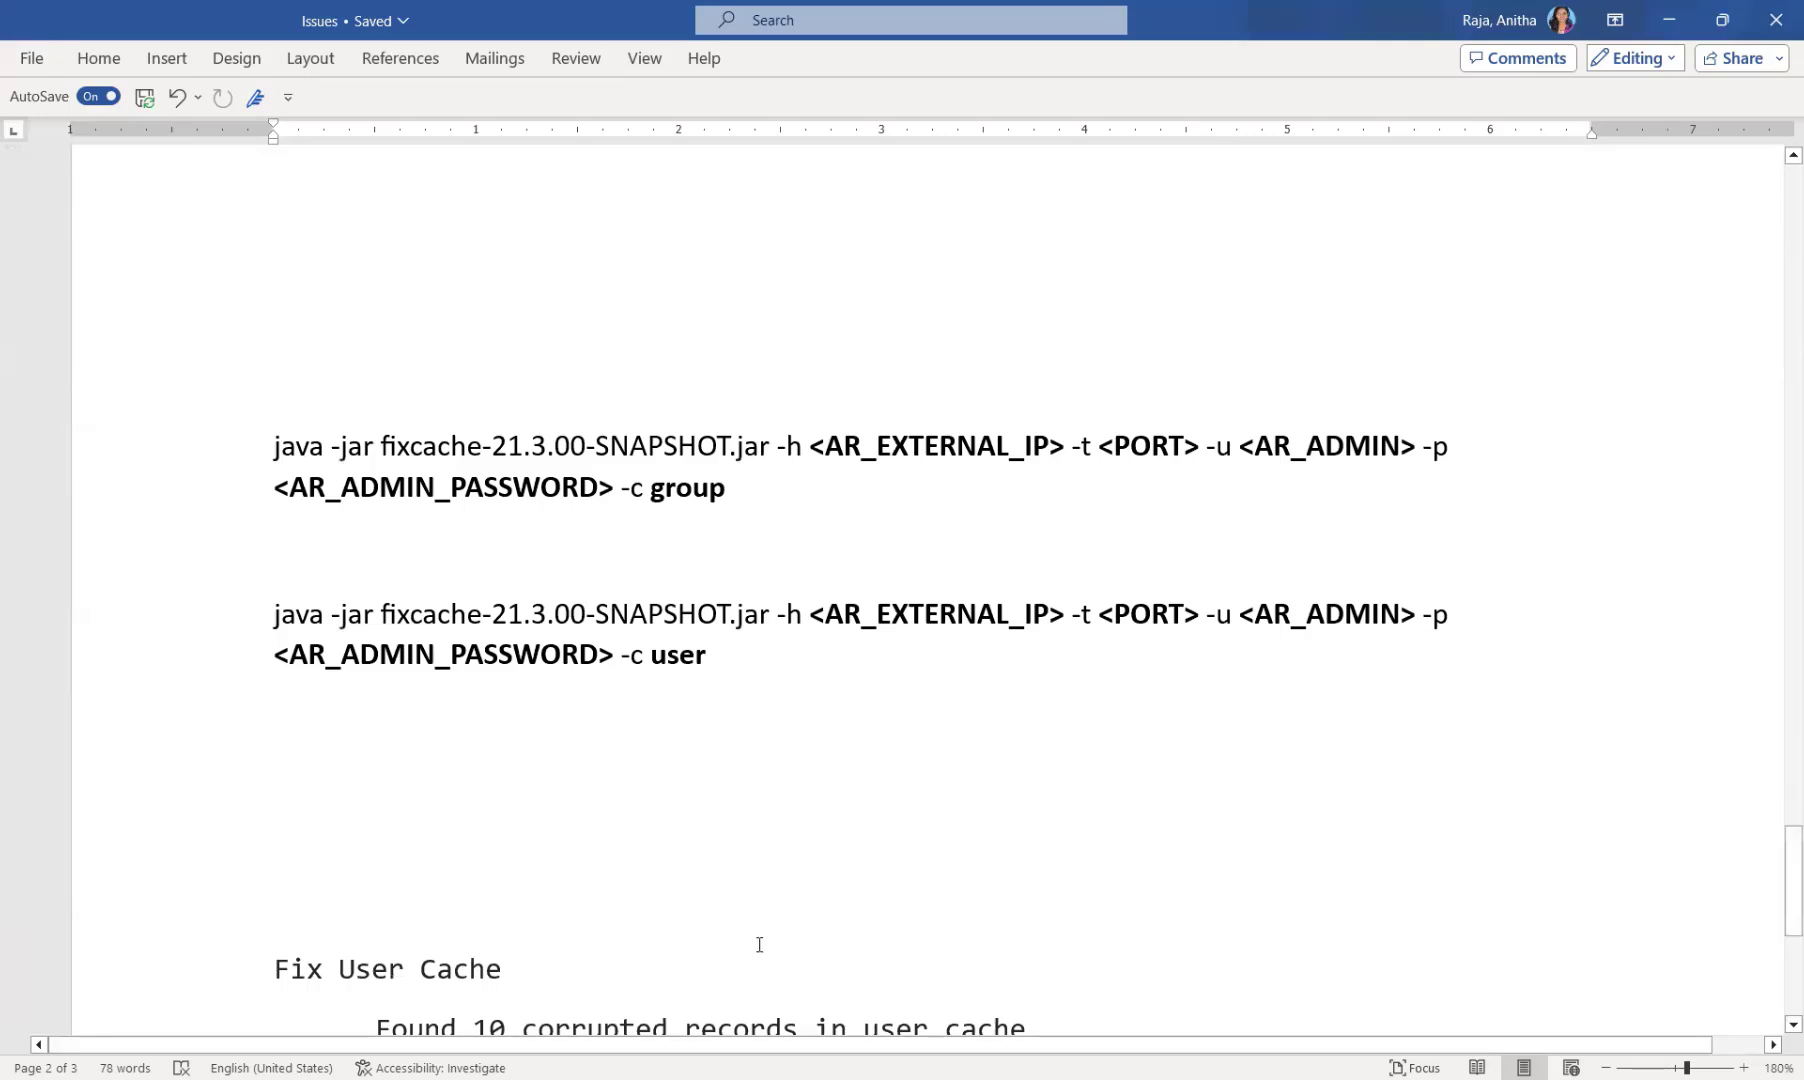
{"action": "scroll", "coordinate": [758, 943], "scroll_direction": "up", "scroll_amount": 2}
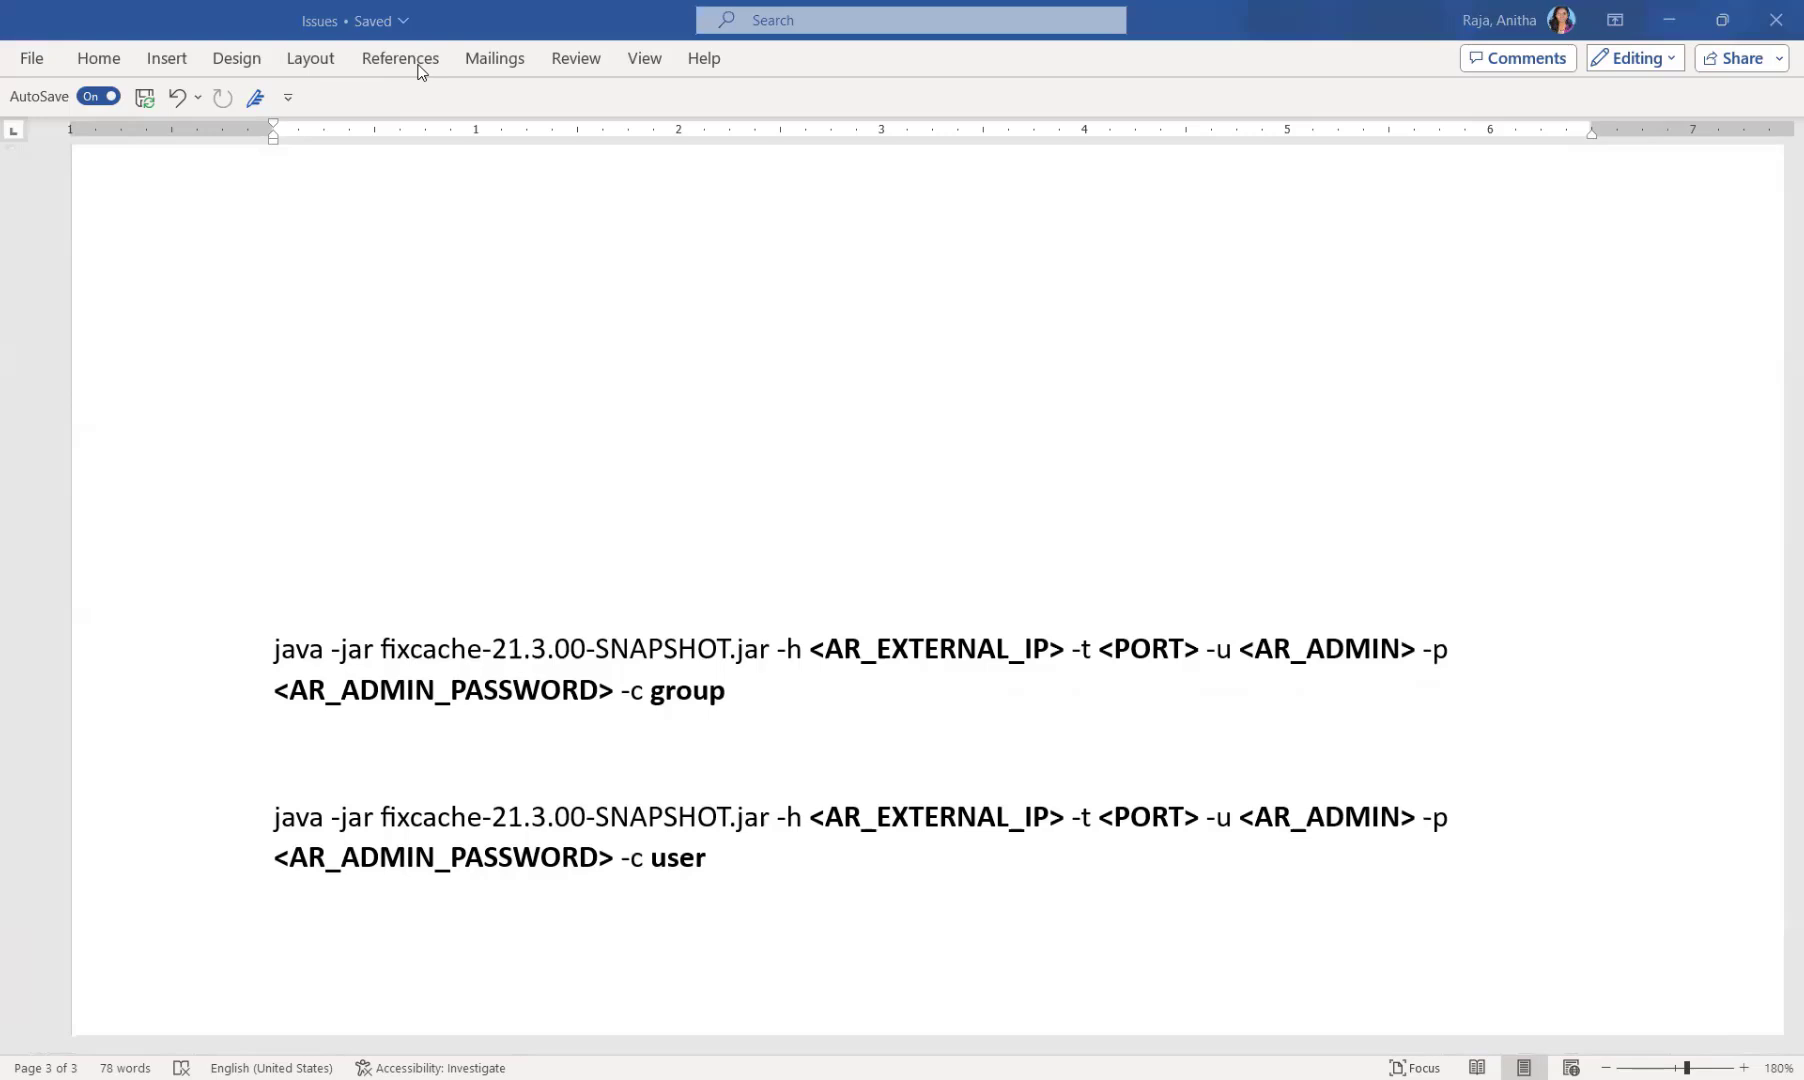
{"action": "left_click", "coordinate": [424, 650]}
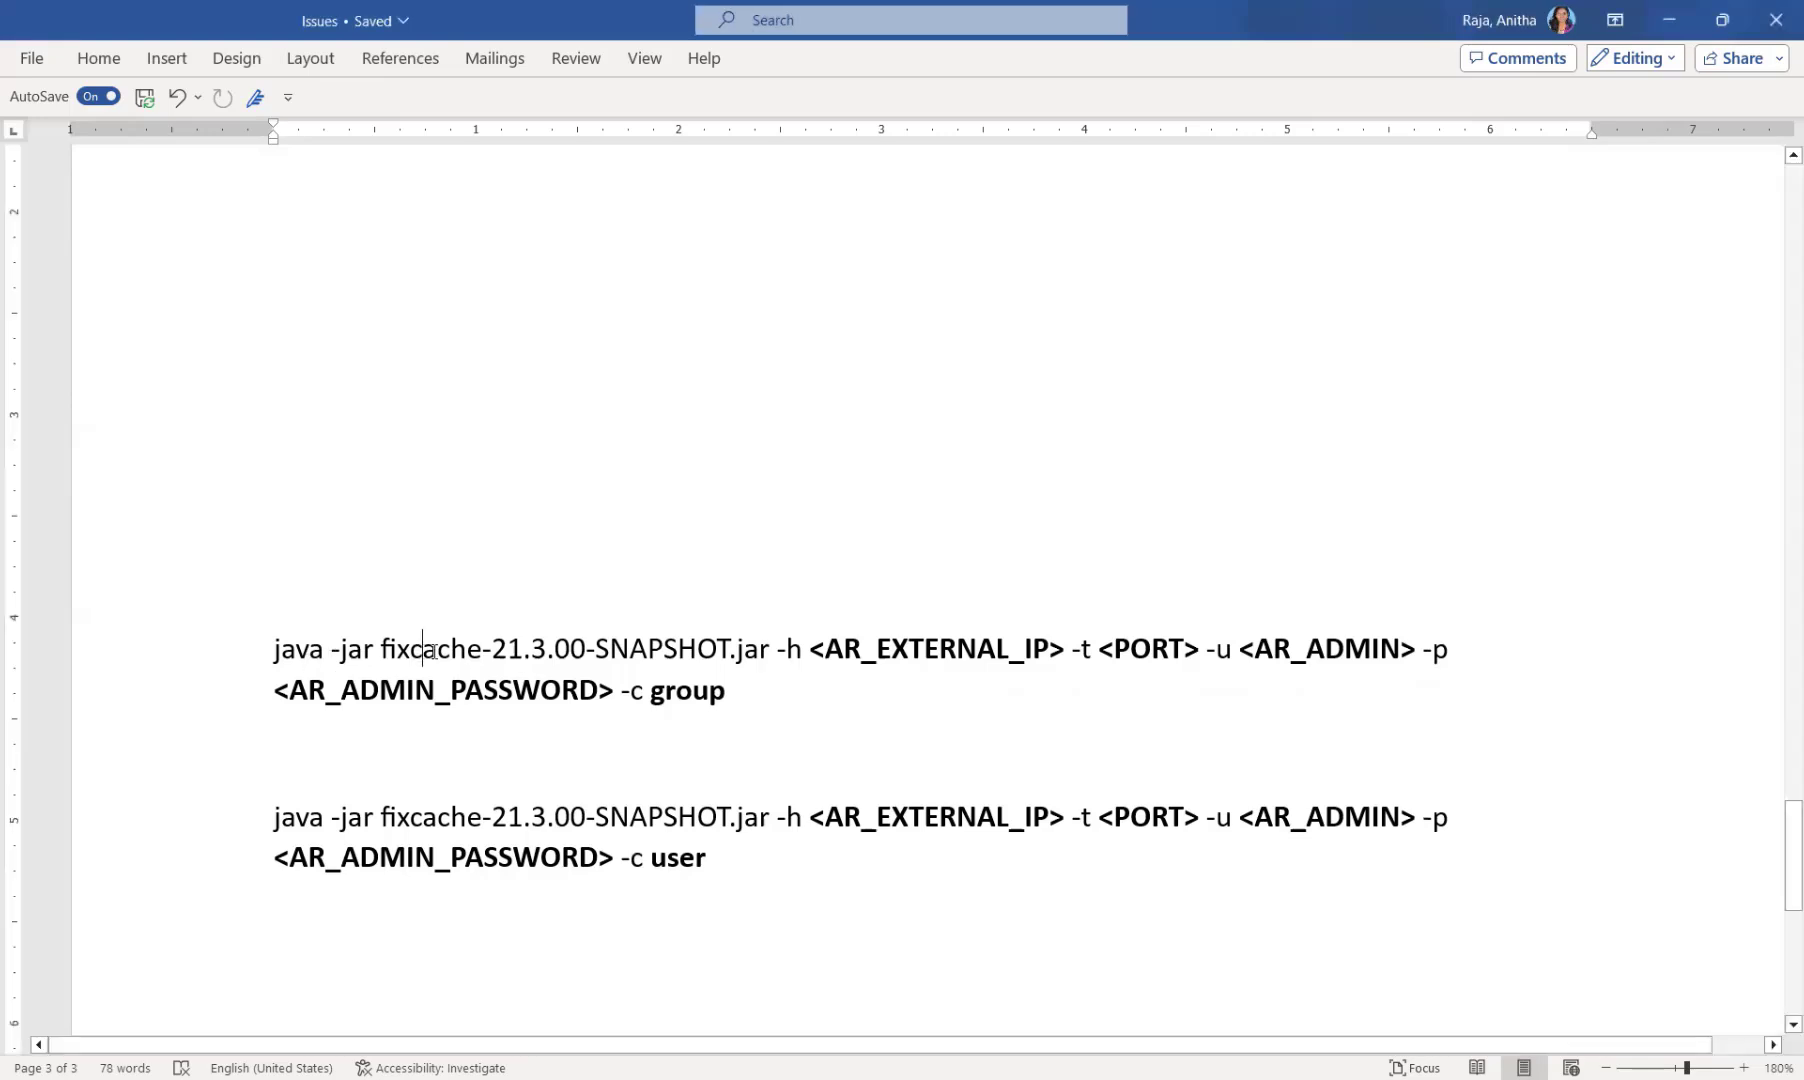
{"action": "double_click", "coordinate": [432, 650]}
{"action": "left_click", "coordinate": [810, 650]}
{"action": "left_click_drag", "start_coordinate": [810, 650], "coordinate": [1070, 650]}
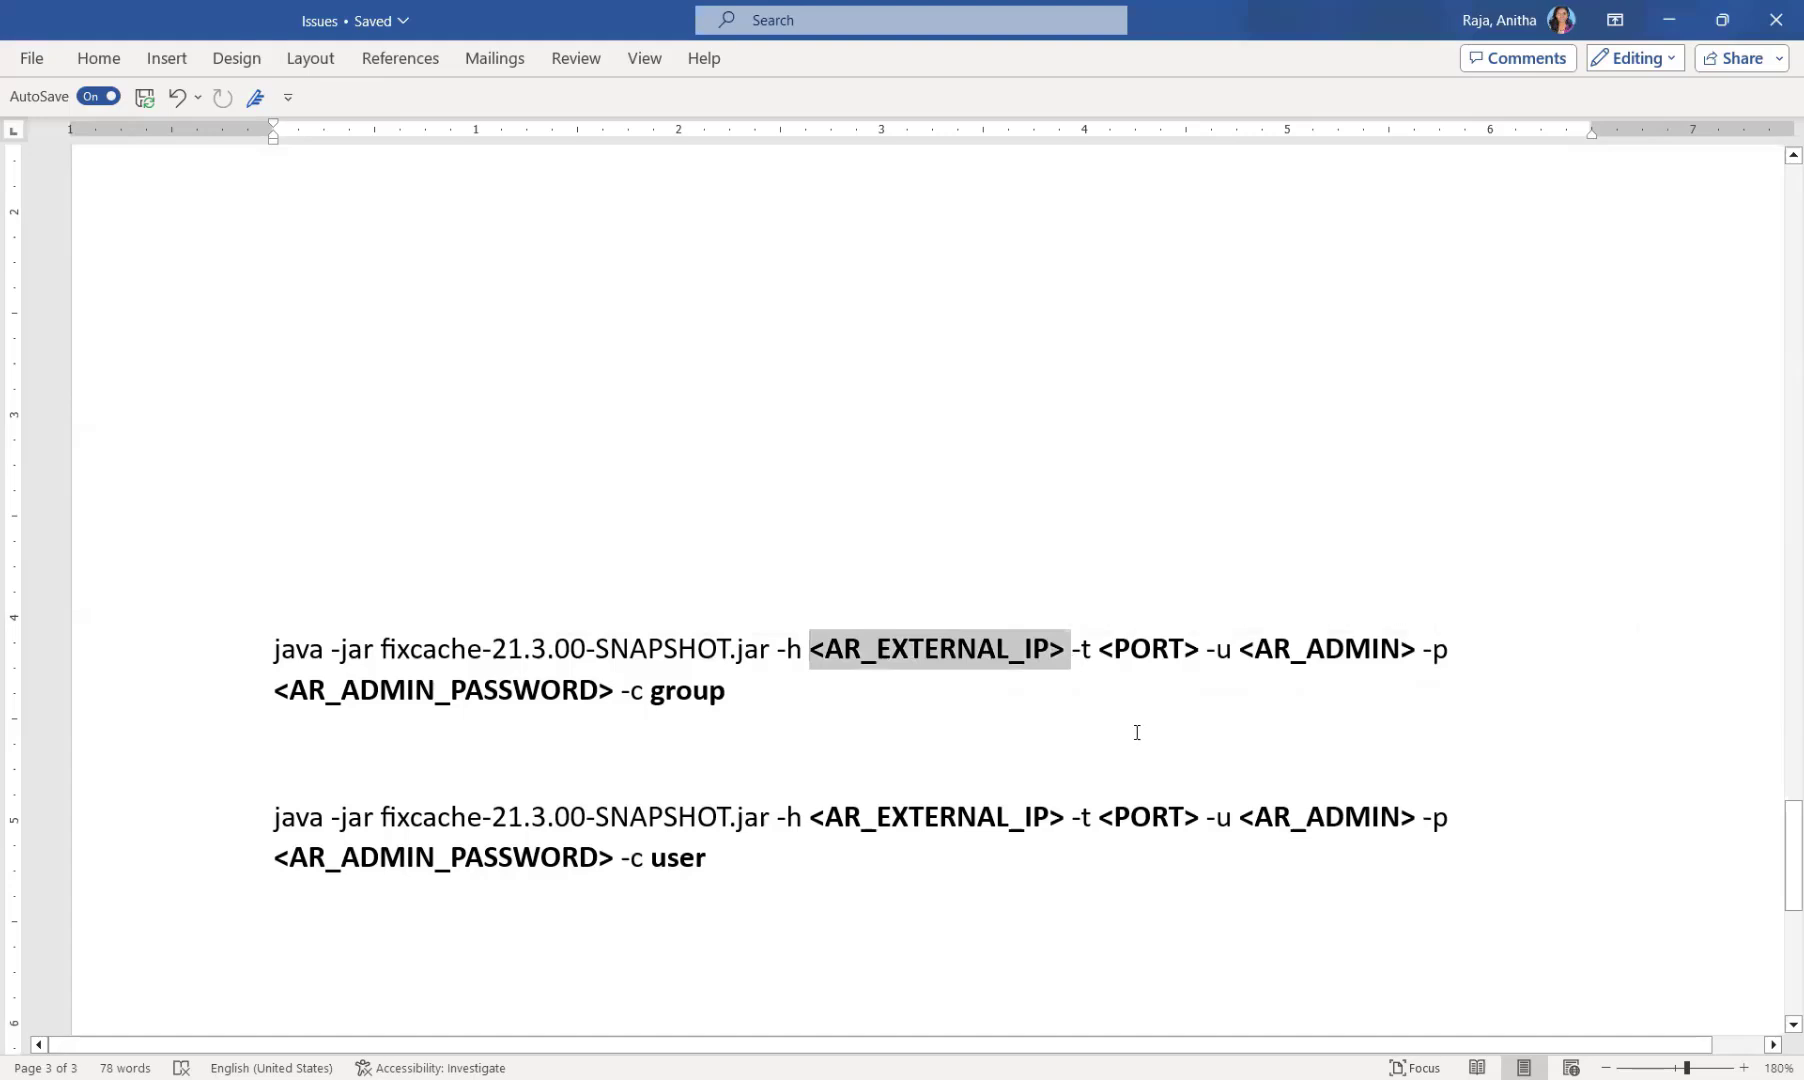
{"action": "left_click", "coordinate": [1019, 705]}
{"action": "left_click", "coordinate": [1151, 650]}
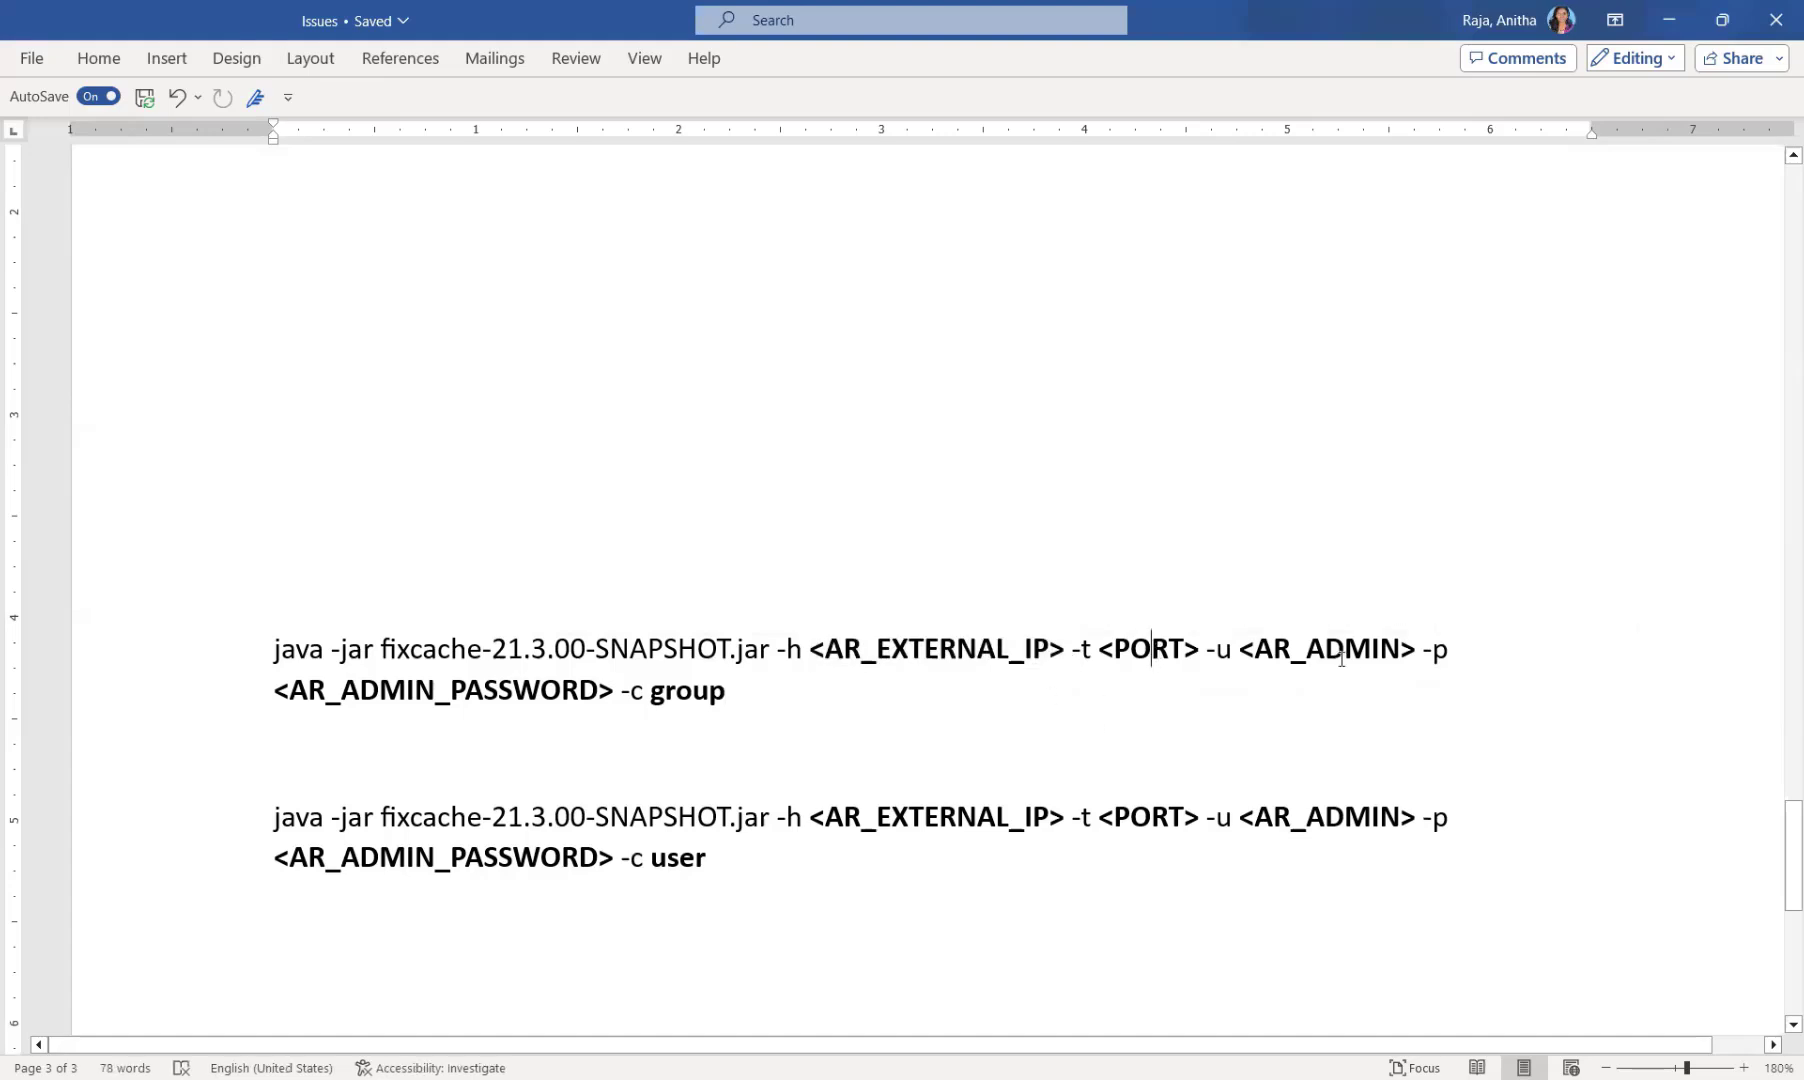
{"action": "left_click", "coordinate": [1343, 655]}
Step: Compare the group and user cache options of the two fixcache commands and read the sample Fix User Cache output
{"action": "double_click", "coordinate": [688, 712]}
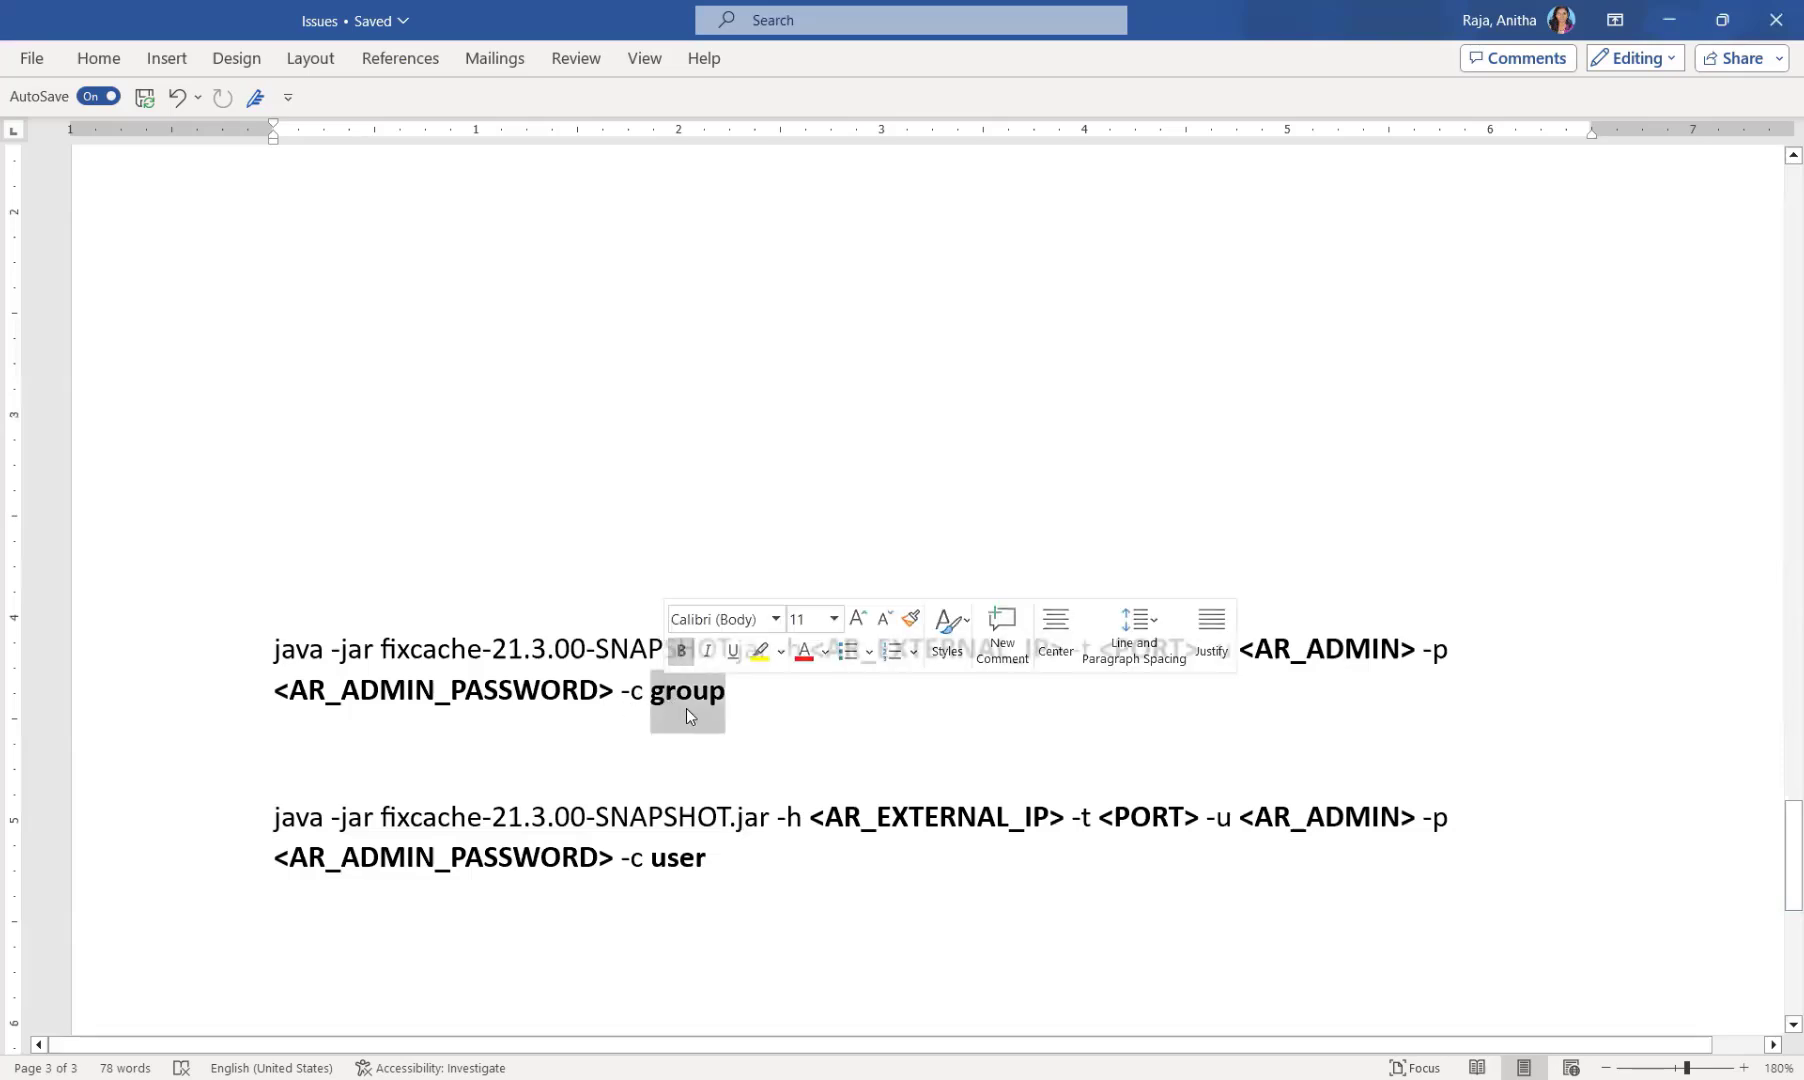
{"action": "left_click", "coordinate": [757, 700]}
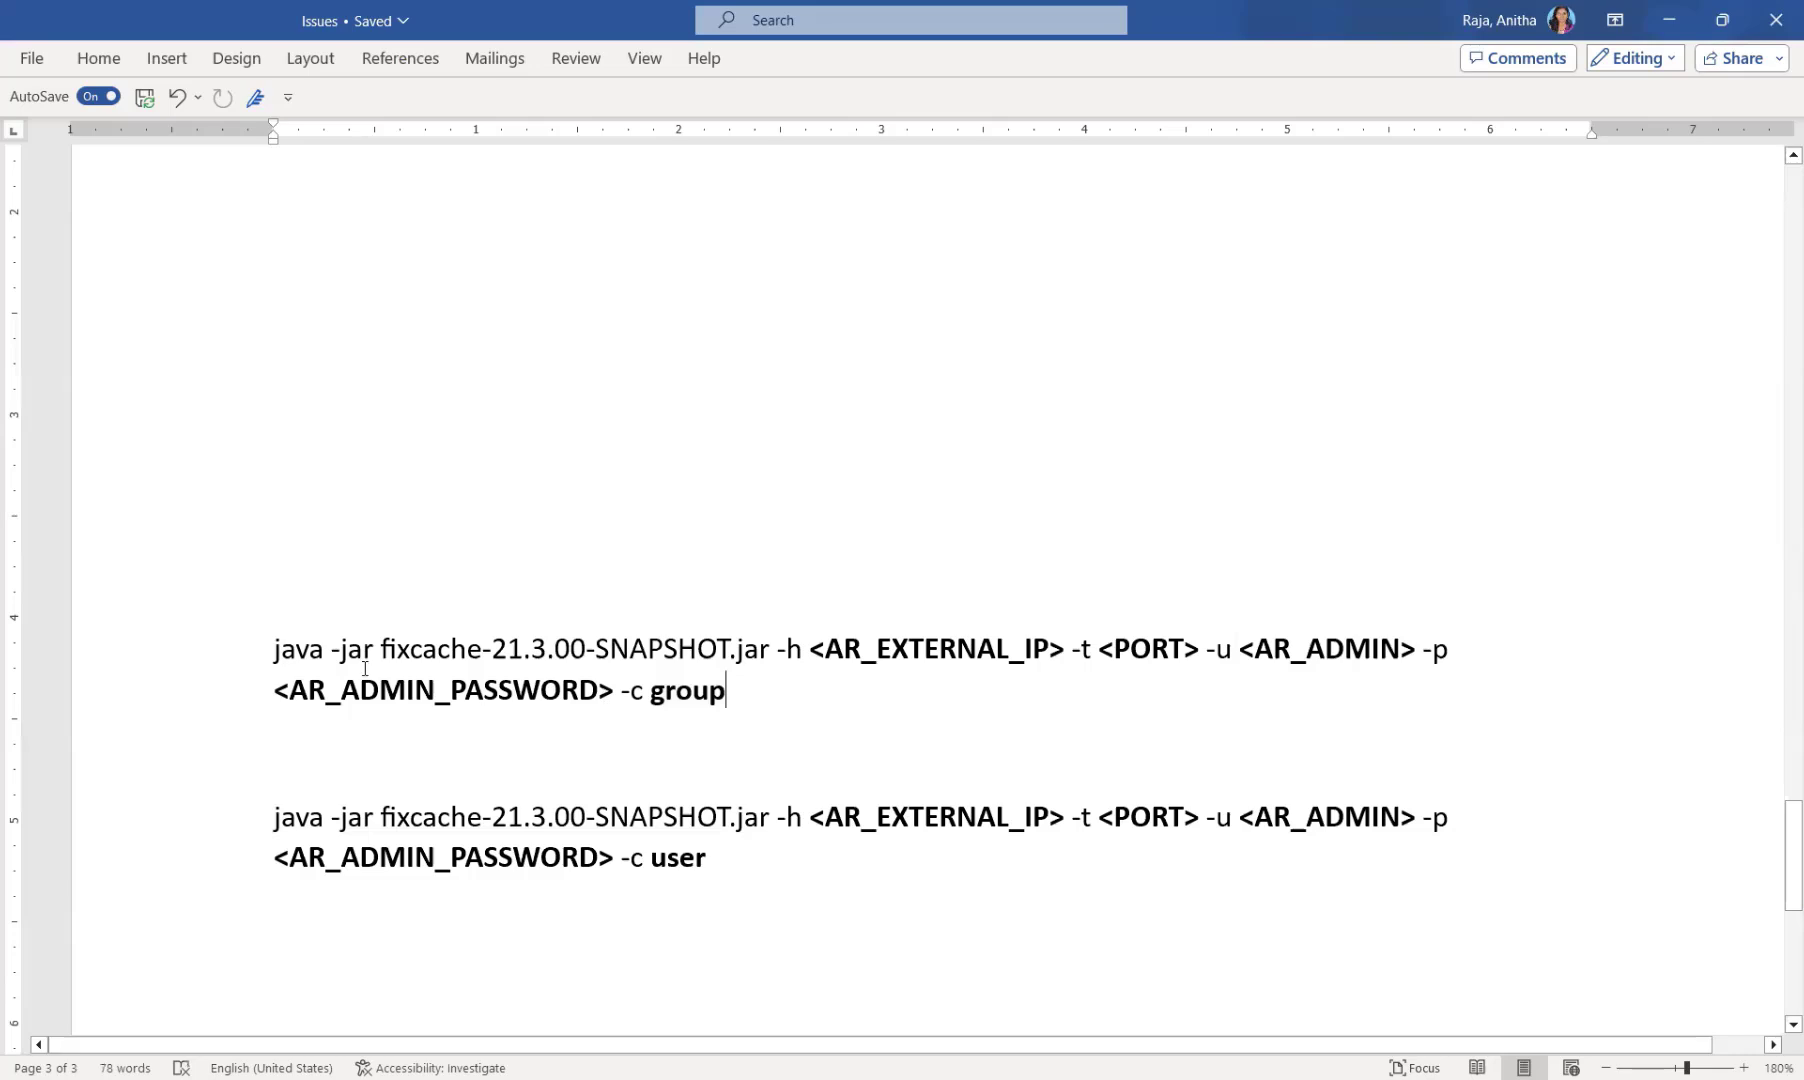
{"action": "left_click", "coordinate": [667, 857]}
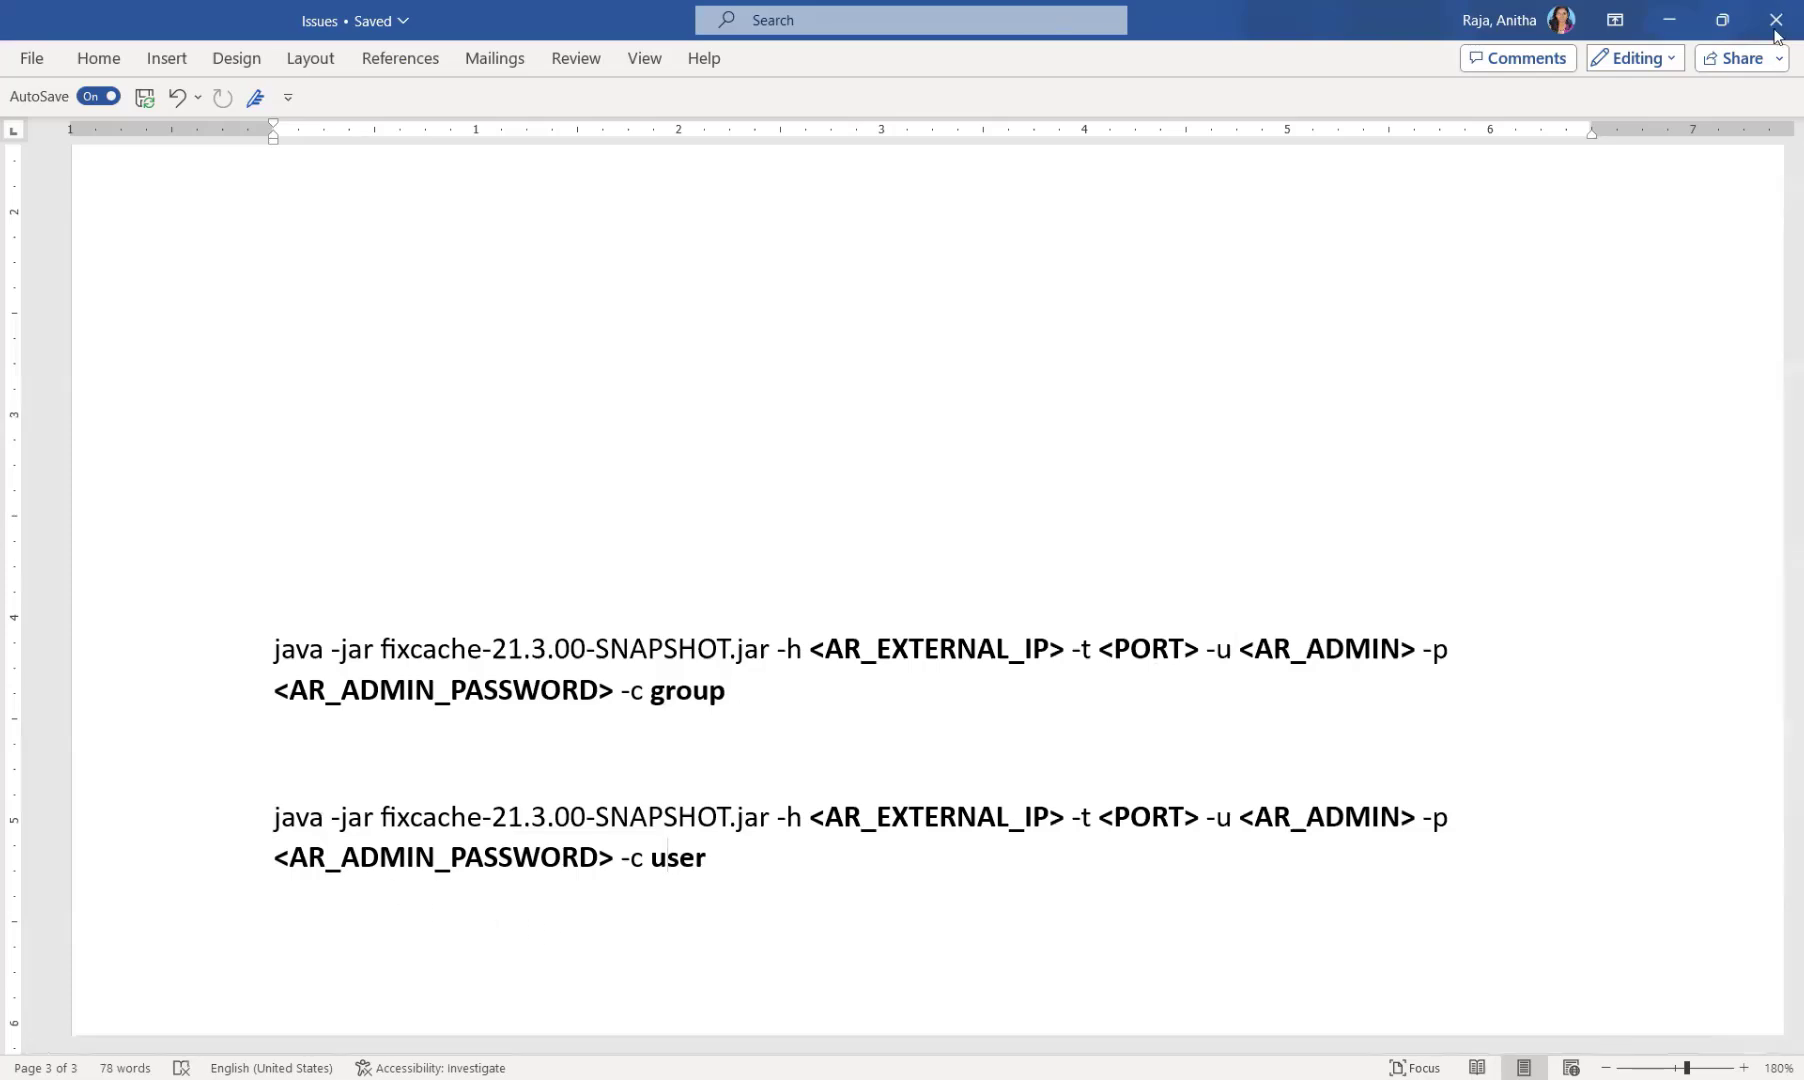
{"action": "scroll", "coordinate": [1731, 644], "scroll_direction": "down", "scroll_amount": 7}
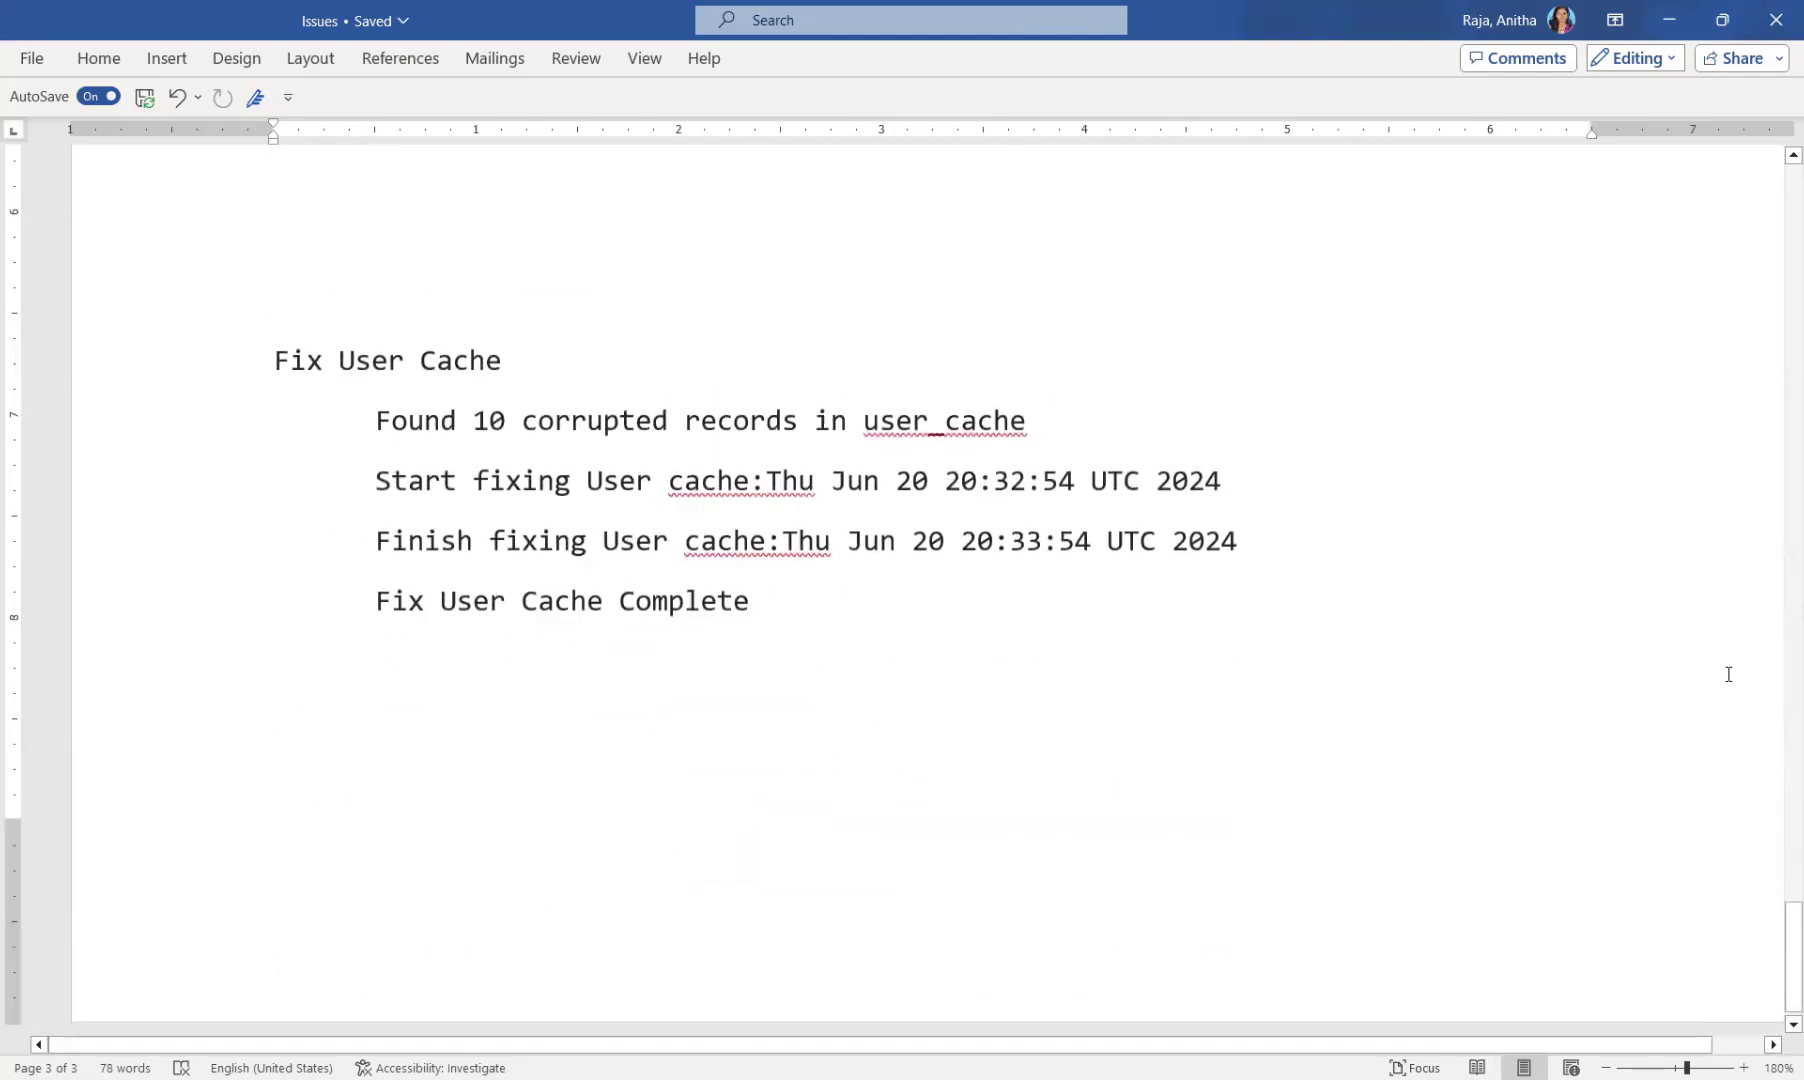